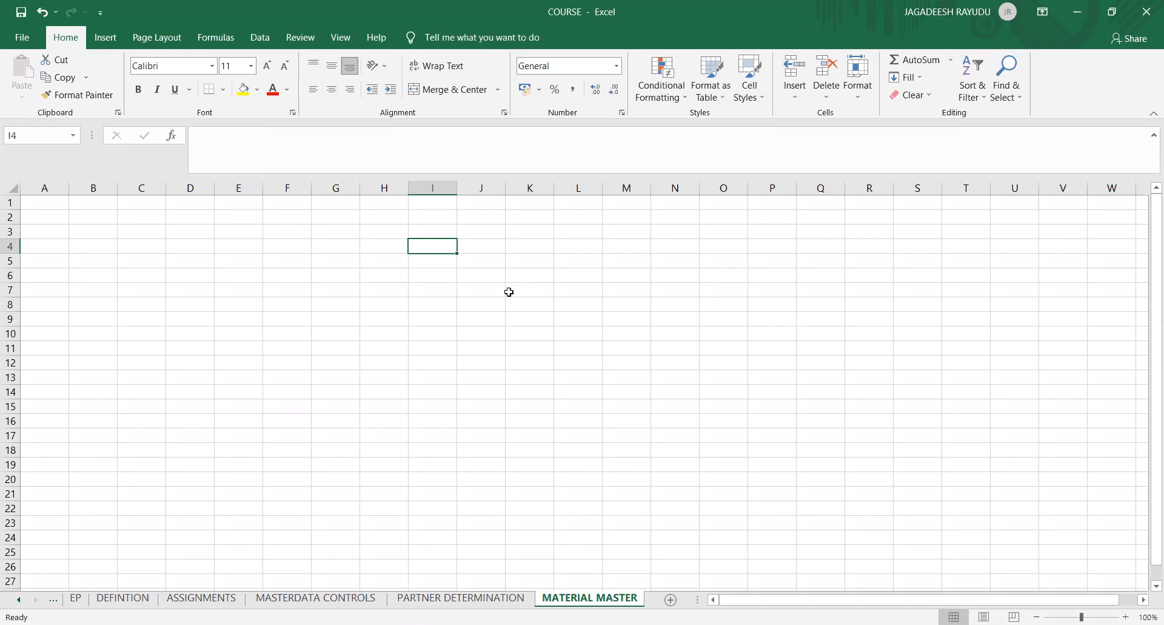
Enter the transaction codes MM01 in cell I5 and MM02 in cell I6 of the MATERIAL MASTER sheet.
{"action": "left_click", "coordinate": [461, 299]}
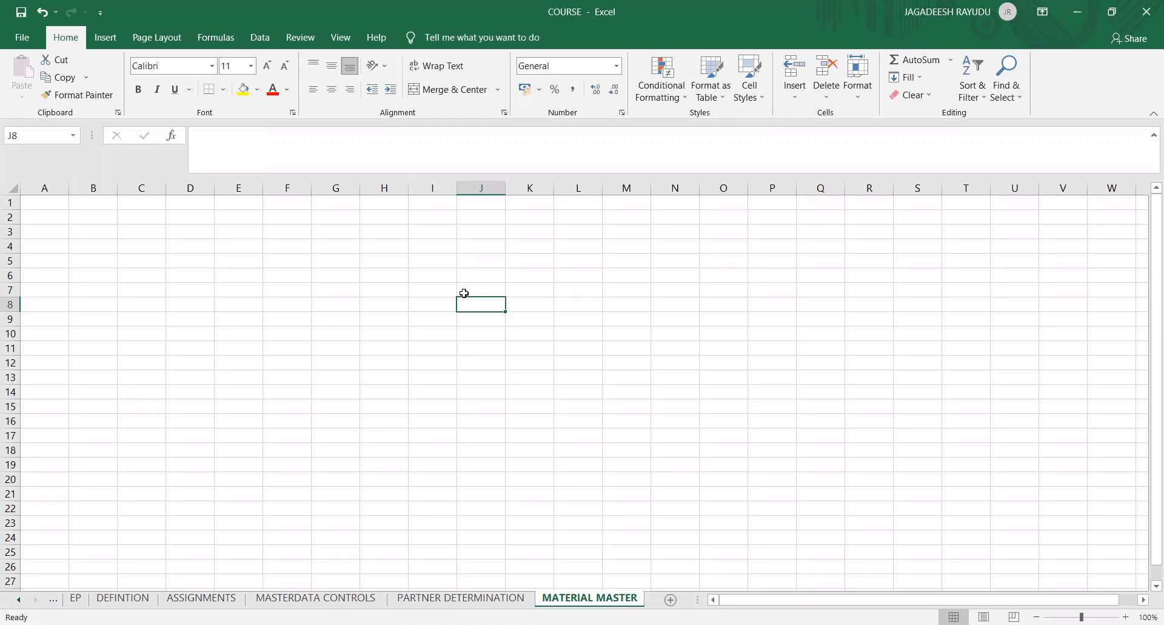
{"action": "left_click", "coordinate": [452, 256]}
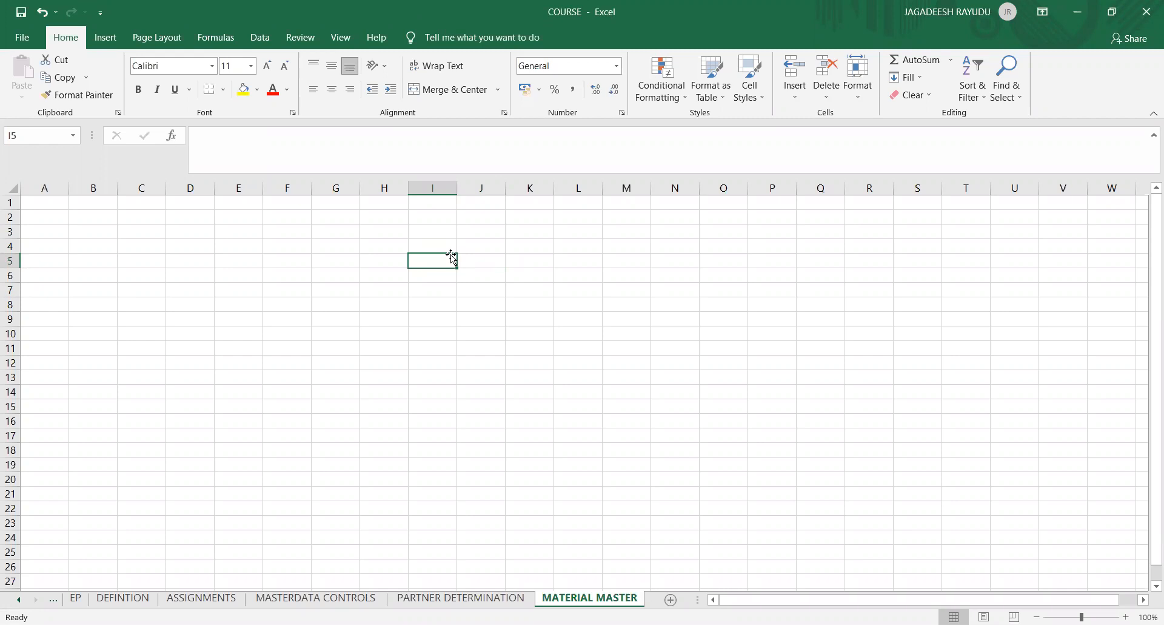
{"action": "type", "text": "MM"}
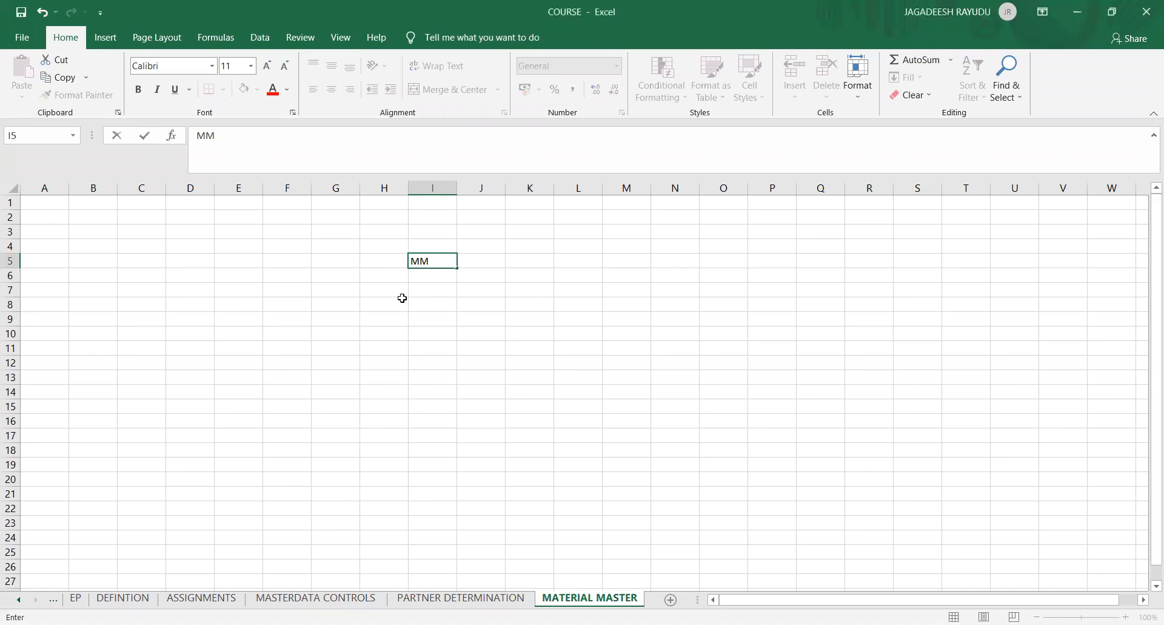
{"action": "type", "text": "01"}
{"action": "key", "text": "Return"}
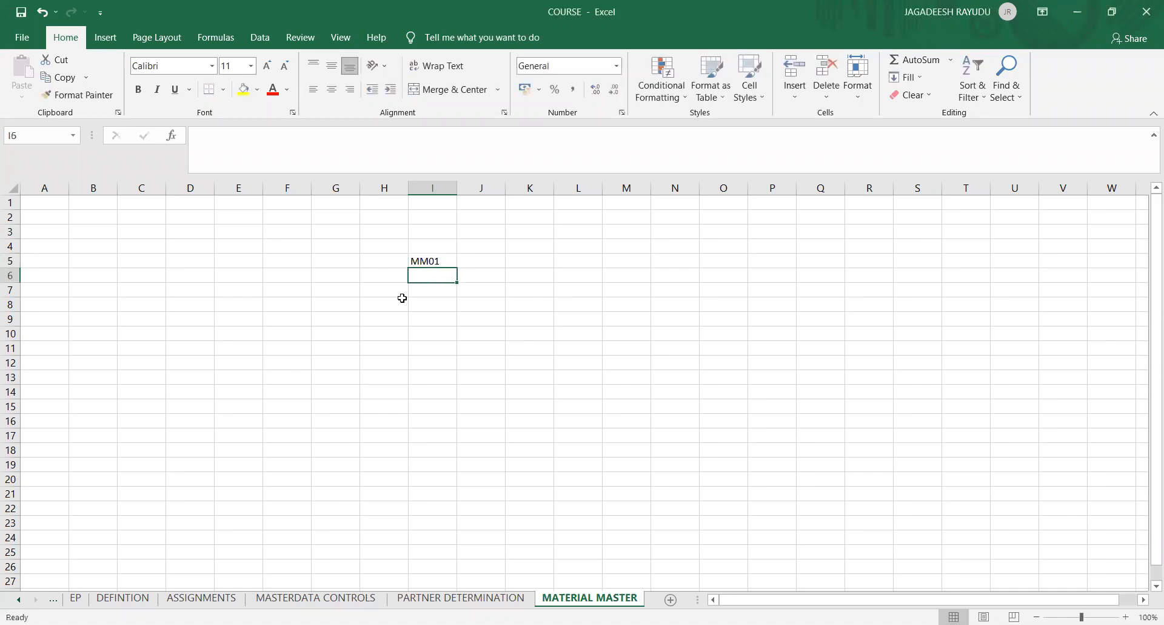
{"action": "type", "text": "MM02"}
{"action": "key", "text": "Return"}
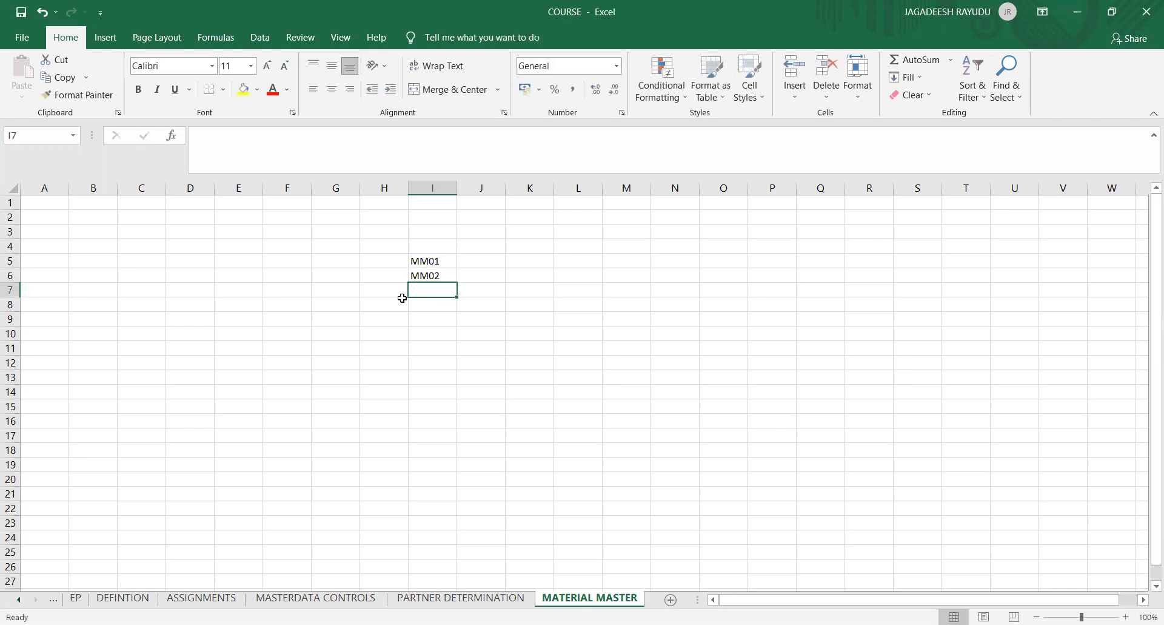
Enter the transaction code MM03 in cell I7 below the other two codes.
{"action": "type", "text": "M0"}
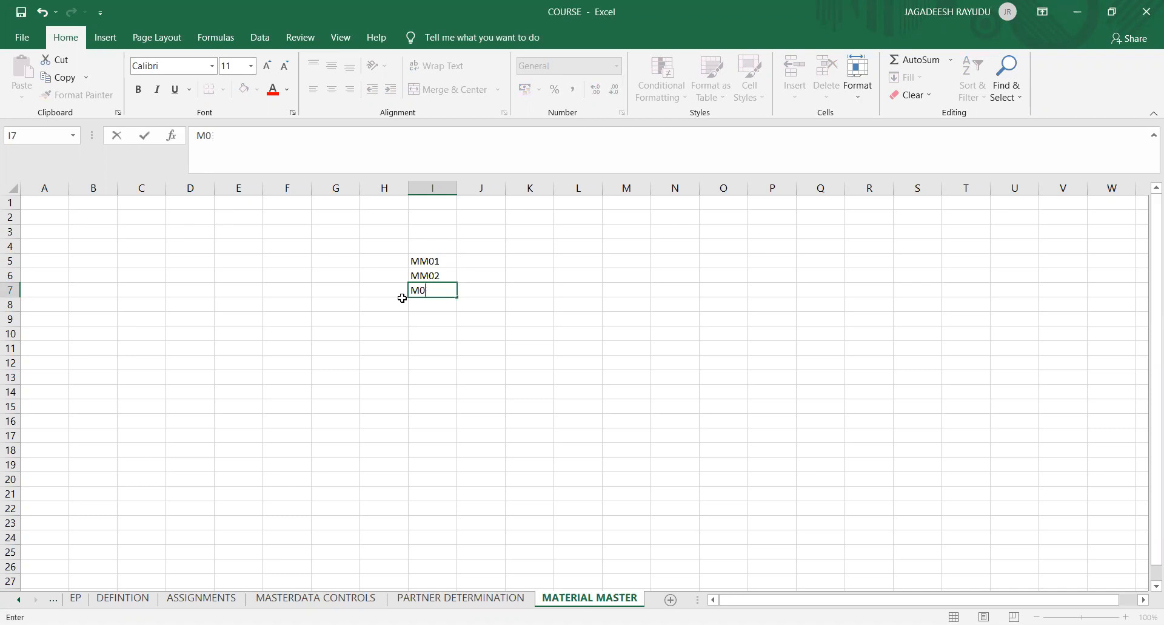
{"action": "type", "text": "M03"}
{"action": "key", "text": "BackSpace"}
{"action": "key", "text": "BackSpace"}
{"action": "key", "text": "BackSpace"}
{"action": "key", "text": "BackSpace"}
{"action": "type", "text": "M03"}
{"action": "left_click", "coordinate": [368, 315]}
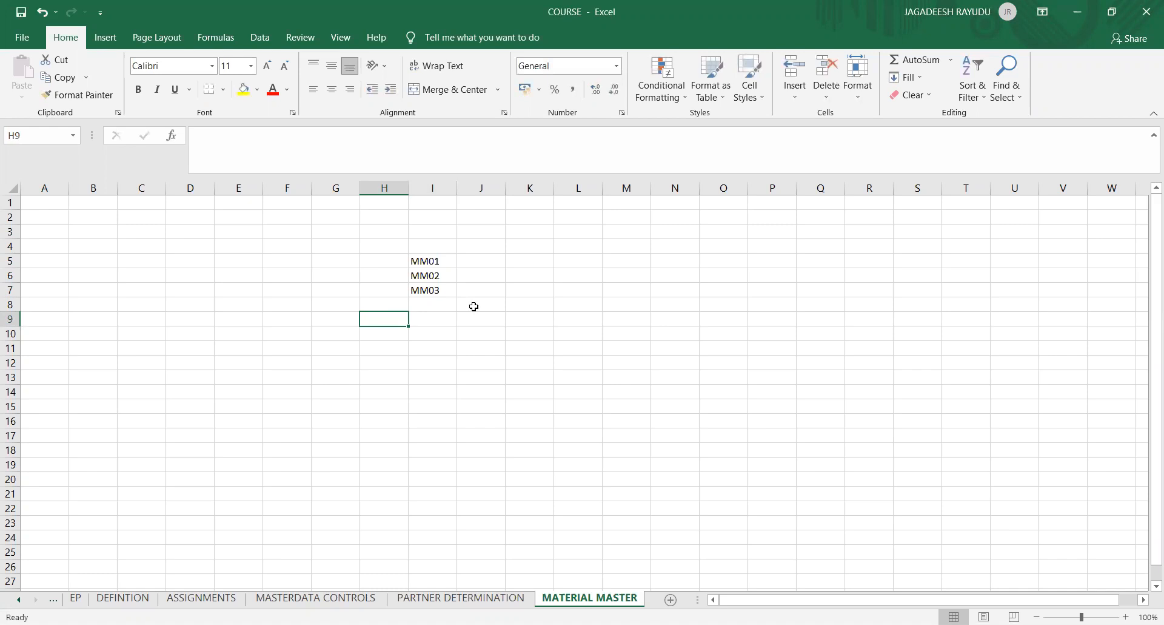
{"action": "left_click", "coordinate": [383, 306]}
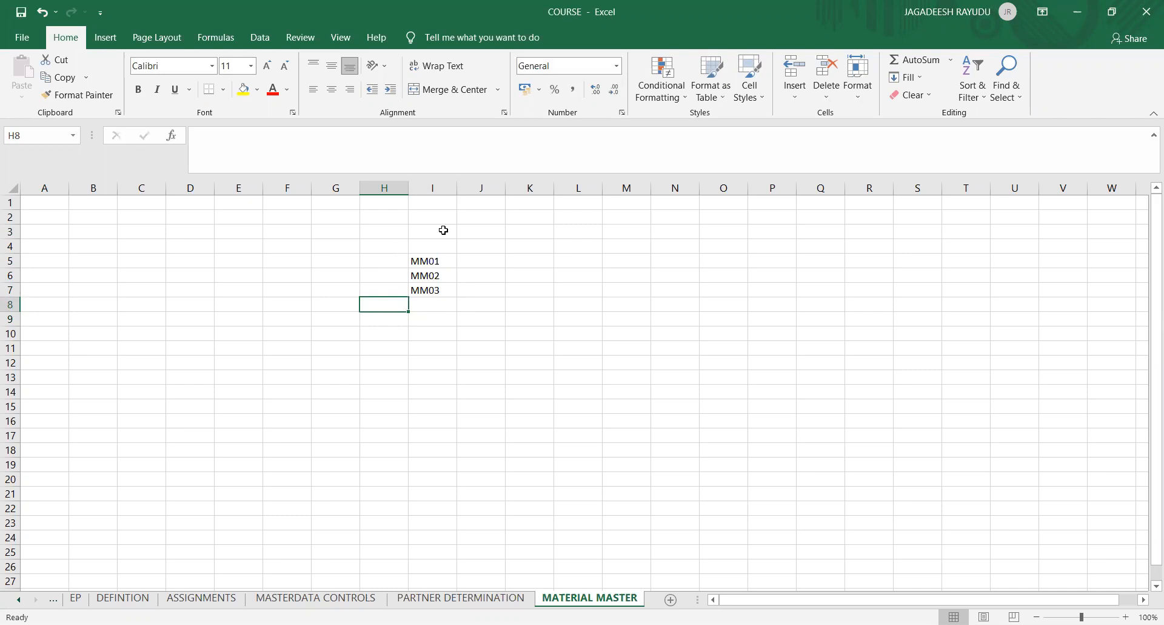
{"action": "left_click", "coordinate": [459, 262]}
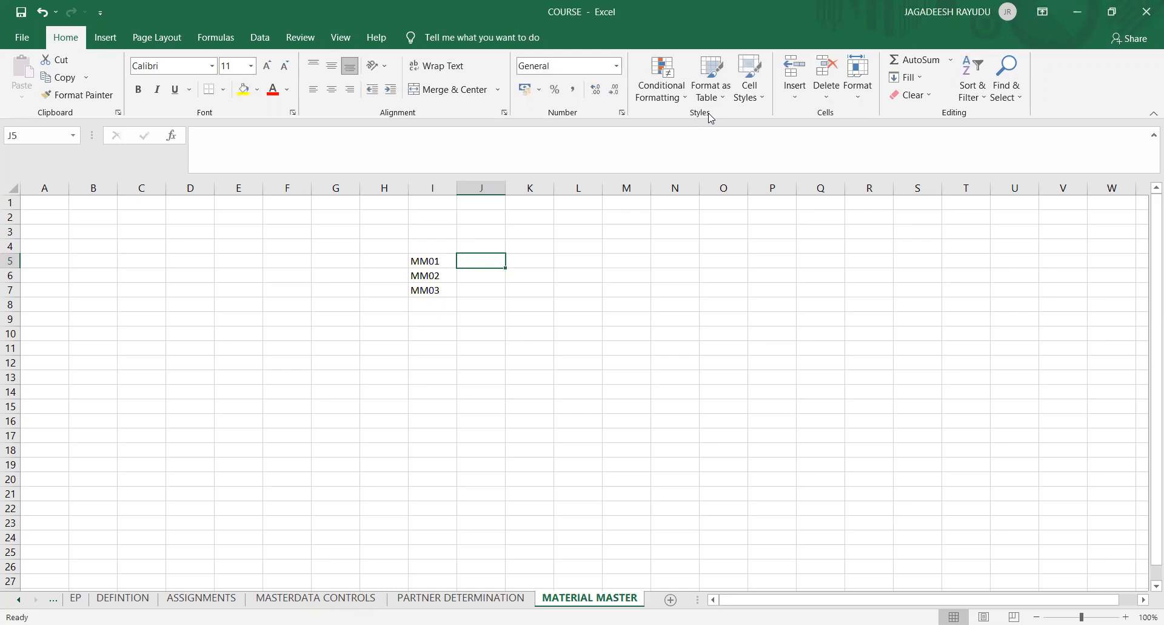
Switch to SAP Easy Access and expand Logistics, Materials Management, Material Master and Material down to the Create (General) folder.
{"action": "key", "text": "alt+Tab"}
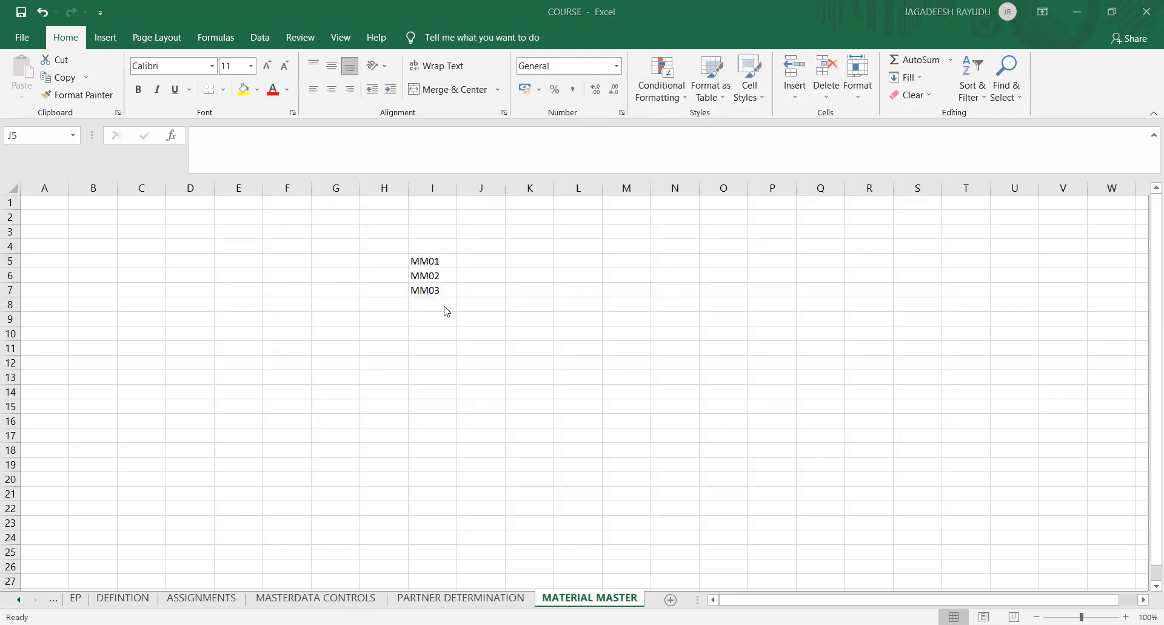
{"action": "key", "text": "alt+Tab"}
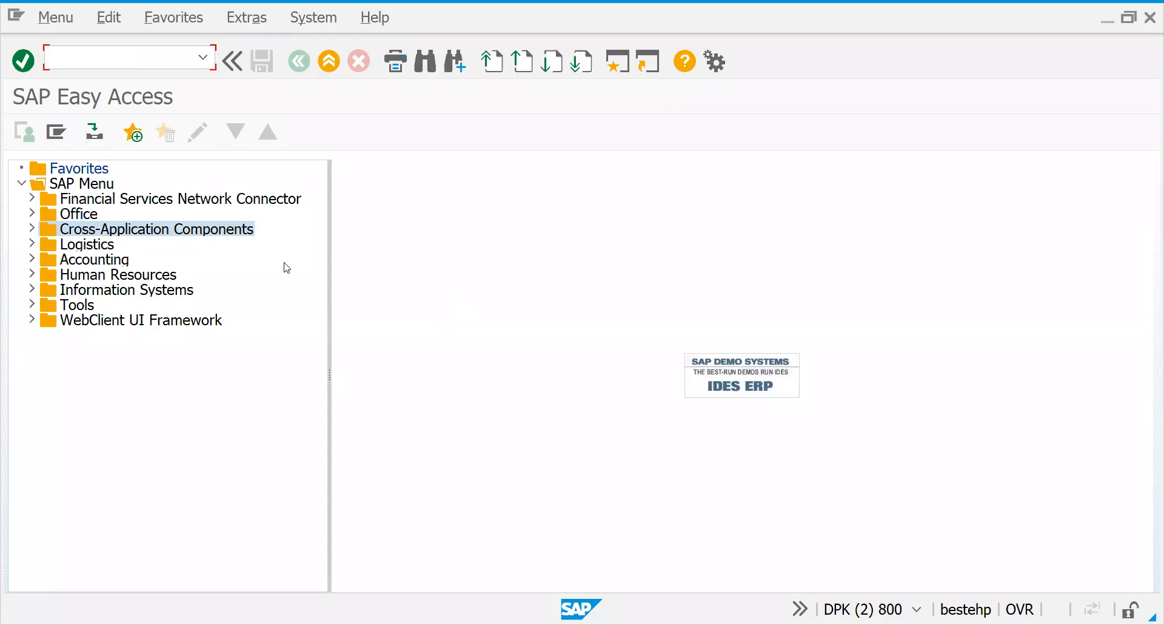
{"action": "left_click", "coordinate": [32, 245]}
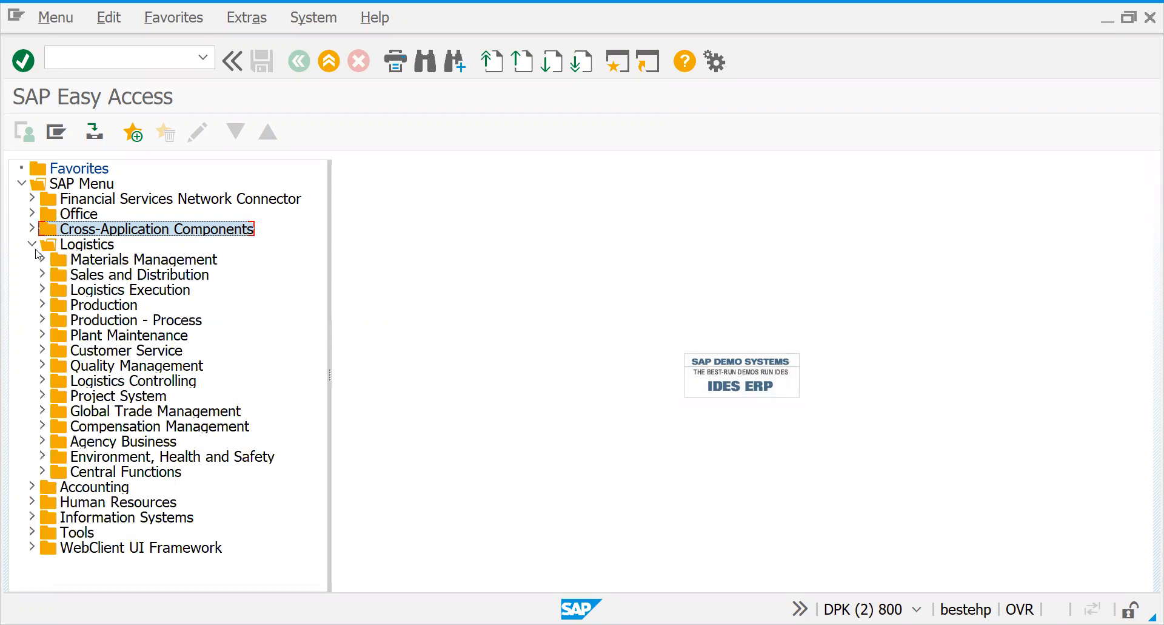
{"action": "left_click", "coordinate": [43, 260]}
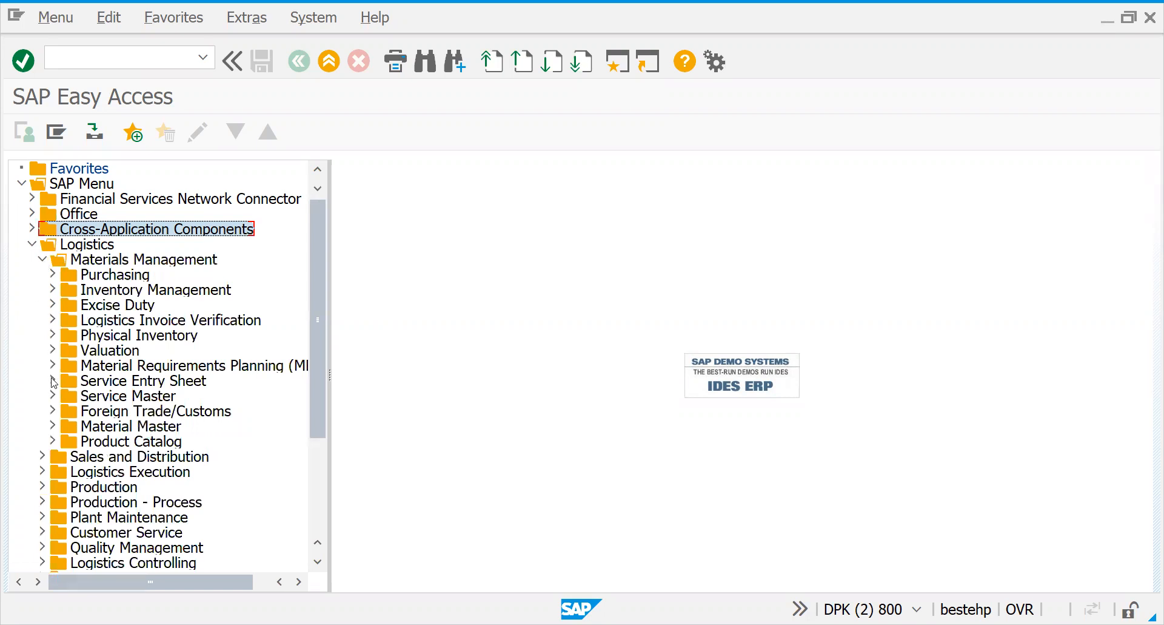
{"action": "left_click", "coordinate": [54, 426]}
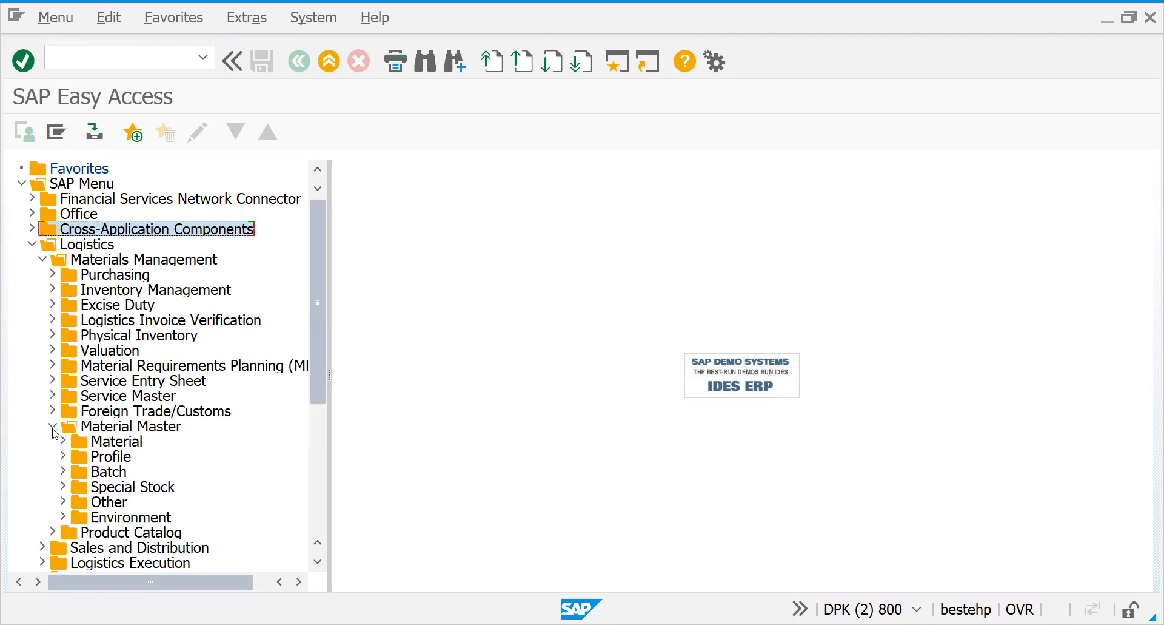
{"action": "left_click", "coordinate": [62, 444]}
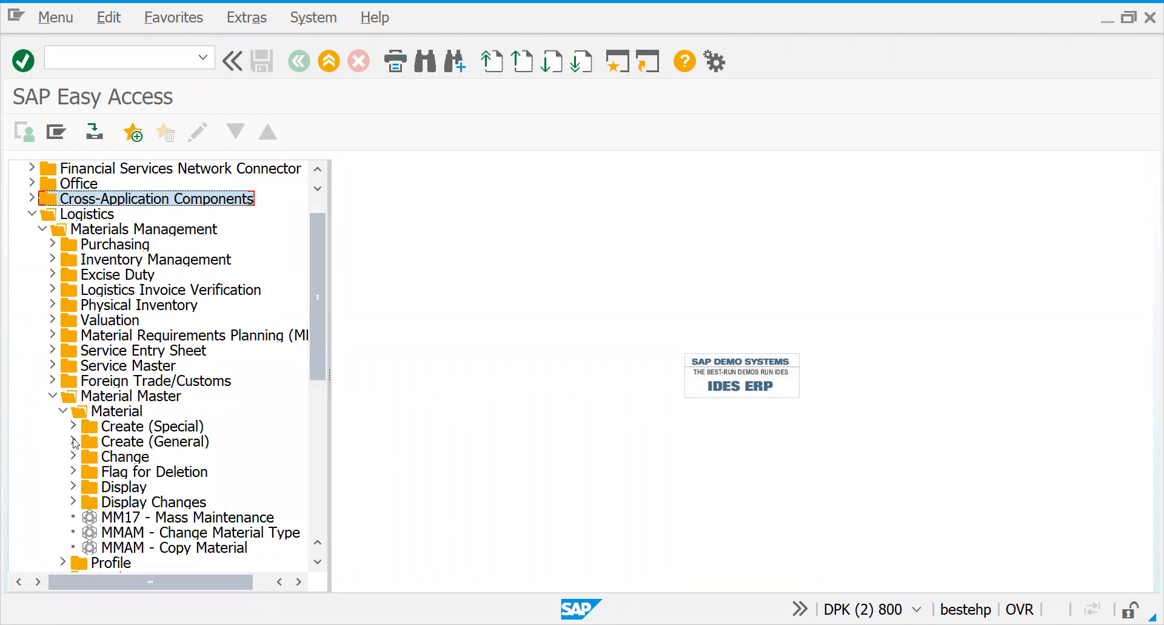
{"action": "left_click", "coordinate": [74, 441]}
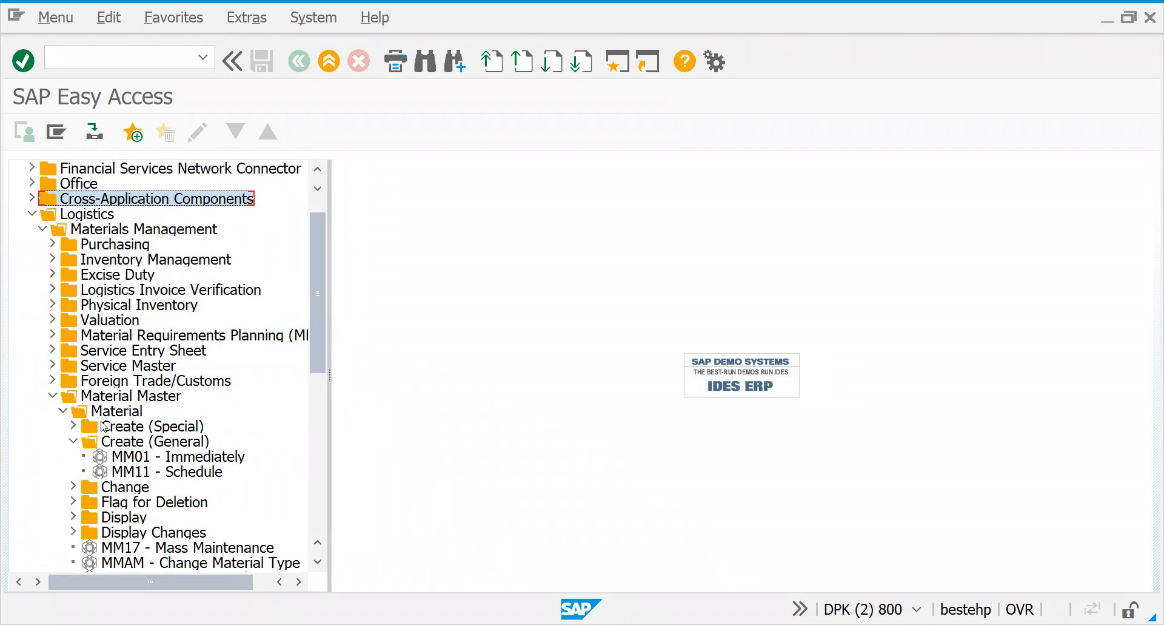
Locate the MM01, MM02 and MM03 transactions in the Create (General), Change and Display folders of Material.
{"action": "left_click", "coordinate": [73, 426]}
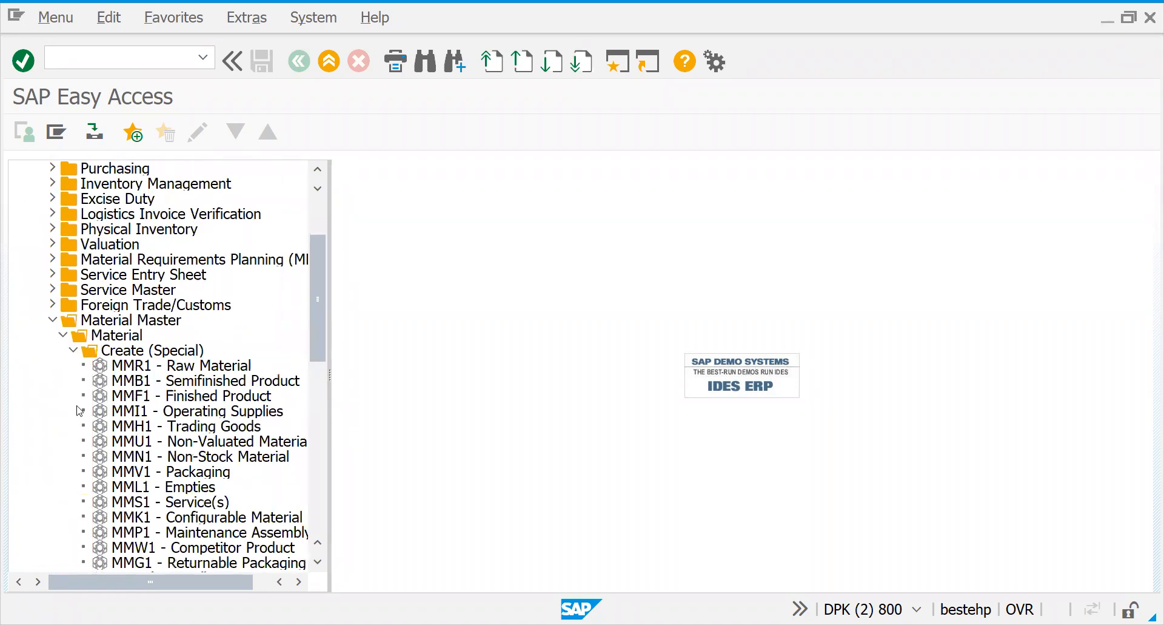
{"action": "left_click", "coordinate": [74, 350]}
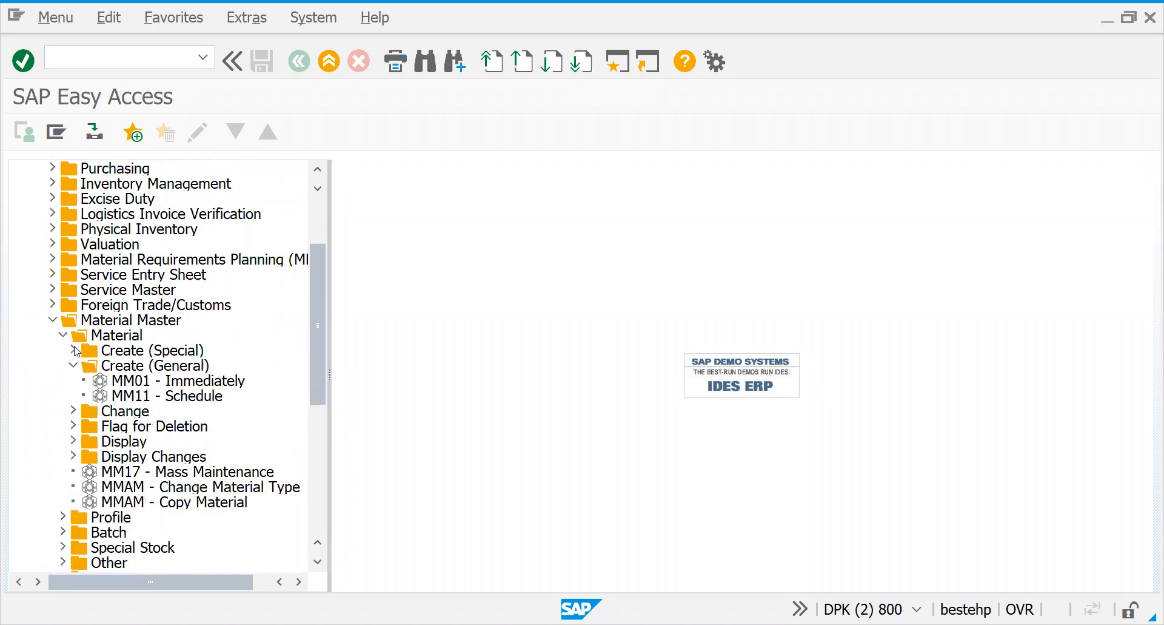
{"action": "left_click", "coordinate": [128, 386]}
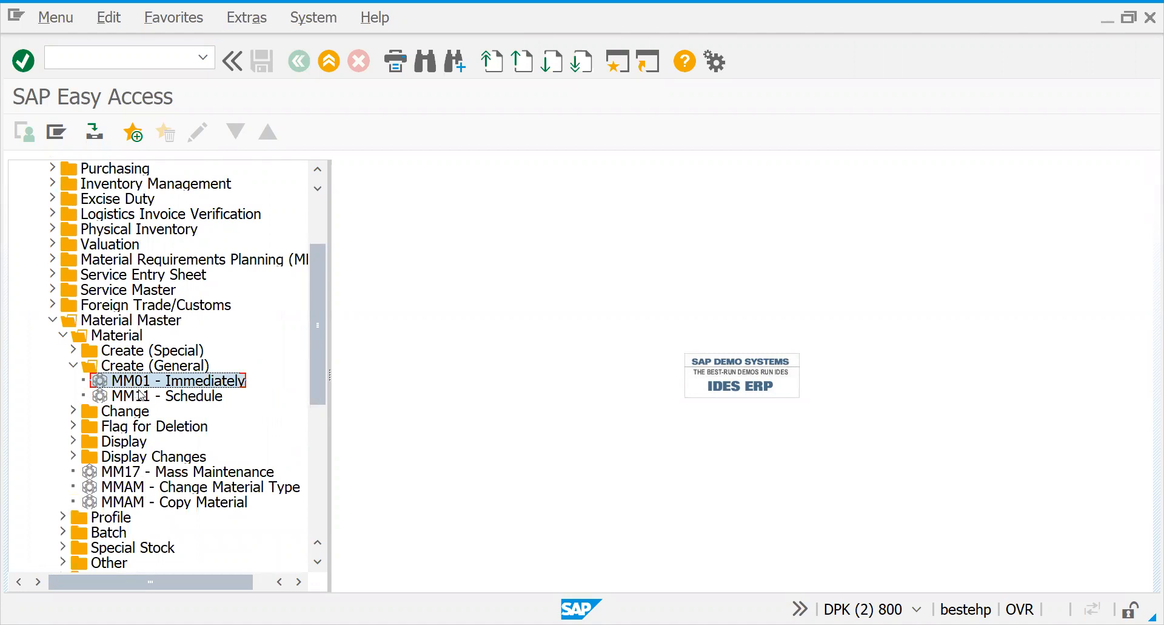
{"action": "left_click", "coordinate": [73, 411]}
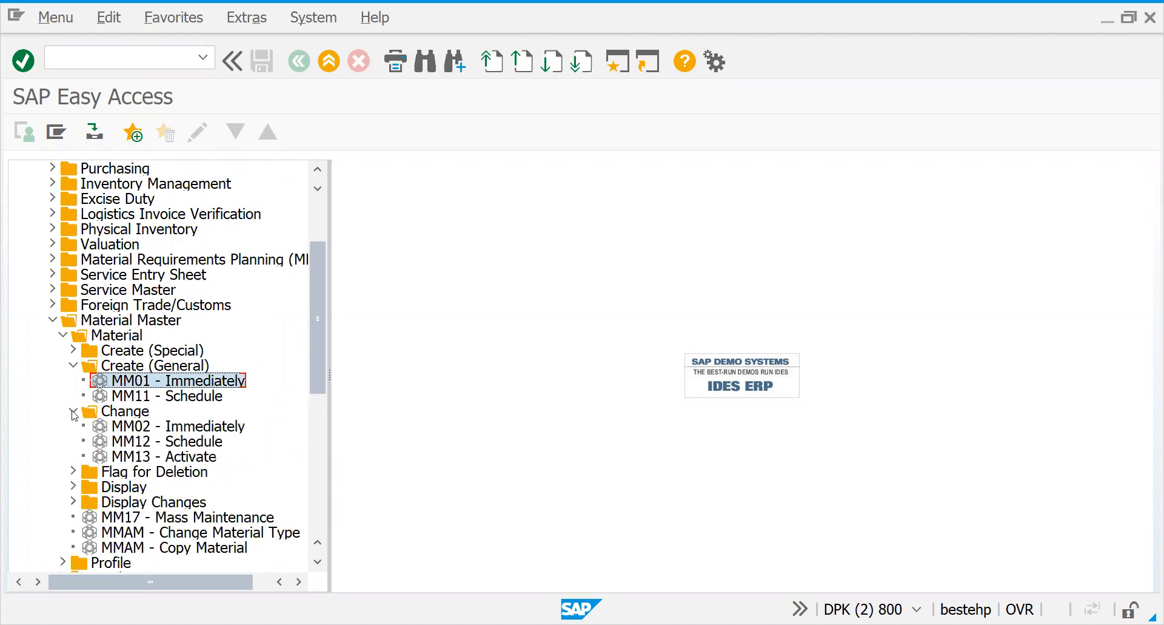
{"action": "left_click", "coordinate": [139, 428]}
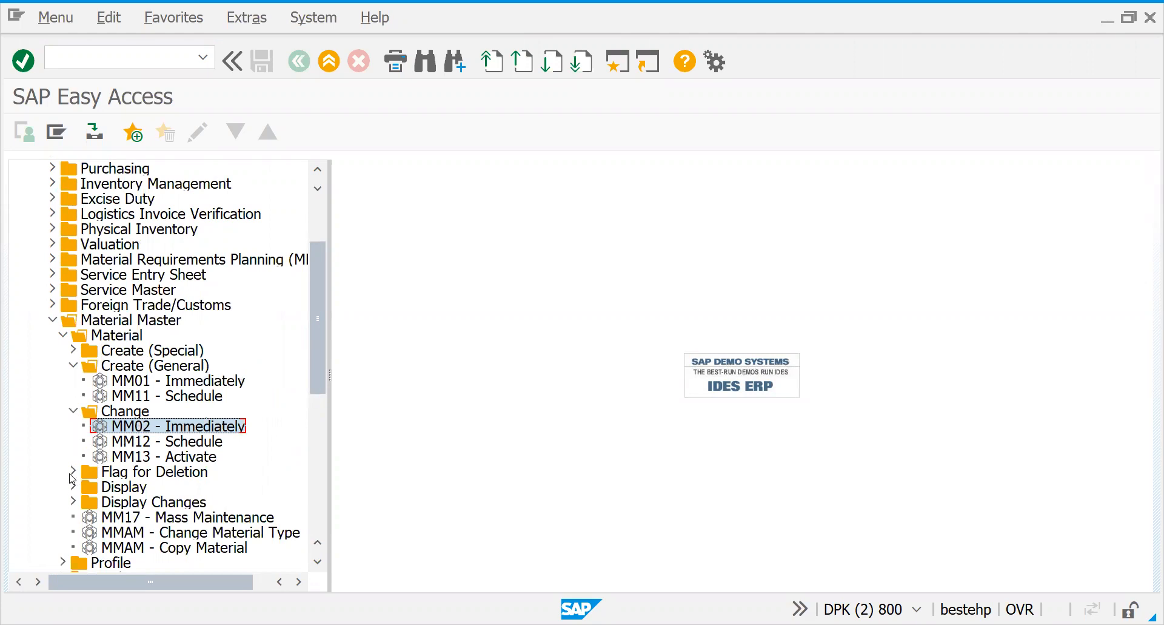
{"action": "left_click", "coordinate": [72, 473]}
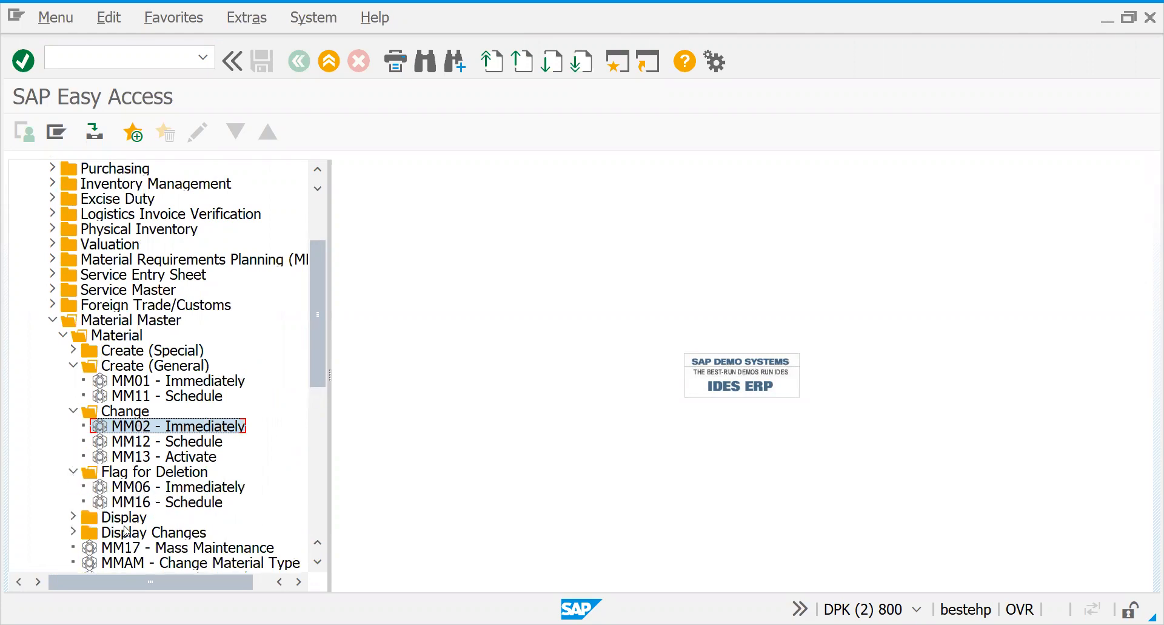
{"action": "left_click", "coordinate": [73, 517]}
{"action": "left_click", "coordinate": [141, 533]}
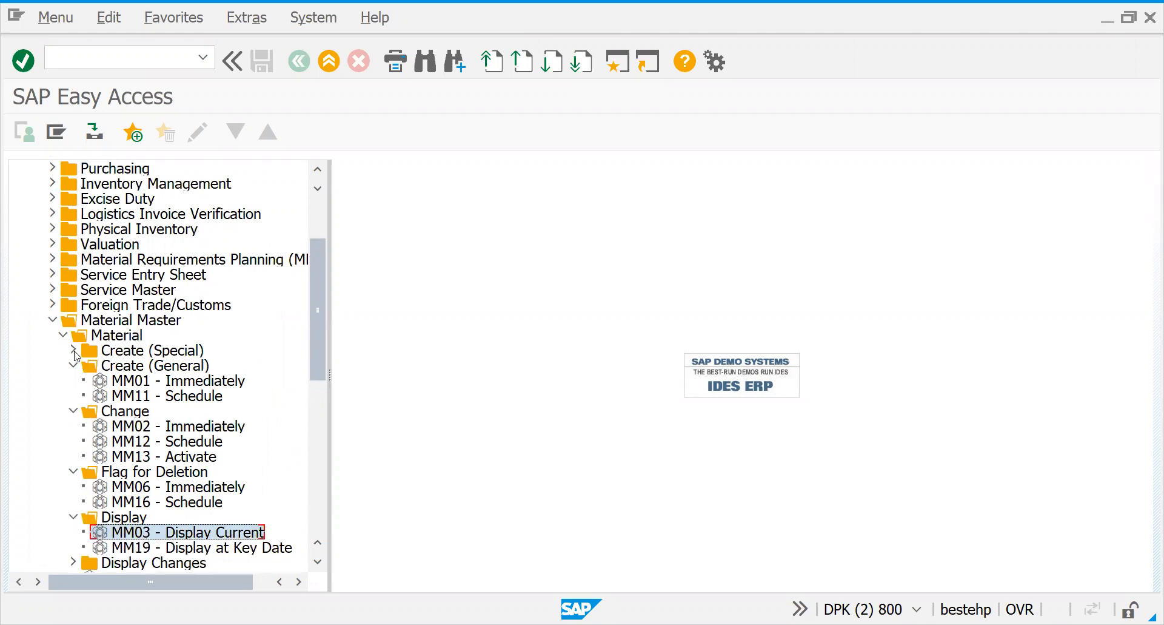
Examine the material-type-specific creation transactions in the Create (Special) folder, including services, packaging, non-stock and non-valuated material.
{"action": "left_click", "coordinate": [72, 351]}
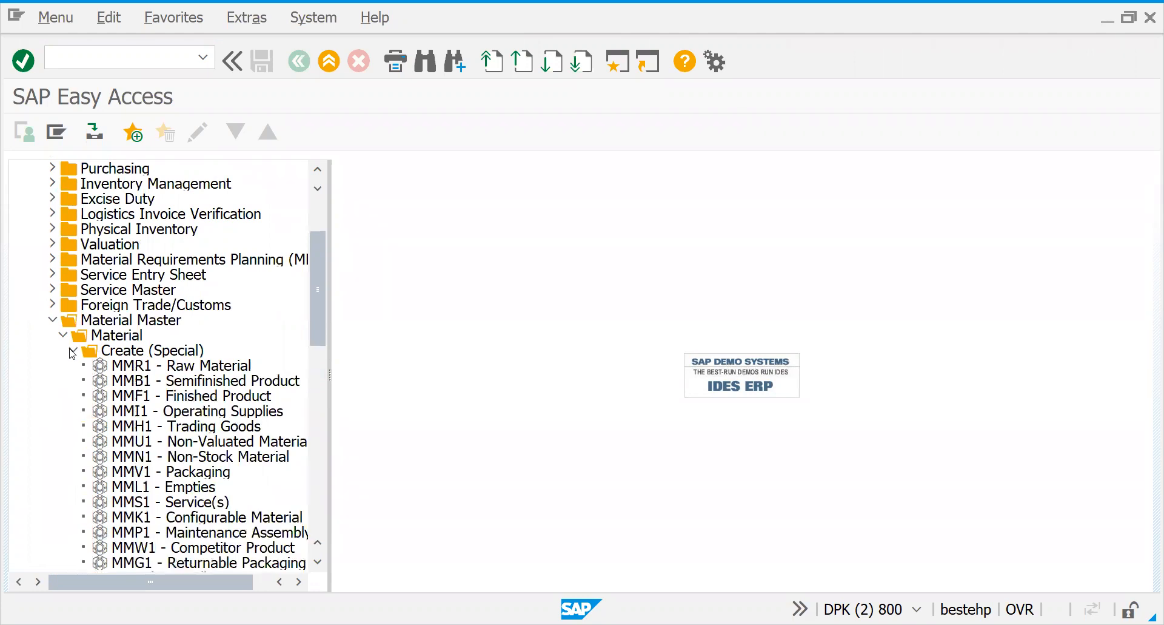
{"action": "left_click", "coordinate": [185, 502]}
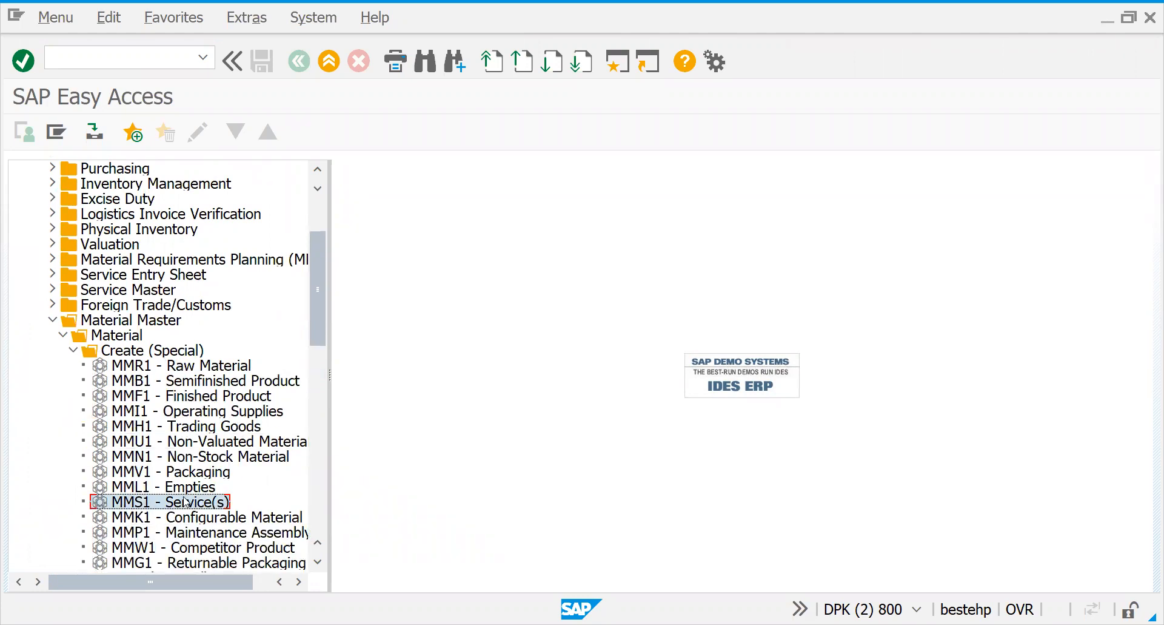
{"action": "left_click", "coordinate": [185, 477]}
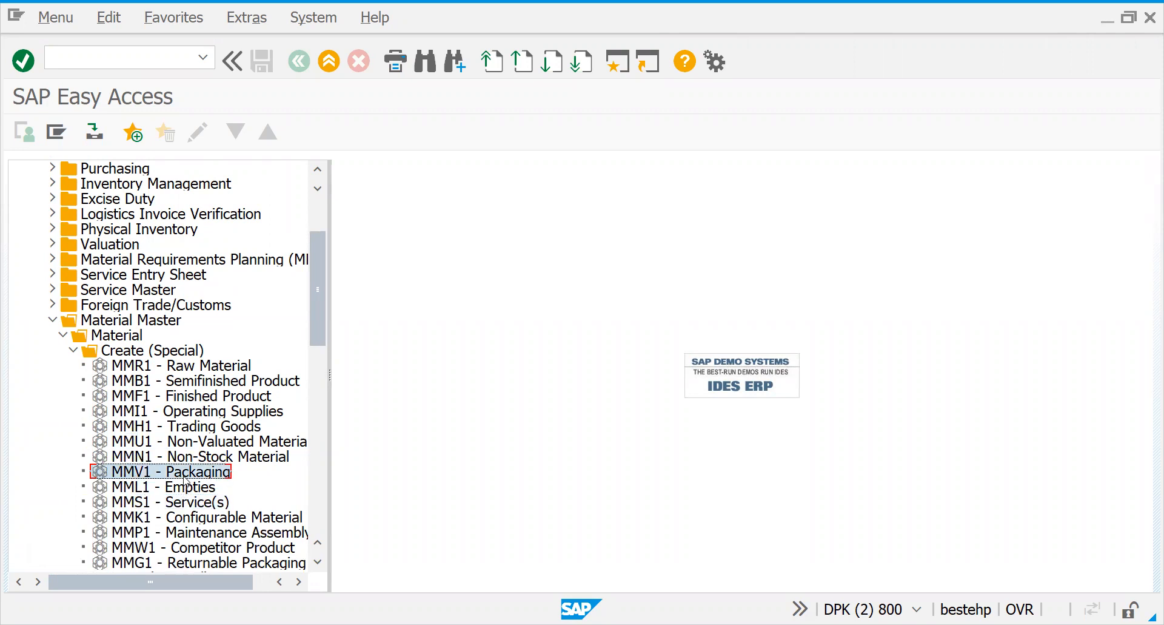
{"action": "left_click", "coordinate": [193, 459]}
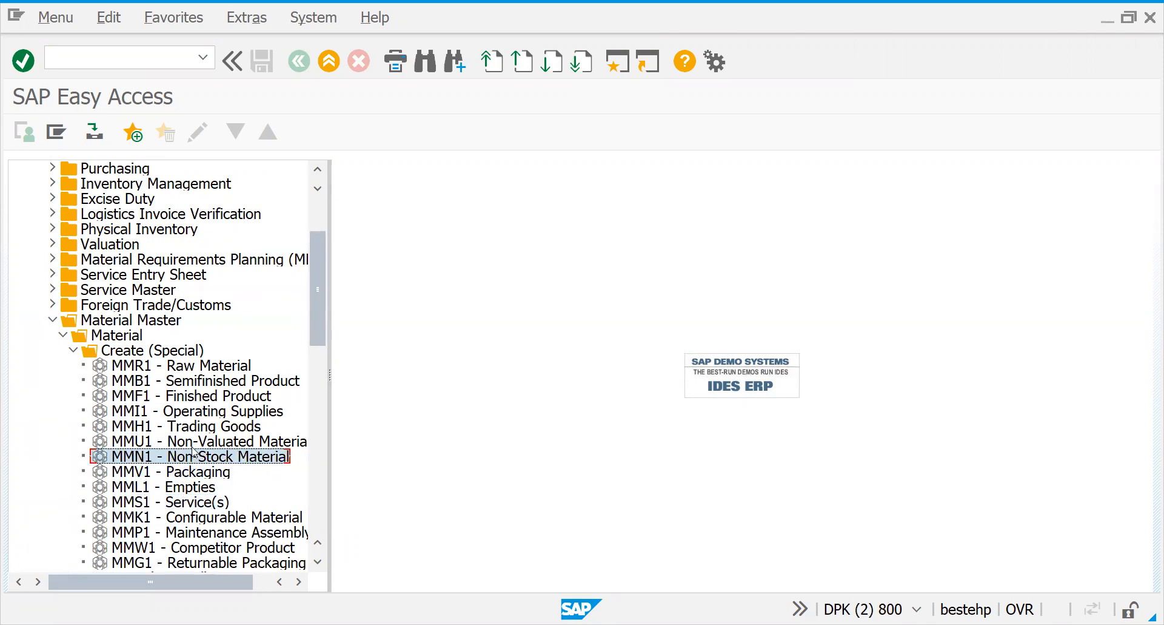
{"action": "left_click", "coordinate": [194, 449]}
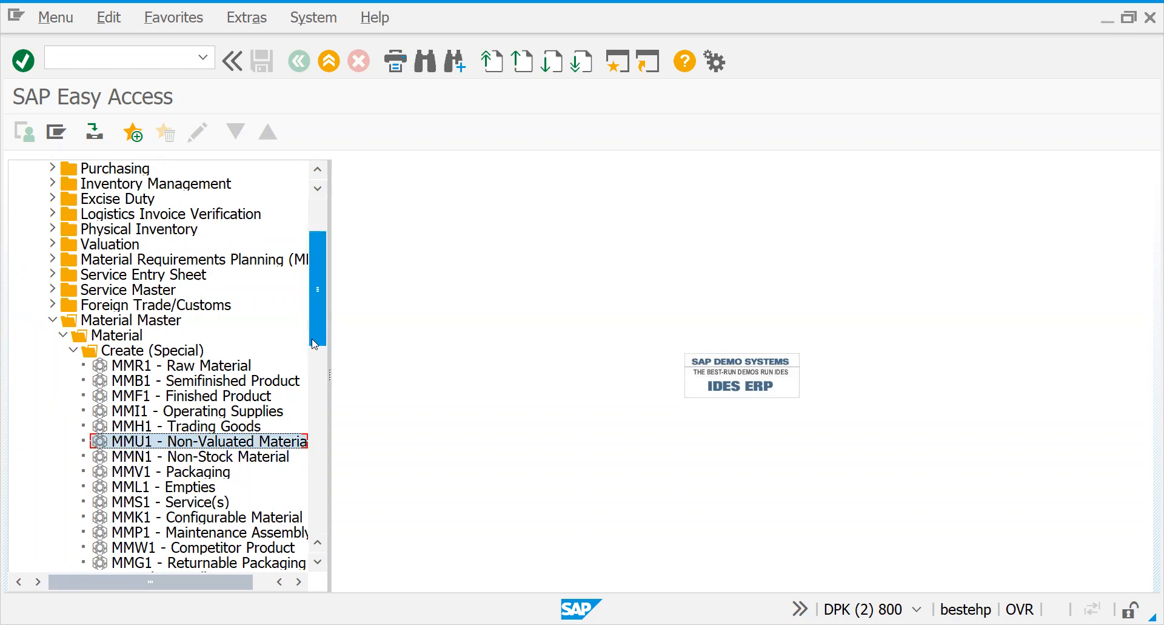
Launch the MM01 - Immediately transaction from the Create (General) folder.
{"action": "left_click_drag", "start_coordinate": [326, 337], "coordinate": [321, 388]}
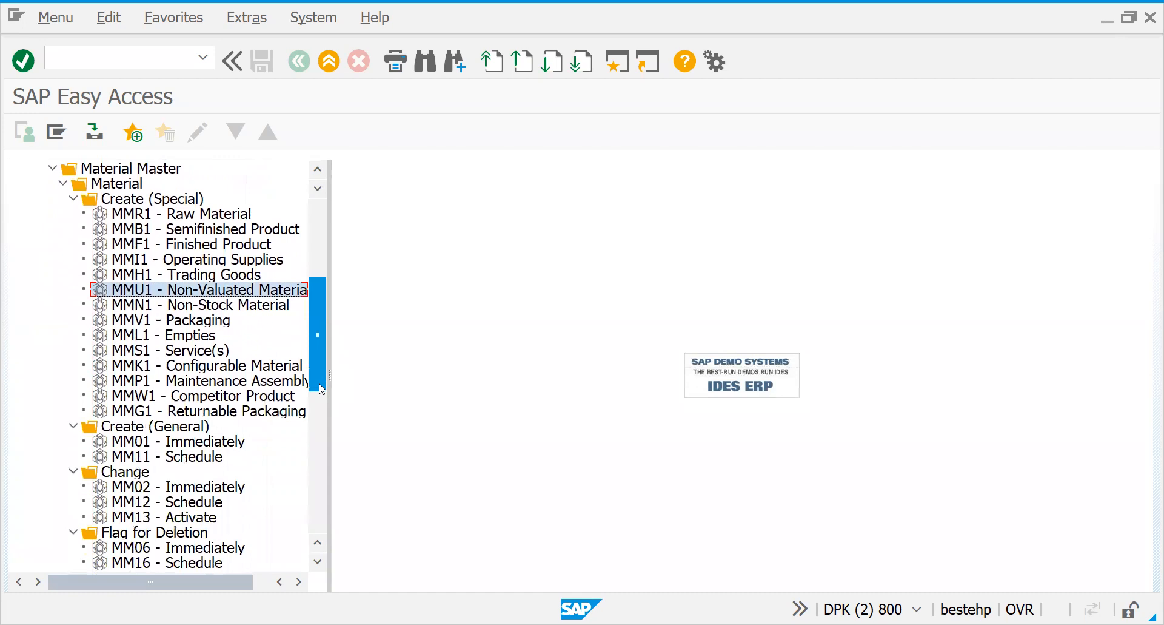
{"action": "left_click", "coordinate": [131, 446]}
{"action": "double_click", "coordinate": [131, 445]}
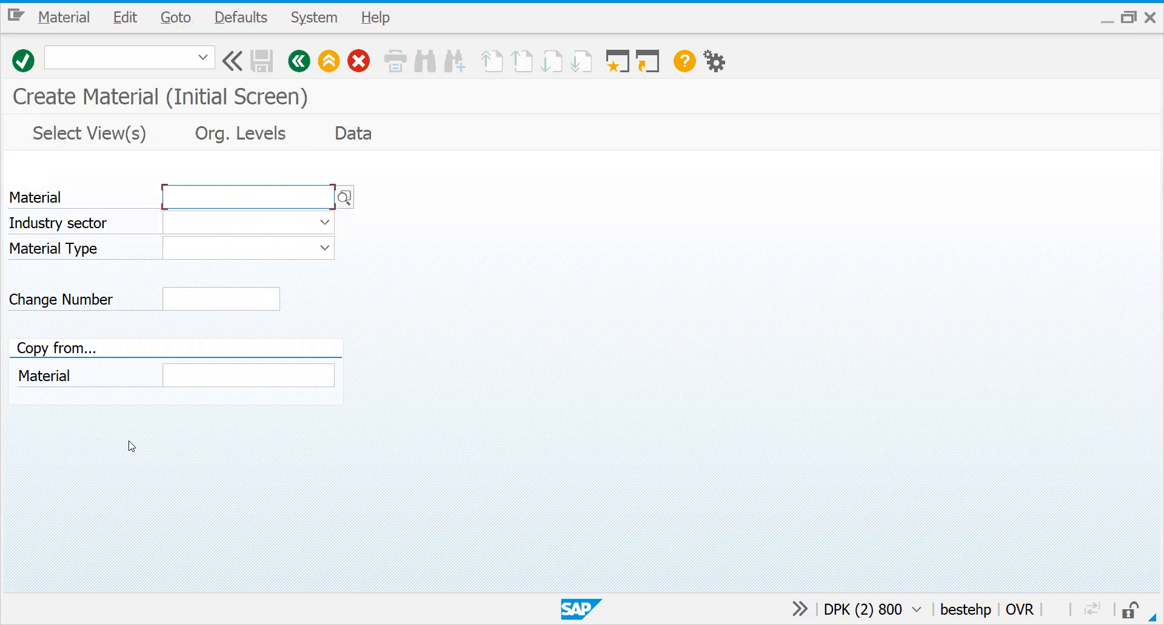
Restart the material creation transaction with the command /NMM01.
{"action": "left_click", "coordinate": [142, 54]}
{"action": "type", "text": "/NMM01"}
{"action": "key", "text": "Return"}
Set the new material's industry sector to 1 Retail.
{"action": "left_click", "coordinate": [248, 227]}
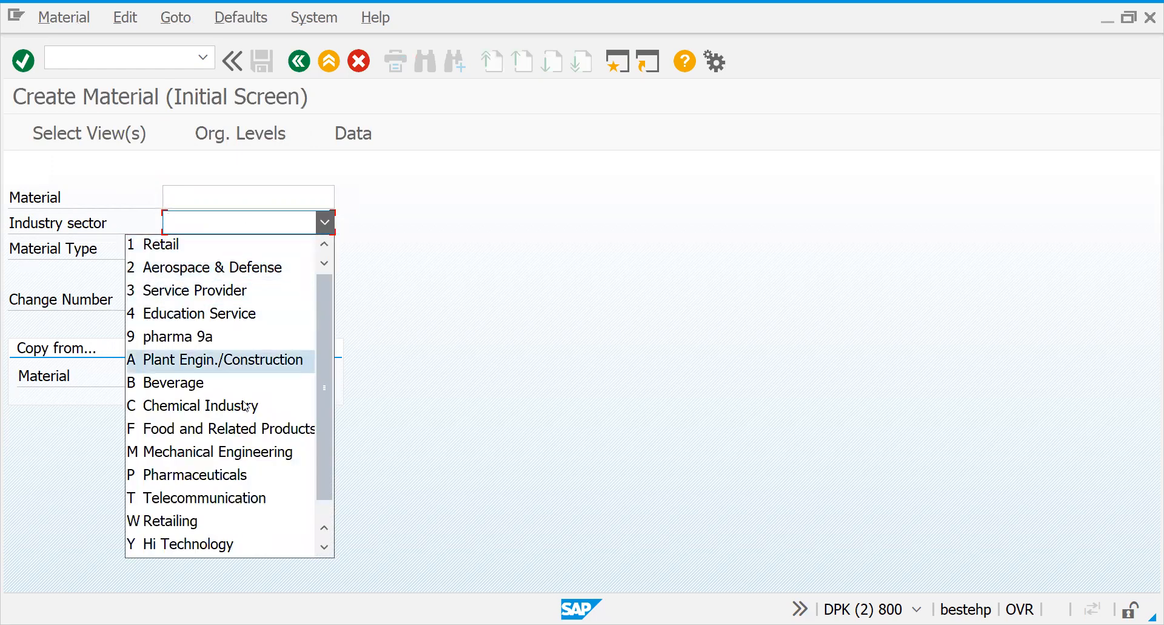
{"action": "left_click", "coordinate": [341, 418]}
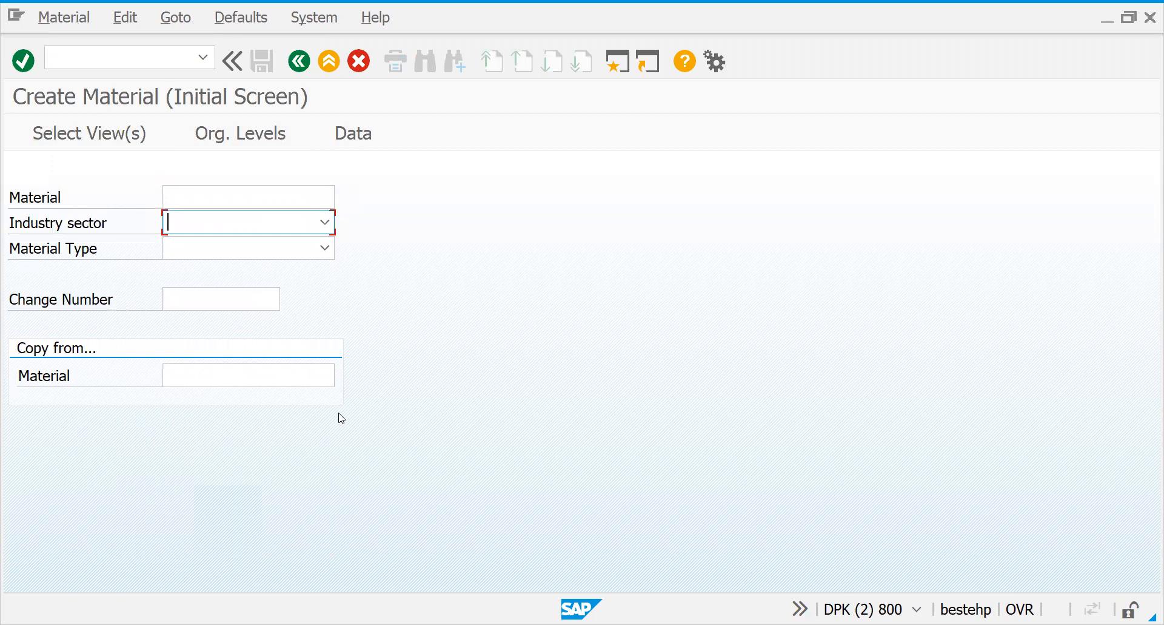
{"action": "left_click", "coordinate": [325, 222]}
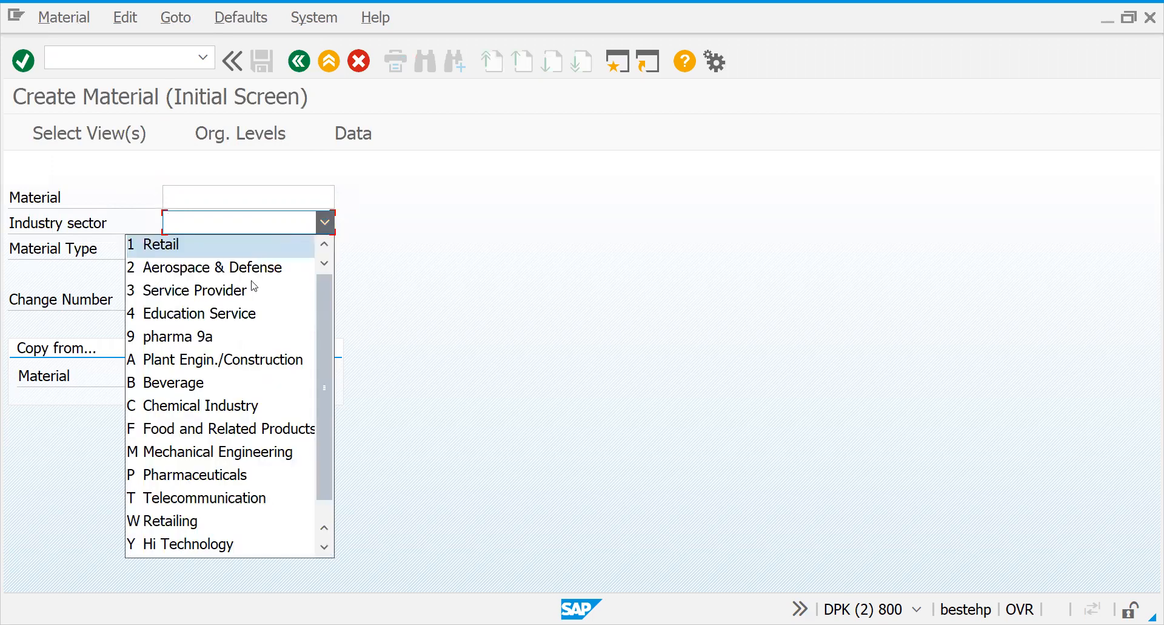
{"action": "left_click", "coordinate": [219, 255]}
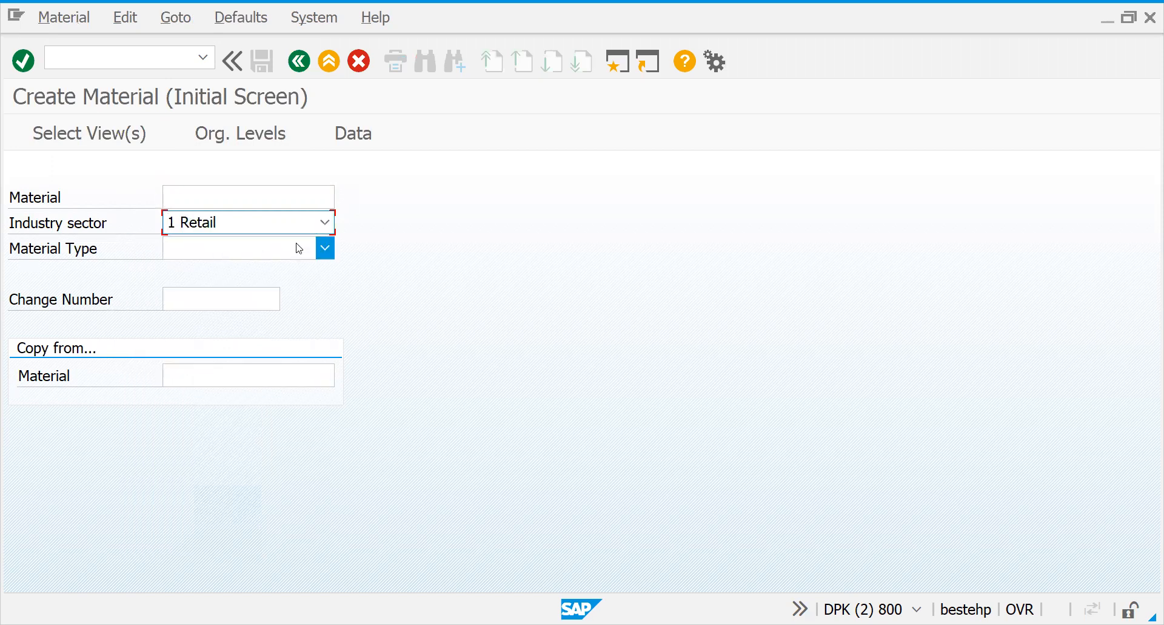
Set the new material's type to HAWA Trading goods.
{"action": "left_click", "coordinate": [322, 250]}
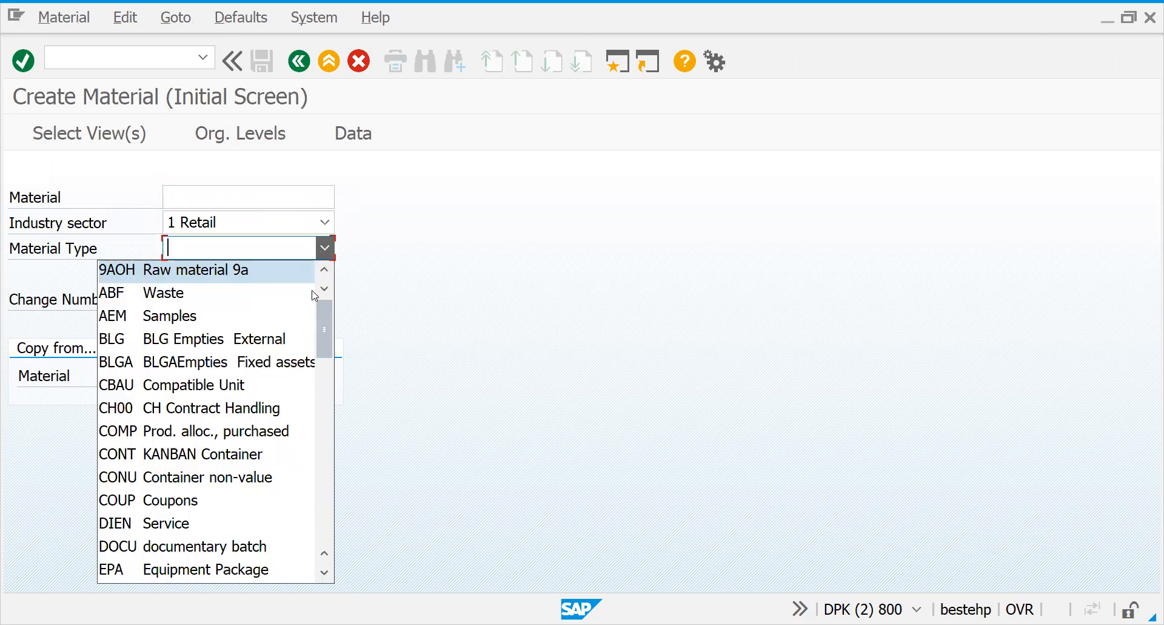
{"action": "left_click_drag", "start_coordinate": [324, 332], "coordinate": [322, 373]}
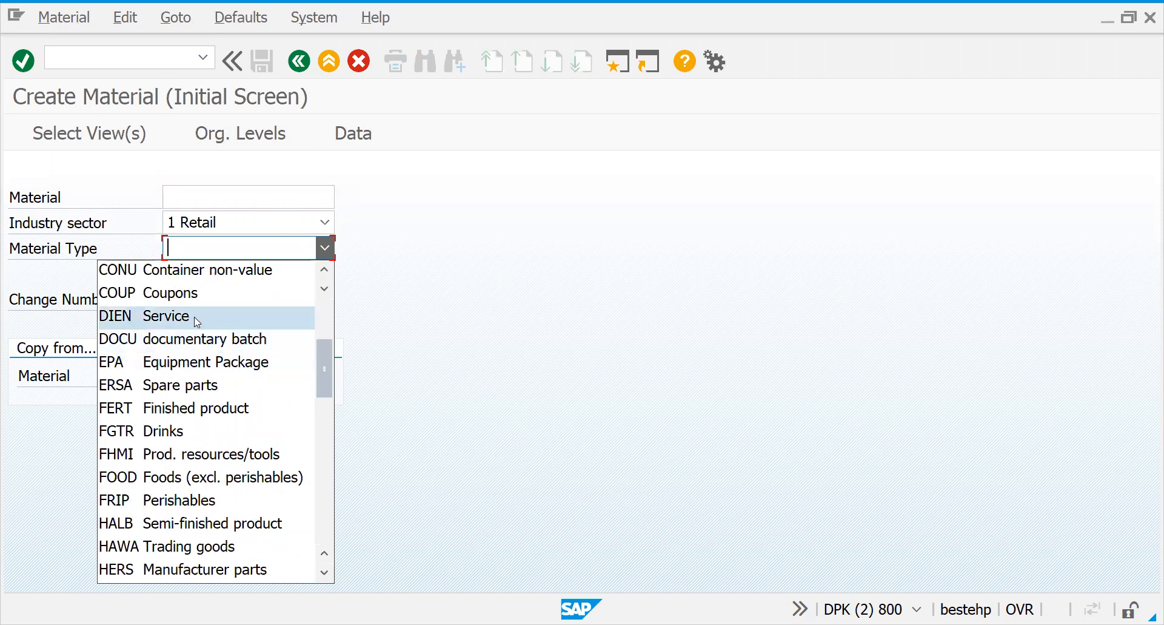
{"action": "left_click", "coordinate": [122, 548]}
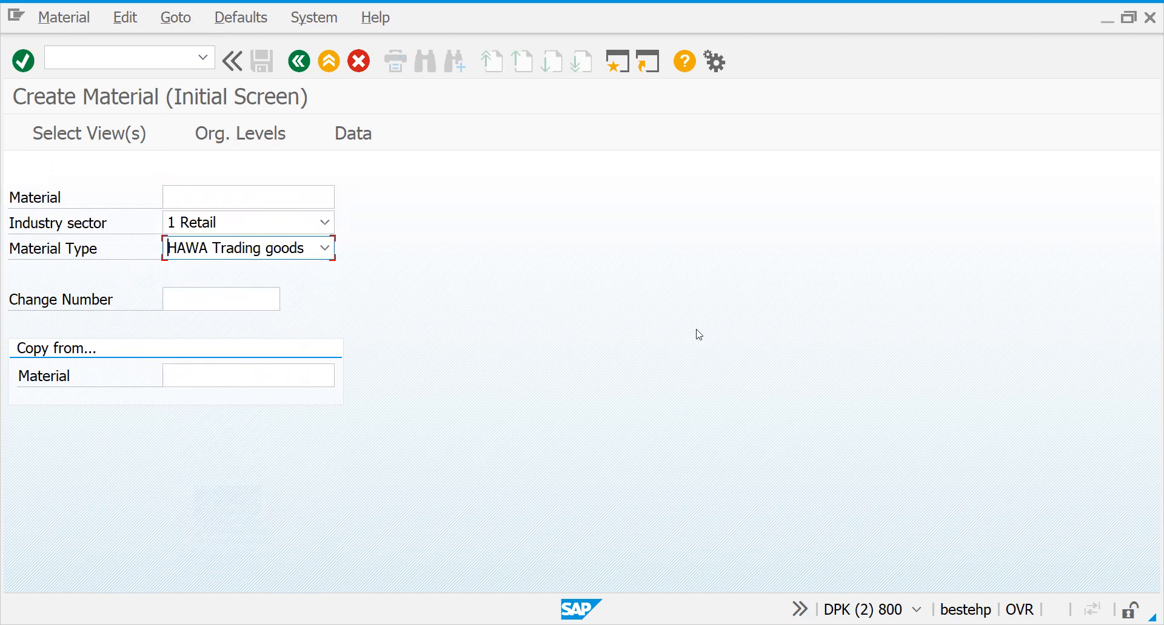
{"action": "key", "text": "Return"}
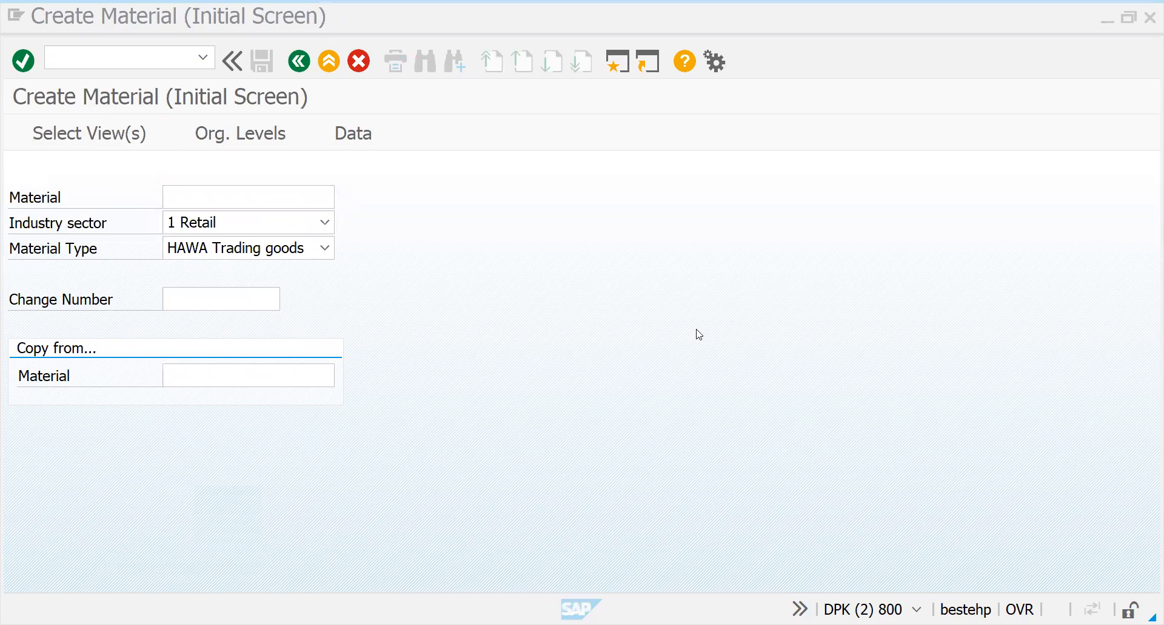
Switch to the COURSE workbook in Excel and enter HAWA in I10 with TRADING GOODS in J10 on the MATERIAL MASTER sheet.
{"action": "key", "text": "alt+Tab"}
{"action": "left_click", "coordinate": [439, 333]}
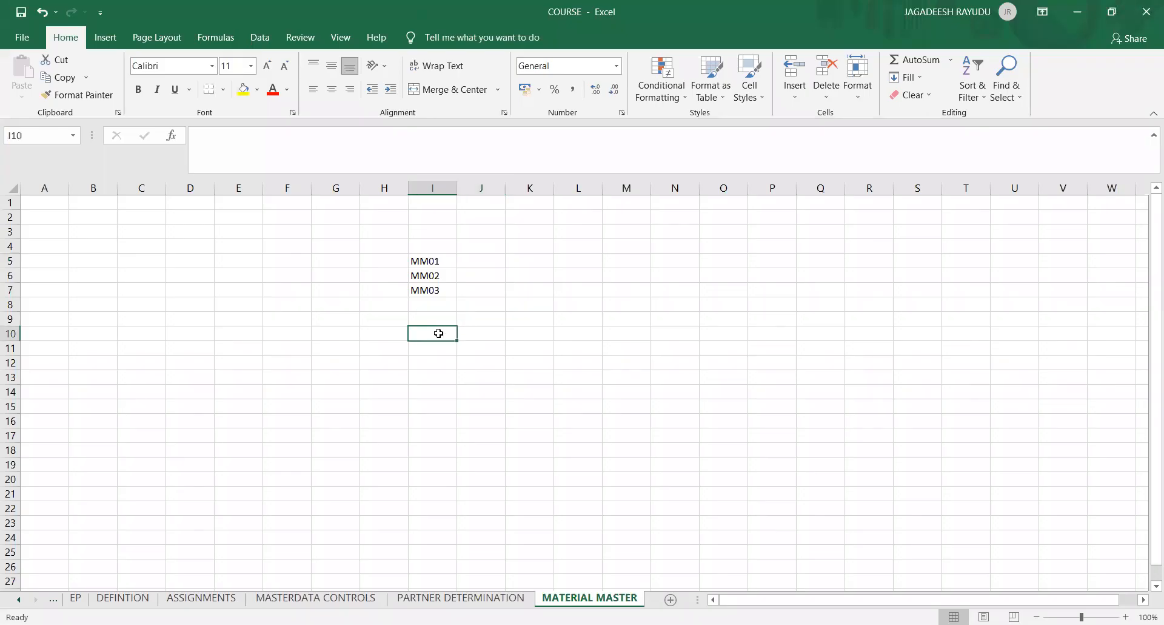
{"action": "type", "text": "HAWA"}
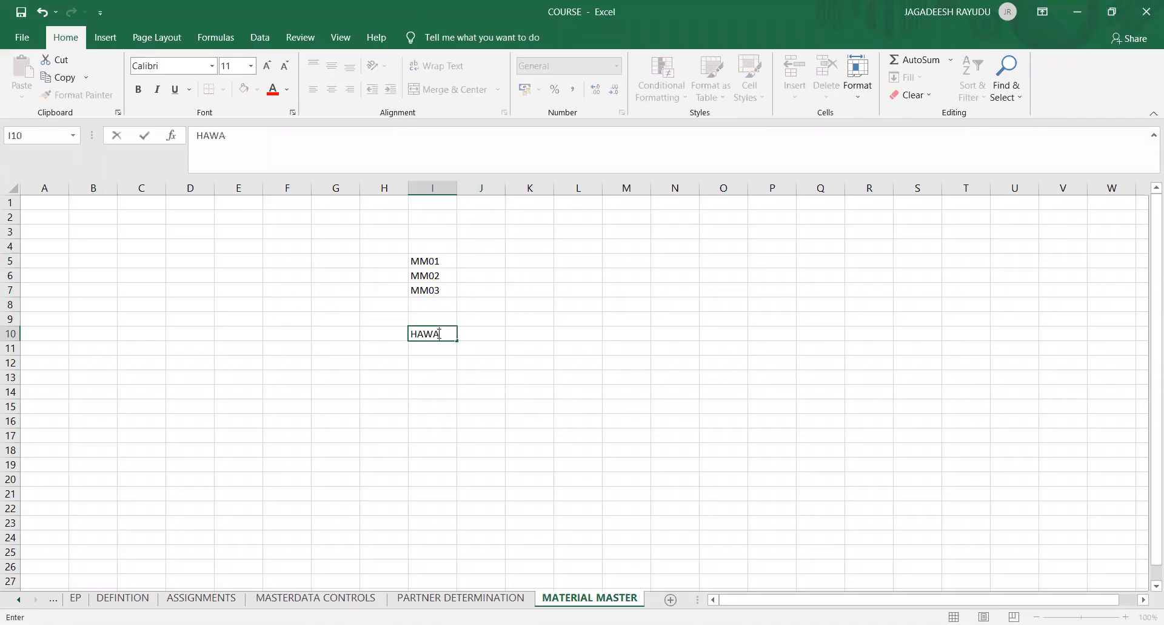
{"action": "key", "text": "Tab"}
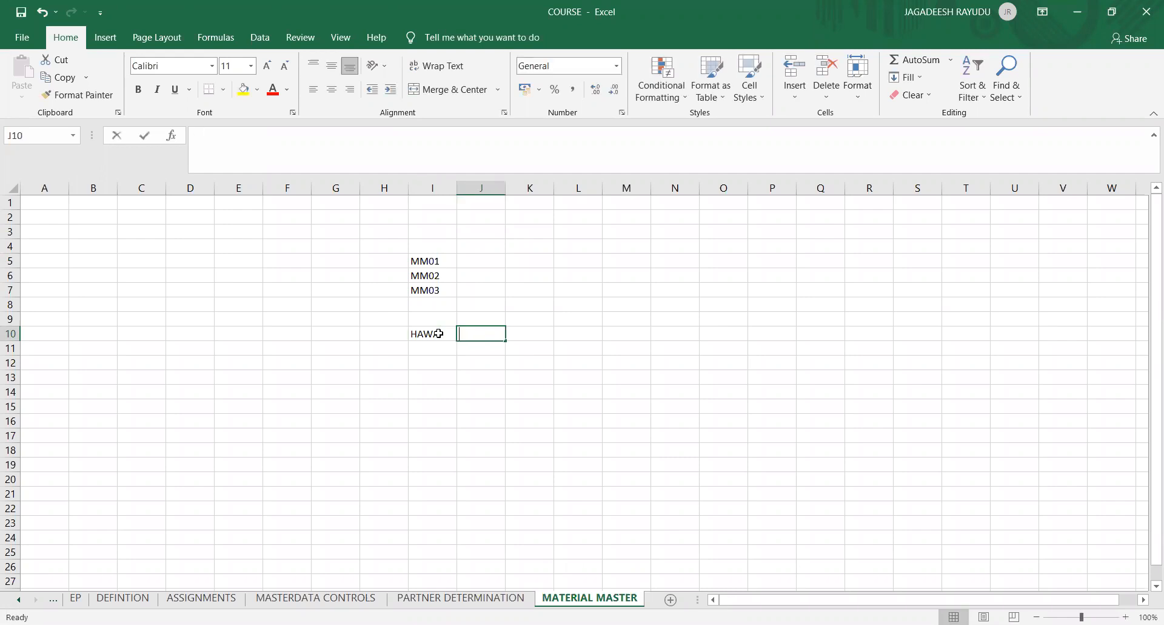
{"action": "type", "text": "TRADING "}
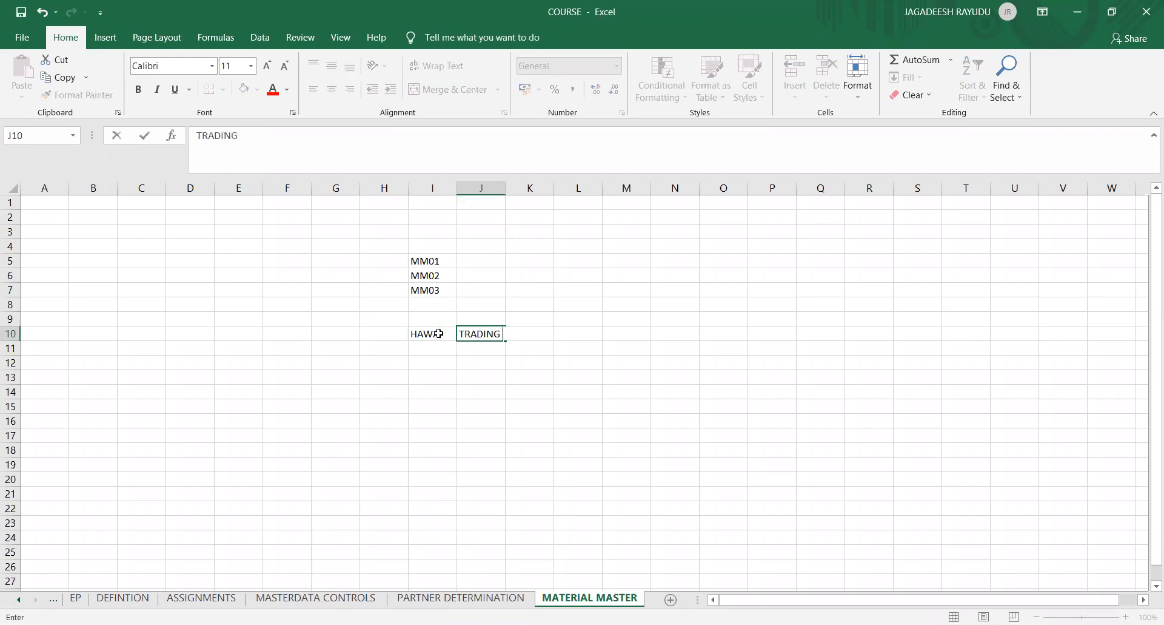
{"action": "type", "text": "GOODS"}
Add the material type FERT in I11 with the description FINISHED GOODS in J11.
{"action": "left_click", "coordinate": [455, 354]}
{"action": "type", "text": "FERT"}
{"action": "key", "text": "Tab"}
{"action": "type", "text": "FINISHED GOODS"}
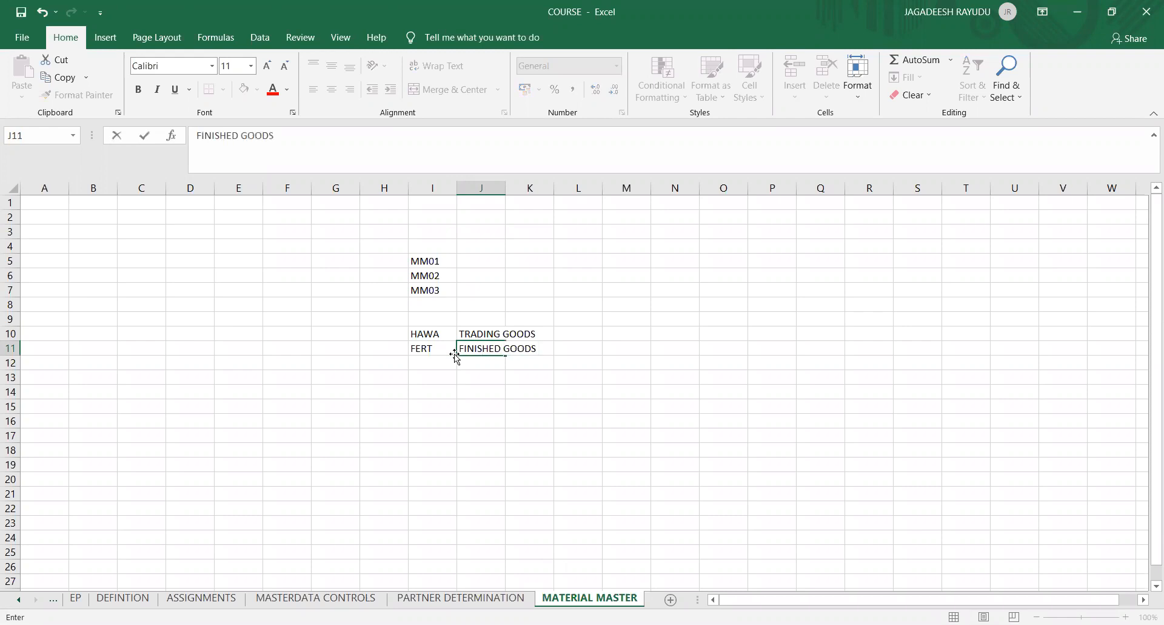
Add the material type SERV in I12 with the description SERVICE MATERAIL in J12.
{"action": "left_click", "coordinate": [425, 372]}
{"action": "left_click", "coordinate": [426, 362]}
{"action": "type", "text": "SERV"}
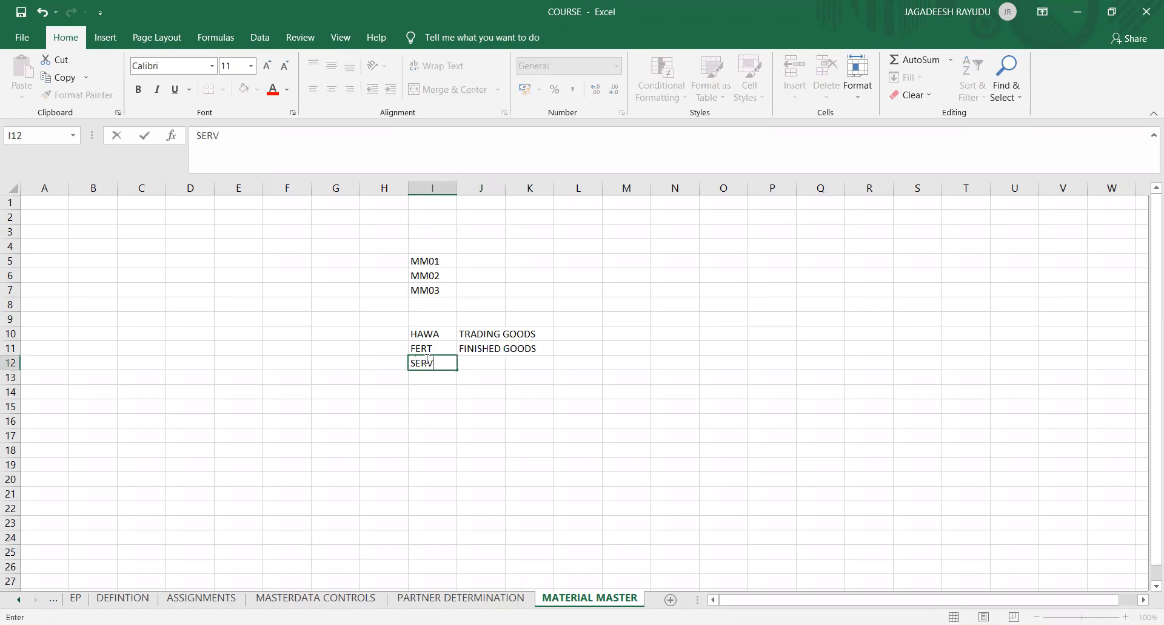
{"action": "key", "text": "Tab"}
{"action": "type", "text": "SER"}
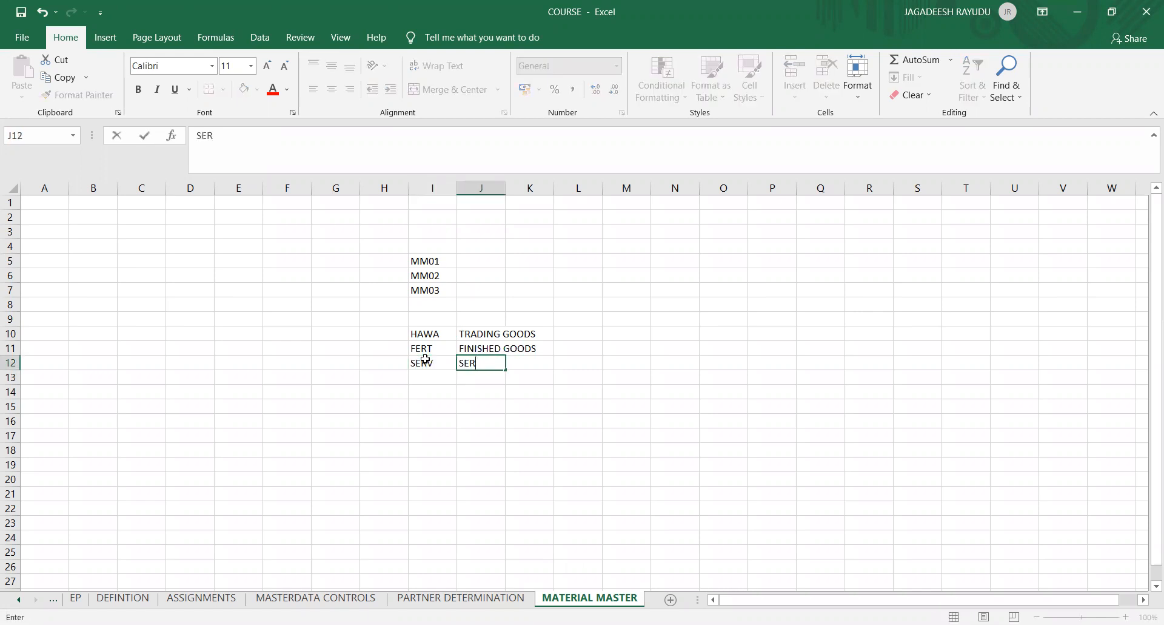
{"action": "type", "text": "ICE MATERAIL"}
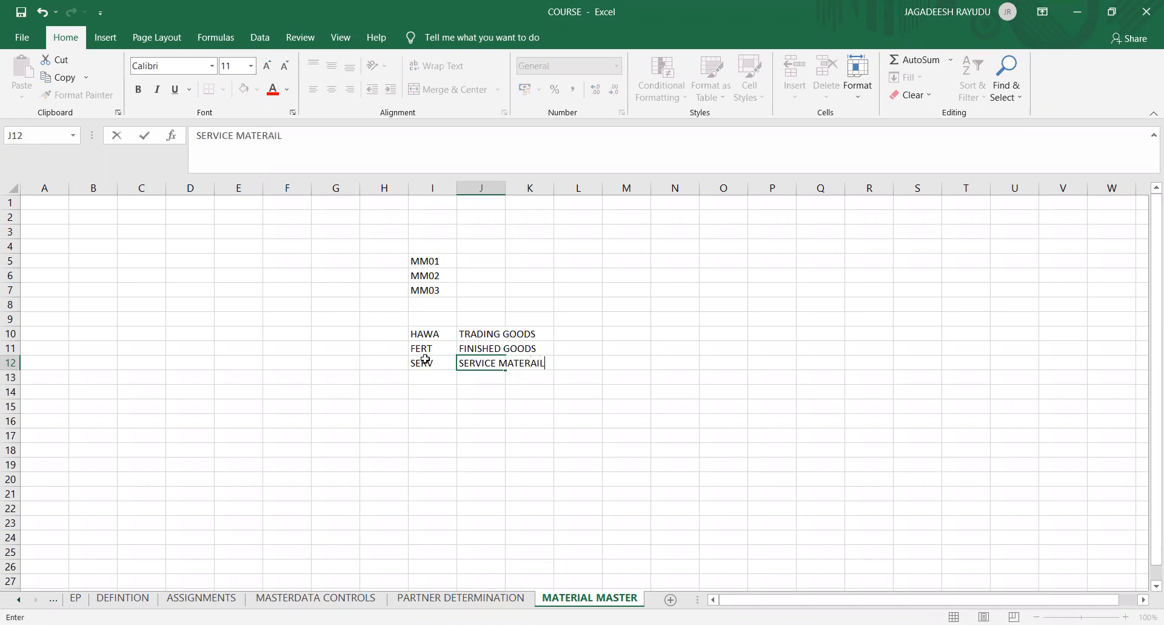
{"action": "left_click", "coordinate": [481, 417]}
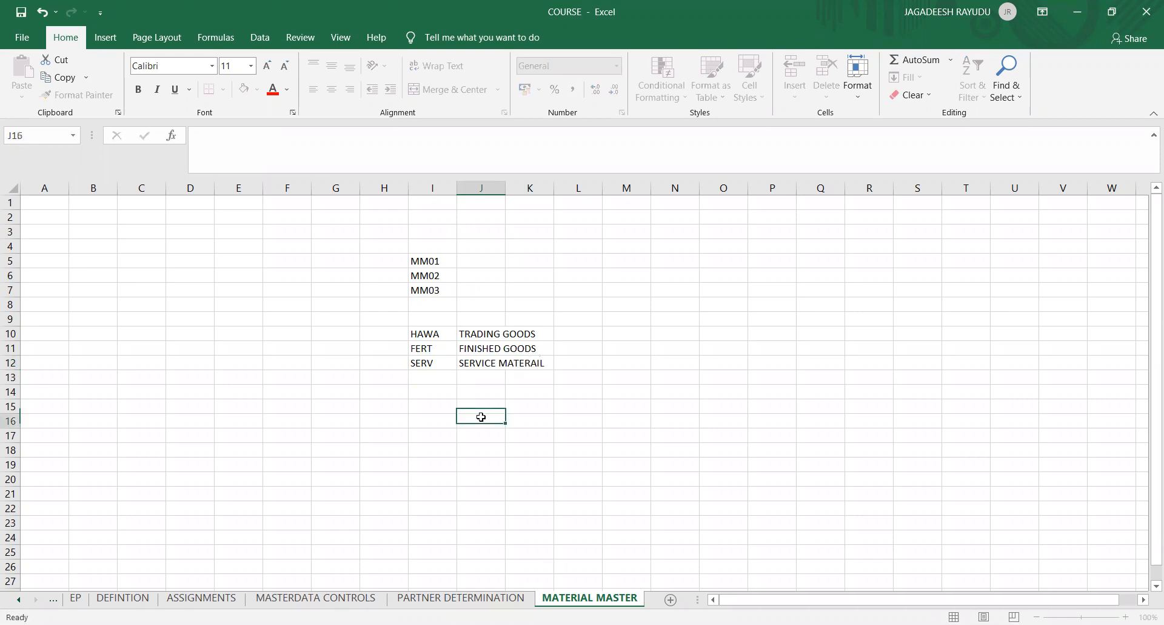
Add the material type ROH in I13 with the description RAW MATERIALS in J13.
{"action": "left_click", "coordinate": [425, 376]}
{"action": "type", "text": "ROH"}
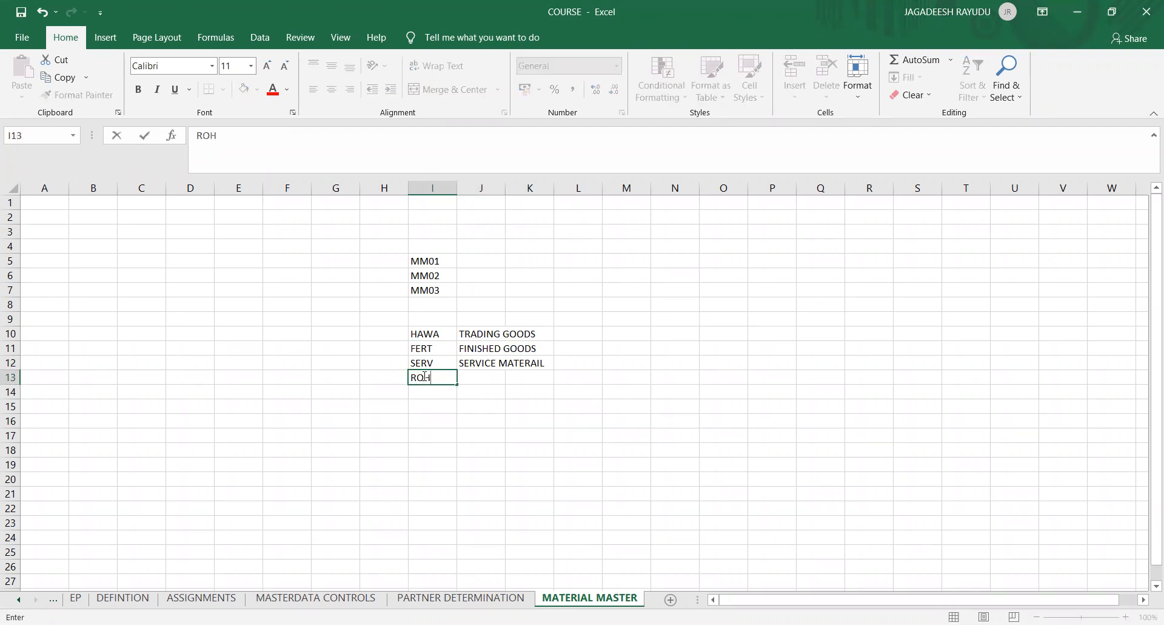
{"action": "key", "text": "Tab"}
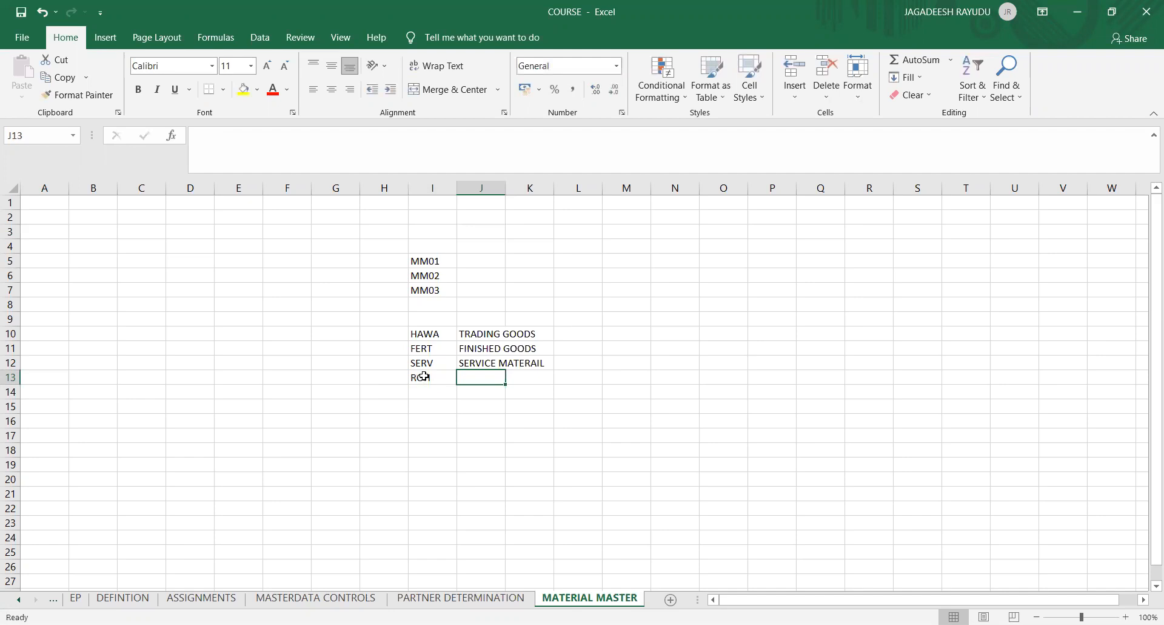
{"action": "type", "text": "RAW MATRIA"}
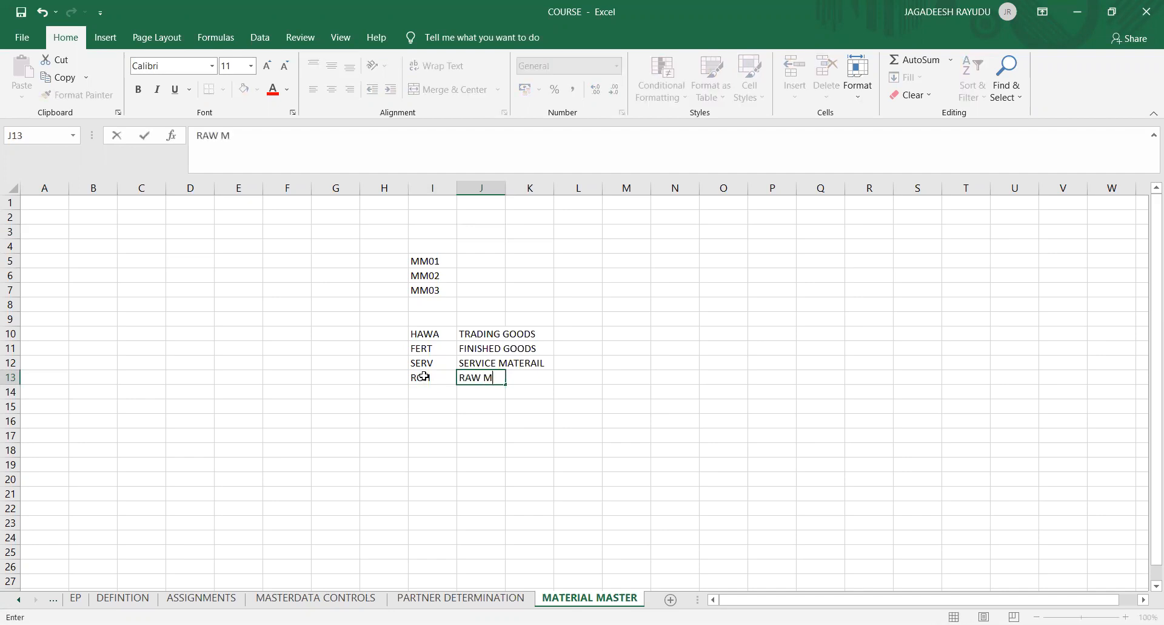
{"action": "key", "text": "BackSpace"}
{"action": "key", "text": "BackSpace"}
{"action": "key", "text": "BackSpace"}
{"action": "type", "text": "ERIALS"}
List the example ingredients MILK, CHACO, WATER, OTHER and DRYFRUITS down cells N17 to N21.
{"action": "left_click_drag", "start_coordinate": [470, 434], "coordinate": [613, 433]}
{"action": "left_click", "coordinate": [622, 393]}
{"action": "left_click", "coordinate": [665, 438]}
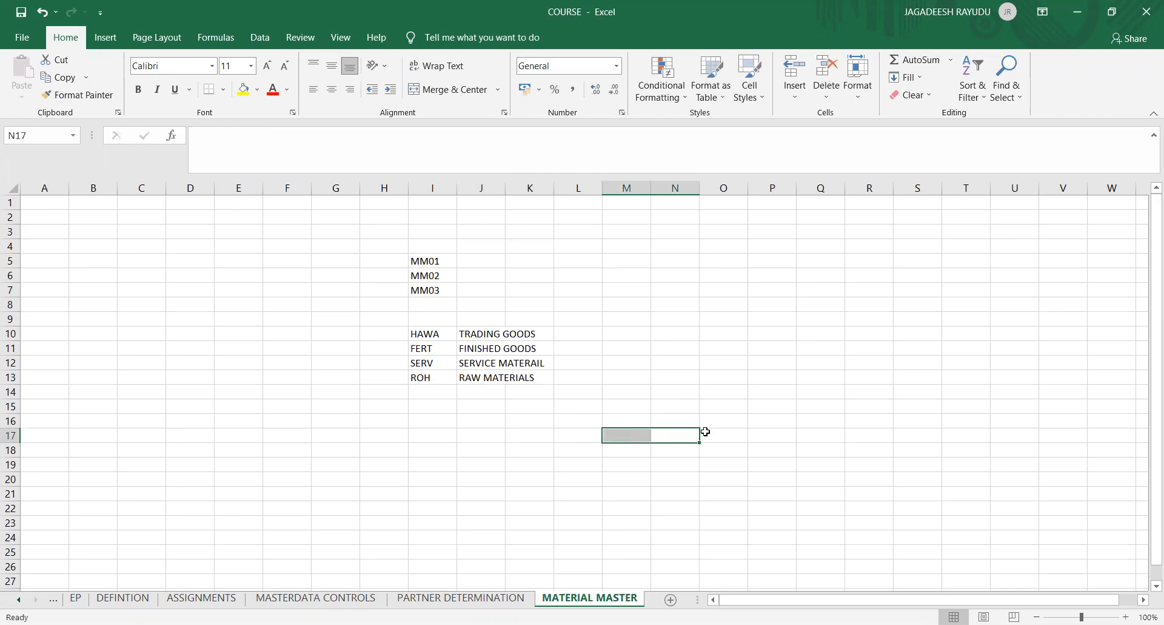
{"action": "left_click", "coordinate": [668, 436]}
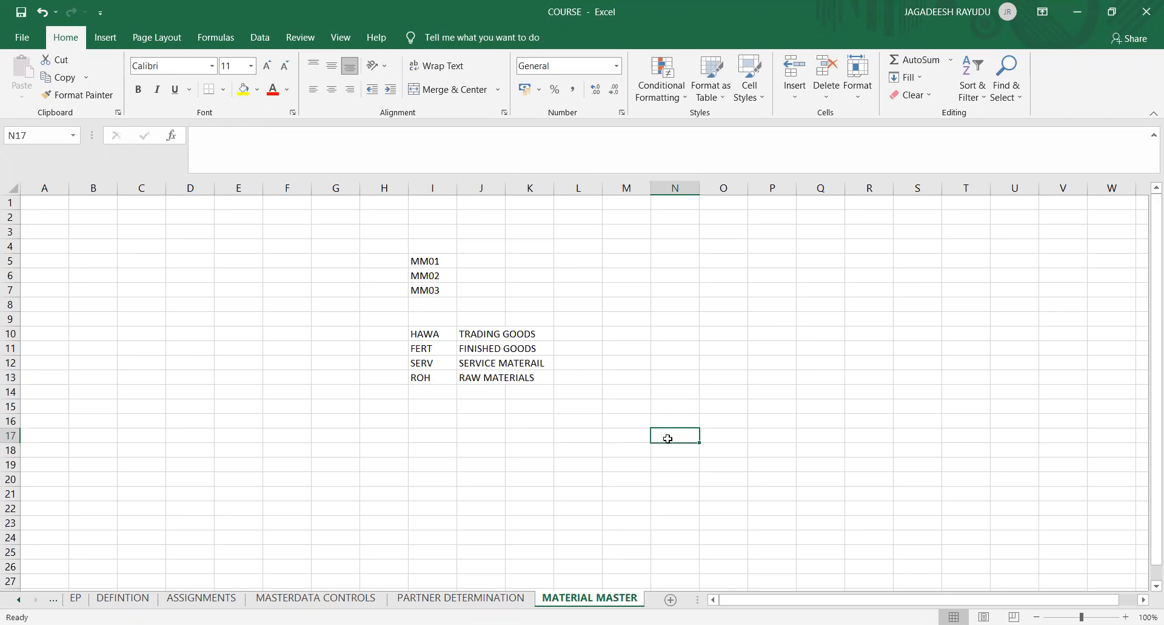
{"action": "type", "text": "MILK"}
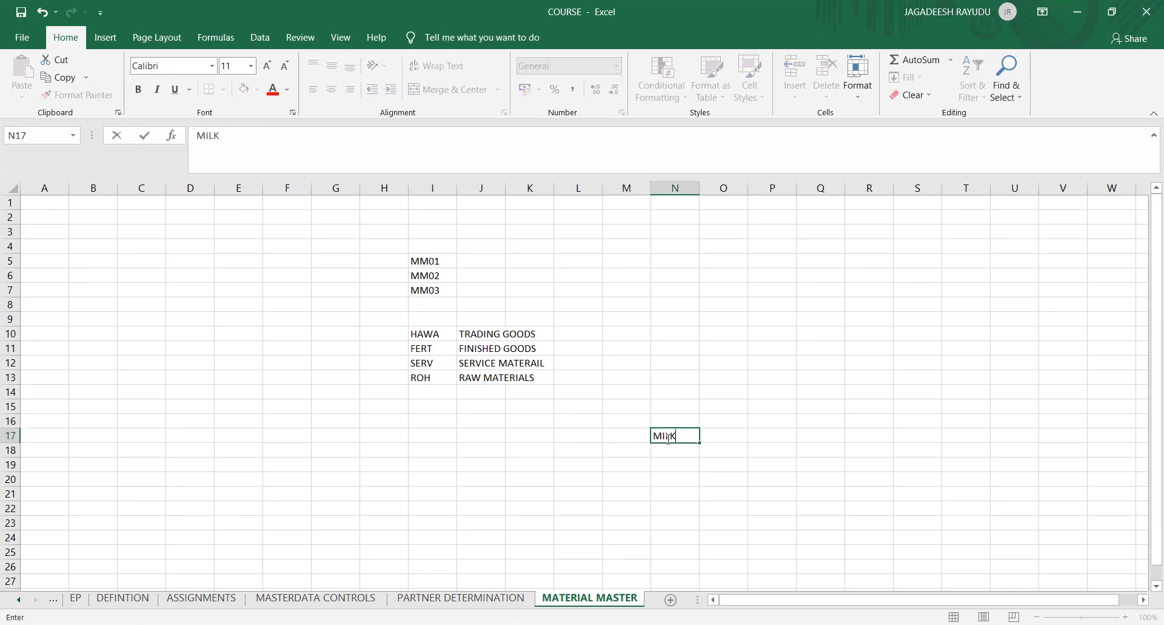
{"action": "key", "text": "Return"}
{"action": "type", "text": "CHACO"}
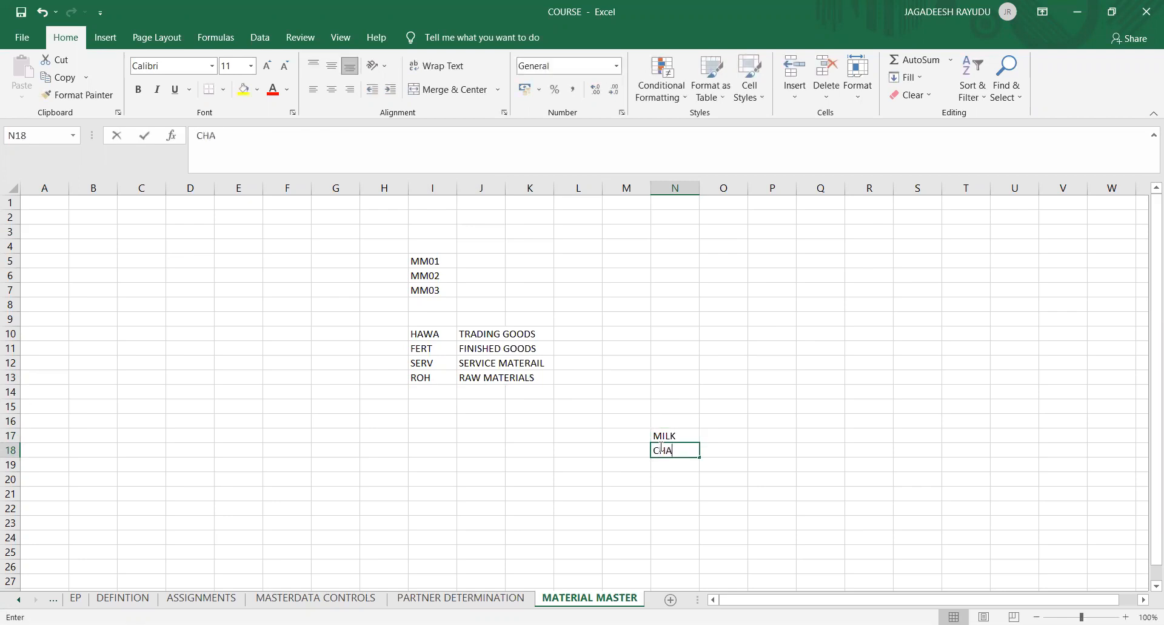
{"action": "left_click", "coordinate": [673, 471]}
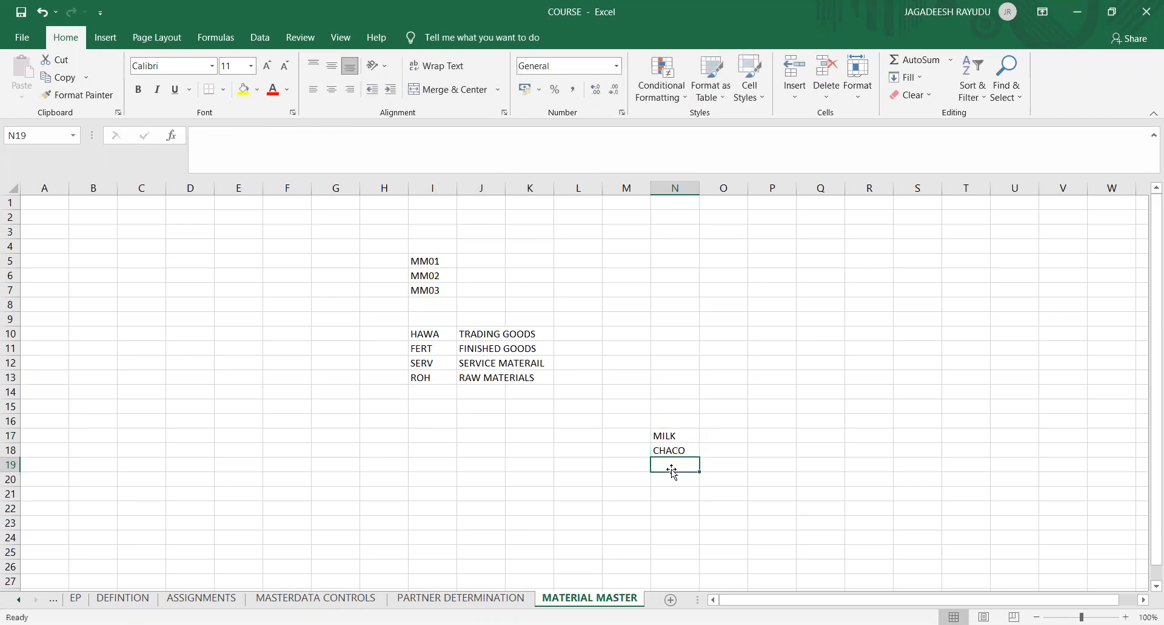
{"action": "type", "text": "WATER"}
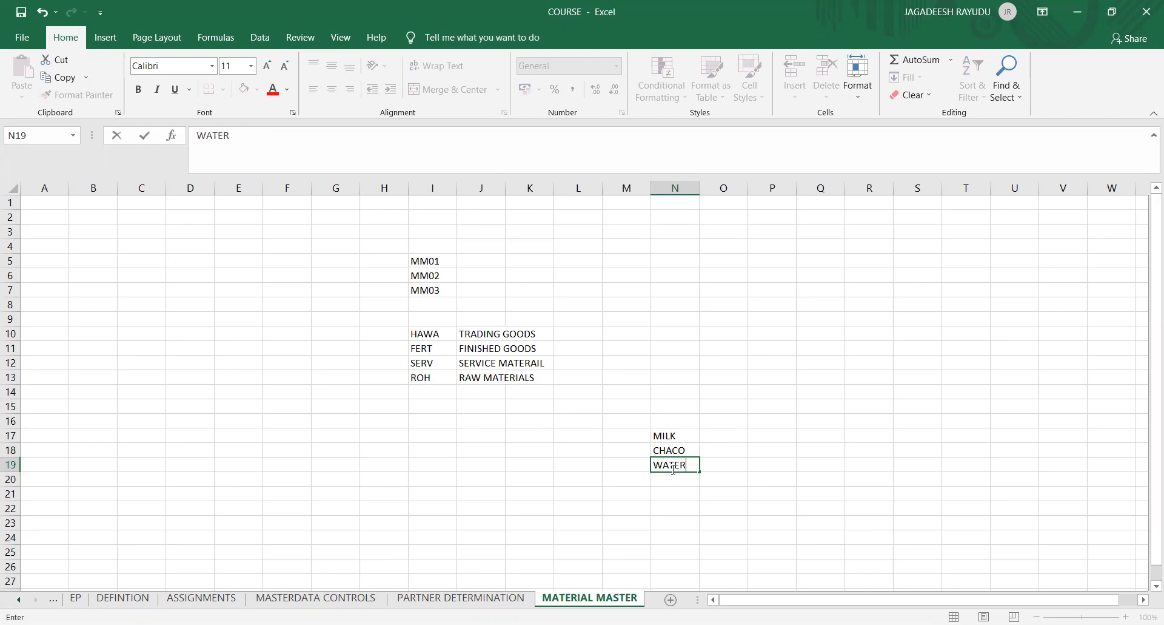
{"action": "key", "text": "Return"}
{"action": "type", "text": "OTHER"}
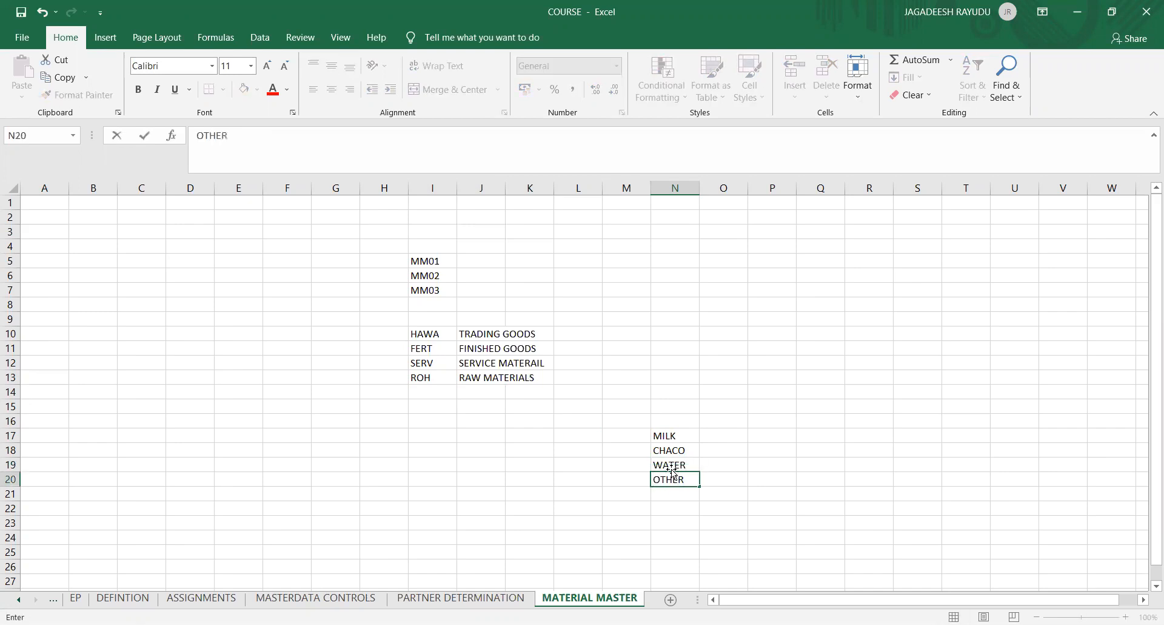
{"action": "key", "text": "Return"}
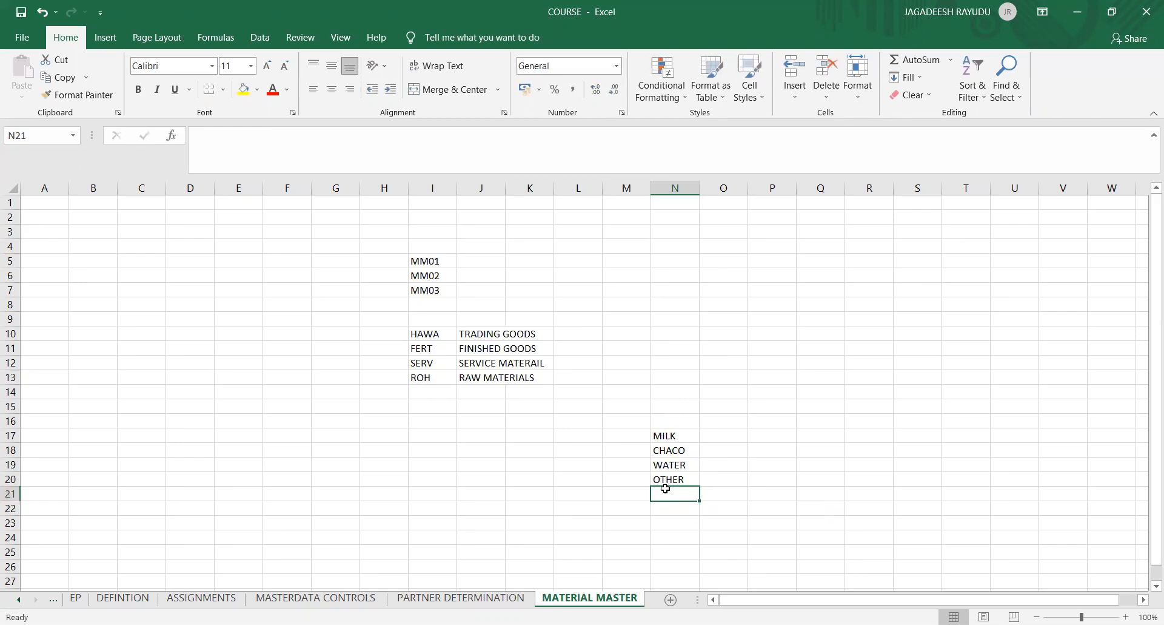
{"action": "type", "text": "DRYFRUITS"}
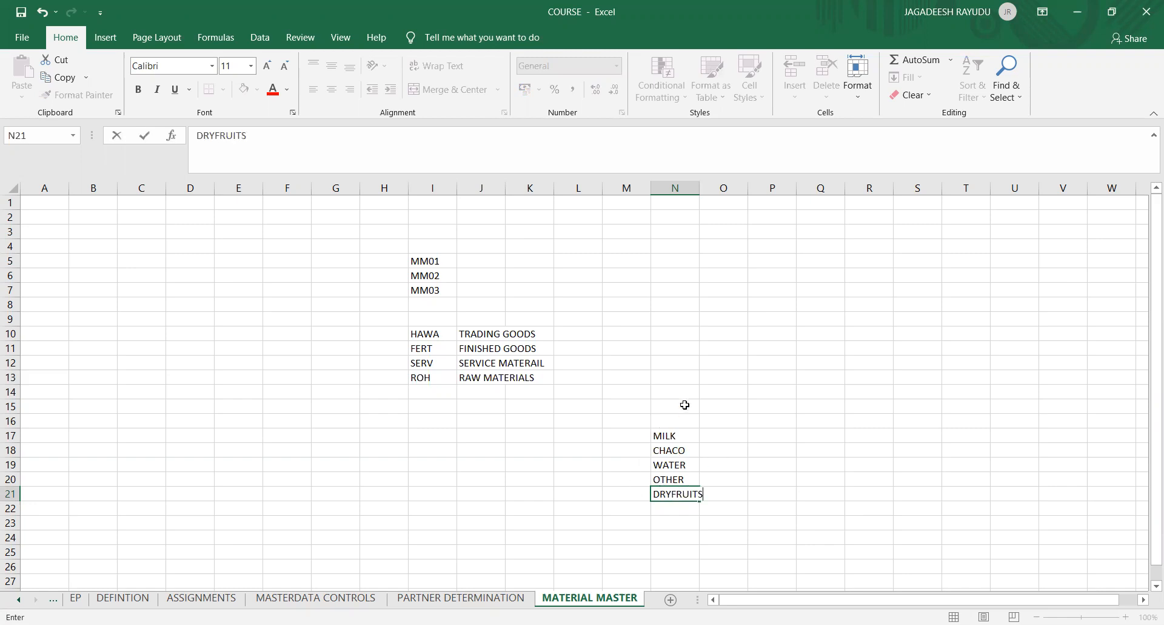
{"action": "left_click_drag", "start_coordinate": [688, 410], "coordinate": [720, 415]}
{"action": "left_click", "coordinate": [722, 419]}
Examine the example ingredients in N17 to N21 in relation to the ROH raw materials type in I13.
{"action": "left_click", "coordinate": [667, 434]}
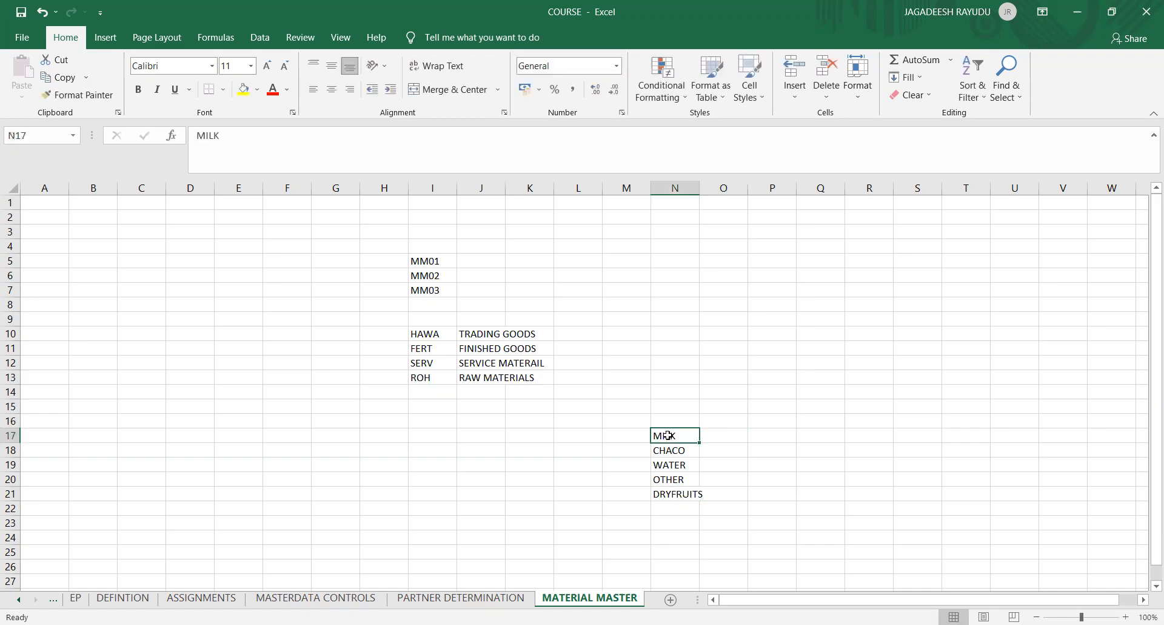
{"action": "left_click", "coordinate": [668, 494]}
{"action": "left_click", "coordinate": [673, 454]}
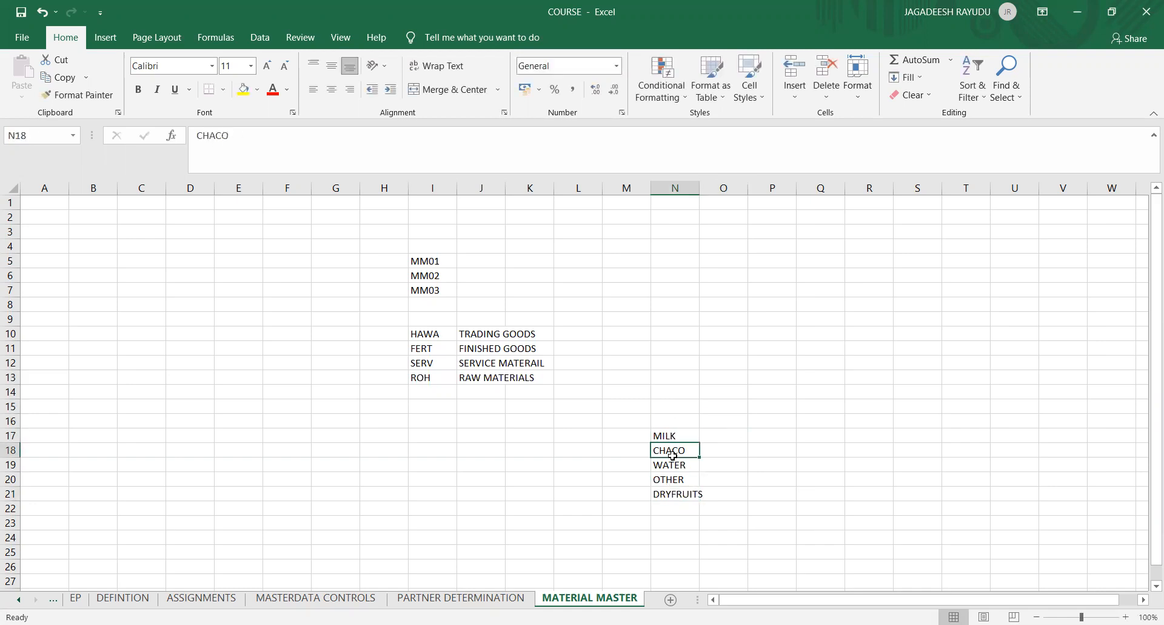
{"action": "left_click", "coordinate": [672, 436]}
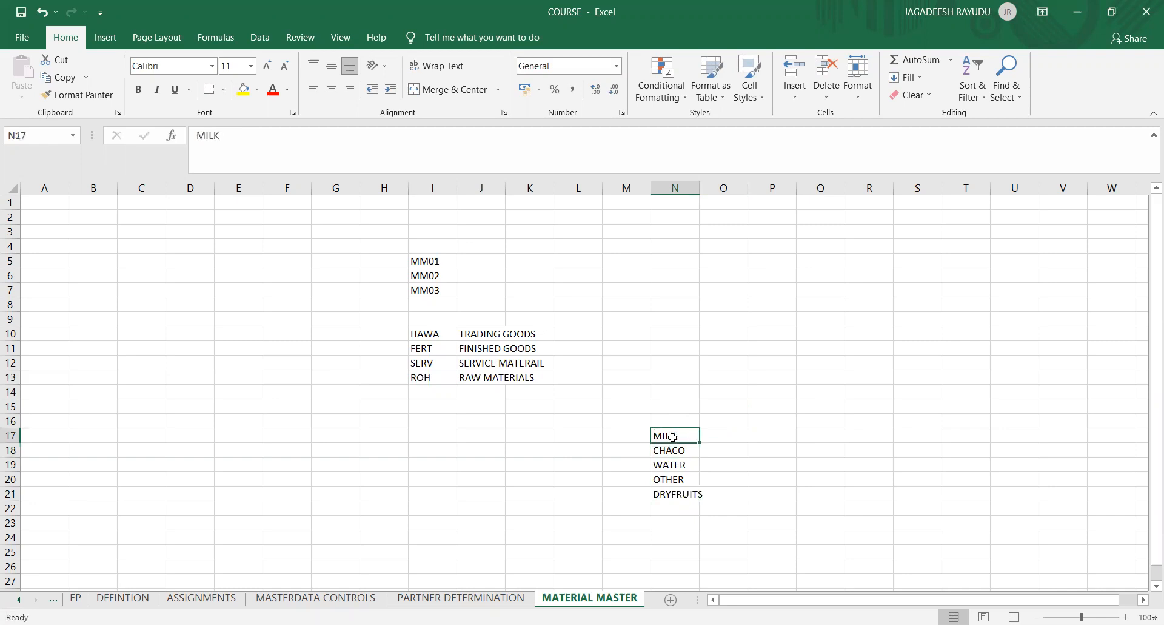
{"action": "left_click", "coordinate": [419, 375]}
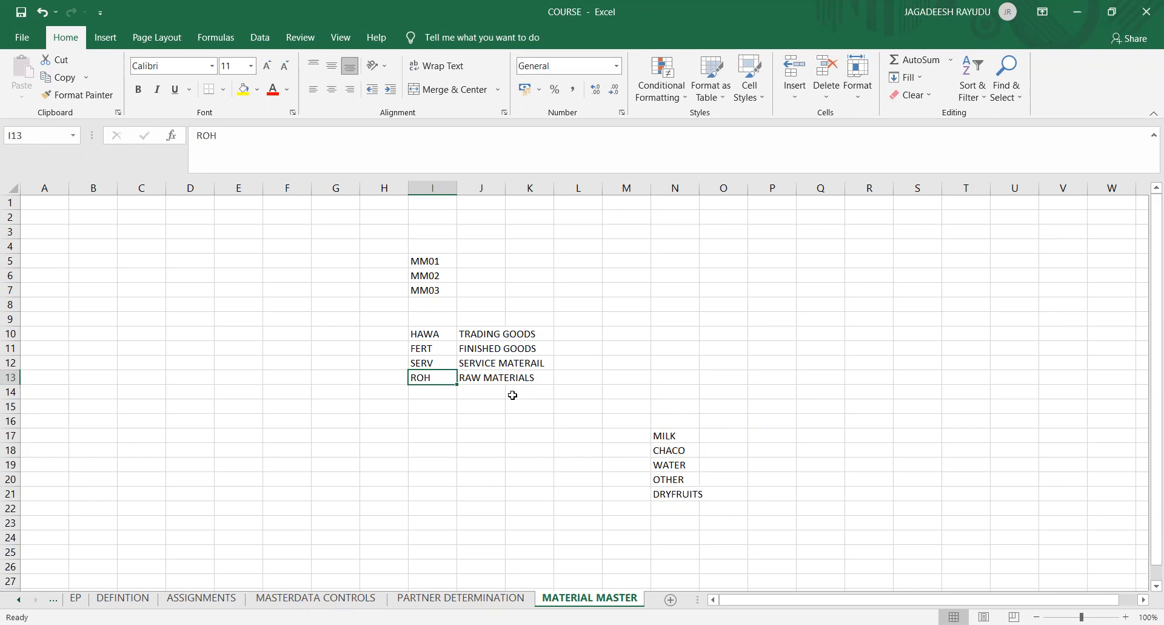
{"action": "left_click", "coordinate": [659, 435]}
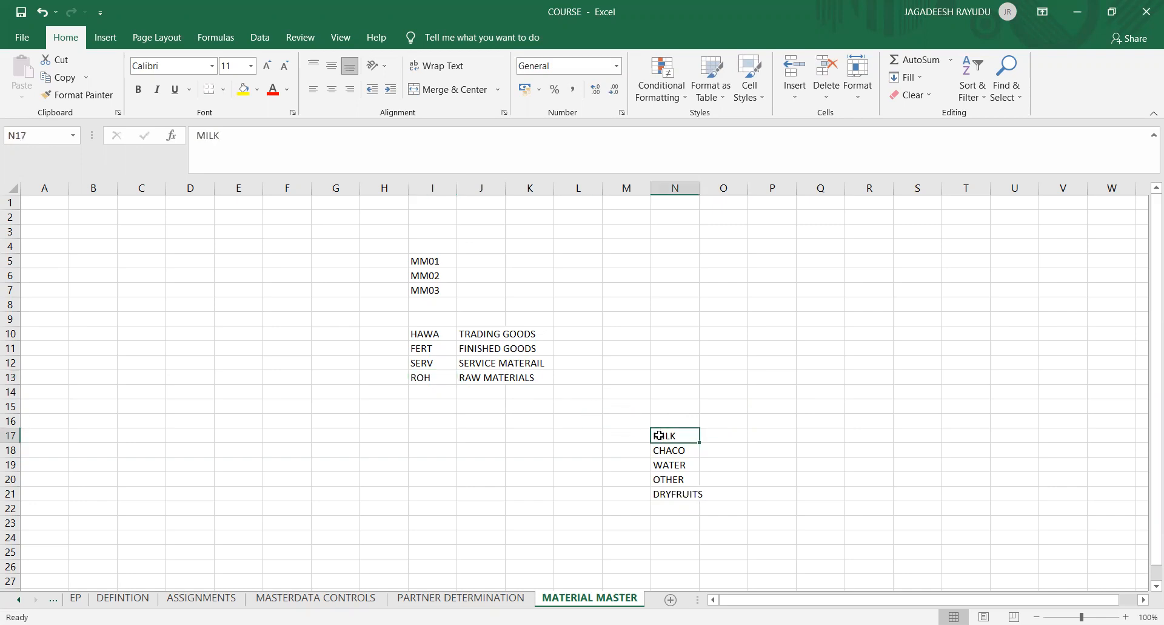
{"action": "left_click", "coordinate": [668, 465]}
{"action": "left_click", "coordinate": [669, 484]}
{"action": "left_click", "coordinate": [670, 464]}
{"action": "left_click", "coordinate": [667, 450]}
{"action": "left_click", "coordinate": [667, 435]}
{"action": "left_click", "coordinate": [670, 464]}
{"action": "left_click", "coordinate": [670, 494]}
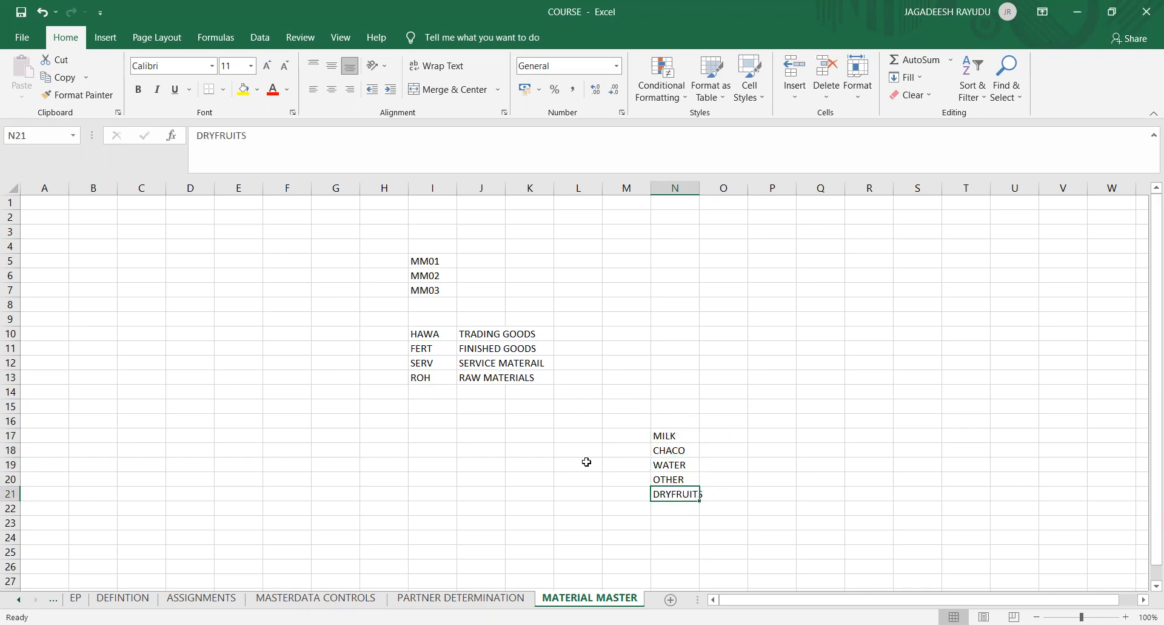
{"action": "left_click", "coordinate": [416, 378]}
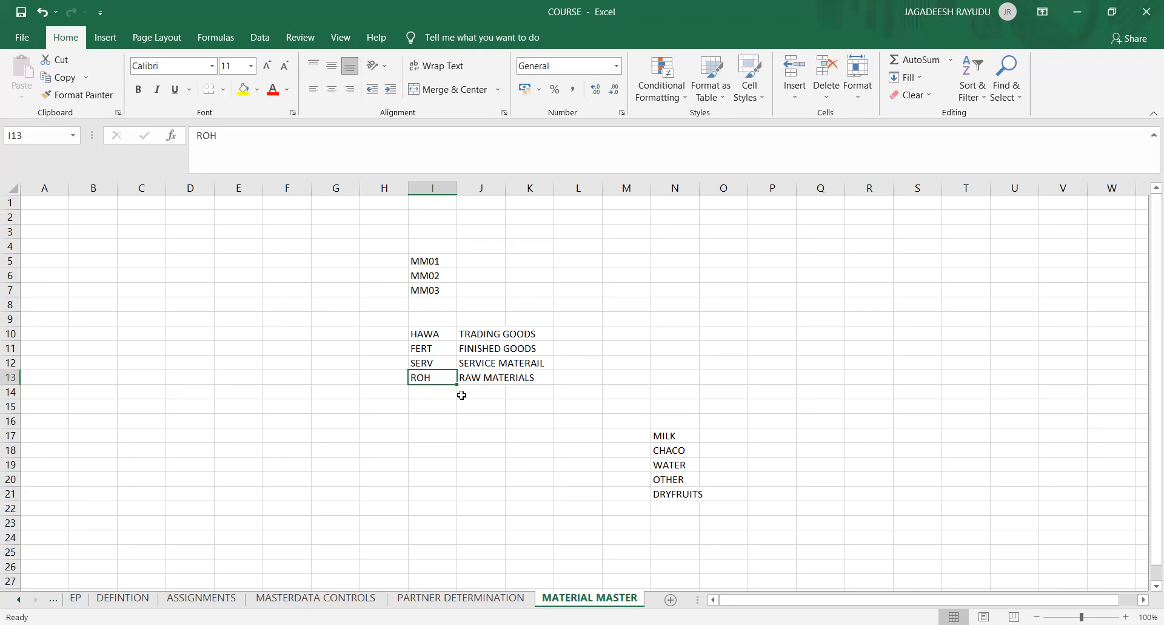
{"action": "left_click", "coordinate": [692, 435]}
{"action": "left_click", "coordinate": [675, 463]}
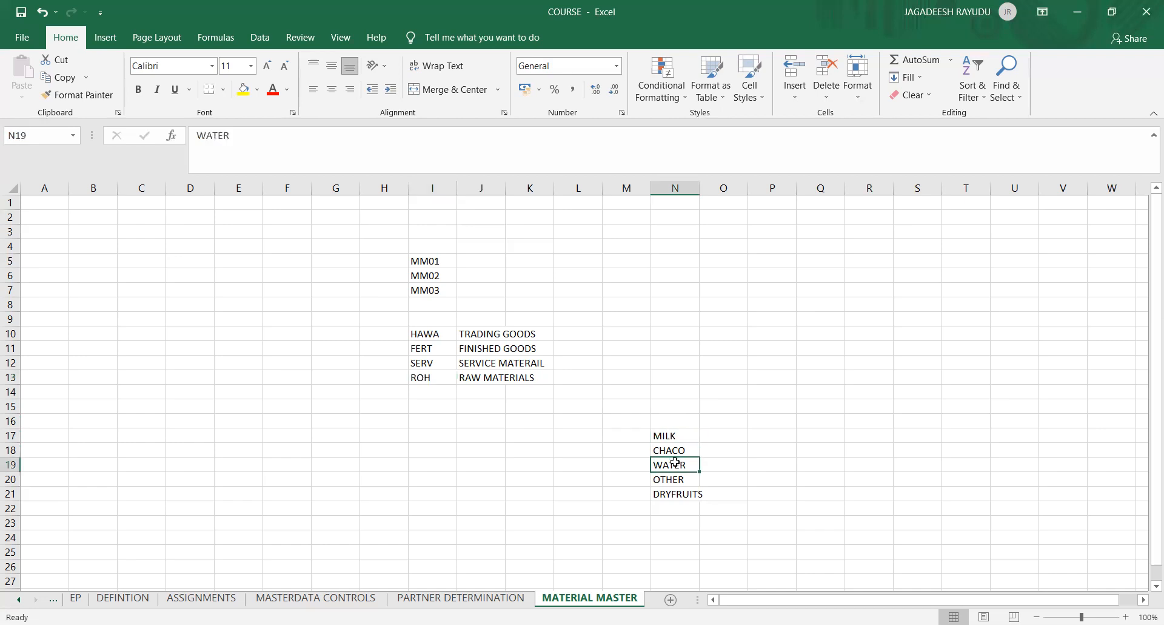
{"action": "left_click", "coordinate": [674, 479]}
{"action": "key", "text": "Up"}
{"action": "key", "text": "Up"}
{"action": "key", "text": "Up"}
{"action": "left_click", "coordinate": [669, 452]}
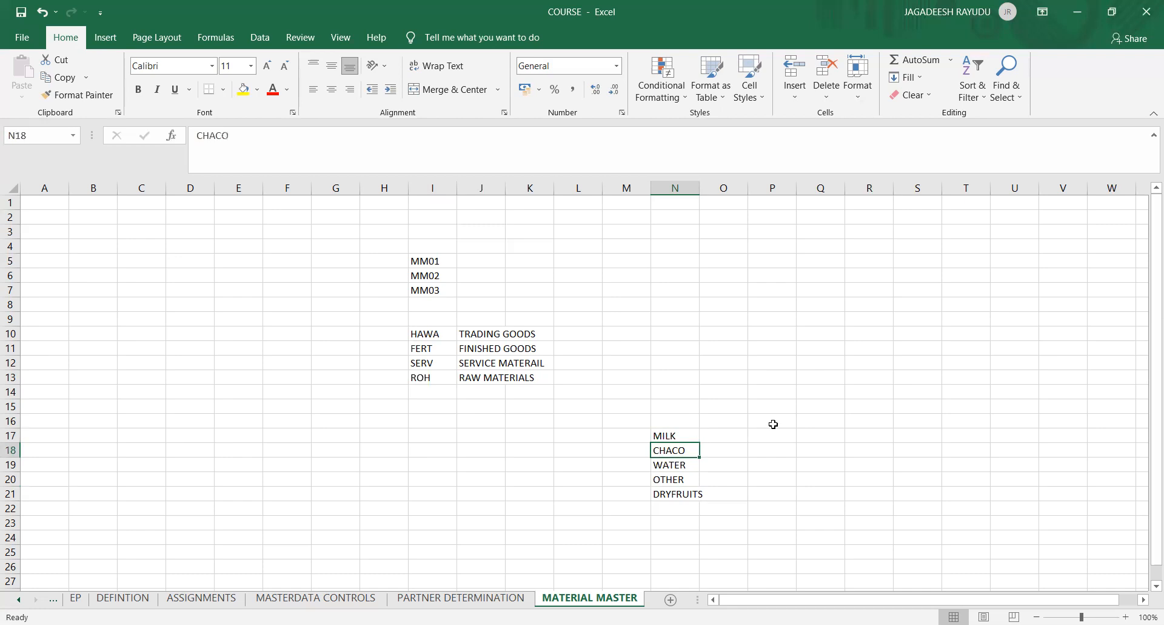
{"action": "left_click", "coordinate": [708, 436]}
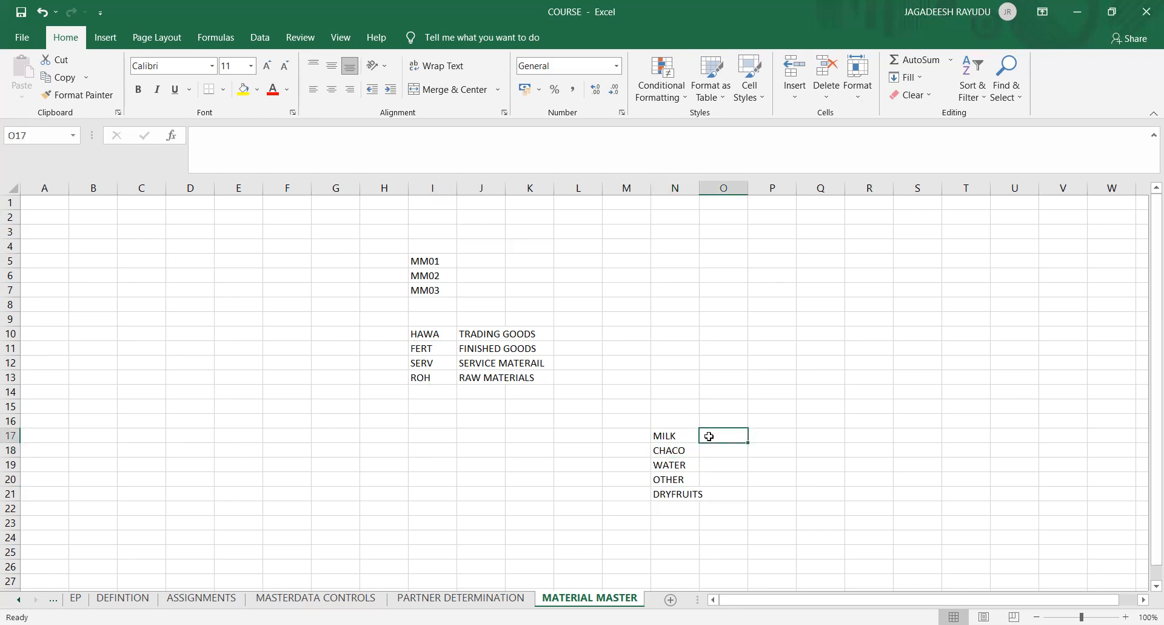
Merge and center cells O17 to O21 beside the ingredients and enter CHCOLATE in the merged cell.
{"action": "key", "text": "shift+Down"}
{"action": "key", "text": "shift+Down"}
{"action": "key", "text": "shift+Down"}
{"action": "key", "text": "shift+Down"}
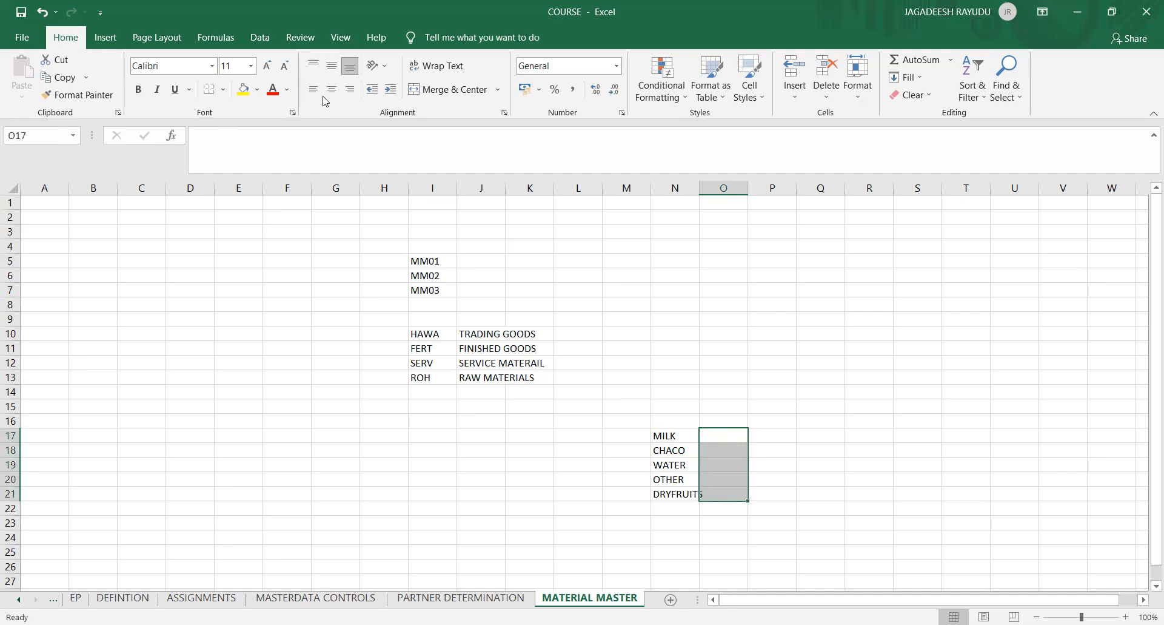
{"action": "left_click", "coordinate": [423, 91]}
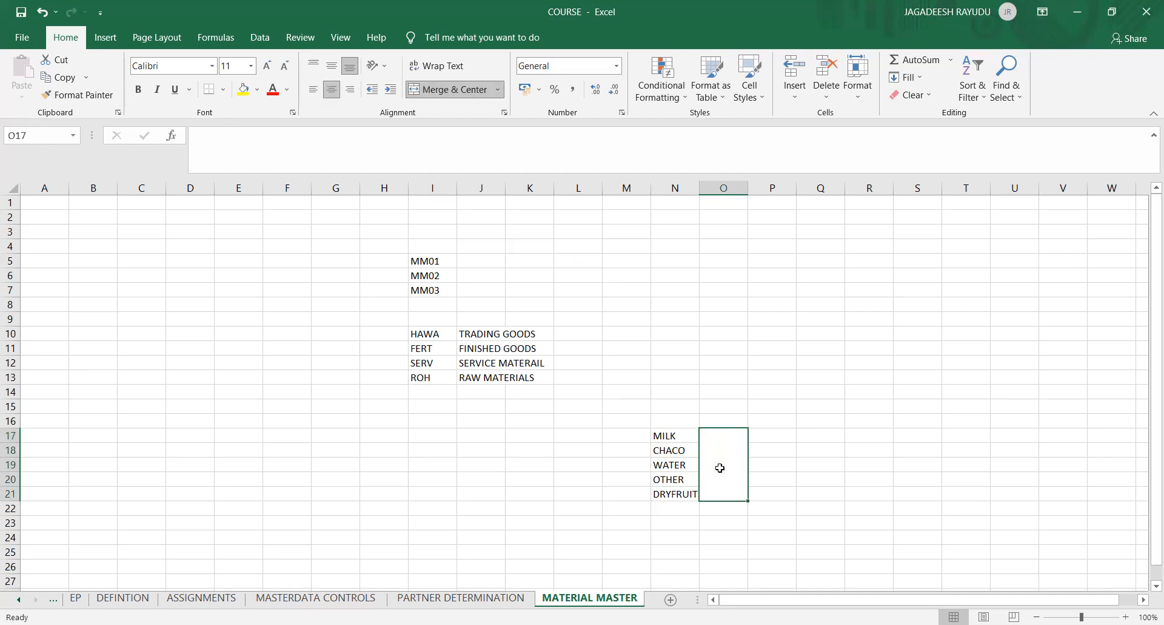
{"action": "type", "text": "CHCOLATE"}
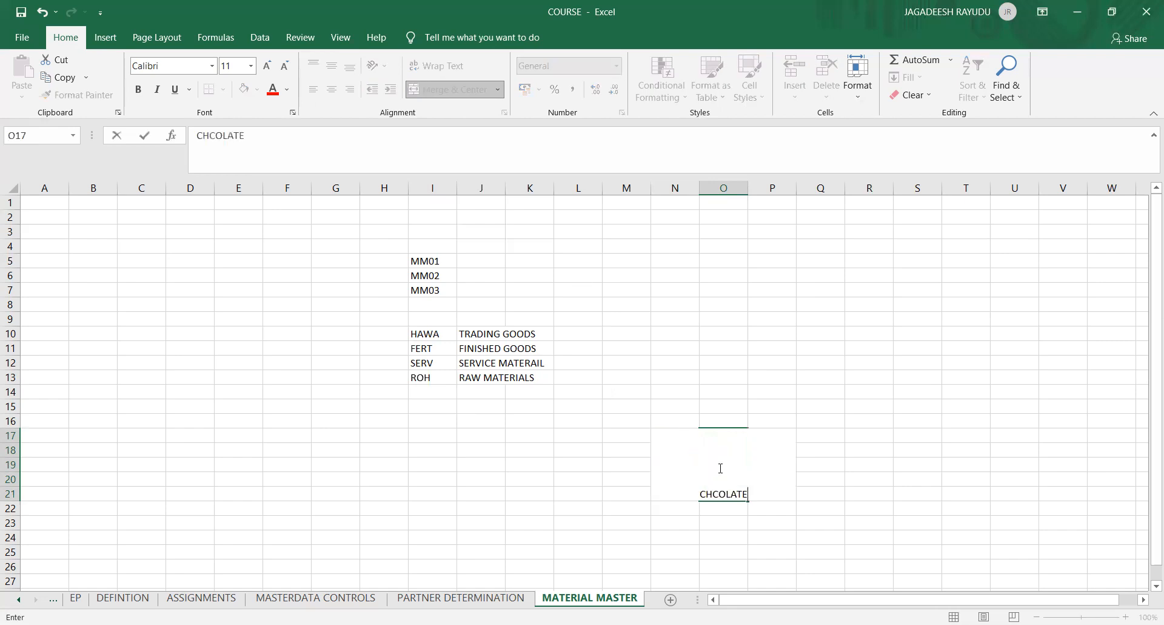
{"action": "left_click", "coordinate": [849, 489]}
Label the merged CHCOLATE cell as FINISHED in O16 and compare it with the FERT material type in I11.
{"action": "left_click", "coordinate": [717, 415]}
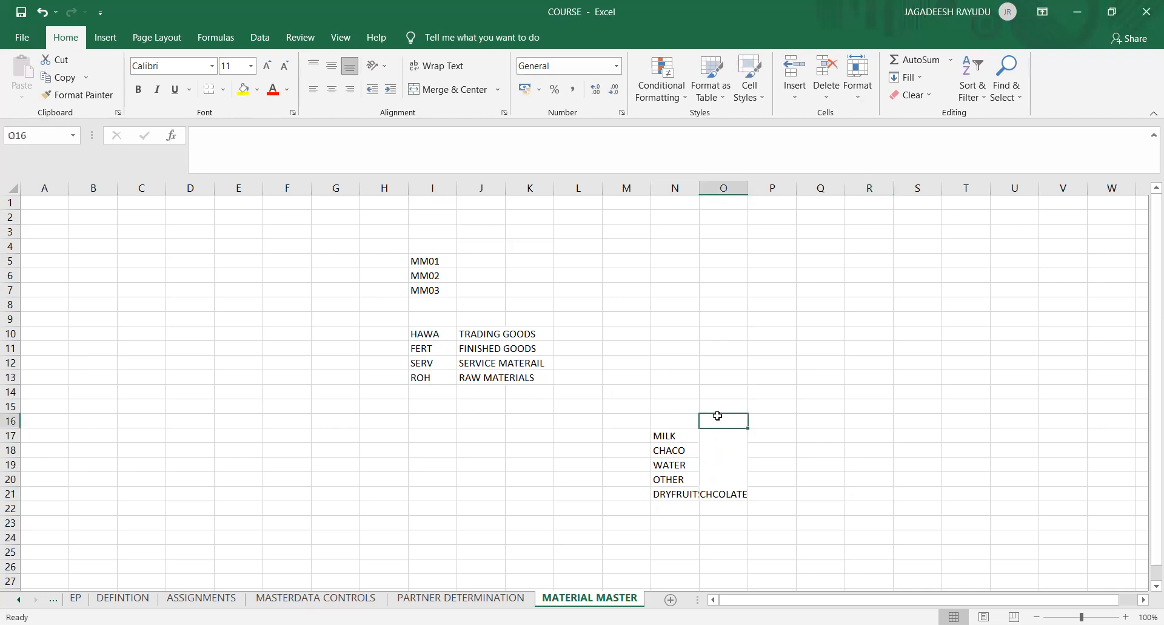
{"action": "type", "text": "FINISHED"}
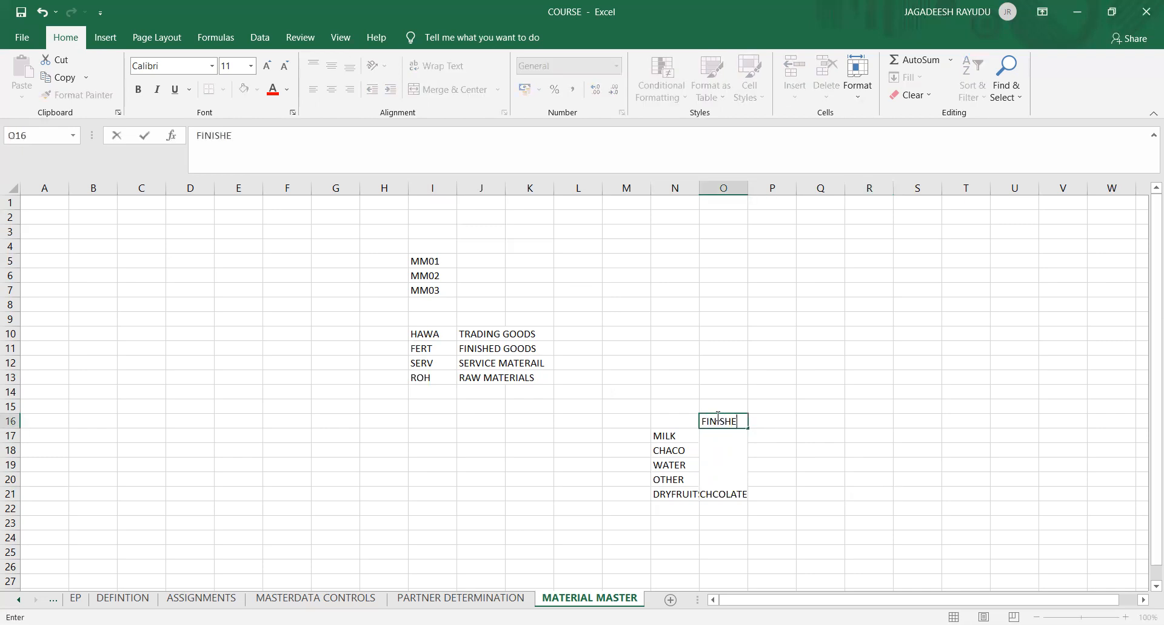
{"action": "left_click", "coordinate": [725, 432]}
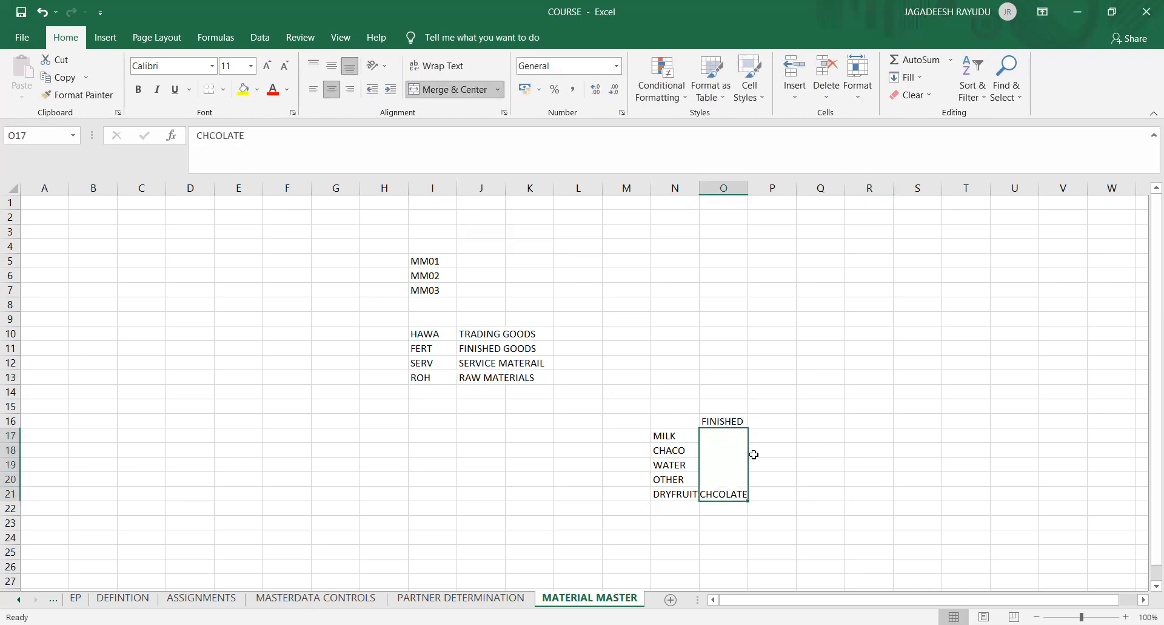
{"action": "left_click", "coordinate": [427, 351]}
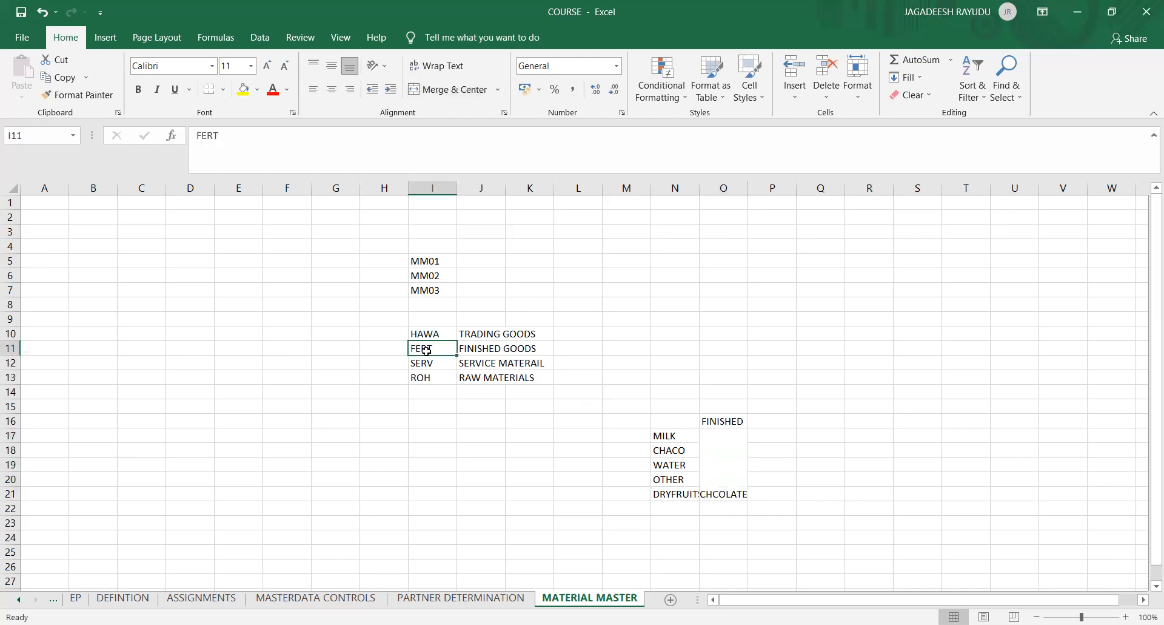
{"action": "left_click", "coordinate": [737, 441]}
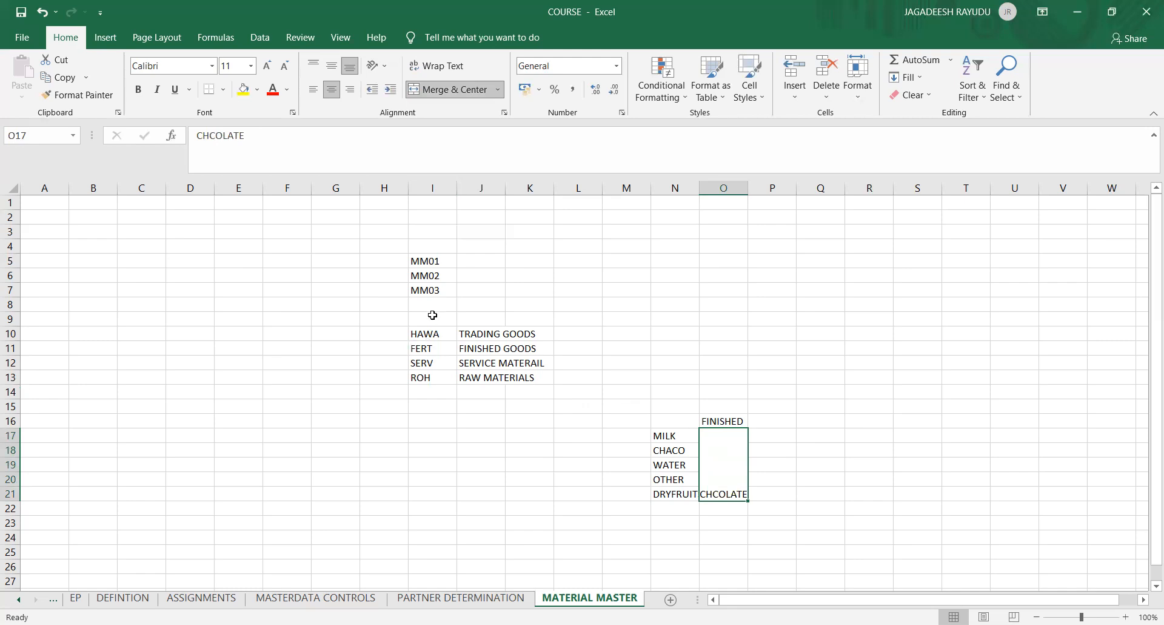
{"action": "left_click_drag", "start_coordinate": [431, 329], "coordinate": [715, 450]}
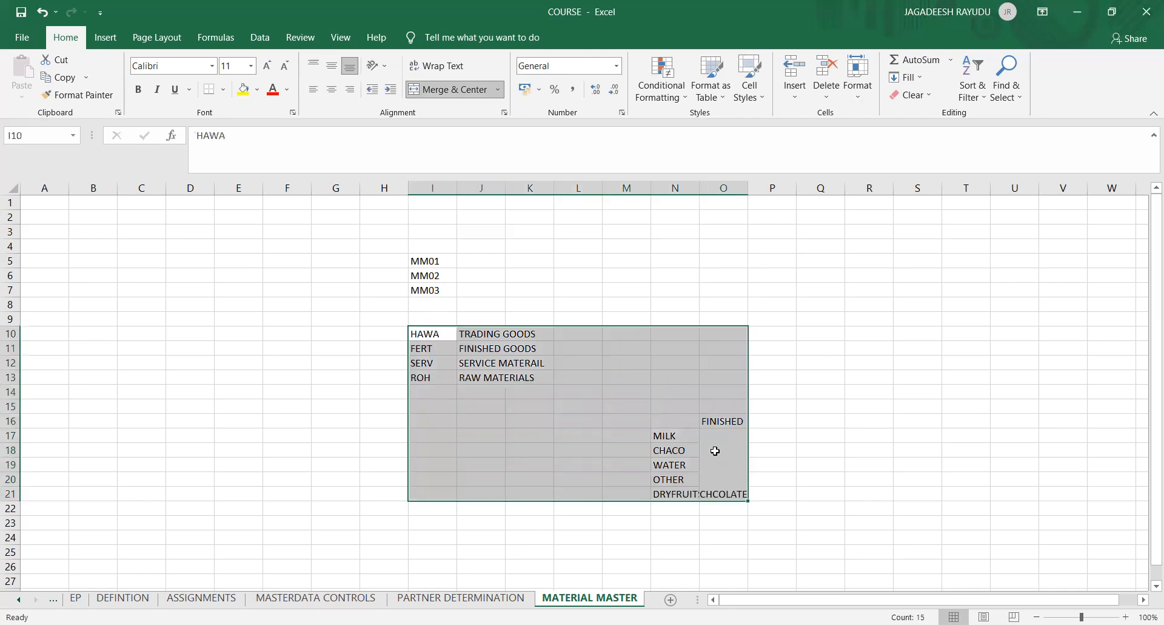
{"action": "left_click", "coordinate": [715, 449]}
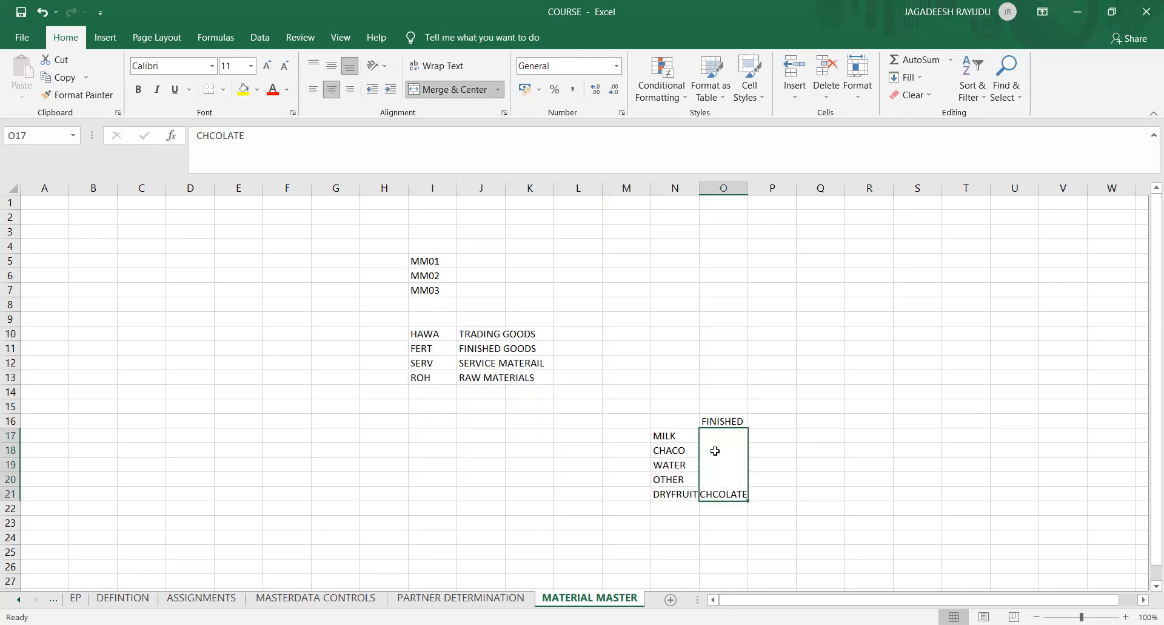
Enter BRAND in P16 and the example product CHACO BAR G1 in Q16, beside the FINISHED label.
{"action": "left_click", "coordinate": [781, 424]}
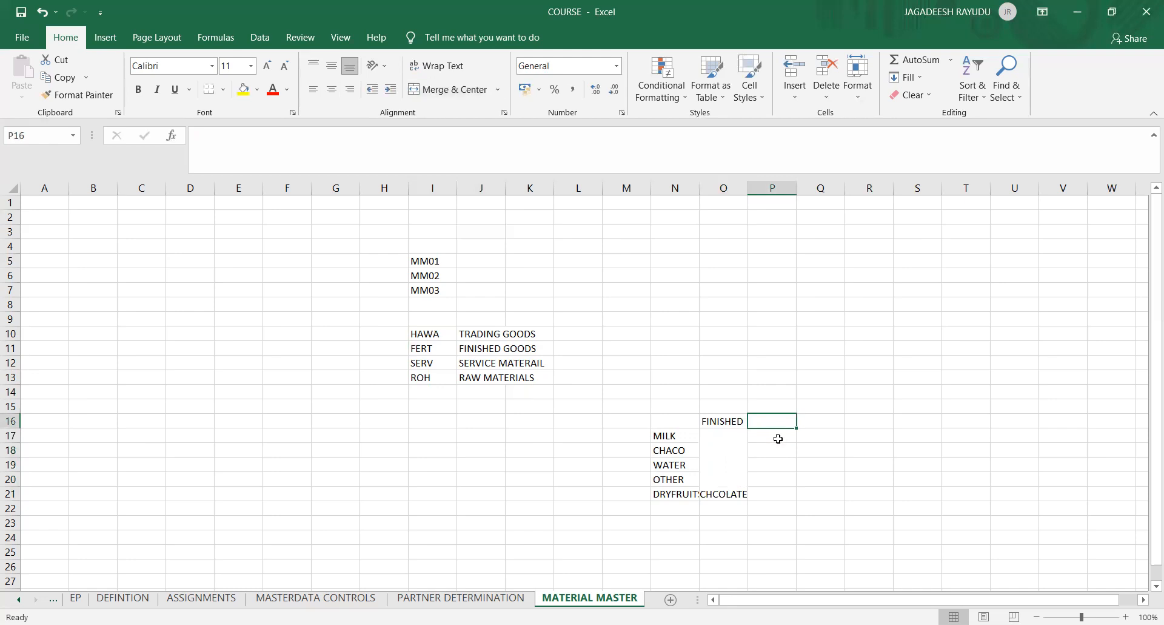
{"action": "type", "text": "BRAND"}
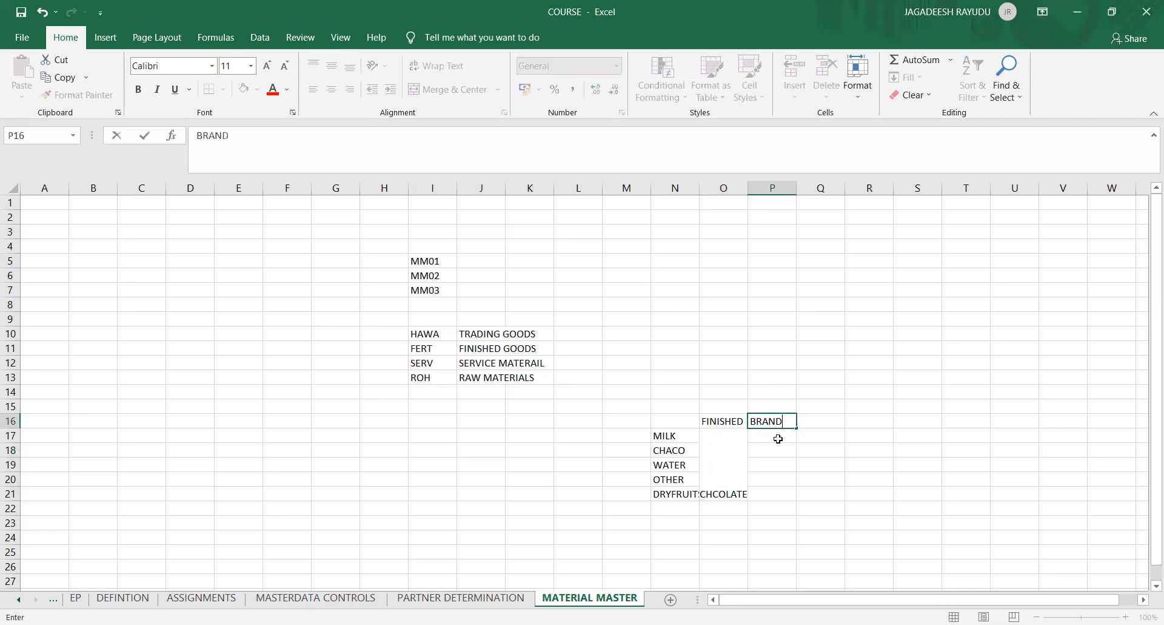
{"action": "key", "text": "Return"}
{"action": "left_click", "coordinate": [834, 420]}
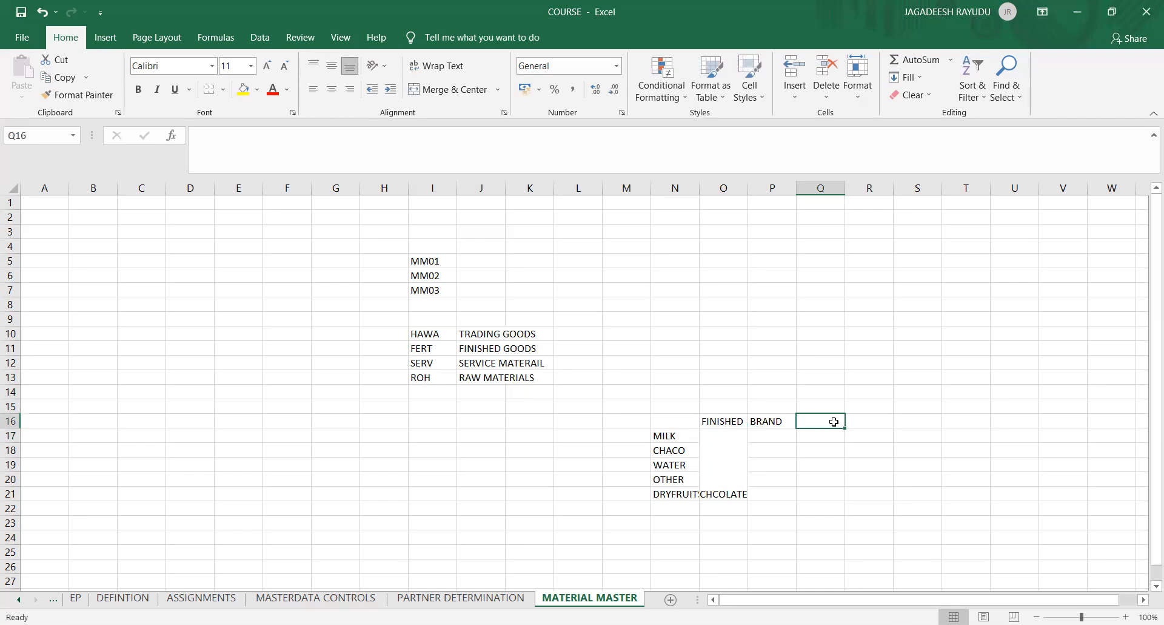
{"action": "type", "text": "CHACO BA"}
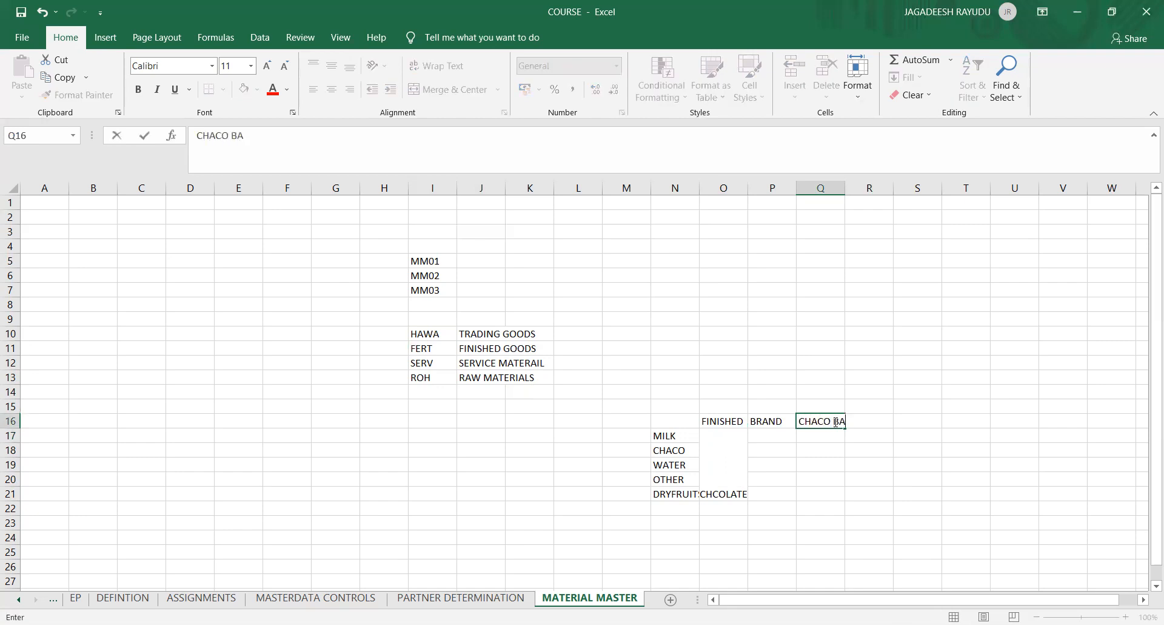
{"action": "type", "text": "R G1"}
{"action": "left_click", "coordinate": [826, 444]}
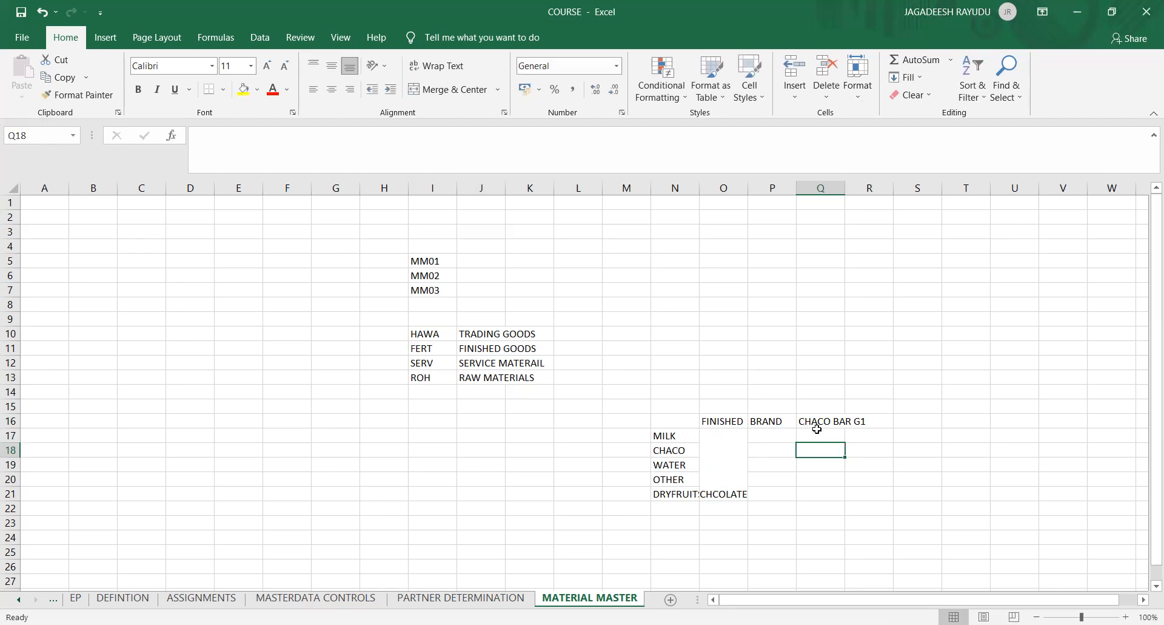
Enter TRADING in Q17 below the CHACO BAR G1 example.
{"action": "left_click", "coordinate": [812, 434]}
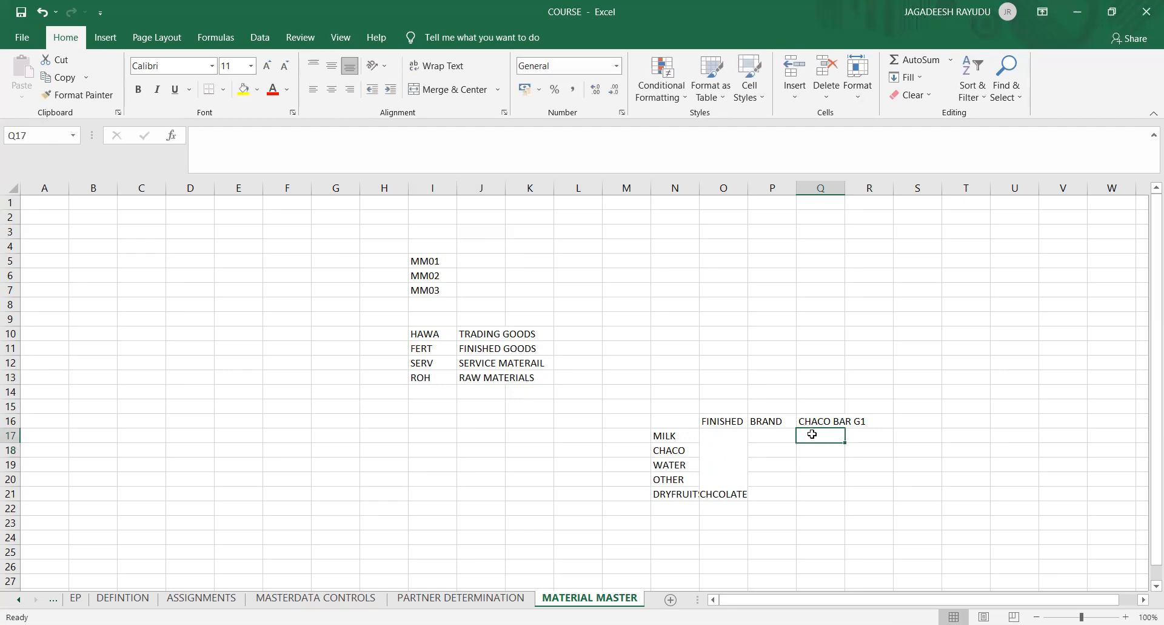
{"action": "type", "text": "TRADING"}
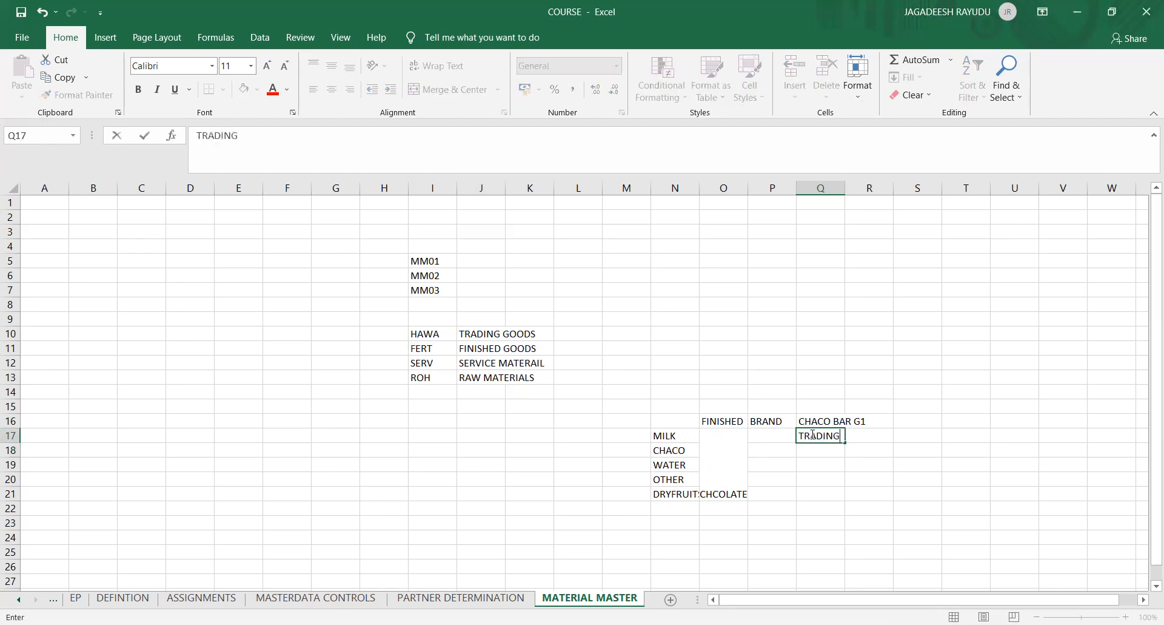
{"action": "left_click", "coordinate": [541, 408]}
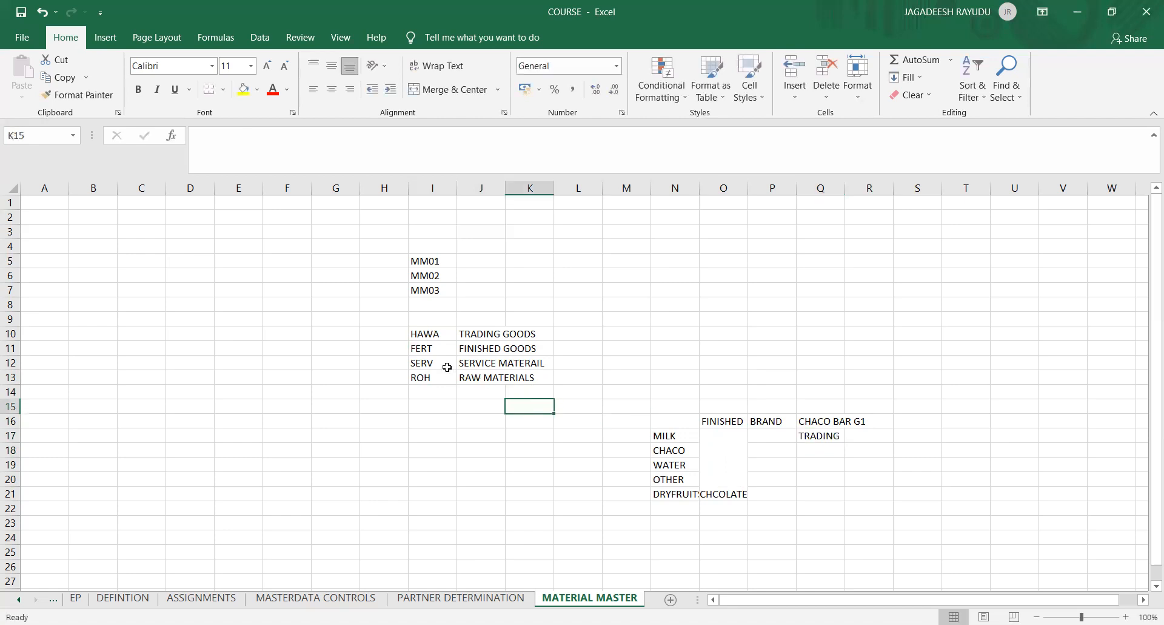
Examine the HAWA material type in I10 together with its TRADING GOODS description in J10.
{"action": "left_click", "coordinate": [431, 338]}
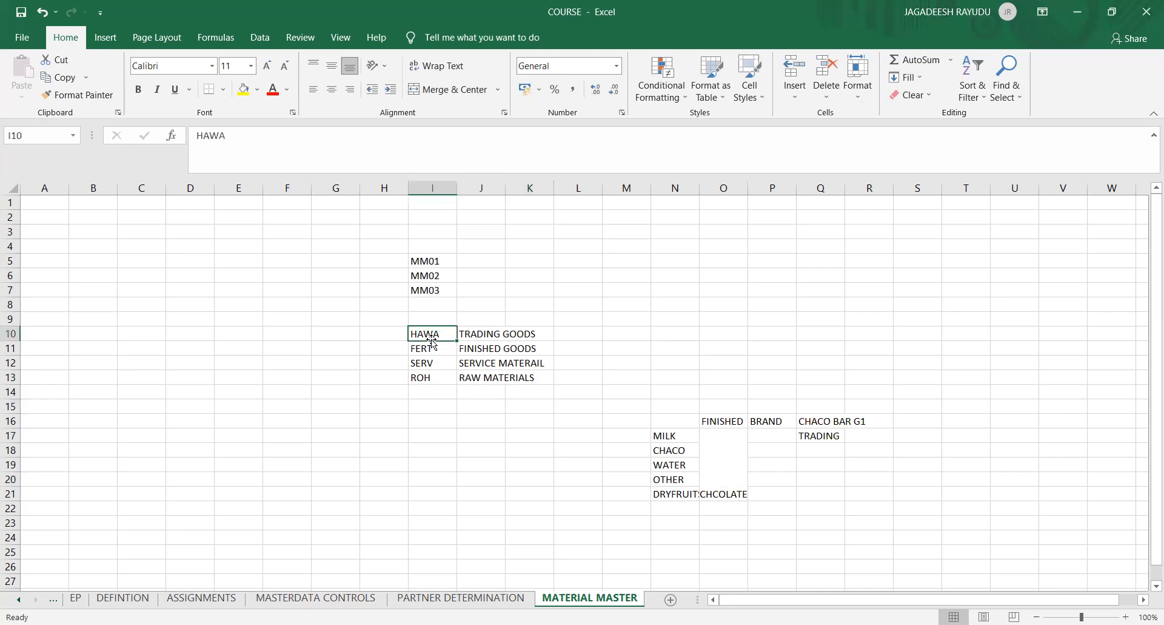
{"action": "left_click", "coordinate": [462, 337]}
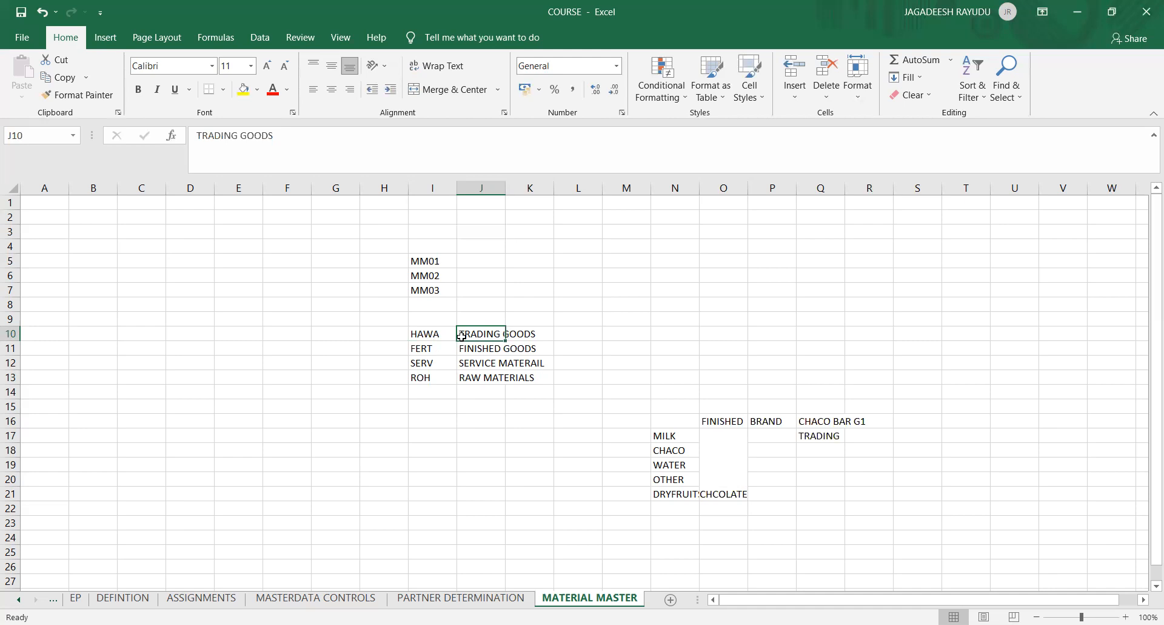
{"action": "left_click", "coordinate": [424, 340]}
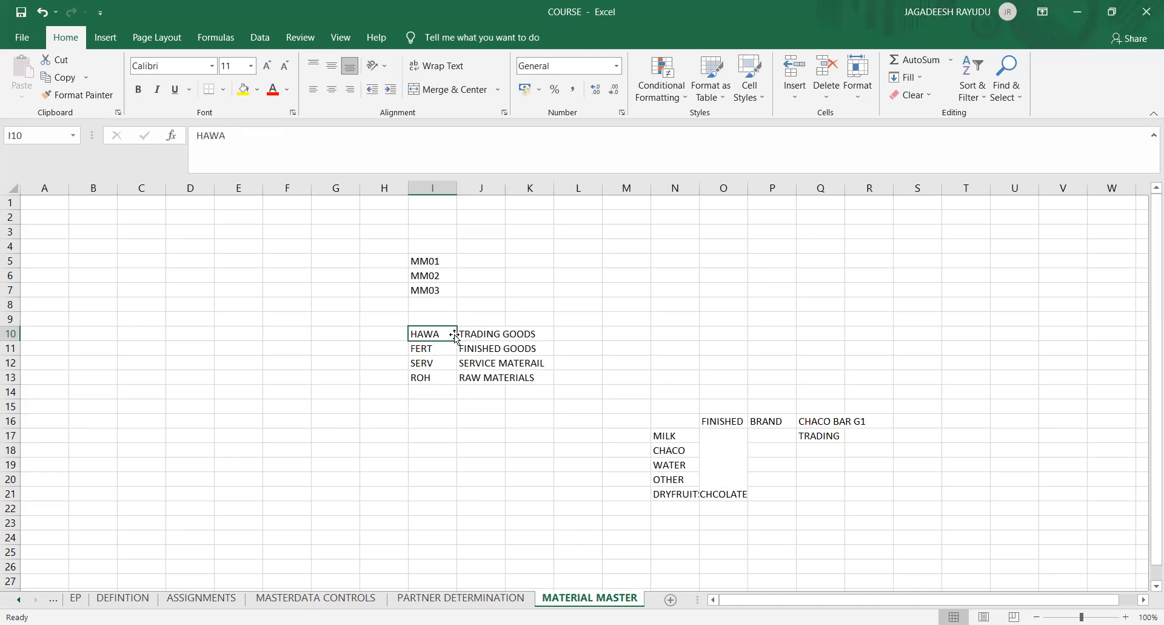
{"action": "left_click", "coordinate": [479, 336]}
{"action": "left_click", "coordinate": [429, 338]}
{"action": "left_click", "coordinate": [464, 338]}
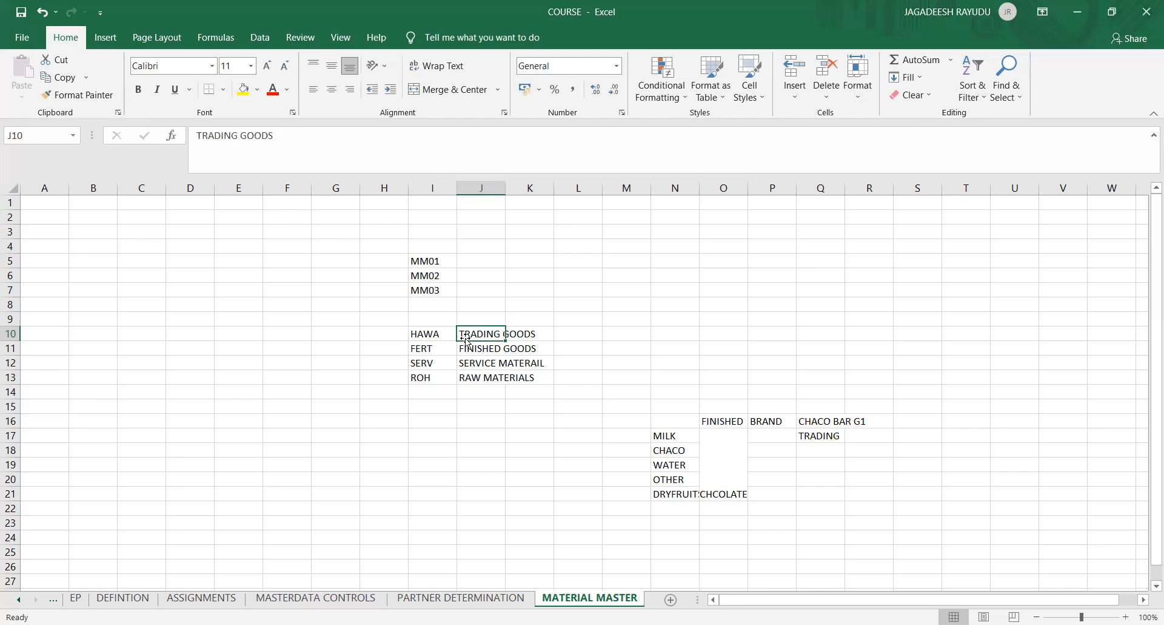
{"action": "left_click", "coordinate": [560, 334]}
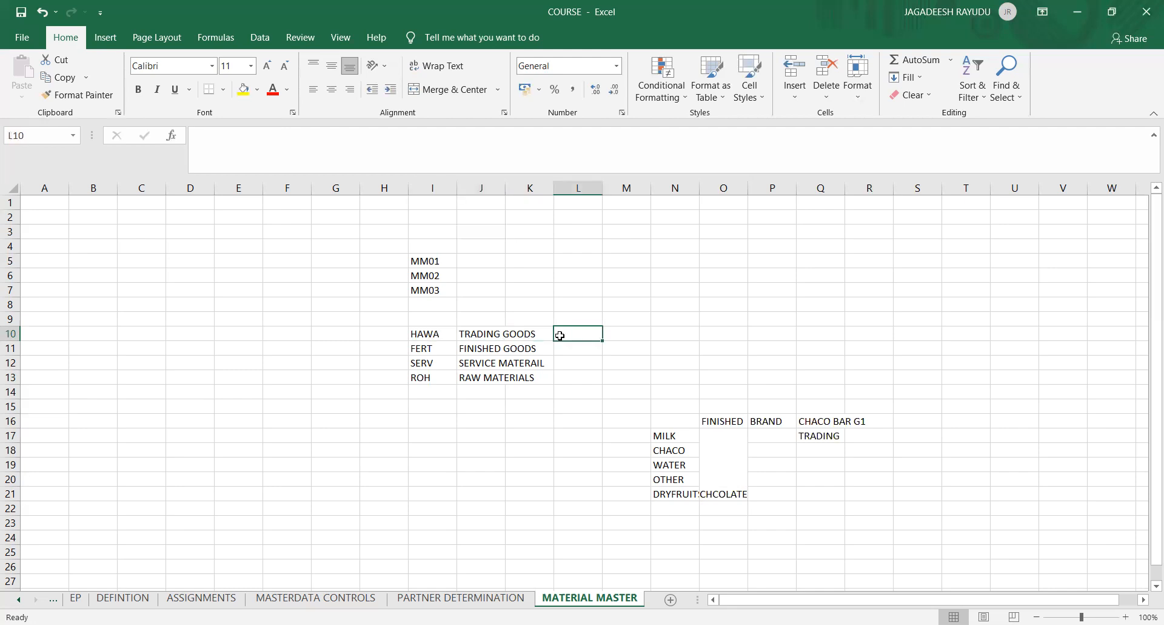
{"action": "left_click", "coordinate": [427, 337]}
{"action": "left_click", "coordinate": [490, 334]}
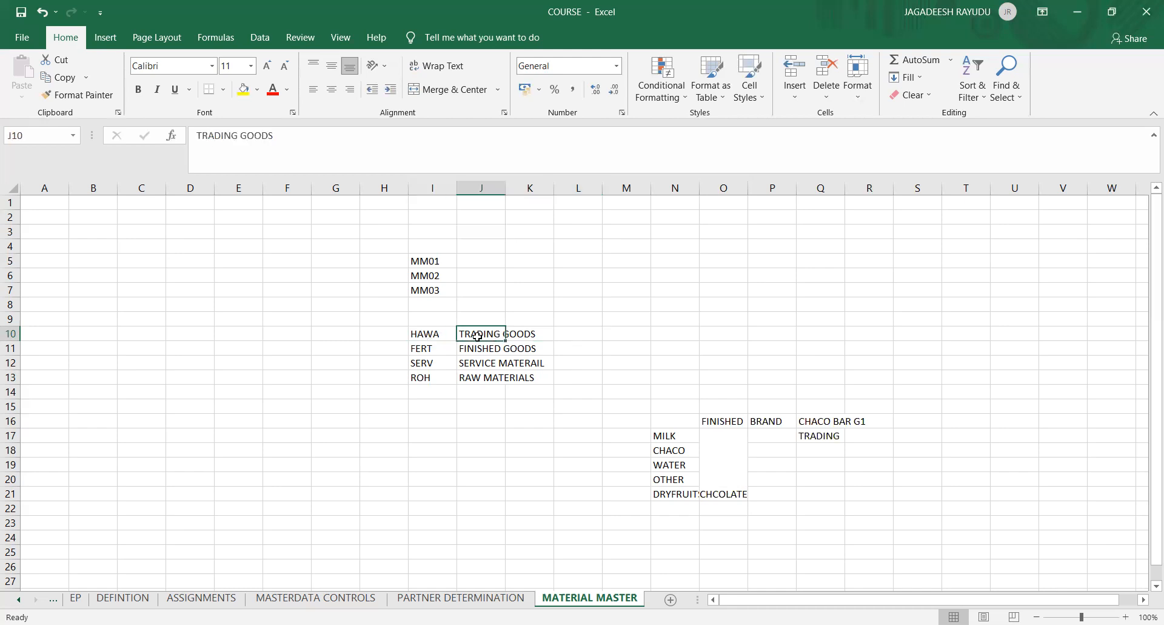
{"action": "left_click", "coordinate": [442, 335]}
{"action": "left_click", "coordinate": [464, 335]}
Enter 10 HOURS in H16 as an example for the SERV service material type.
{"action": "left_click", "coordinate": [421, 363]}
{"action": "left_click", "coordinate": [425, 422]}
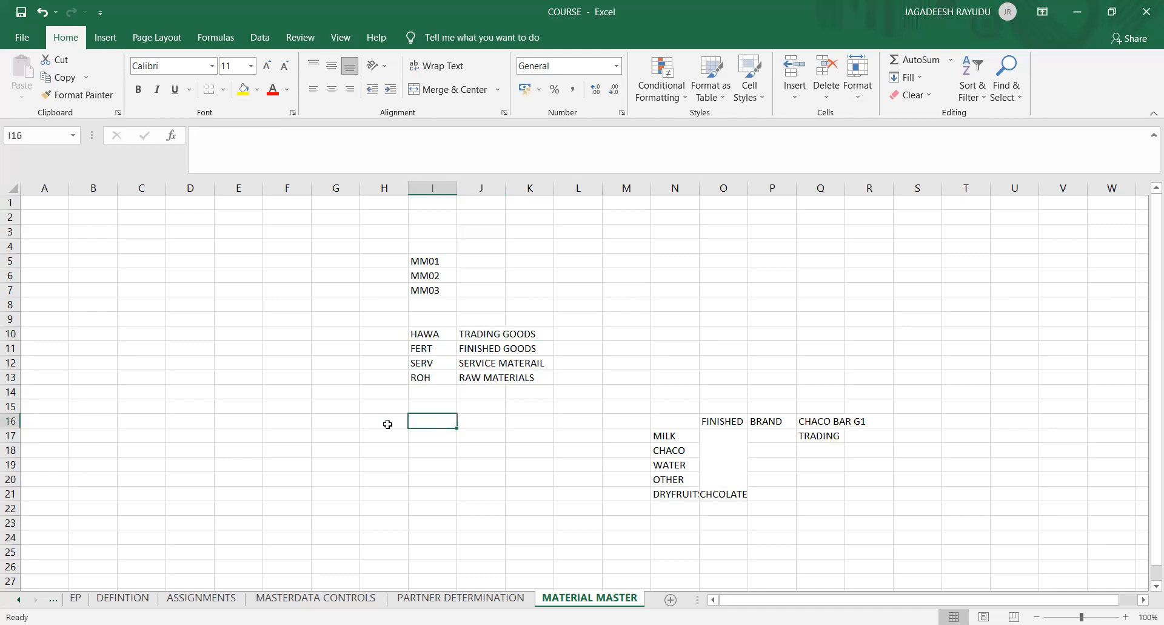
{"action": "left_click", "coordinate": [381, 423]}
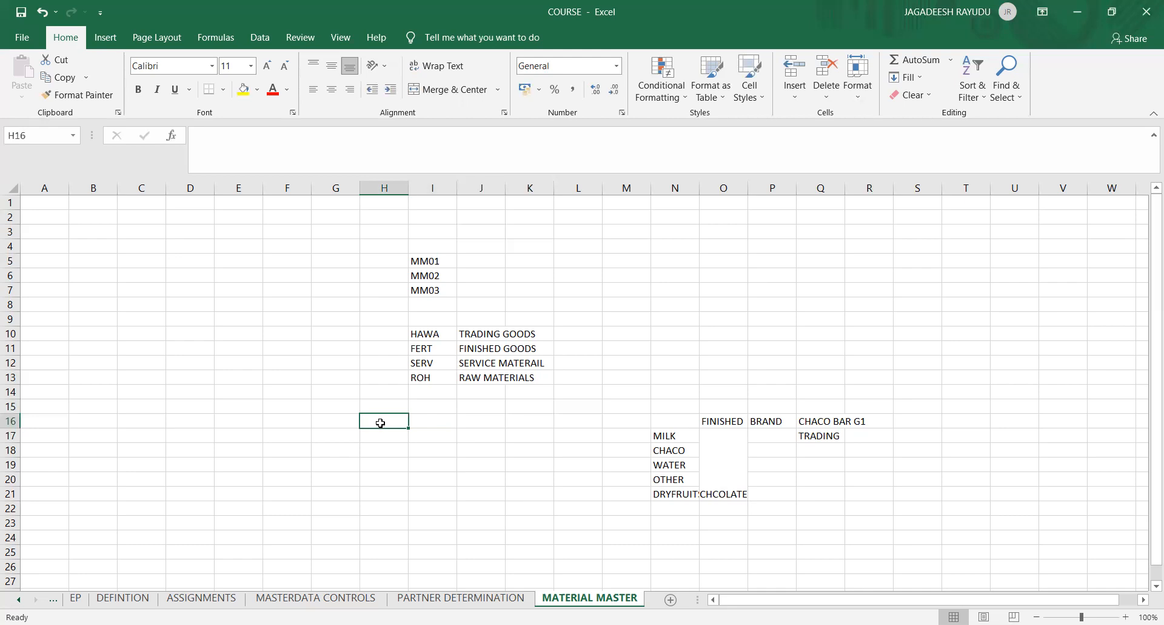
{"action": "type", "text": "10 HOURS"}
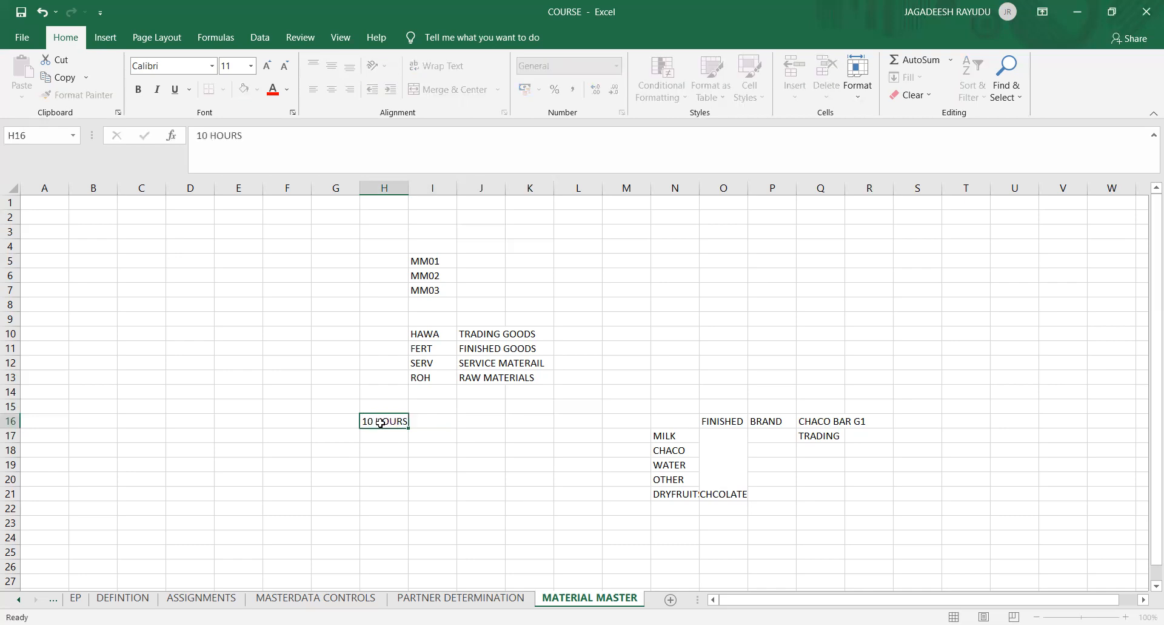
{"action": "key", "text": "Right"}
{"action": "key", "text": "Left"}
{"action": "key", "text": "Right"}
{"action": "key", "text": "Left"}
{"action": "key", "text": "Right"}
{"action": "key", "text": "Left"}
{"action": "key", "text": "Right"}
{"action": "key", "text": "Left"}
{"action": "key", "text": "Right"}
{"action": "key", "text": "Left"}
{"action": "key", "text": "Up"}
{"action": "key", "text": "Down"}
{"action": "key", "text": "Right"}
{"action": "key", "text": "Left"}
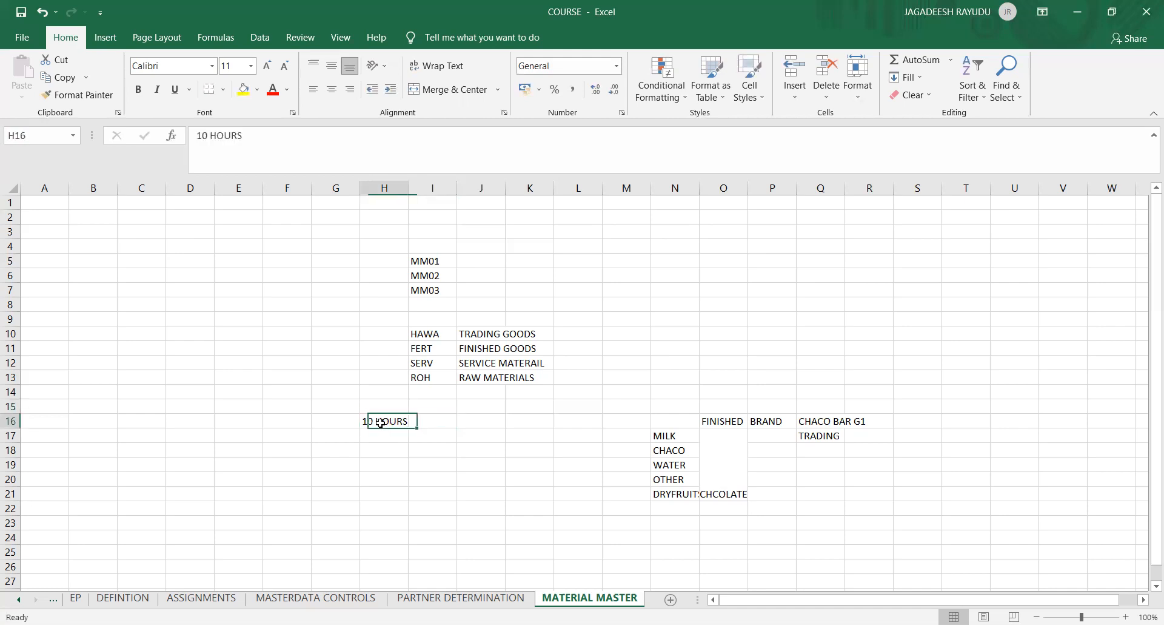
{"action": "key", "text": "Right"}
{"action": "key", "text": "Left"}
{"action": "key", "text": "Left"}
{"action": "key", "text": "Right"}
{"action": "key", "text": "Right"}
{"action": "key", "text": "Up"}
{"action": "key", "text": "Up"}
{"action": "key", "text": "Up"}
{"action": "key", "text": "Up"}
{"action": "key", "text": "Up"}
{"action": "key", "text": "Down"}
{"action": "key", "text": "Down"}
{"action": "key", "text": "Up"}
{"action": "key", "text": "Down"}
{"action": "key", "text": "Down"}
{"action": "key", "text": "Down"}
{"action": "key", "text": "Down"}
{"action": "key", "text": "Left"}
{"action": "key", "text": "Left"}
{"action": "key", "text": "Right"}
{"action": "key", "text": "Right"}
{"action": "key", "text": "Left"}
{"action": "key", "text": "Down"}
{"action": "key", "text": "Down"}
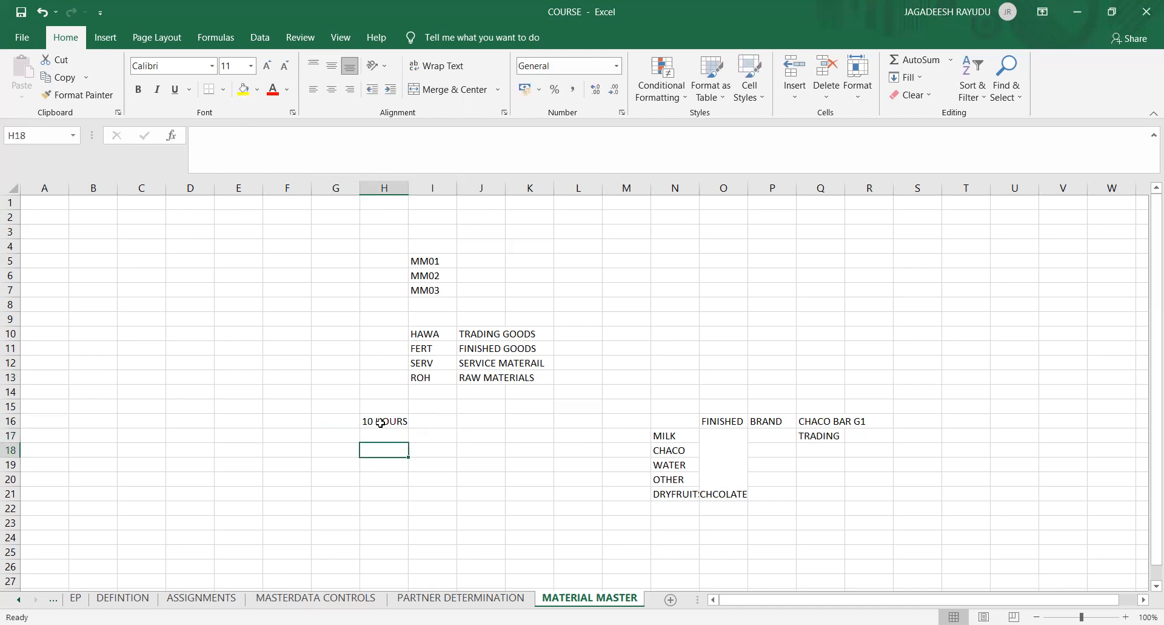
{"action": "key", "text": "Up"}
{"action": "key", "text": "Up"}
{"action": "key", "text": "Right"}
{"action": "key", "text": "Left"}
{"action": "key", "text": "Right"}
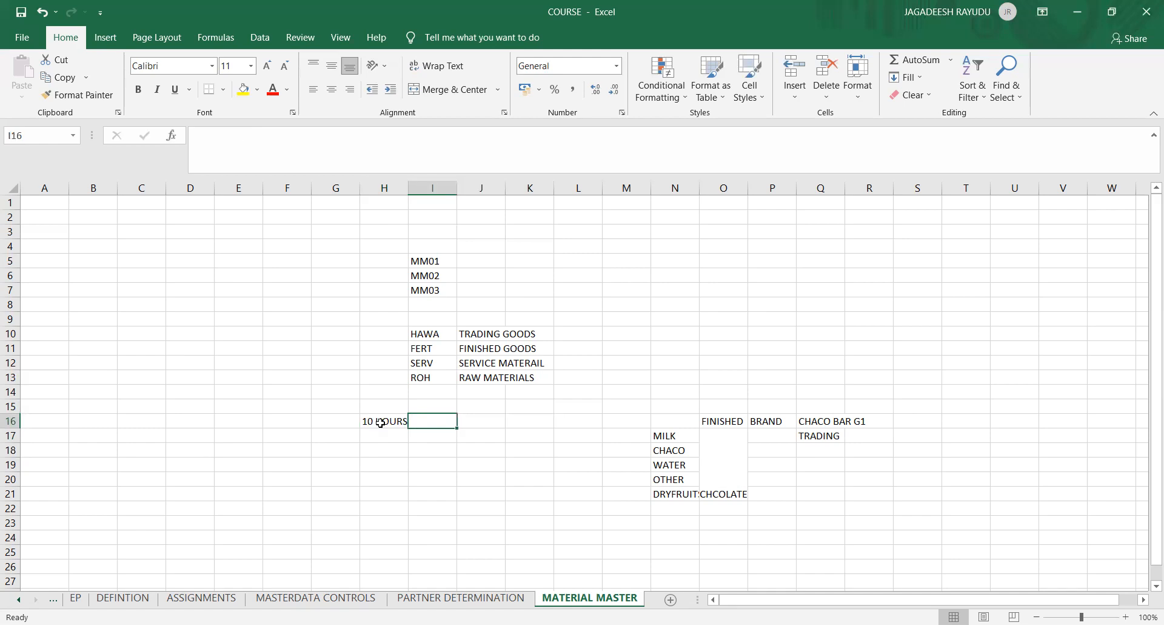
{"action": "key", "text": "Left"}
{"action": "key", "text": "Down"}
{"action": "key", "text": "Down"}
{"action": "key", "text": "Down"}
{"action": "key", "text": "Up"}
{"action": "key", "text": "Right"}
{"action": "key", "text": "Left"}
{"action": "key", "text": "Right"}
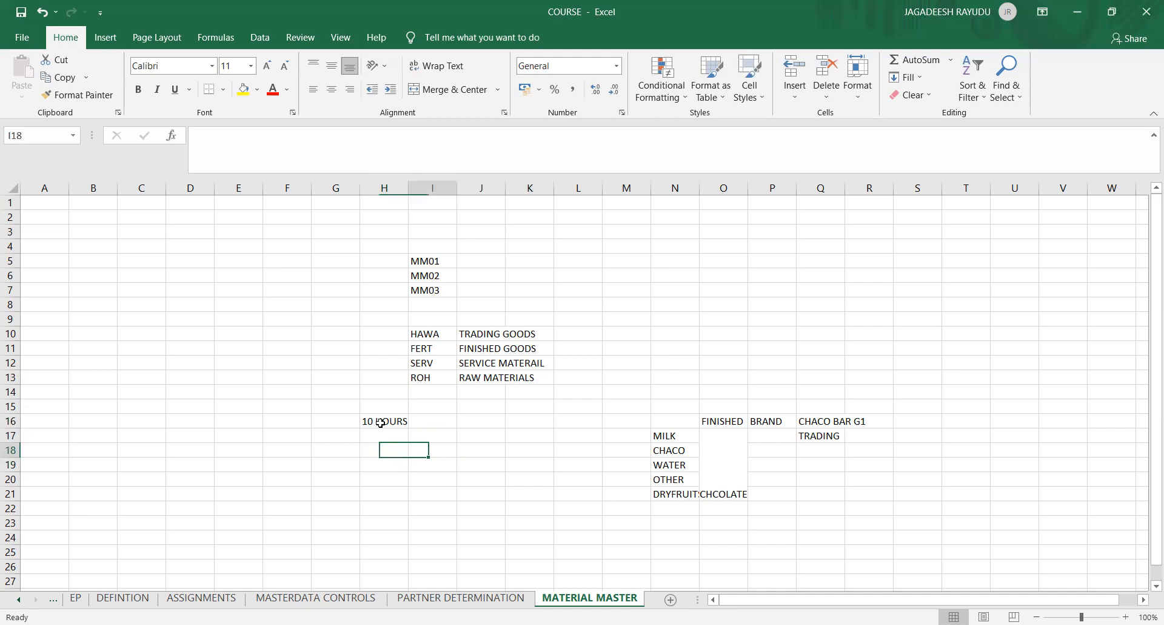
{"action": "key", "text": "Left"}
{"action": "key", "text": "Right"}
{"action": "key", "text": "Left"}
{"action": "key", "text": "Right"}
{"action": "key", "text": "Up"}
{"action": "key", "text": "Up"}
{"action": "key", "text": "Up"}
{"action": "key", "text": "Up"}
{"action": "key", "text": "Up"}
{"action": "key", "text": "Up"}
{"action": "key", "text": "Up"}
{"action": "key", "text": "Up"}
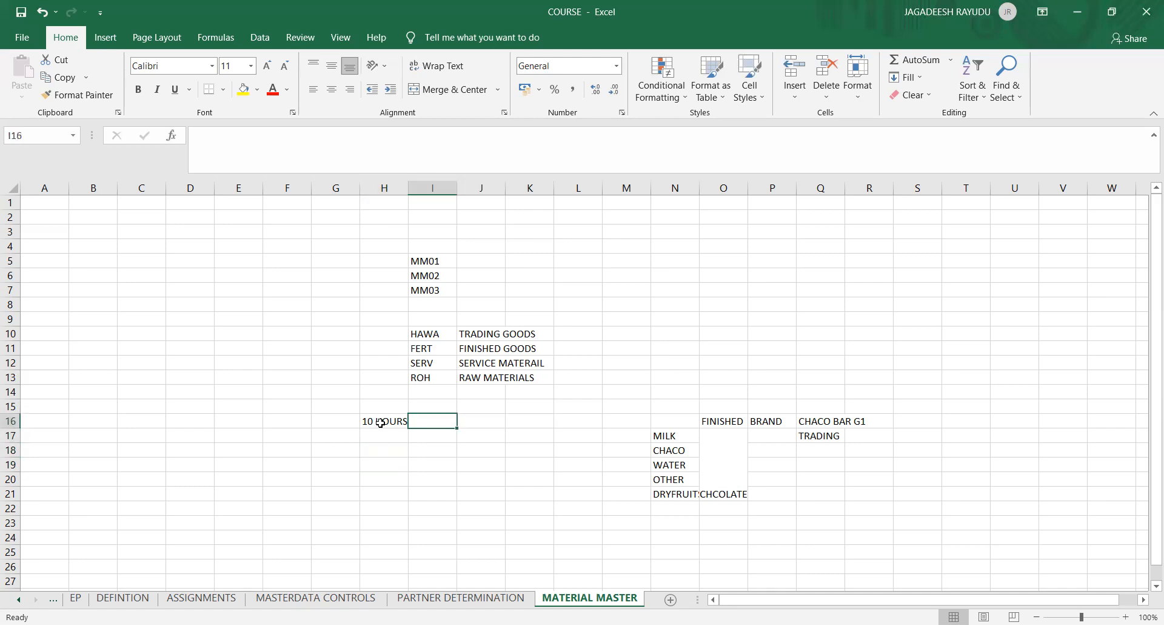
{"action": "key", "text": "Right"}
{"action": "key", "text": "Right"}
{"action": "key", "text": "Down"}
{"action": "key", "text": "Down"}
{"action": "key", "text": "Left"}
{"action": "key", "text": "Down"}
{"action": "key", "text": "Up"}
{"action": "key", "text": "Up"}
{"action": "key", "text": "Right"}
{"action": "key", "text": "Right"}
{"action": "key", "text": "Left"}
{"action": "key", "text": "Left"}
{"action": "key", "text": "Left"}
{"action": "key", "text": "Up"}
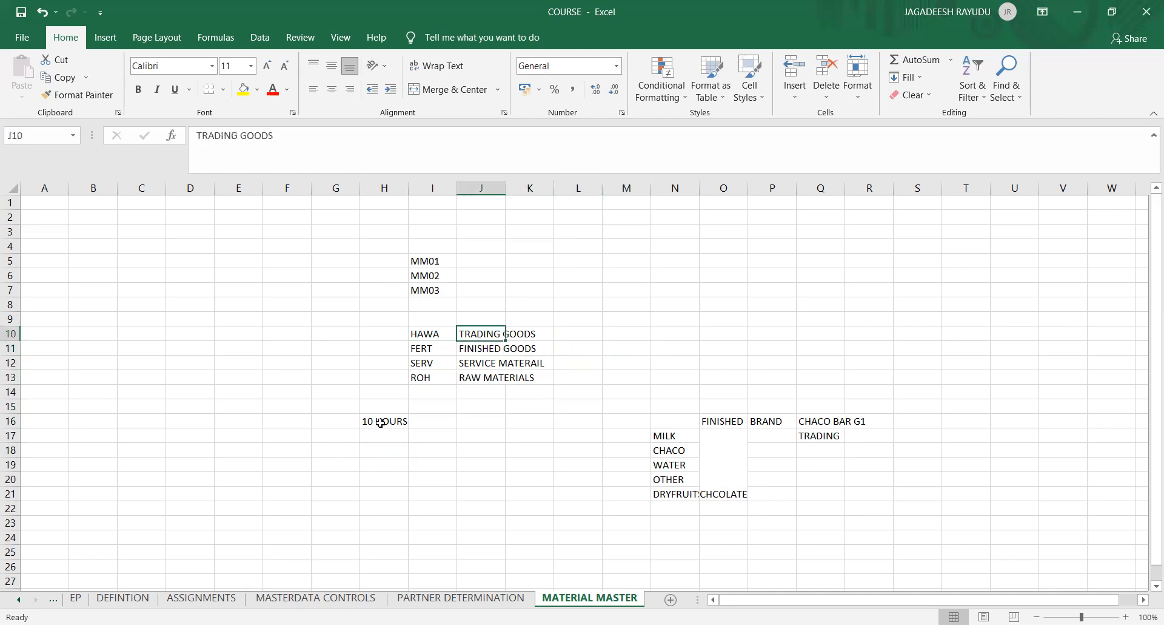
{"action": "key", "text": "Left"}
{"action": "key", "text": "Left"}
{"action": "key", "text": "Down"}
{"action": "key", "text": "Down"}
{"action": "left_click", "coordinate": [381, 423]}
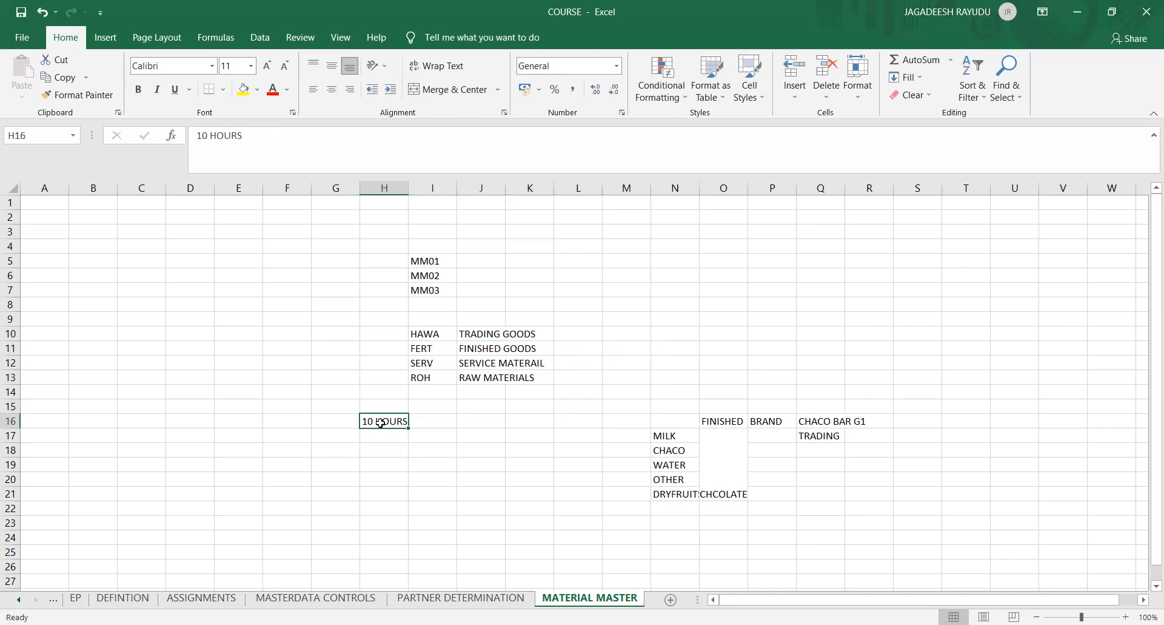
Enter PACK in I14 below the ROH material type.
{"action": "left_click", "coordinate": [434, 396]}
{"action": "type", "text": "PACK"}
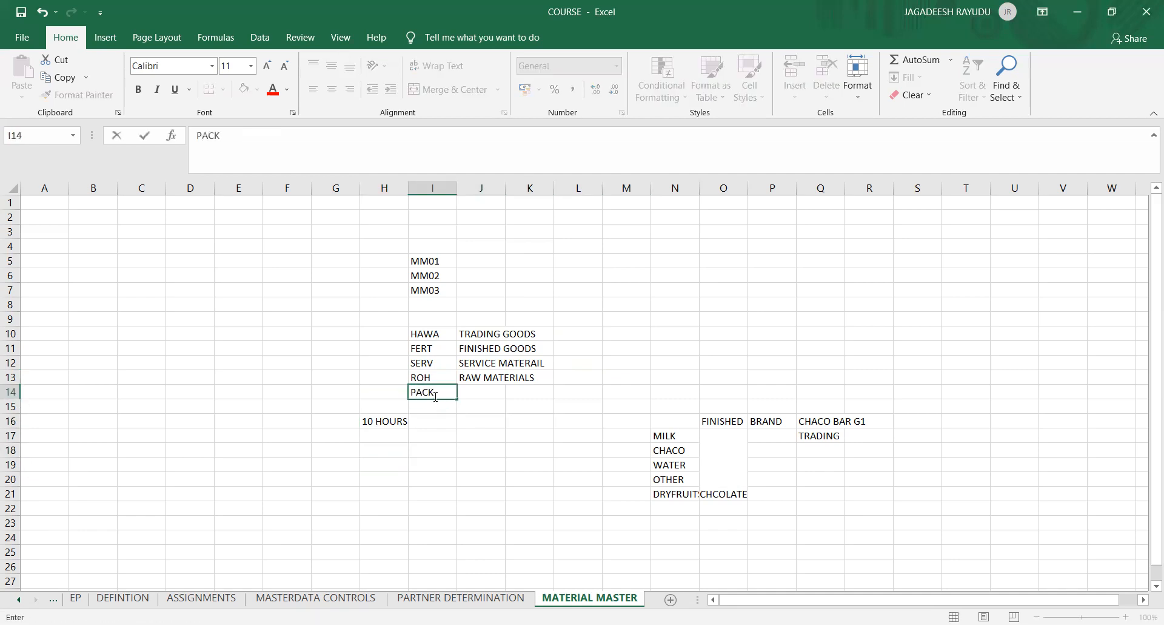
{"action": "key", "text": "Return"}
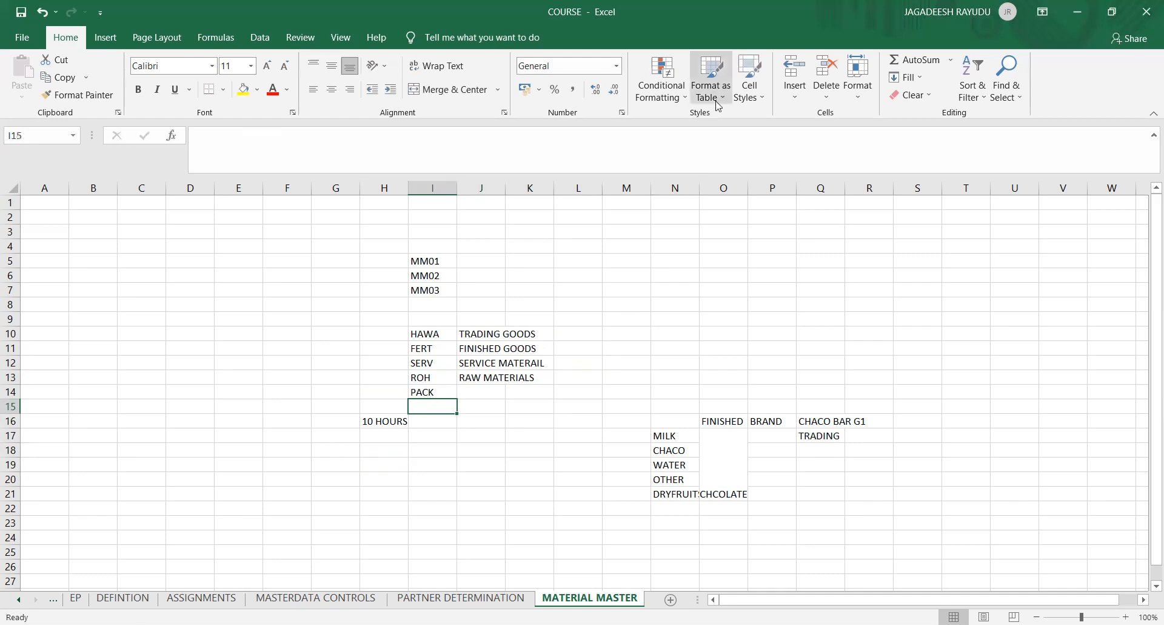
Switch to the SAP Create Material screen and examine the industry sector choices and the chosen material type.
{"action": "key", "text": "alt+Tab"}
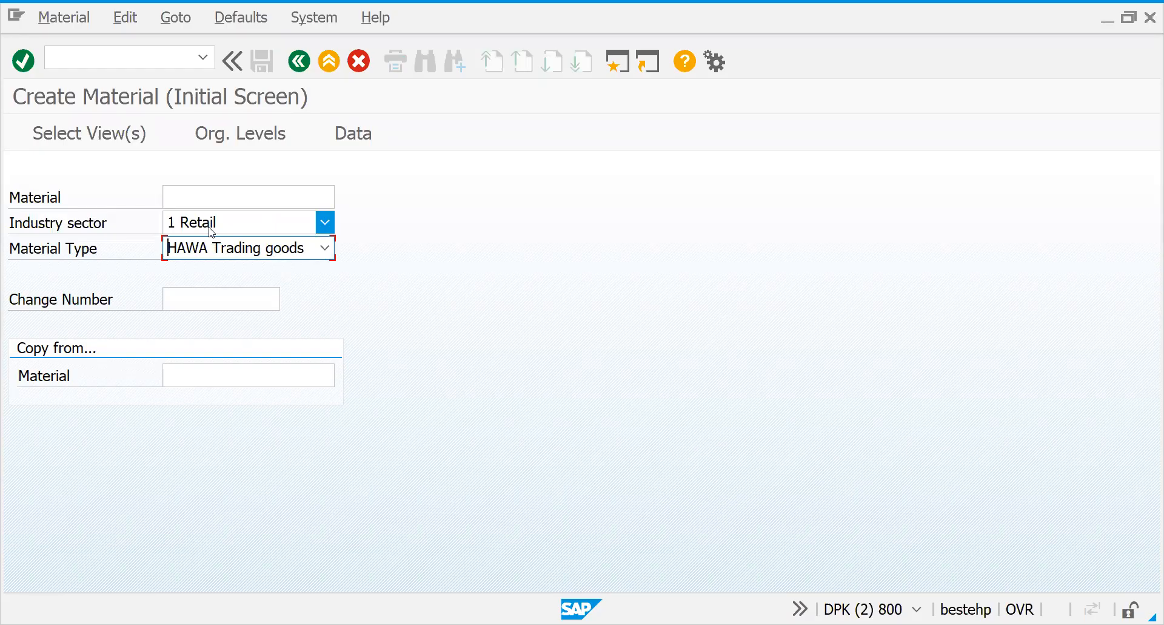
{"action": "left_click", "coordinate": [210, 226]}
{"action": "left_click", "coordinate": [211, 229]}
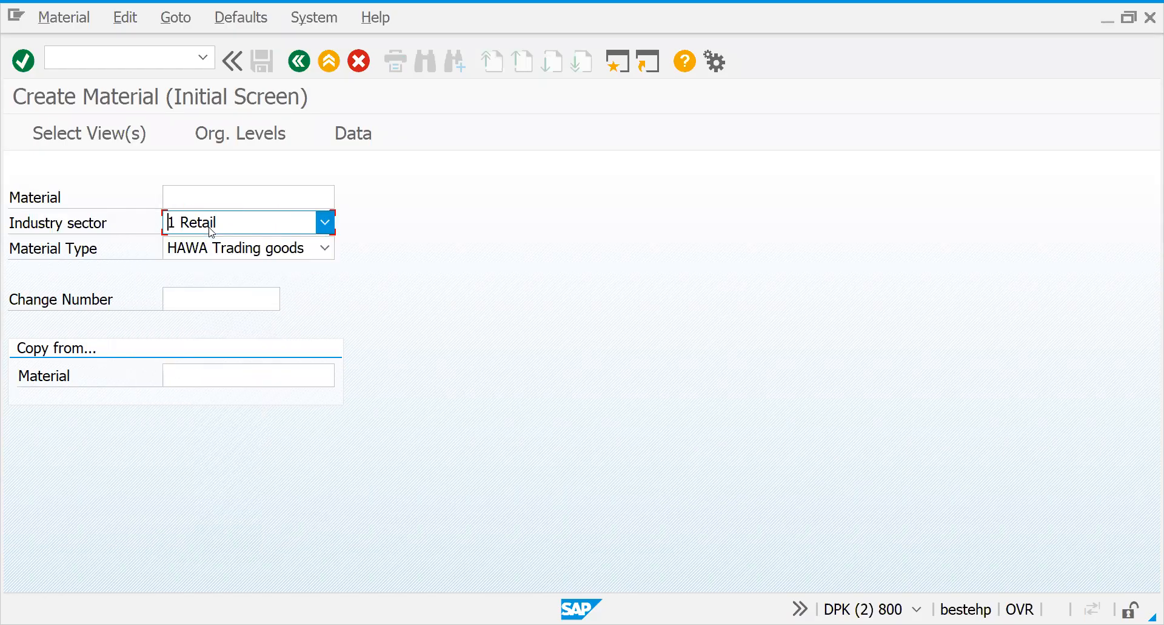
{"action": "left_click", "coordinate": [209, 229]}
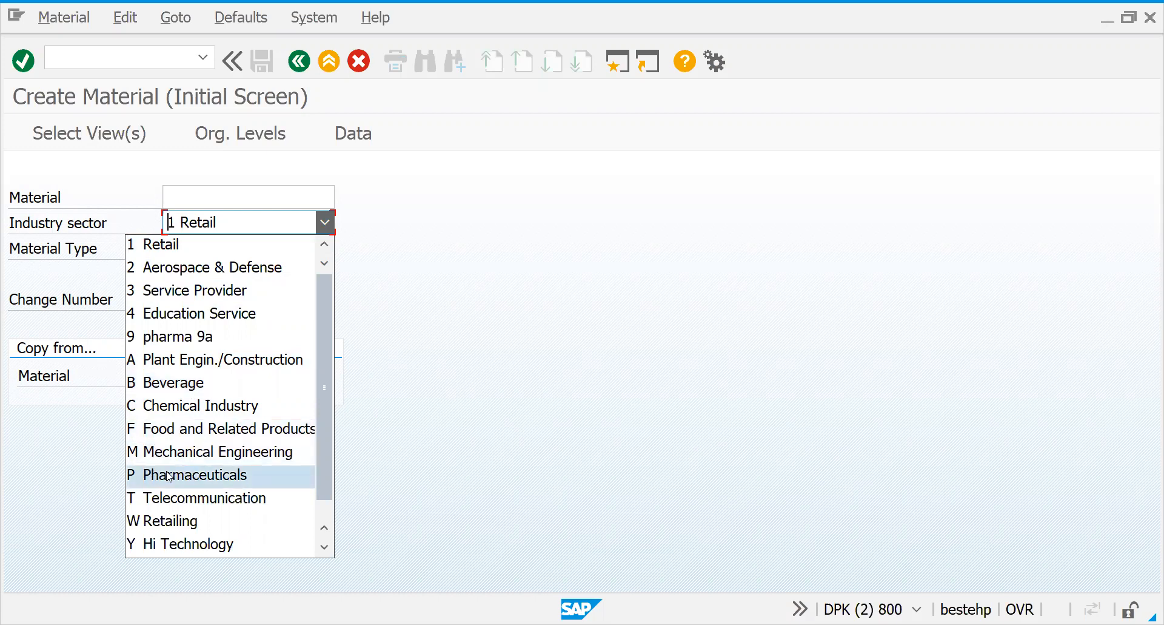
{"action": "scroll", "coordinate": [323, 390], "scroll_direction": "down", "scroll_amount": 1}
{"action": "scroll", "coordinate": [333, 389], "scroll_direction": "up", "scroll_amount": 1}
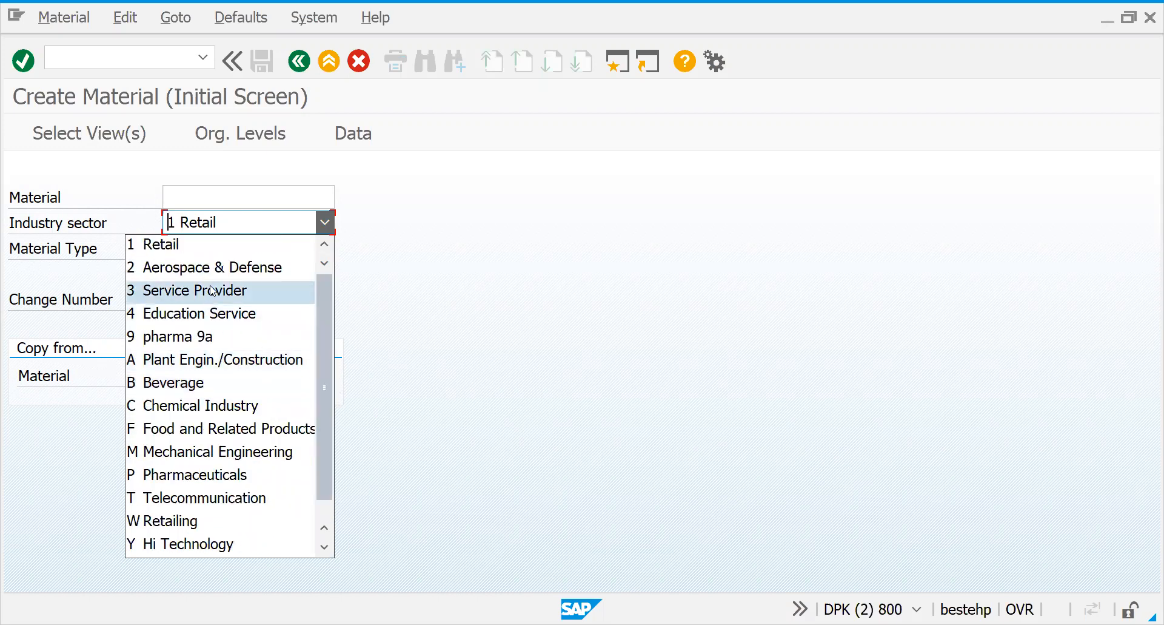
{"action": "left_click", "coordinate": [382, 241]}
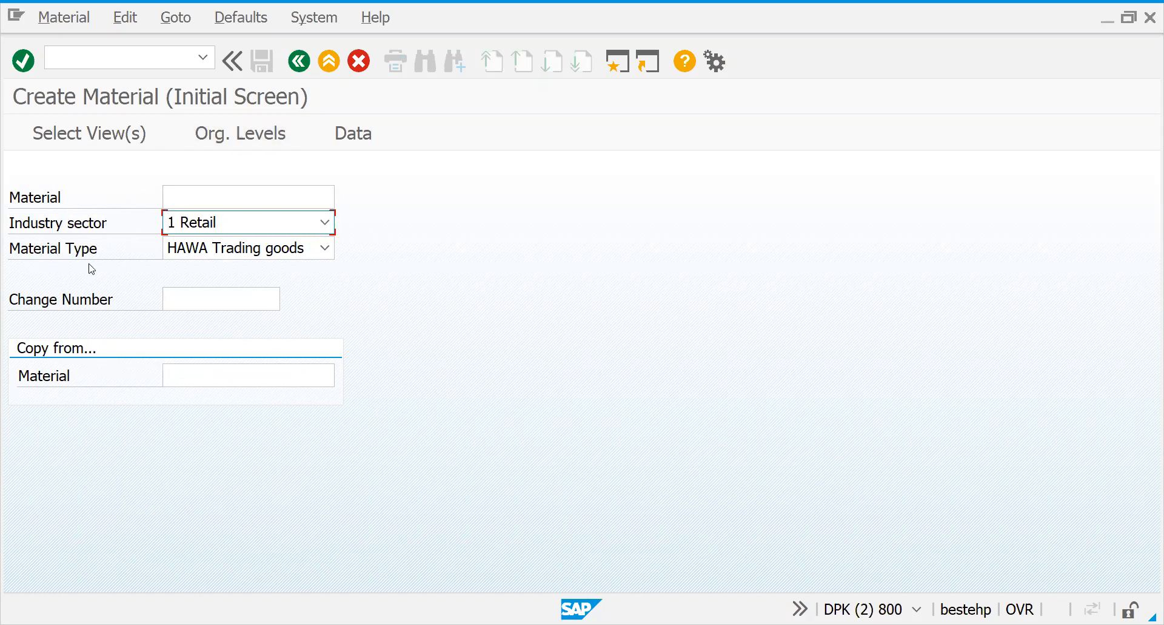
{"action": "left_click", "coordinate": [242, 250]}
{"action": "left_click", "coordinate": [242, 249]}
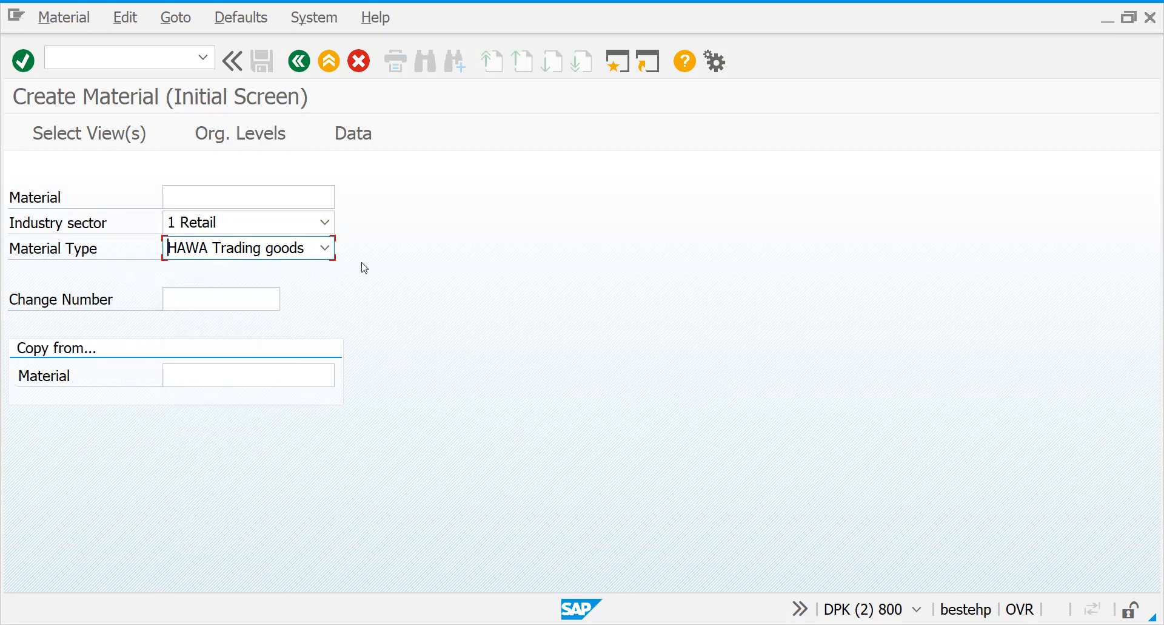
Leave the material number blank, open the view selection and select Basic Data 1, Basic Data 2 and Classification.
{"action": "left_click", "coordinate": [247, 190]}
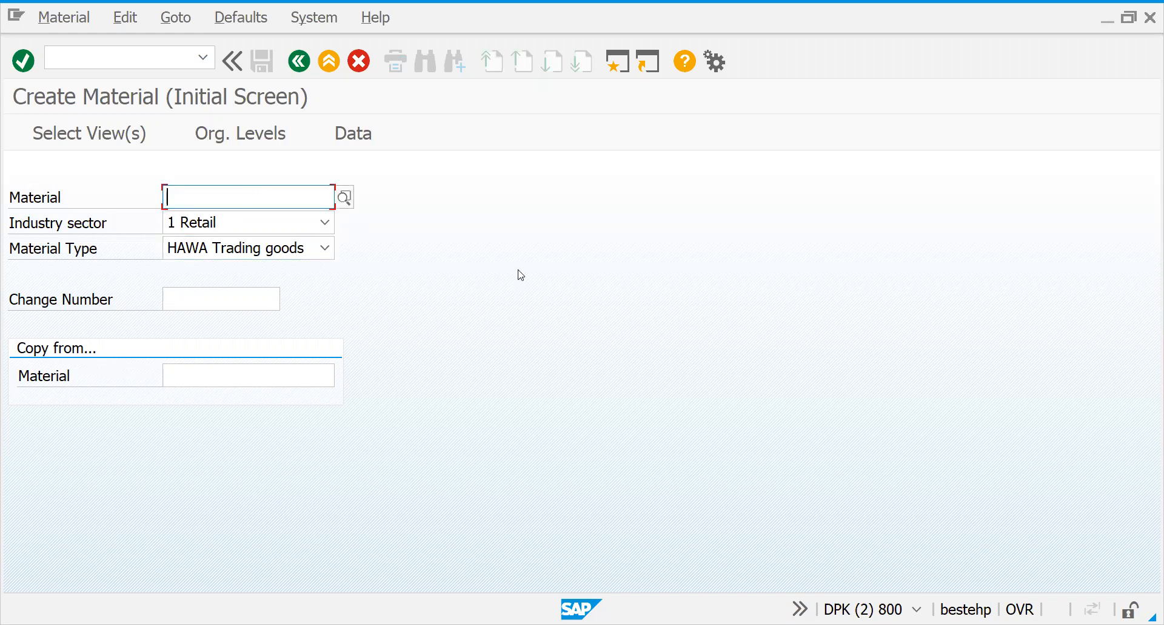
{"action": "key", "text": "Return"}
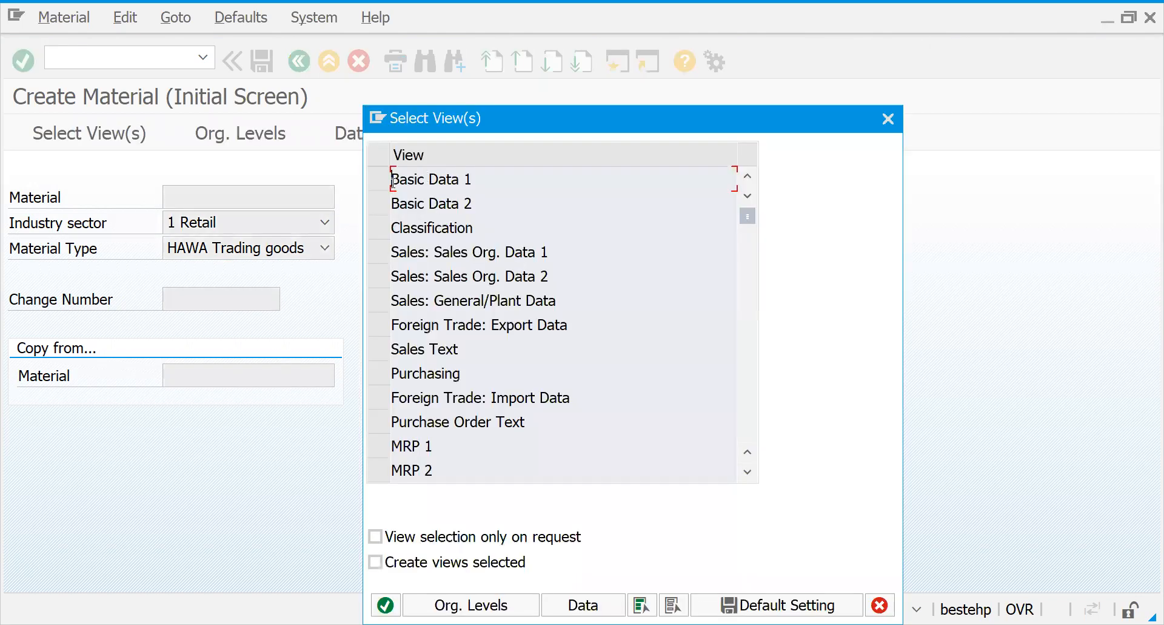
{"action": "left_click", "coordinate": [374, 185]}
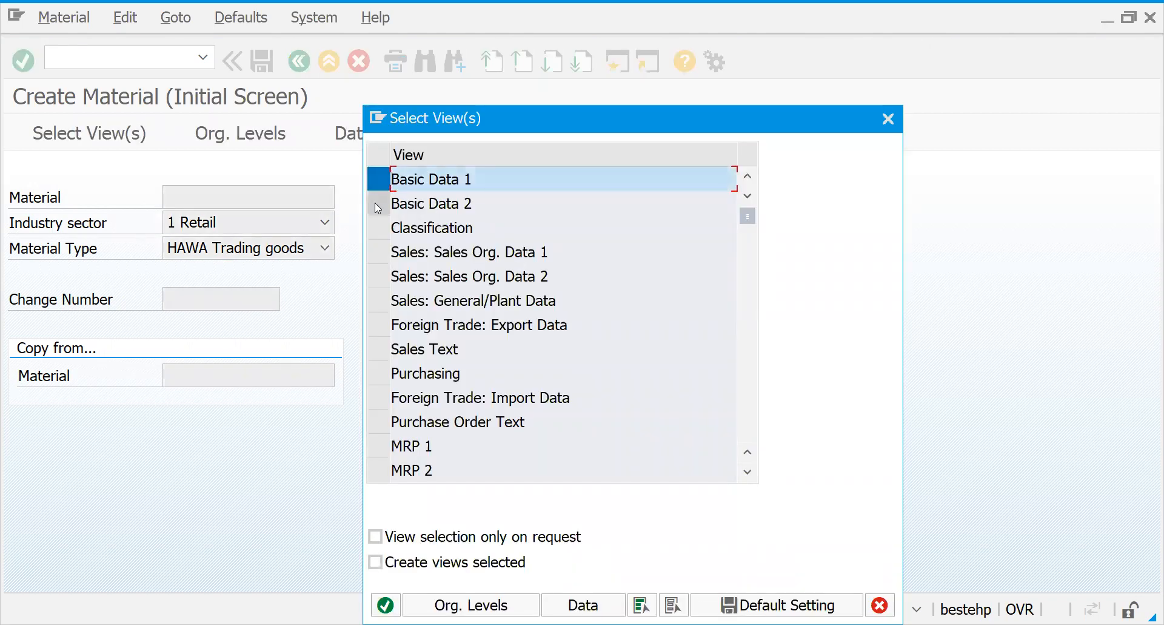
{"action": "left_click", "coordinate": [374, 202]}
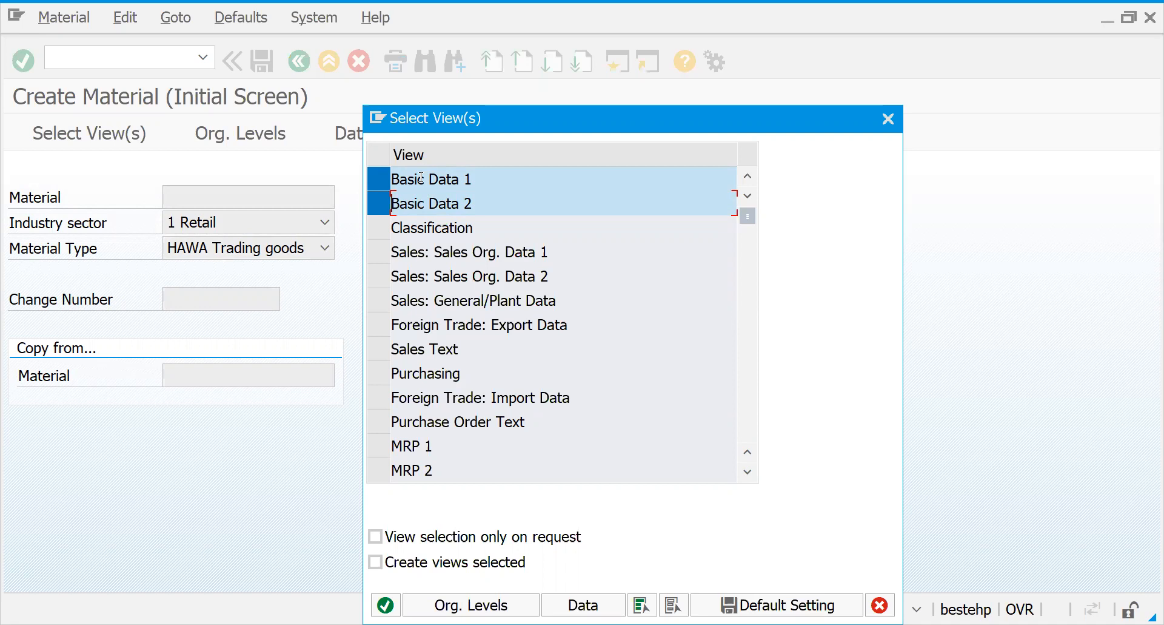
{"action": "left_click", "coordinate": [378, 230]}
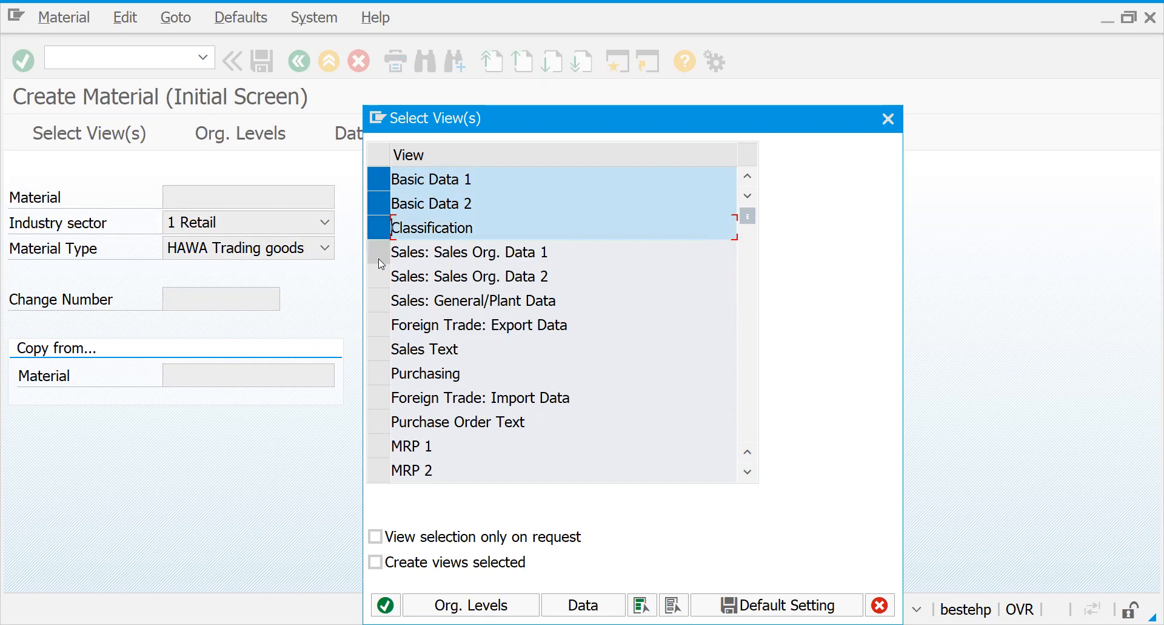
Add the Sales Org. Data 1 and 2, General/Plant Data, Sales Text and Purchasing views, leaving Foreign Trade: Export Data out.
{"action": "left_click", "coordinate": [418, 251]}
{"action": "left_click", "coordinate": [379, 255]}
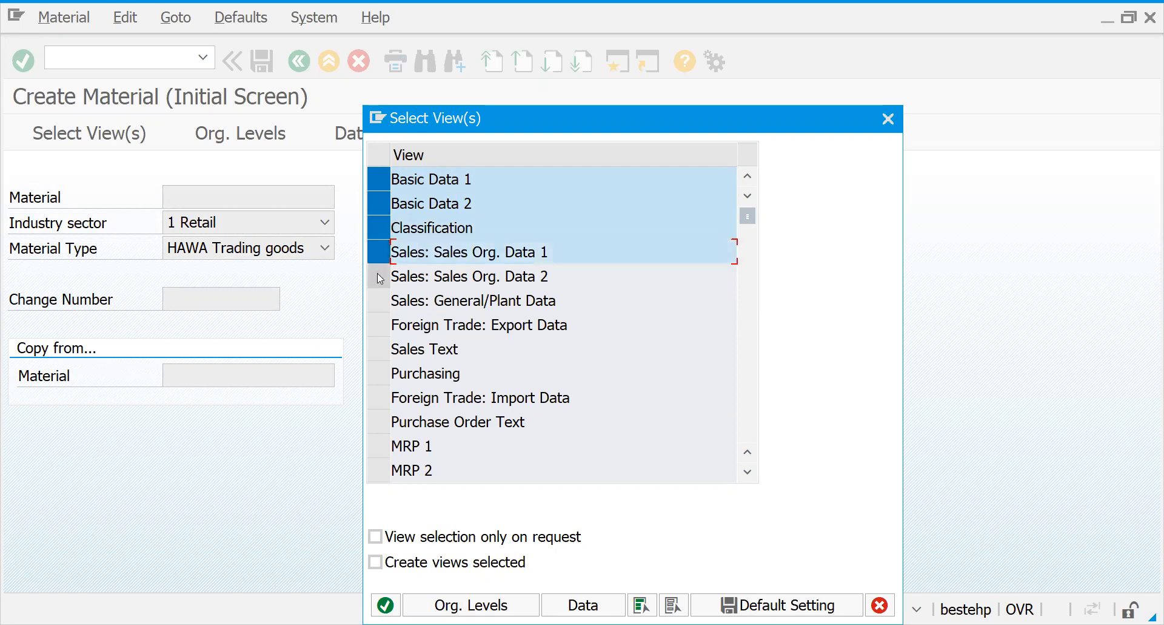
{"action": "left_click", "coordinate": [379, 278]}
{"action": "left_click", "coordinate": [379, 299]}
{"action": "left_click", "coordinate": [374, 326]}
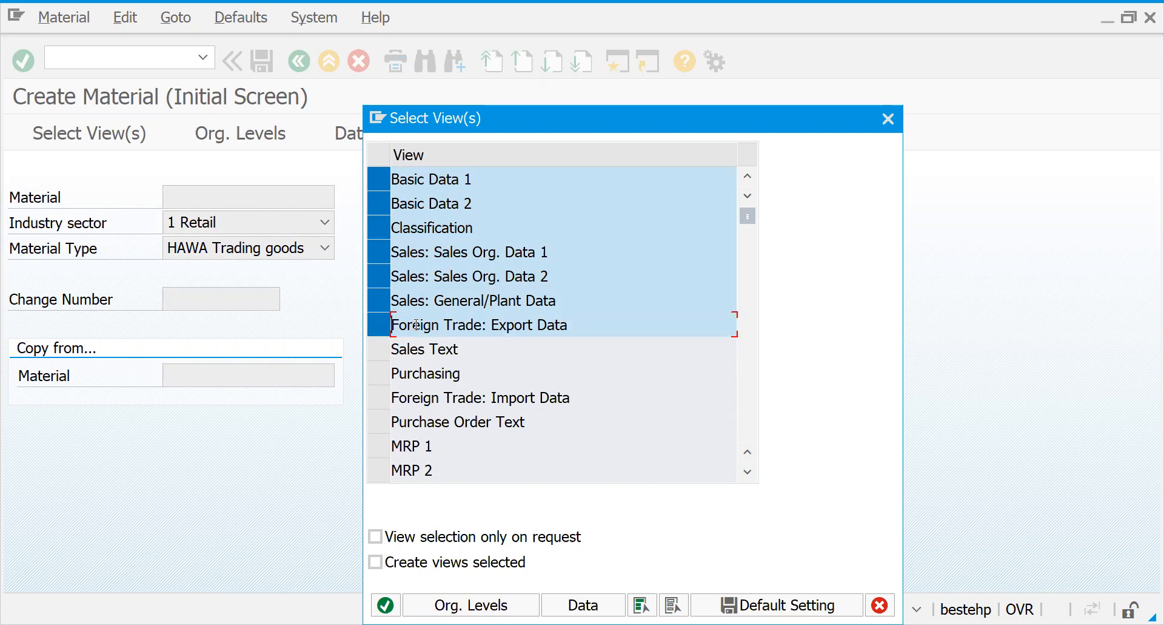
{"action": "left_click", "coordinate": [376, 351]}
{"action": "left_click", "coordinate": [377, 371]}
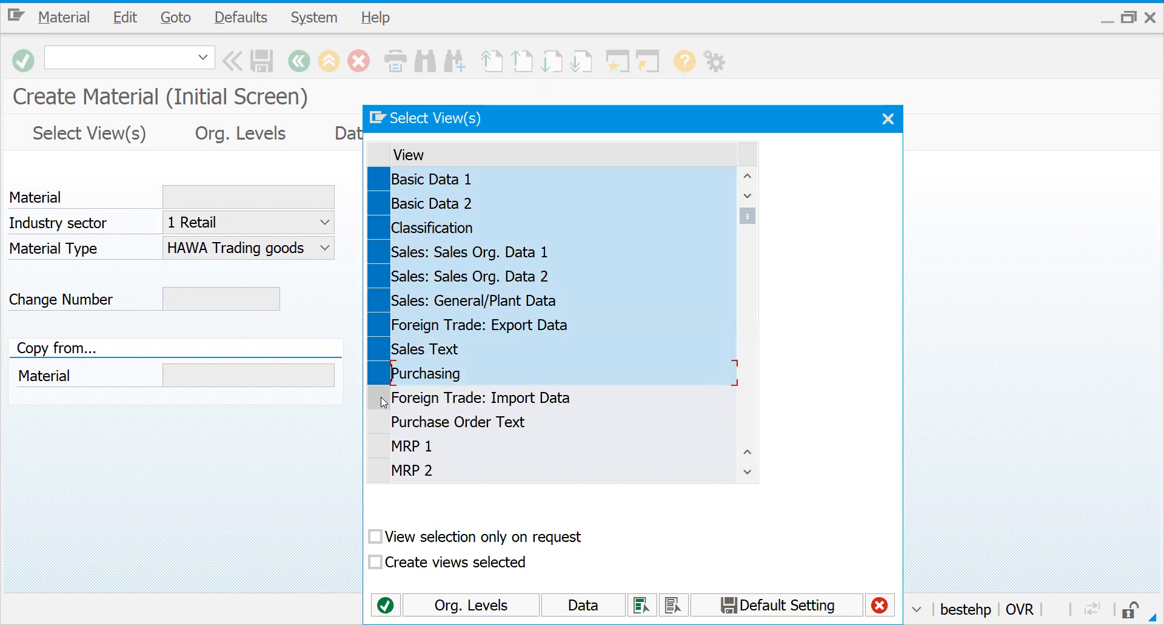
{"action": "left_click", "coordinate": [384, 328]}
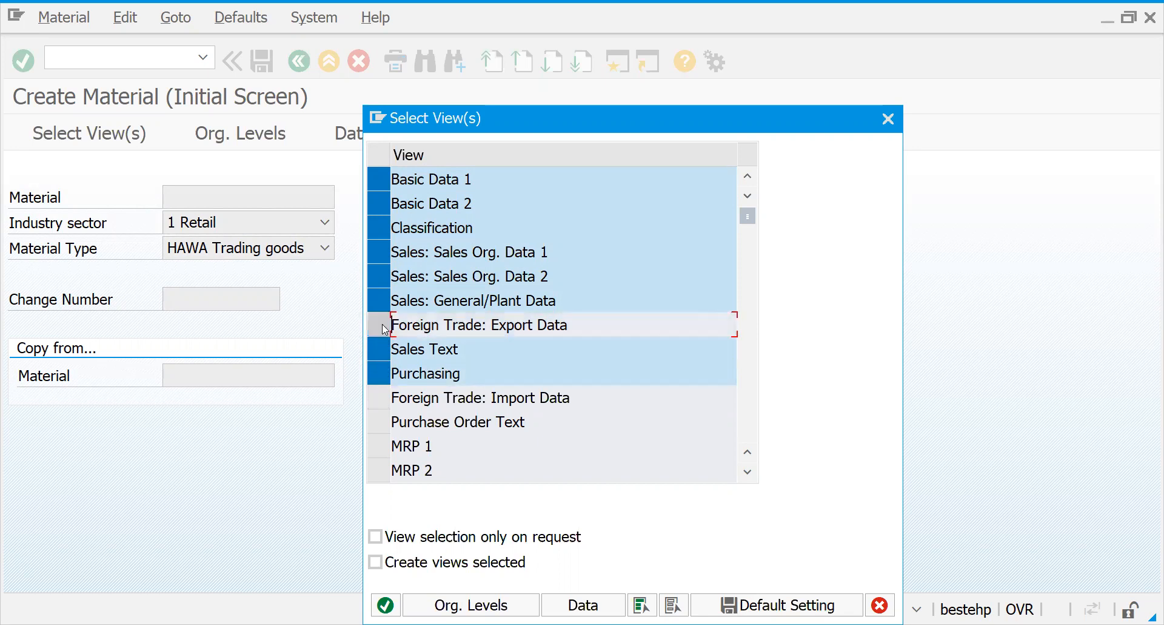
Add the Purchase Order Text view and the MRP 1, MRP 2, MRP 3 and MRP 4 views.
{"action": "left_click", "coordinate": [385, 423]}
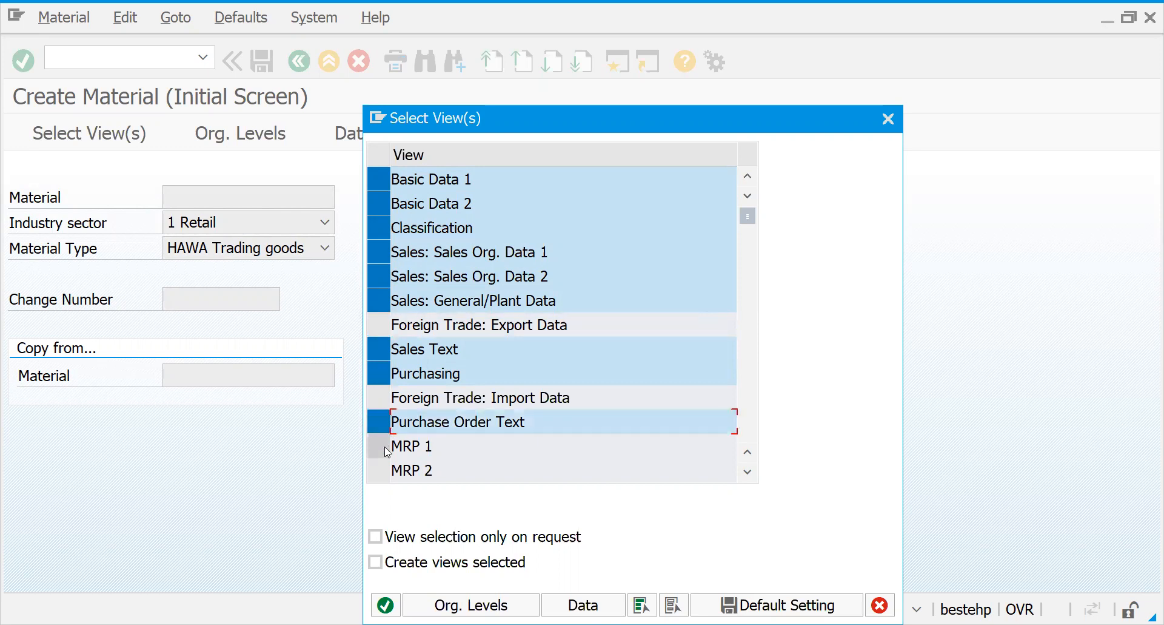
{"action": "left_click", "coordinate": [387, 452]}
{"action": "left_click", "coordinate": [386, 473]}
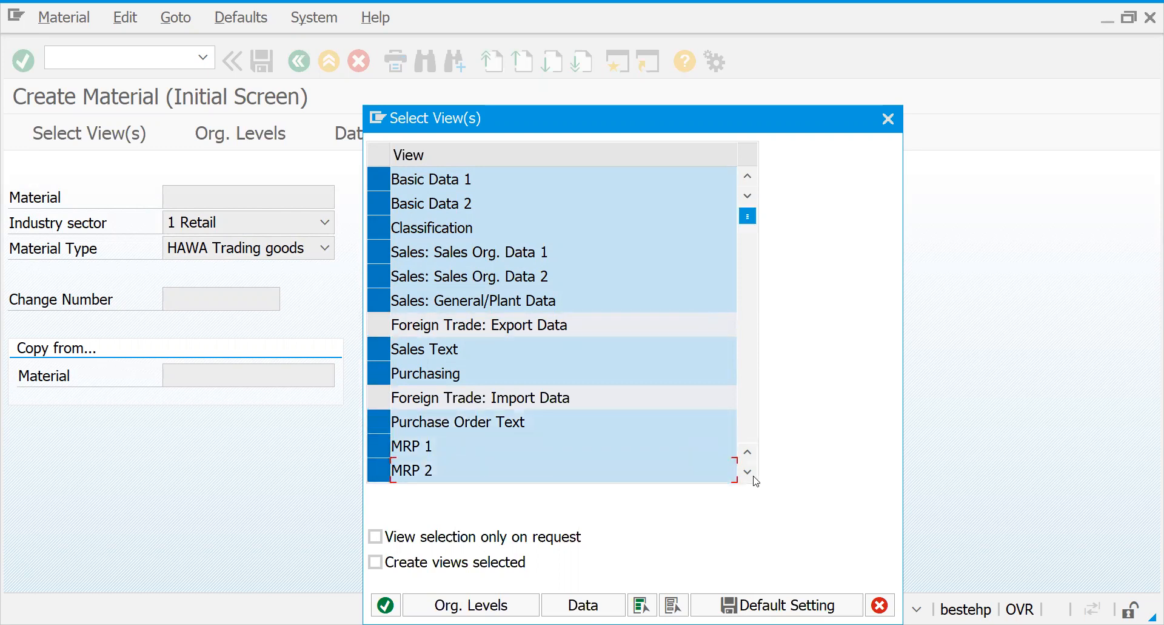
{"action": "left_click", "coordinate": [748, 471]}
{"action": "left_click", "coordinate": [747, 472]}
{"action": "left_click", "coordinate": [748, 472]}
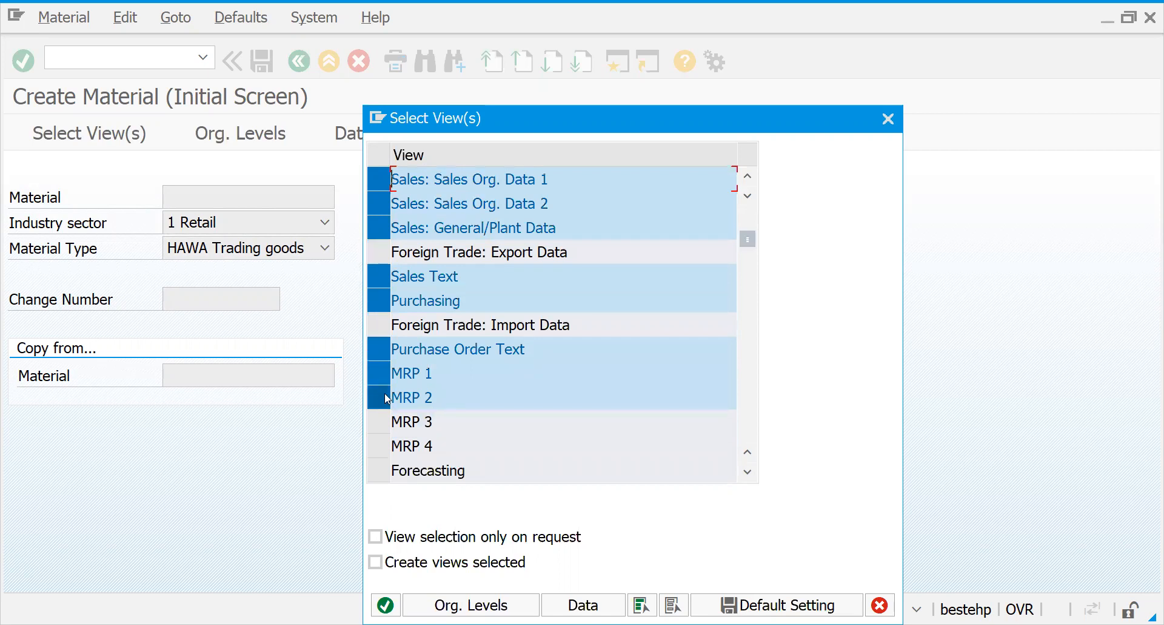
{"action": "left_click", "coordinate": [380, 421]}
{"action": "left_click", "coordinate": [380, 445]}
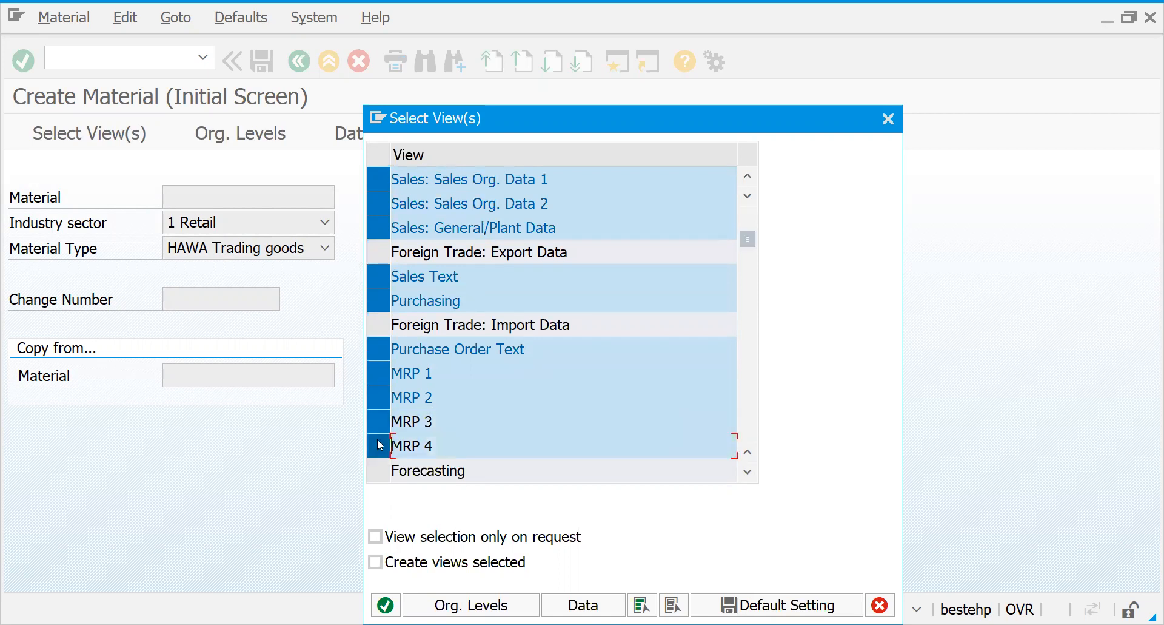
Add the General Plant Data / Storage 1 and General Plant Data / Storage 2 views to the selection.
{"action": "left_click", "coordinate": [751, 473]}
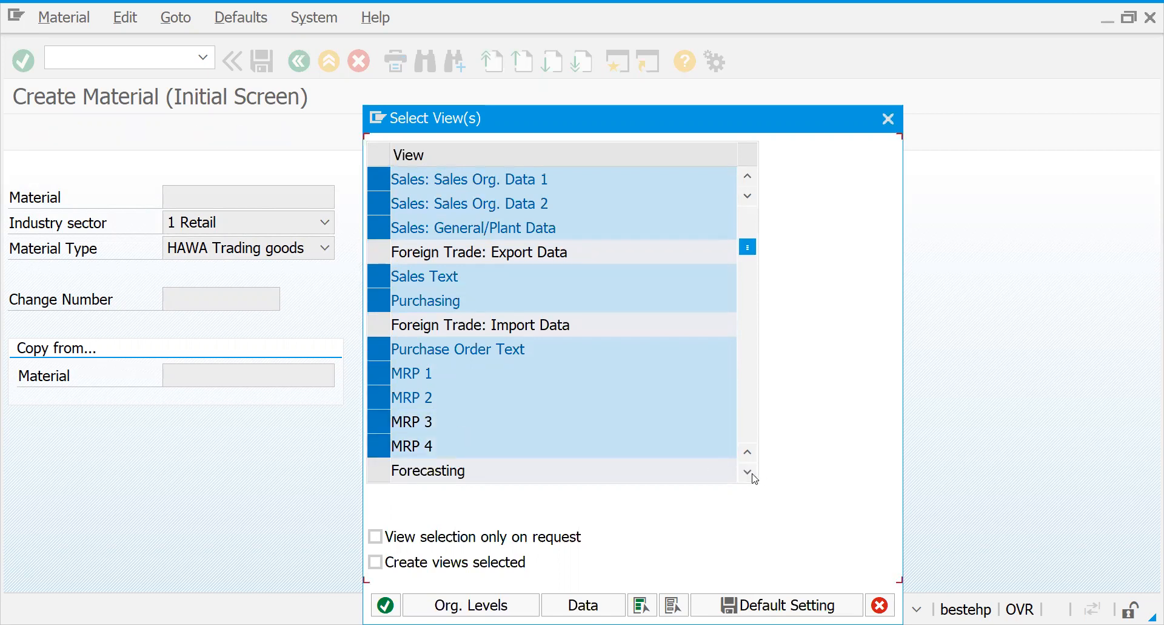
{"action": "left_click", "coordinate": [748, 472]}
{"action": "left_click", "coordinate": [748, 472]}
{"action": "left_click", "coordinate": [748, 471]}
{"action": "left_click", "coordinate": [747, 472]}
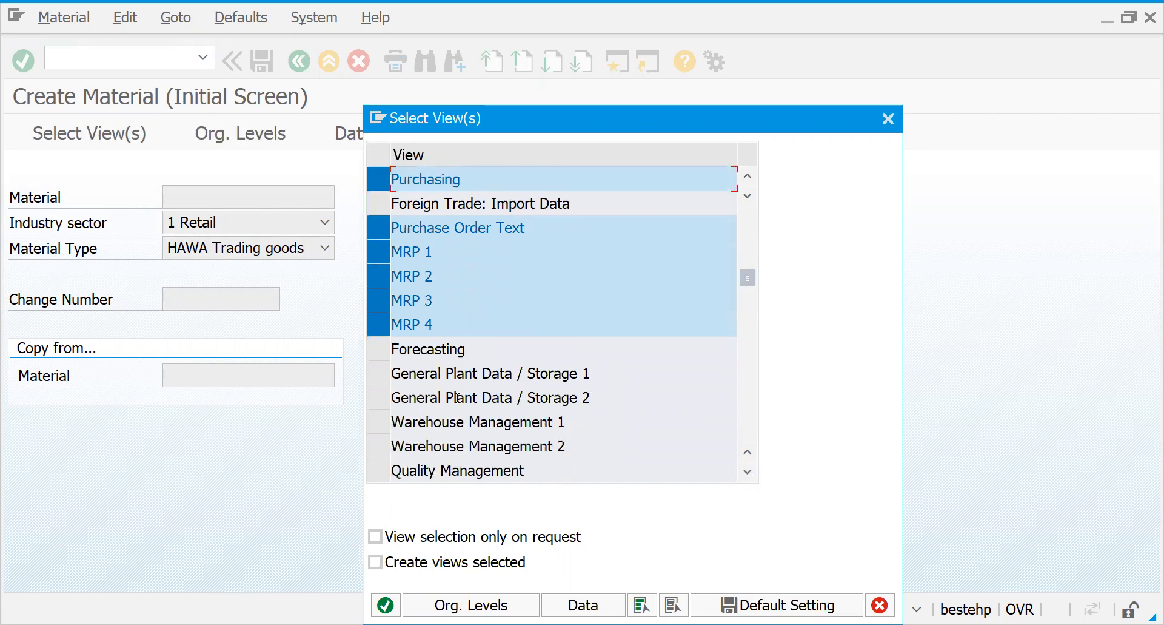
{"action": "left_click", "coordinate": [379, 377]}
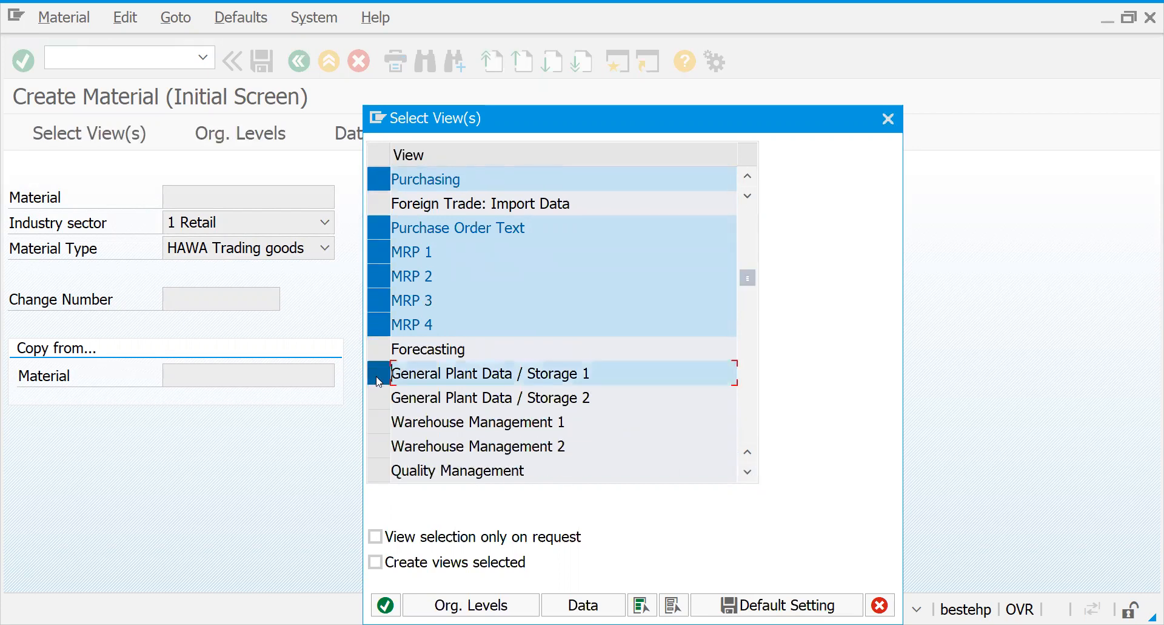
{"action": "left_click", "coordinate": [379, 398]}
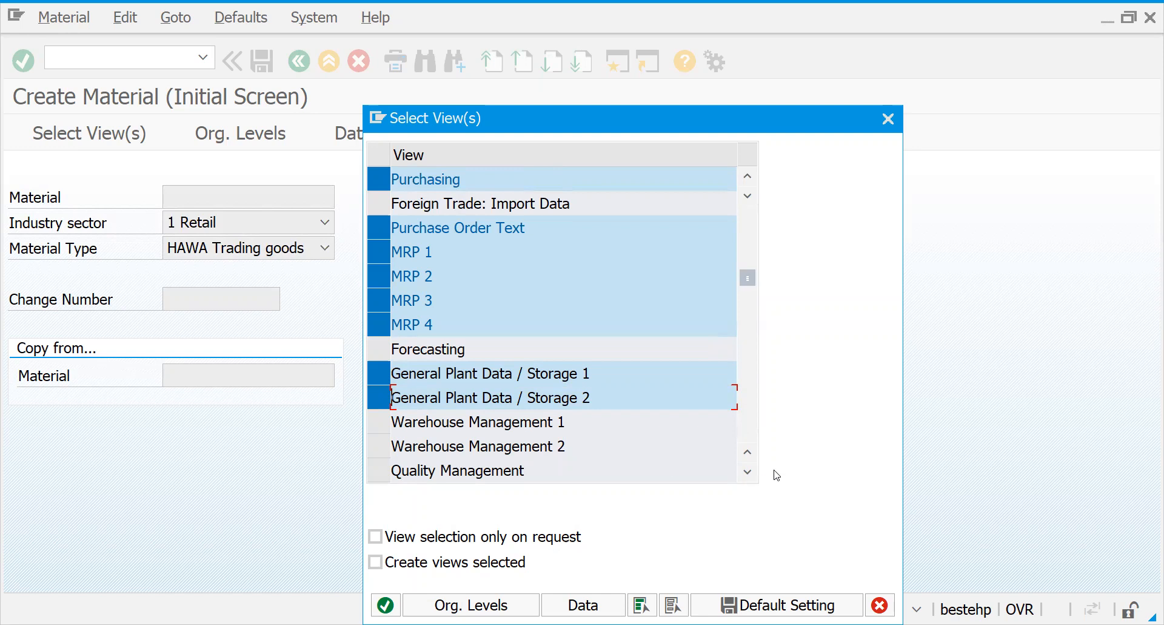
Add the Accounting 1 view to the selection, leaving the warehouse and quality management views out.
{"action": "left_click", "coordinate": [748, 471]}
{"action": "left_click", "coordinate": [748, 472]}
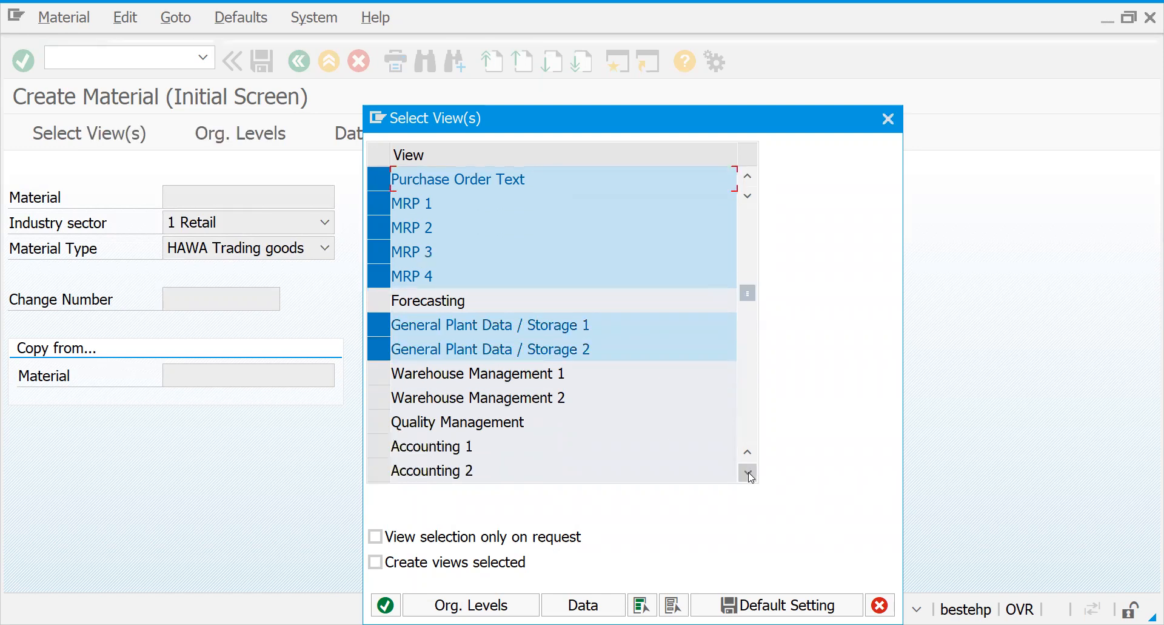
{"action": "left_click", "coordinate": [748, 472]}
{"action": "left_click", "coordinate": [387, 424]}
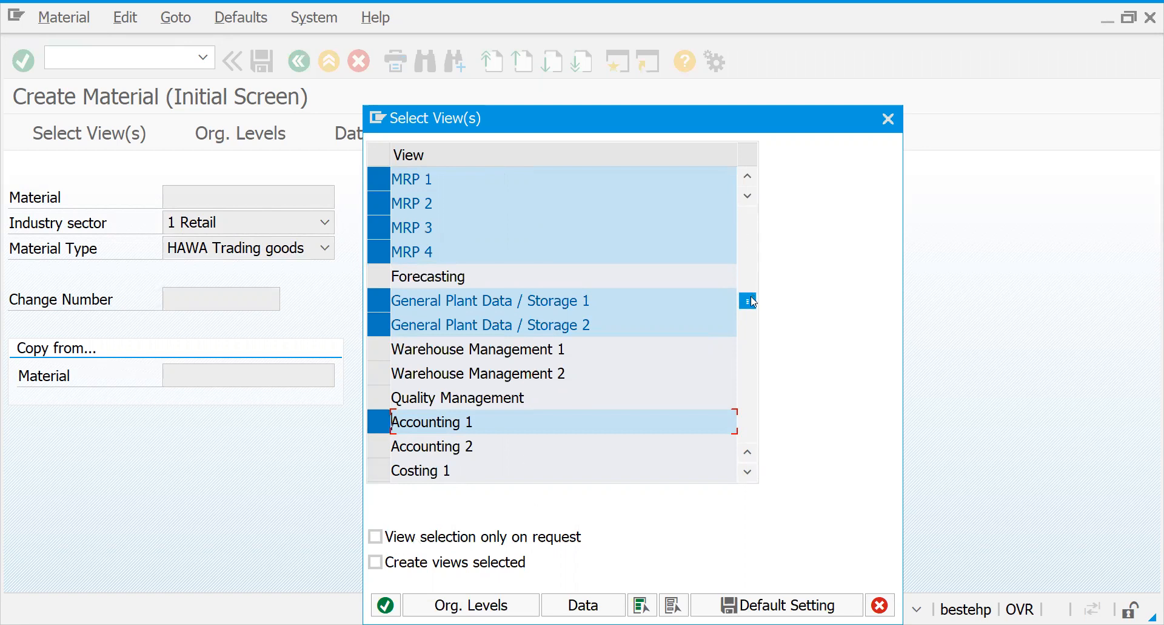
Save the selected views as the default setting, then close and reopen the view selection to check them.
{"action": "left_click_drag", "start_coordinate": [753, 295], "coordinate": [761, 217]}
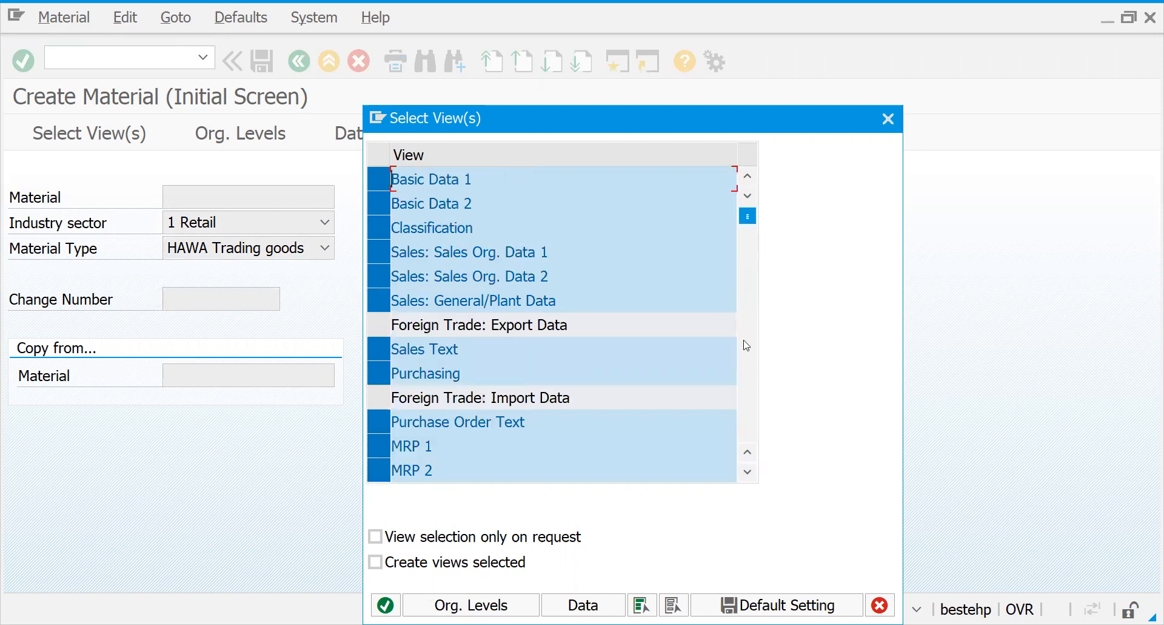
{"action": "left_click", "coordinate": [772, 604]}
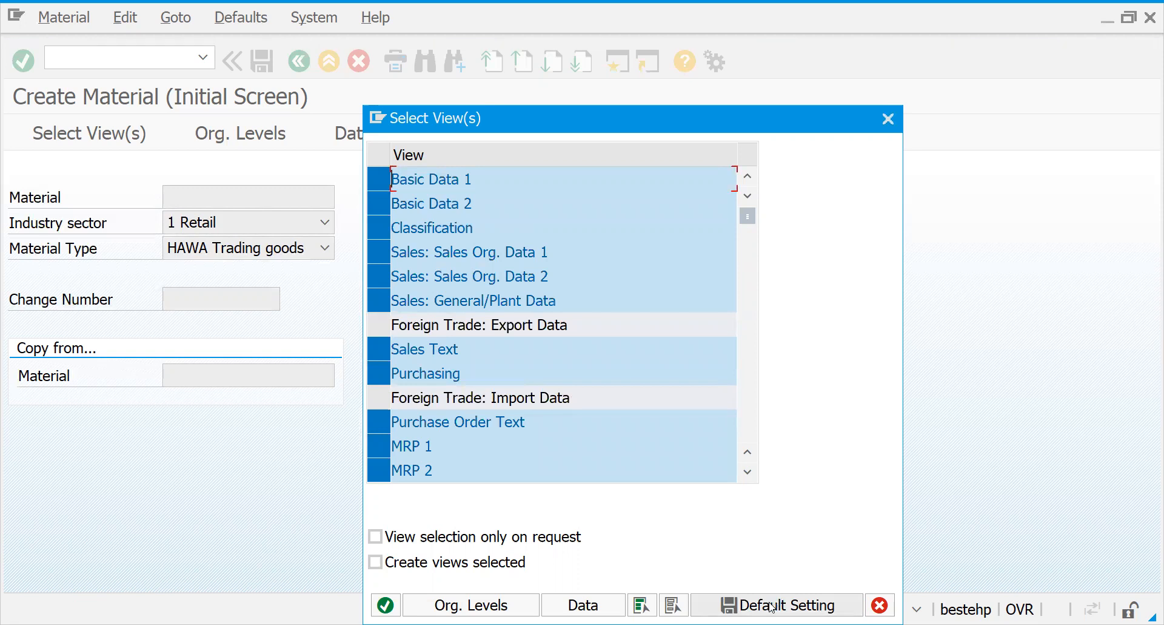
{"action": "left_click", "coordinate": [888, 122]}
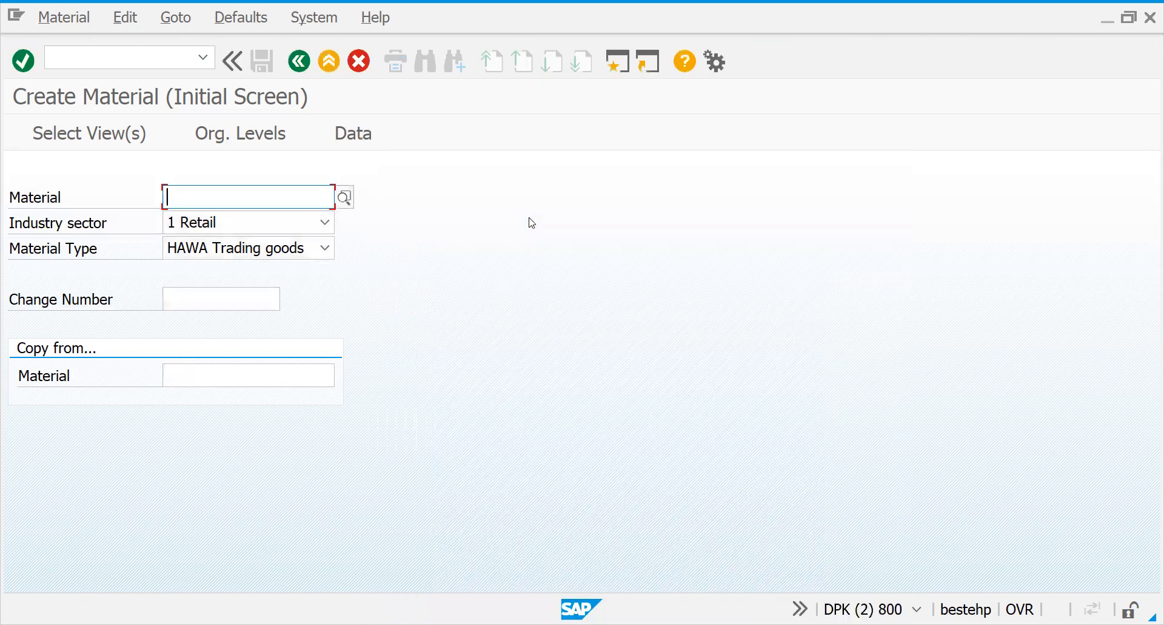
{"action": "key", "text": "Return"}
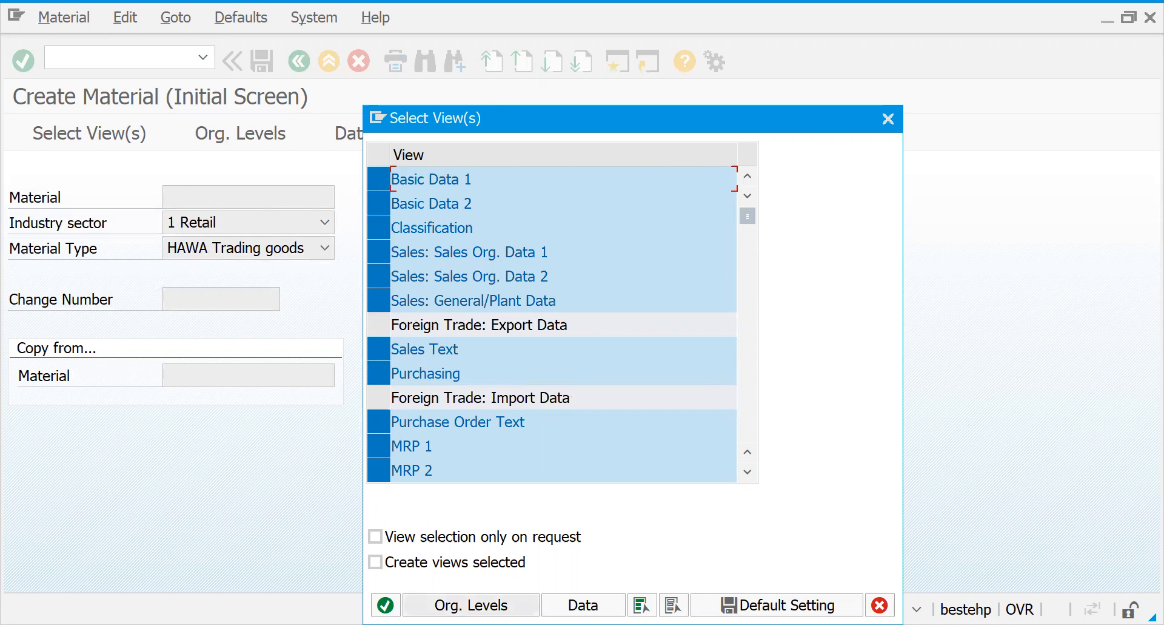
In the organizational levels, enter plant GSF1 and try SA as the storage location.
{"action": "left_click", "coordinate": [471, 605]}
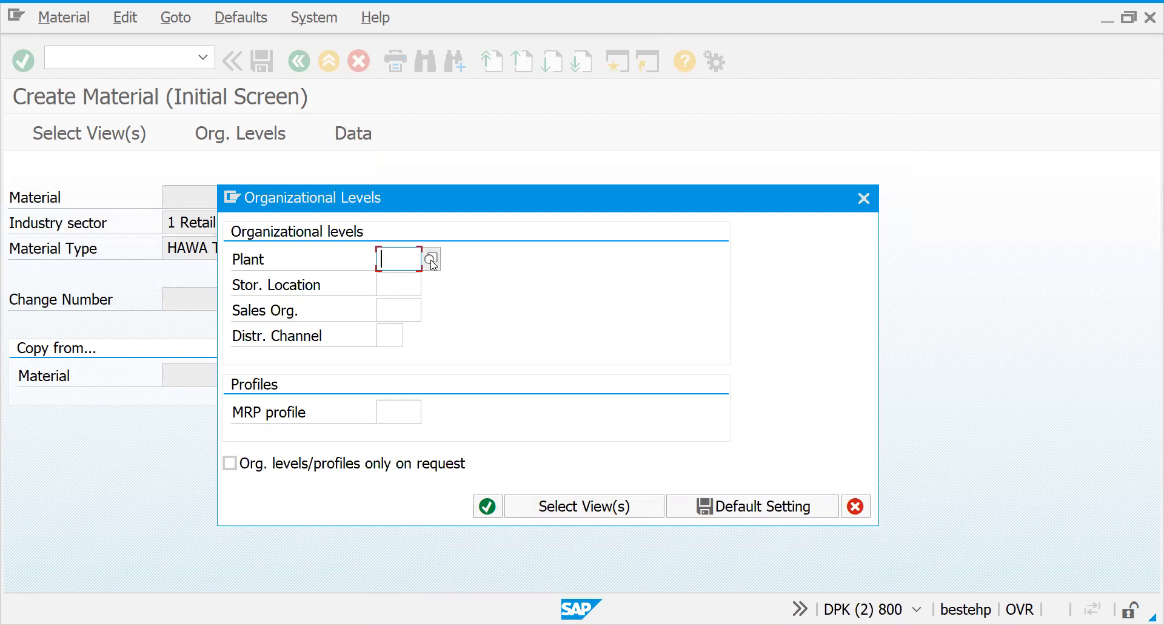
{"action": "type", "text": "GS"}
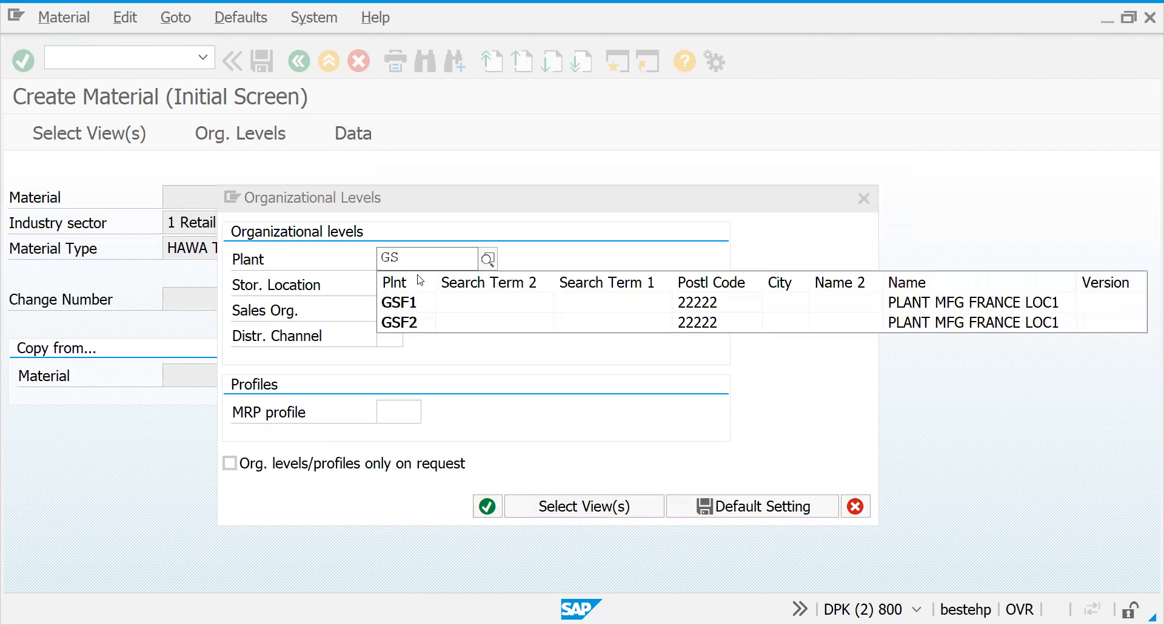
{"action": "left_click", "coordinate": [396, 305]}
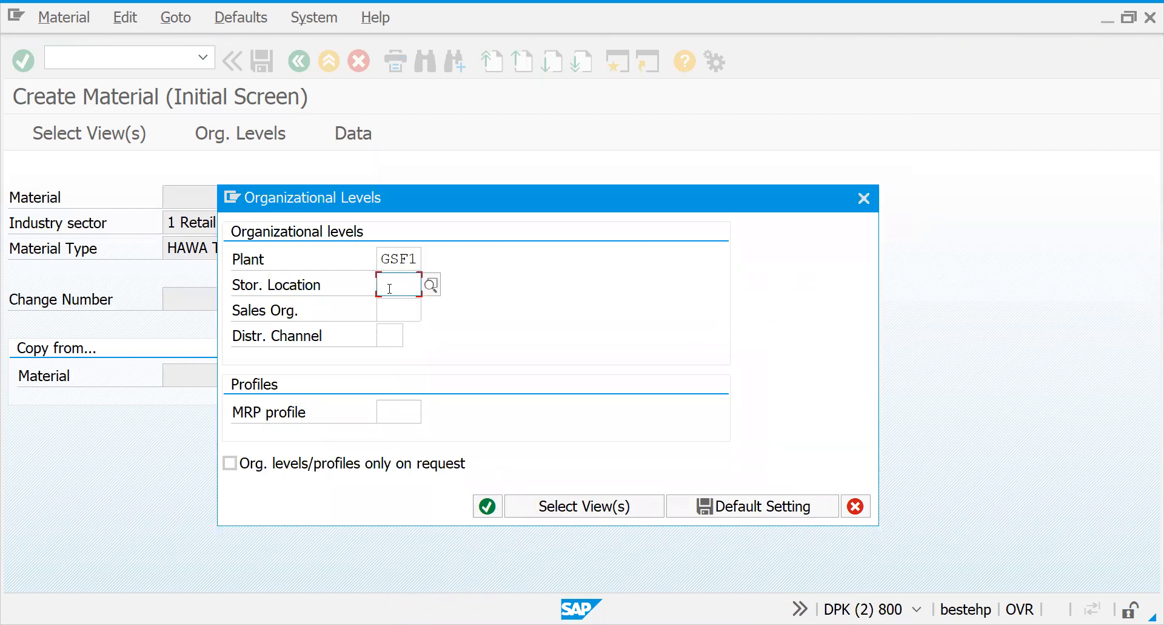
{"action": "type", "text": "SA"}
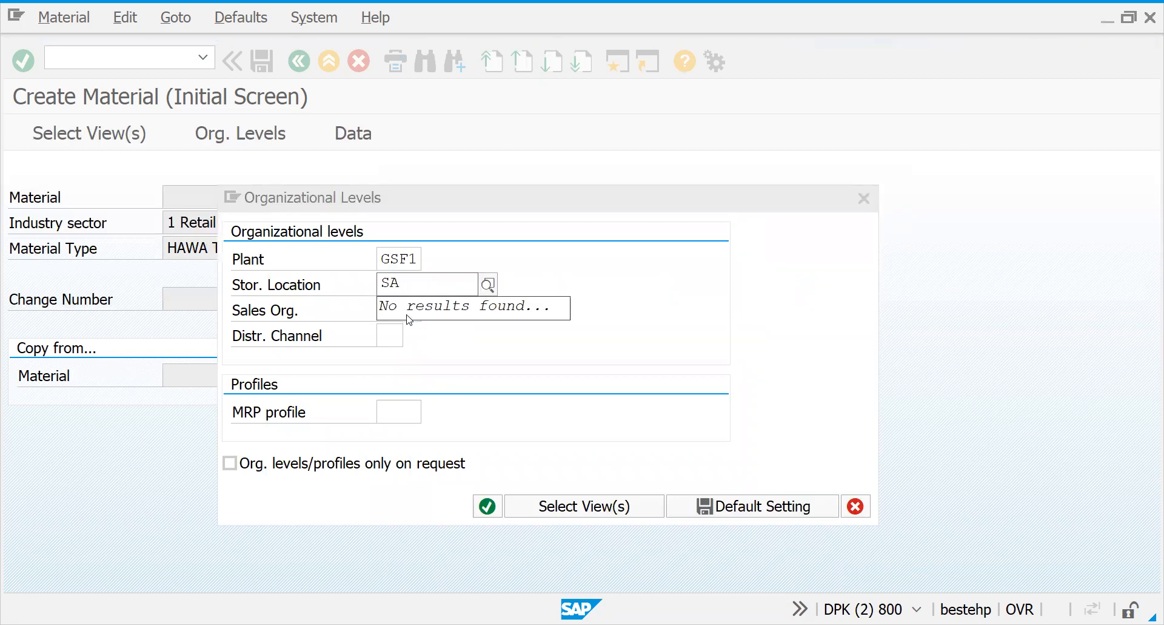
{"action": "key", "text": "BackSpace"}
{"action": "key", "text": "BackSpace"}
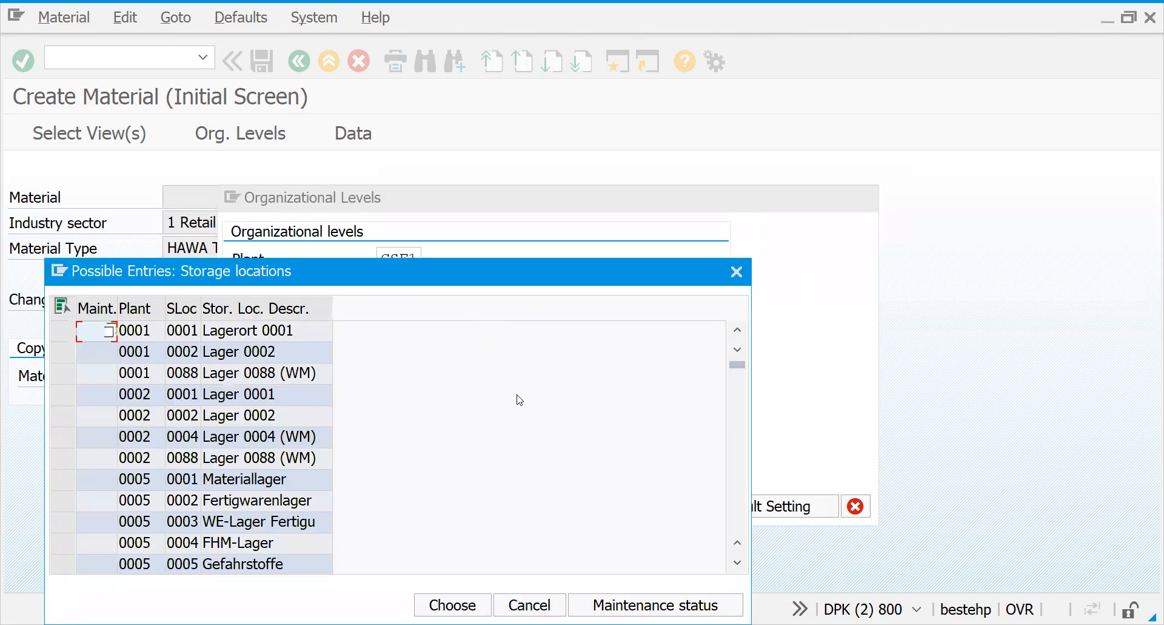
Look through the list of possible storage locations for entries belonging to plant GSF1, then close the list.
{"action": "left_click", "coordinate": [743, 367]}
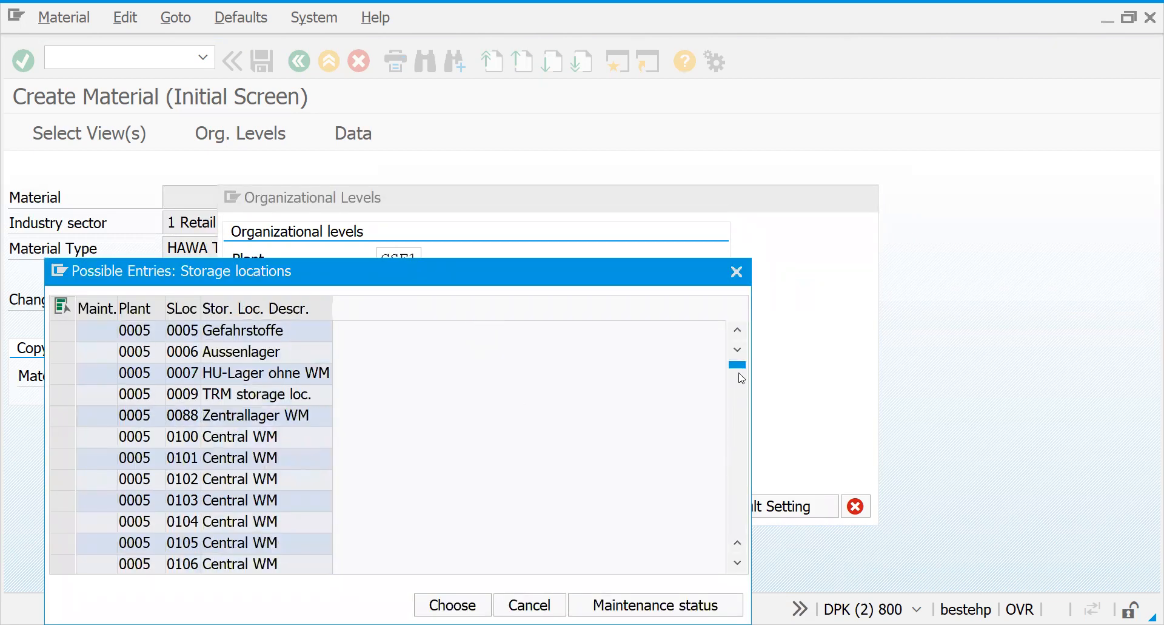
{"action": "left_click_drag", "start_coordinate": [741, 367], "coordinate": [736, 489]}
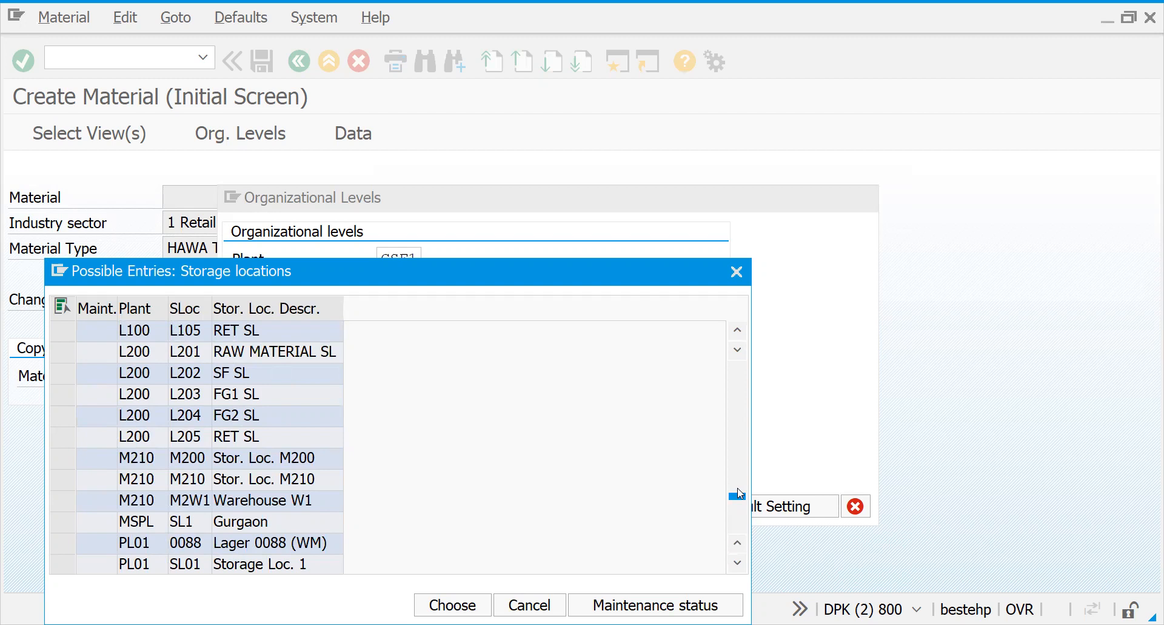
{"action": "left_click", "coordinate": [737, 489]}
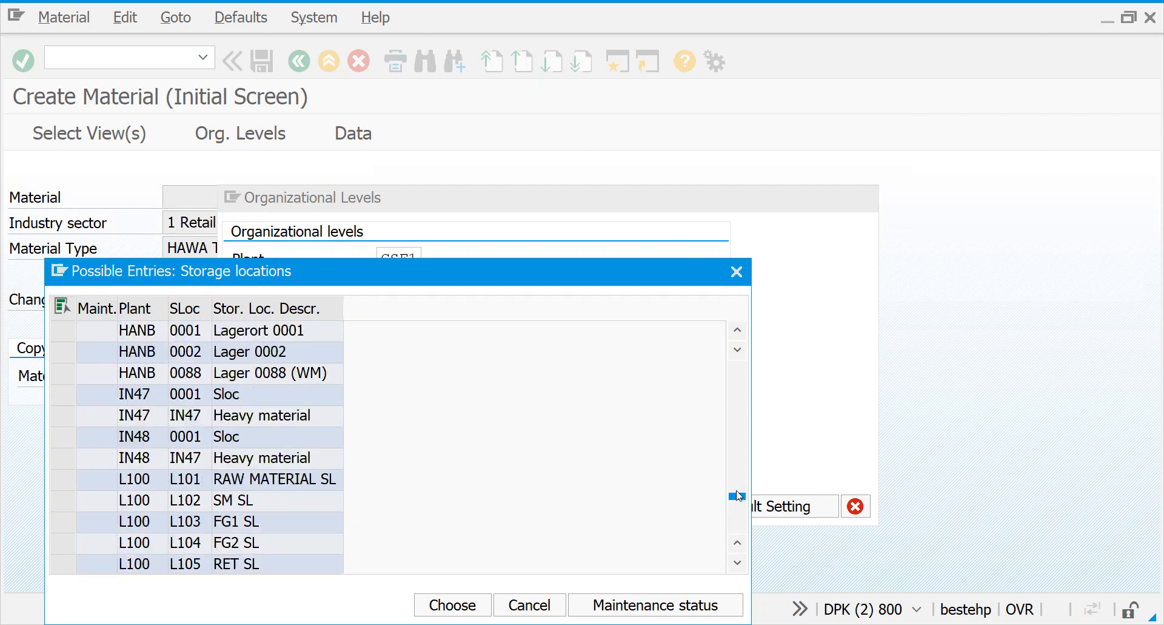
{"action": "left_click", "coordinate": [738, 493]}
{"action": "left_click", "coordinate": [736, 489]}
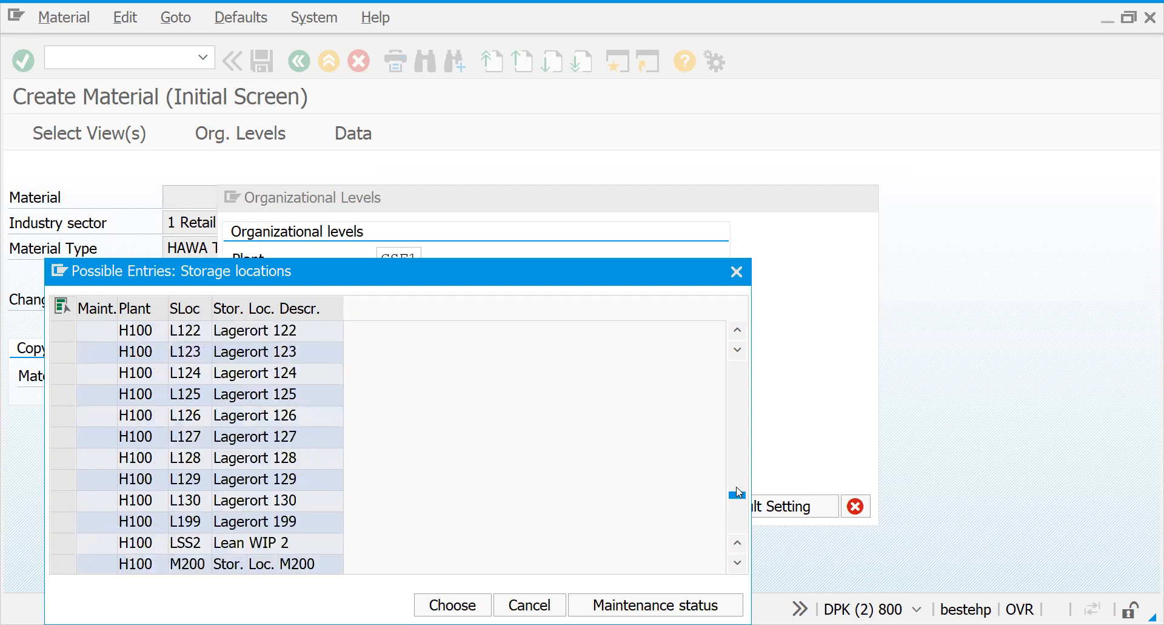
{"action": "left_click", "coordinate": [738, 485]}
{"action": "left_click", "coordinate": [737, 485]}
{"action": "left_click", "coordinate": [737, 485]}
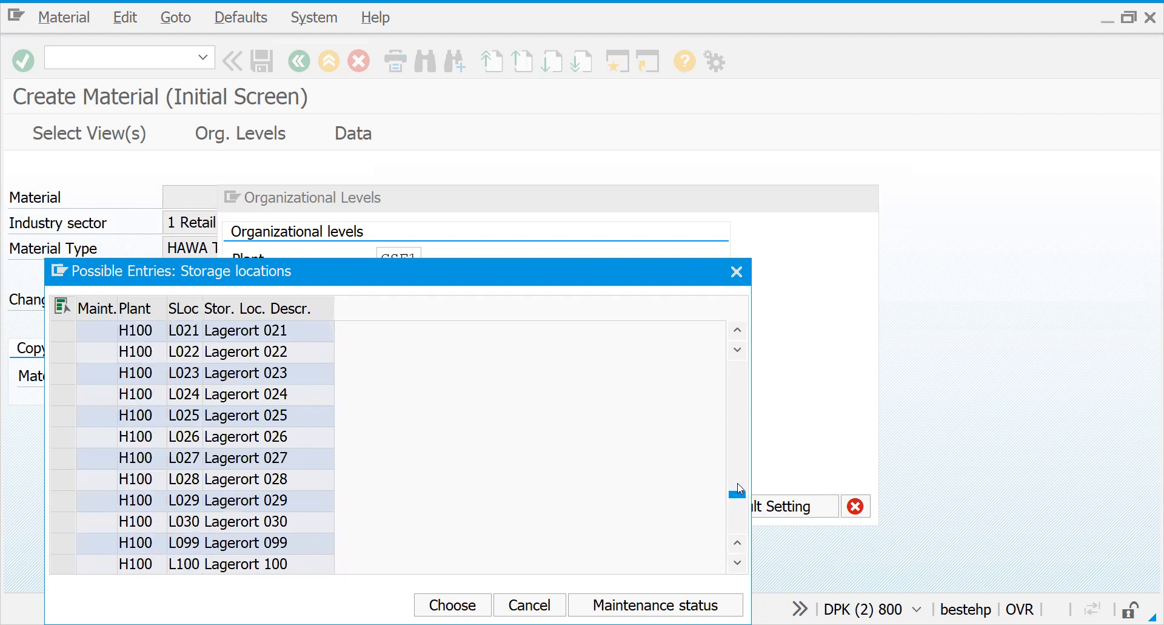
{"action": "left_click", "coordinate": [737, 485]}
{"action": "left_click", "coordinate": [738, 489]}
{"action": "left_click", "coordinate": [738, 489]}
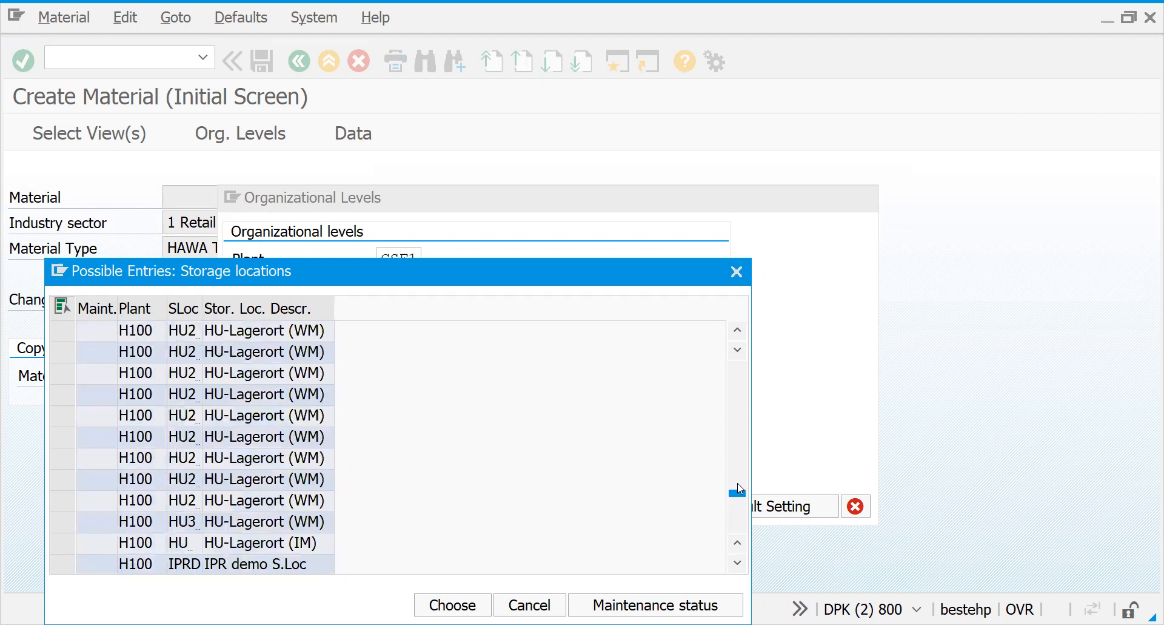
{"action": "left_click", "coordinate": [738, 488]}
{"action": "left_click", "coordinate": [738, 488]}
{"action": "left_click", "coordinate": [738, 487]}
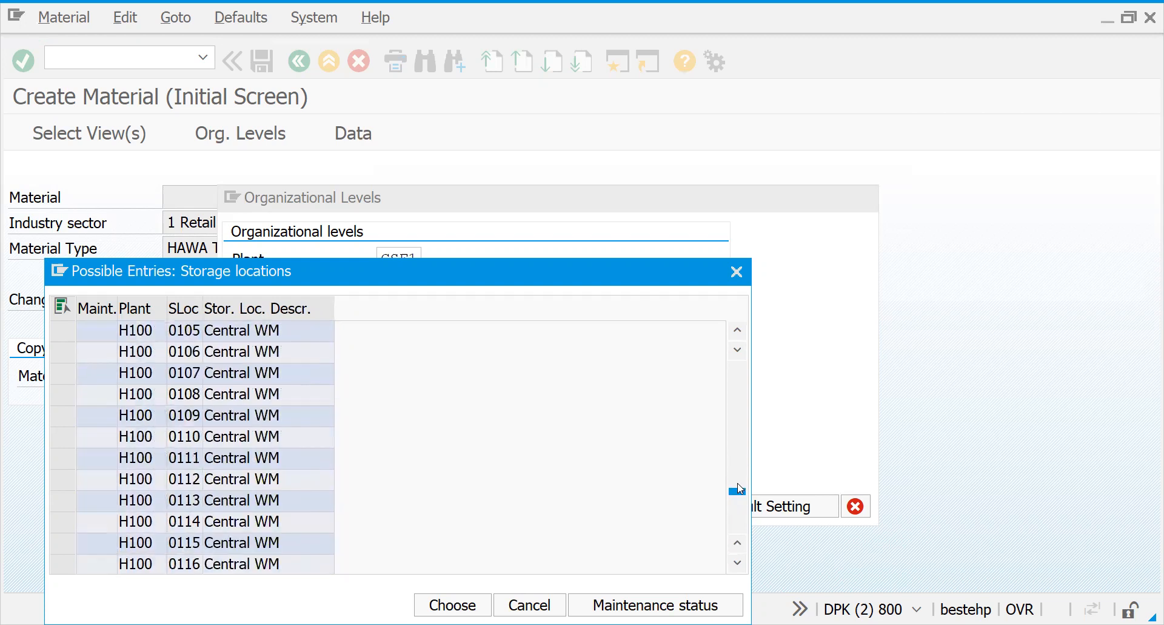
{"action": "left_click", "coordinate": [739, 479]}
{"action": "left_click", "coordinate": [739, 479]}
{"action": "left_click", "coordinate": [738, 479]}
{"action": "left_click", "coordinate": [739, 479]}
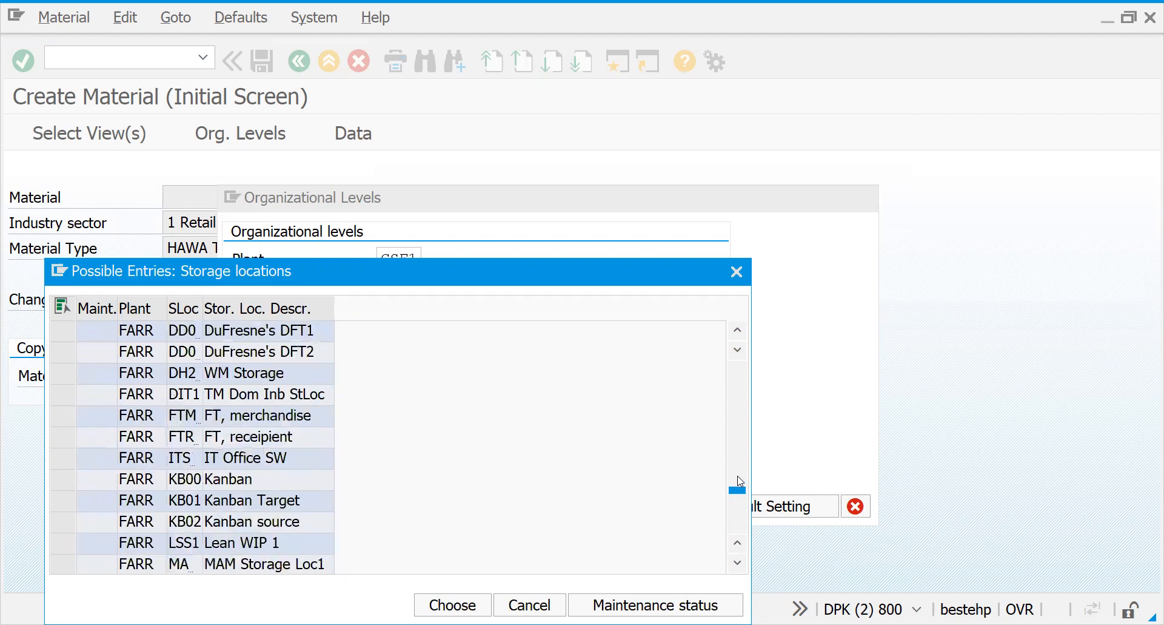
{"action": "left_click", "coordinate": [743, 476]}
{"action": "left_click", "coordinate": [743, 476]}
{"action": "left_click", "coordinate": [744, 471]}
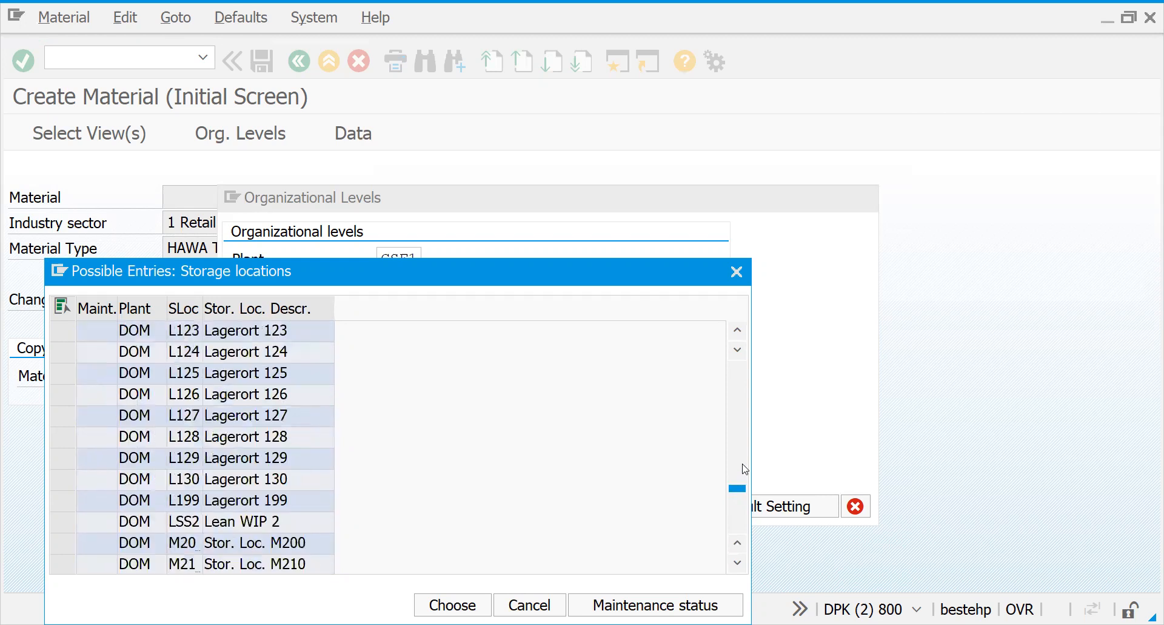
{"action": "left_click", "coordinate": [745, 468]}
{"action": "left_click", "coordinate": [745, 468]}
{"action": "left_click", "coordinate": [744, 469]}
{"action": "left_click", "coordinate": [744, 468]}
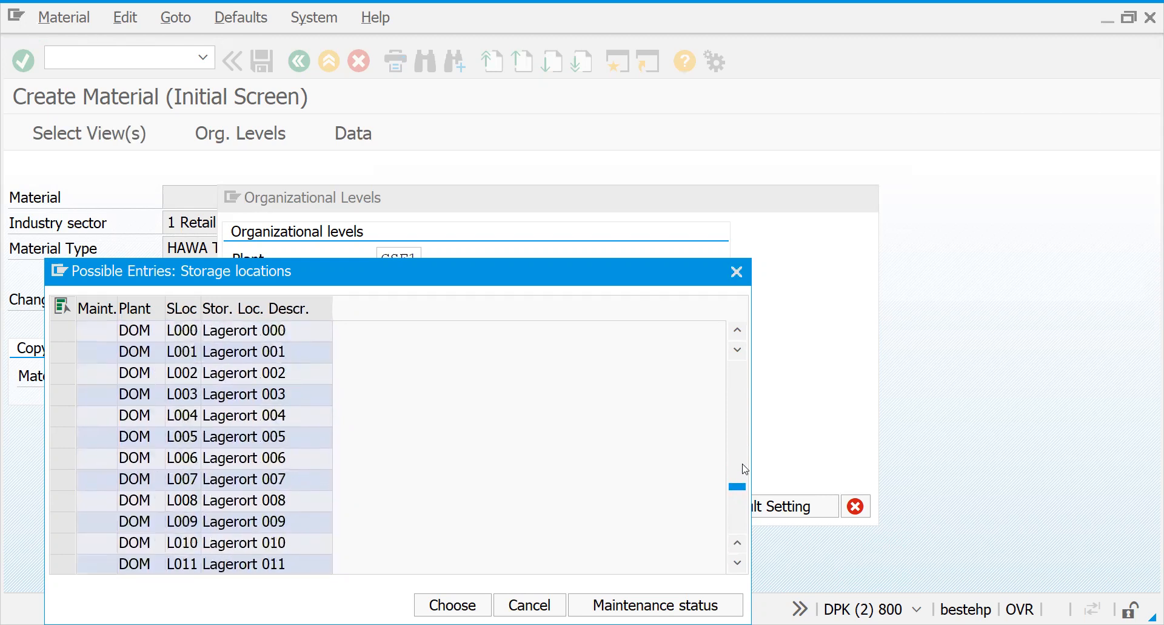
{"action": "left_click", "coordinate": [736, 272]}
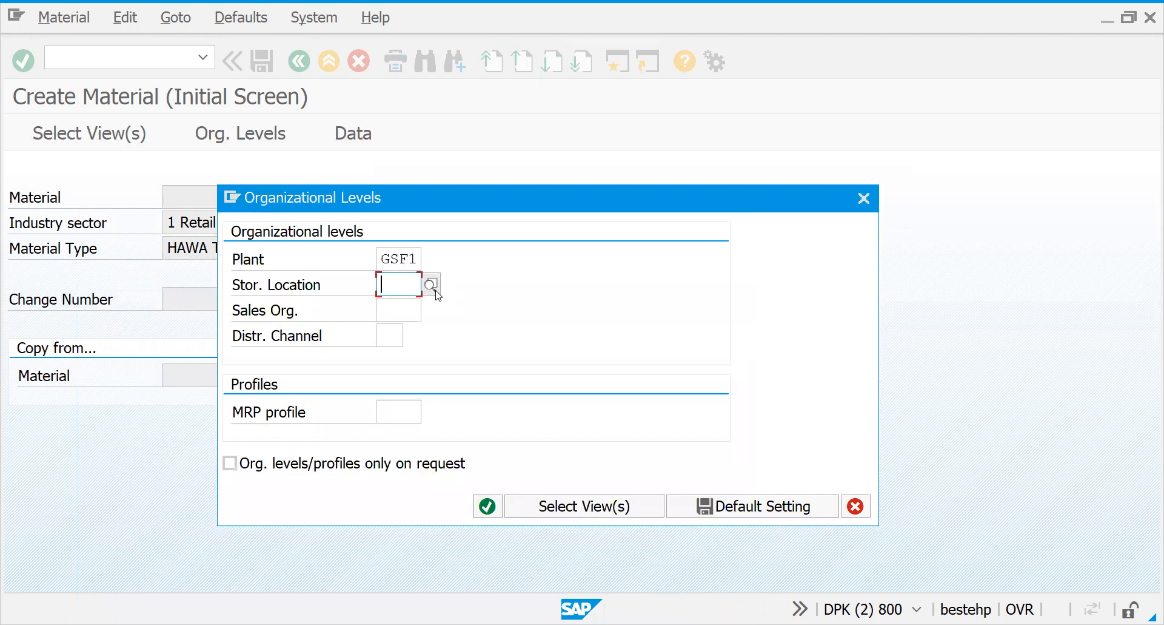
Try SALE as the storage location, clear it and cancel the organizational levels.
{"action": "type", "text": "SALE"}
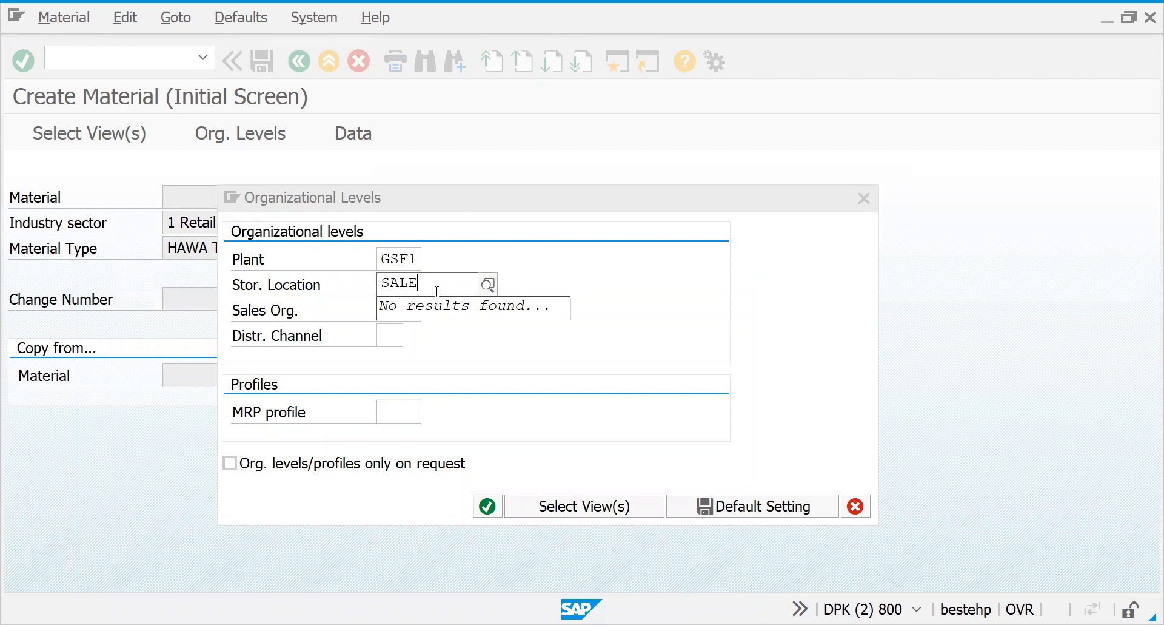
{"action": "key", "text": "BackSpace"}
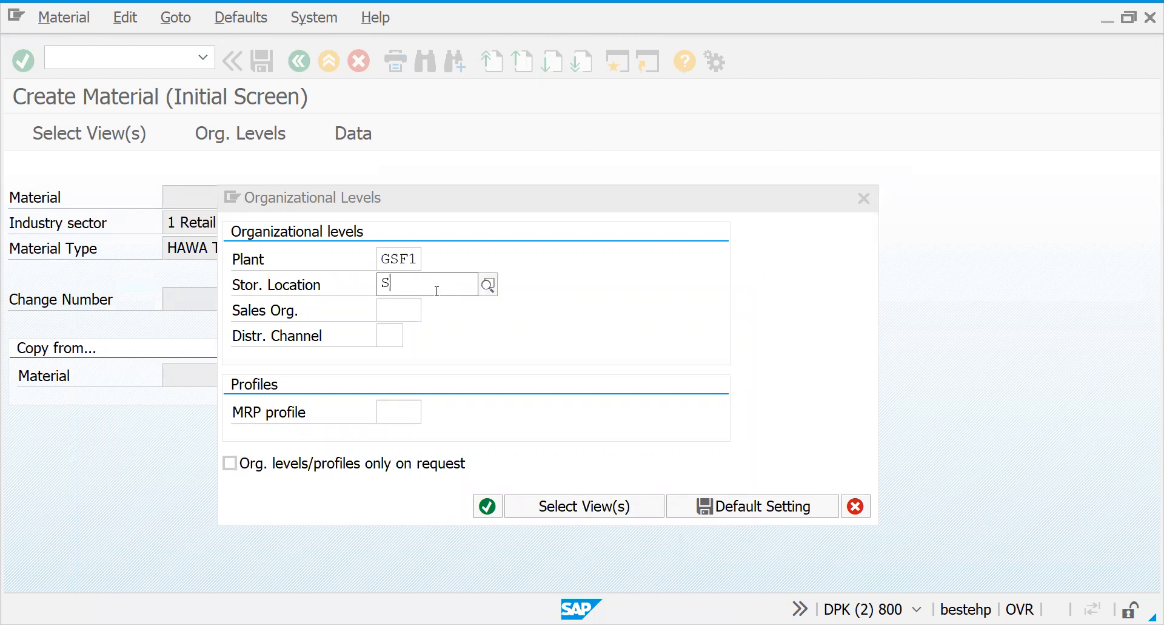
{"action": "key", "text": "BackSpace"}
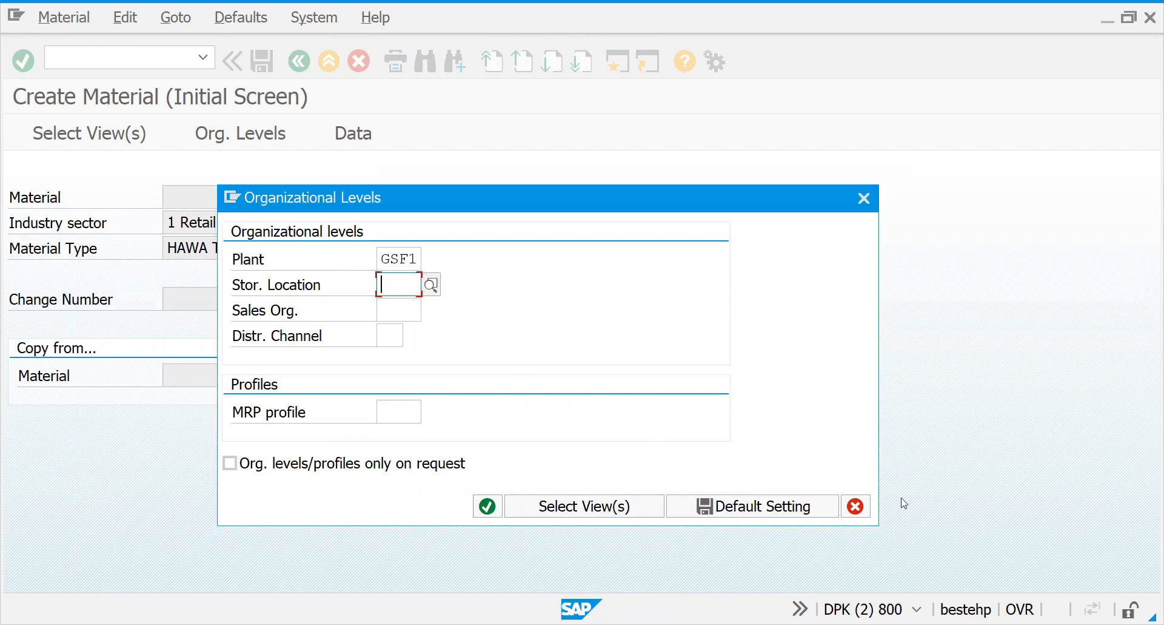
{"action": "left_click", "coordinate": [856, 508]}
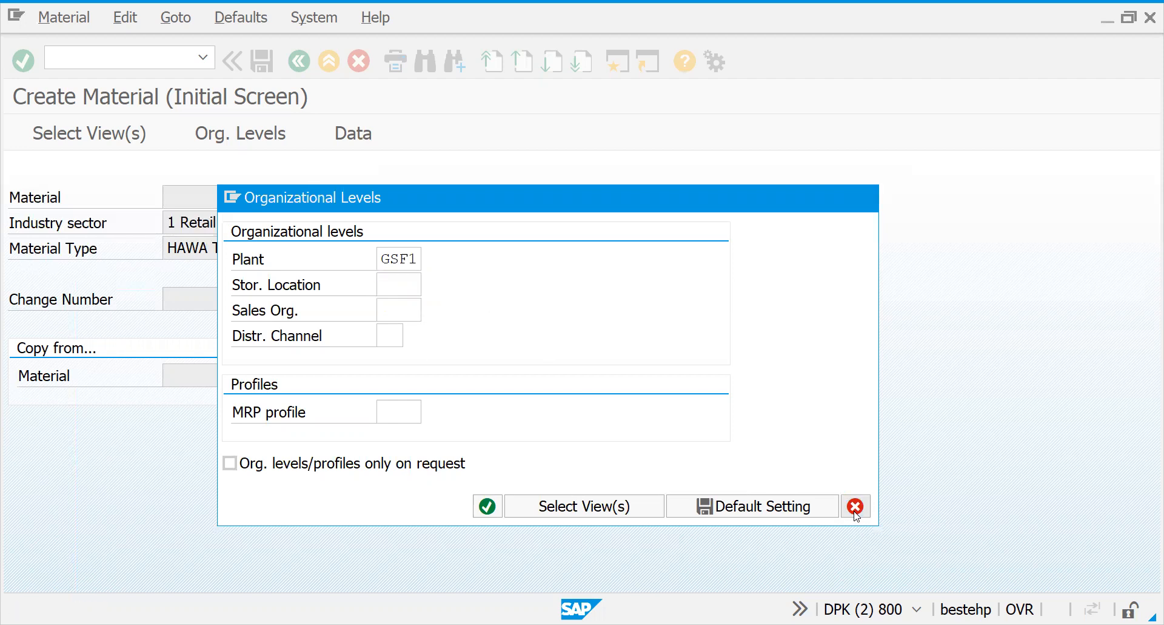
Switch to the COURSE workbook in Excel, review the organizational units on the DEFINTION and ASSIGNMENTS sheets, and return to SAP.
{"action": "left_click", "coordinate": [170, 58]}
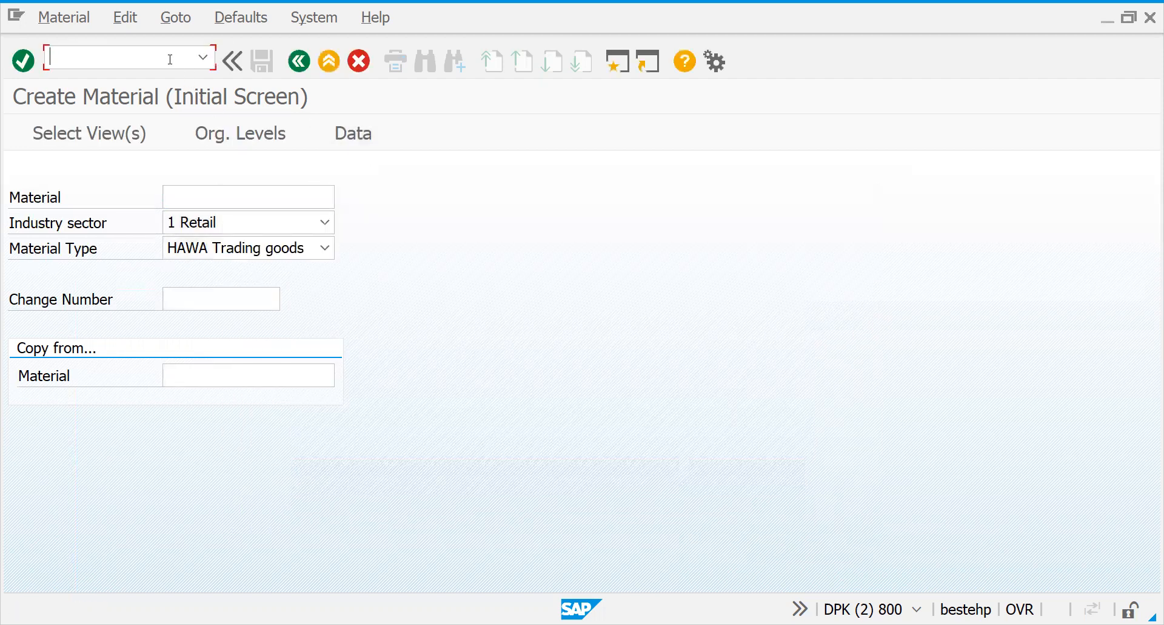
{"action": "left_click", "coordinate": [745, 98]}
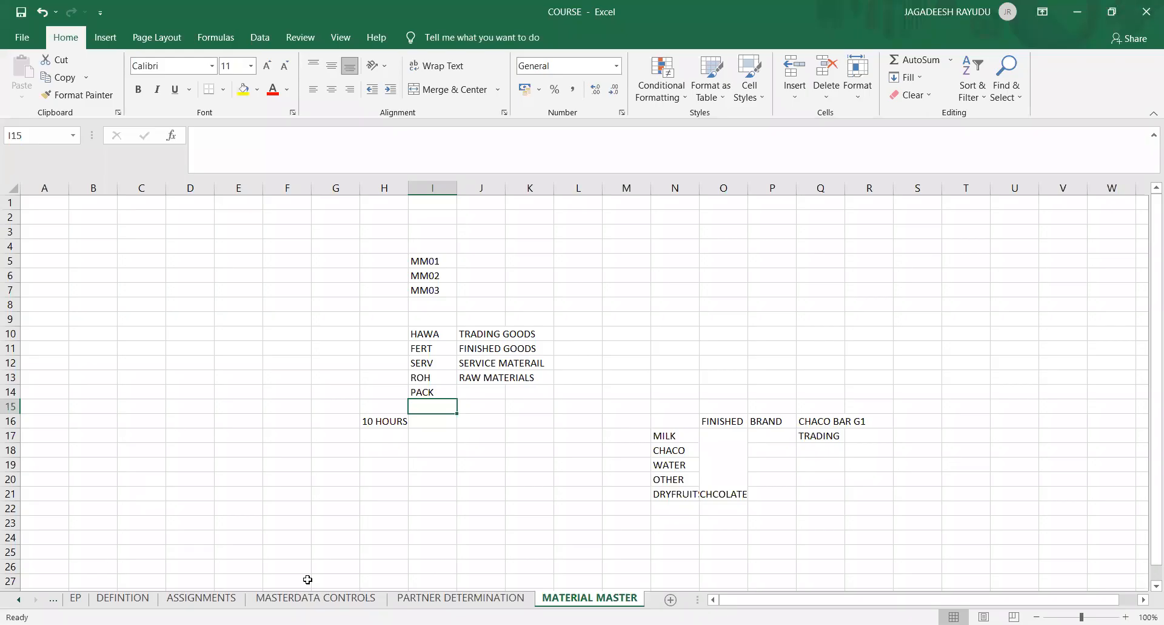
{"action": "left_click", "coordinate": [107, 603]}
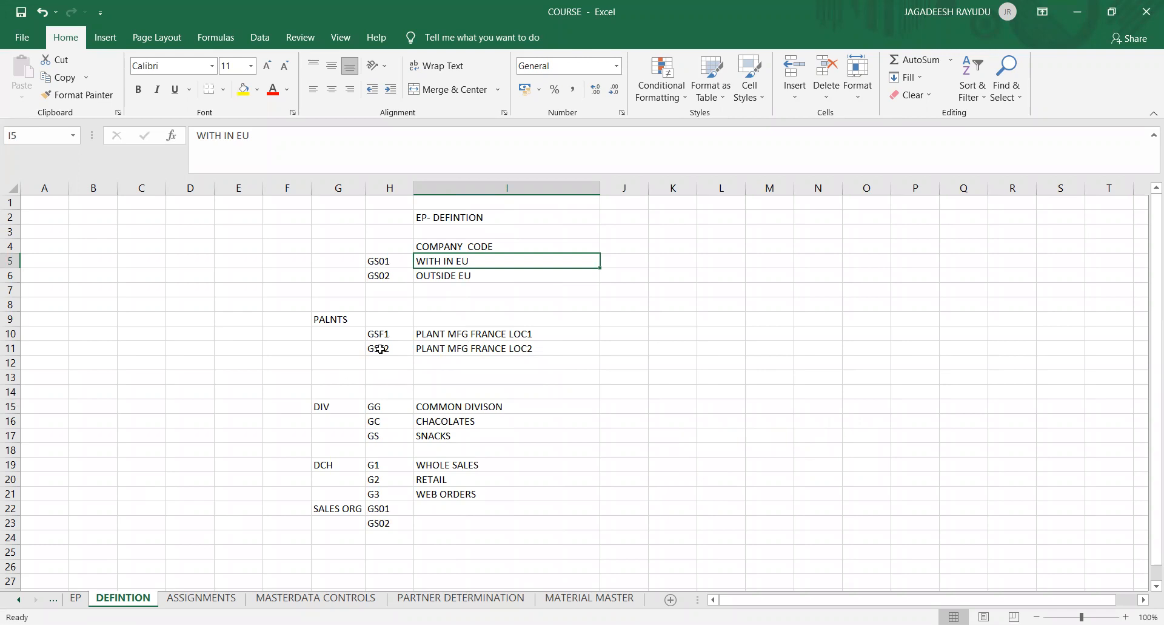
{"action": "left_click", "coordinate": [210, 600]}
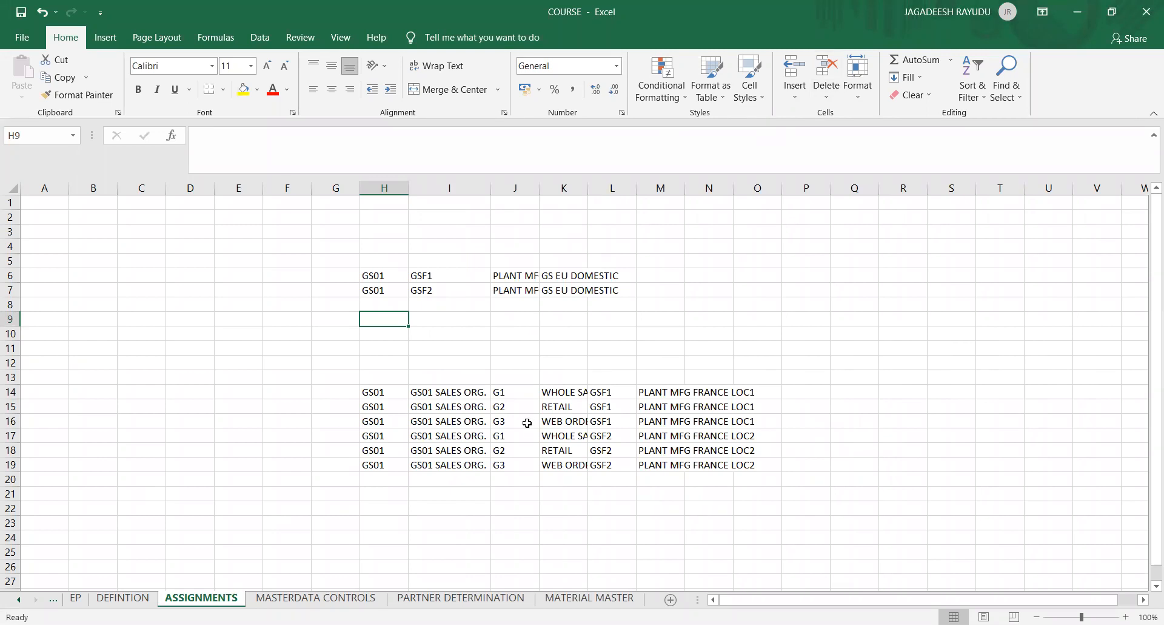
{"action": "left_click", "coordinate": [923, 13]}
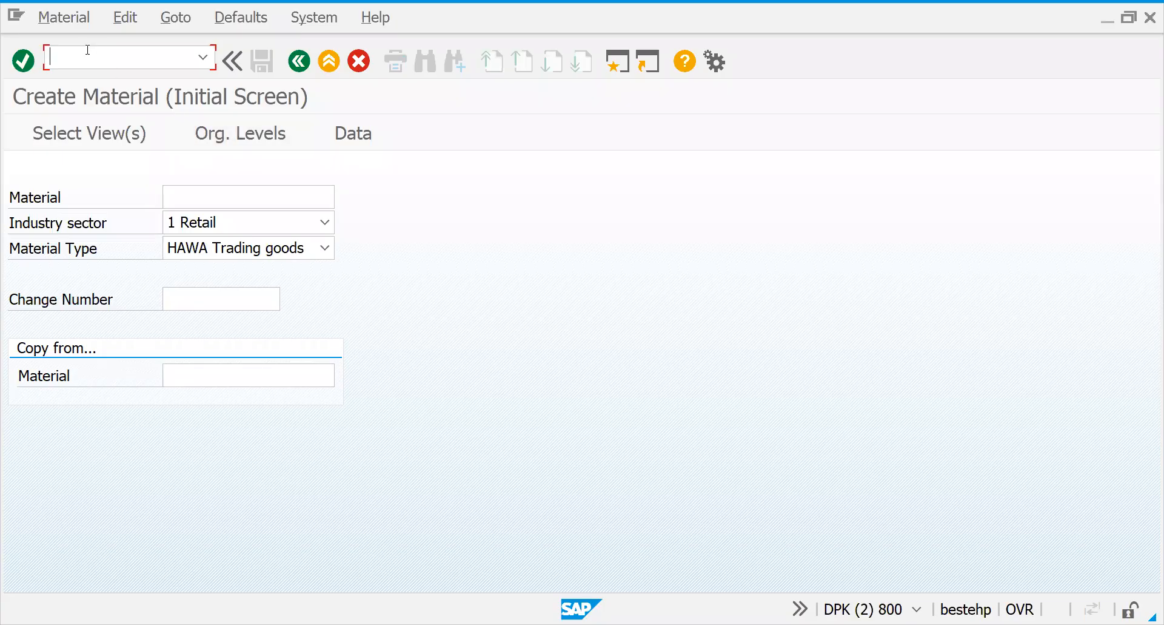
Open the Implementation Guide with /NSPRO and expand Enterprise Structure > Definition to show the Logistics - General and Materials Management activities.
{"action": "type", "text": "/NSPRO"}
{"action": "key", "text": "Return"}
{"action": "left_click", "coordinate": [138, 145]}
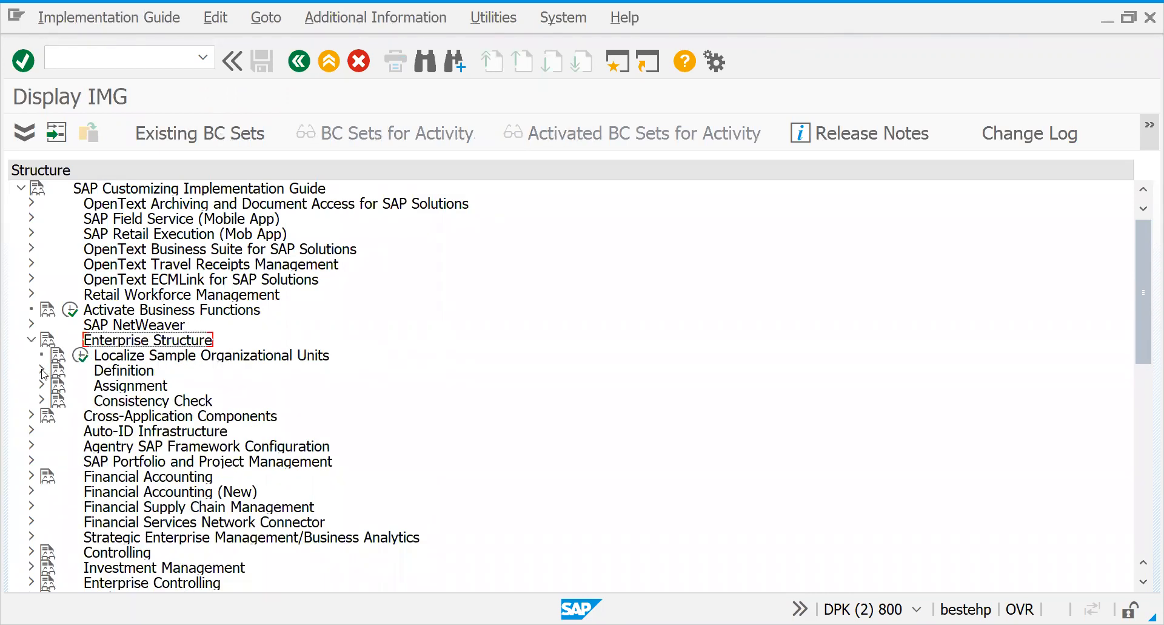
{"action": "left_click", "coordinate": [42, 370]}
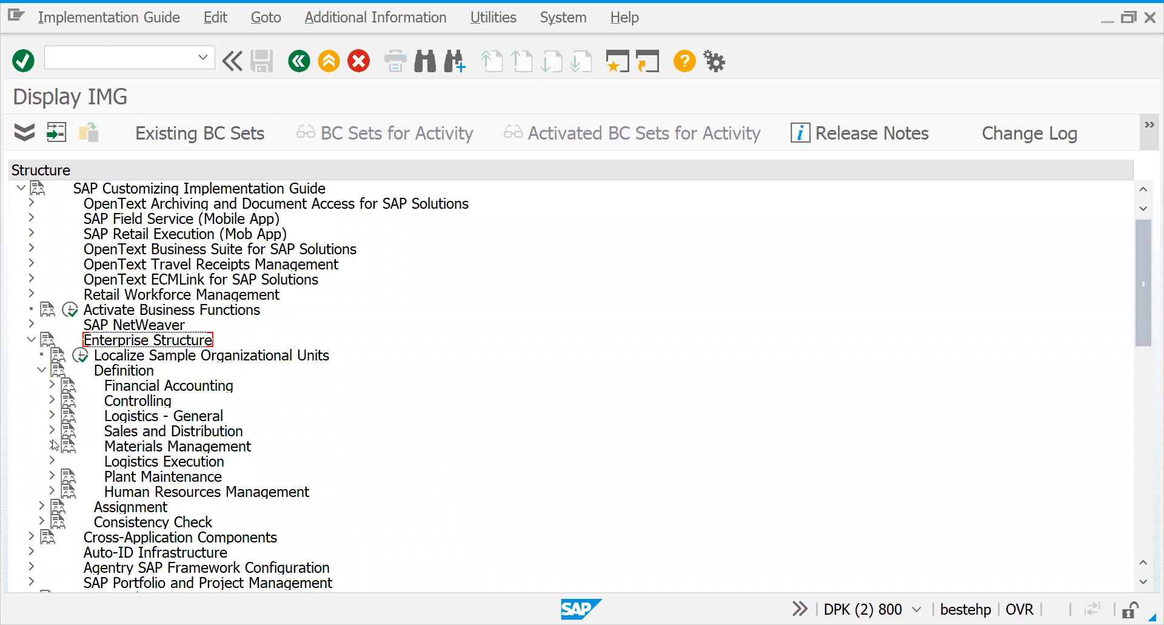
{"action": "left_click", "coordinate": [52, 415]}
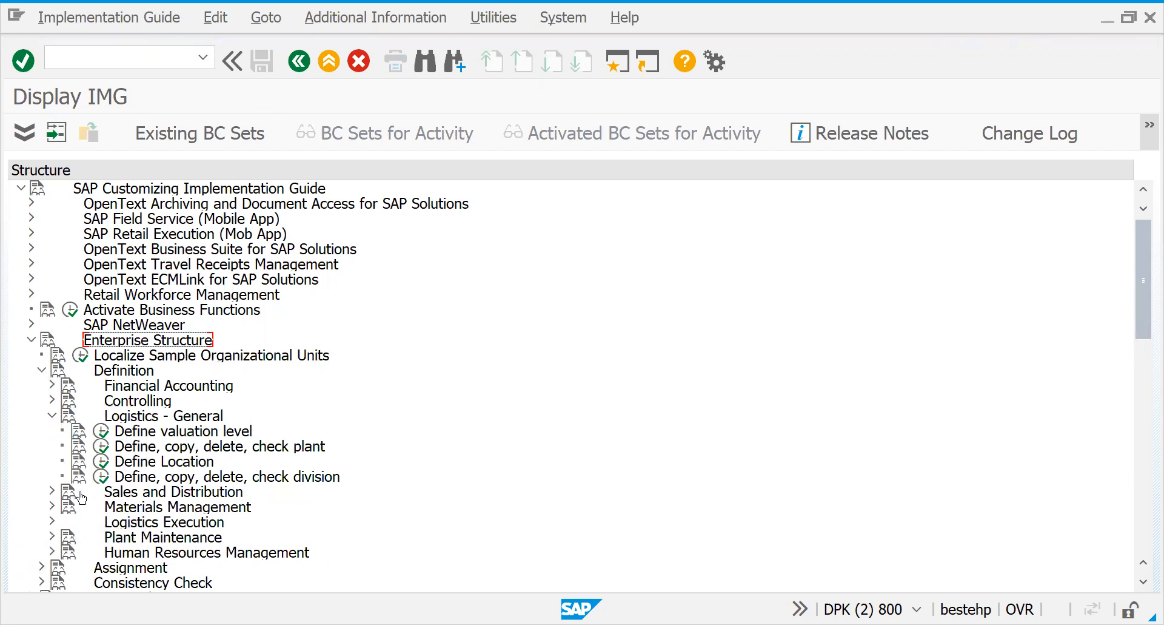
{"action": "left_click", "coordinate": [51, 507]}
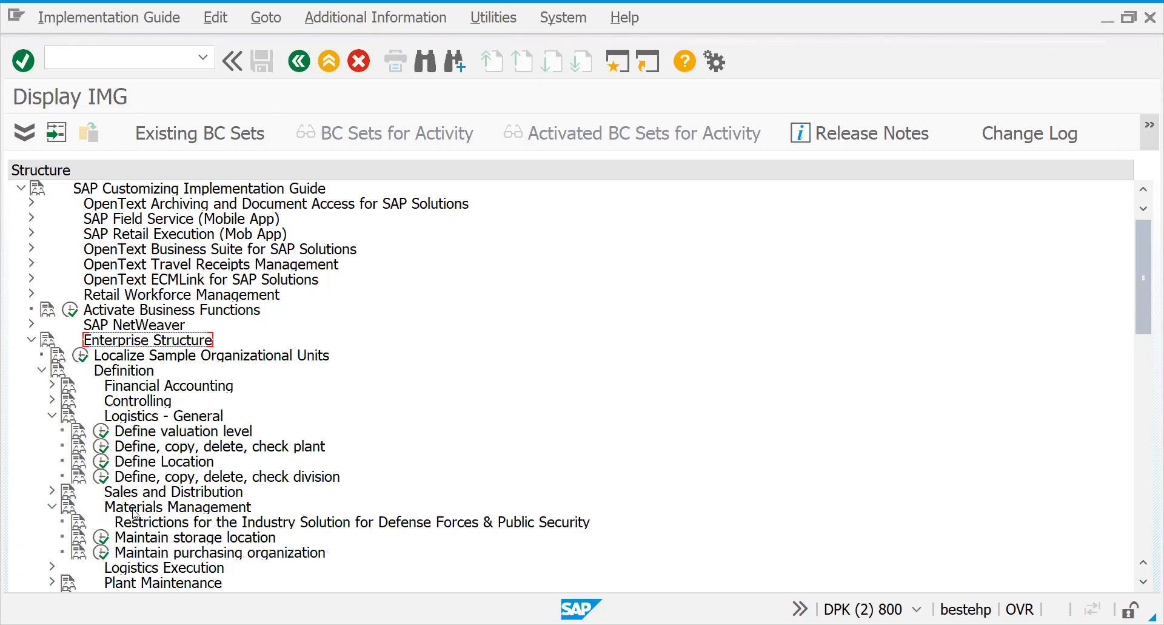
Run Maintain storage location for plant GSF1 to examine its storage location codes and descriptions.
{"action": "left_click", "coordinate": [104, 538]}
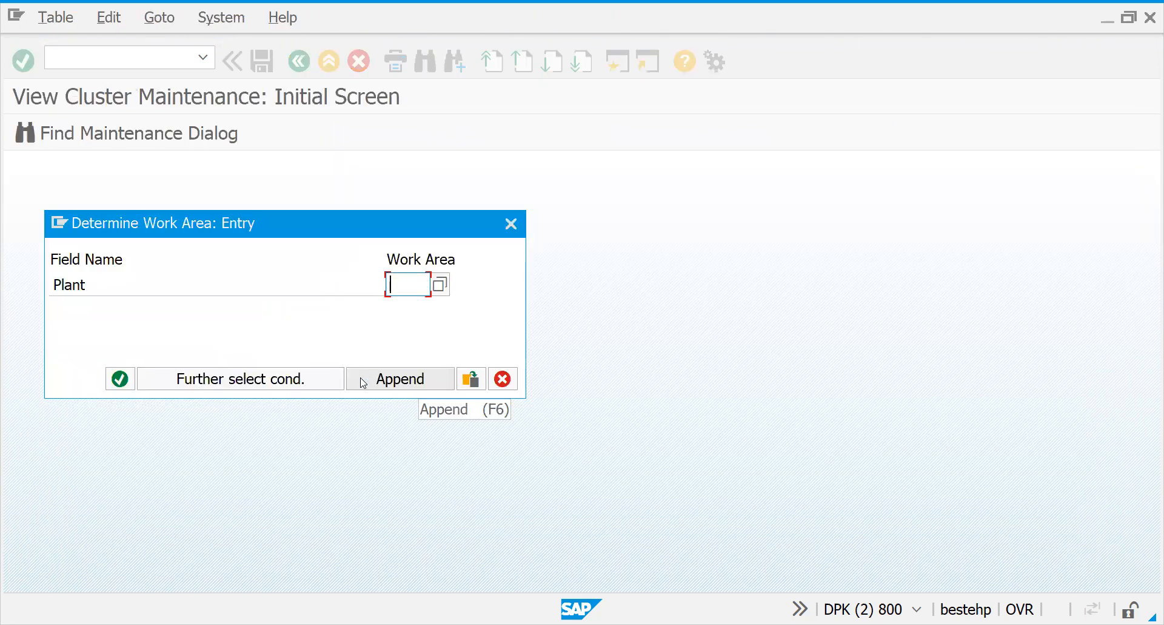
{"action": "type", "text": "GSF1"}
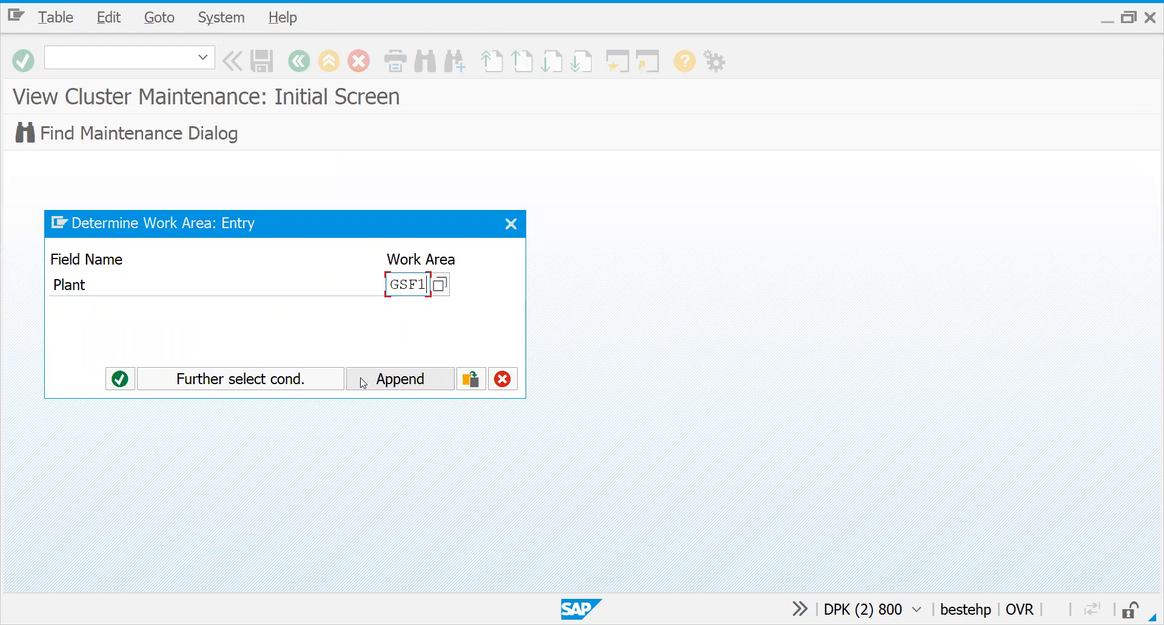
{"action": "key", "text": "Return"}
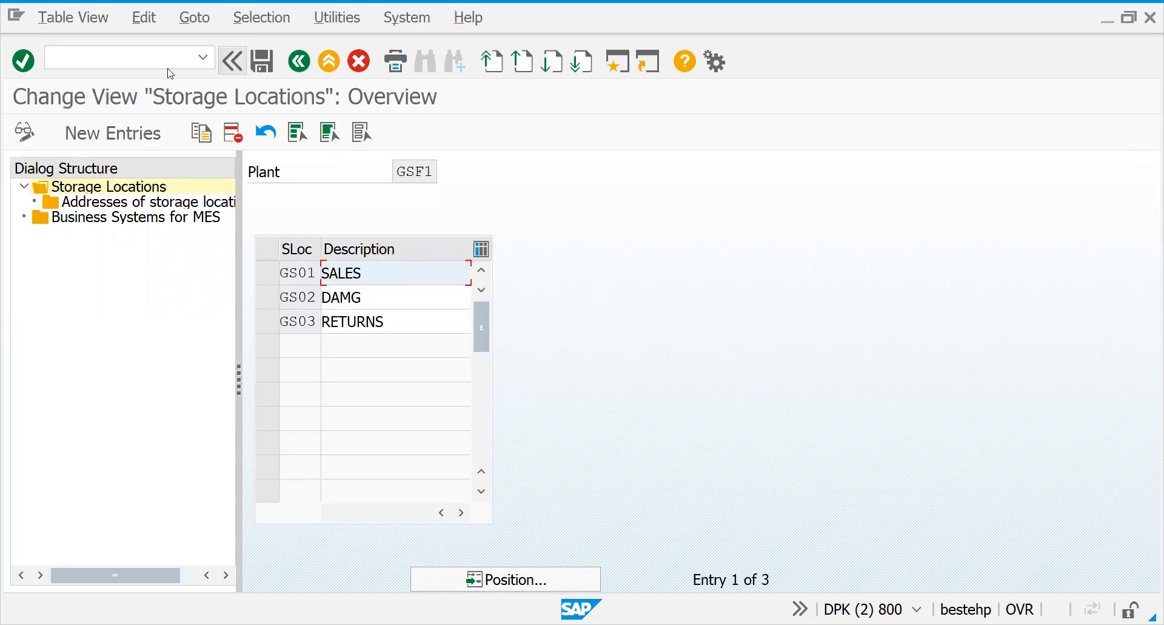
Start material creation in a new session with /OMM01 and open the organizational levels from the view selection.
{"action": "left_click", "coordinate": [130, 60]}
{"action": "type", "text": "/OMM01"}
{"action": "key", "text": "Return"}
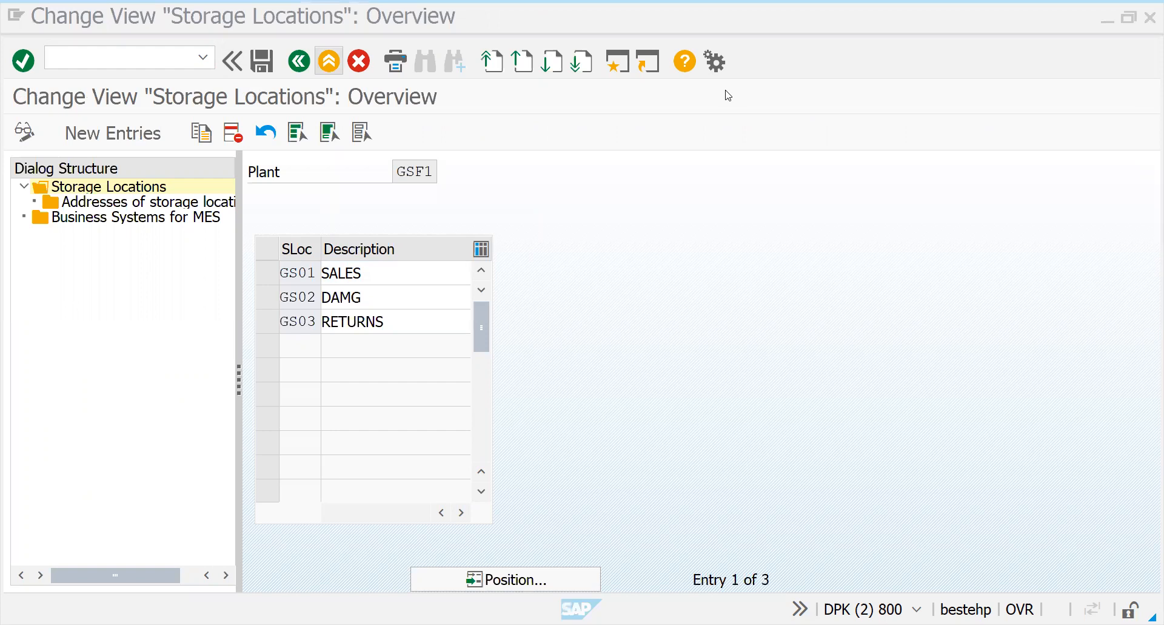
{"action": "left_click", "coordinate": [131, 142]}
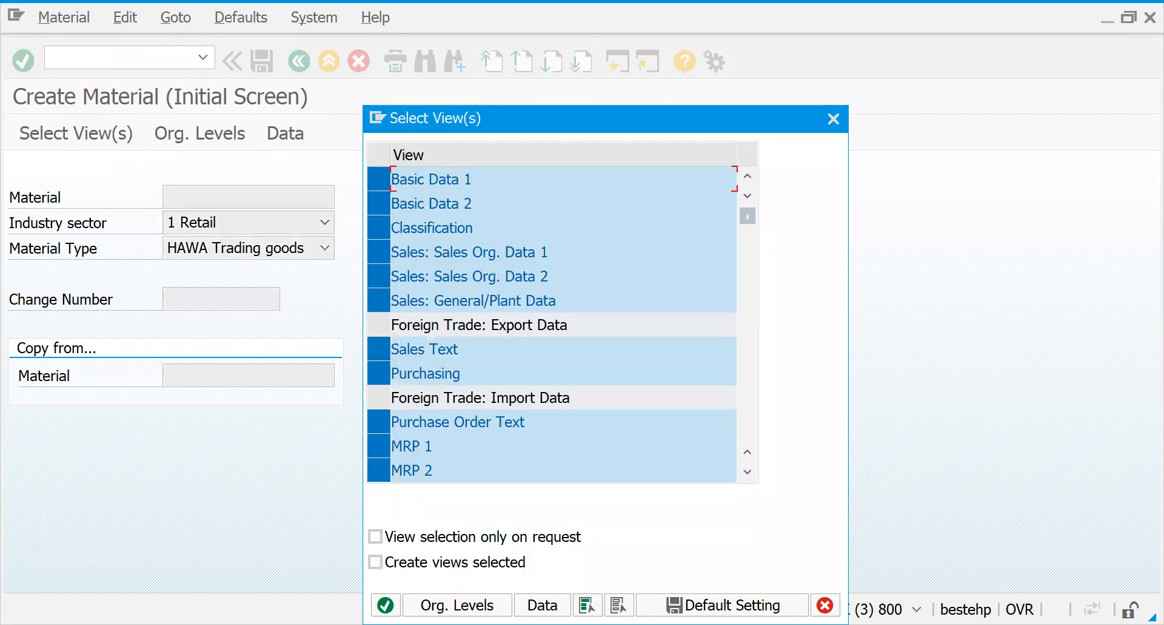
{"action": "left_click", "coordinate": [457, 605]}
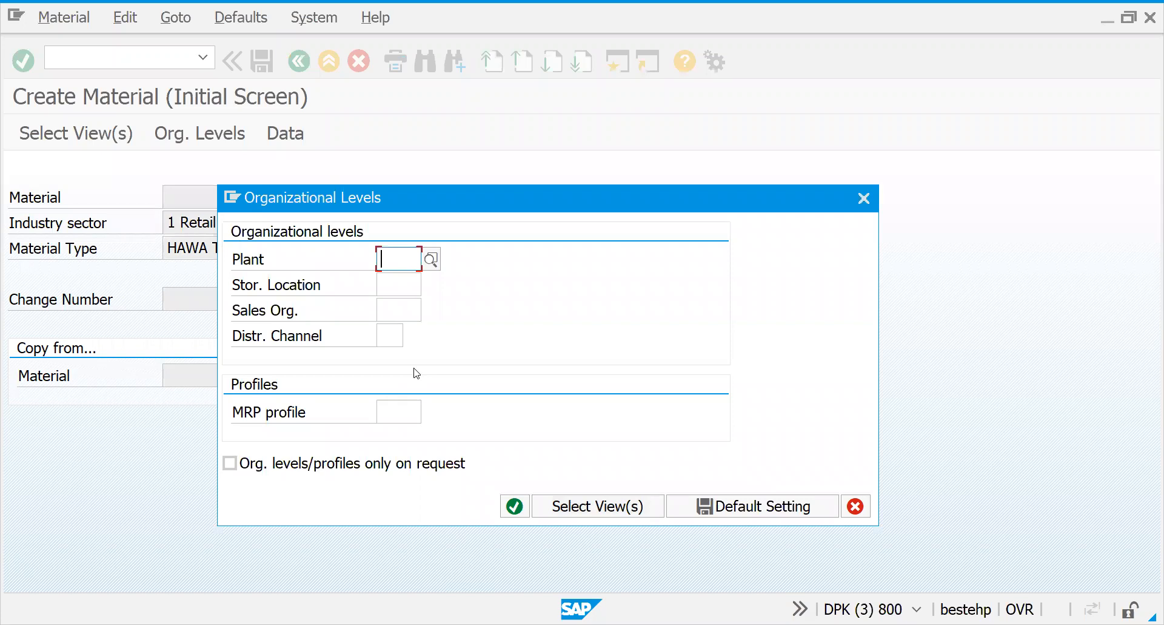
Set the organizational levels to plant GSF1 and storage location GS01 (SALES).
{"action": "type", "text": "G"}
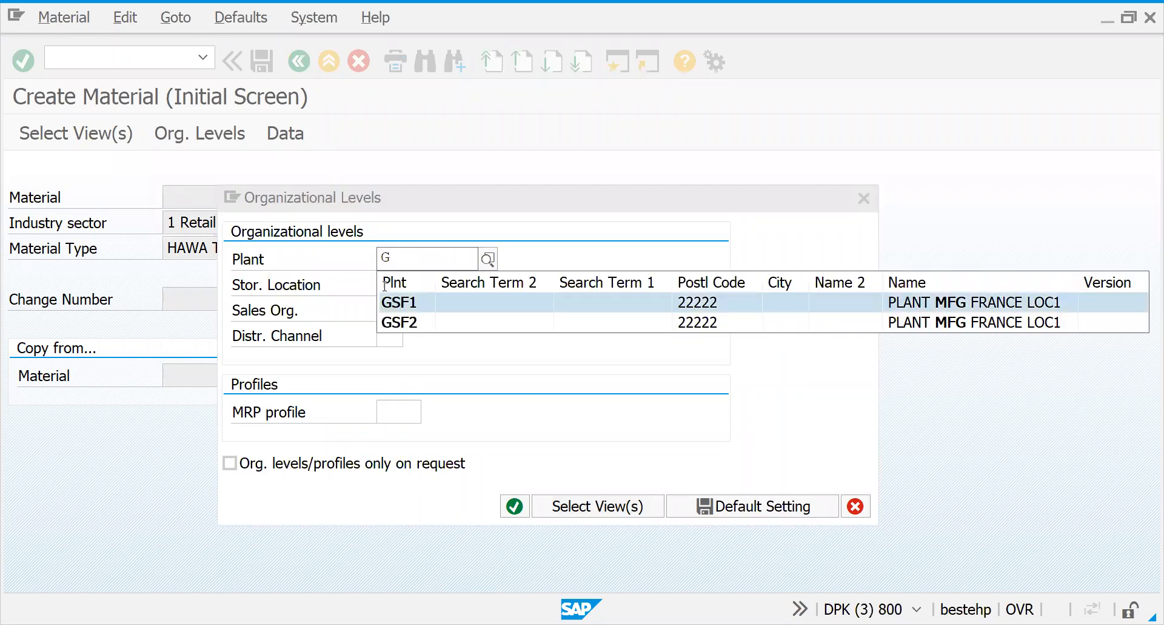
{"action": "key", "text": "Return"}
{"action": "type", "text": "GS"}
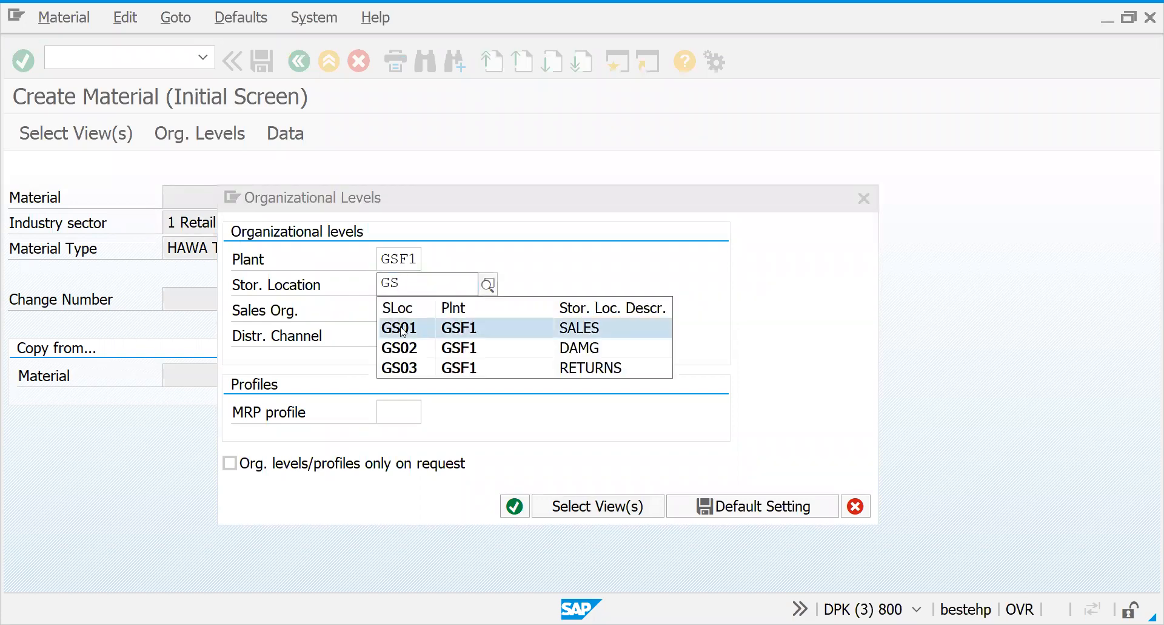
{"action": "left_click", "coordinate": [402, 330]}
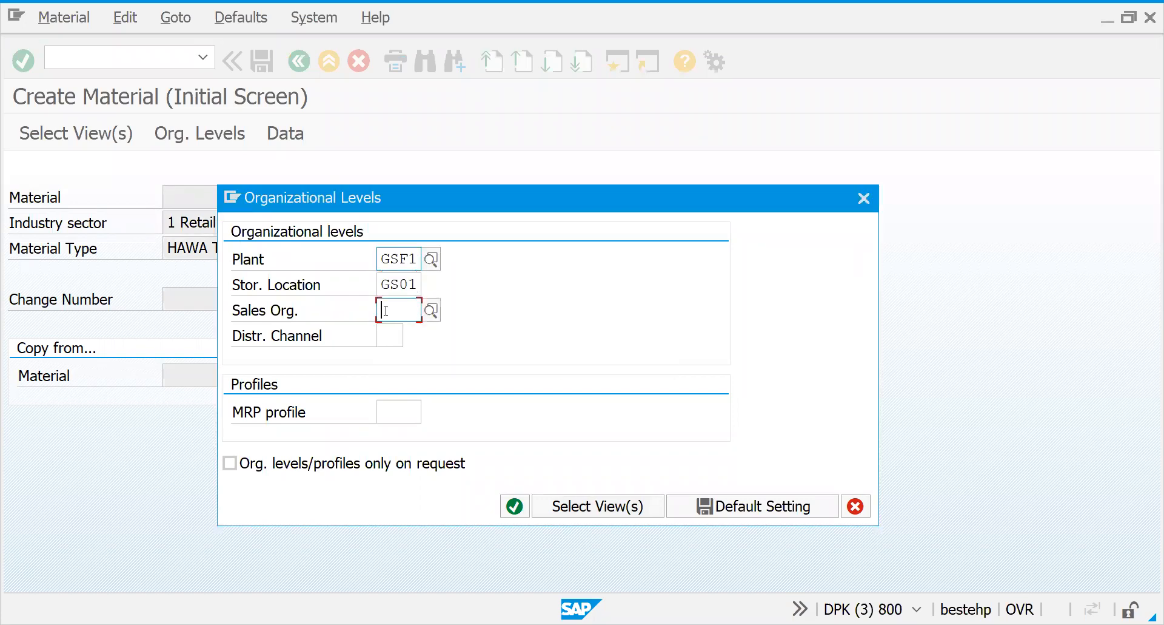
Set sales organization GS01 and distribution channel G1 (WHOLE SALES), and confirm the organizational levels to reach the material's basic data.
{"action": "type", "text": "GS01"}
{"action": "key", "text": "F4"}
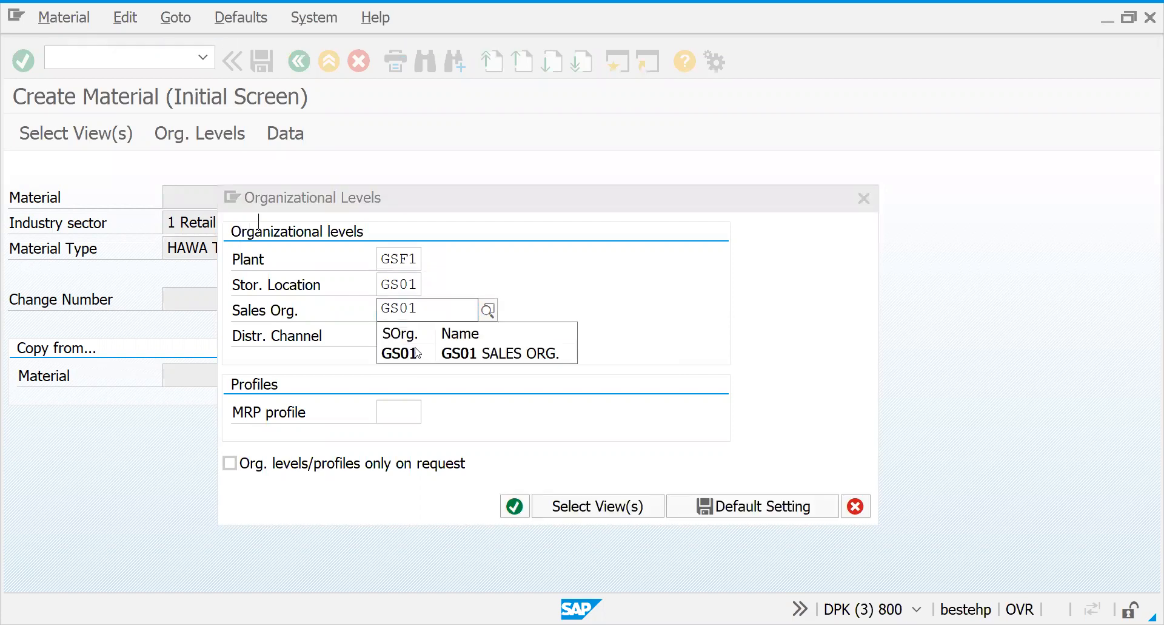
{"action": "left_click", "coordinate": [425, 358]}
{"action": "left_click", "coordinate": [388, 337]}
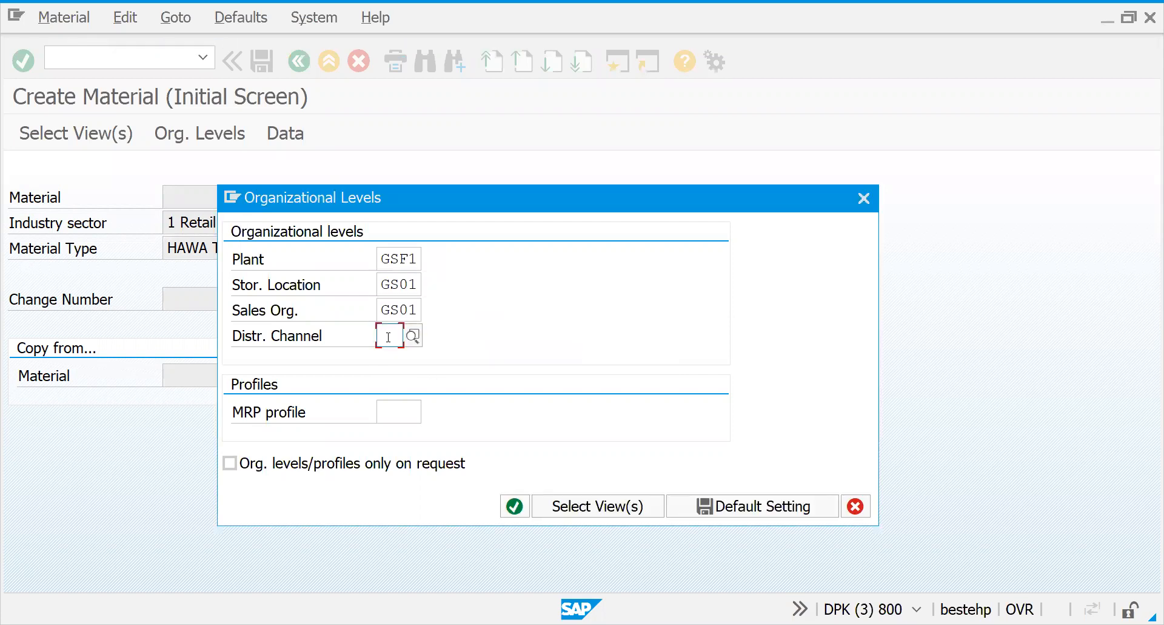
{"action": "type", "text": "G"}
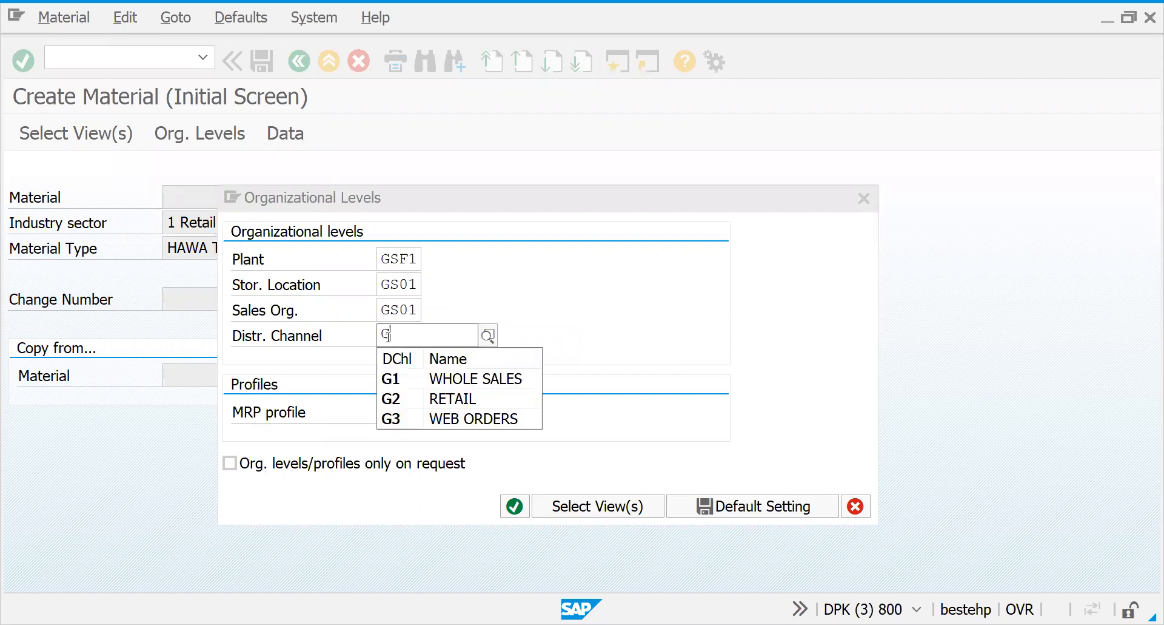
{"action": "left_click", "coordinate": [399, 380]}
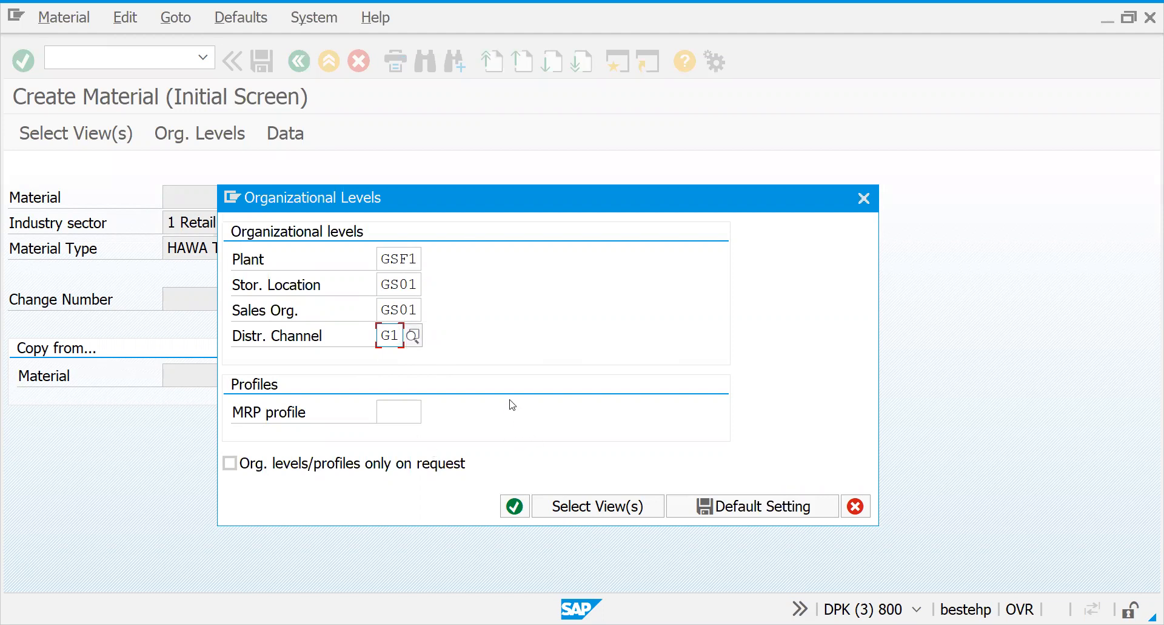
{"action": "left_click", "coordinate": [721, 499]}
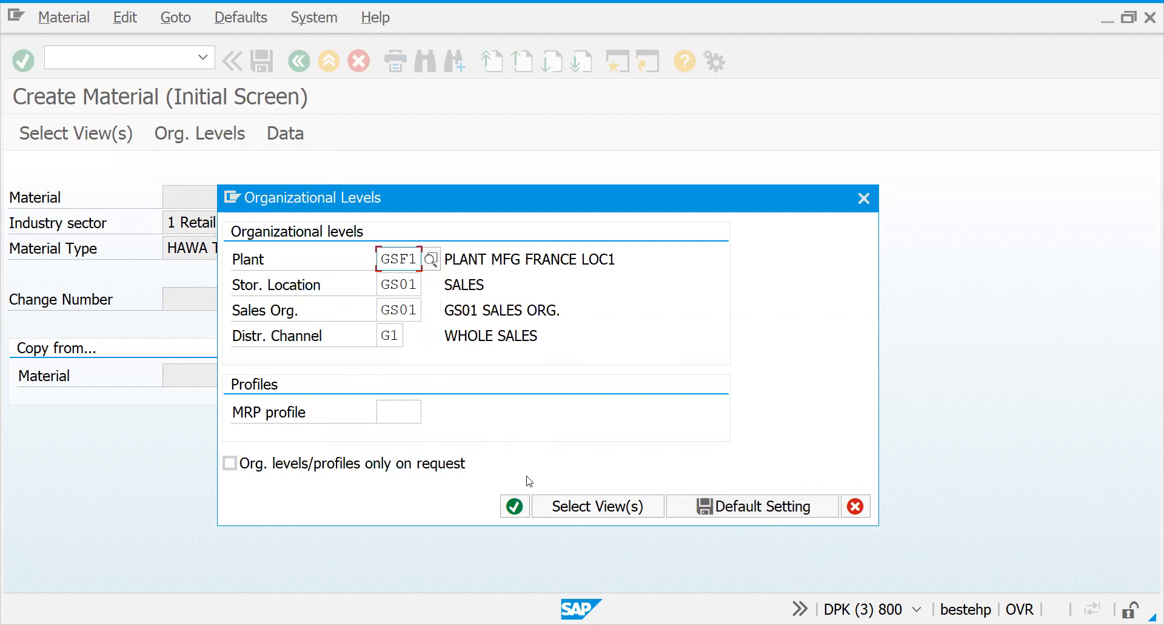
{"action": "left_click", "coordinate": [513, 507]}
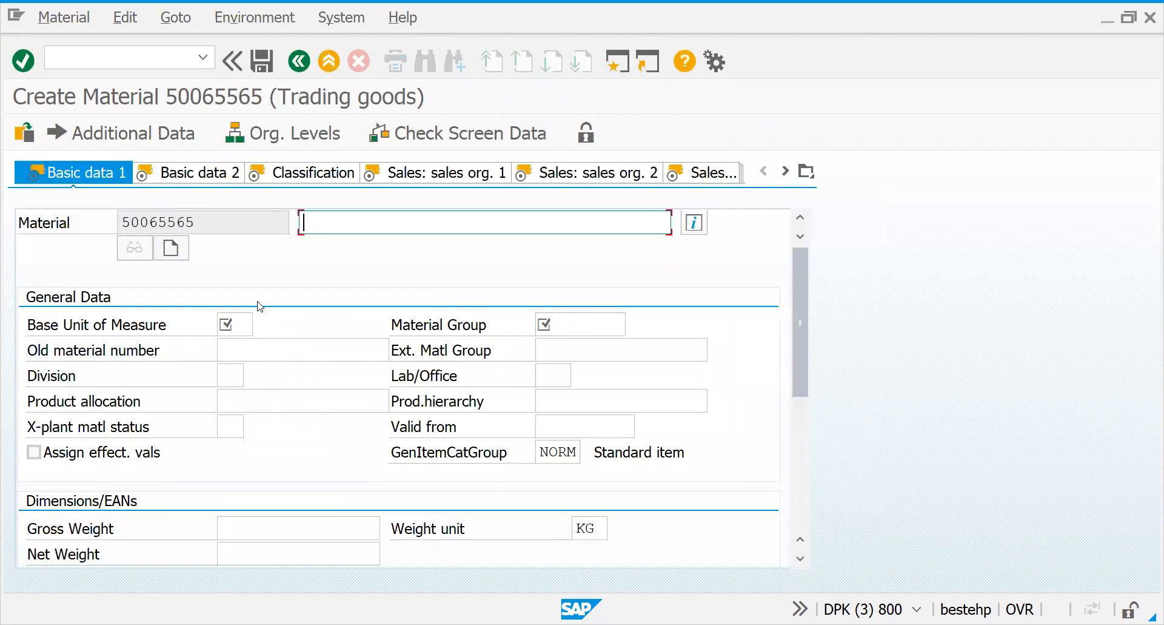
Enter CHACO BAR 100G as the material description in Basic data 1.
{"action": "double_click", "coordinate": [198, 224]}
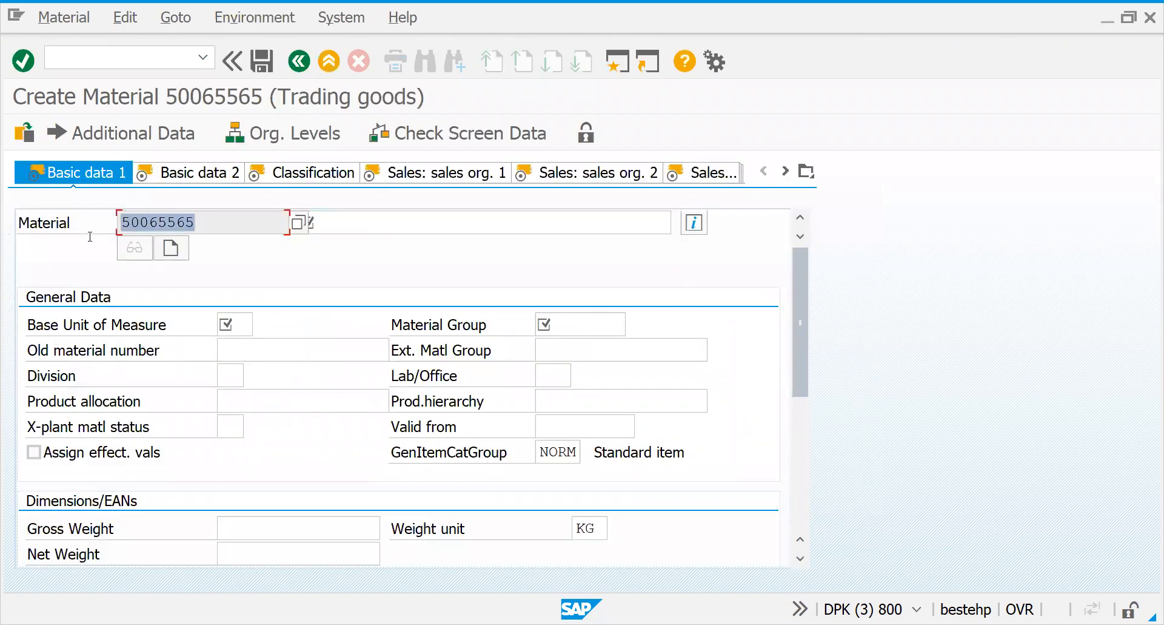
{"action": "left_click", "coordinate": [350, 226]}
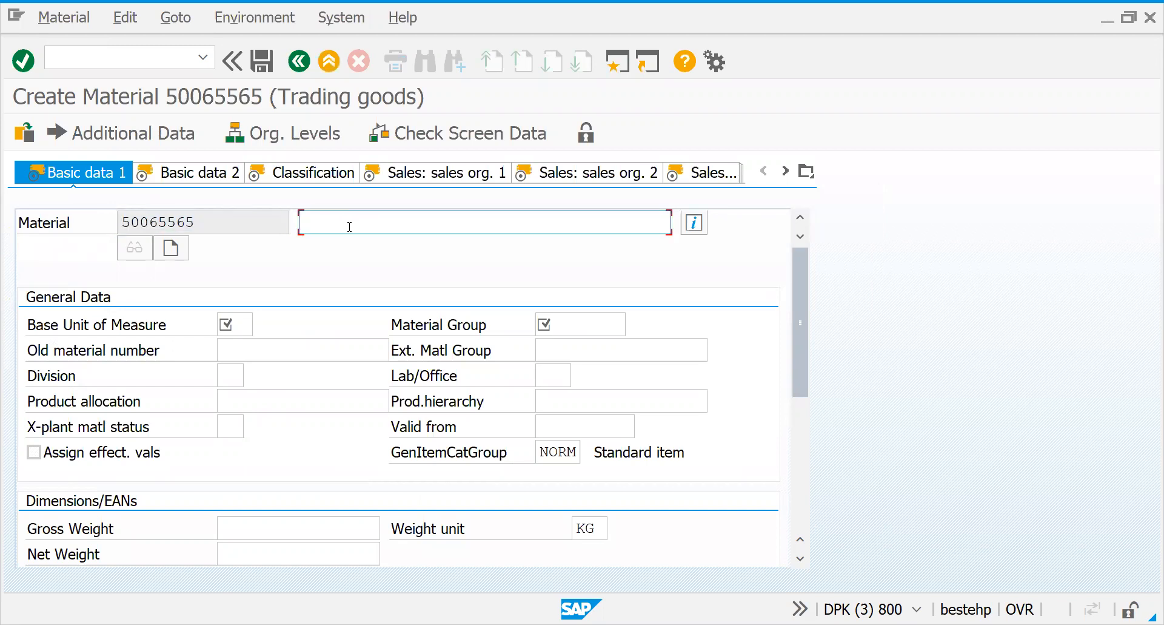
{"action": "type", "text": "CHAC"}
{"action": "key", "text": "BackSpace"}
{"action": "type", "text": "CO BAR"}
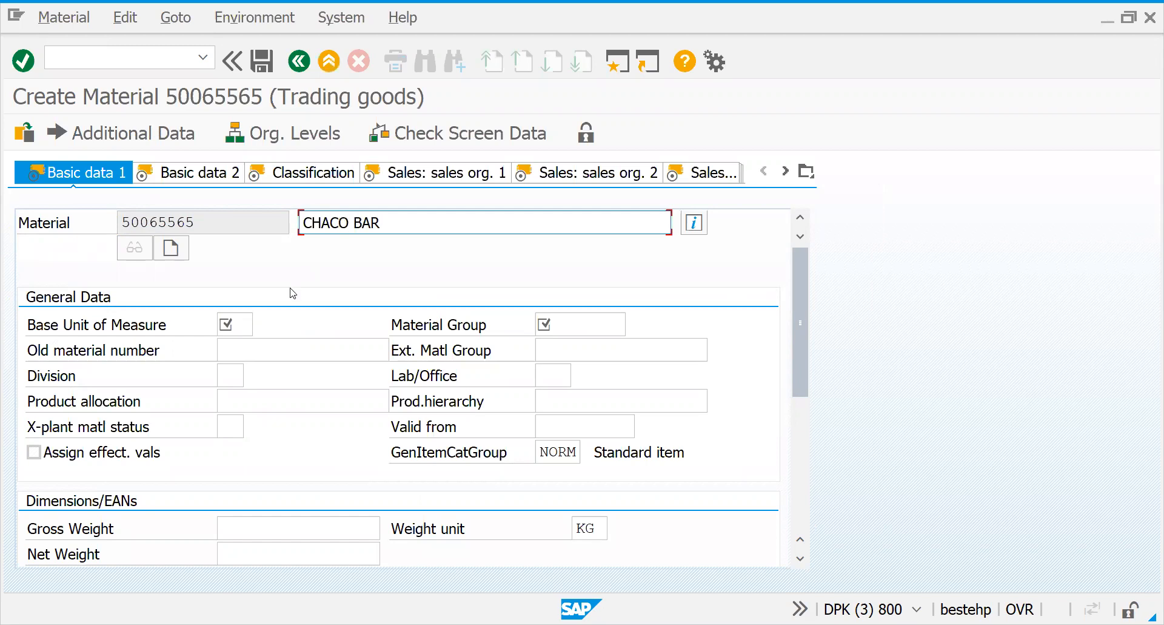
{"action": "type", "text": " 100G"}
Set the base unit of measure to G and confirm the entry.
{"action": "left_click", "coordinate": [233, 328]}
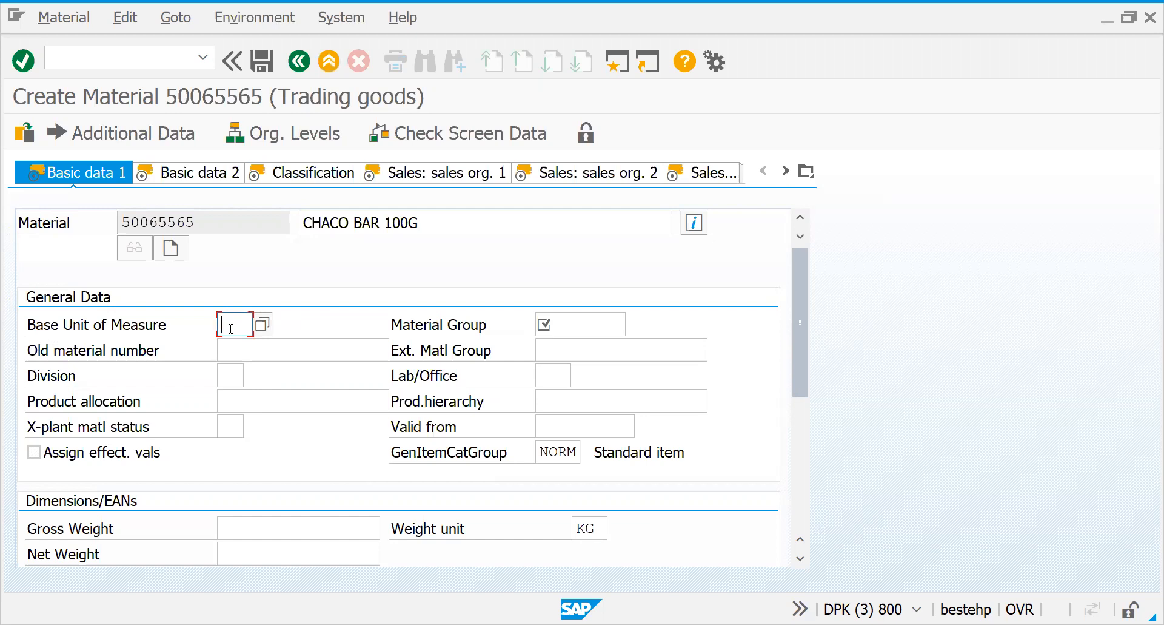
{"action": "type", "text": "PA"}
{"action": "key", "text": "BackSpace"}
{"action": "key", "text": "BackSpace"}
{"action": "type", "text": "G"}
{"action": "key", "text": "Return"}
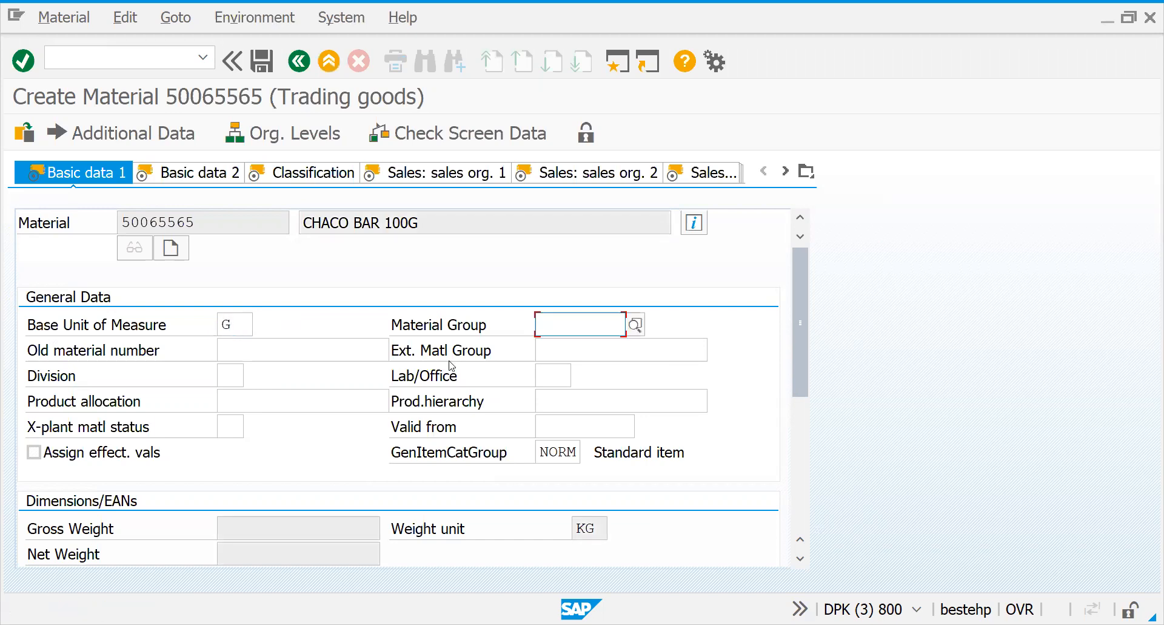
List the available material groups and examine the entries from Consumables (010) to Elevators (013).
{"action": "left_click", "coordinate": [638, 330]}
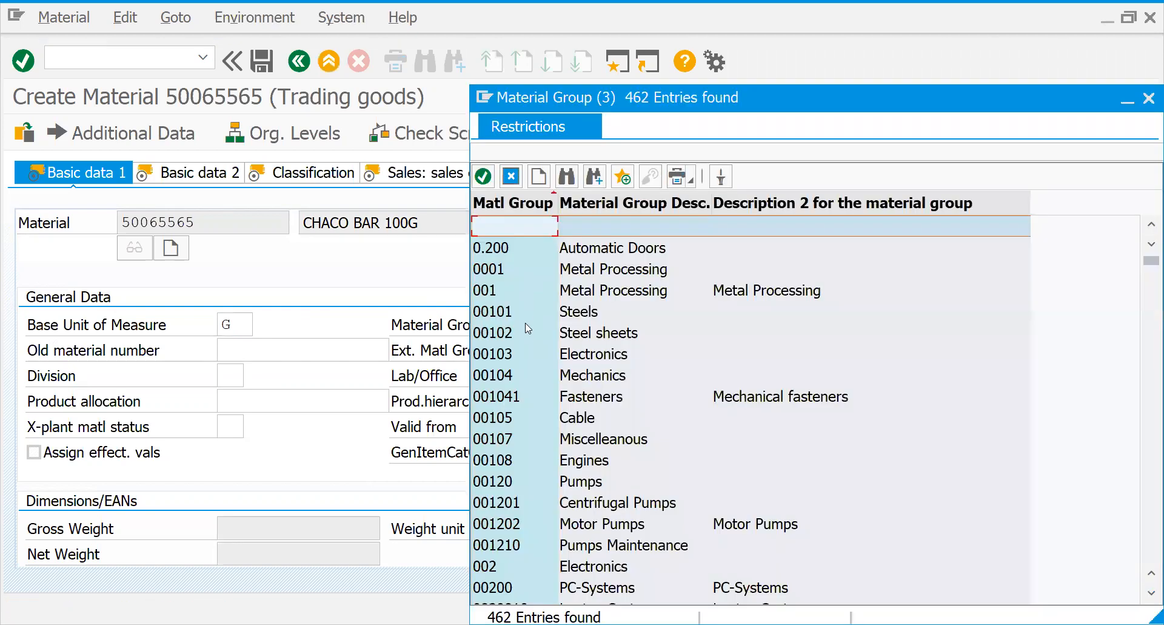
{"action": "left_click", "coordinate": [542, 350]}
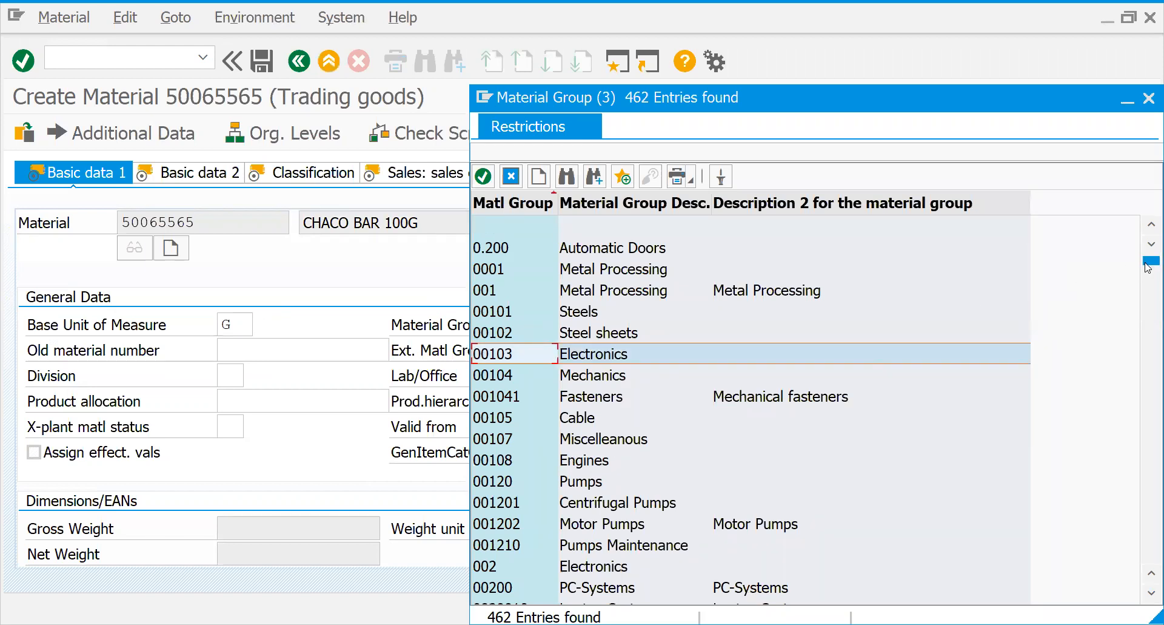
{"action": "left_click_drag", "start_coordinate": [1148, 267], "coordinate": [1133, 336]}
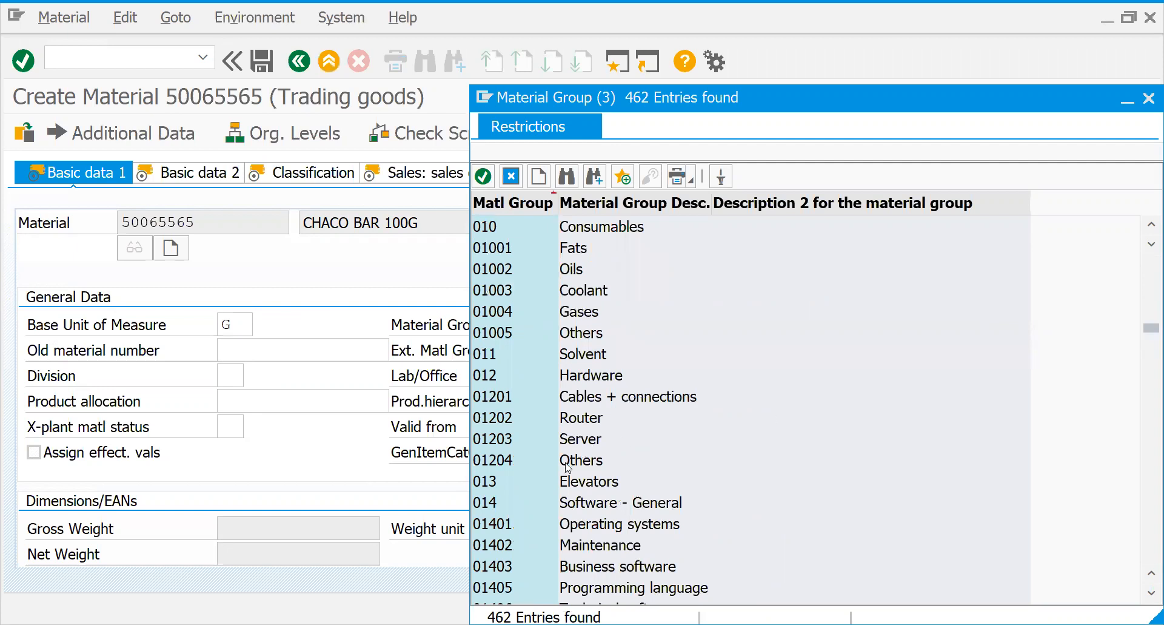
{"action": "left_click", "coordinate": [566, 487]}
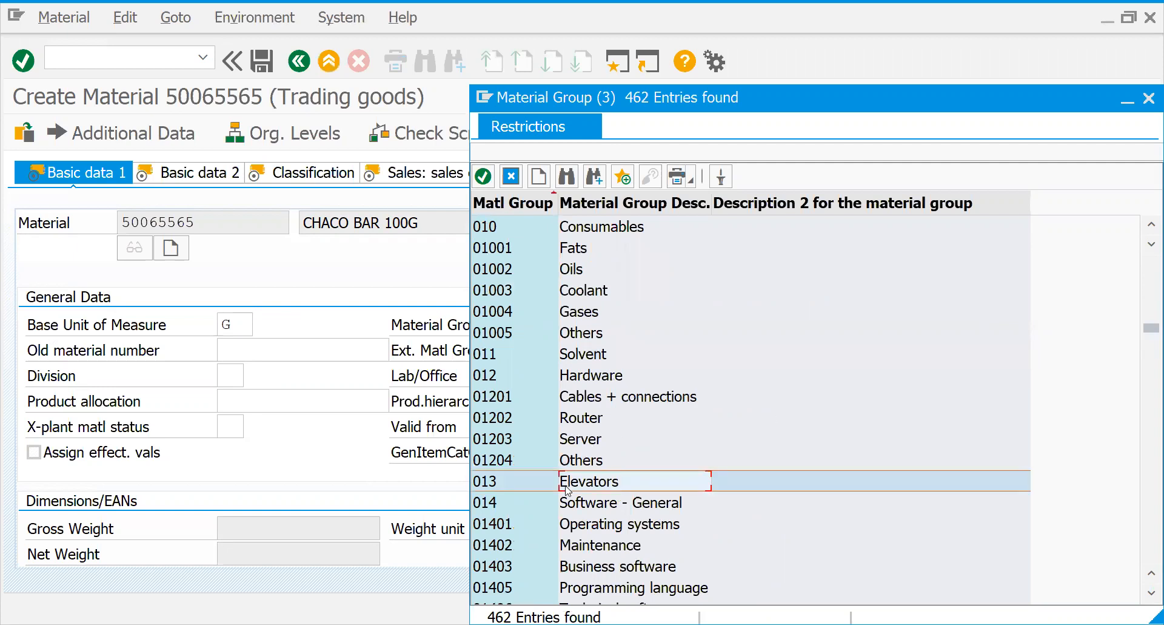
{"action": "left_click", "coordinate": [552, 356]}
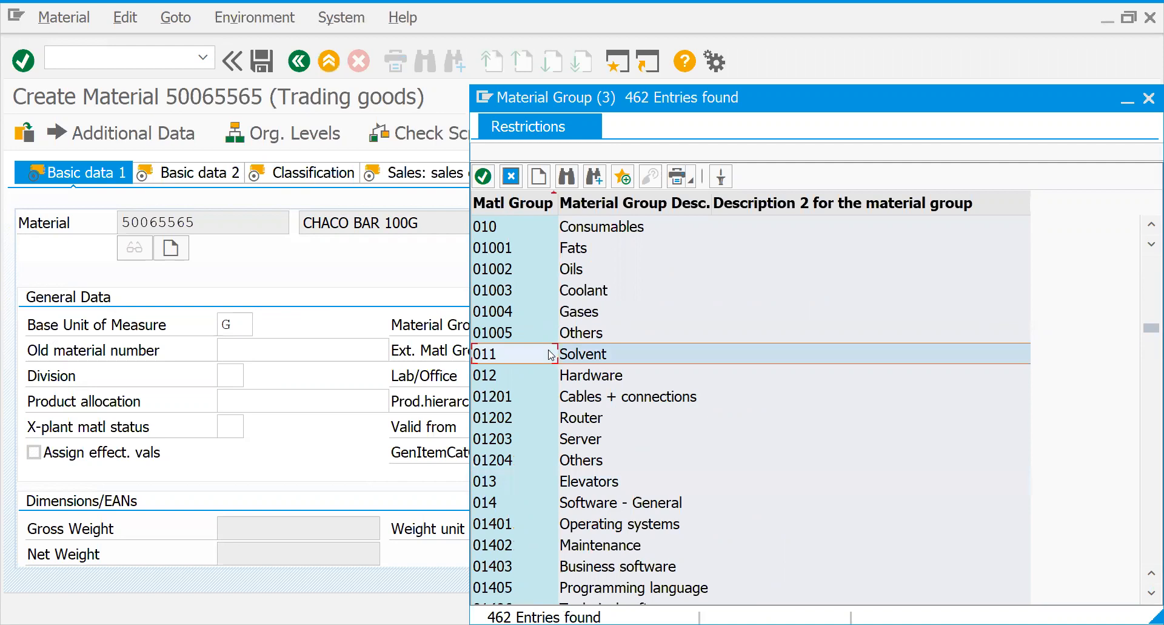
{"action": "left_click", "coordinate": [560, 271]}
{"action": "left_click", "coordinate": [561, 248]}
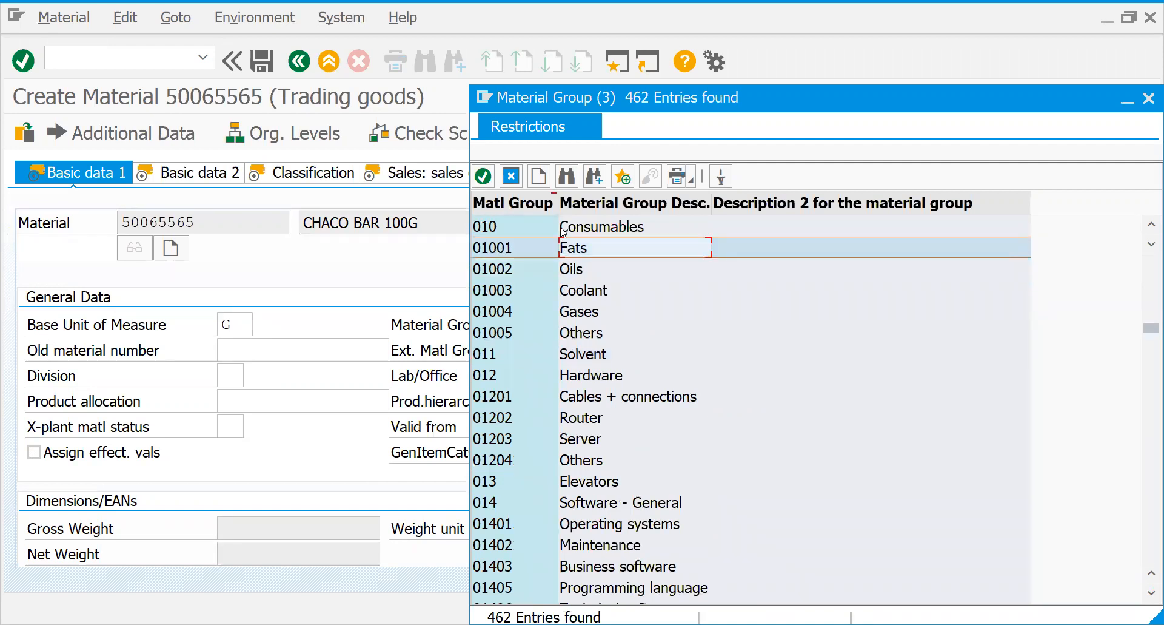
{"action": "left_click", "coordinate": [563, 227]}
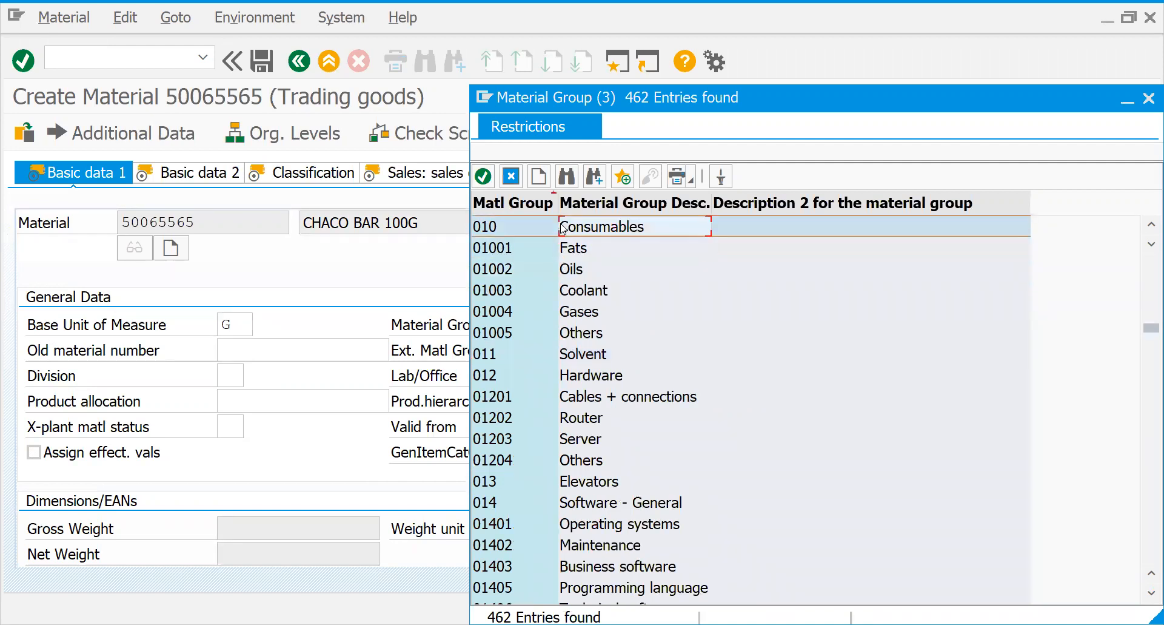
Look further down the material group list for food-related groups, checking Food cans, Frozen foods and Dairy.
{"action": "left_click", "coordinate": [1148, 452]}
{"action": "left_click", "coordinate": [1148, 452]}
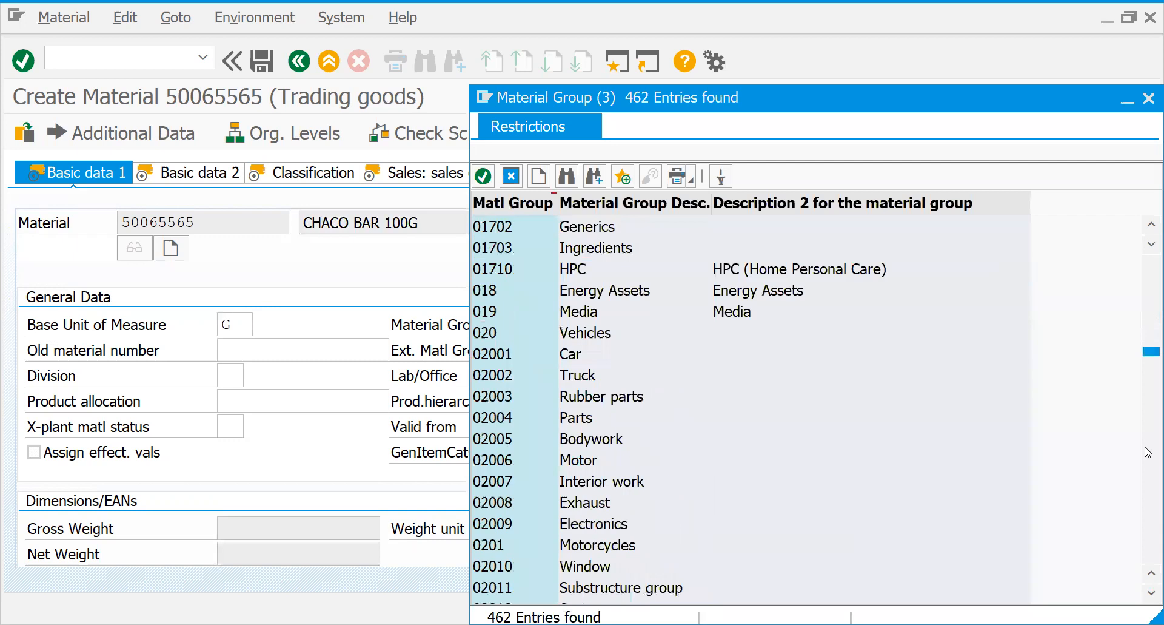
{"action": "left_click", "coordinate": [1148, 451]}
{"action": "left_click", "coordinate": [1148, 452]}
{"action": "left_click", "coordinate": [1147, 452]}
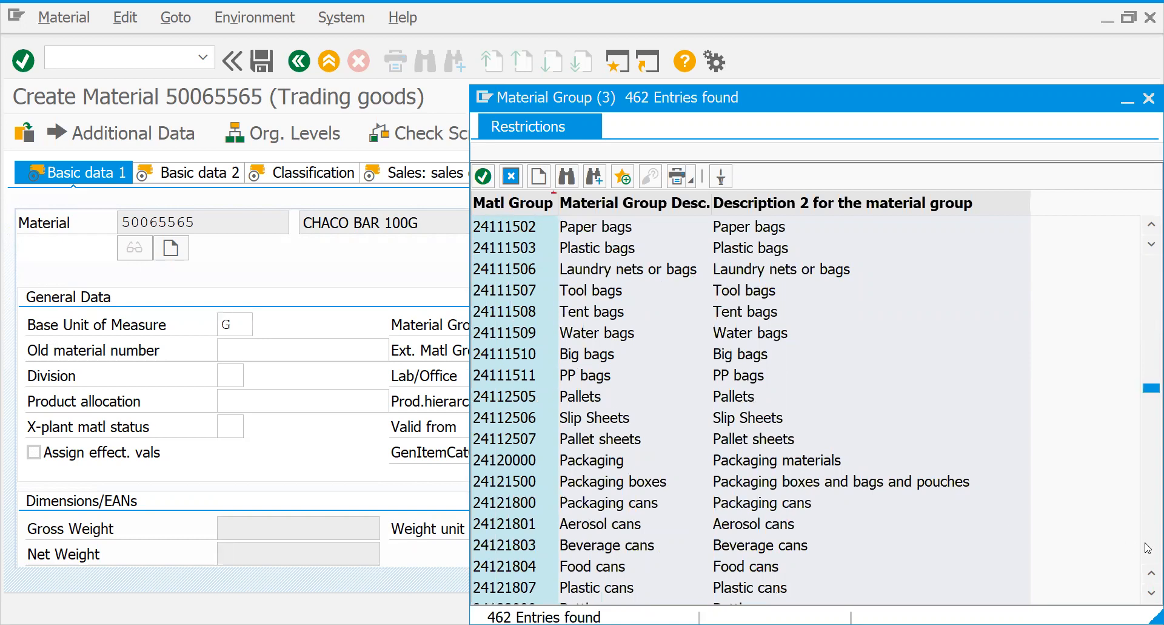
{"action": "left_click", "coordinate": [595, 567]}
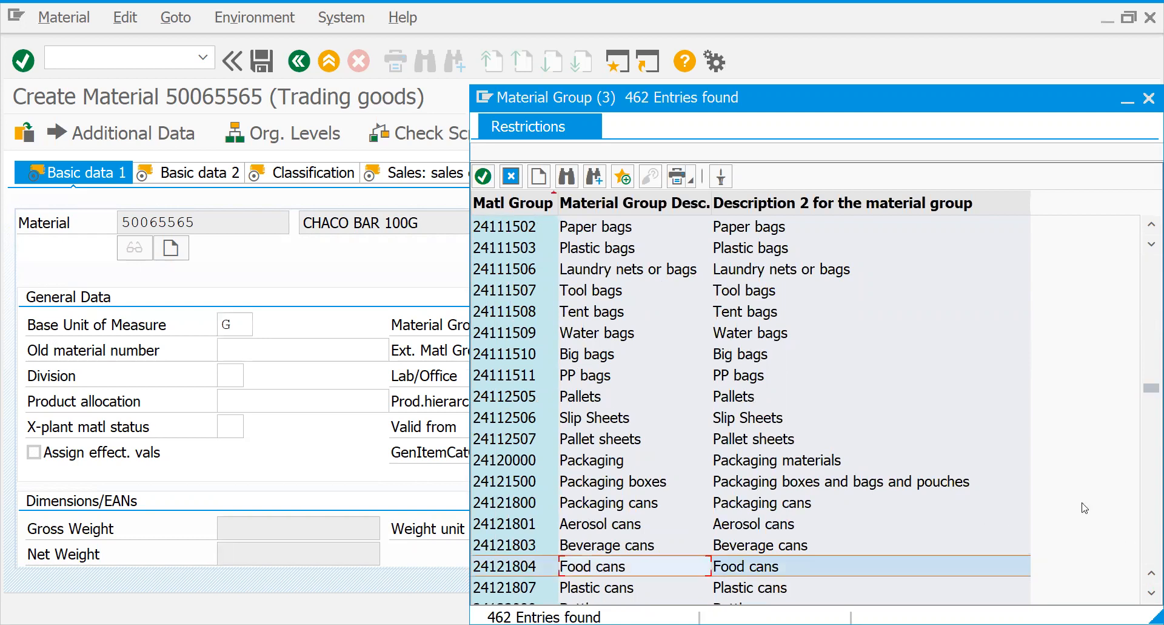
{"action": "left_click", "coordinate": [1148, 554]}
{"action": "left_click", "coordinate": [1148, 554]}
{"action": "left_click", "coordinate": [1148, 554]}
{"action": "left_click", "coordinate": [1147, 554]}
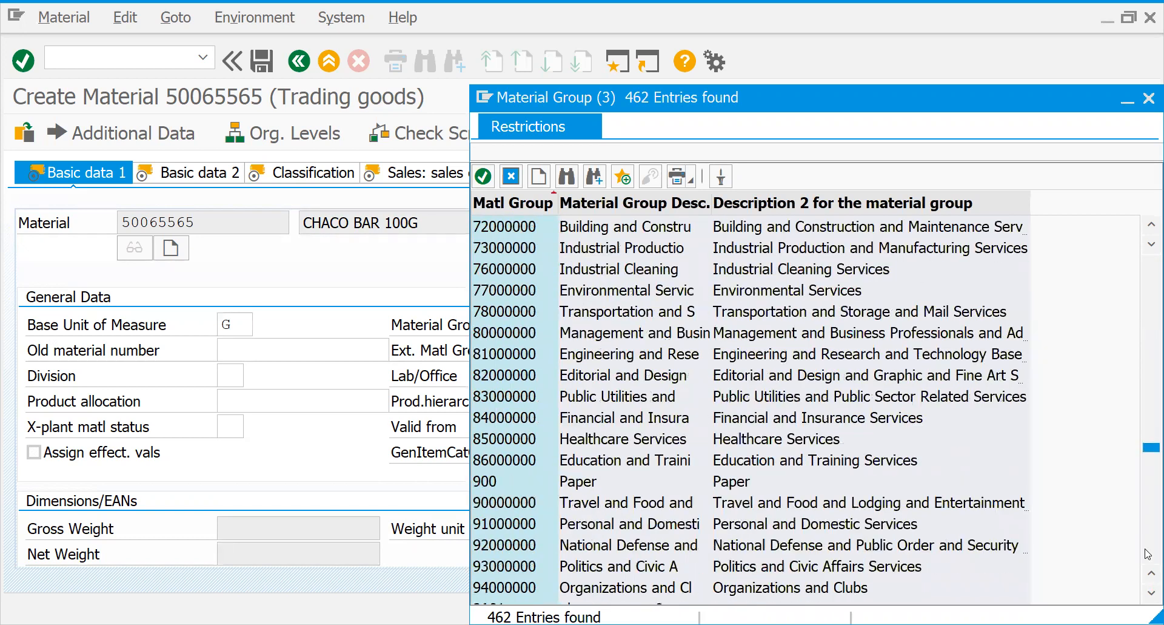
{"action": "left_click", "coordinate": [1148, 554]}
{"action": "left_click", "coordinate": [1148, 553]}
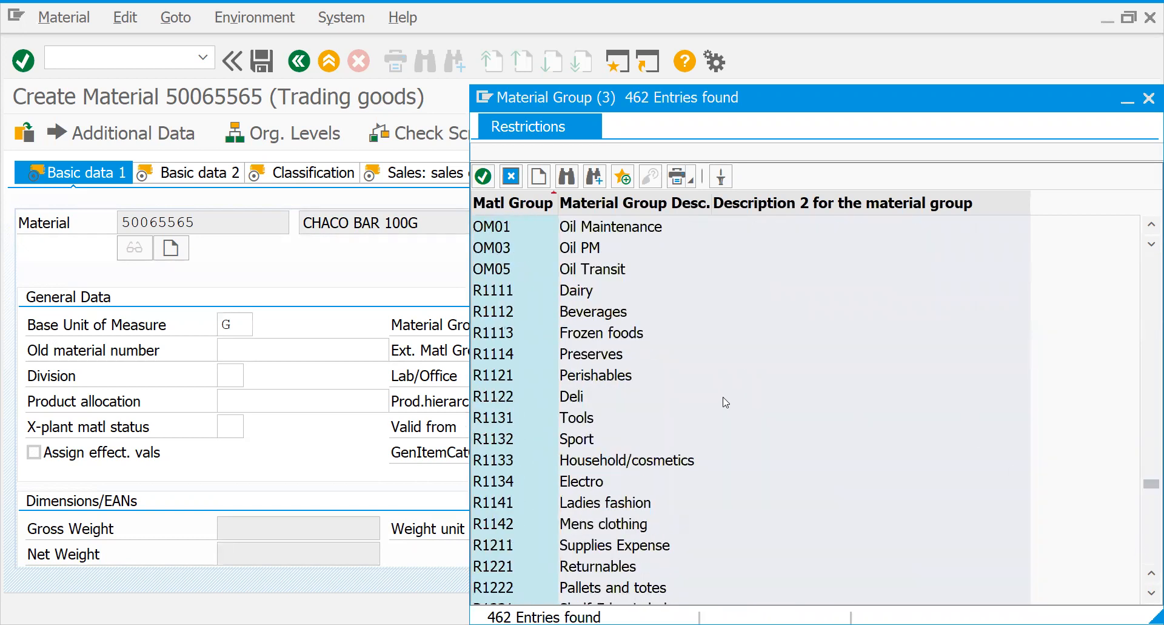
{"action": "left_click", "coordinate": [578, 339]}
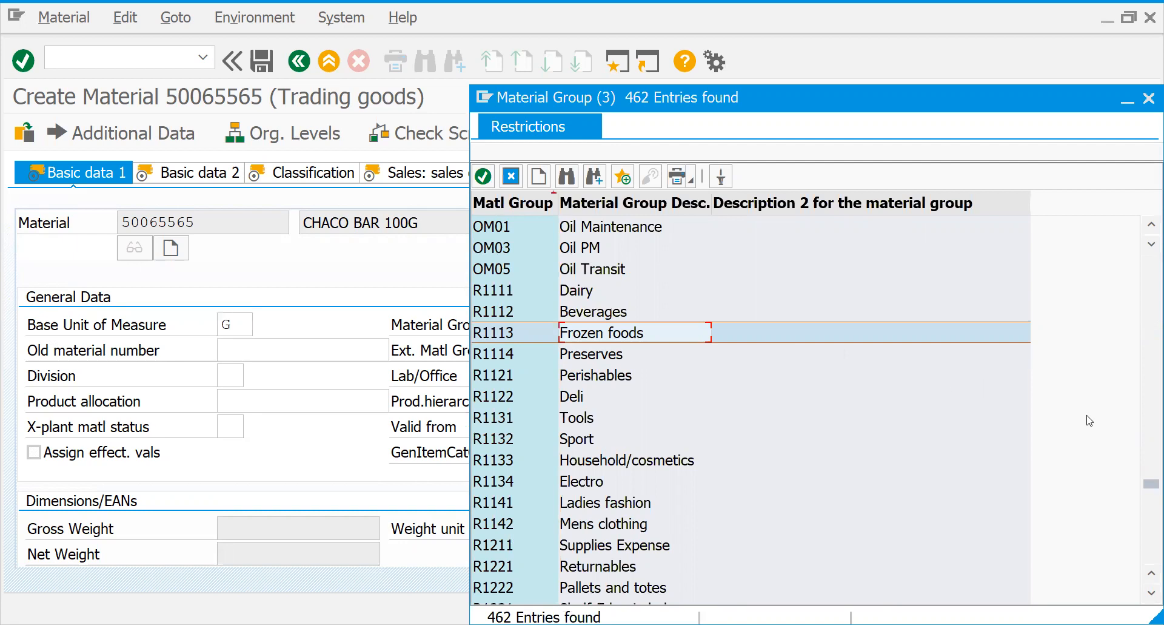
{"action": "left_click", "coordinate": [549, 291]}
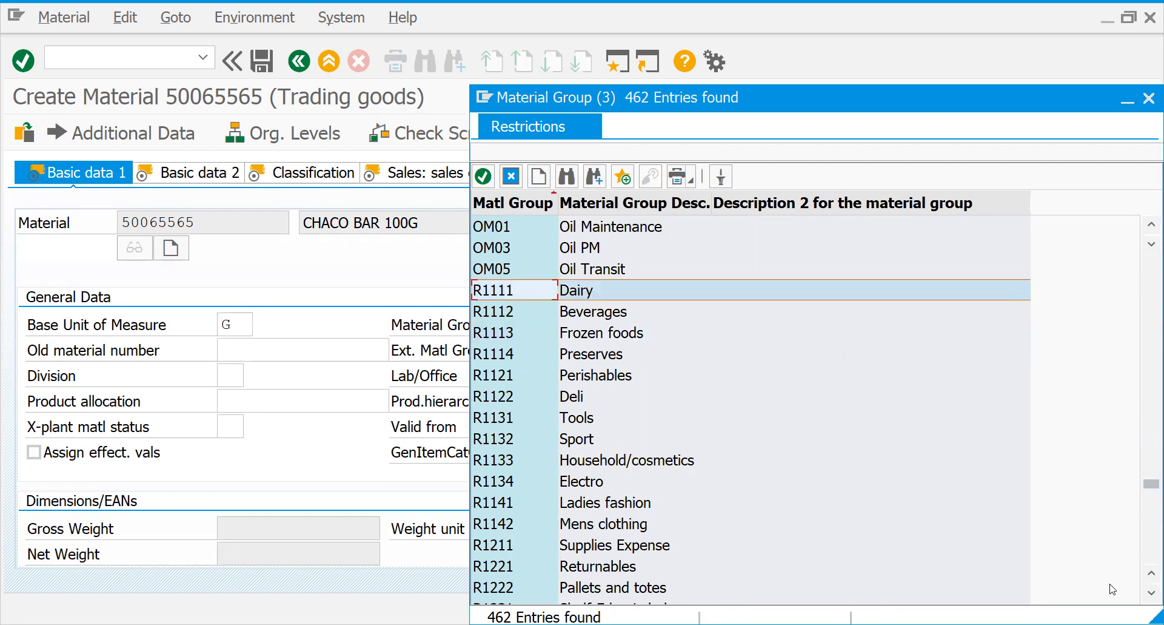
Look through the rest of the material group list down to the ZWN entries and return to its beginning.
{"action": "left_click", "coordinate": [1148, 555]}
{"action": "left_click", "coordinate": [1148, 555]}
{"action": "left_click", "coordinate": [1148, 555]}
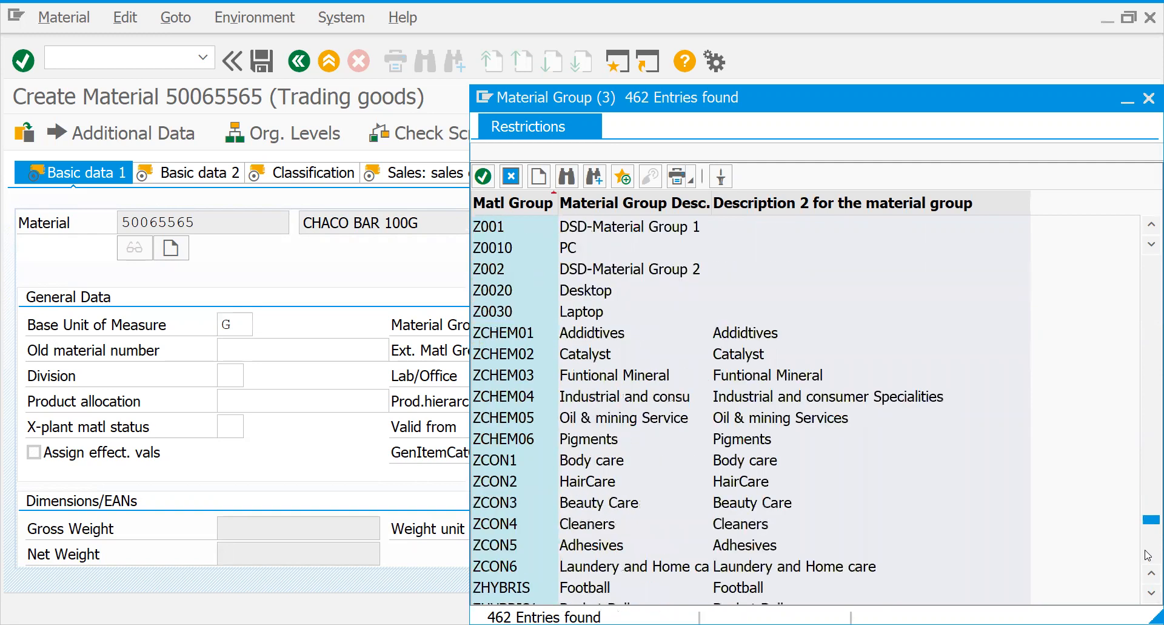
{"action": "left_click_drag", "start_coordinate": [1148, 521], "coordinate": [1148, 567]}
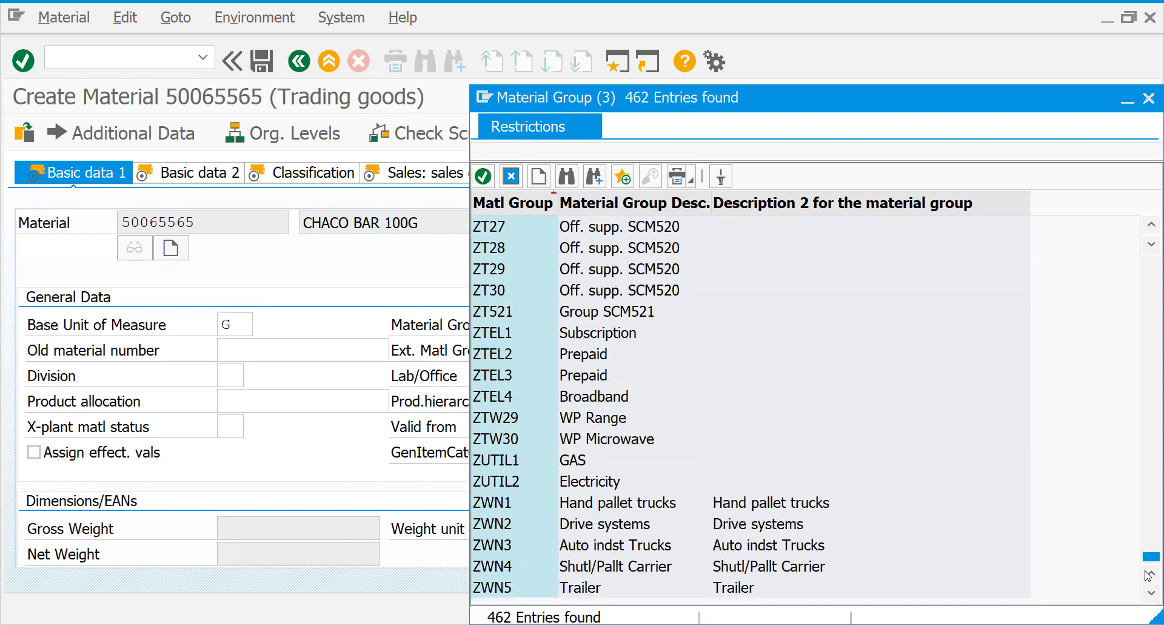
{"action": "left_click_drag", "start_coordinate": [1148, 558], "coordinate": [1147, 262]}
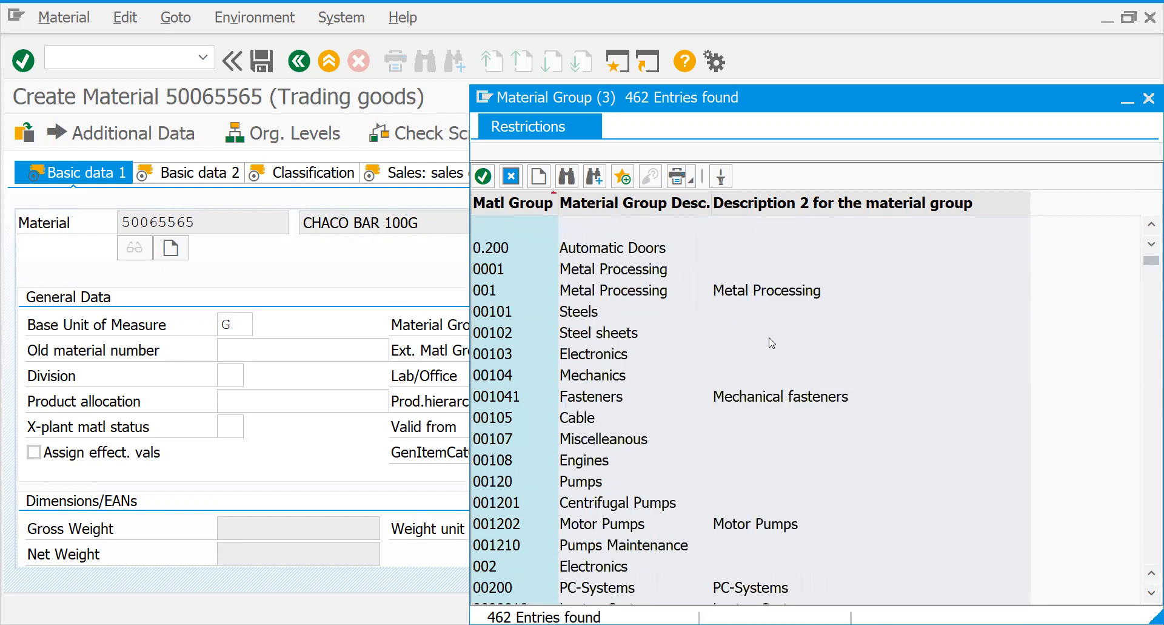
Assign material group 01005 (Others), listed under Consumables, to the material and confirm the entry.
{"action": "left_click", "coordinate": [1147, 361]}
{"action": "left_click", "coordinate": [1148, 361]}
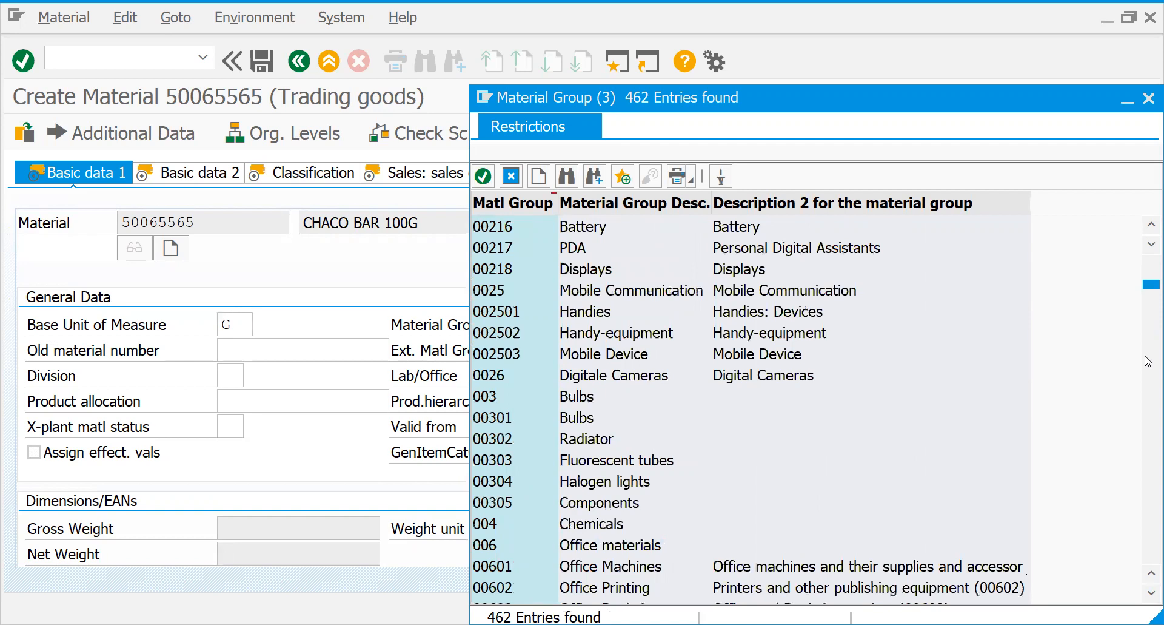
{"action": "left_click", "coordinate": [1148, 436]}
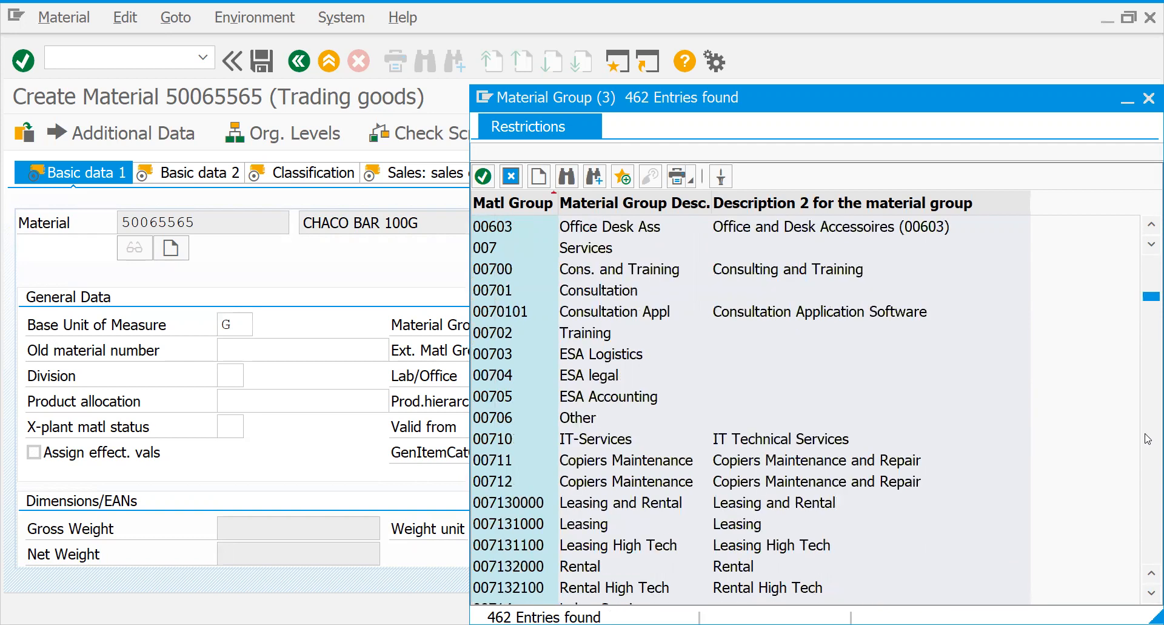
{"action": "left_click", "coordinate": [1148, 438]}
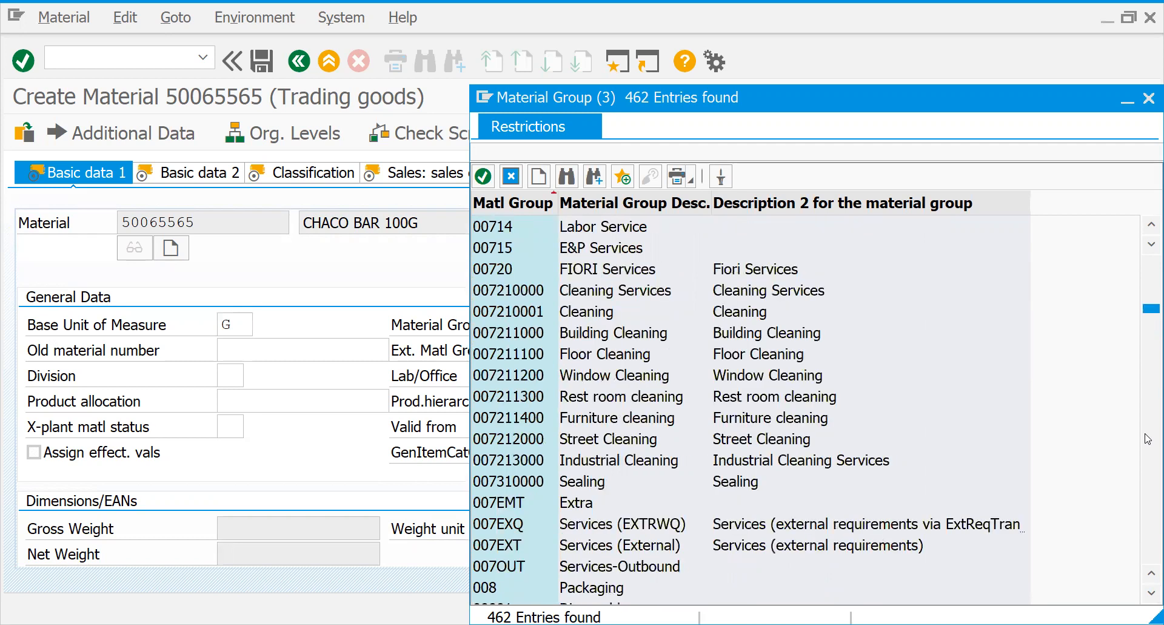
{"action": "left_click", "coordinate": [1148, 438]}
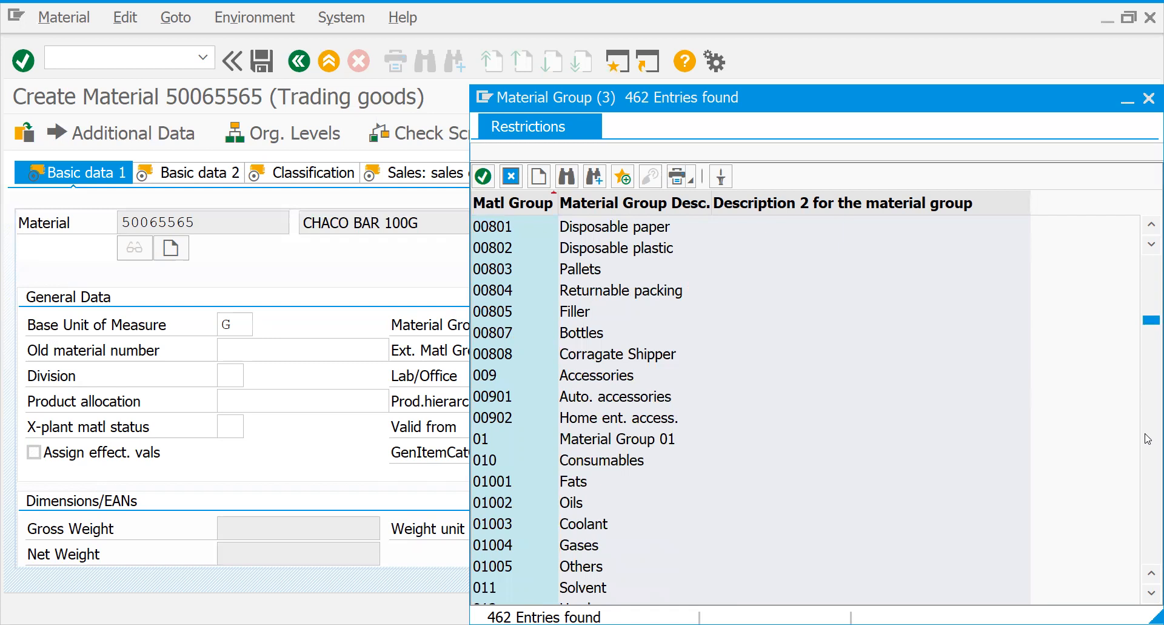
{"action": "left_click", "coordinate": [563, 570]}
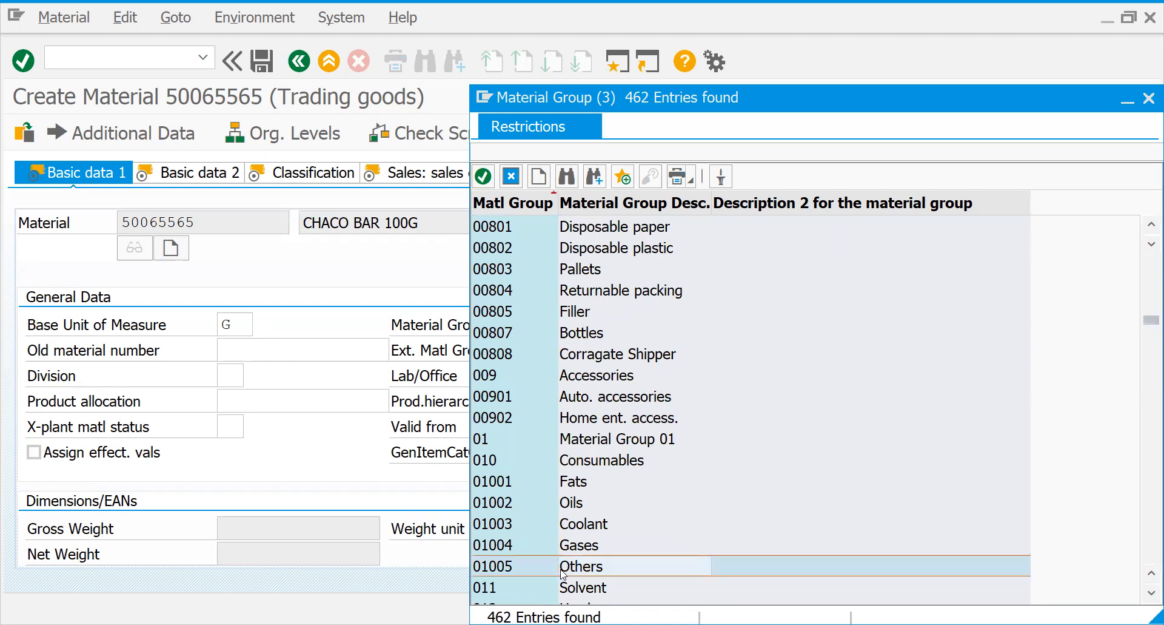
{"action": "double_click", "coordinate": [563, 570]}
{"action": "key", "text": "Return"}
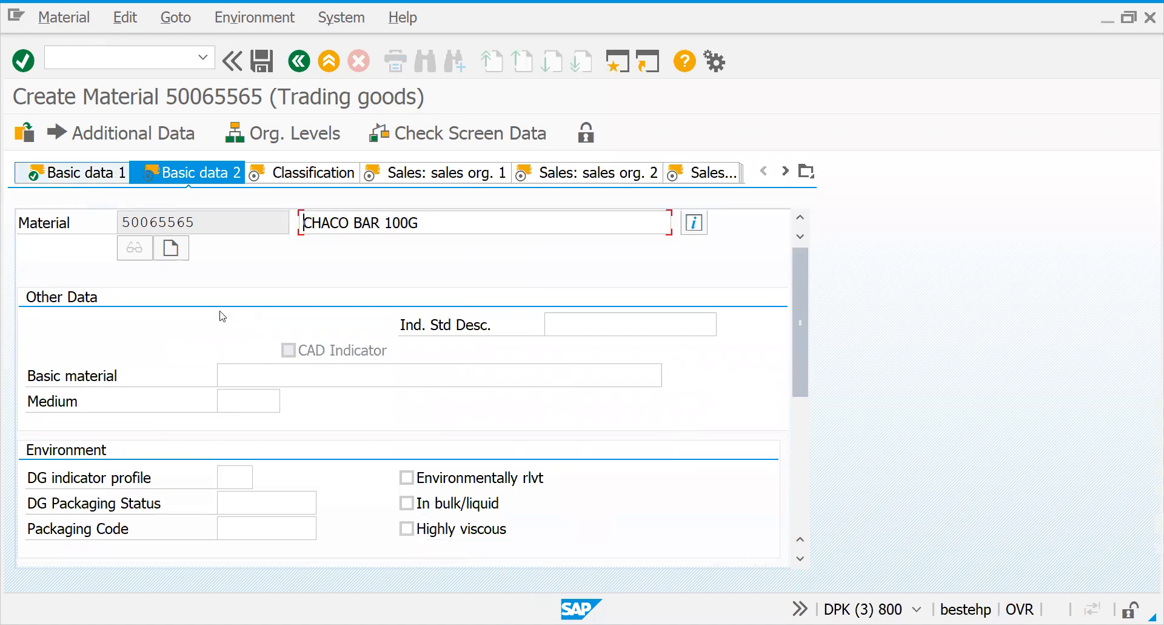
Return to Basic data 1 and enter CHACO1 as the old material number.
{"action": "left_click", "coordinate": [232, 328]}
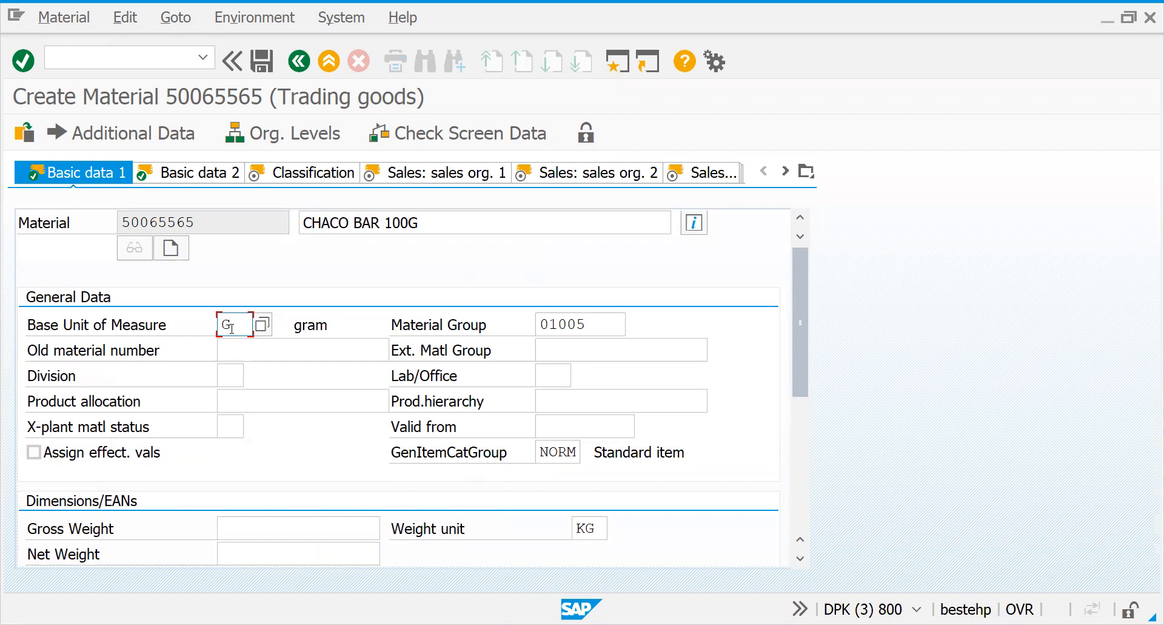
{"action": "left_click", "coordinate": [268, 343]}
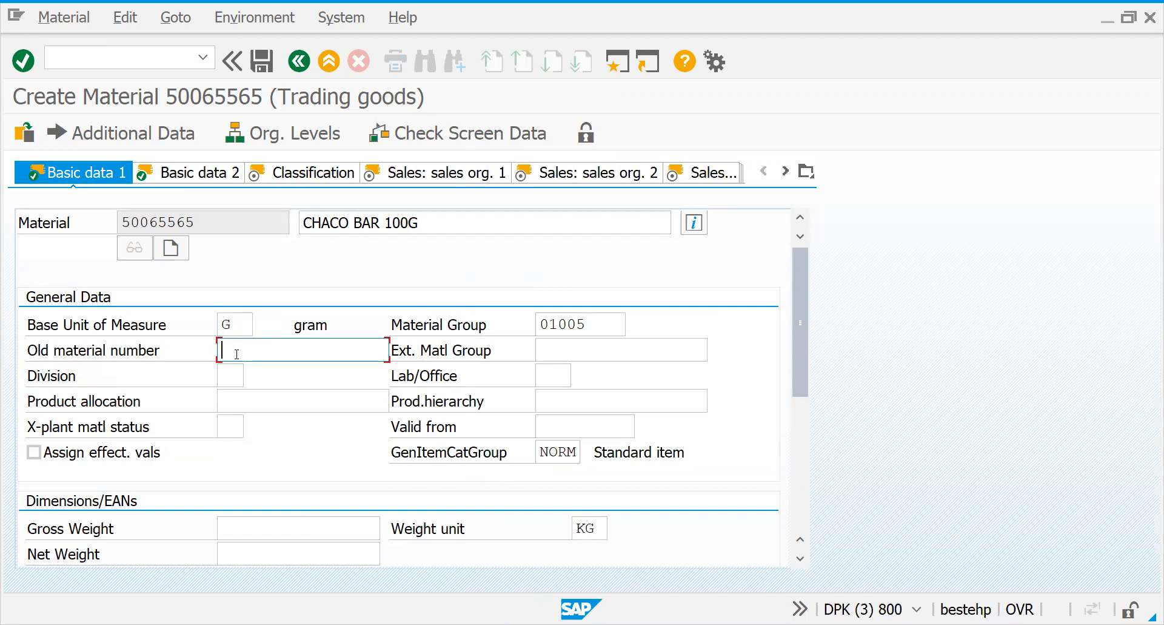
{"action": "type", "text": "CHACO1"}
Set the division to GC (CHACOLATES) from the list of available divisions.
{"action": "left_click", "coordinate": [239, 373]}
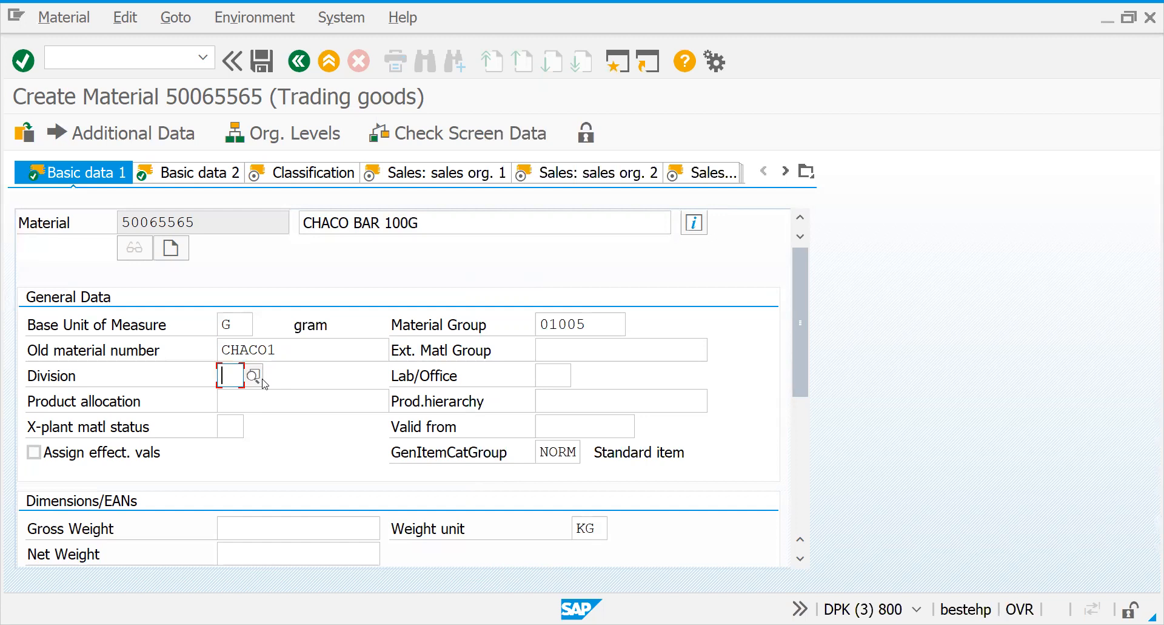
{"action": "left_click", "coordinate": [254, 377]}
{"action": "left_click", "coordinate": [646, 476]}
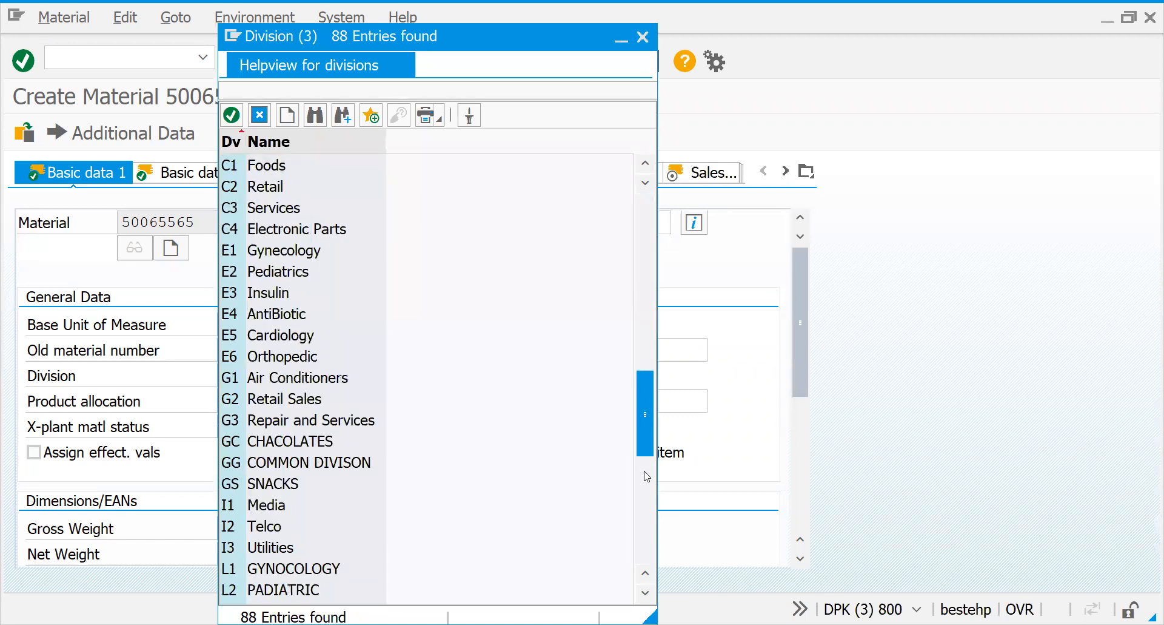
{"action": "left_click", "coordinate": [236, 439]}
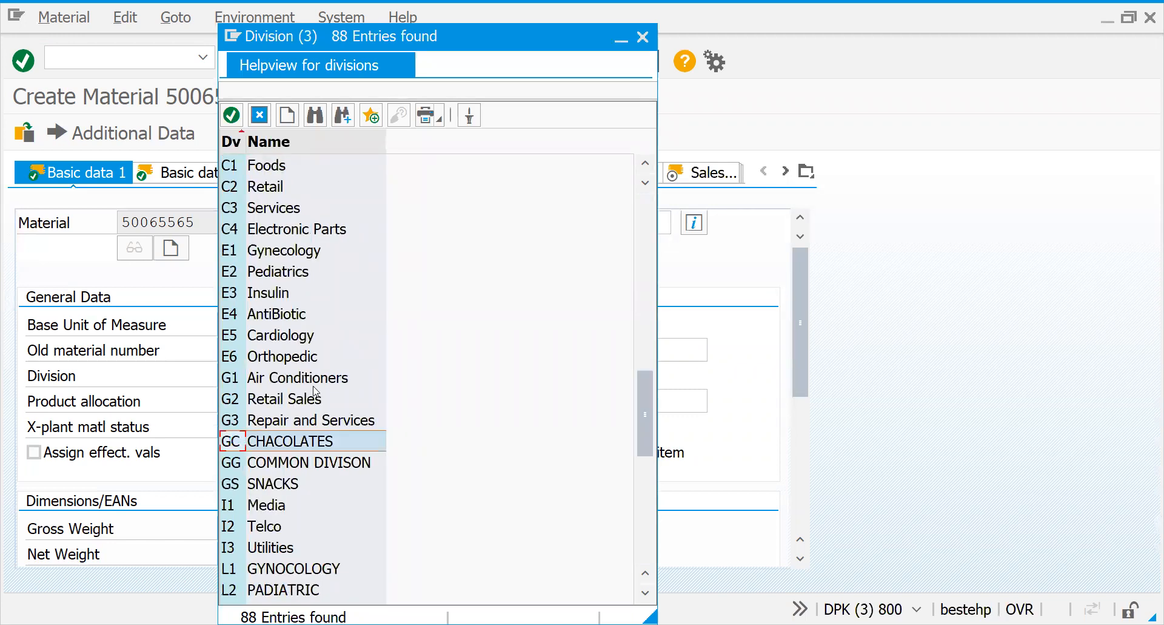
{"action": "key", "text": "Return"}
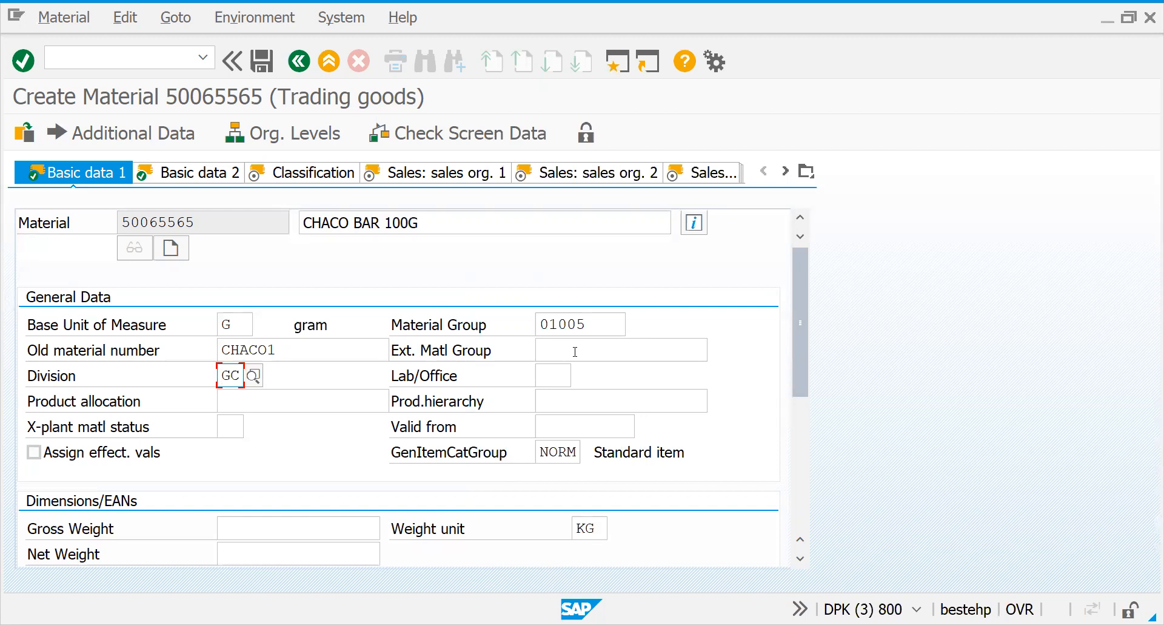
Review the General Data fields for external material group, lab/office, product allocation and product hierarchy without filling them.
{"action": "left_click", "coordinate": [575, 351]}
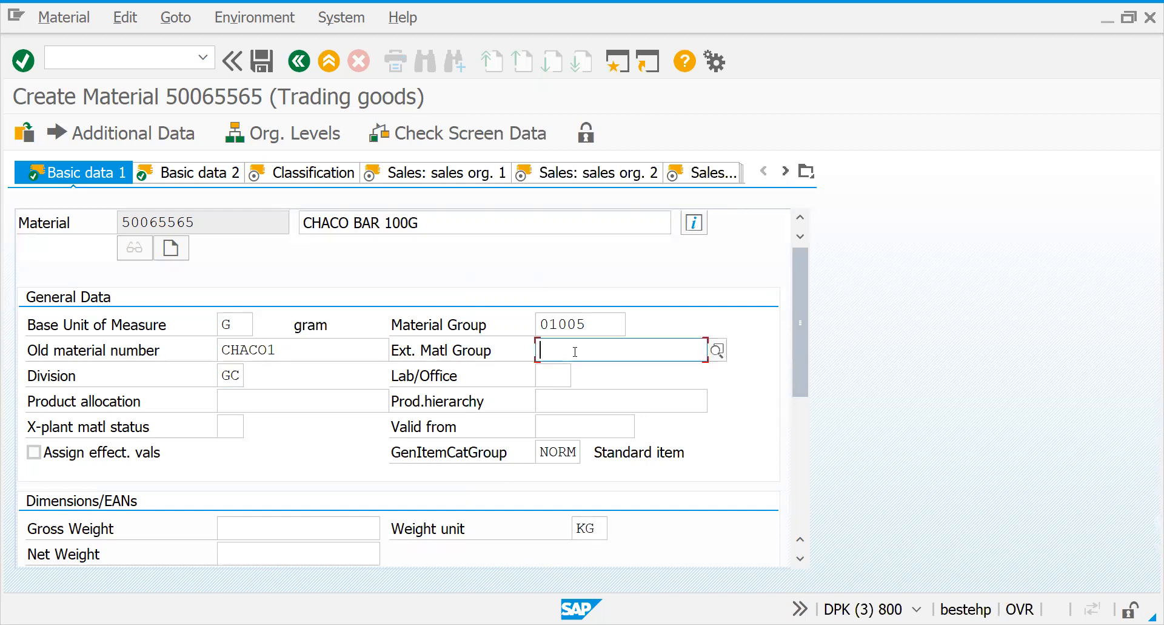
{"action": "left_click", "coordinate": [311, 346]}
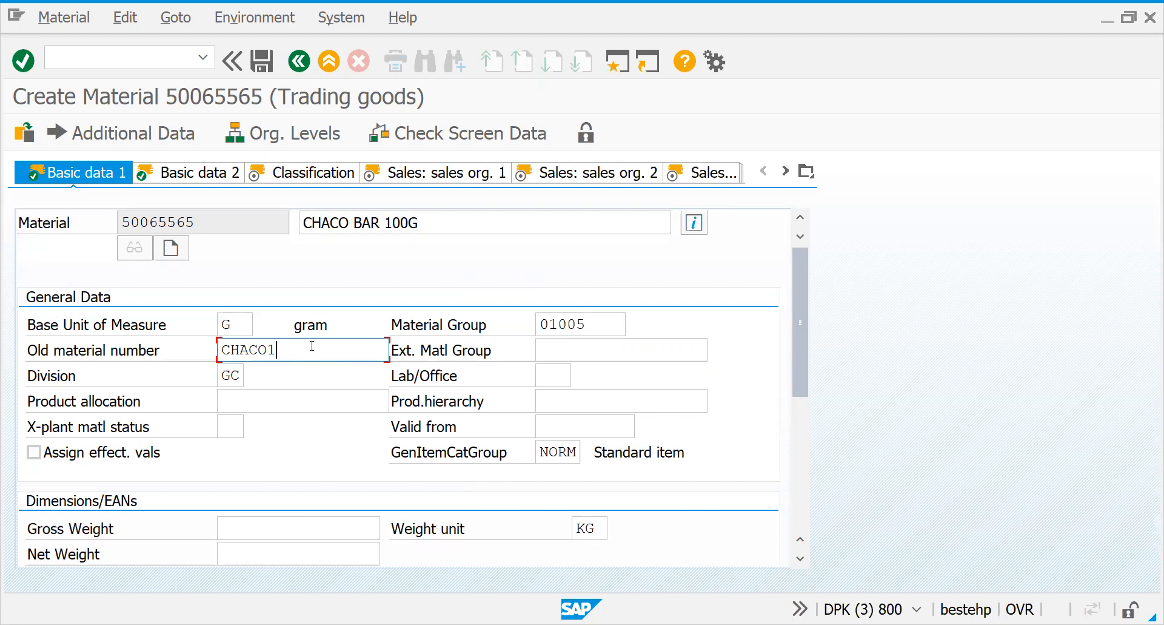
{"action": "left_click", "coordinate": [570, 355]}
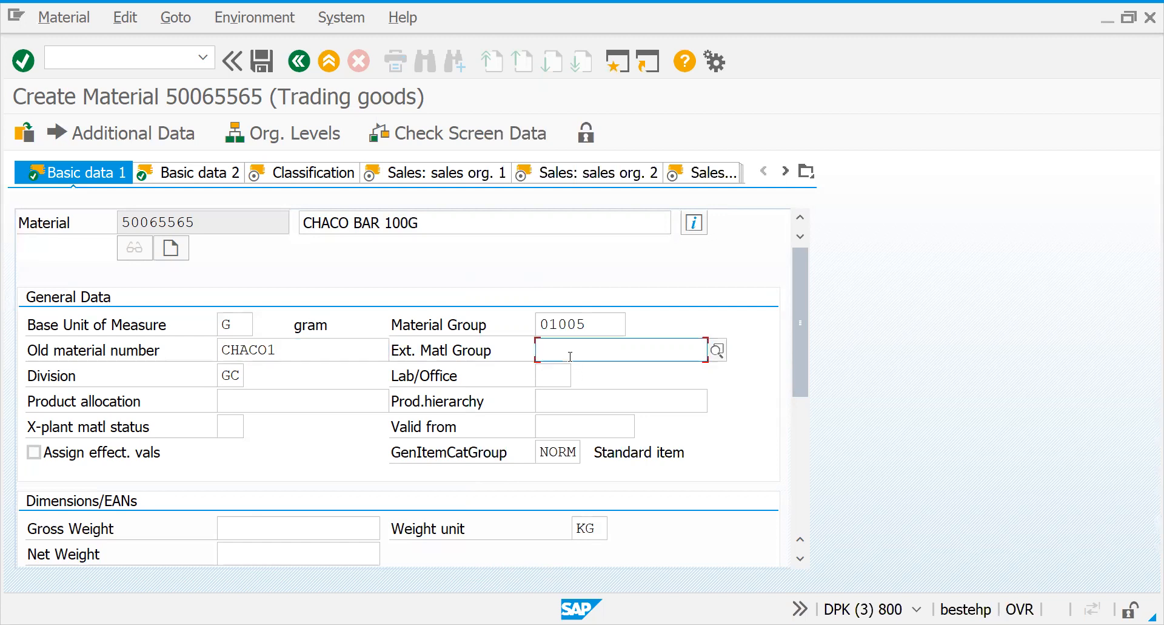
{"action": "left_click", "coordinate": [546, 380]}
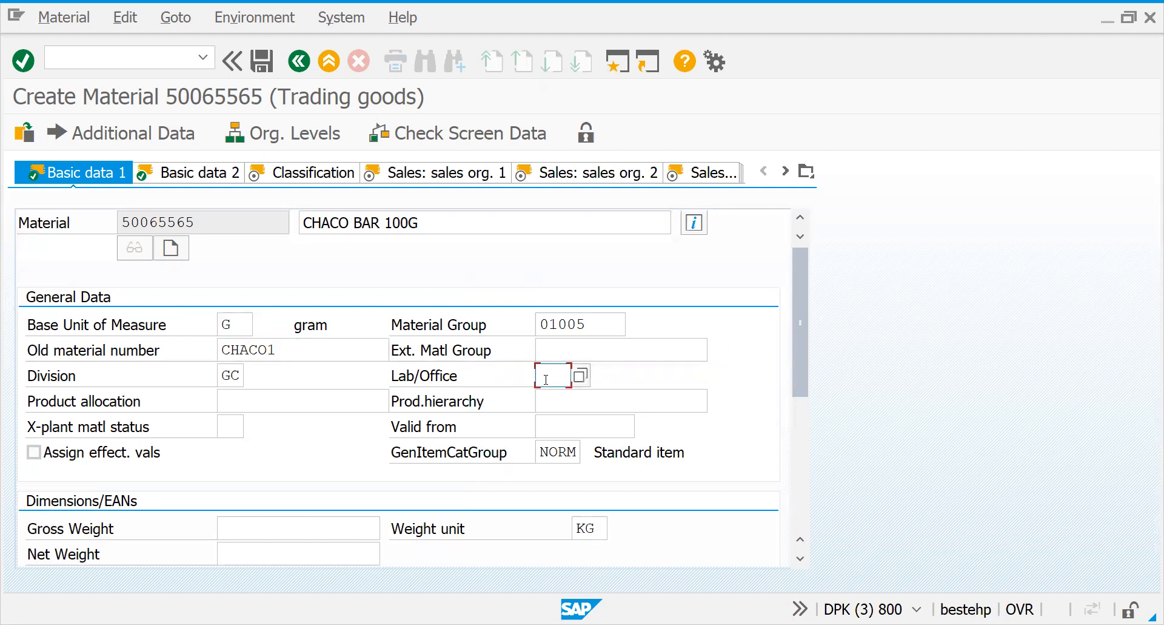
{"action": "left_click", "coordinate": [264, 400]}
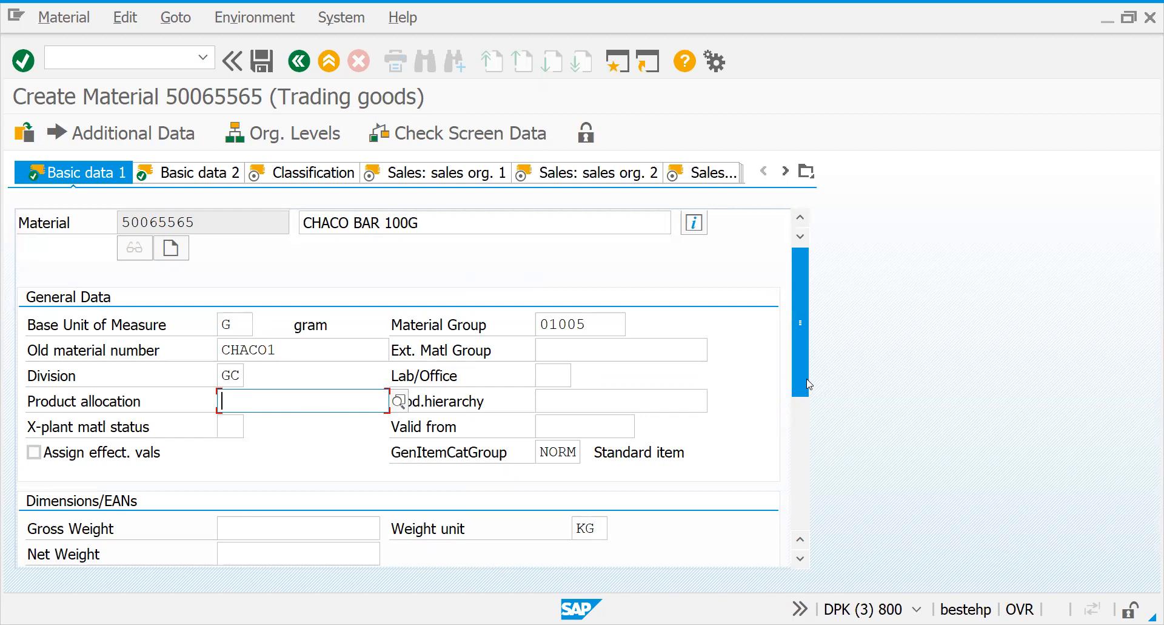
{"action": "left_click_drag", "start_coordinate": [798, 393], "coordinate": [798, 399]}
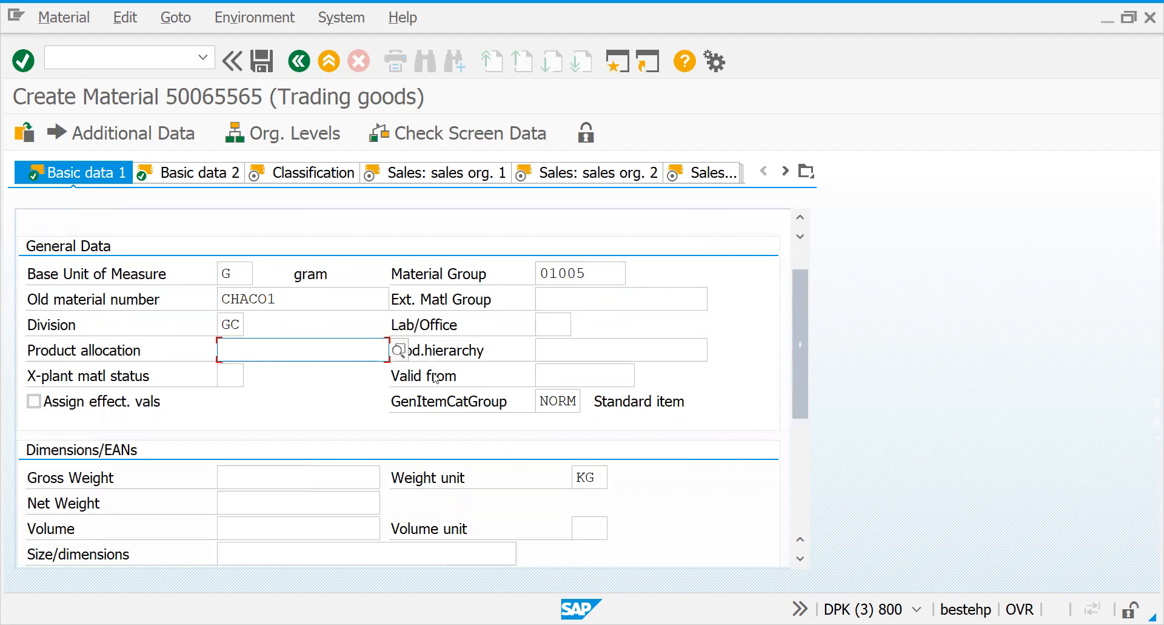
{"action": "left_click", "coordinate": [556, 353]}
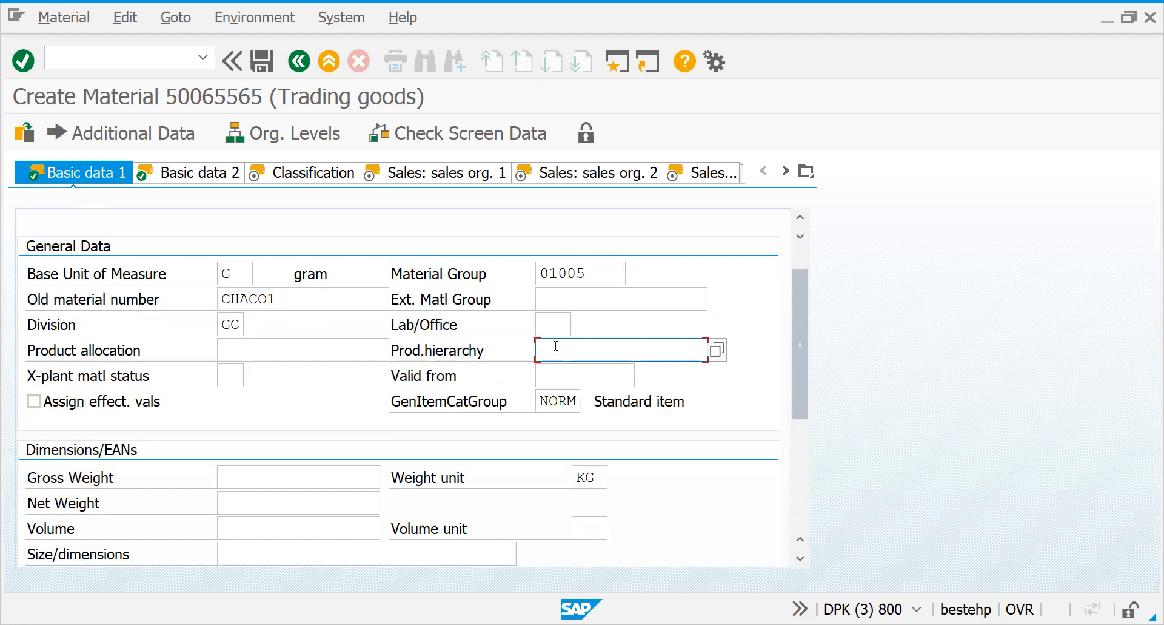
Examine the available cross-plant material statuses, such as For Approval, Obsolete and Blocked for Purchasing, and leave the status and valid-from date empty.
{"action": "left_click", "coordinate": [230, 376]}
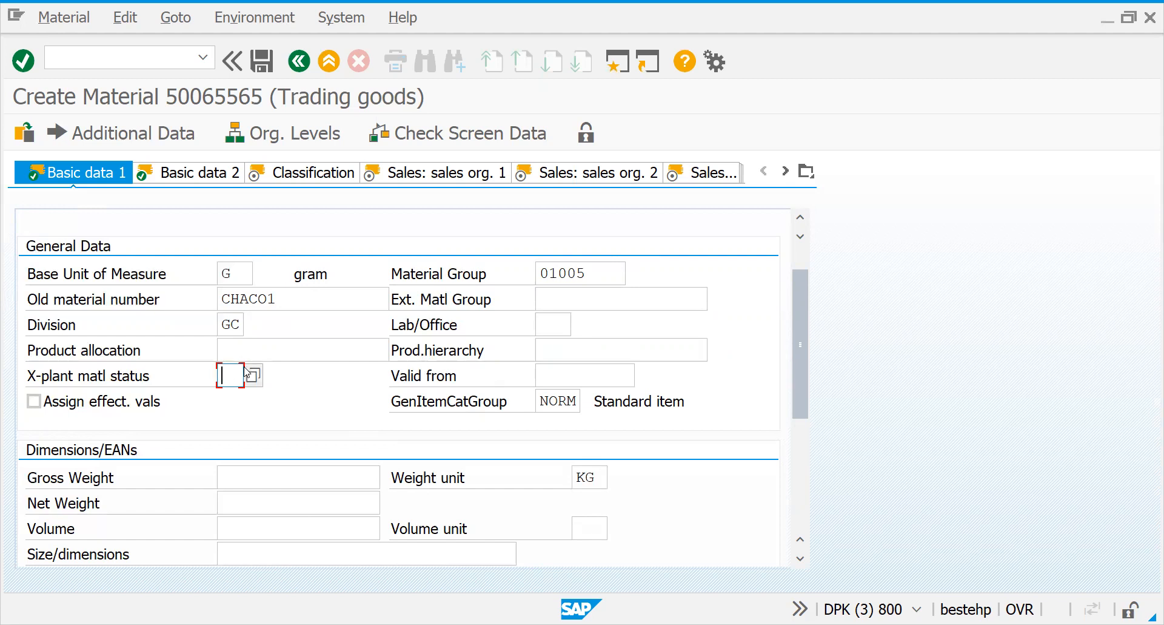
{"action": "left_click", "coordinate": [252, 375]}
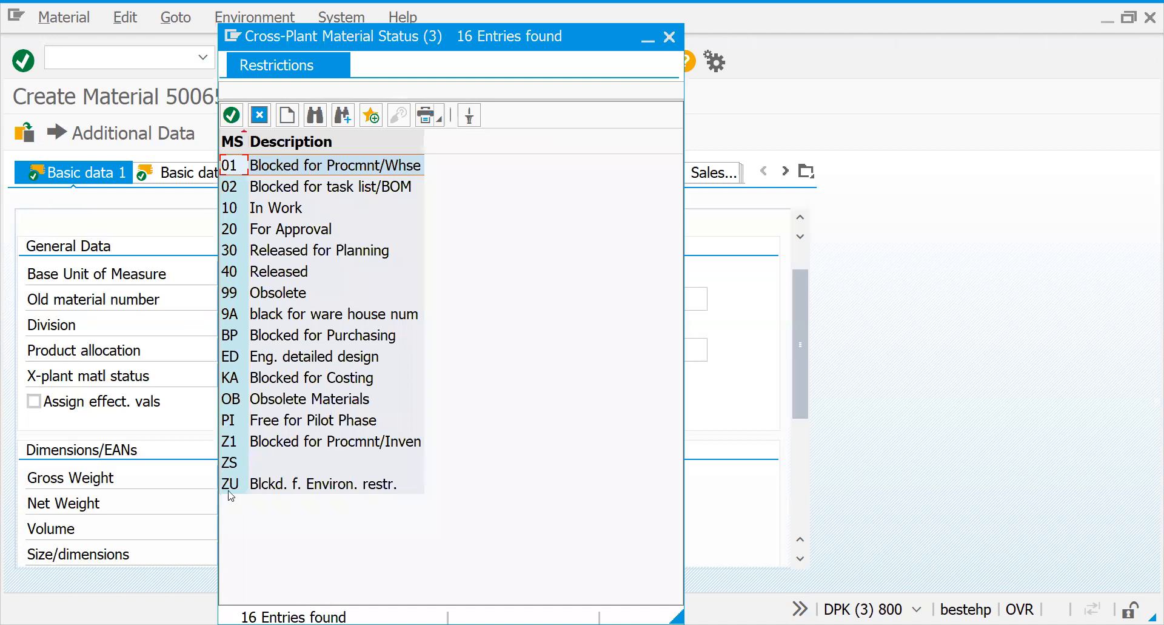
{"action": "left_click", "coordinate": [237, 492]}
{"action": "left_click", "coordinate": [277, 390]}
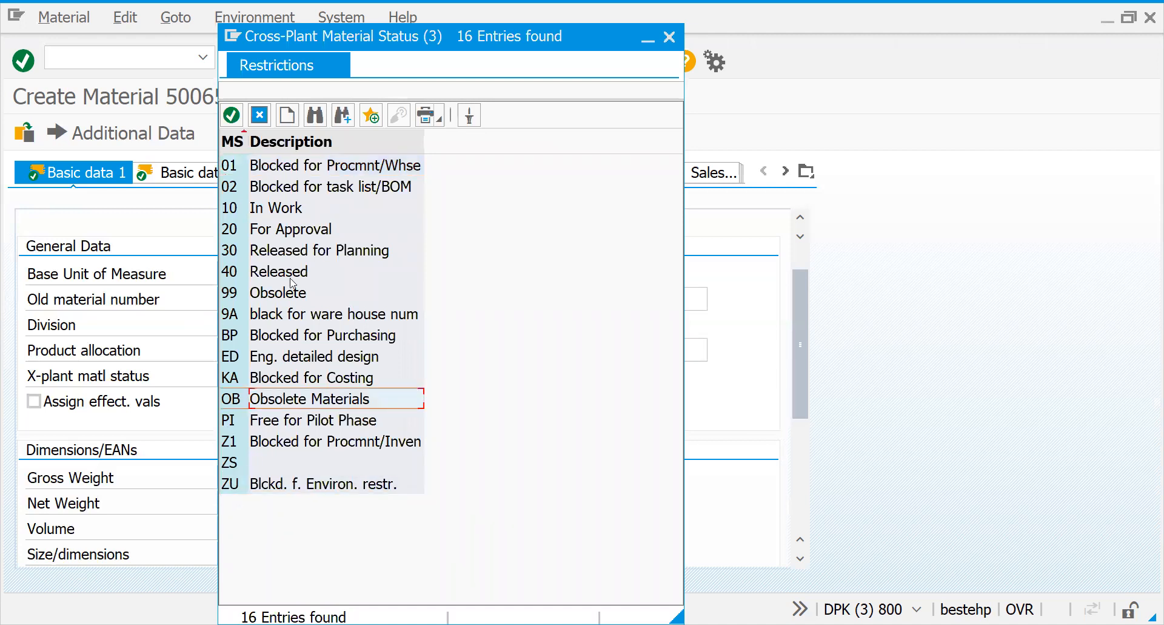
{"action": "left_click", "coordinate": [294, 232]}
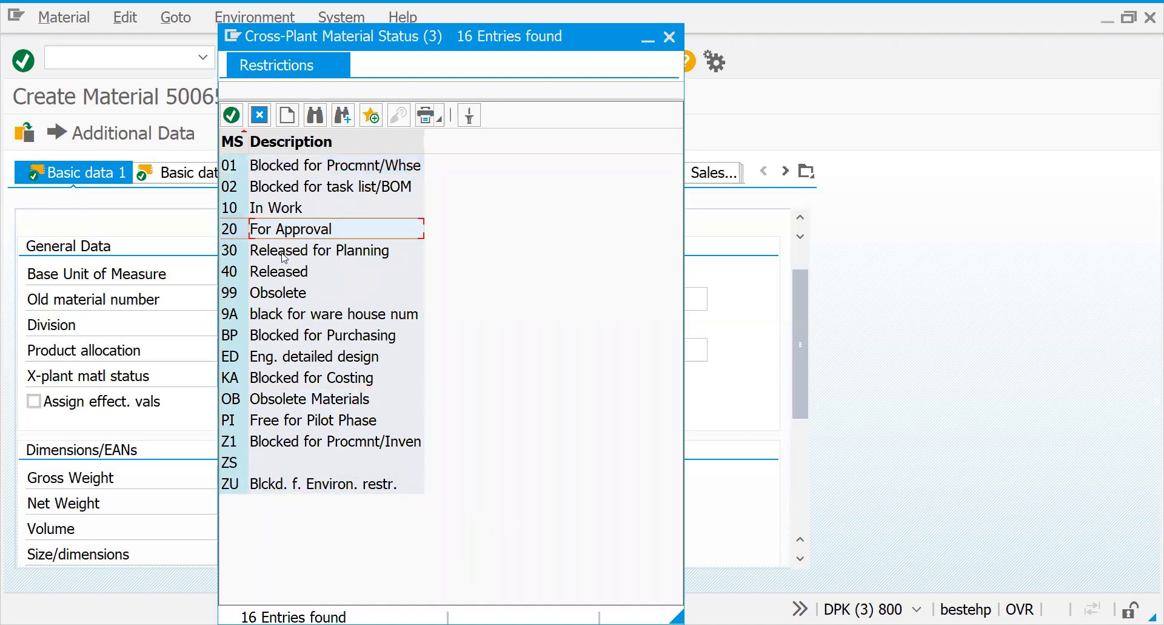
{"action": "left_click", "coordinate": [284, 273]}
{"action": "left_click", "coordinate": [278, 295]}
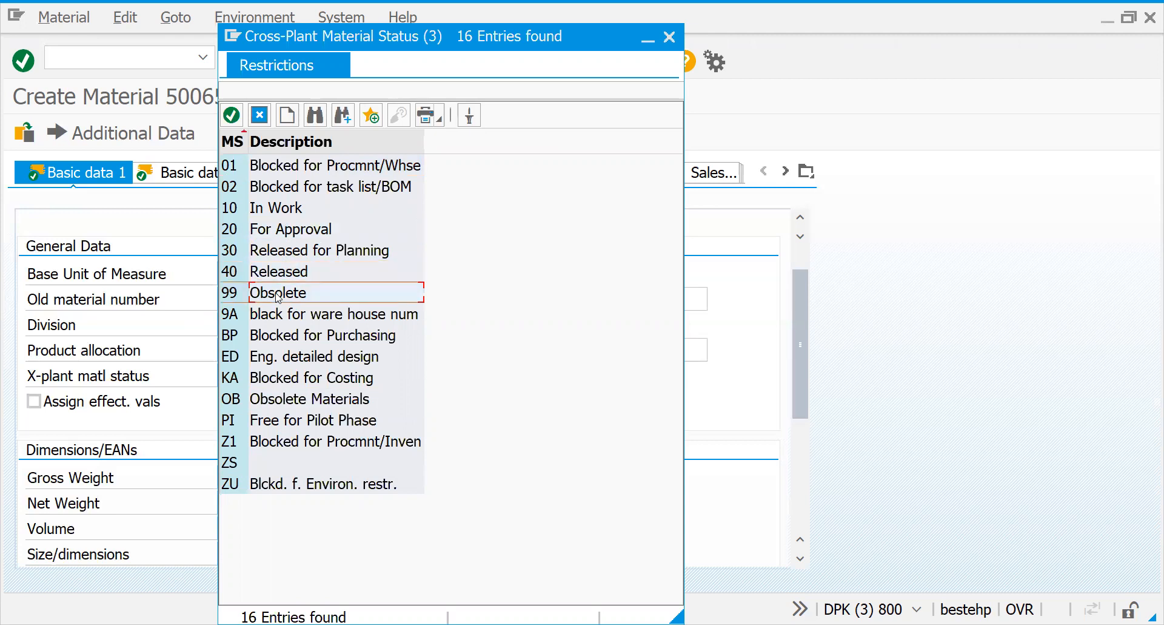
{"action": "left_click", "coordinate": [284, 342]}
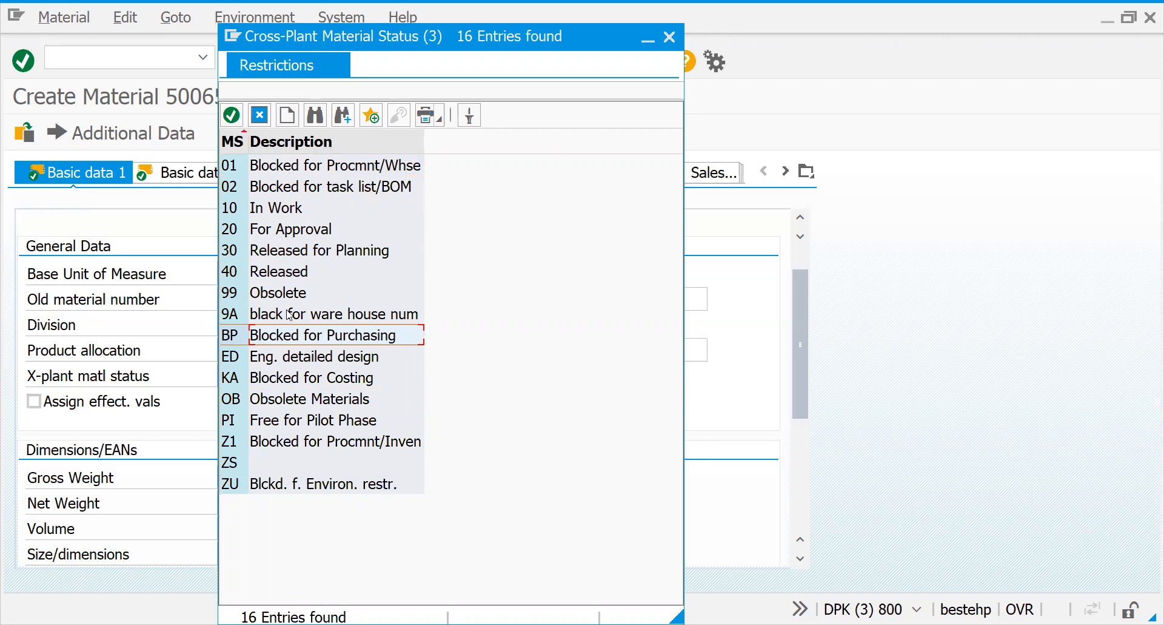
{"action": "key", "text": "Escape"}
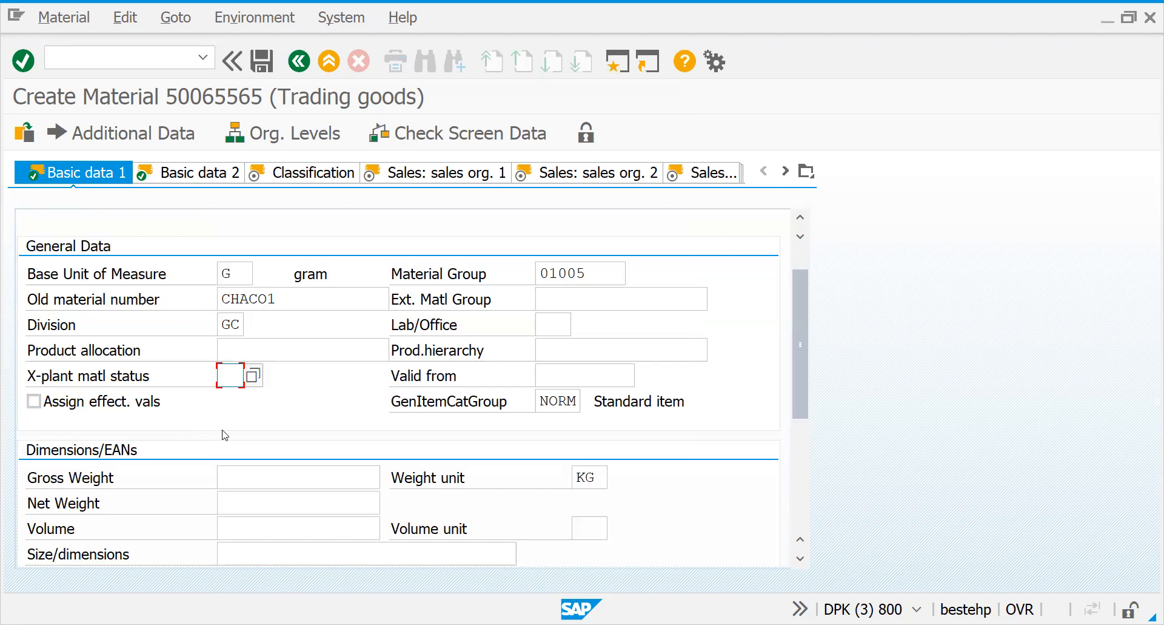
{"action": "left_click", "coordinate": [558, 376]}
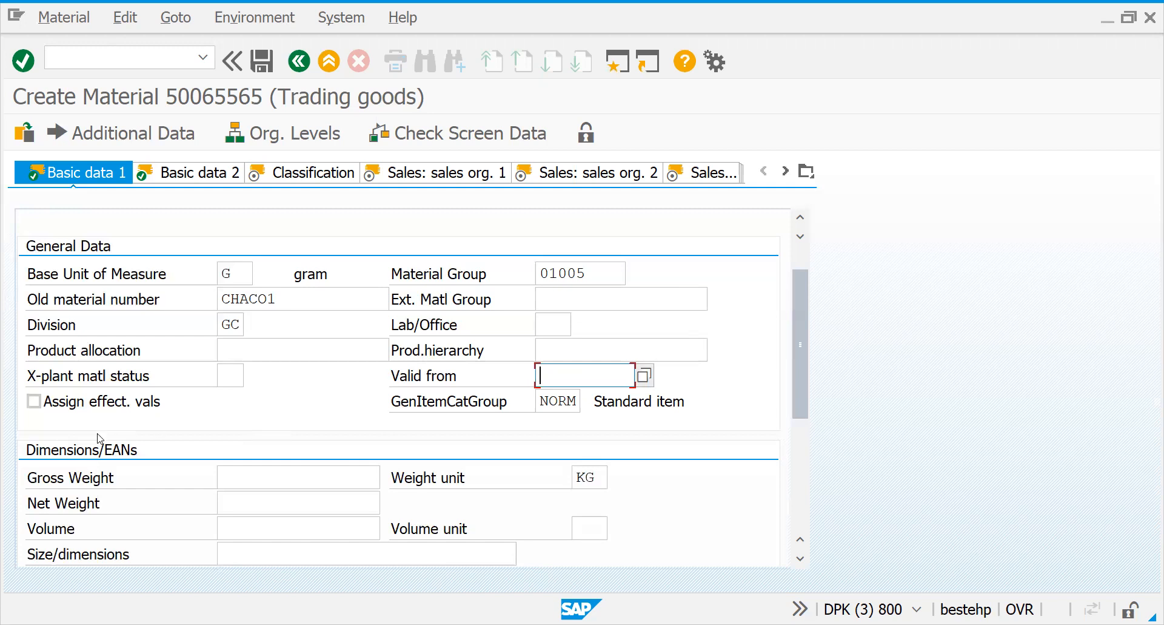
Enter a gross weight of 100 and a net weight of 90 with G as the weight unit.
{"action": "left_click", "coordinate": [249, 481]}
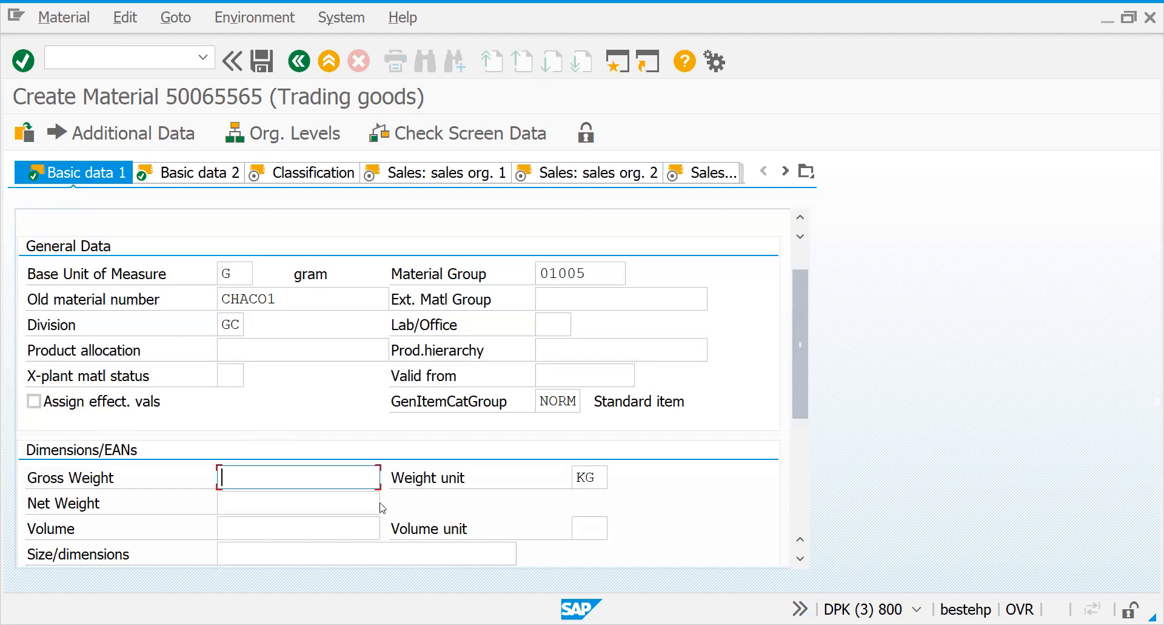
{"action": "type", "text": "100"}
{"action": "left_click", "coordinate": [586, 477]}
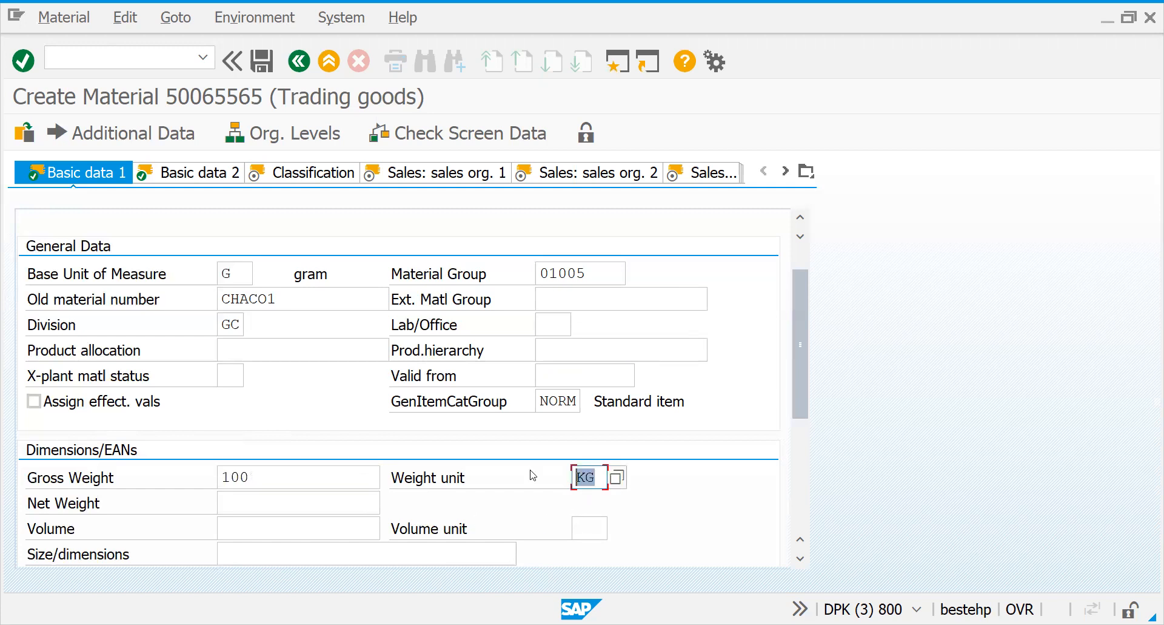
{"action": "type", "text": "G"}
{"action": "left_click", "coordinate": [260, 505]}
{"action": "type", "text": "90"}
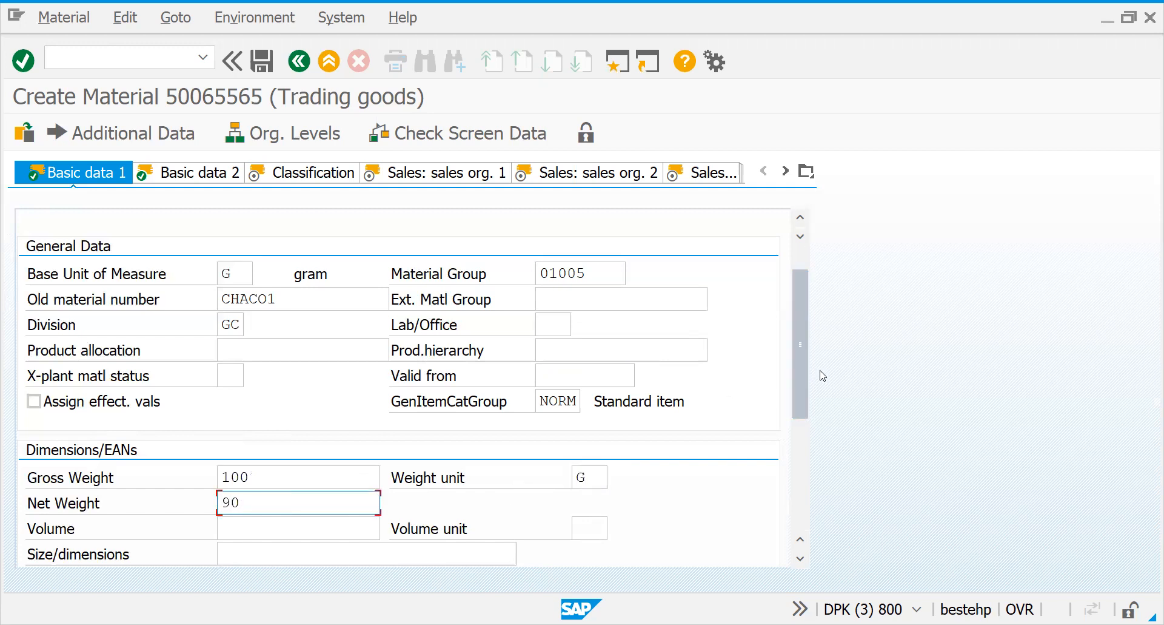
Review the volume, volume unit, size/dimensions, EAN/UPC and EAN category fields under Dimensions/EANs without filling them.
{"action": "left_click_drag", "start_coordinate": [802, 393], "coordinate": [794, 442]}
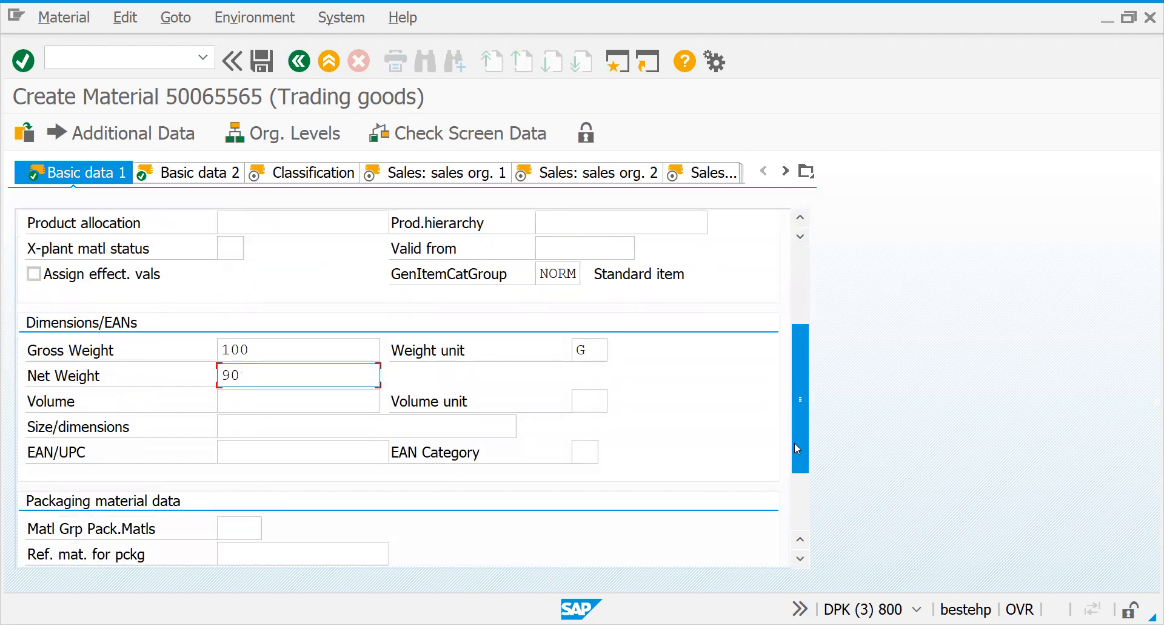
{"action": "left_click", "coordinate": [292, 402]}
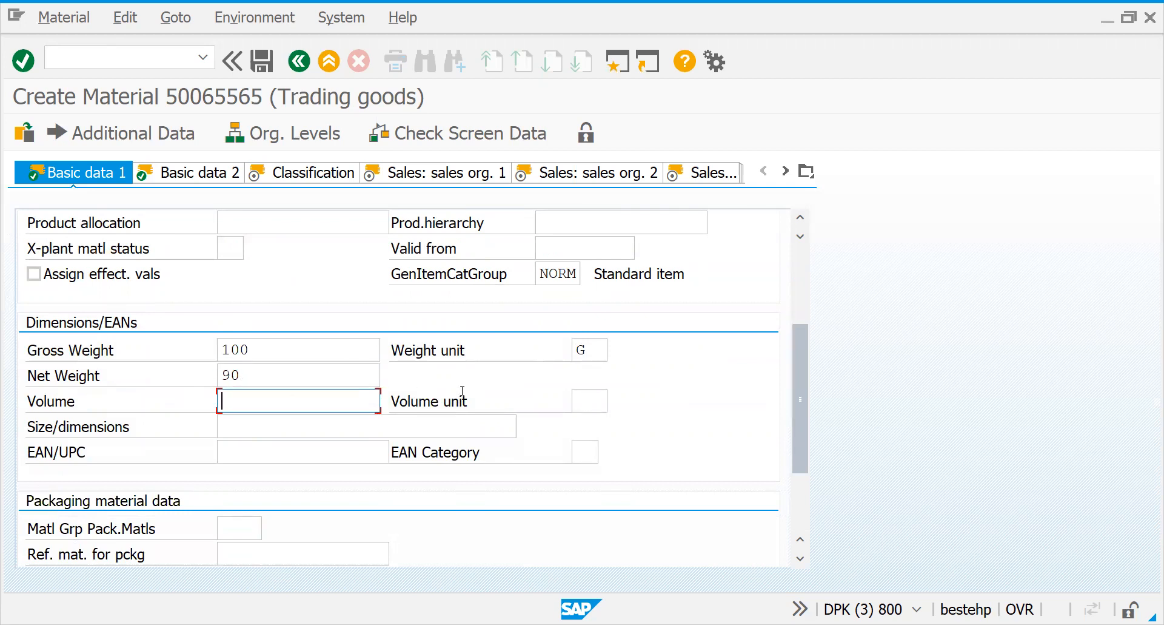
{"action": "left_click", "coordinate": [583, 390]}
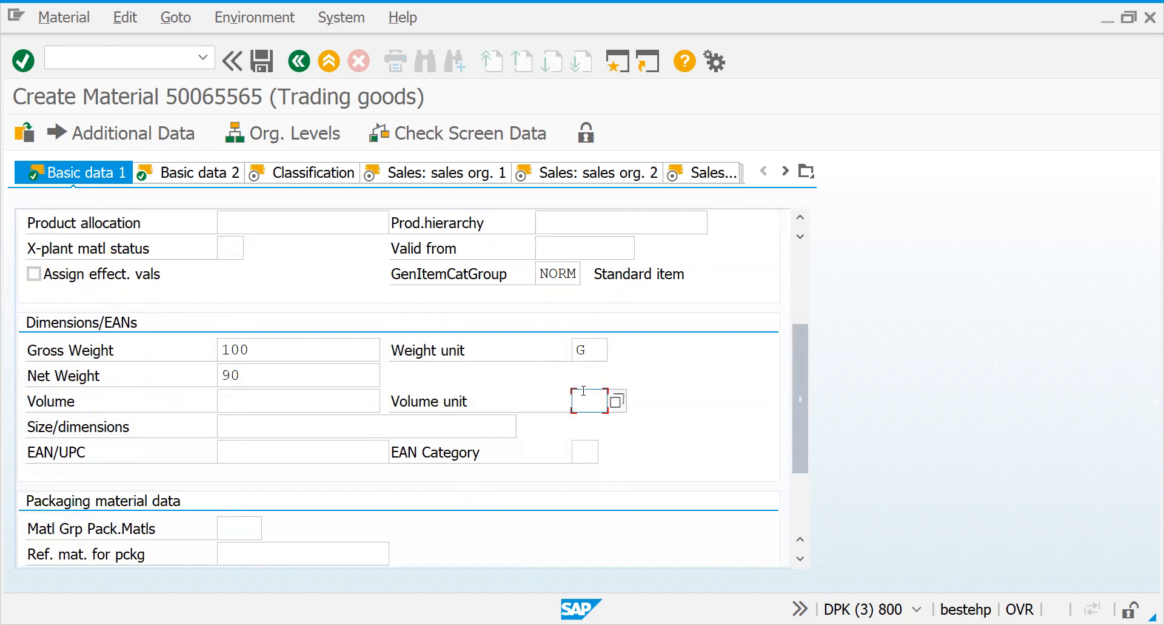
{"action": "left_click", "coordinate": [423, 430]}
{"action": "left_click", "coordinate": [307, 448]}
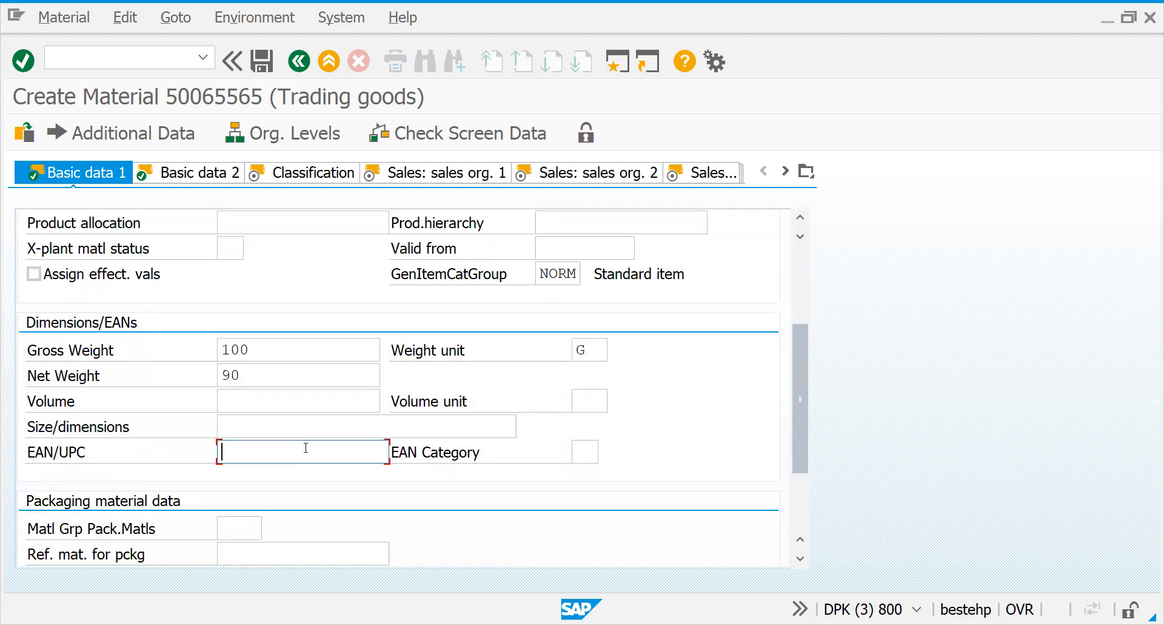
{"action": "left_click", "coordinate": [305, 424]}
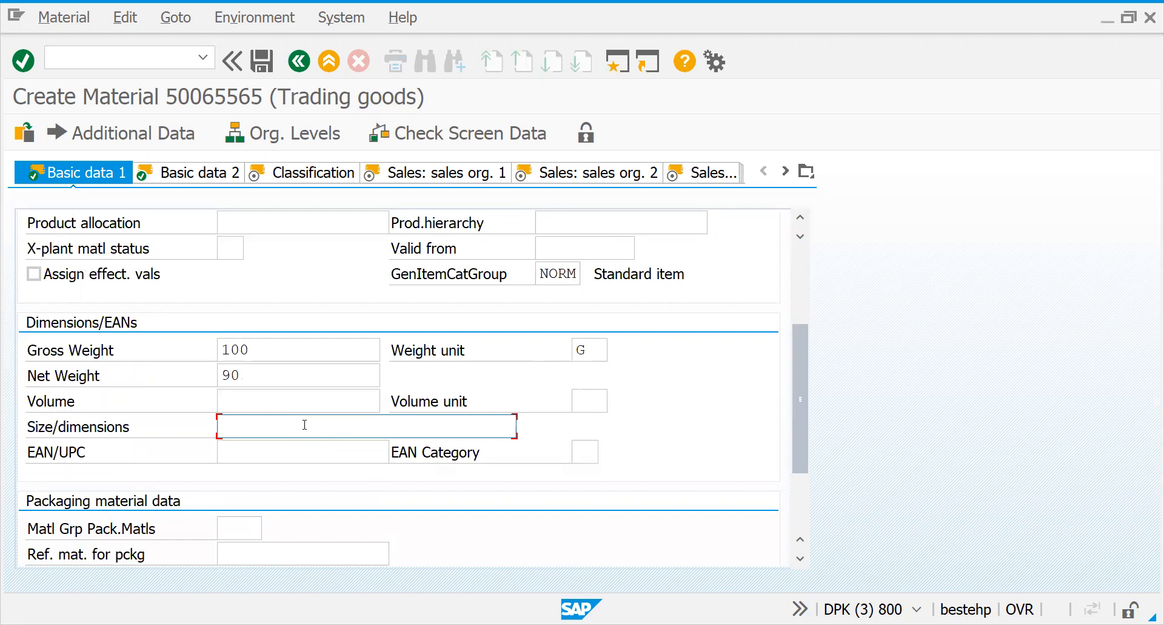
{"action": "left_click", "coordinate": [253, 455]}
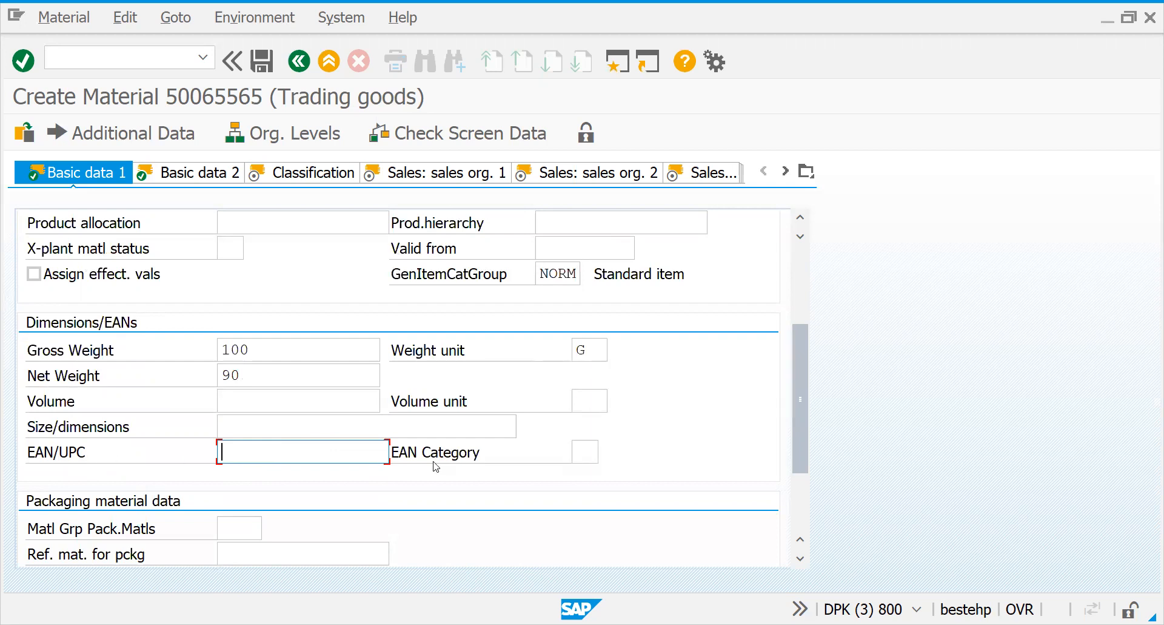
{"action": "left_click", "coordinate": [579, 454]}
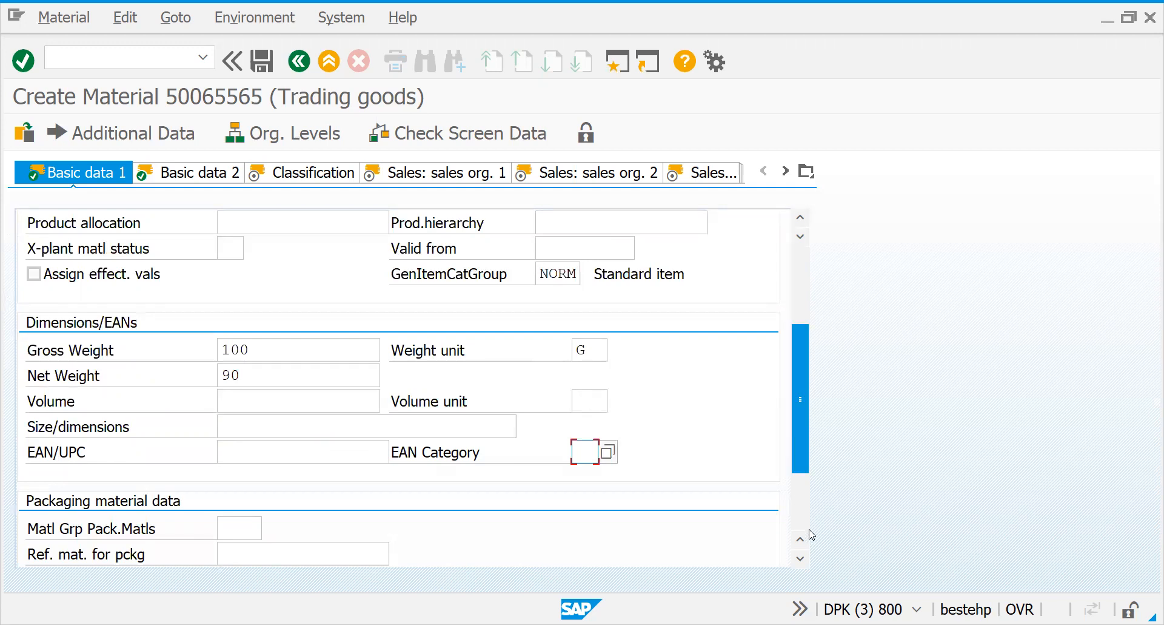
Review the packaging material group and packaging reference material fields, leaving both empty.
{"action": "scroll", "coordinate": [811, 535], "scroll_direction": "down", "scroll_amount": 3}
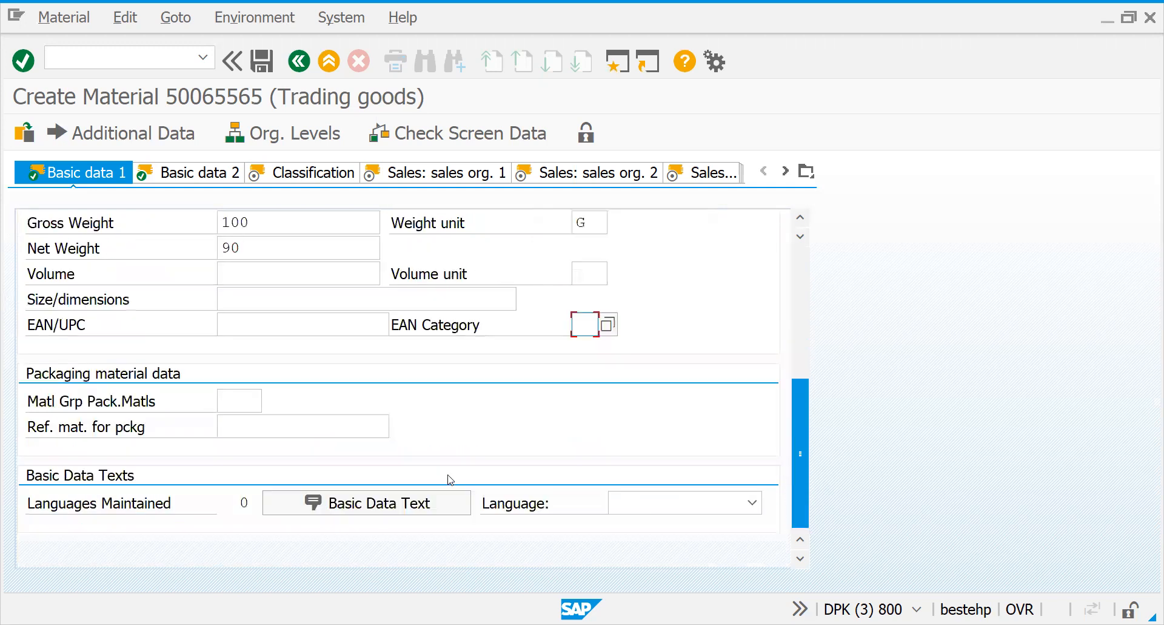
{"action": "left_click", "coordinate": [232, 403]}
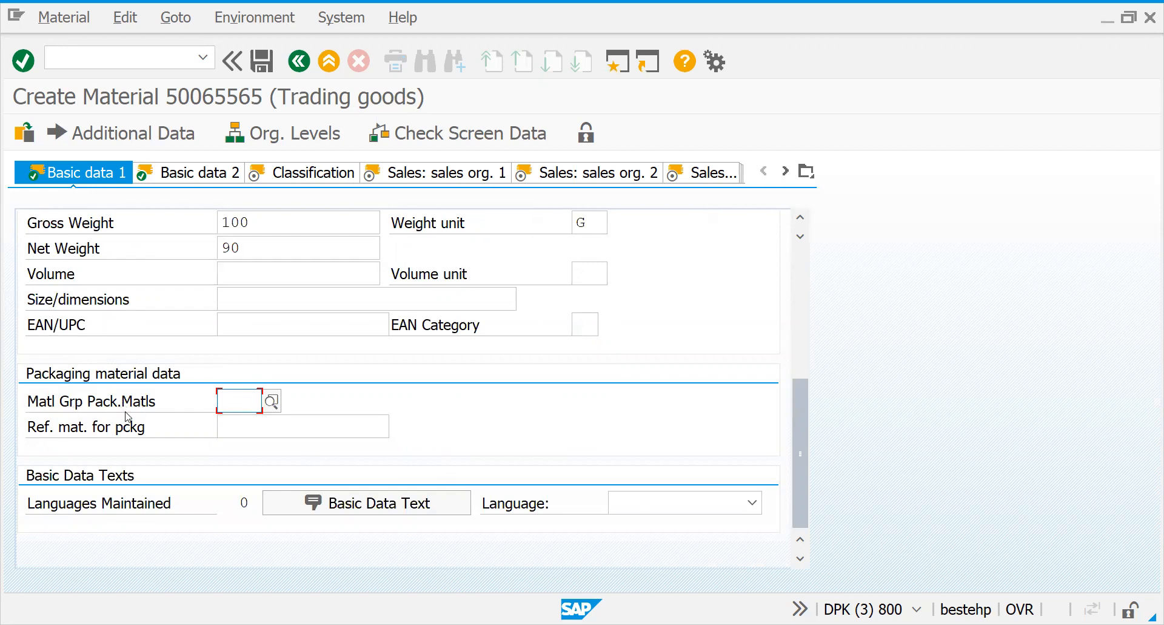
{"action": "left_click", "coordinate": [237, 429]}
{"action": "left_click", "coordinate": [231, 399]}
Look through the Basic data 2 view and the class types for classification, and continue to Sales: sales org. 1 without entering anything.
{"action": "left_click", "coordinate": [173, 177]}
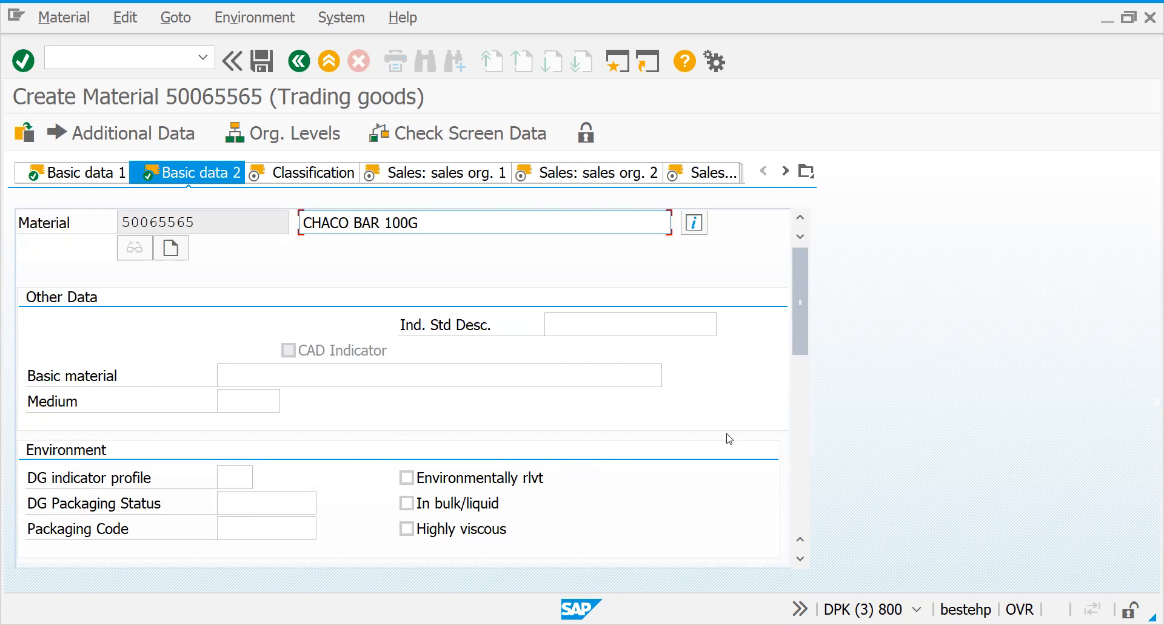
{"action": "left_click", "coordinate": [802, 500]}
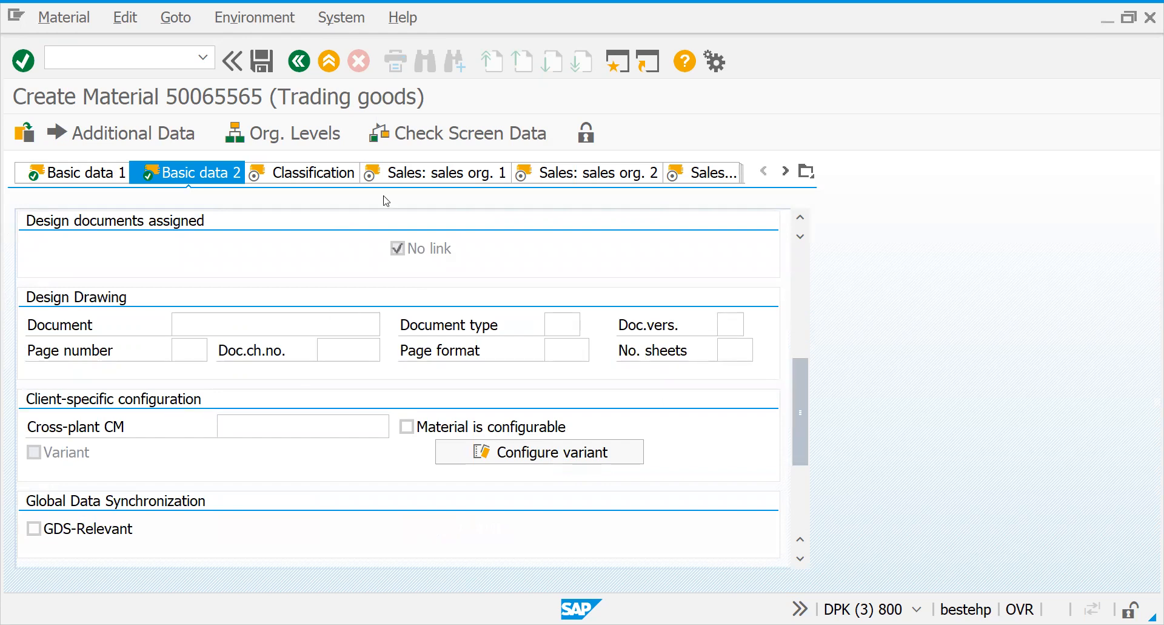
{"action": "left_click", "coordinate": [282, 176]}
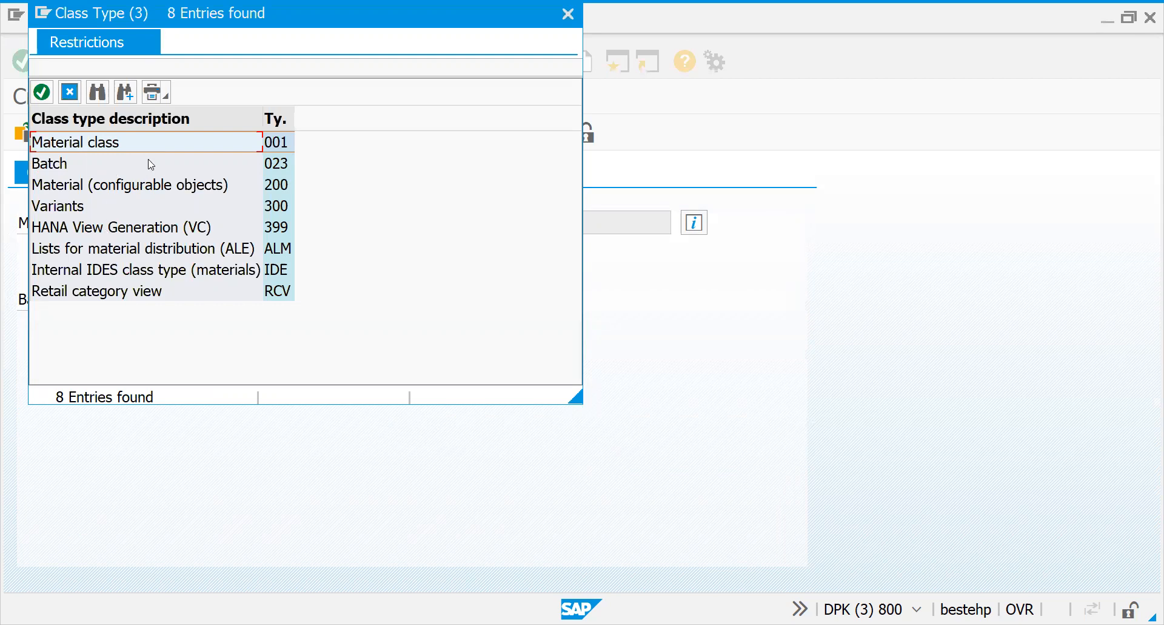
{"action": "key", "text": "Escape"}
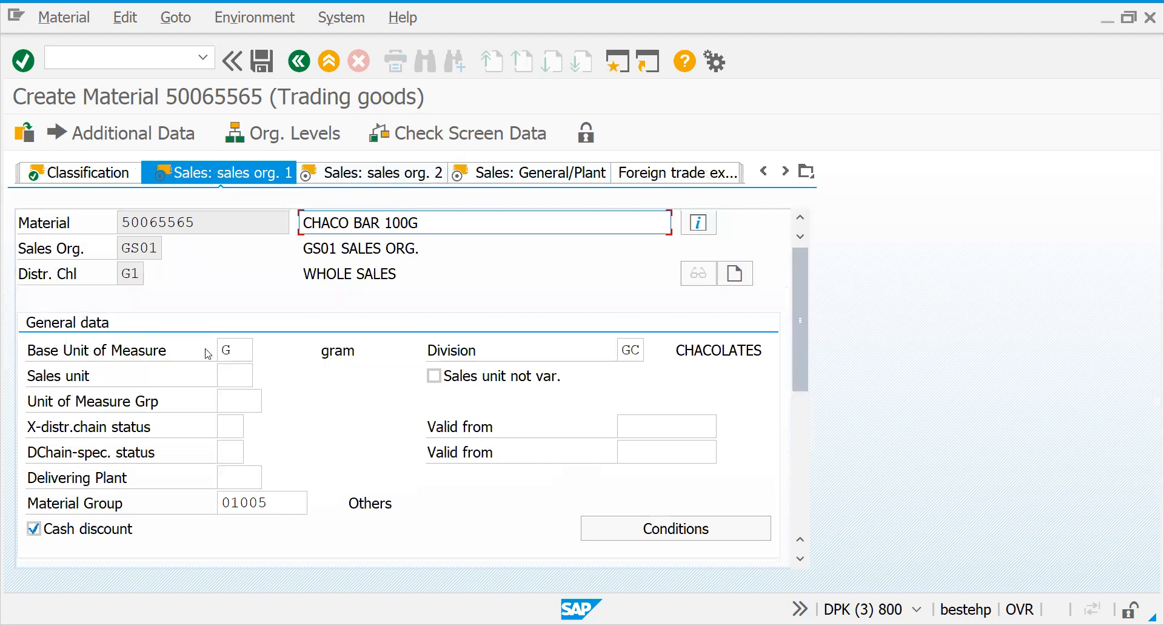
Set the sales unit to PAC (Pack) from the list of measurement units in the sales org. 1 general data.
{"action": "left_click", "coordinate": [241, 349]}
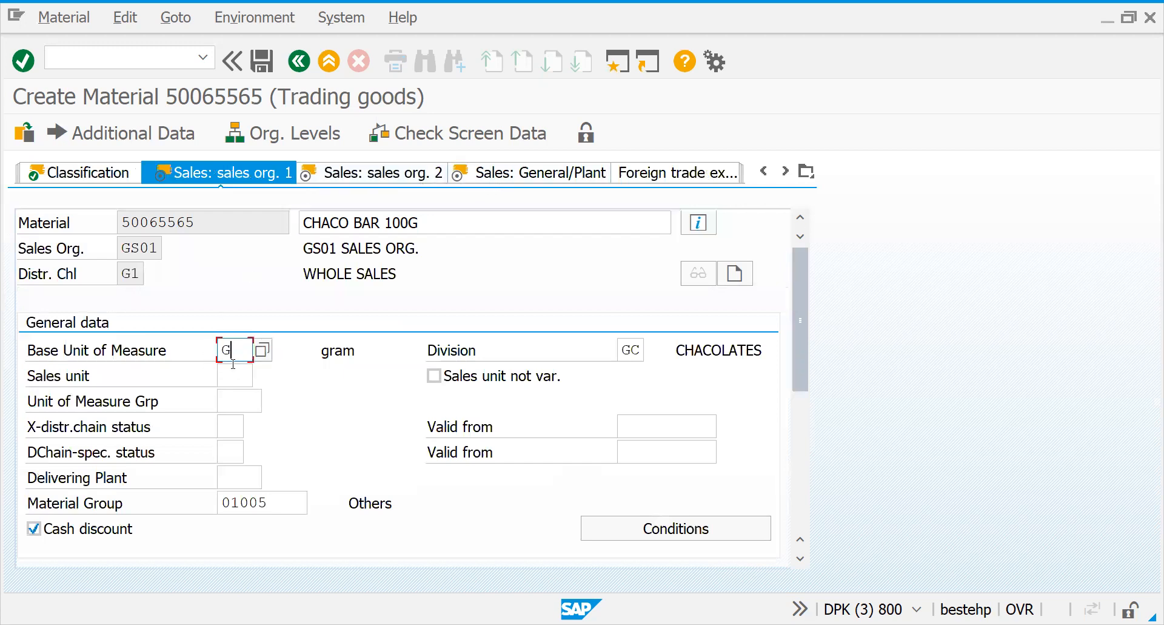
{"action": "left_click", "coordinate": [237, 375]}
{"action": "left_click", "coordinate": [263, 382]}
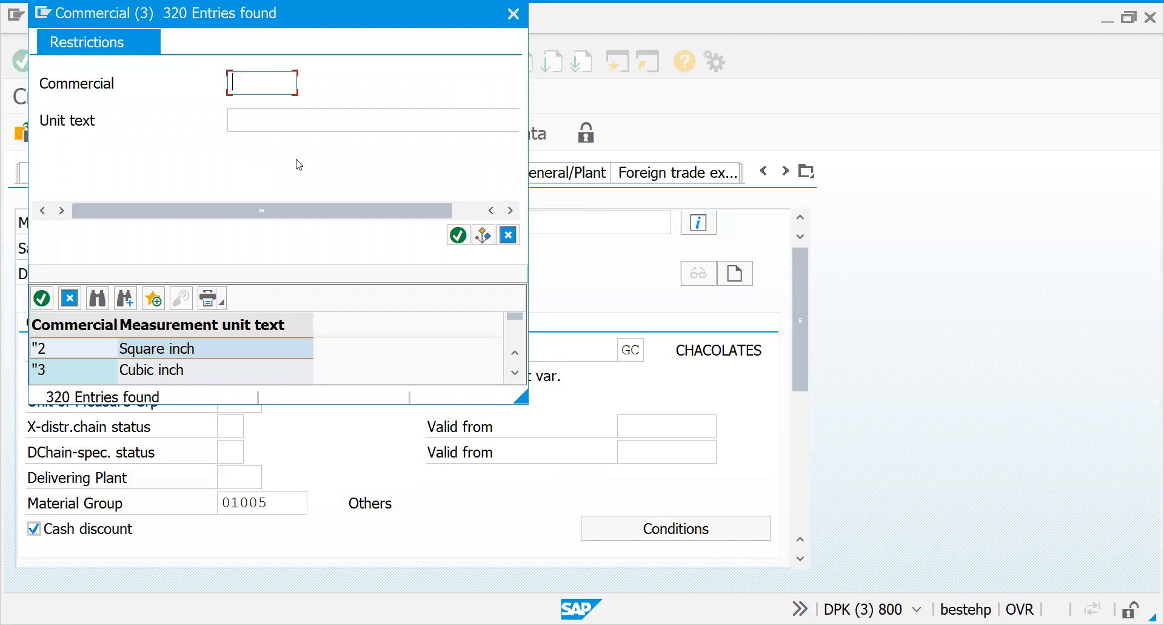
{"action": "key", "text": "Escape"}
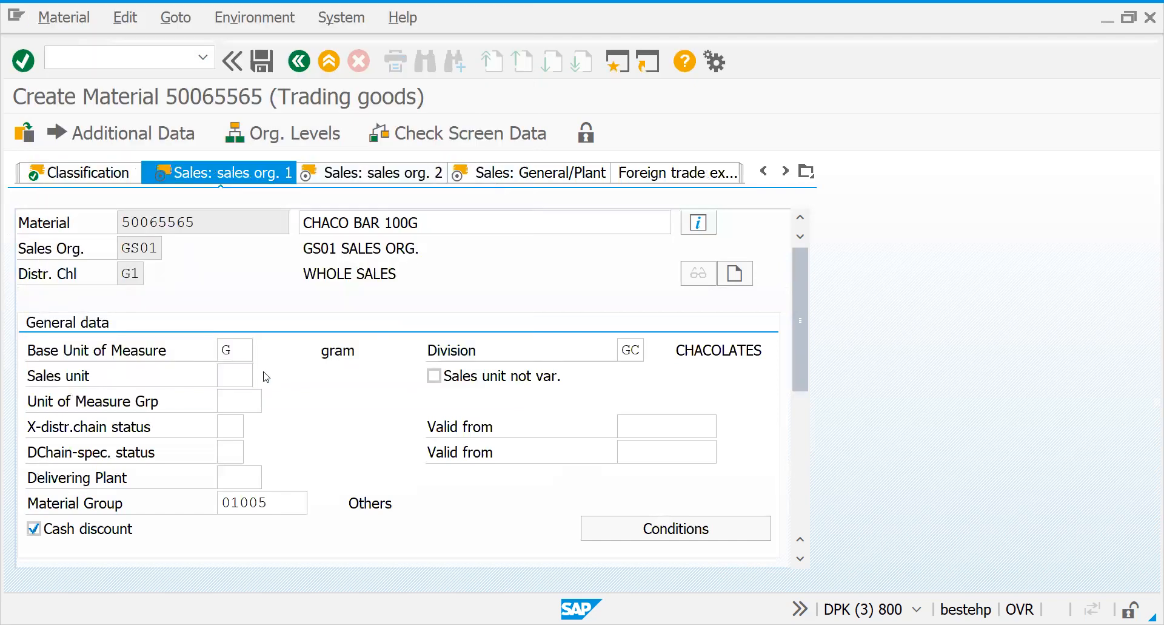
{"action": "key", "text": "F4"}
{"action": "left_click", "coordinate": [511, 305]}
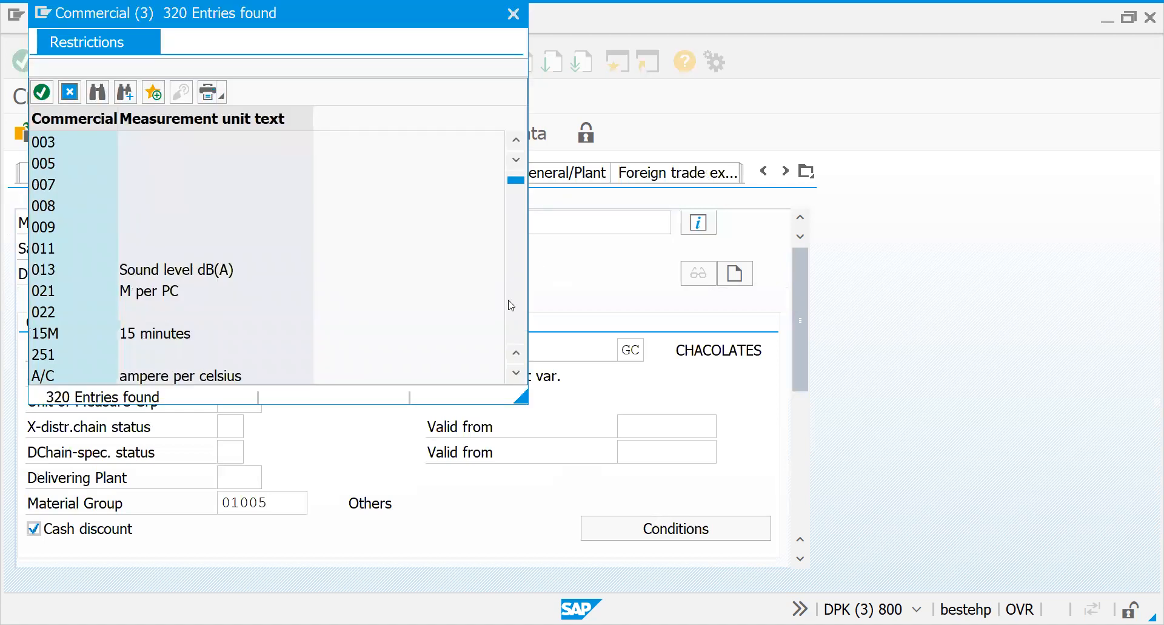
{"action": "left_click", "coordinate": [511, 305]}
{"action": "left_click", "coordinate": [511, 305]}
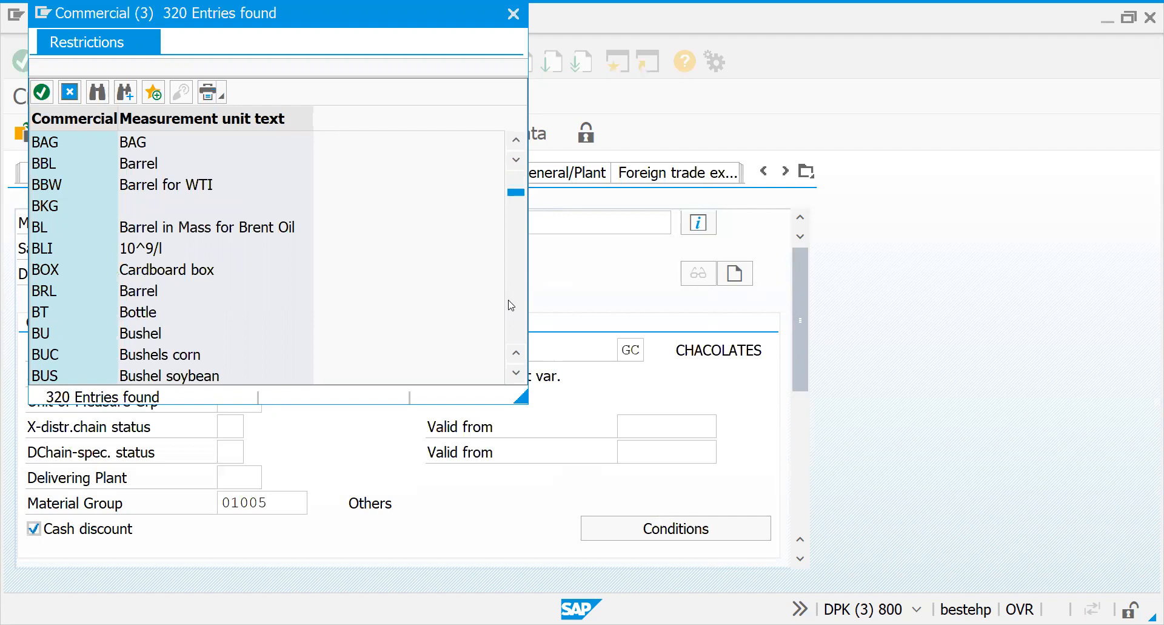
{"action": "left_click", "coordinate": [511, 305]}
{"action": "left_click", "coordinate": [511, 305]}
{"action": "left_click", "coordinate": [511, 305]}
{"action": "left_click", "coordinate": [511, 305]}
{"action": "left_click", "coordinate": [511, 305]}
{"action": "left_click", "coordinate": [512, 305]}
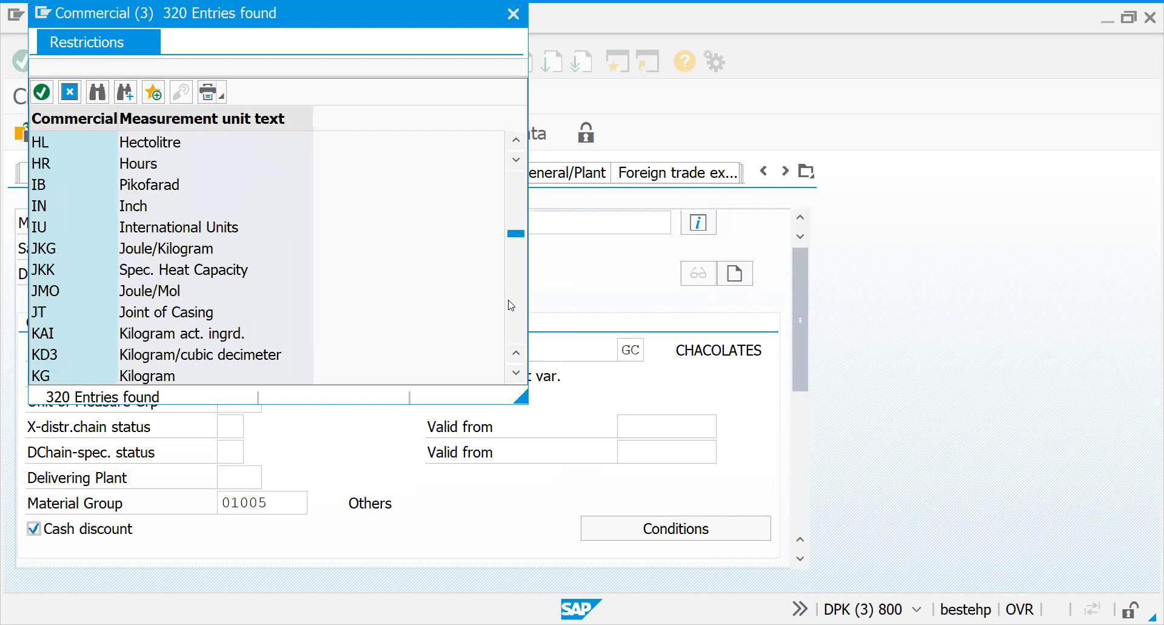
{"action": "left_click", "coordinate": [511, 305]}
{"action": "left_click", "coordinate": [512, 305]}
{"action": "left_click", "coordinate": [512, 305]}
{"action": "left_click", "coordinate": [511, 305]}
{"action": "left_click", "coordinate": [511, 305]}
{"action": "left_click", "coordinate": [511, 305]}
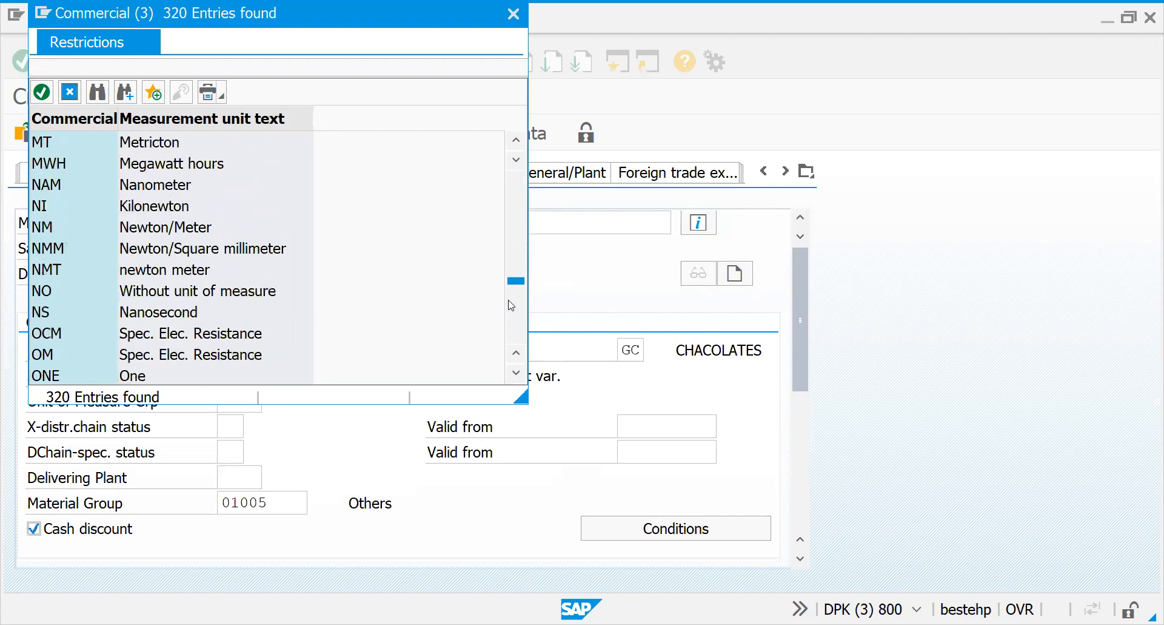
{"action": "left_click", "coordinate": [516, 341]}
{"action": "left_click", "coordinate": [516, 342]}
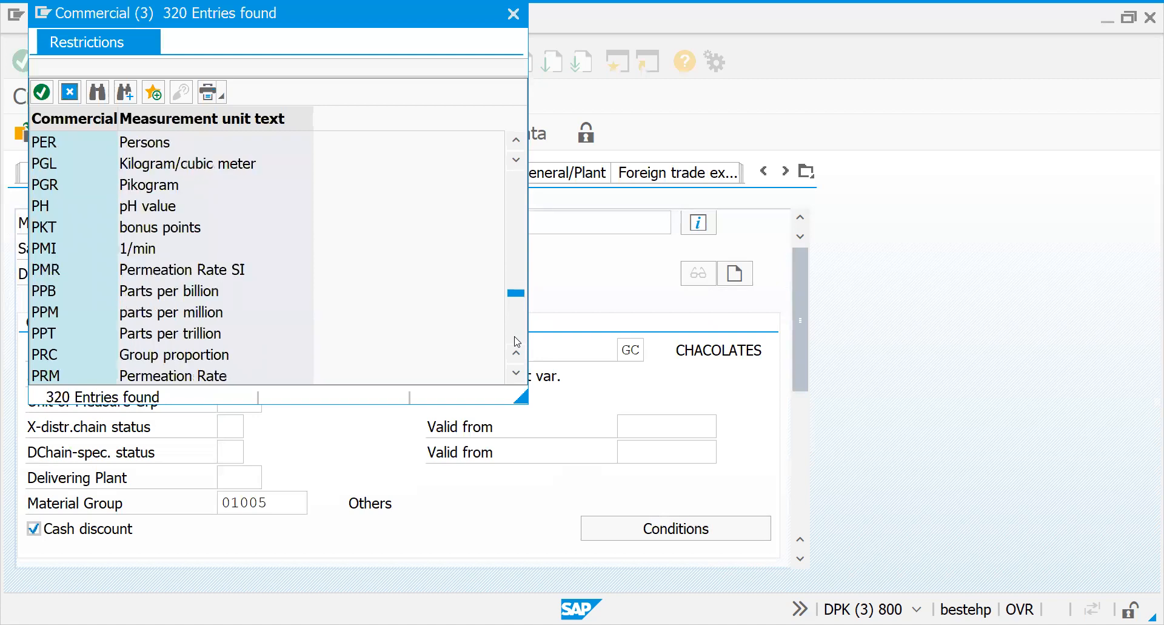
{"action": "left_click", "coordinate": [517, 205]}
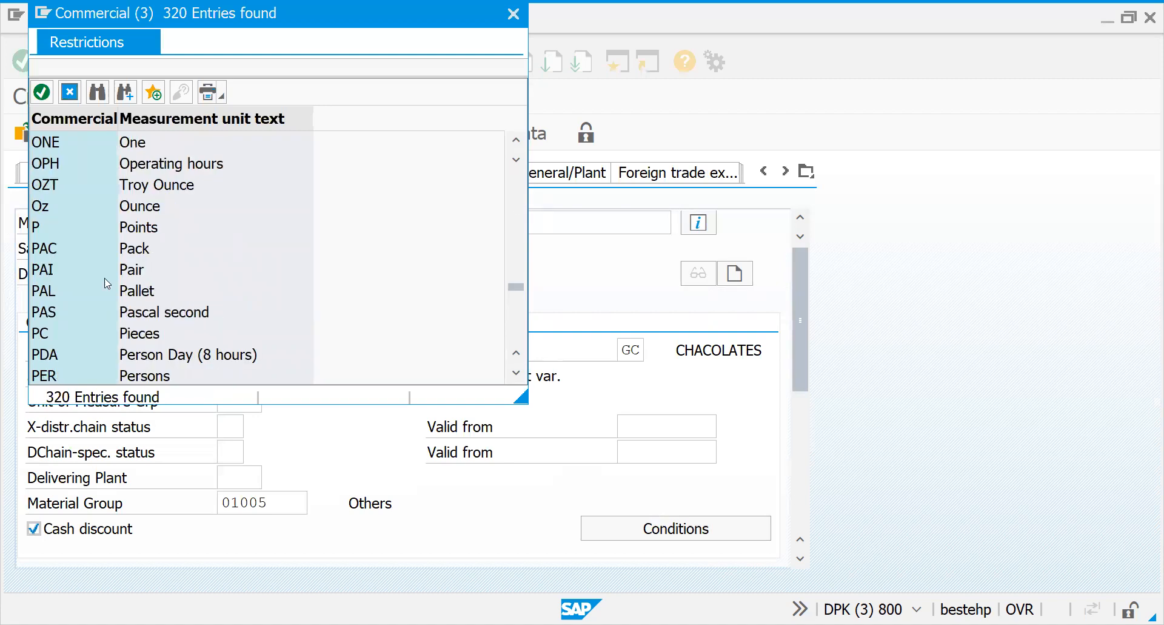
{"action": "left_click", "coordinate": [60, 249]}
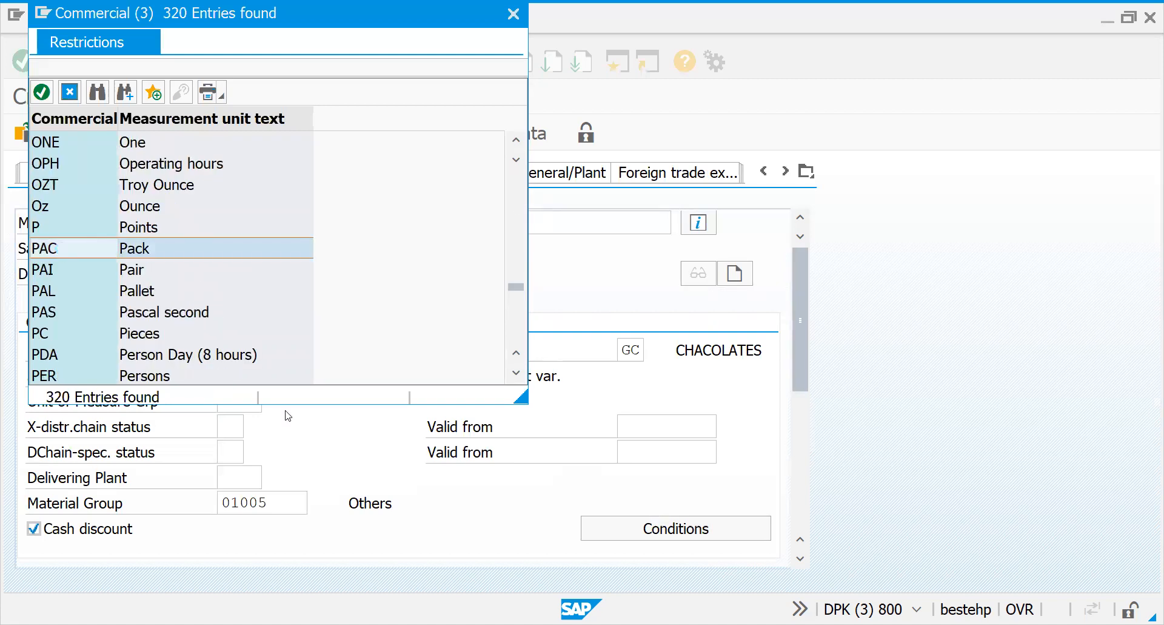
{"action": "key", "text": "Return"}
{"action": "left_click", "coordinate": [246, 354]}
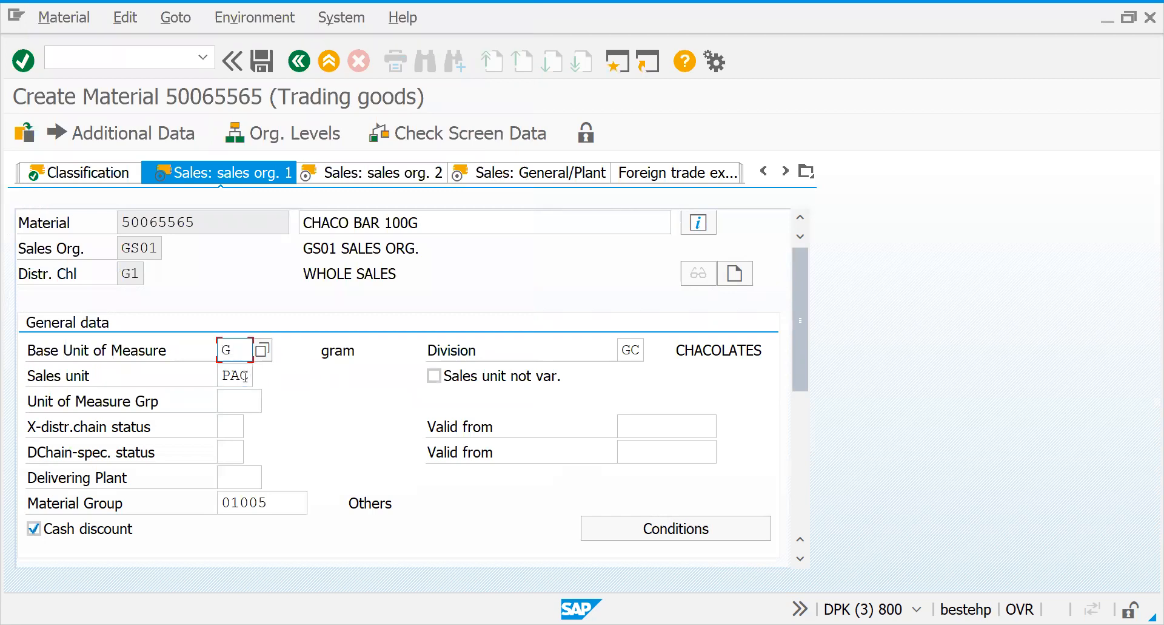
Confirm PAC as the sales unit and set its conversion factor to 1 PAC = 1000 G.
{"action": "left_click", "coordinate": [243, 374]}
{"action": "key", "text": "Return"}
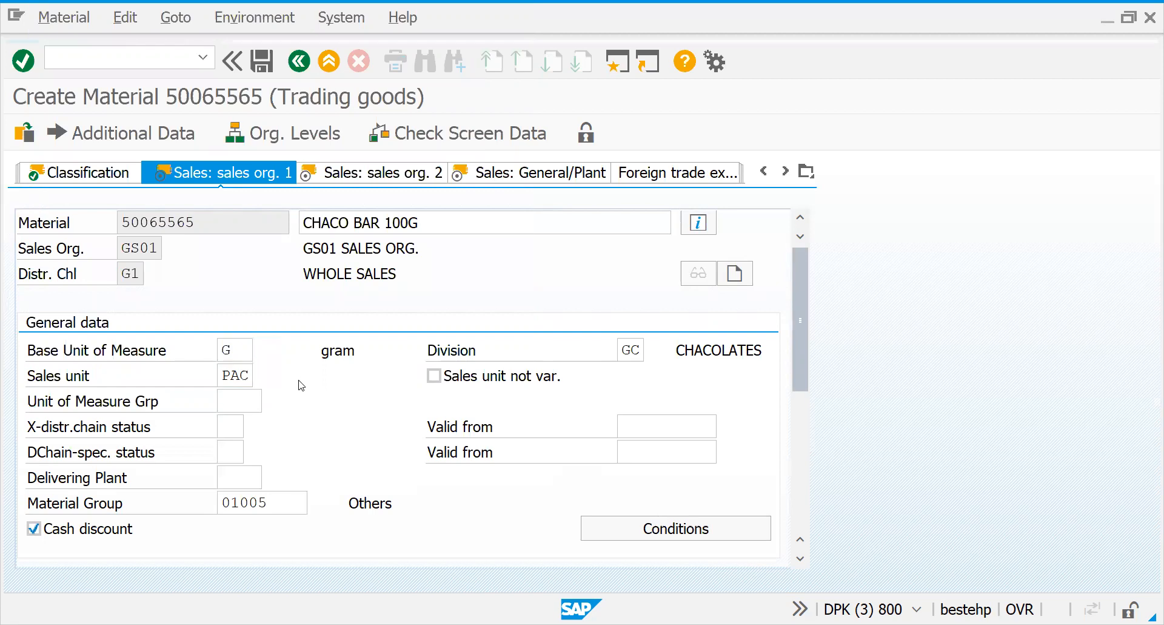
{"action": "type", "text": "1"}
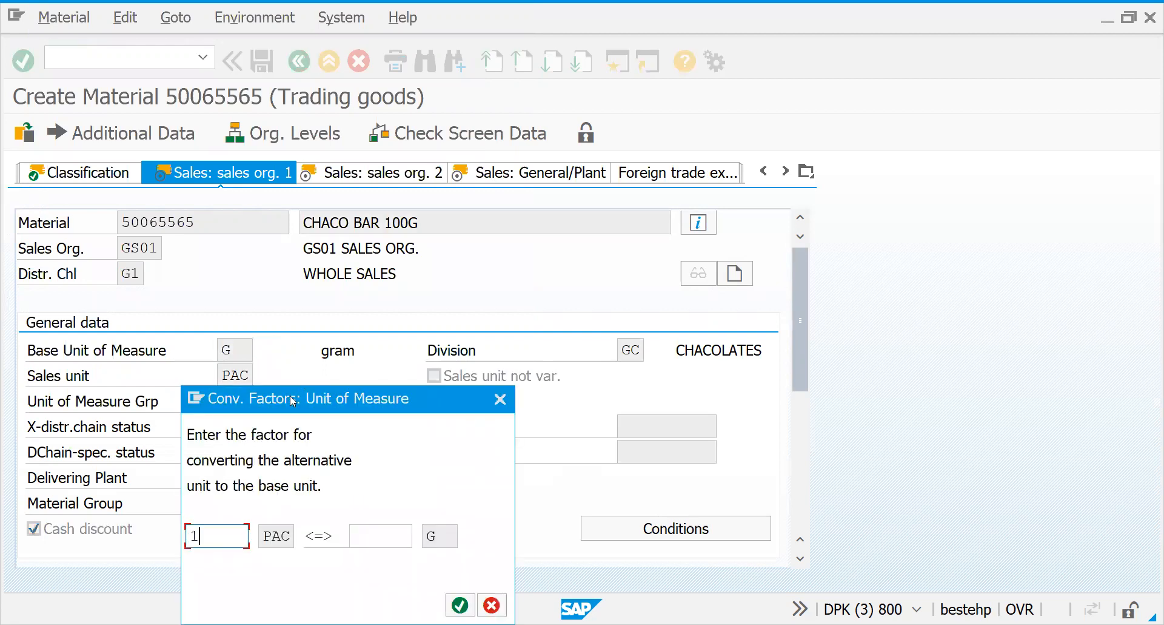
{"action": "left_click", "coordinate": [365, 536]}
{"action": "type", "text": "1000"}
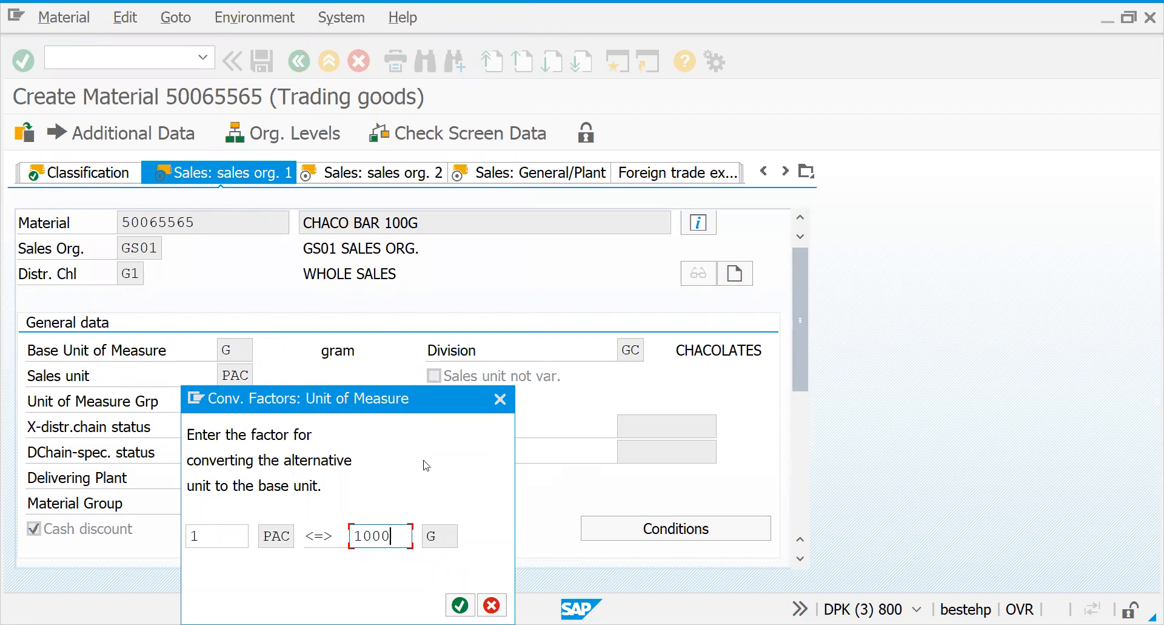
{"action": "left_click", "coordinate": [460, 605]}
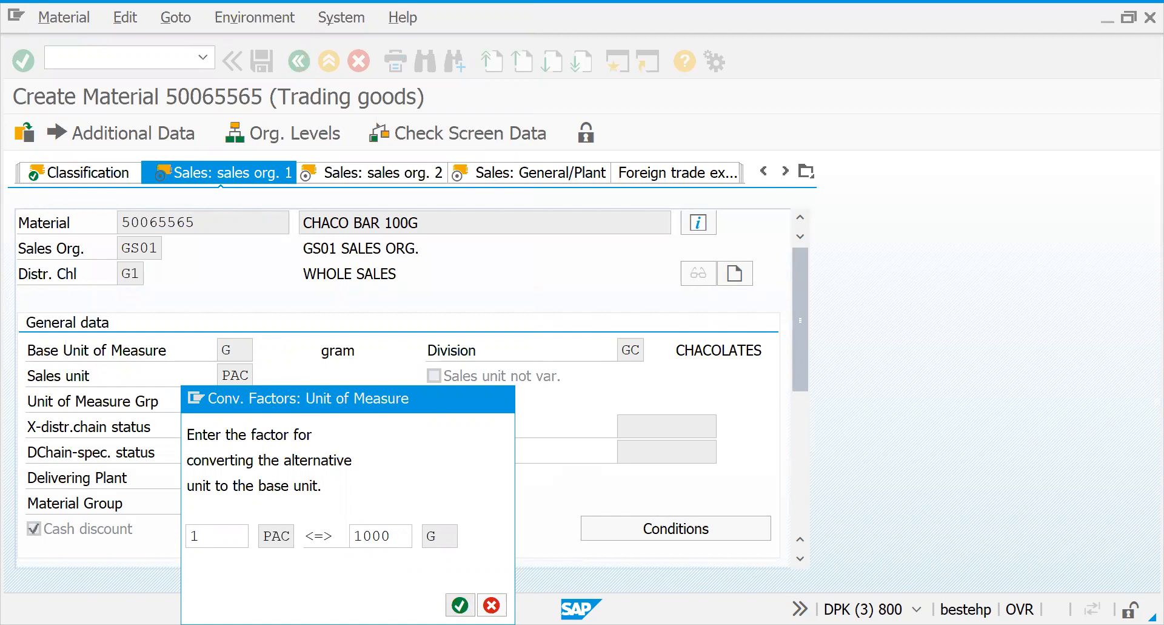
Examine the sales unit settings and the available unit of measure groups without choosing one.
{"action": "left_click", "coordinate": [237, 377]}
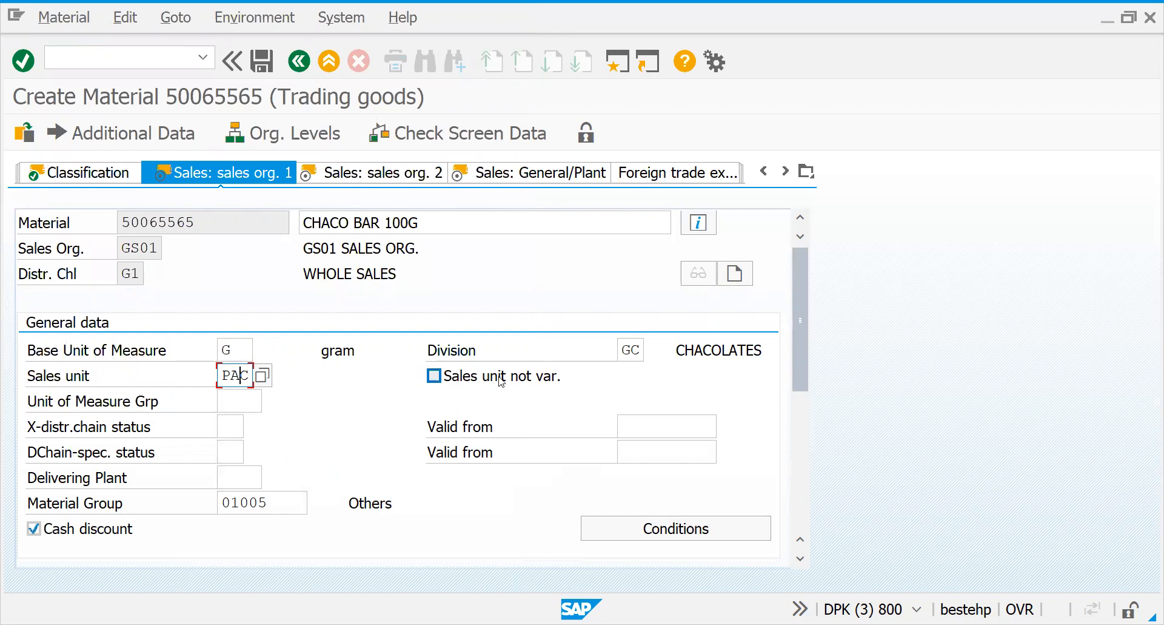
{"action": "left_click", "coordinate": [433, 375]}
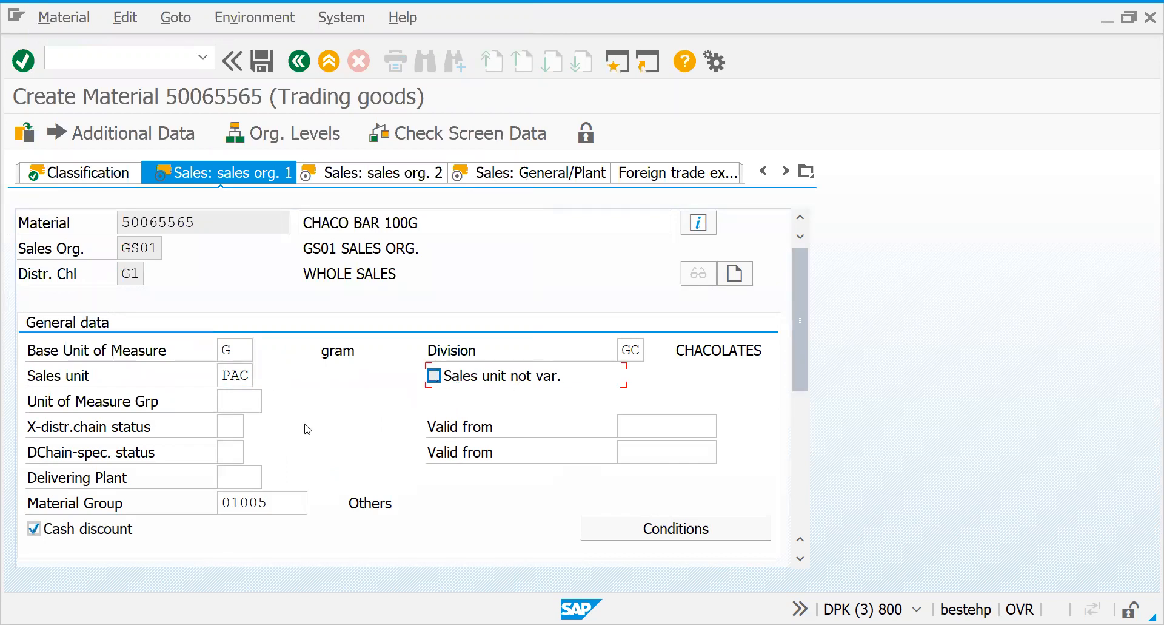
{"action": "left_click", "coordinate": [222, 406]}
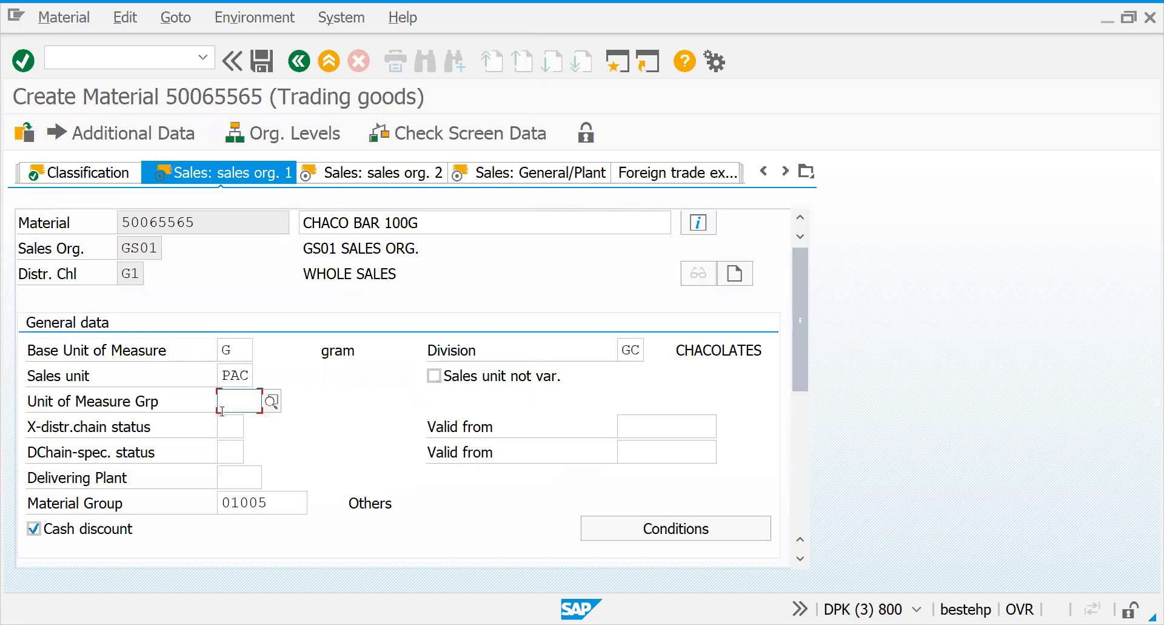
{"action": "left_click", "coordinate": [274, 405]}
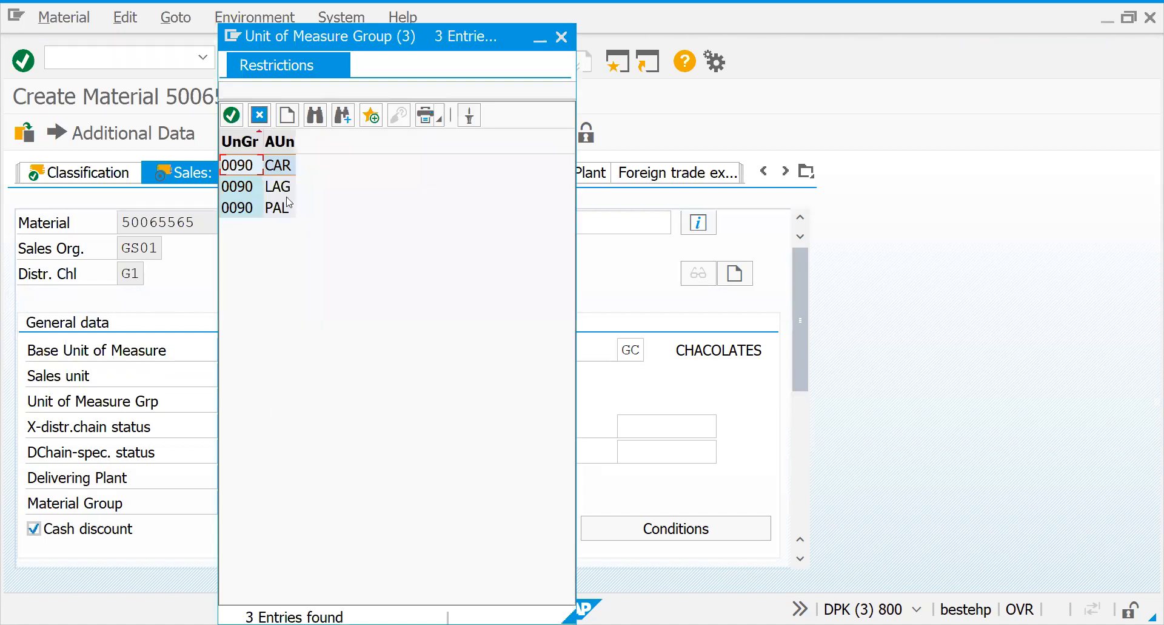
{"action": "left_click", "coordinate": [274, 174]}
{"action": "left_click", "coordinate": [276, 188]}
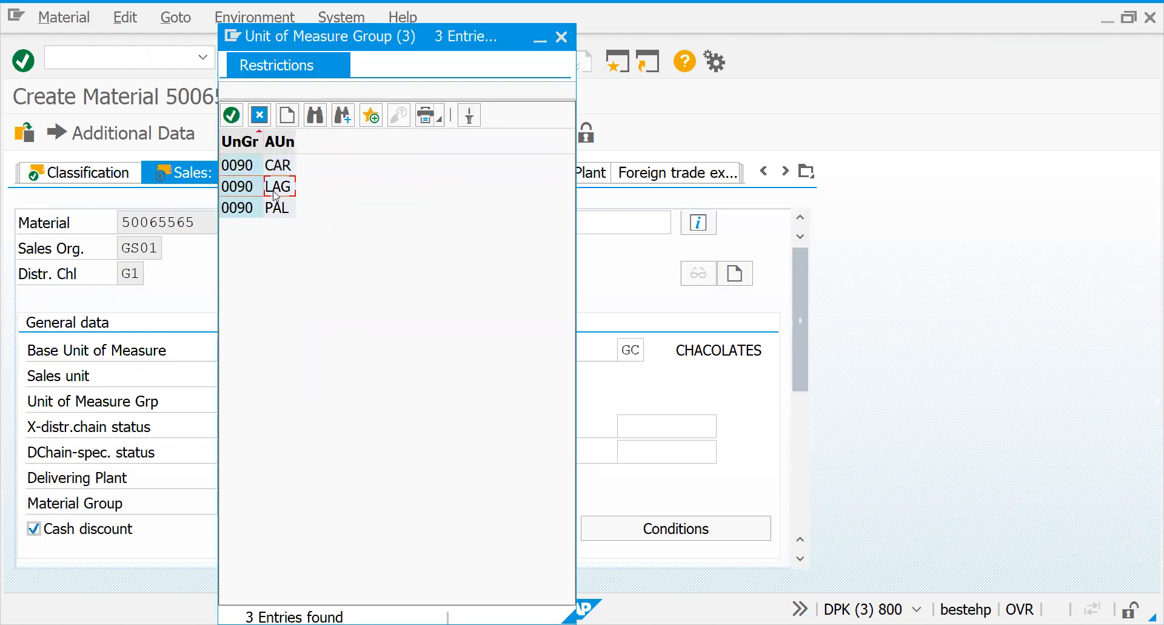
{"action": "left_click", "coordinate": [267, 212]}
{"action": "key", "text": "Escape"}
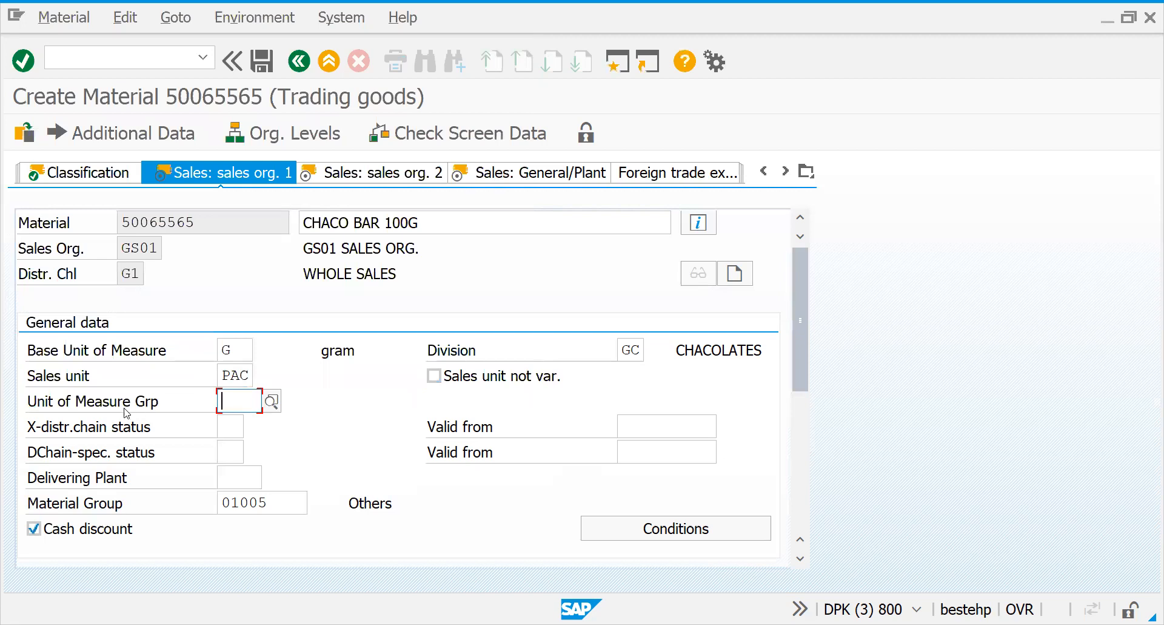
Examine the cross-distribution-chain status options, the distribution-chain-specific status field and the valid-from date fields of both statuses.
{"action": "left_click", "coordinate": [223, 430]}
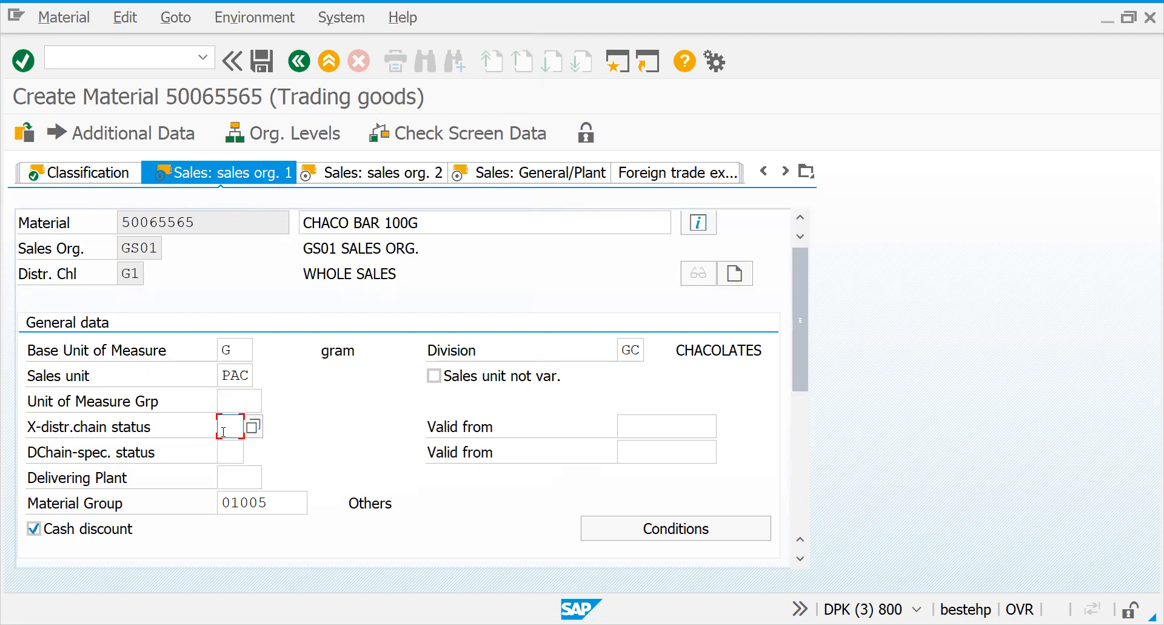
{"action": "left_click", "coordinate": [253, 426]}
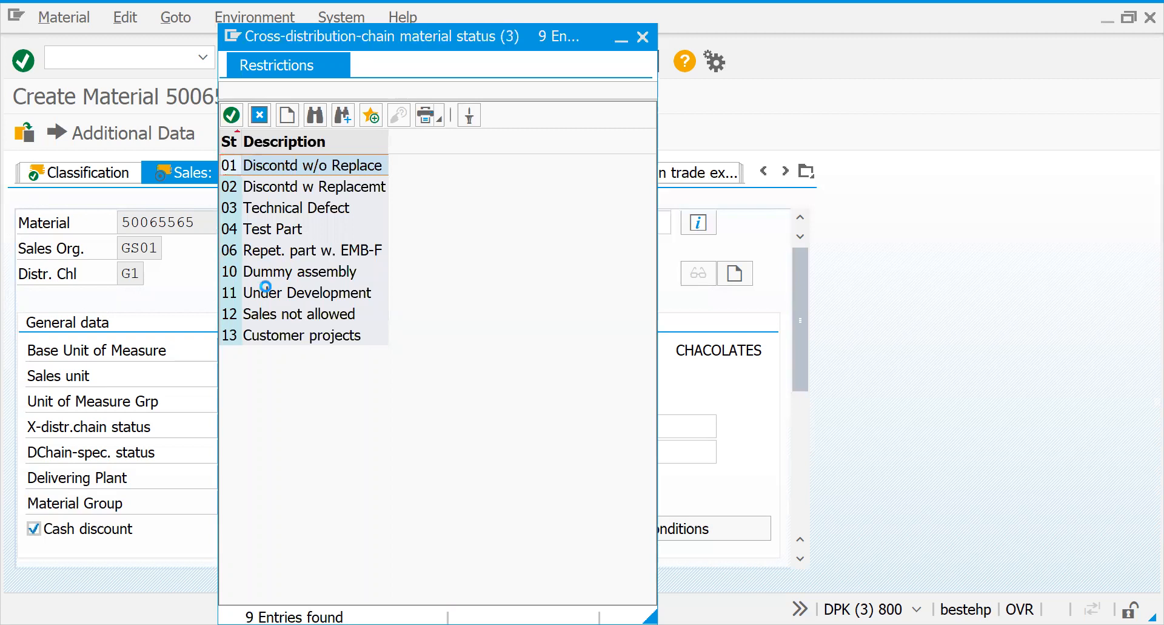
{"action": "key", "text": "Escape"}
{"action": "left_click", "coordinate": [238, 447]}
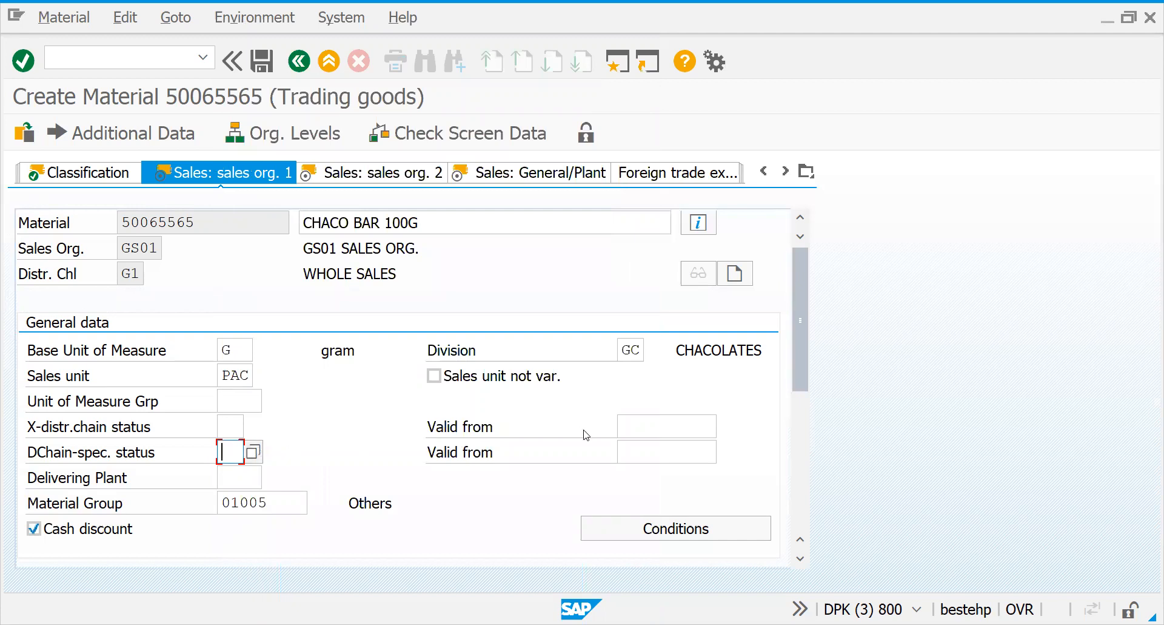
{"action": "left_click", "coordinate": [626, 429]}
{"action": "left_click", "coordinate": [629, 454]}
{"action": "left_click", "coordinate": [632, 428]}
{"action": "left_click", "coordinate": [626, 452]}
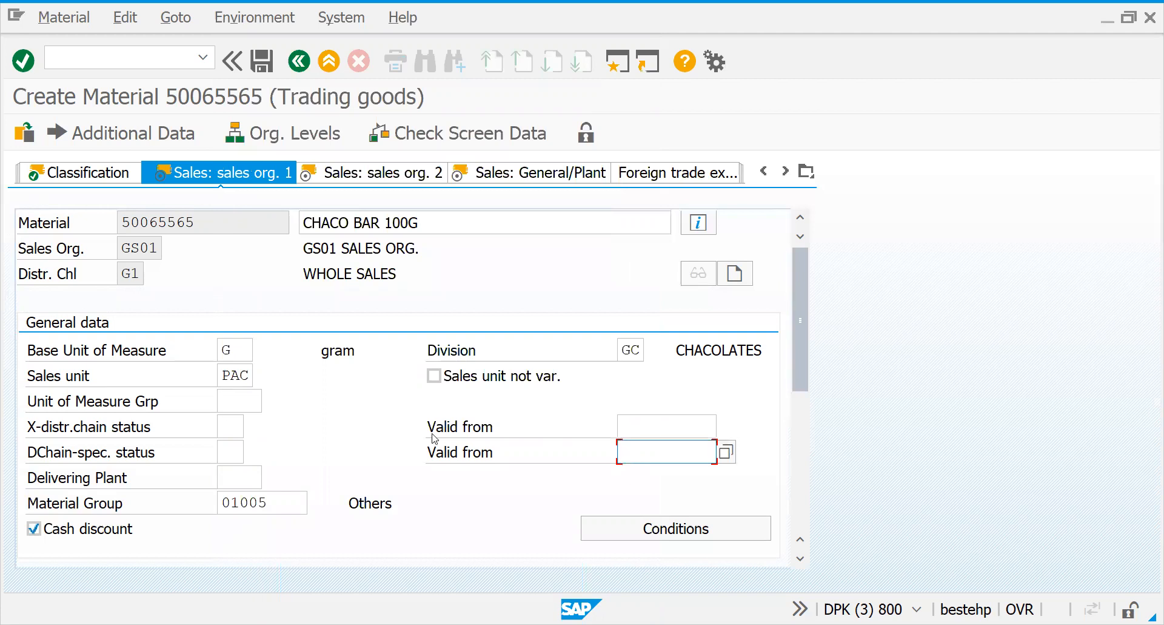
{"action": "left_click", "coordinate": [221, 424]}
{"action": "left_click", "coordinate": [223, 451]}
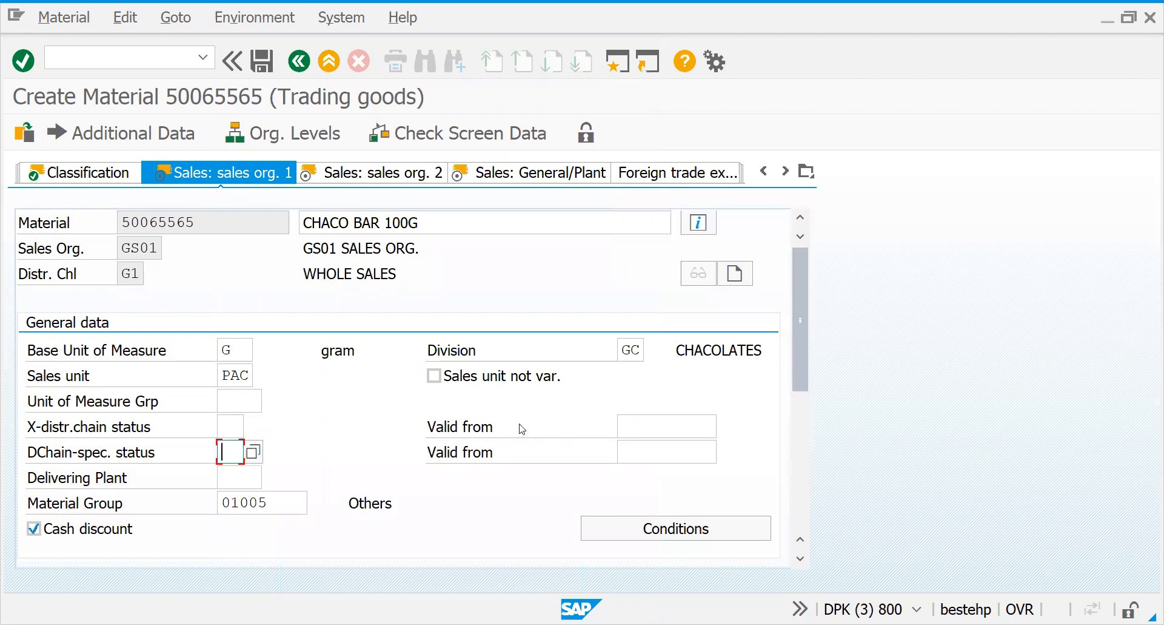
{"action": "left_click", "coordinate": [641, 421]}
{"action": "left_click", "coordinate": [641, 449]}
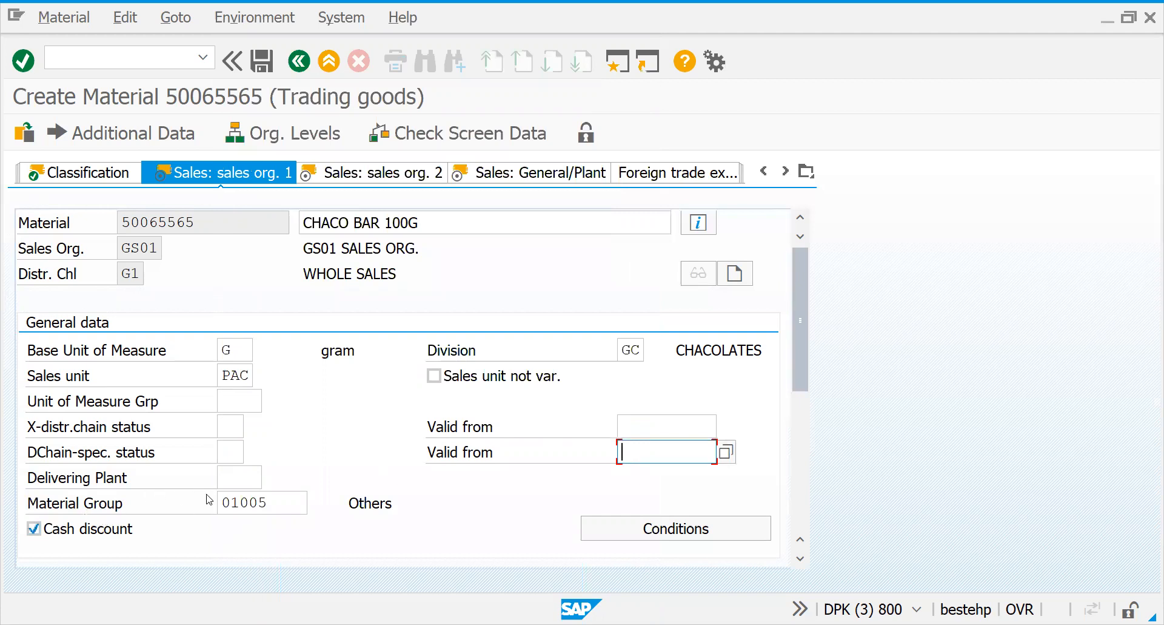
Set the delivering plant to GSF1, PLANT MFG FRANCE LOC1.
{"action": "left_click", "coordinate": [239, 477]}
{"action": "left_click", "coordinate": [273, 479]}
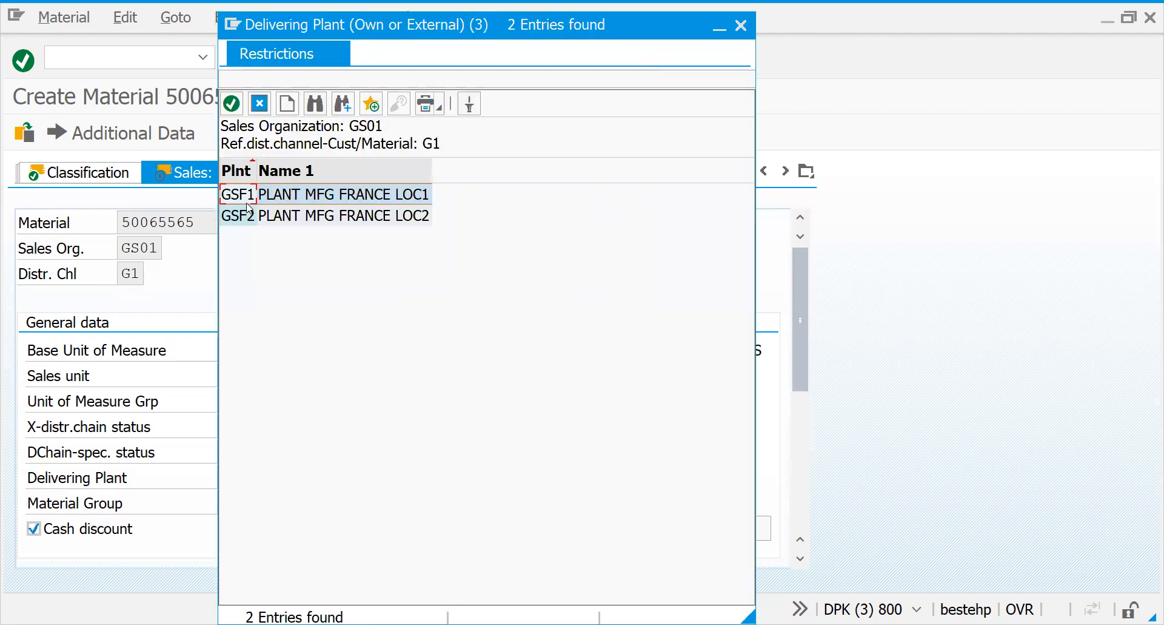
{"action": "key", "text": "Return"}
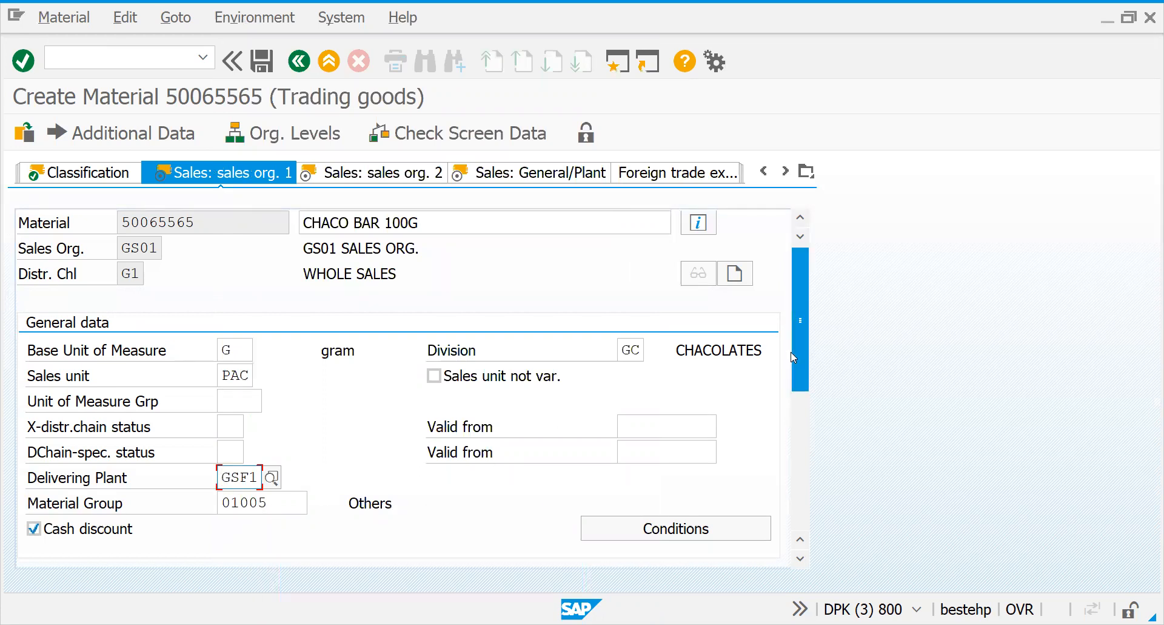
Set the output tax classification to 1 (Full Tax) for Germany and France and proceed to the second sales organization view.
{"action": "left_click_drag", "start_coordinate": [799, 355], "coordinate": [789, 428]}
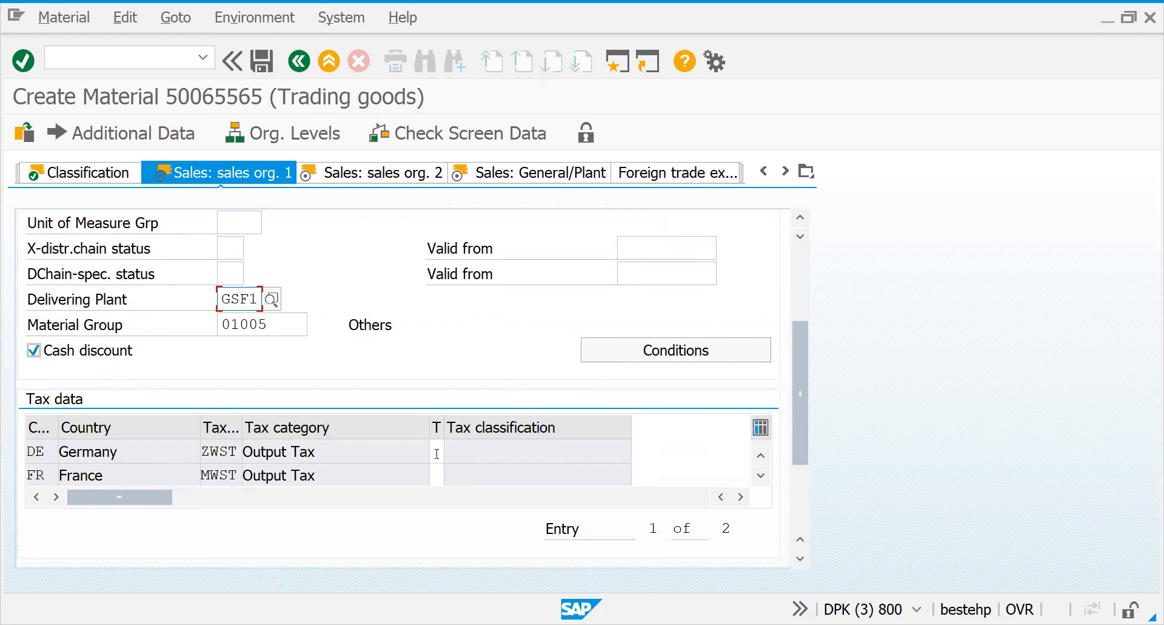
{"action": "left_click", "coordinate": [436, 453]}
{"action": "left_click", "coordinate": [457, 457]}
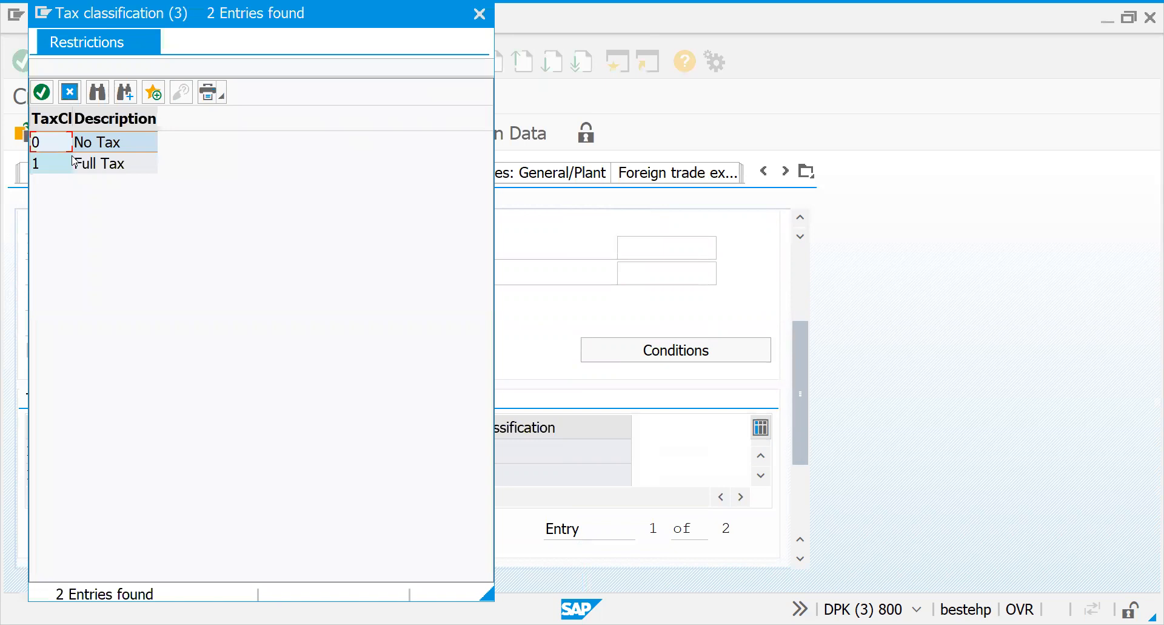
{"action": "left_click", "coordinate": [90, 169]}
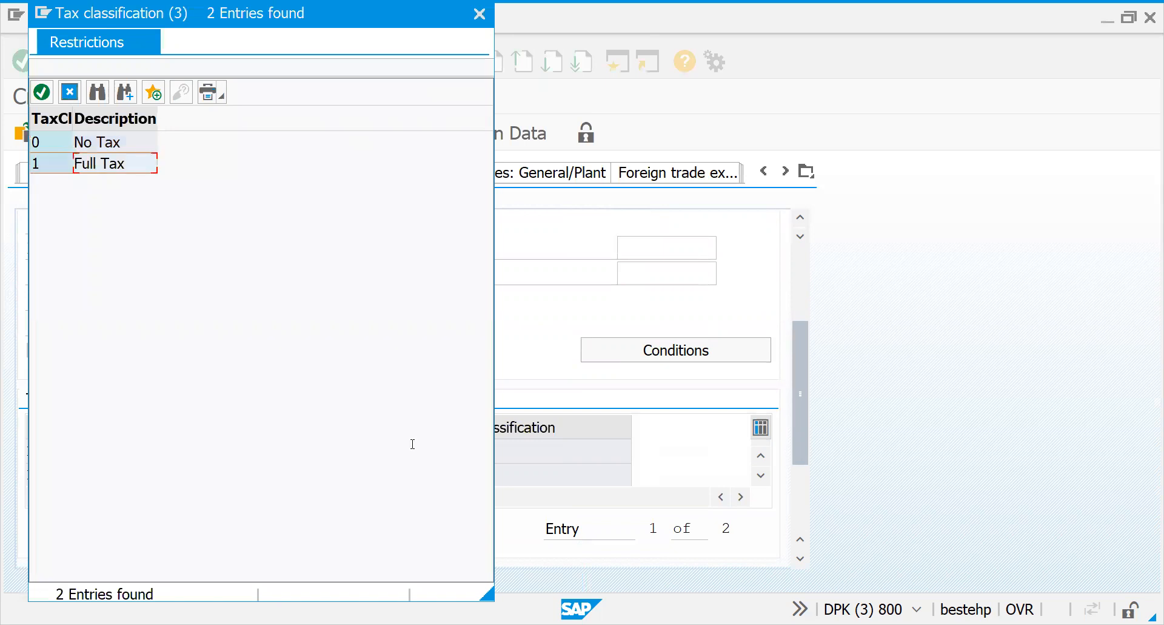
{"action": "key", "text": "Return"}
{"action": "left_click", "coordinate": [434, 476]}
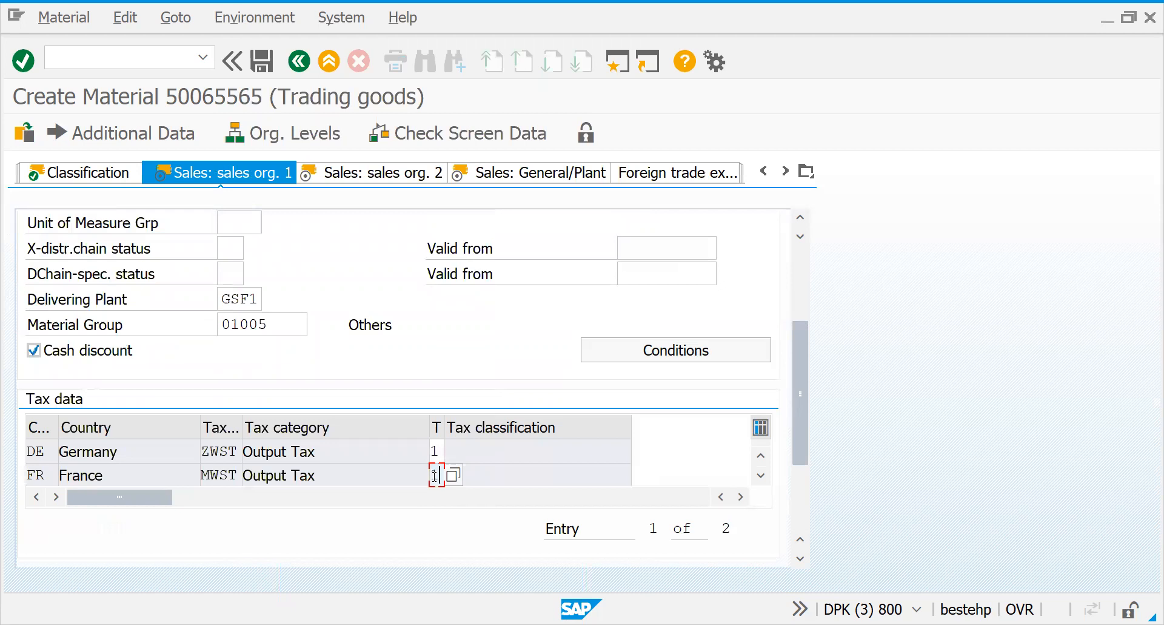
{"action": "type", "text": "1"}
{"action": "key", "text": "Return"}
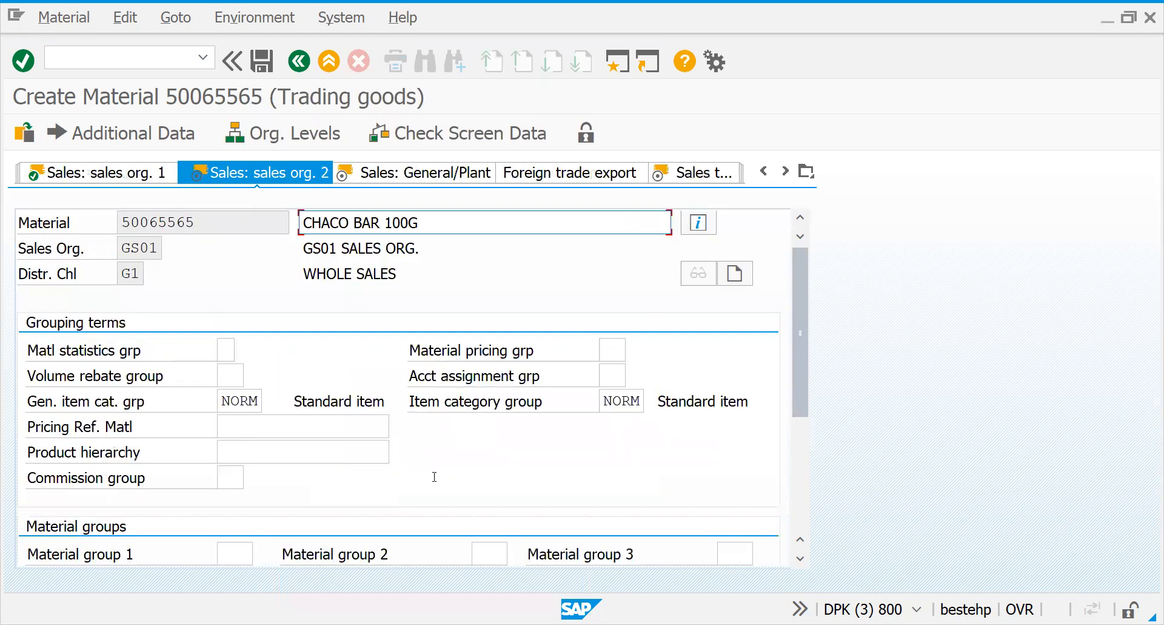
Examine the material statistics group field and the available material pricing groups without choosing one.
{"action": "left_click_drag", "start_coordinate": [794, 292], "coordinate": [791, 329]}
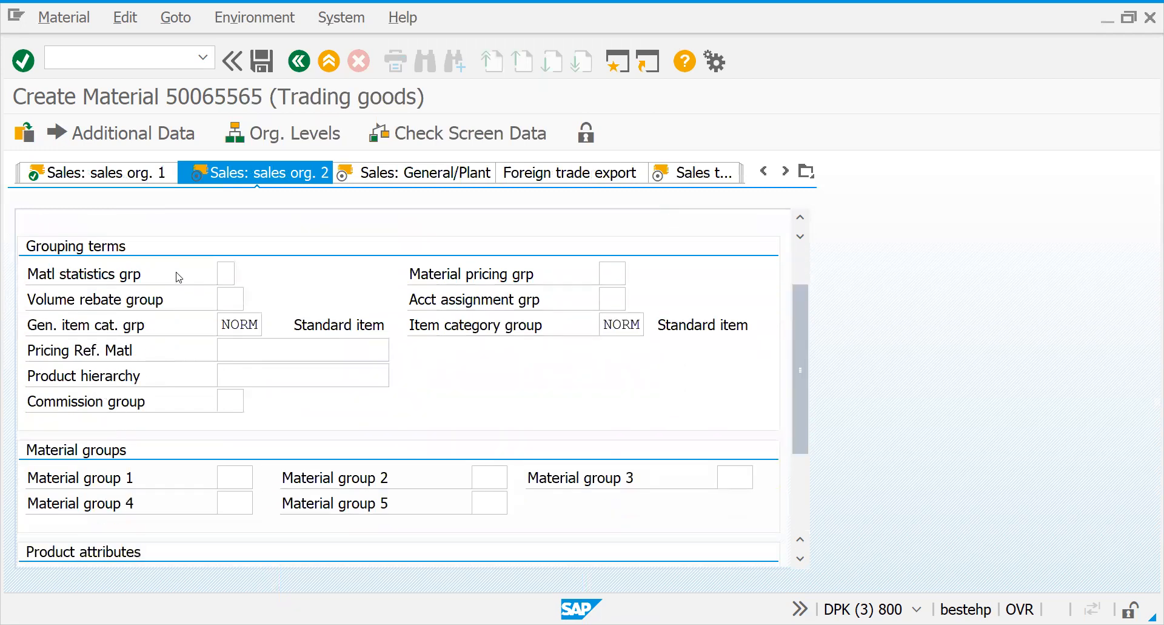
{"action": "left_click", "coordinate": [219, 279]}
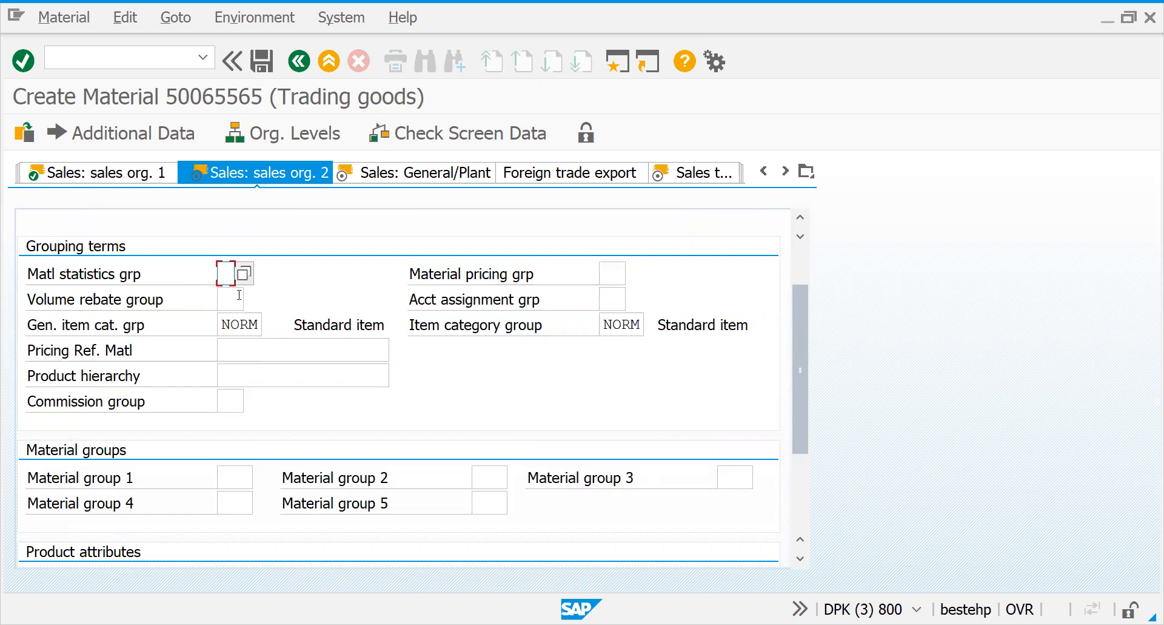
{"action": "left_click", "coordinate": [602, 274]}
{"action": "left_click", "coordinate": [636, 274]}
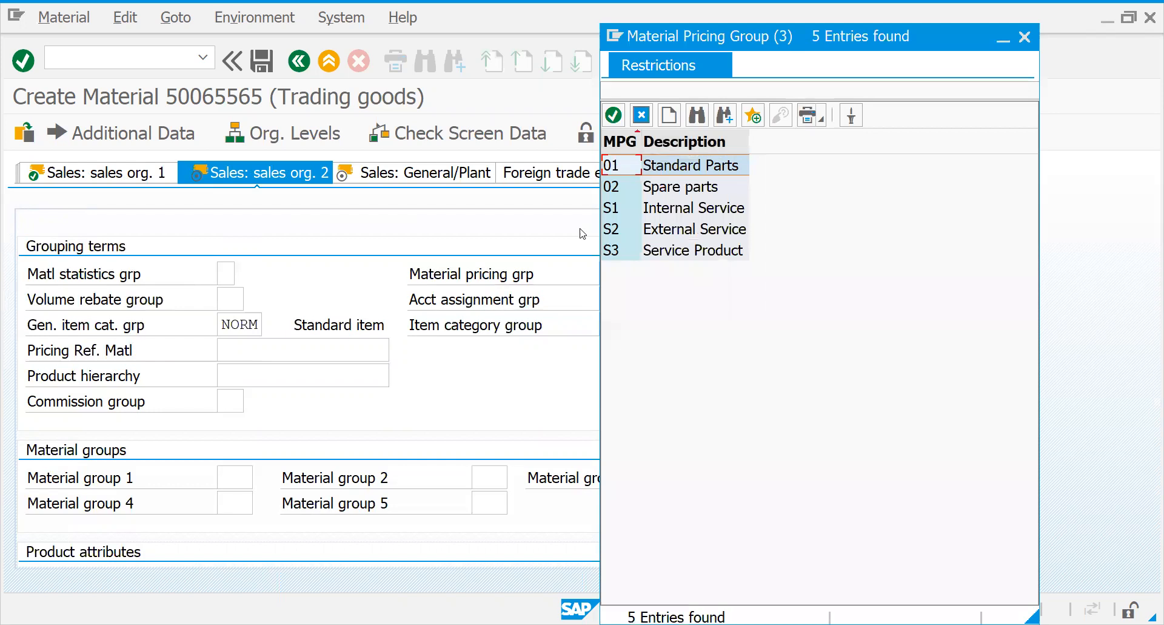
{"action": "left_click", "coordinate": [1025, 37]}
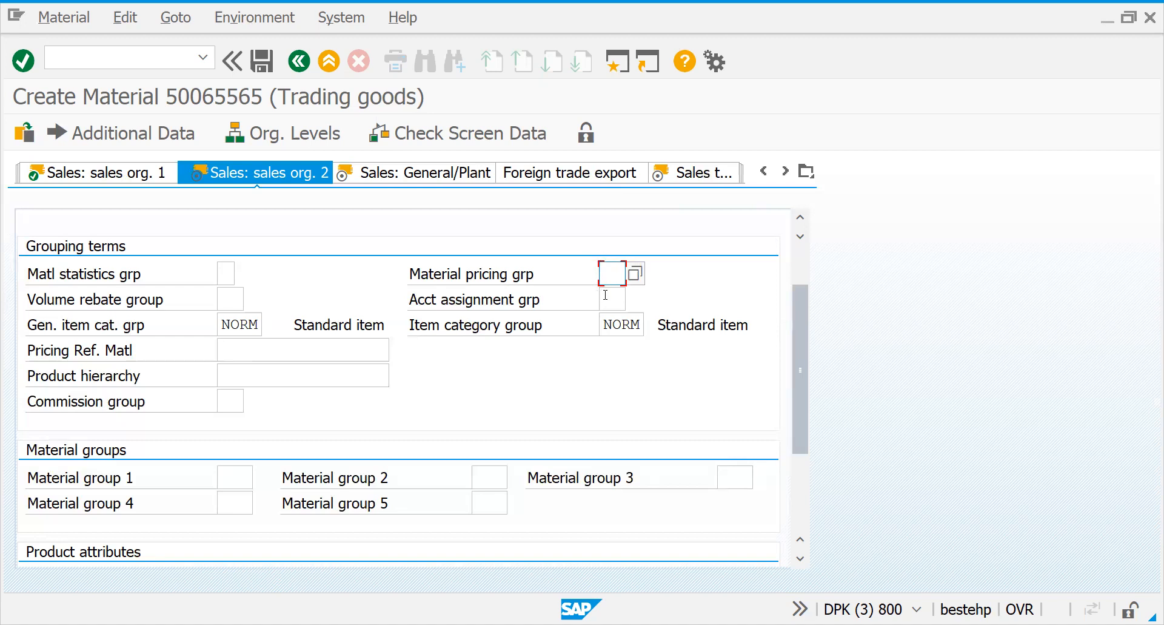
Examine the available account assignment groups, such as Trading goods, Services and Finished goods, without choosing one.
{"action": "left_click", "coordinate": [605, 295]}
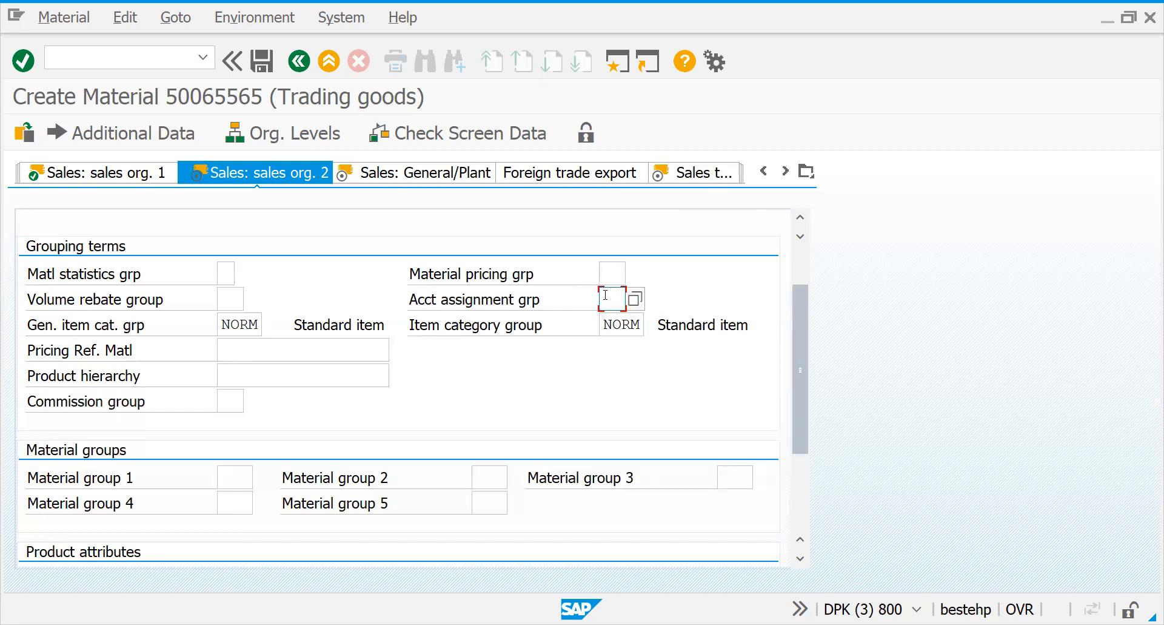
{"action": "left_click", "coordinate": [501, 300]}
{"action": "left_click", "coordinate": [607, 301]}
{"action": "left_click", "coordinate": [634, 300]}
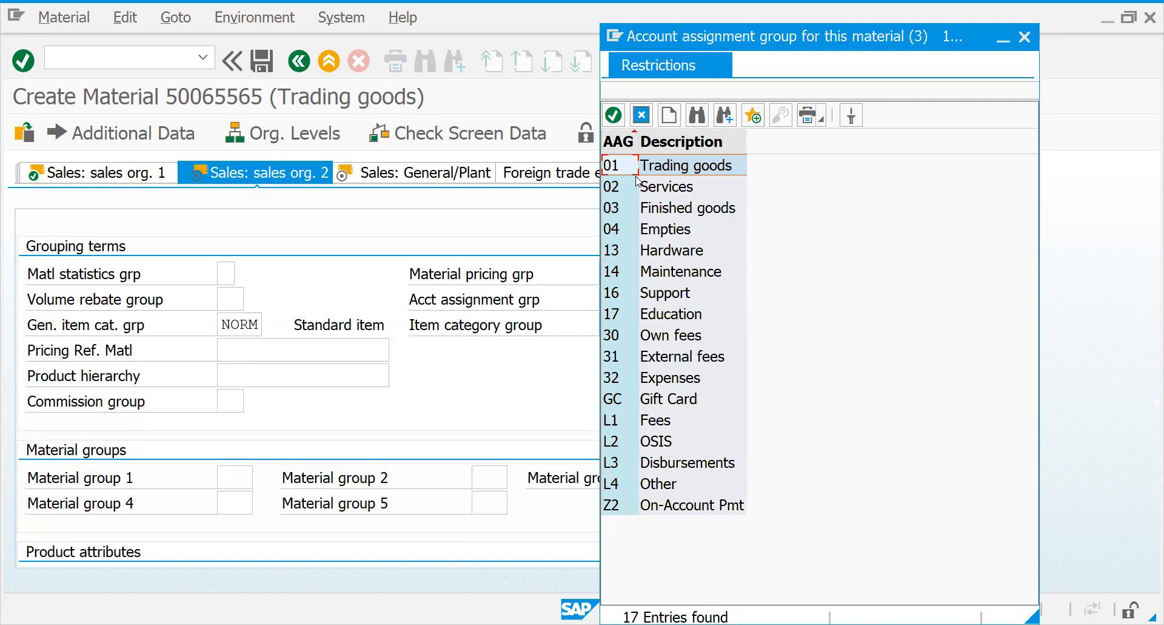
{"action": "left_click", "coordinate": [638, 190]}
{"action": "left_click", "coordinate": [643, 208]}
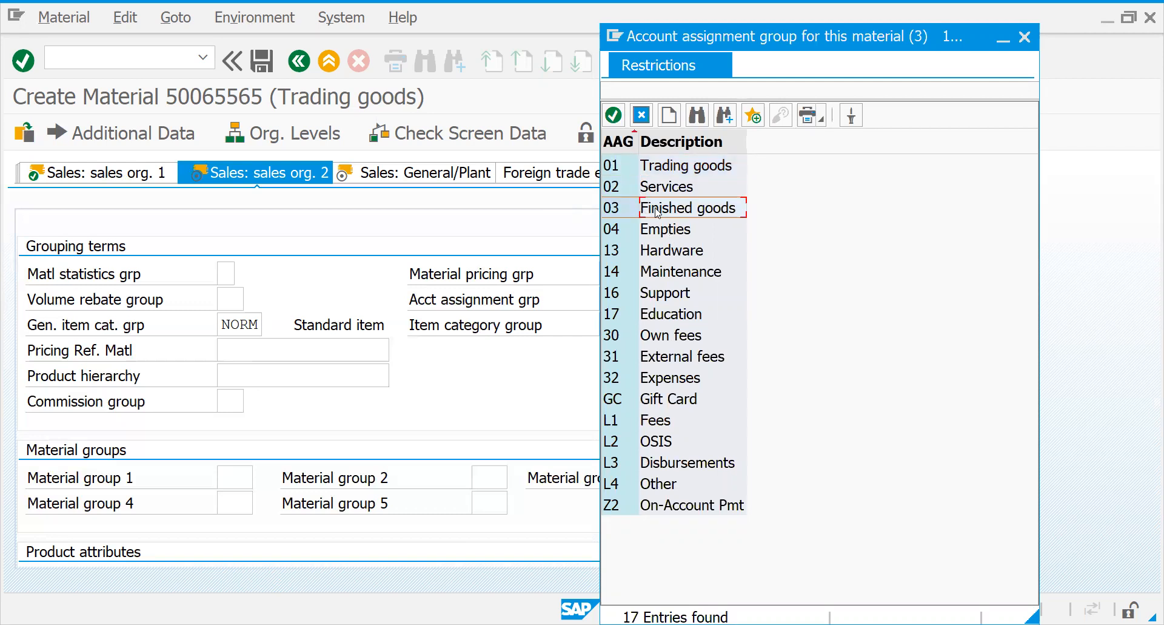
{"action": "key", "text": "Escape"}
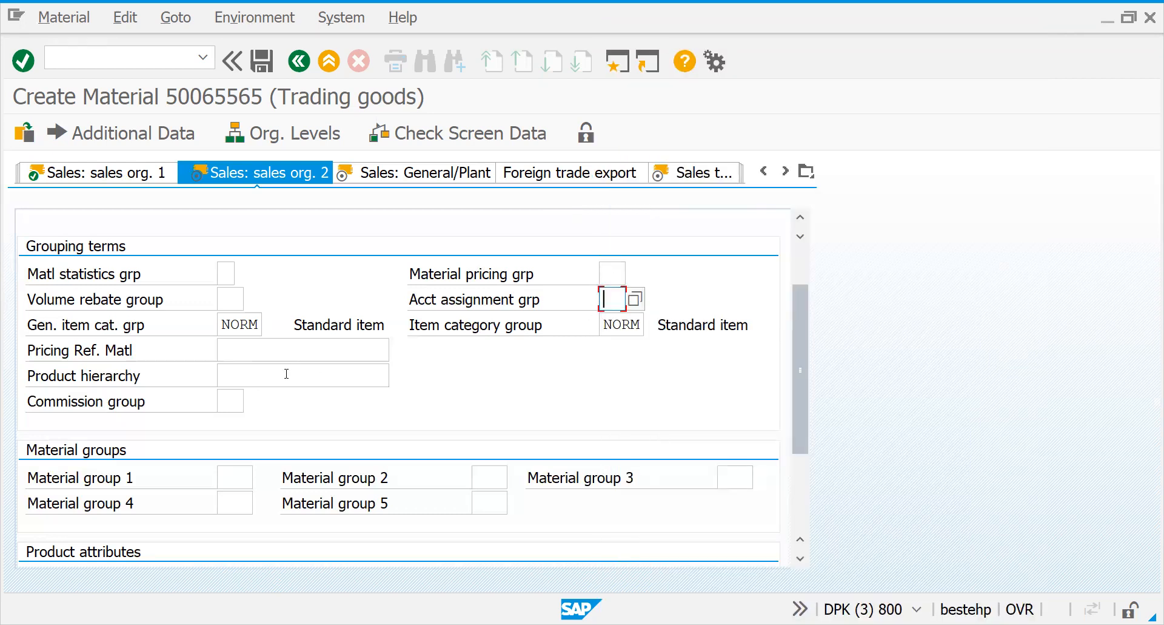
Examine the pricing reference material, commission group and material group fields.
{"action": "left_click", "coordinate": [228, 351]}
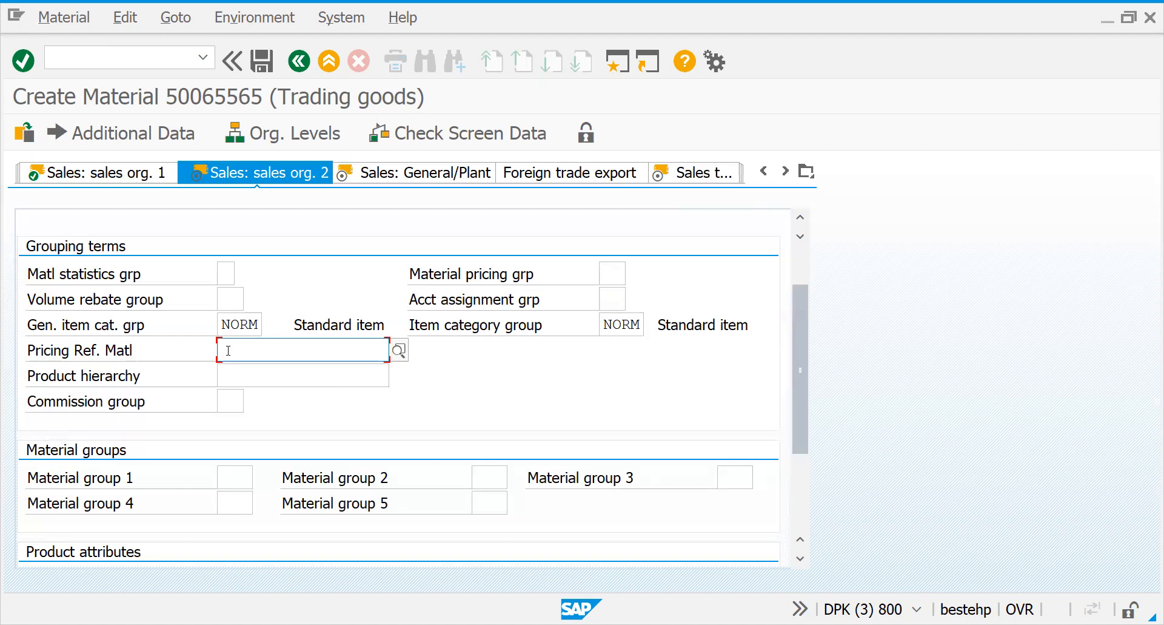
{"action": "left_click", "coordinate": [233, 411]}
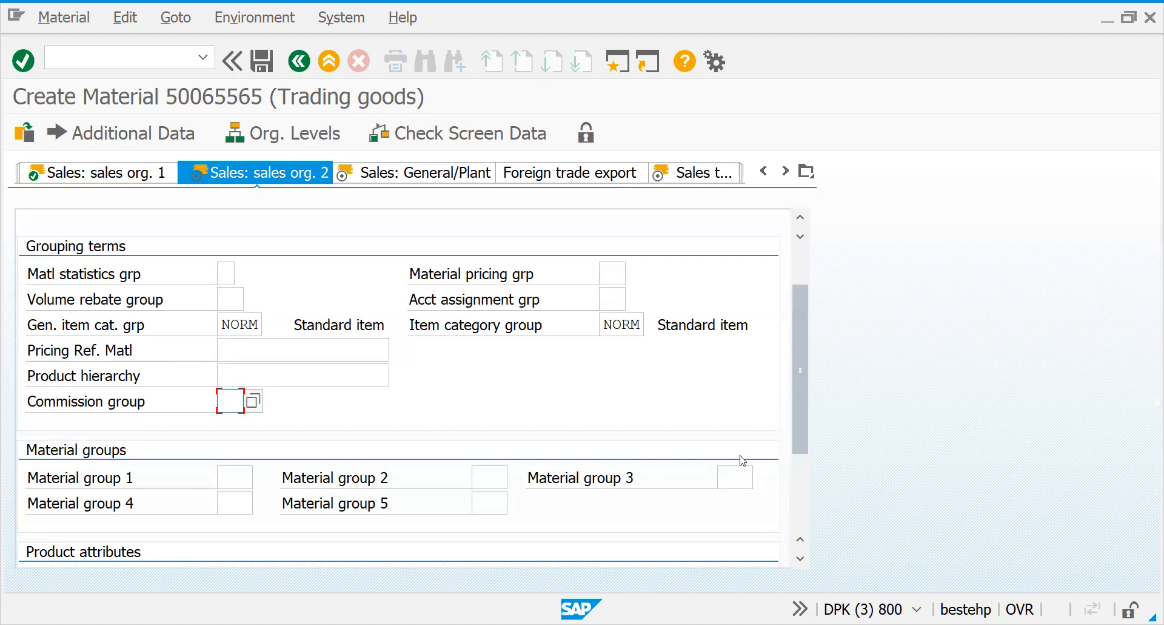
{"action": "left_click_drag", "start_coordinate": [799, 438], "coordinate": [794, 474]}
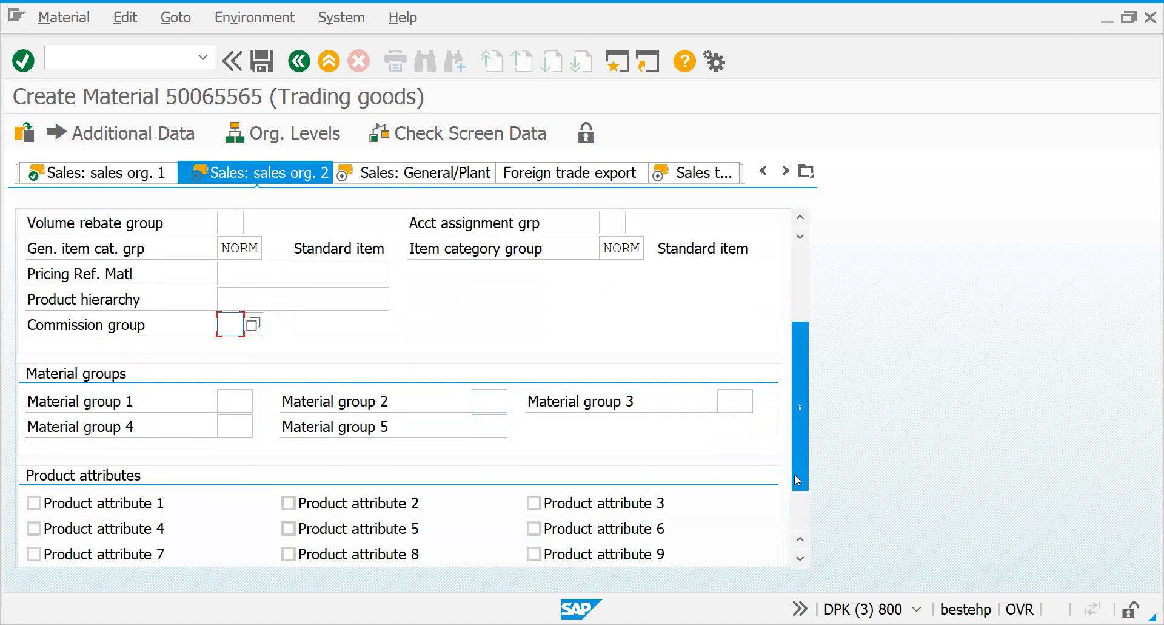
{"action": "left_click", "coordinate": [222, 424]}
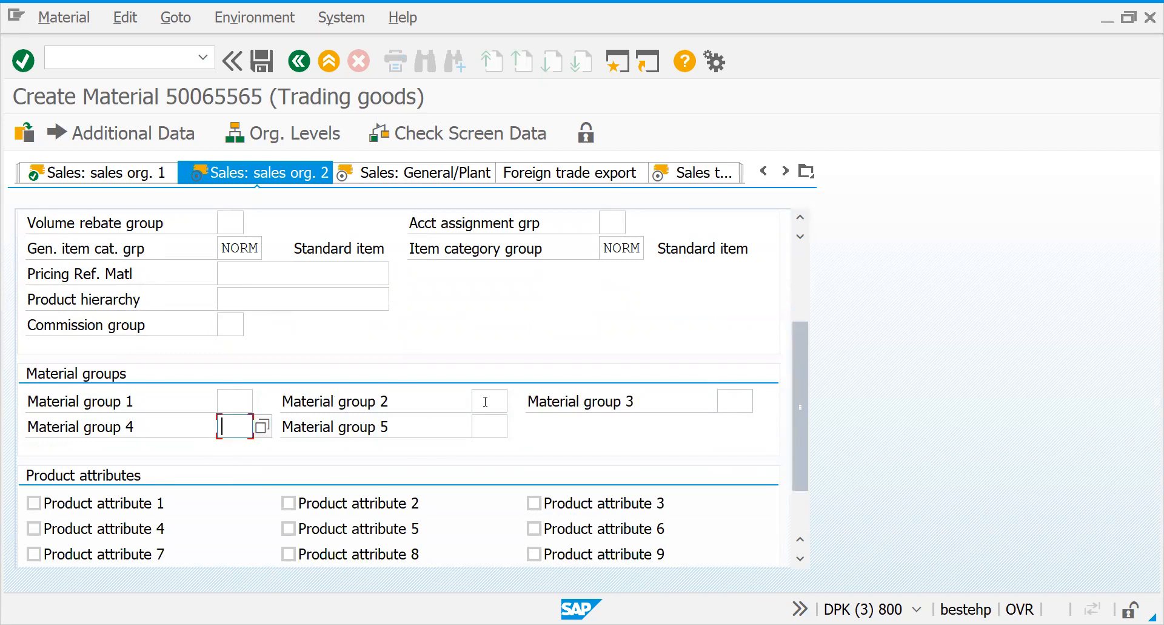
Examine the available material group 1 values without choosing one, and proceed to the Sales: General/Plant view.
{"action": "left_click", "coordinate": [483, 400]}
{"action": "left_click", "coordinate": [226, 404]}
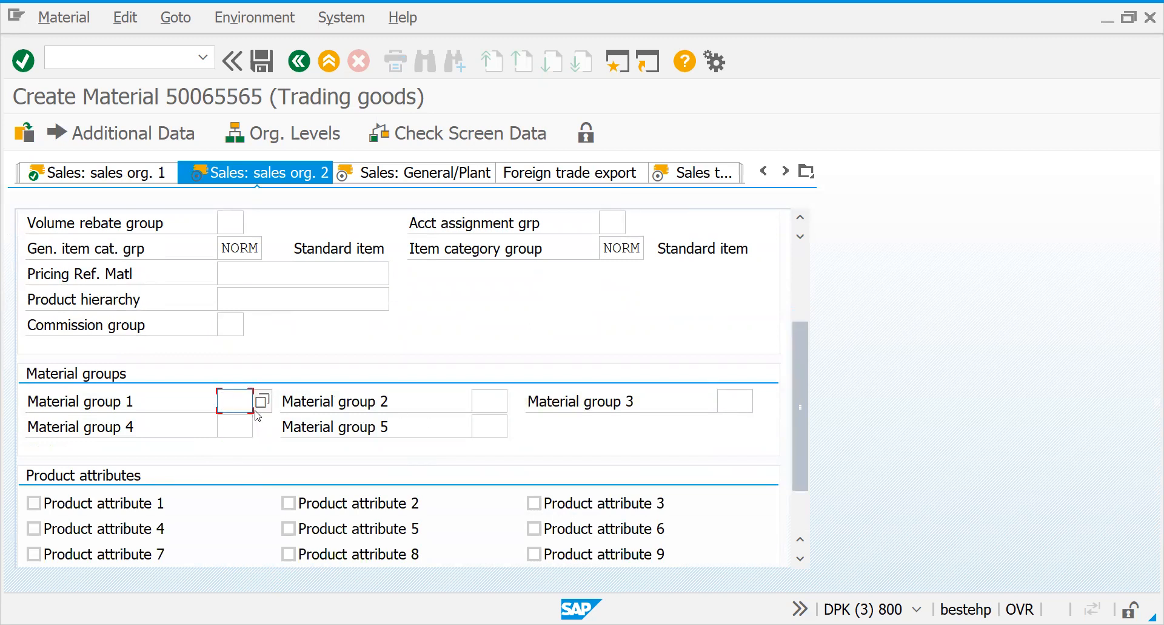
{"action": "left_click", "coordinate": [261, 410]}
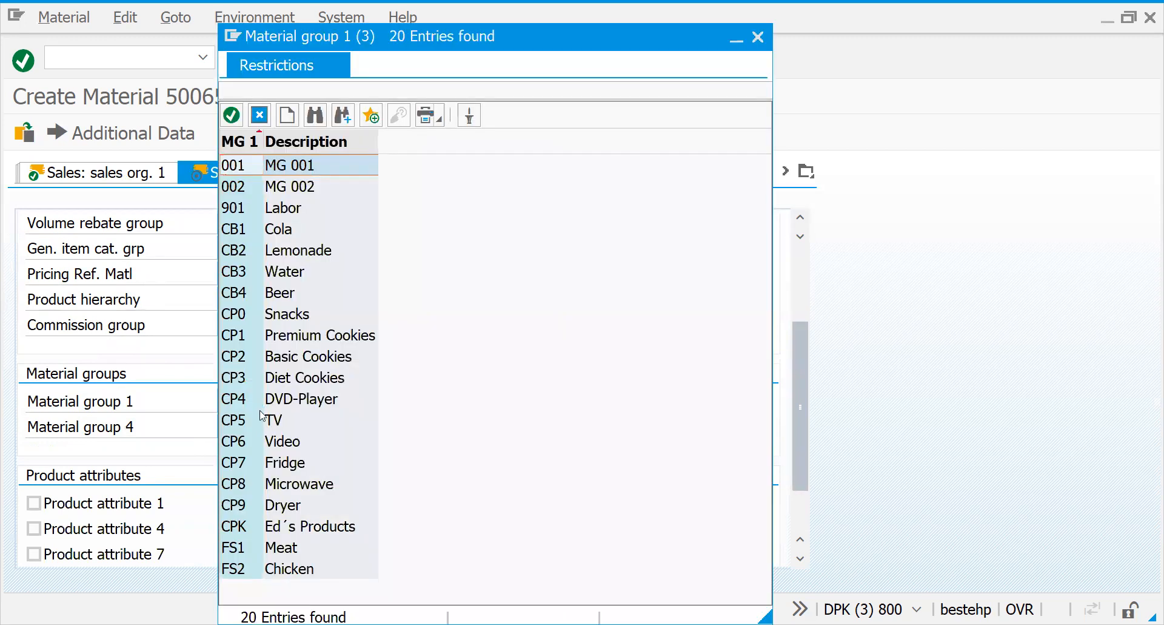
{"action": "key", "text": "Escape"}
{"action": "left_click_drag", "start_coordinate": [803, 451], "coordinate": [839, 377]}
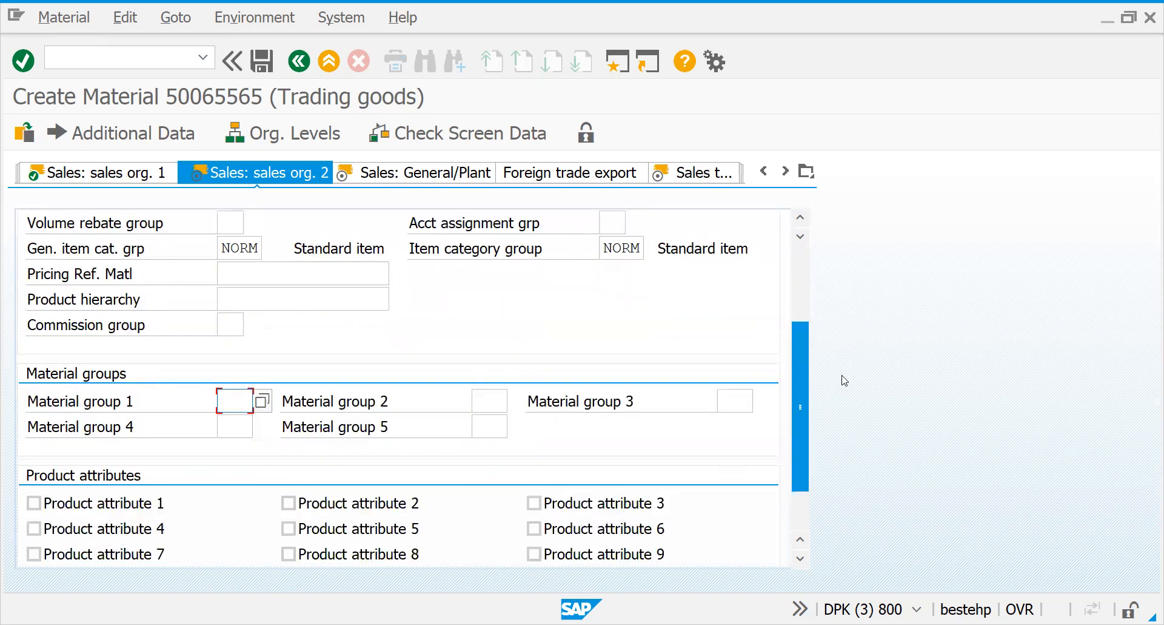
{"action": "key", "text": "Return"}
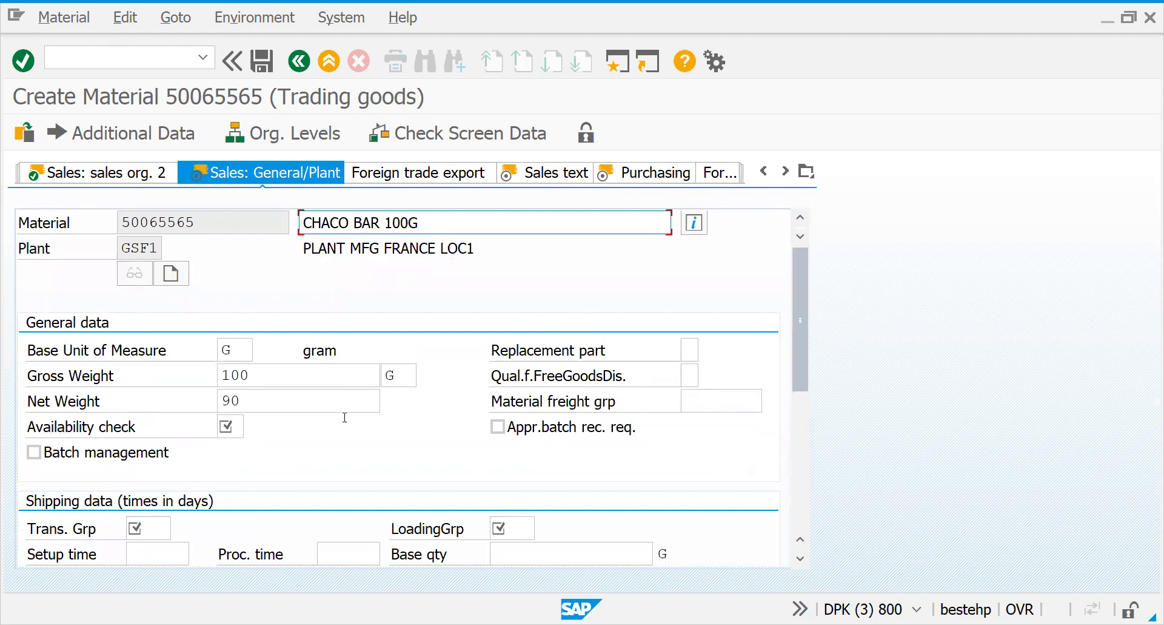
Examine the checking groups for the availability check, including Daily requirements, Individual reqmt, Batches and No check, without choosing one.
{"action": "left_click", "coordinate": [228, 423]}
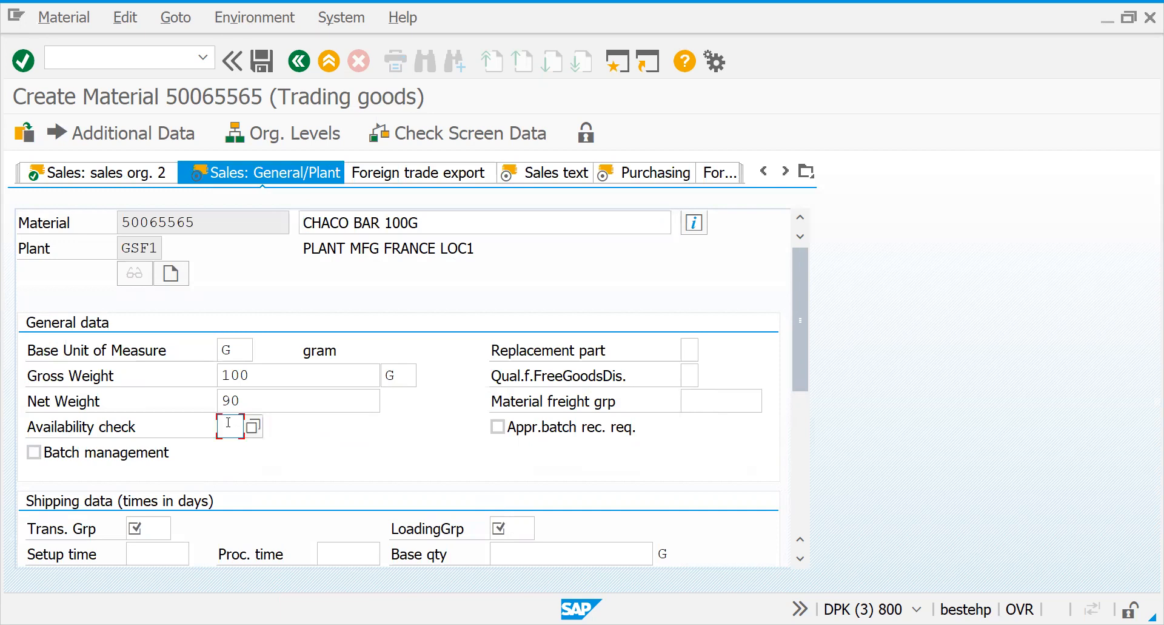
{"action": "left_click", "coordinate": [252, 429]}
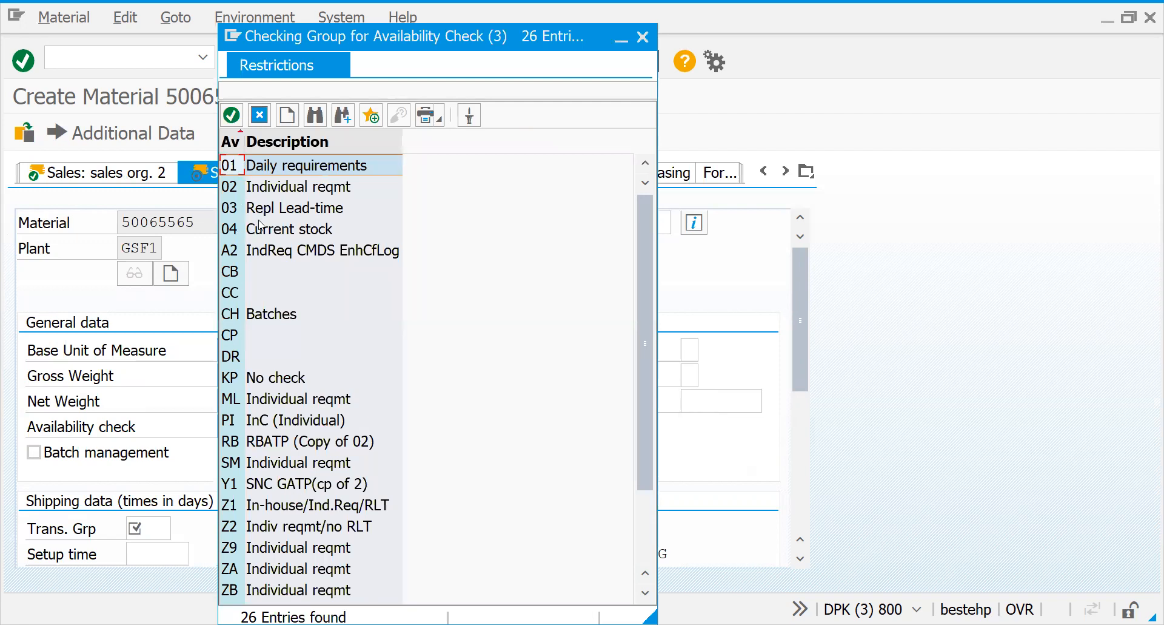
{"action": "left_click", "coordinate": [272, 172]}
{"action": "left_click", "coordinate": [273, 193]}
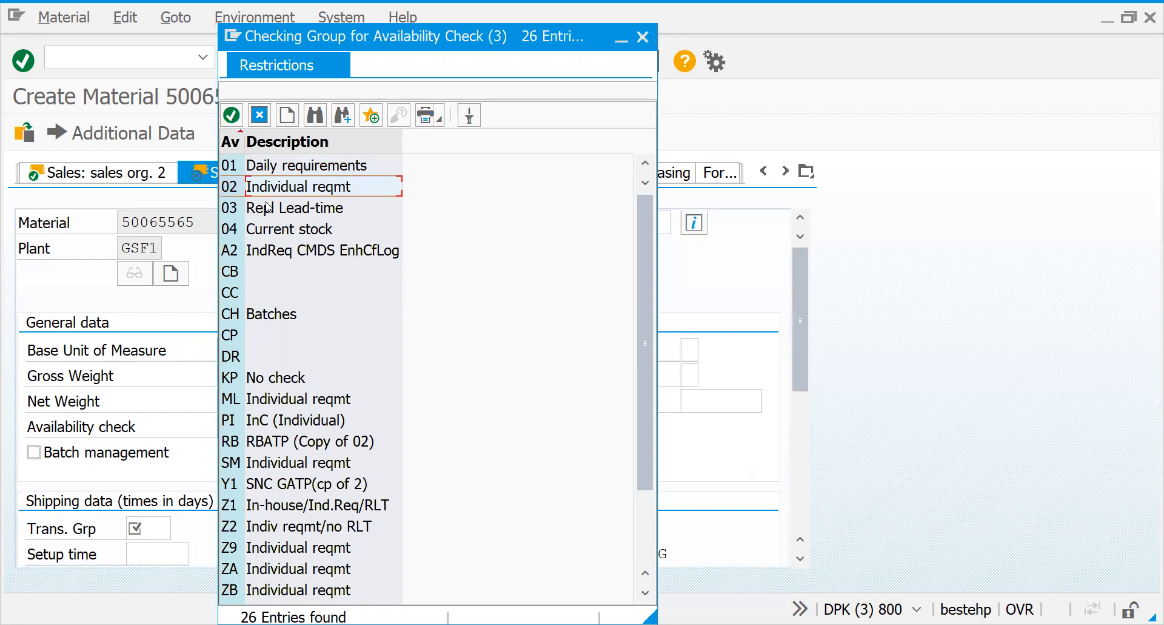
{"action": "left_click", "coordinate": [266, 175]}
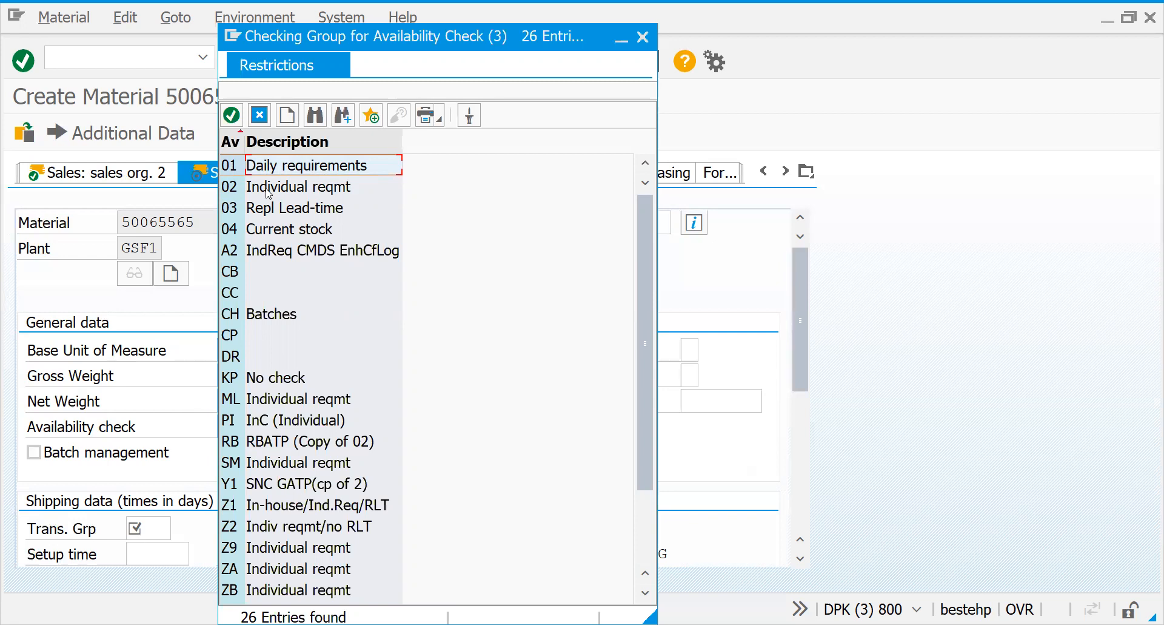
{"action": "left_click", "coordinate": [248, 314]}
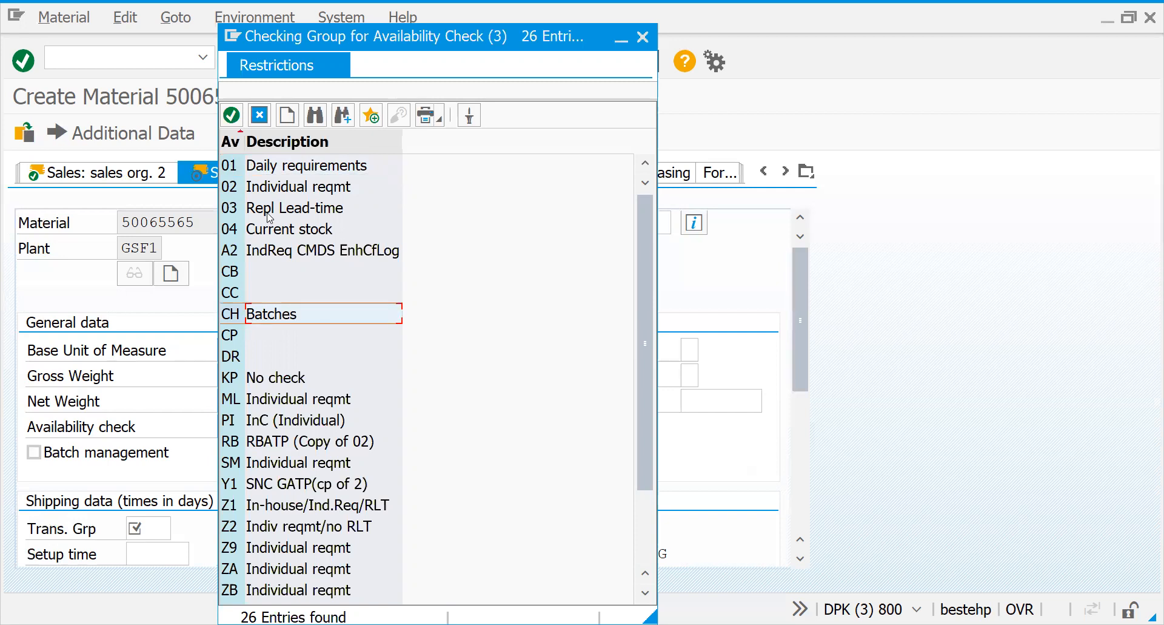
{"action": "left_click", "coordinate": [254, 377]}
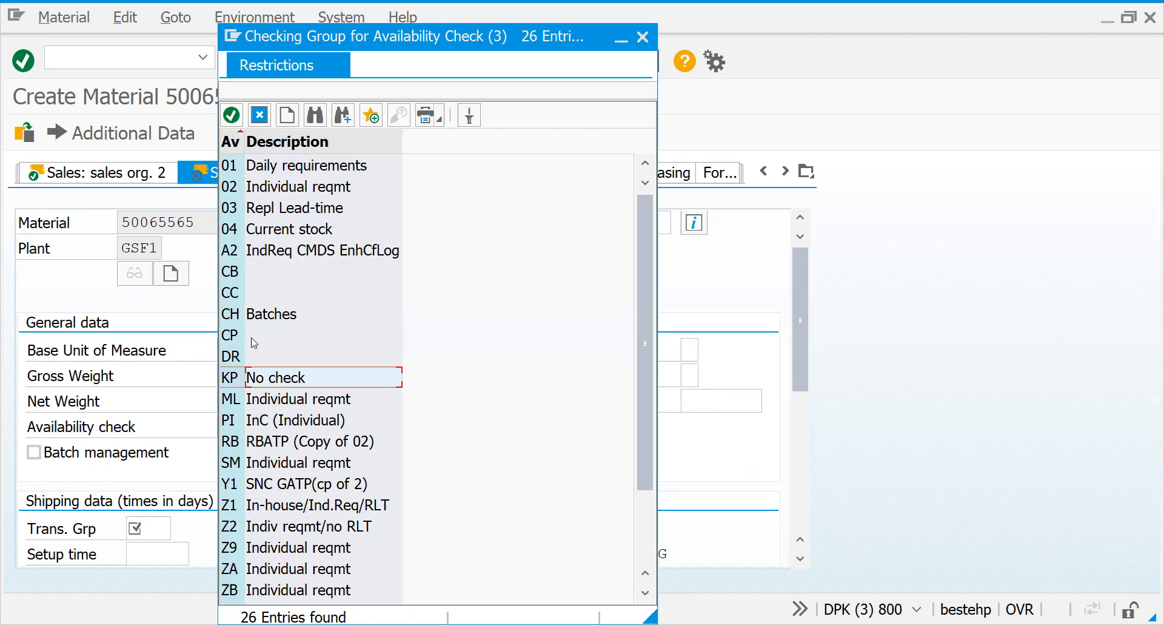
{"action": "left_click", "coordinate": [262, 169]}
{"action": "left_click", "coordinate": [263, 192]}
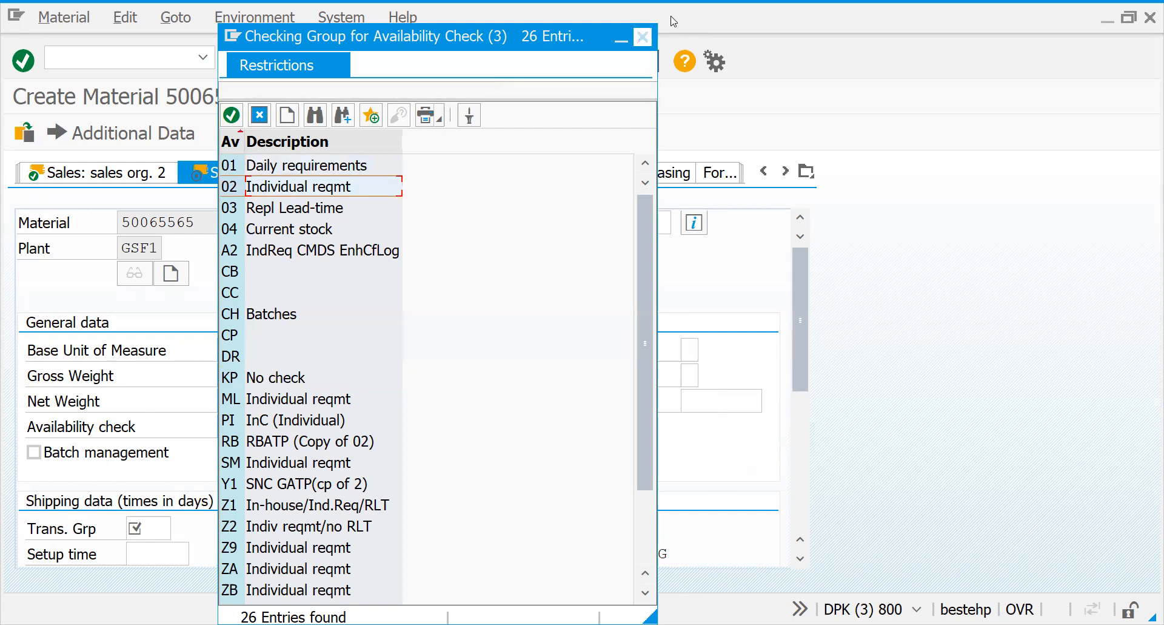
{"action": "left_click", "coordinate": [642, 37]}
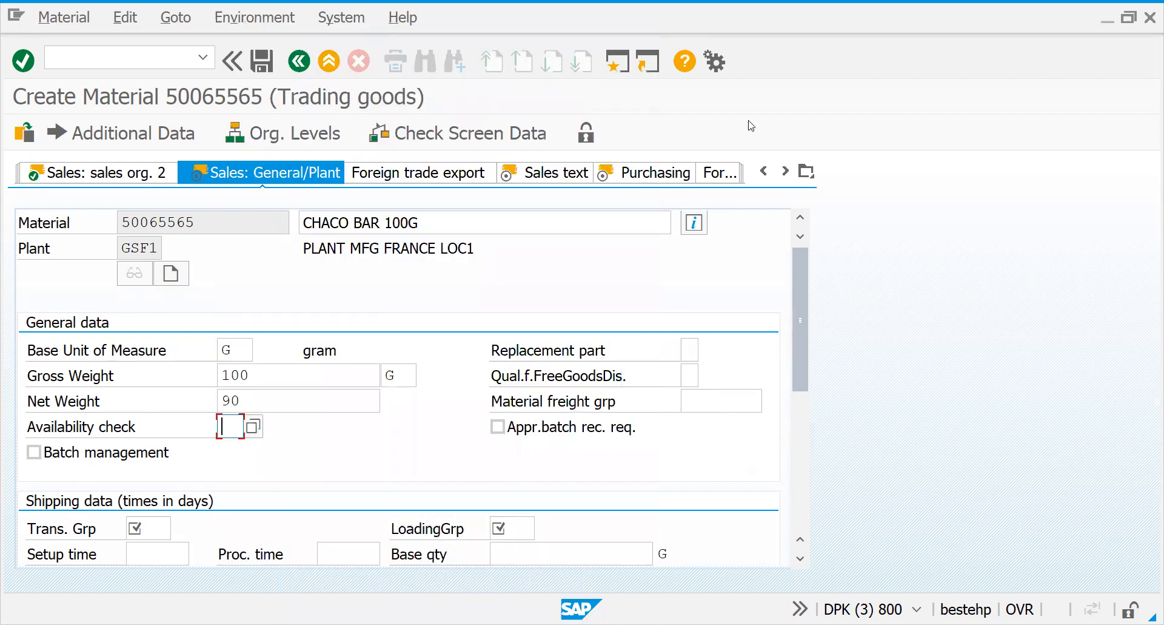
Switch to the COURSE workbook in Excel and open the empty area below the notes on the MATERIAL MASTER sheet.
{"action": "key", "text": "alt+Tab"}
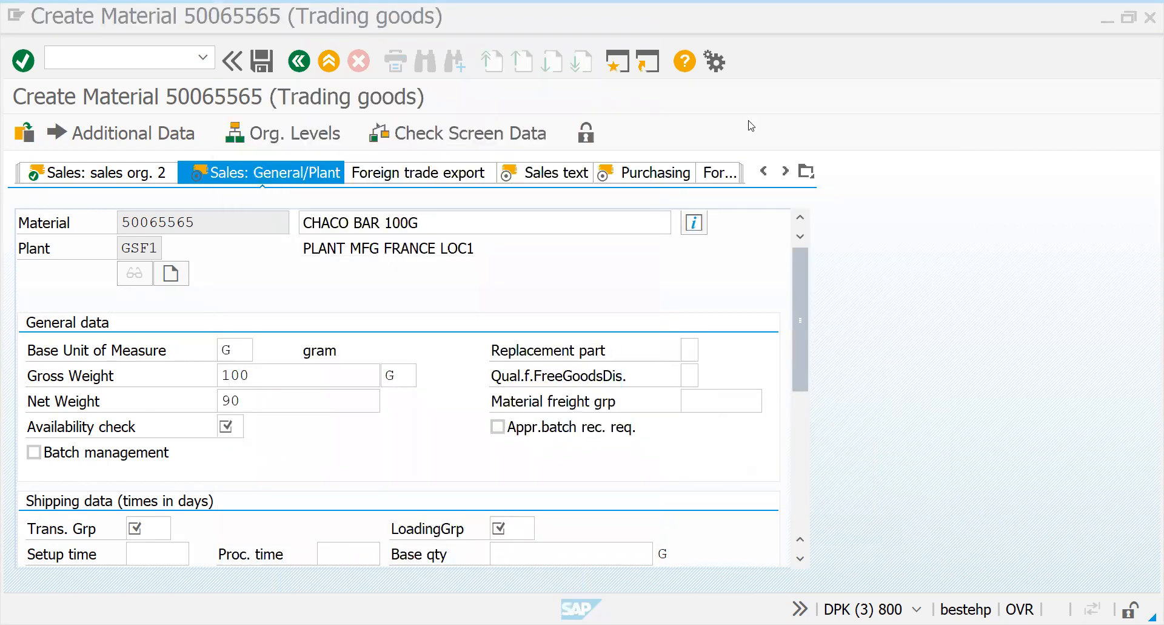
{"action": "key", "text": "alt+Tab"}
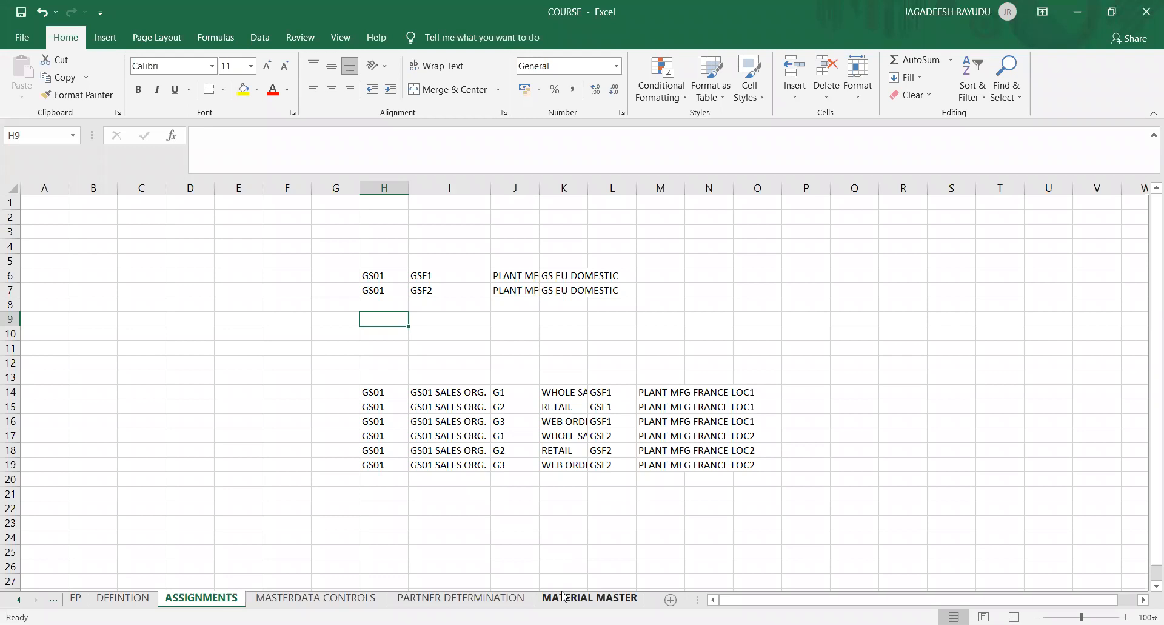
{"action": "left_click", "coordinate": [563, 596]}
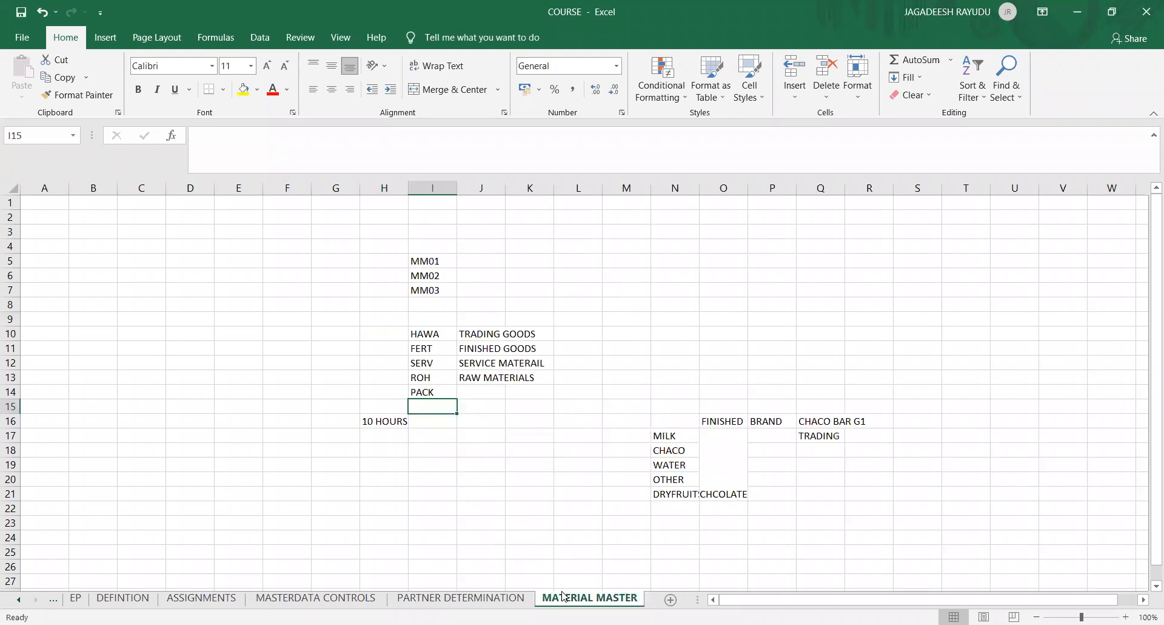
{"action": "left_click", "coordinate": [308, 498]}
{"action": "key", "text": "Down"}
{"action": "key", "text": "Down"}
{"action": "key", "text": "Down"}
{"action": "key", "text": "Down"}
{"action": "key", "text": "Down"}
{"action": "key", "text": "Down"}
{"action": "key", "text": "Down"}
{"action": "key", "text": "Down"}
{"action": "key", "text": "Down"}
{"action": "key", "text": "Down"}
{"action": "key", "text": "Down"}
{"action": "key", "text": "Down"}
{"action": "key", "text": "Down"}
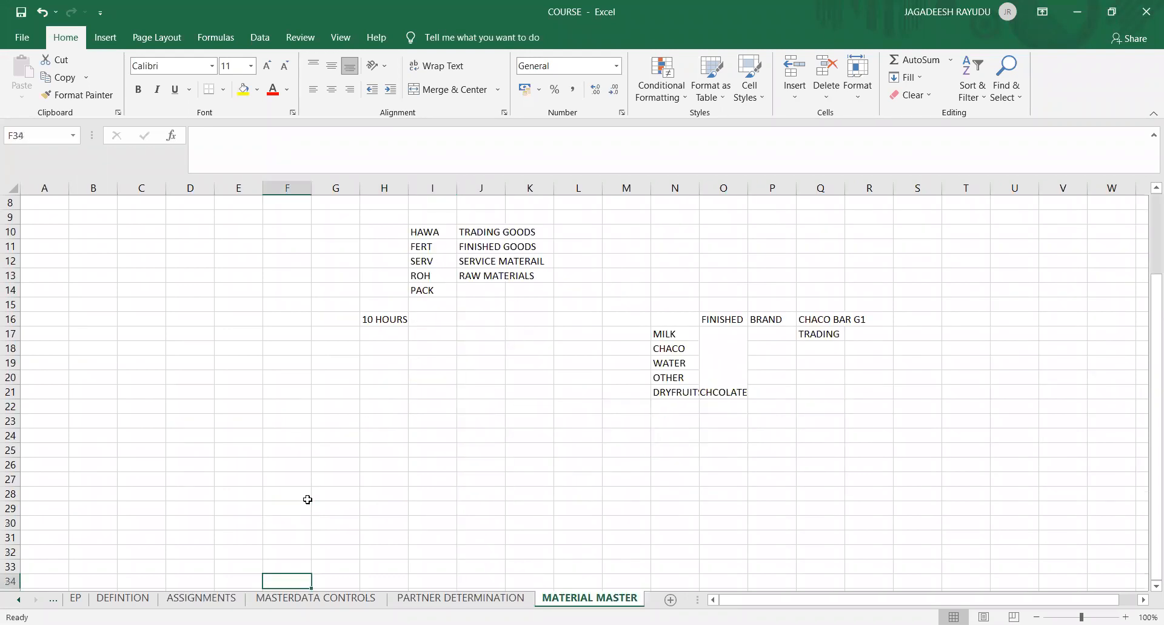
Enter 101 in cell G25 and 102 in cell I27 of the MATERIAL MASTER sheet.
{"action": "left_click", "coordinate": [352, 451]}
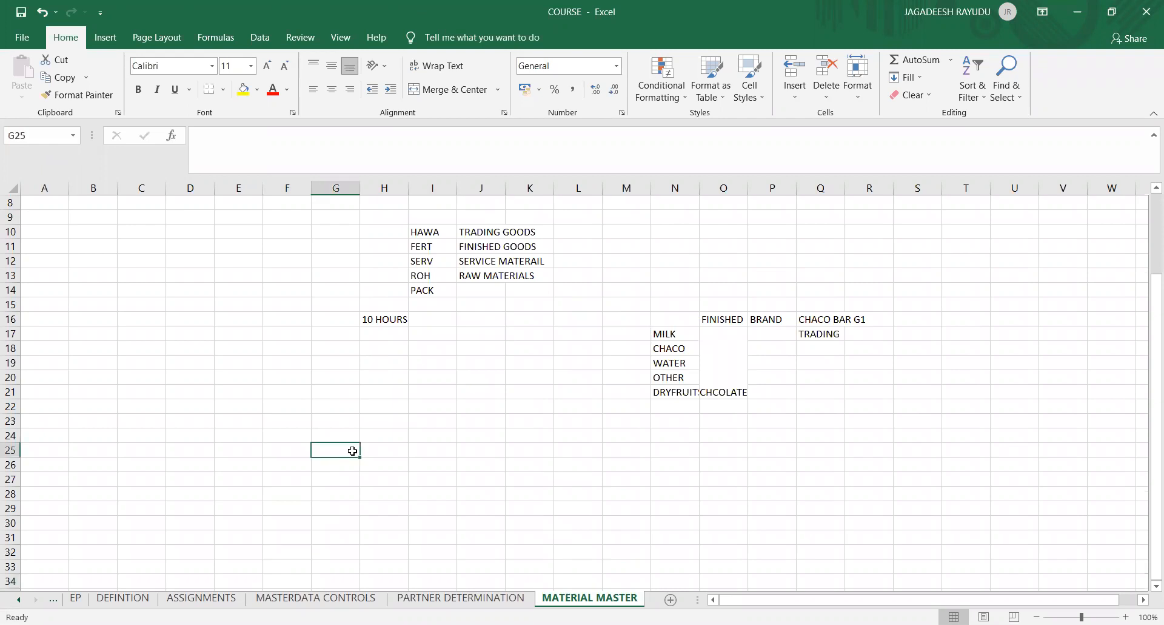
{"action": "type", "text": "1"}
{"action": "type", "text": "01"}
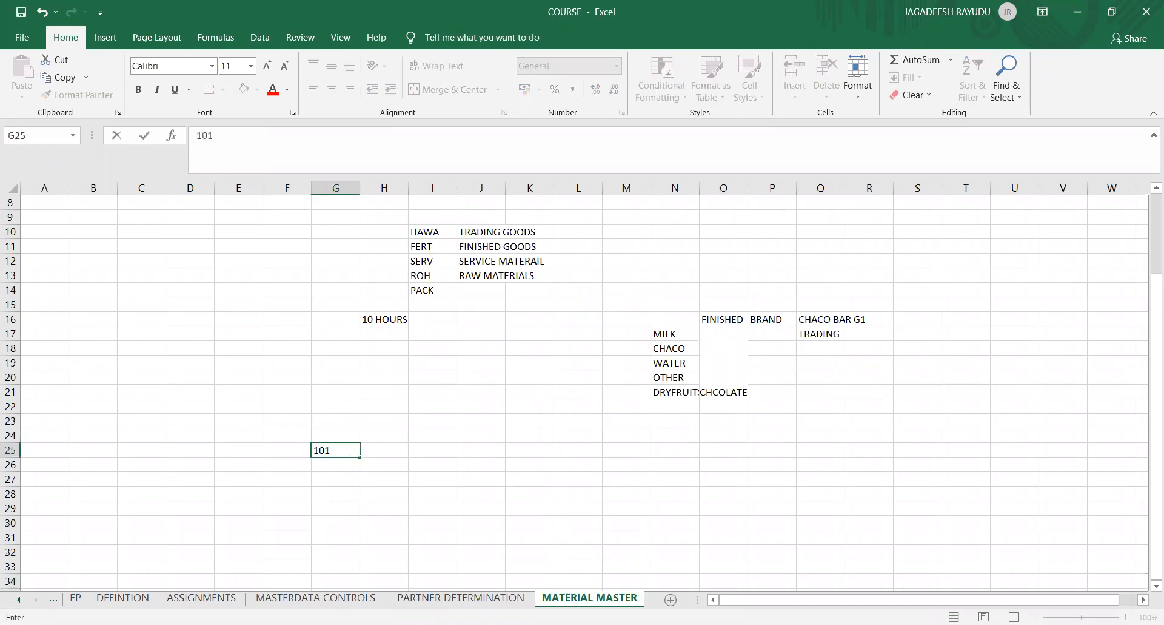
{"action": "key", "text": "Return"}
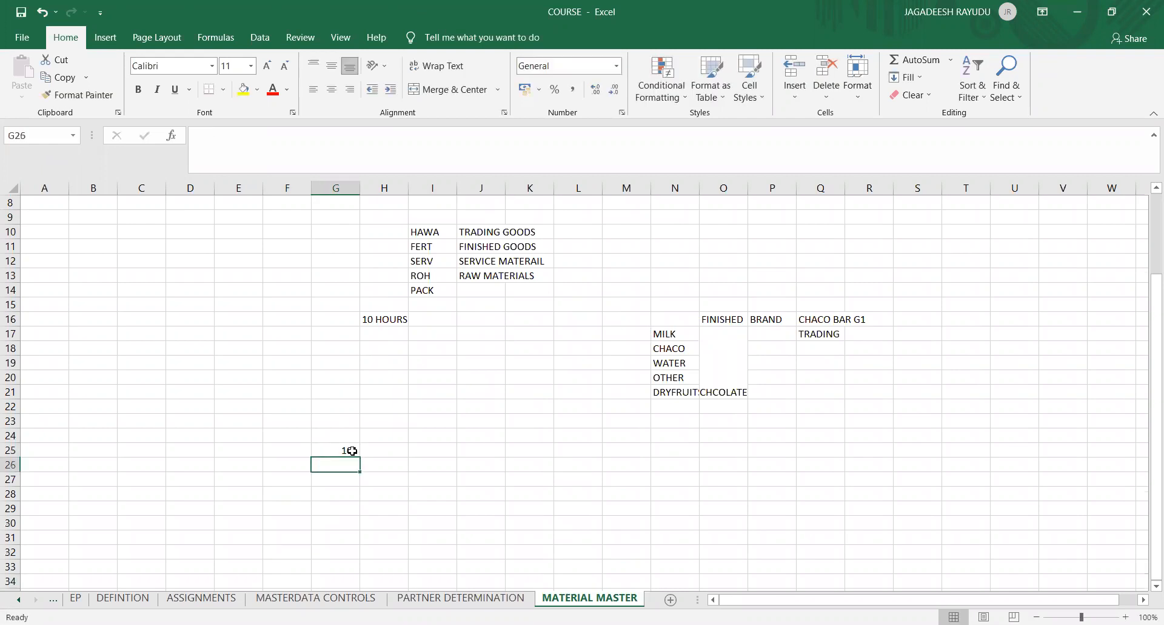
{"action": "key", "text": "Right"}
{"action": "key", "text": "Right"}
{"action": "key", "text": "Down"}
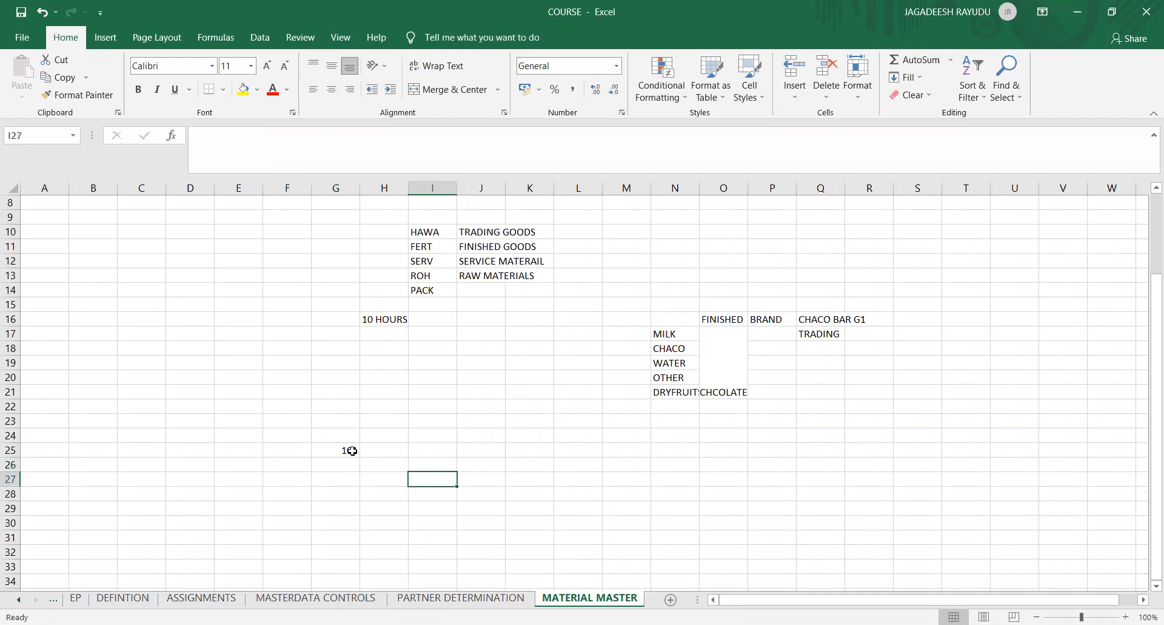
{"action": "type", "text": "102"}
{"action": "key", "text": "Return"}
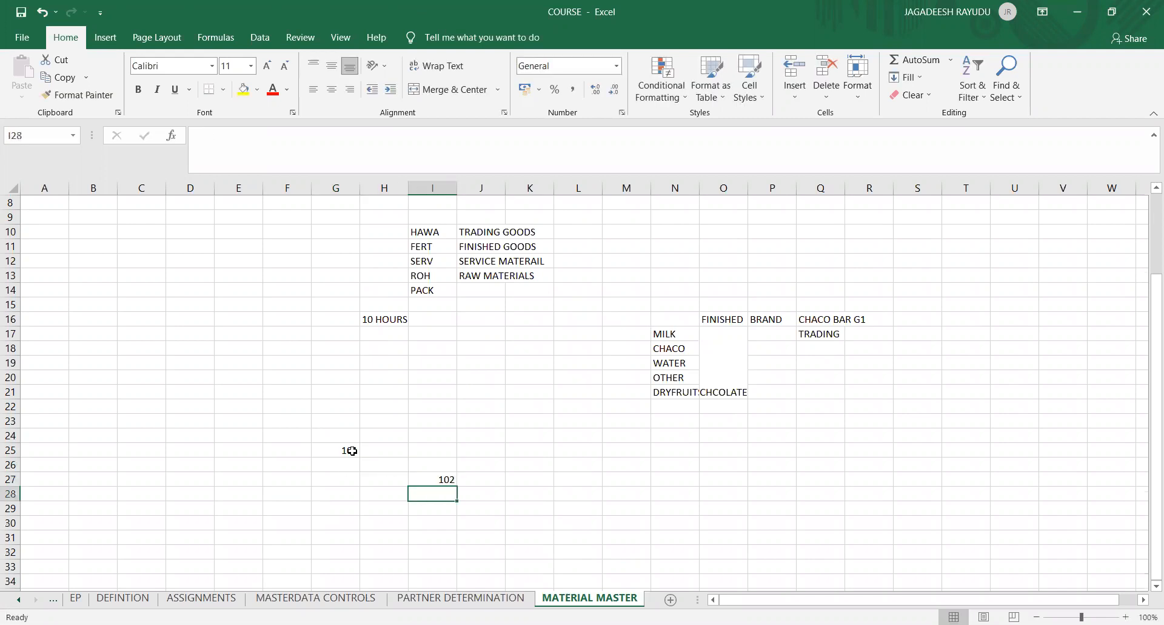
Enter 103 in cell K29, continuing the diagonal number series.
{"action": "key", "text": "Right"}
{"action": "key", "text": "Right"}
{"action": "key", "text": "Down"}
{"action": "key", "text": "Down"}
{"action": "key", "text": "Up"}
{"action": "key", "text": "Down"}
{"action": "key", "text": "Up"}
{"action": "type", "text": "10"}
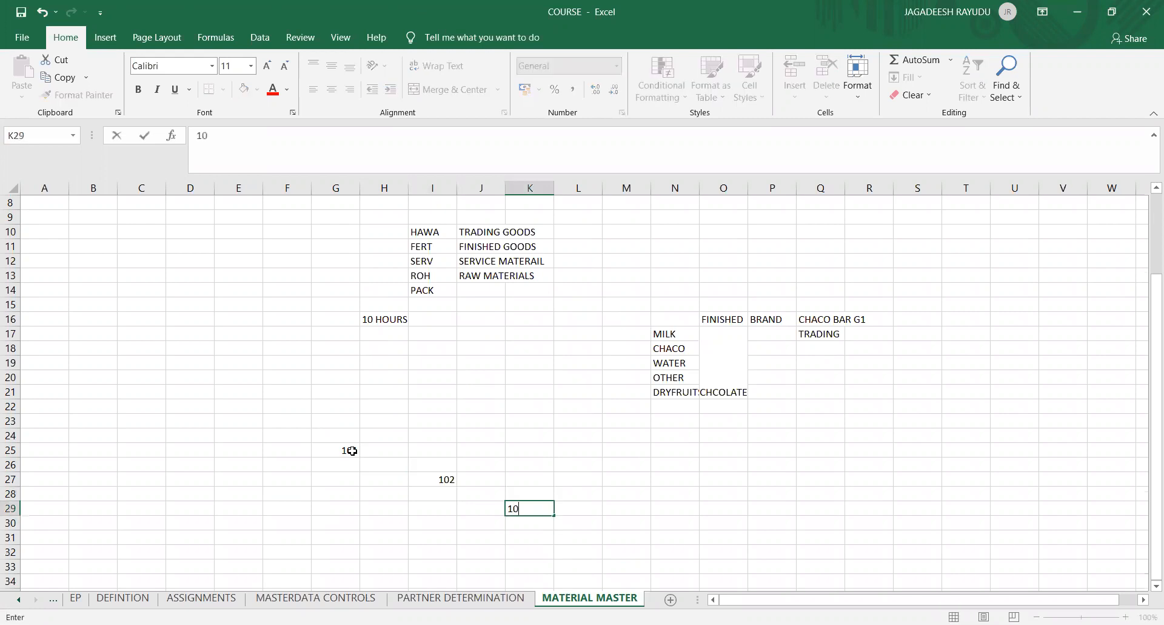
{"action": "type", "text": "3"}
Enter the quantity 150 in cell N24 and label it with plant GSF1 in cell M24.
{"action": "left_click", "coordinate": [693, 439]}
{"action": "type", "text": "150"}
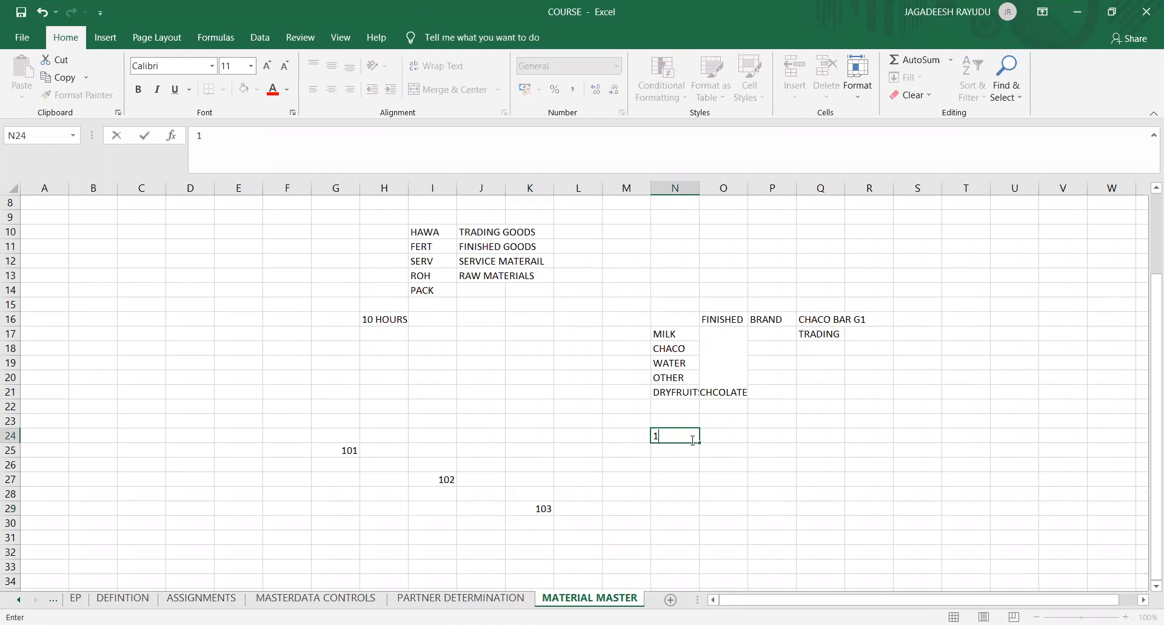
{"action": "left_click", "coordinate": [621, 437]}
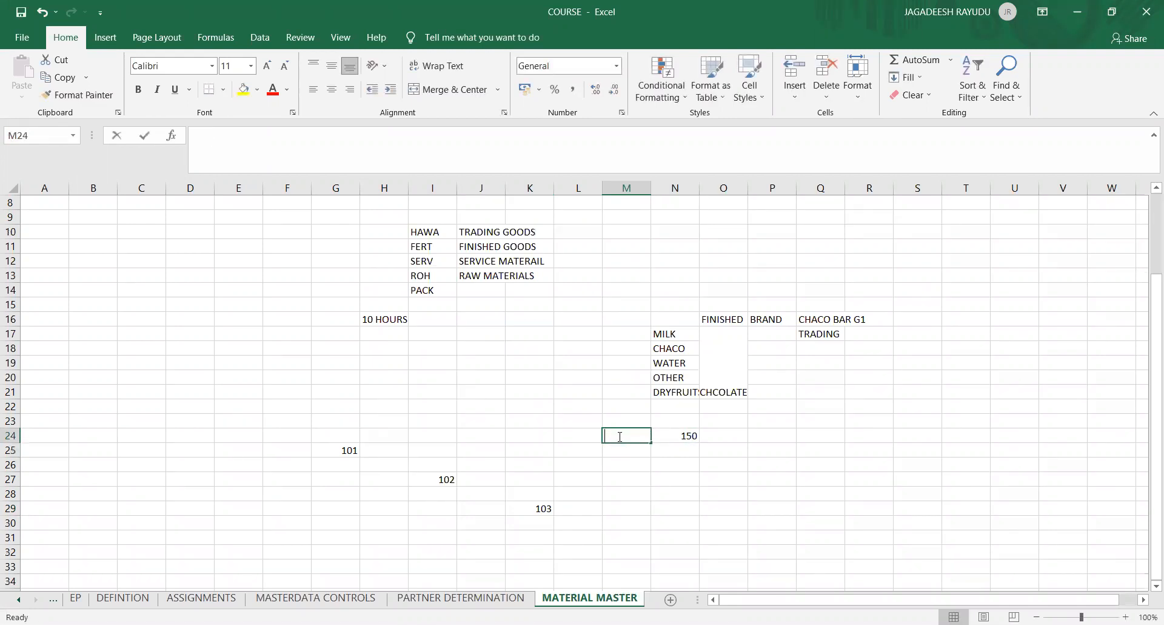
{"action": "type", "text": "FSF1"}
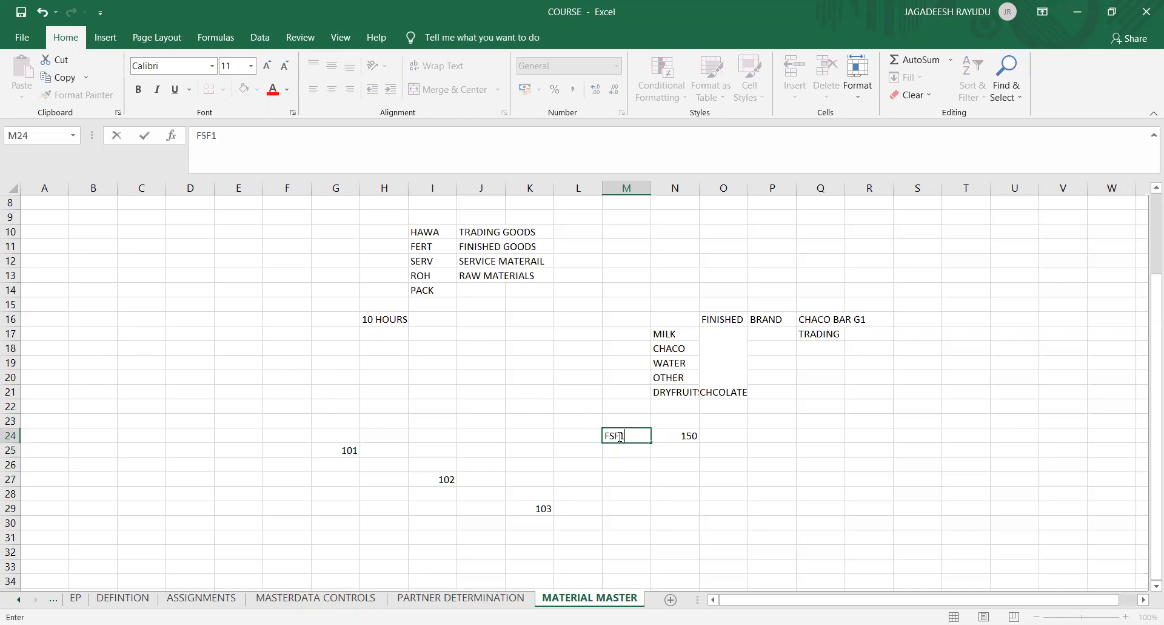
{"action": "key", "text": "BackSpace"}
{"action": "key", "text": "BackSpace"}
{"action": "key", "text": "BackSpace"}
{"action": "key", "text": "BackSpace"}
{"action": "type", "text": "GSF1"}
{"action": "key", "text": "Return"}
Enter the quantity 20 in cell G26, directly below 101.
{"action": "key", "text": "Left"}
{"action": "key", "text": "Left"}
{"action": "key", "text": "Left"}
{"action": "key", "text": "Left"}
{"action": "key", "text": "Left"}
{"action": "key", "text": "Left"}
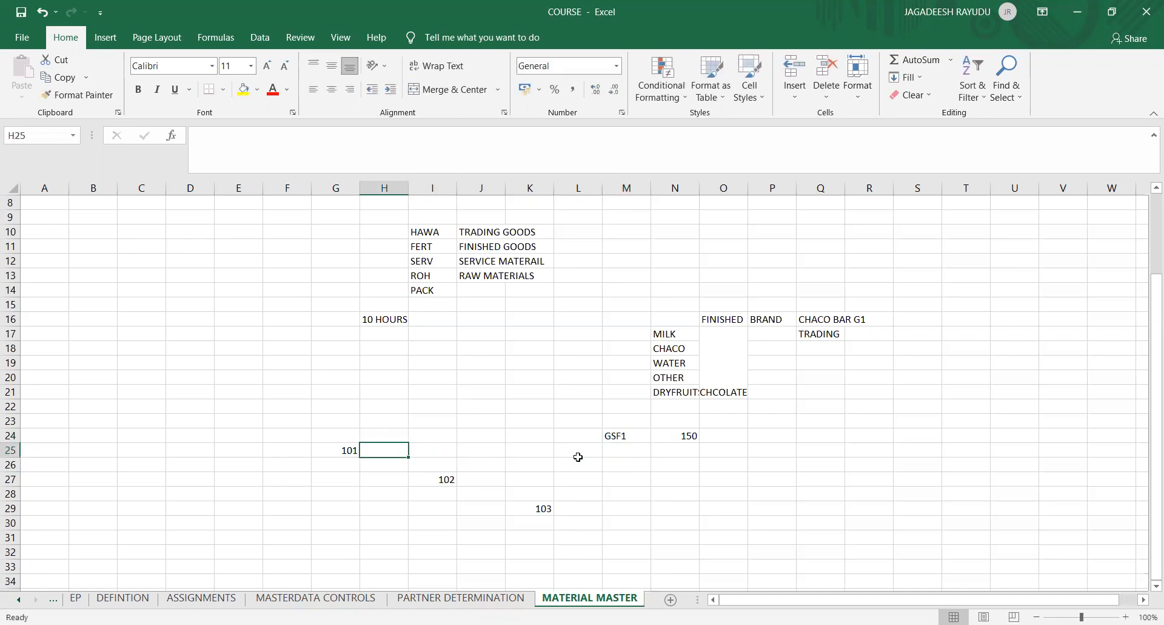
{"action": "key", "text": "Down"}
{"action": "key", "text": "Down"}
{"action": "key", "text": "Up"}
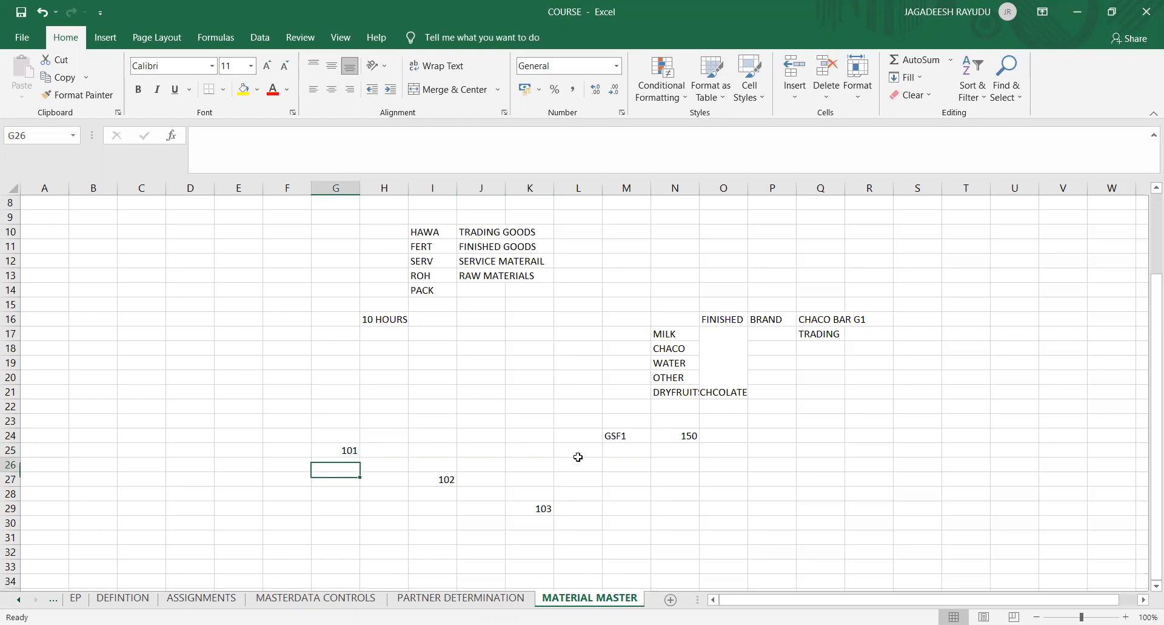
{"action": "type", "text": "20"}
{"action": "key", "text": "Return"}
Enter the quantity 20 in cell I28, directly below 102.
{"action": "key", "text": "Right"}
{"action": "key", "text": "Right"}
{"action": "key", "text": "Down"}
{"action": "key", "text": "Down"}
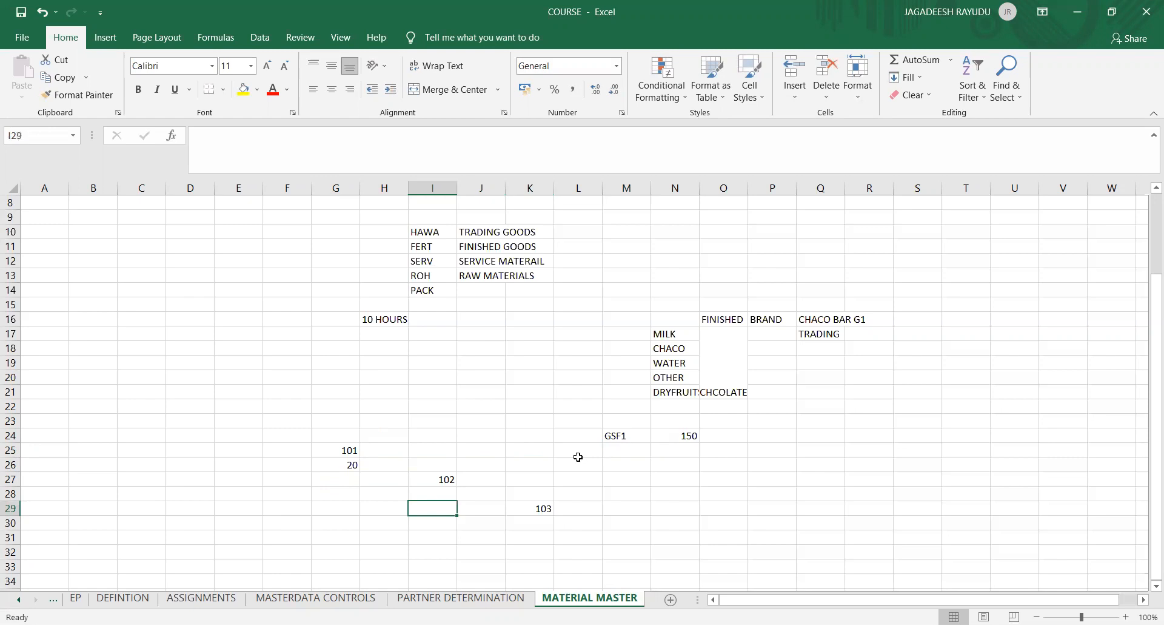
{"action": "key", "text": "Up"}
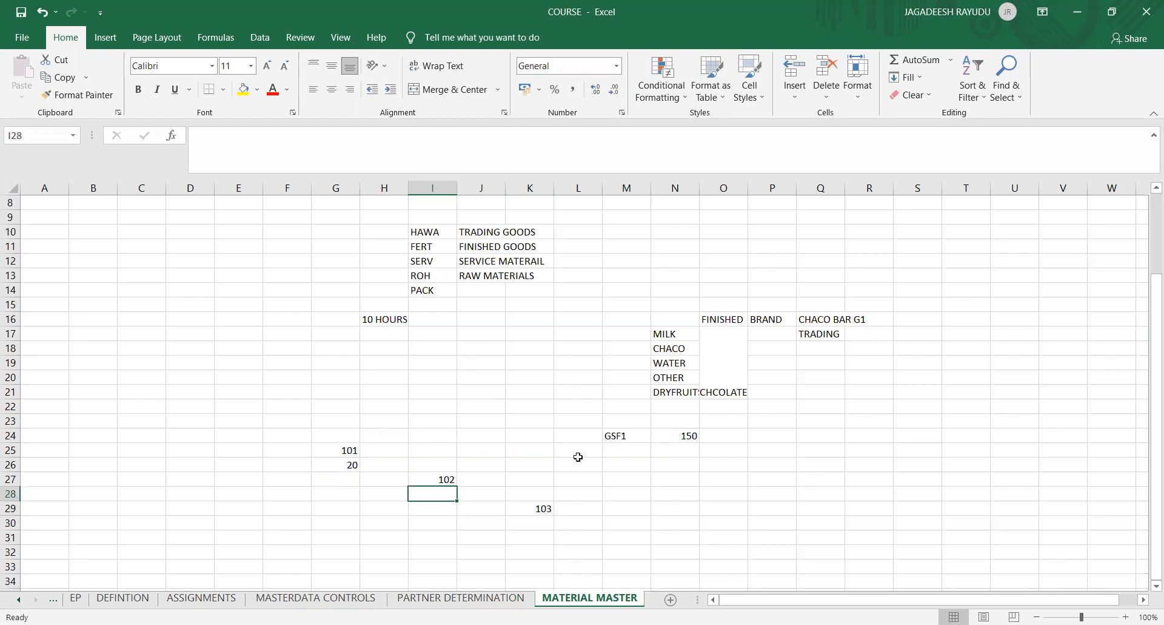
{"action": "type", "text": "20"}
{"action": "key", "text": "Return"}
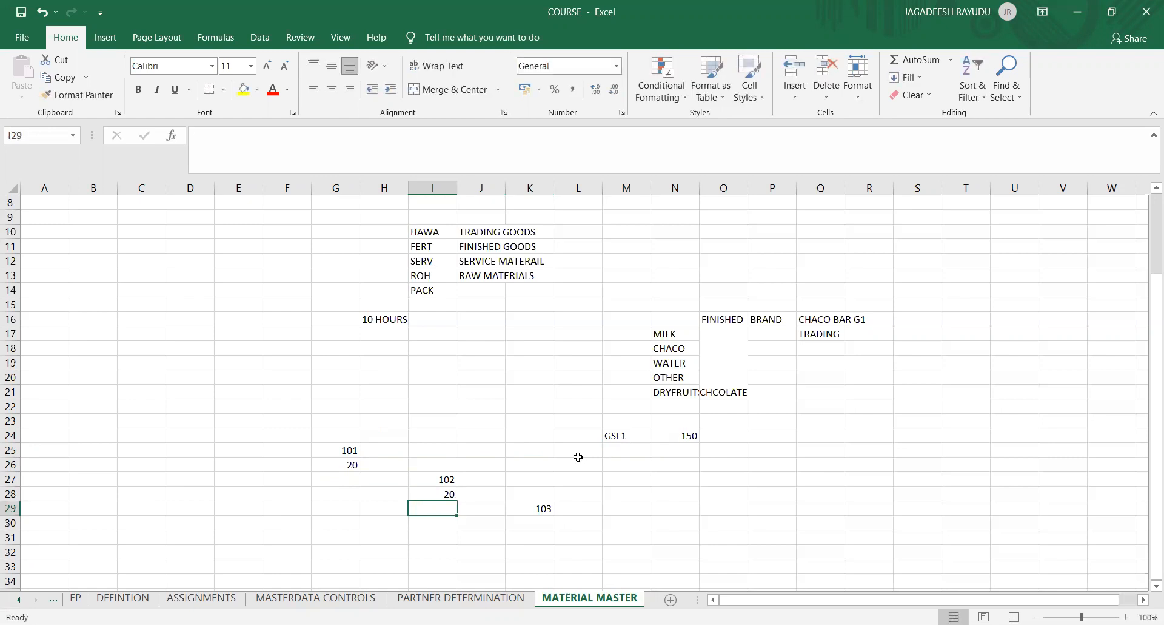
Enter the quantity 10 in cell K30, directly below 103.
{"action": "key", "text": "Down"}
{"action": "key", "text": "Right"}
{"action": "key", "text": "Right"}
{"action": "key", "text": "Right"}
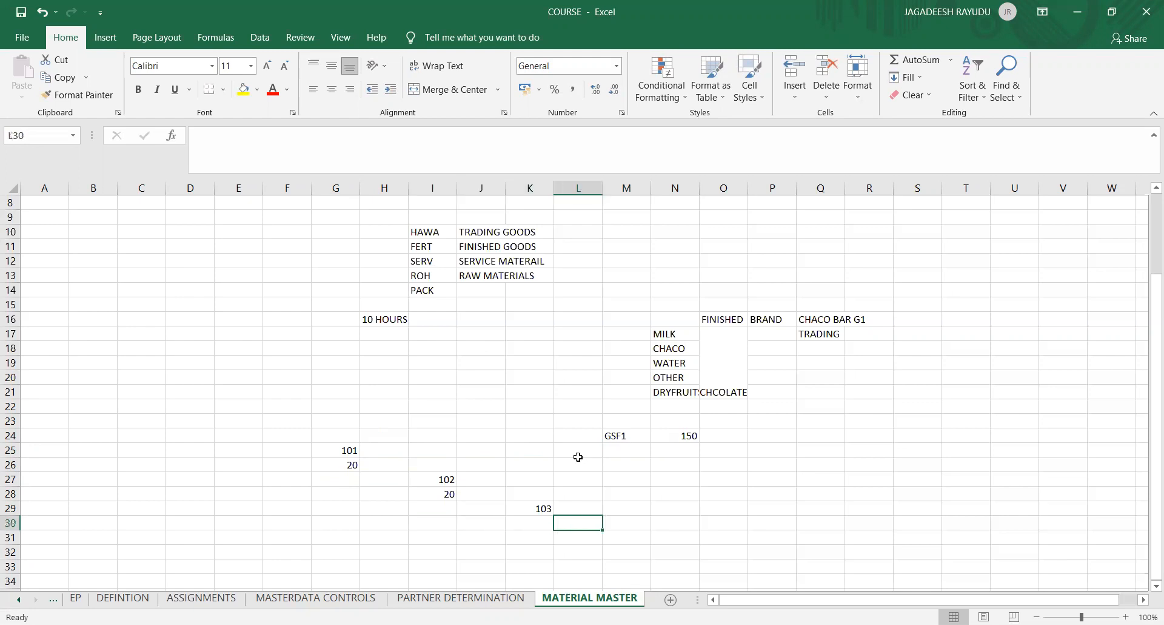
{"action": "key", "text": "Left"}
{"action": "type", "text": "10"}
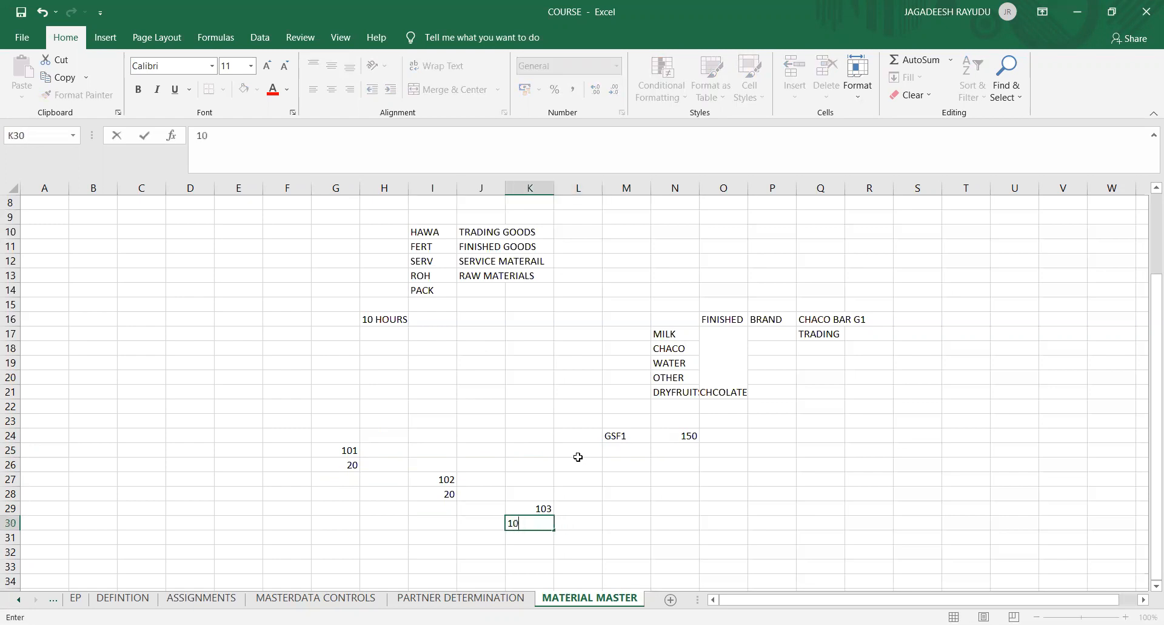
{"action": "key", "text": "Return"}
Enter 50 in cell N25, directly below the GSF1 quantity of 150.
{"action": "key", "text": "Up"}
{"action": "key", "text": "Up"}
{"action": "key", "text": "Left"}
{"action": "key", "text": "Right"}
{"action": "key", "text": "Right"}
{"action": "key", "text": "Right"}
{"action": "key", "text": "Up"}
{"action": "key", "text": "Up"}
{"action": "key", "text": "Up"}
{"action": "key", "text": "Up"}
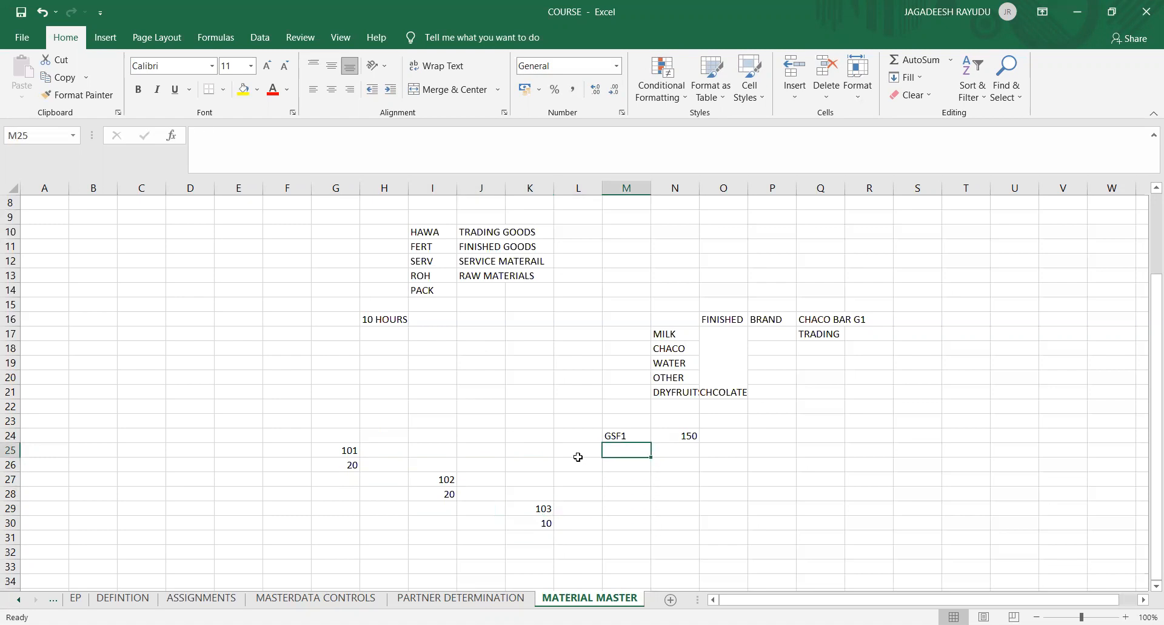
{"action": "key", "text": "Right"}
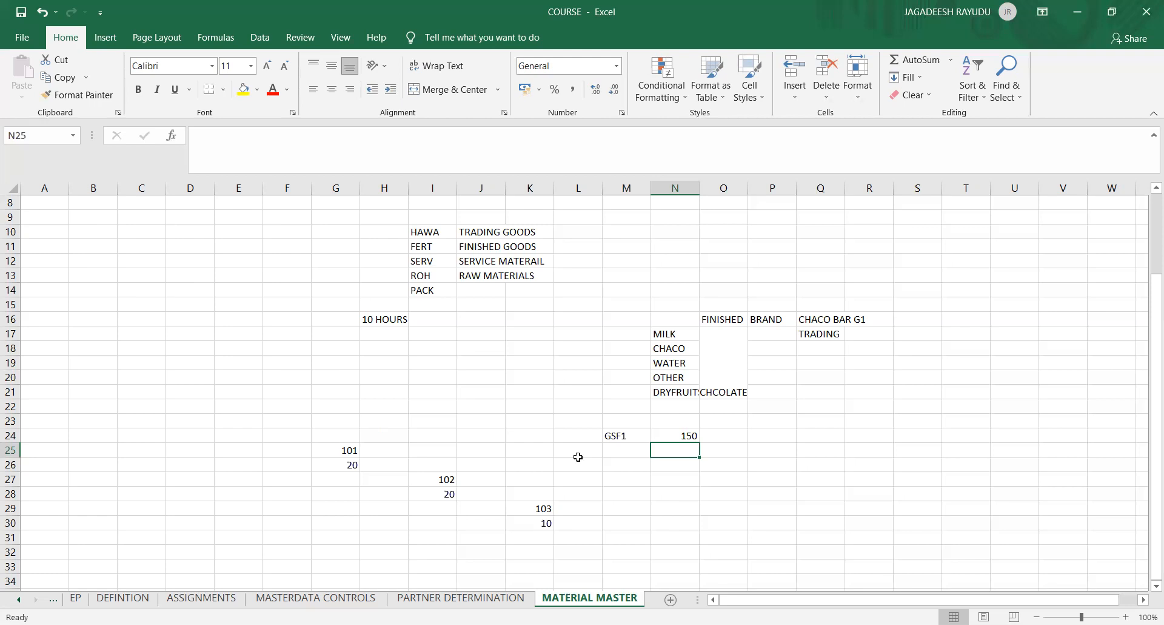
{"action": "type", "text": "05"}
{"action": "key", "text": "BackSpace"}
{"action": "key", "text": "BackSpace"}
{"action": "type", "text": "50"}
{"action": "key", "text": "Return"}
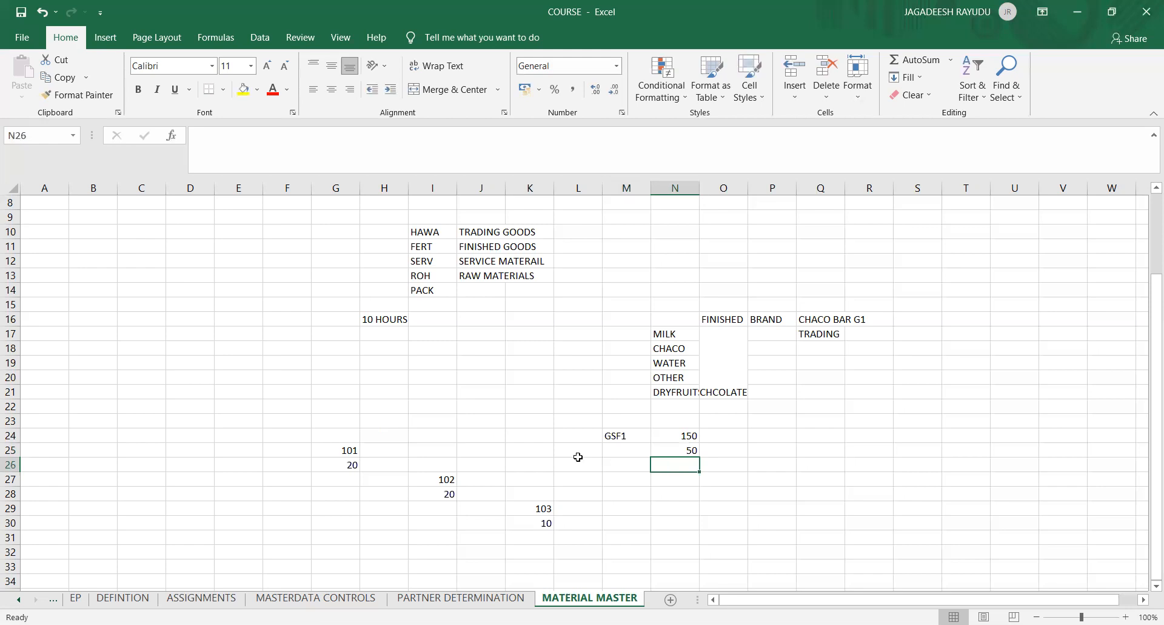
Enter 100 in cell N26, directly below the 50 in the GSF1 example.
{"action": "type", "text": "100"}
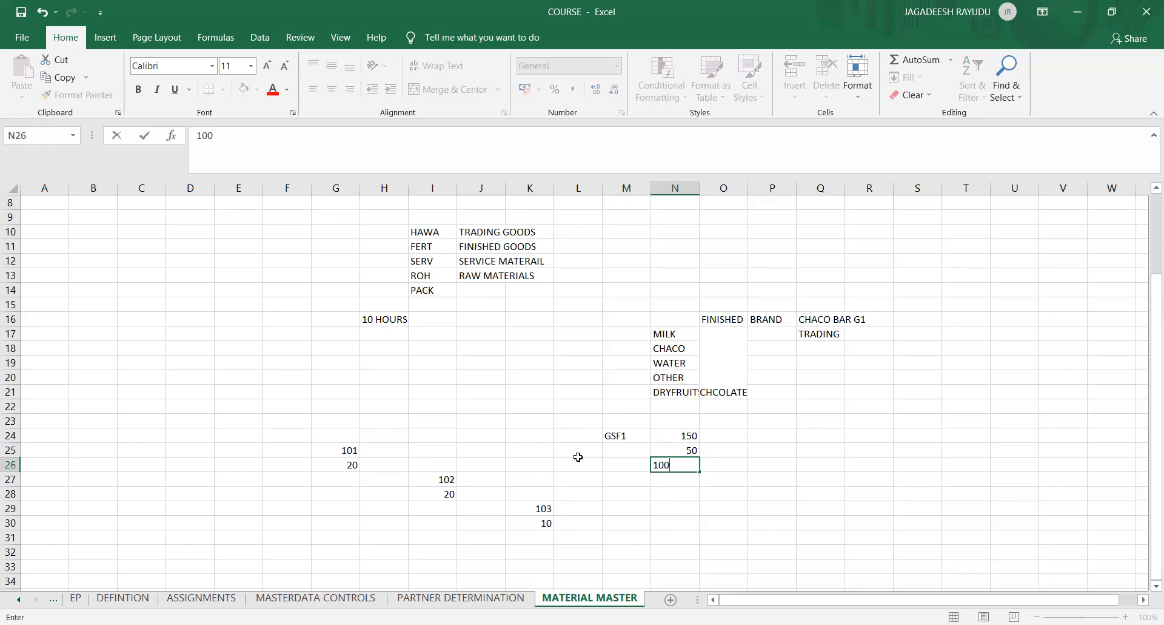
{"action": "key", "text": "Up"}
{"action": "key", "text": "Up"}
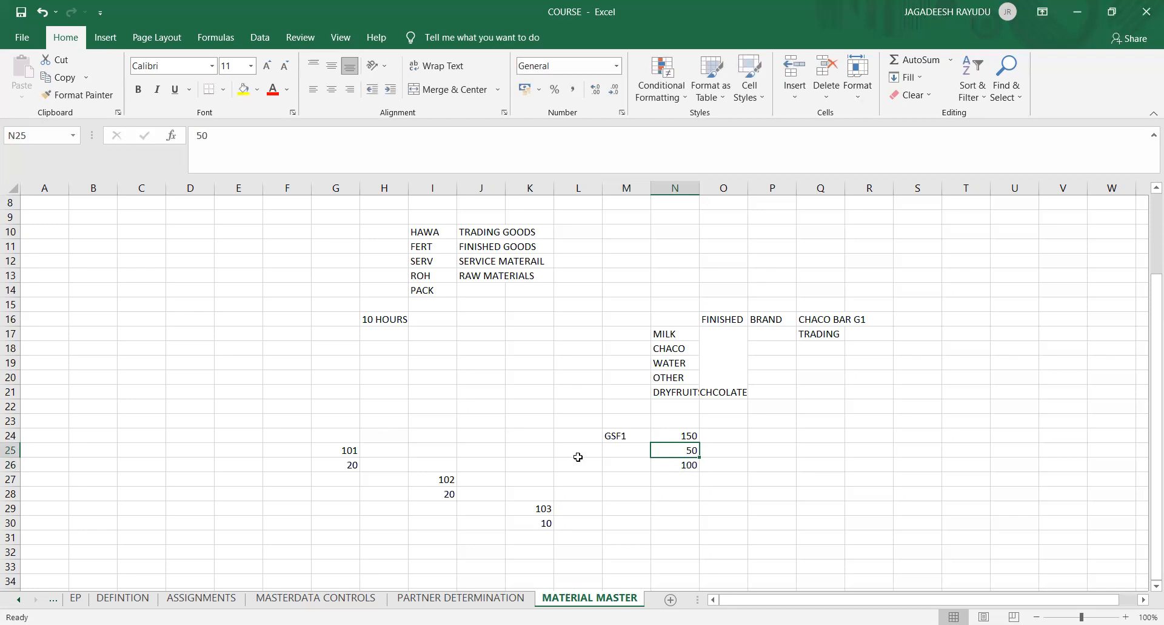
Enter 1 in cell P24, on the GSF1 row, and 02 in cell P28.
{"action": "key", "text": "Right"}
{"action": "key", "text": "Right"}
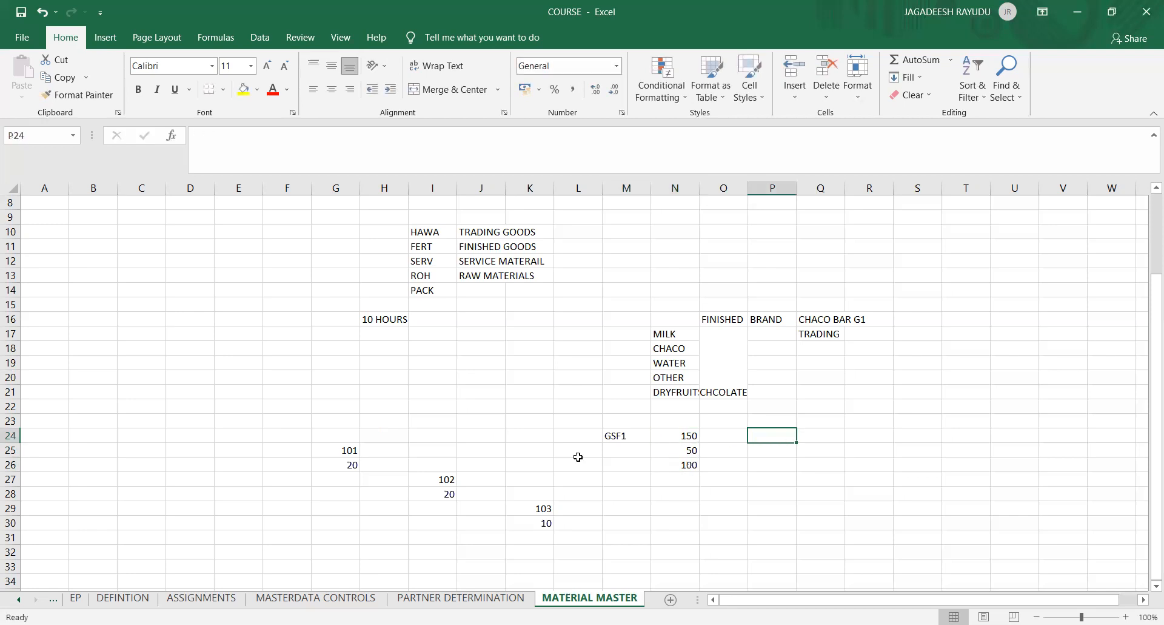
{"action": "type", "text": "1"}
{"action": "key", "text": "Tab"}
{"action": "key", "text": "Left"}
{"action": "left_click", "coordinate": [654, 506]}
{"action": "left_click", "coordinate": [776, 490]}
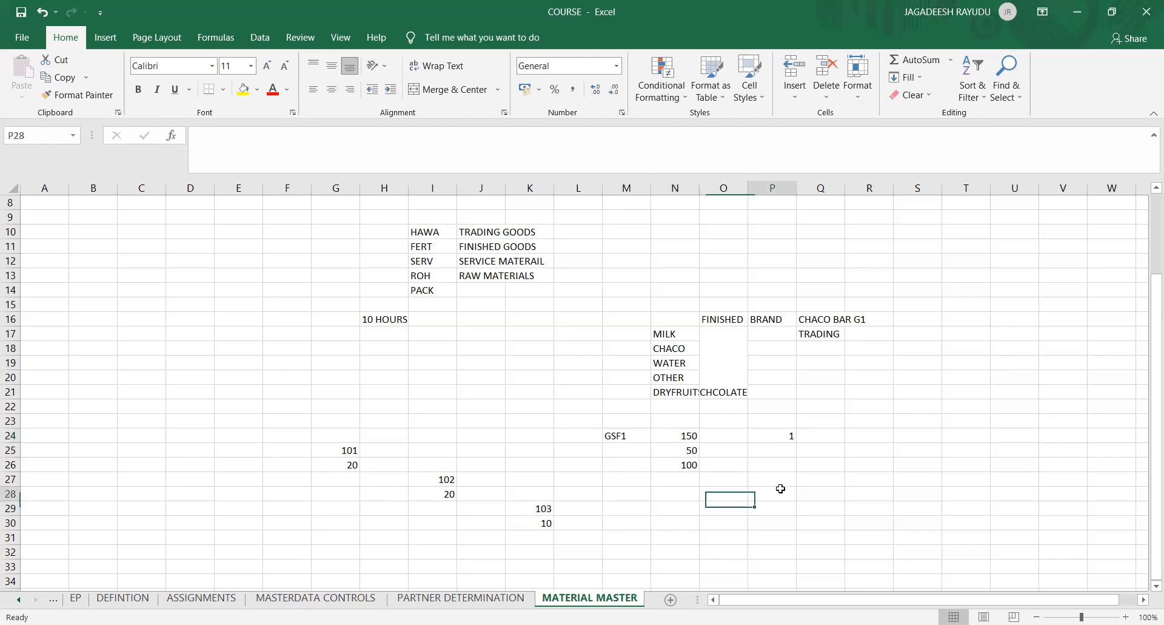
{"action": "type", "text": "02"}
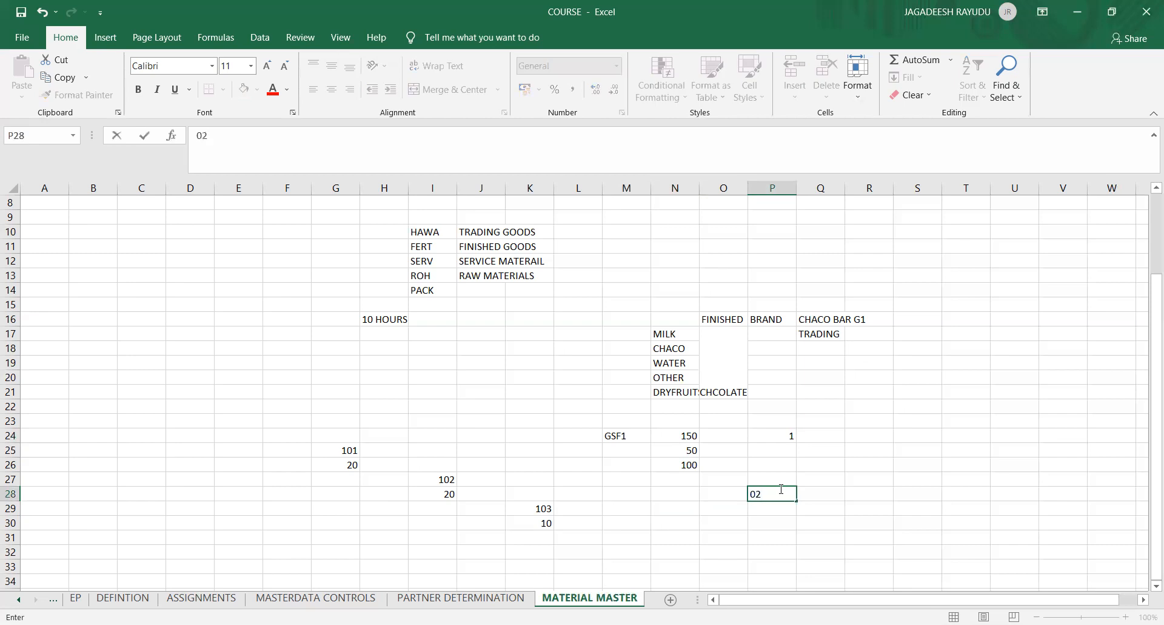
{"action": "key", "text": "Return"}
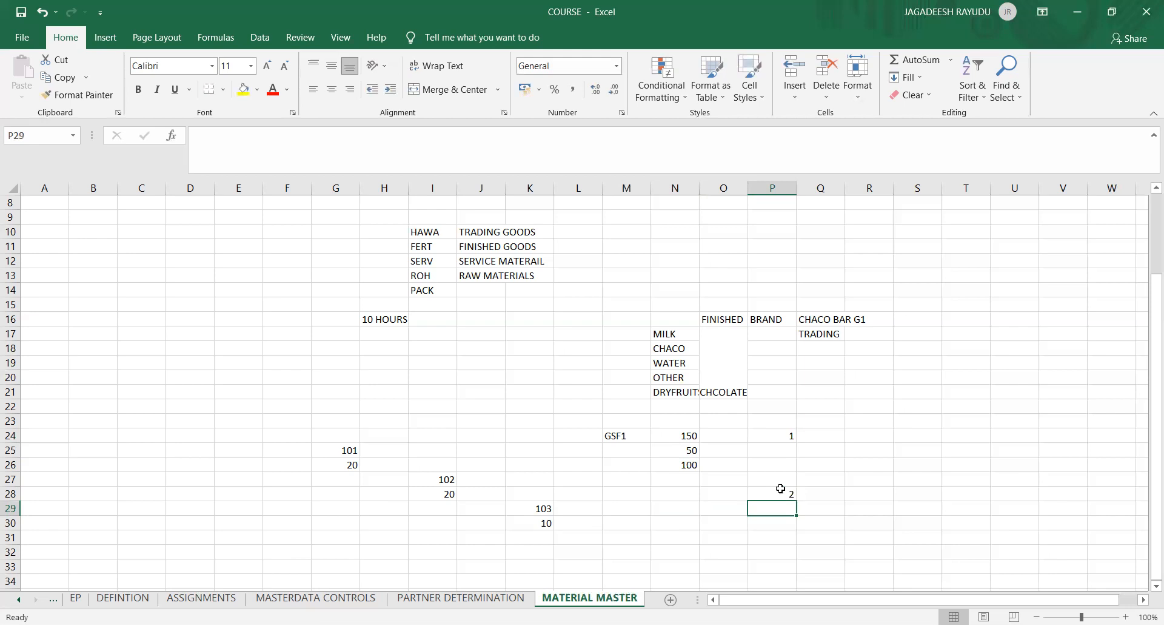
{"action": "key", "text": "Left"}
{"action": "key", "text": "Left"}
{"action": "key", "text": "Left"}
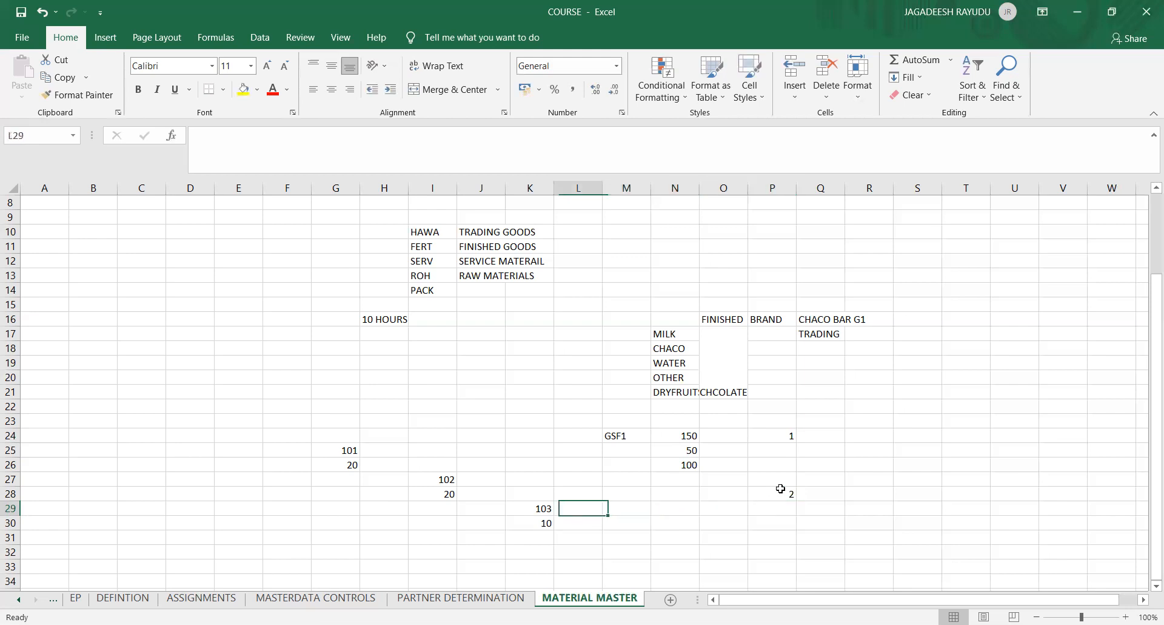
{"action": "key", "text": "Right"}
{"action": "key", "text": "Right"}
{"action": "key", "text": "Up"}
{"action": "key", "text": "Up"}
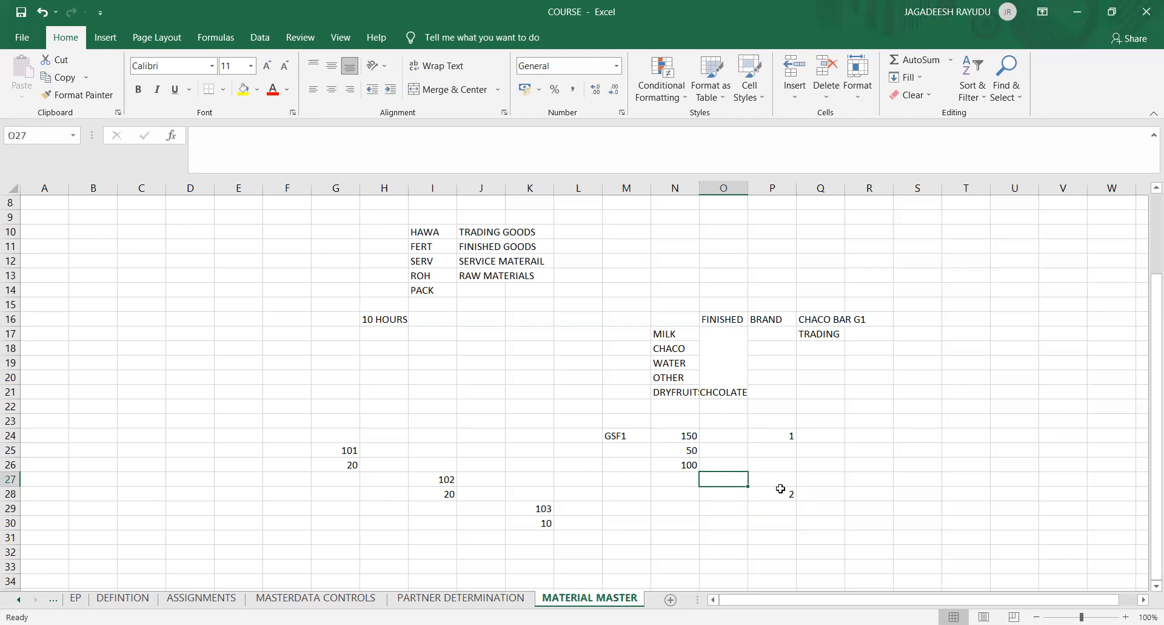
{"action": "key", "text": "Left"}
{"action": "key", "text": "Up"}
{"action": "key", "text": "Up"}
{"action": "key", "text": "Up"}
{"action": "key", "text": "Down"}
{"action": "key", "text": "Down"}
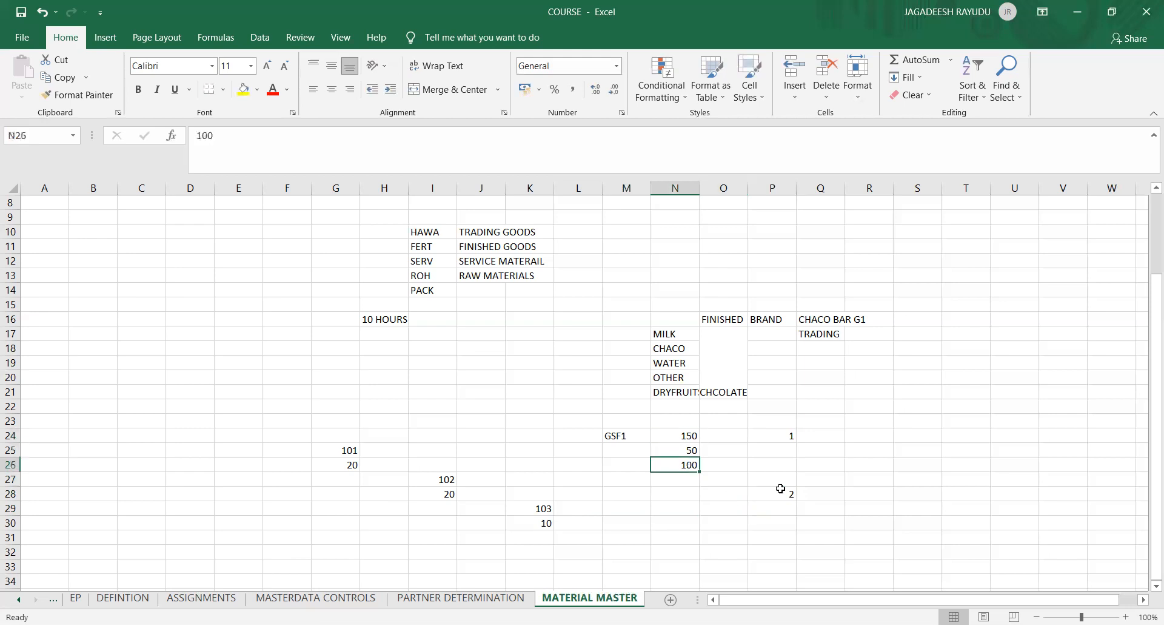
{"action": "key", "text": "Up"}
{"action": "key", "text": "Down"}
{"action": "key", "text": "Down"}
{"action": "key", "text": "Down"}
{"action": "key", "text": "Down"}
{"action": "key", "text": "Down"}
{"action": "key", "text": "Down"}
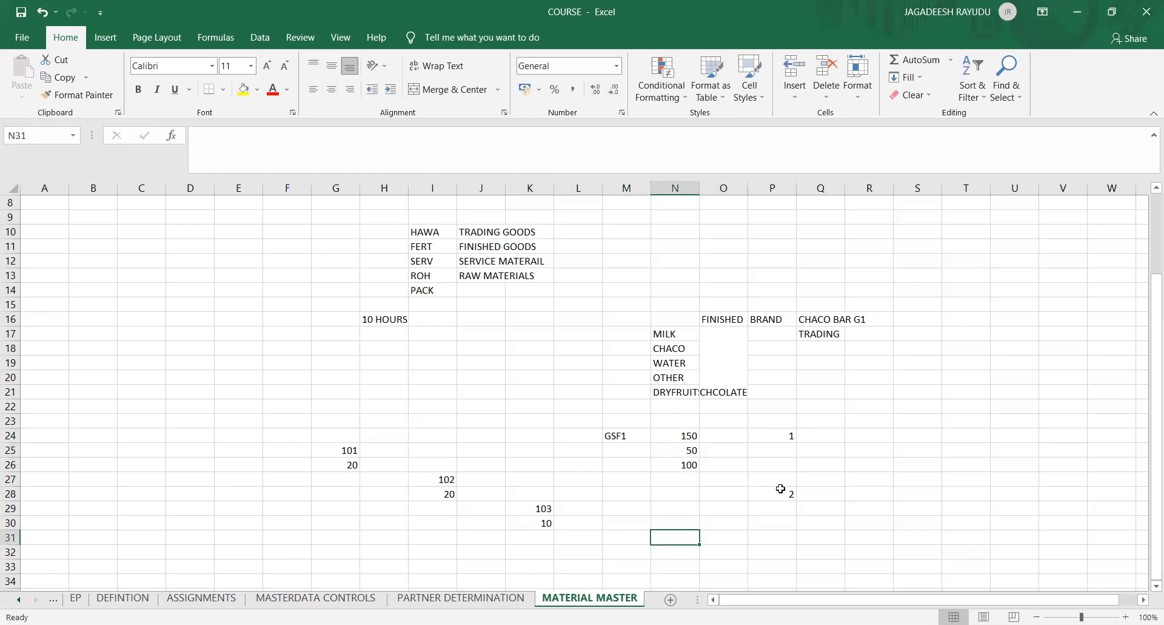
Enter 100 in cell M28 and its quantity 20 in cell N28.
{"action": "key", "text": "Left"}
{"action": "key", "text": "Up"}
{"action": "key", "text": "Right"}
{"action": "key", "text": "Right"}
{"action": "key", "text": "Right"}
{"action": "key", "text": "Up"}
{"action": "key", "text": "Up"}
{"action": "key", "text": "Left"}
{"action": "key", "text": "Left"}
{"action": "key", "text": "Left"}
{"action": "key", "text": "Left"}
{"action": "key", "text": "Left"}
{"action": "key", "text": "Right"}
{"action": "key", "text": "Right"}
{"action": "type", "text": "100"}
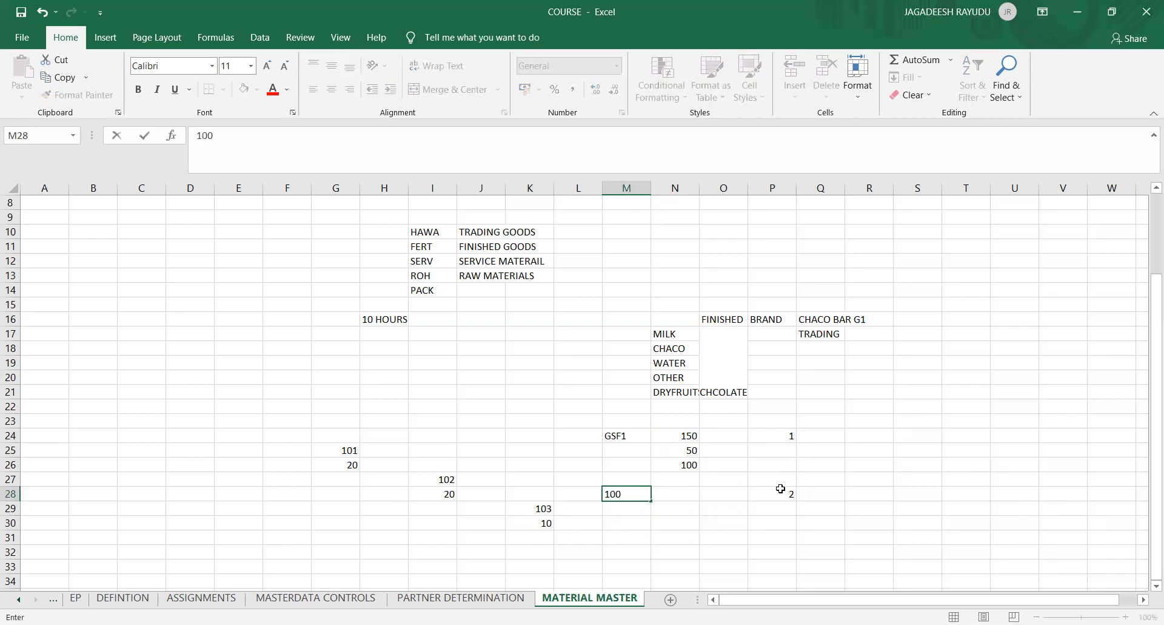
{"action": "key", "text": "Right"}
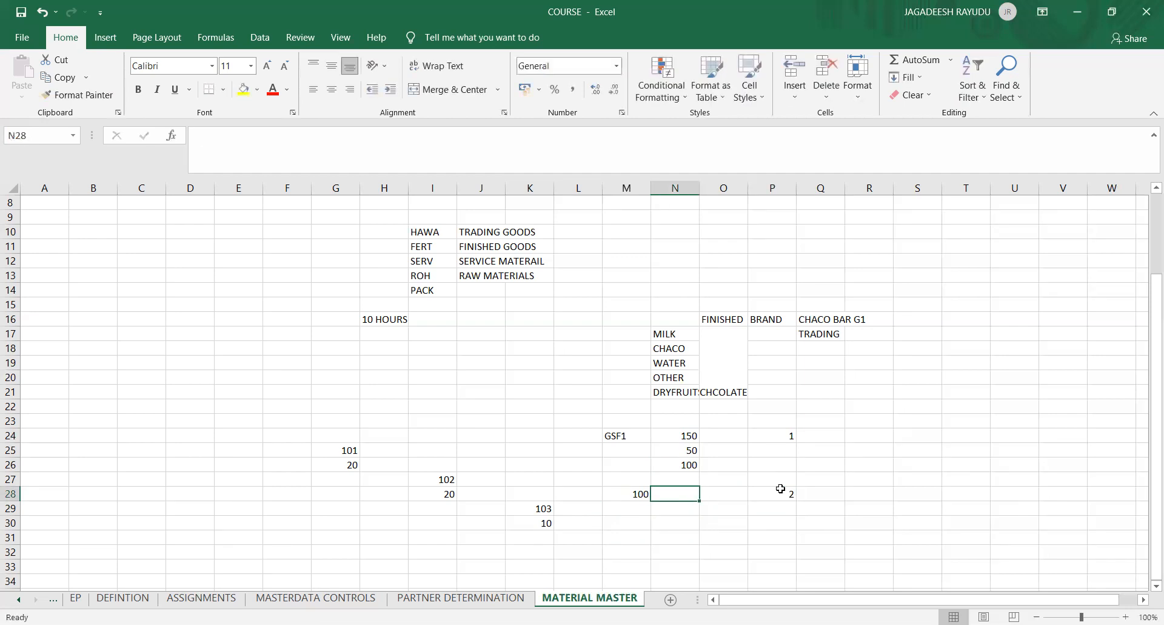
{"action": "type", "text": "20"}
{"action": "key", "text": "Return"}
Enter 102 in cell M29 and its quantity 20 in cell N29.
{"action": "key", "text": "Left"}
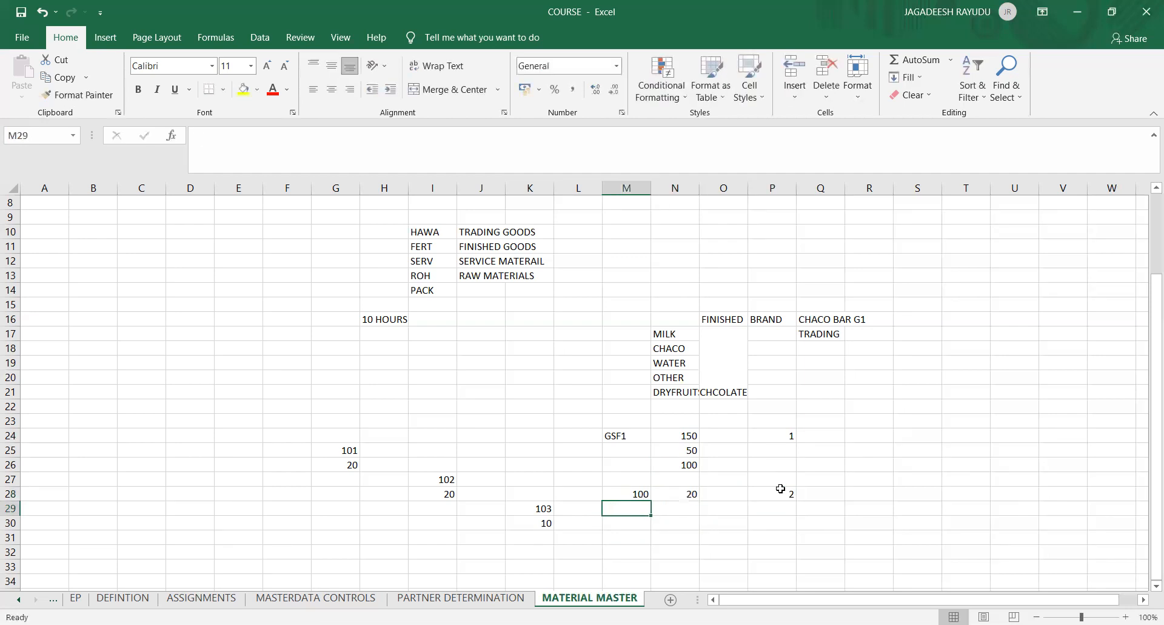
{"action": "type", "text": "102"}
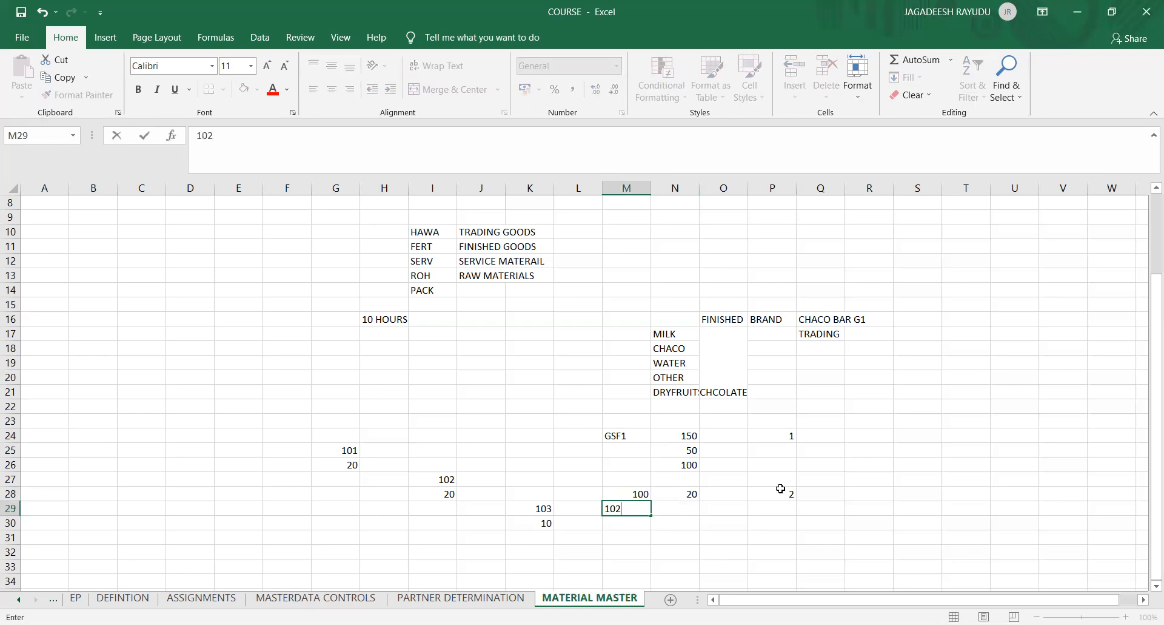
{"action": "key", "text": "Right"}
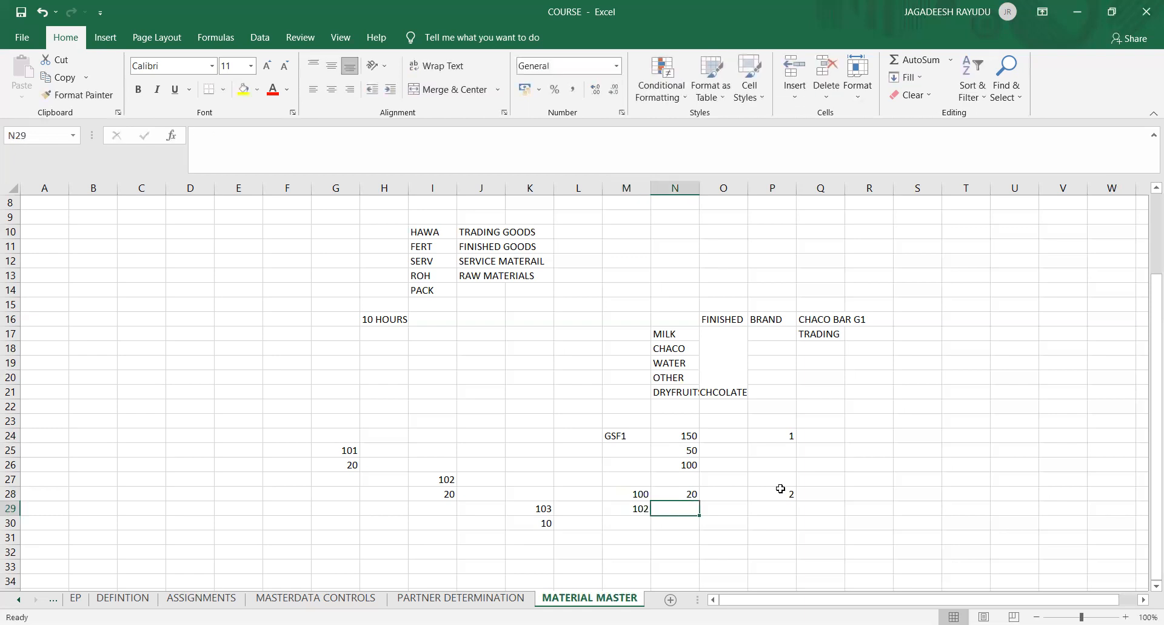
{"action": "type", "text": "20"}
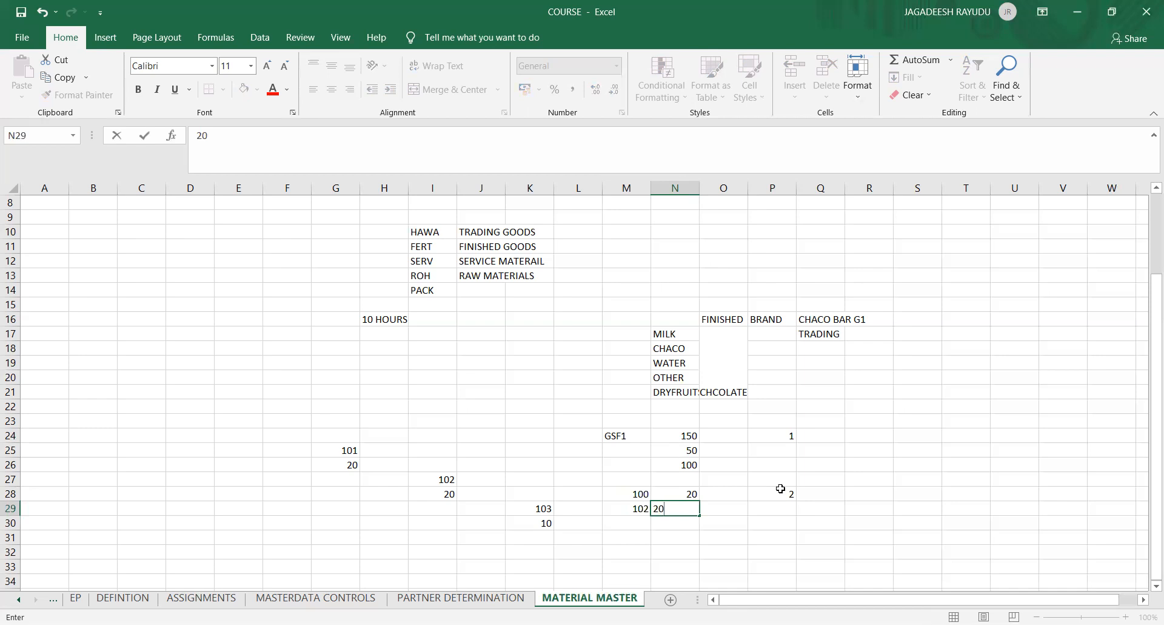
{"action": "key", "text": "Return"}
Enter 103 in cell M30 and its quantity 10 in cell N30.
{"action": "key", "text": "Left"}
{"action": "type", "text": "103"}
{"action": "key", "text": "Tab"}
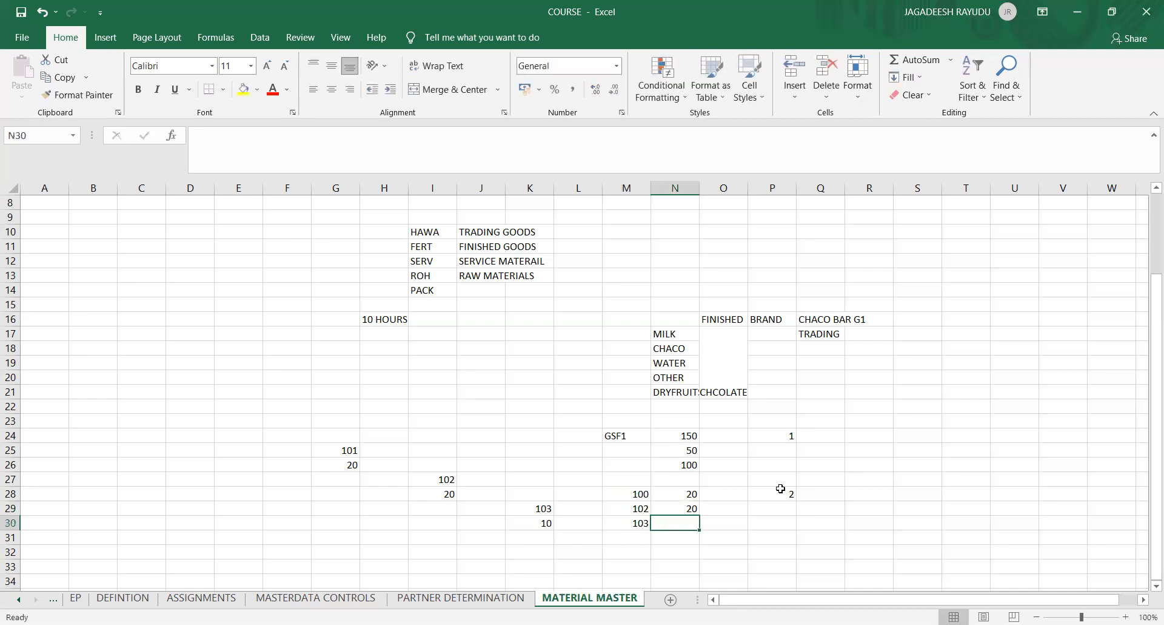
{"action": "type", "text": "10"}
{"action": "key", "text": "Return"}
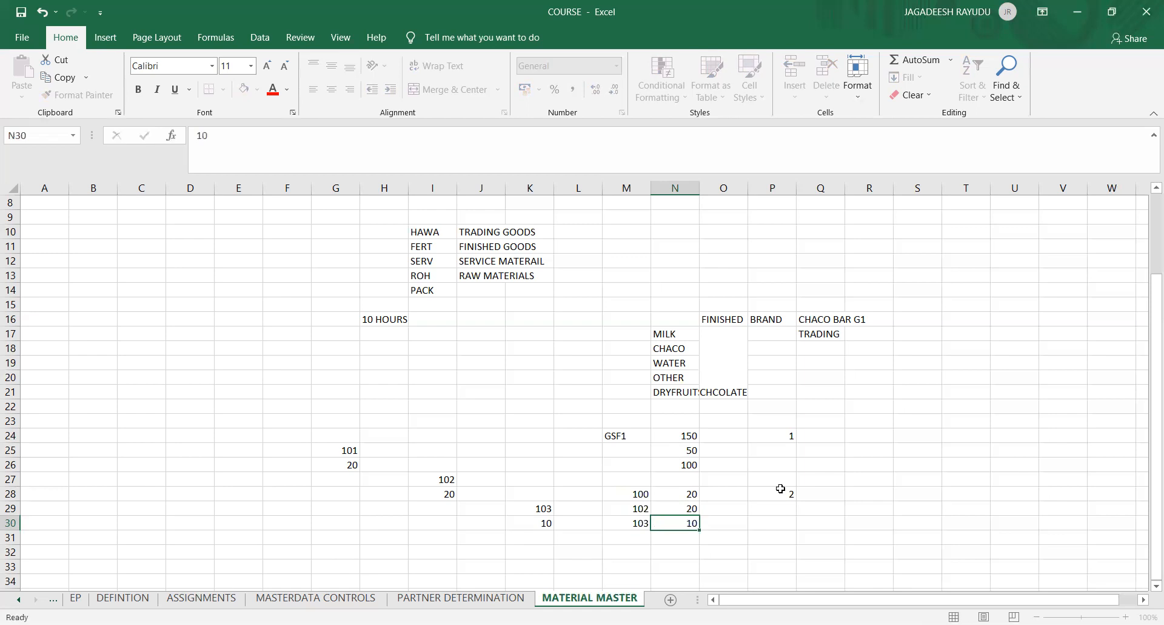
{"action": "key", "text": "Up"}
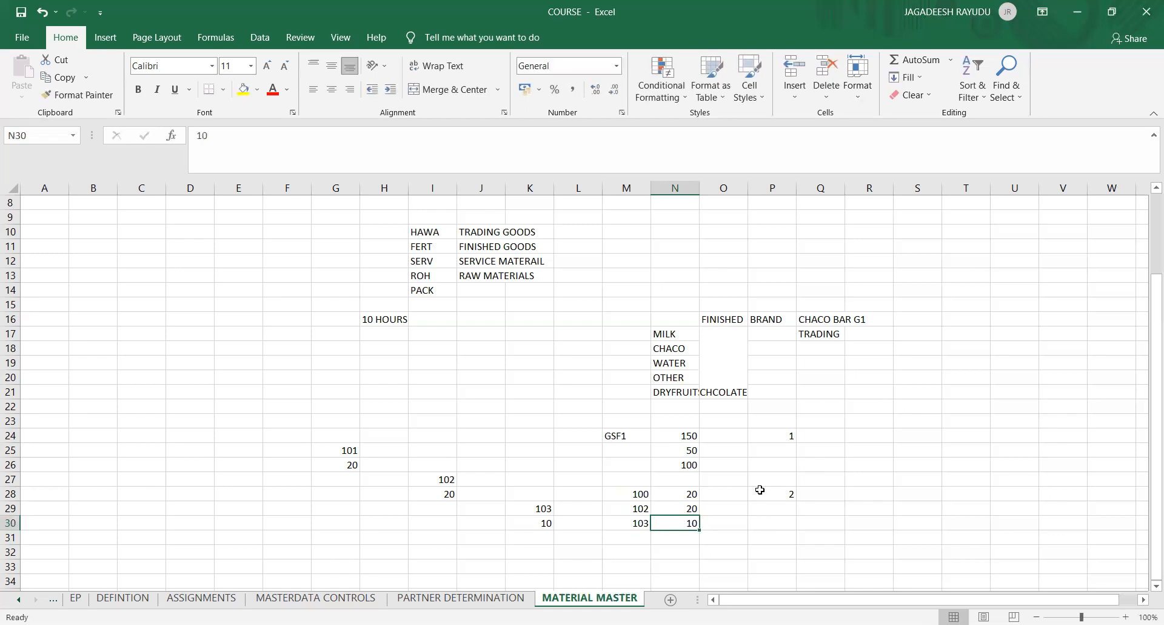
Switch back to the SAP material creation and set the availability check to 02, leaving batch management unticked.
{"action": "left_click", "coordinate": [760, 489]}
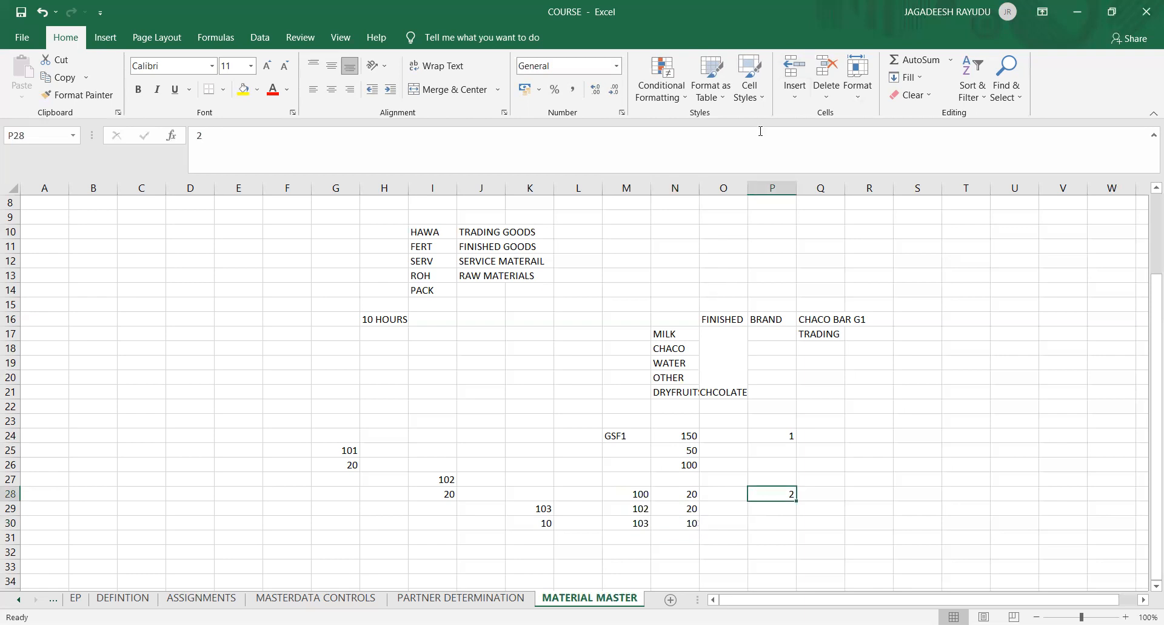
{"action": "key", "text": "alt+Tab"}
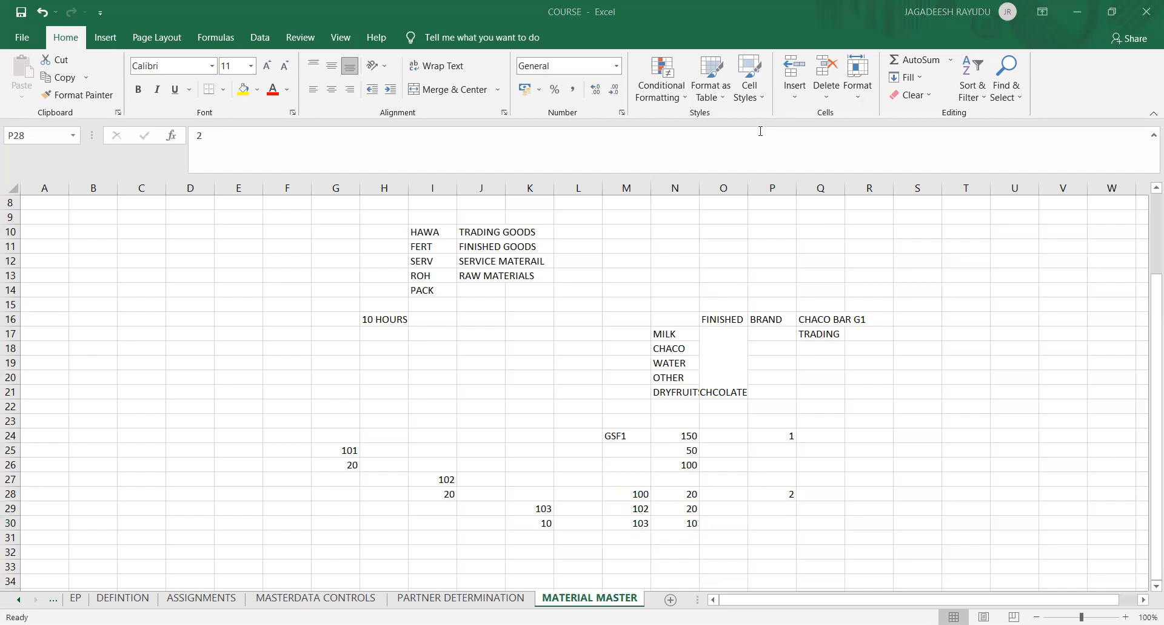
{"action": "key", "text": "alt+Tab"}
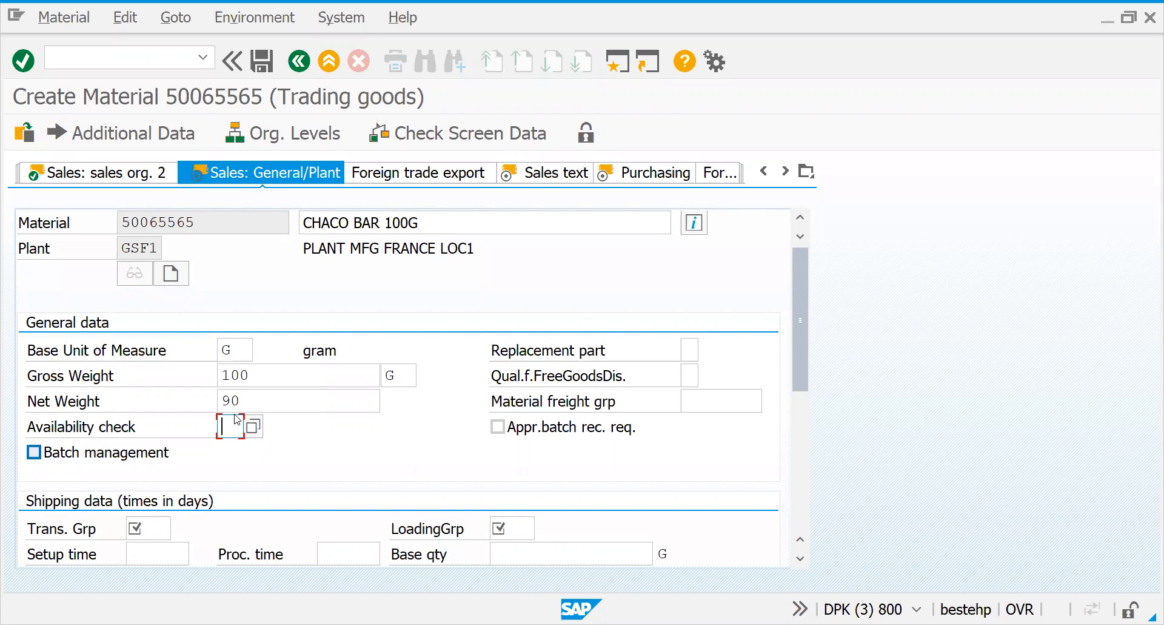
{"action": "left_click", "coordinate": [253, 427]}
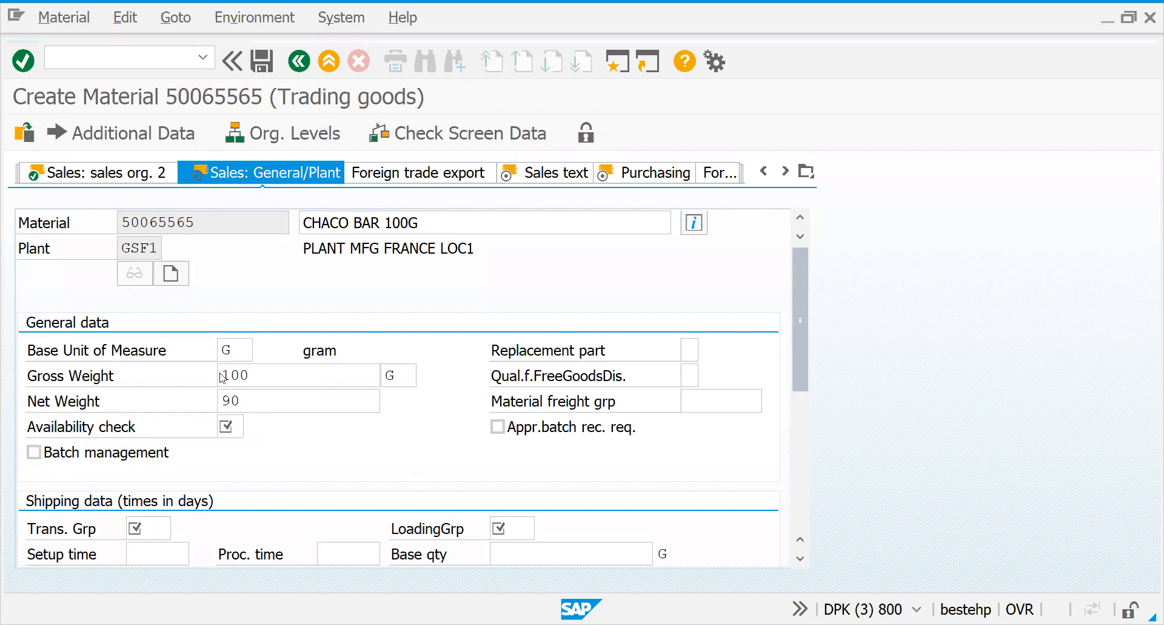
{"action": "left_click", "coordinate": [271, 187]}
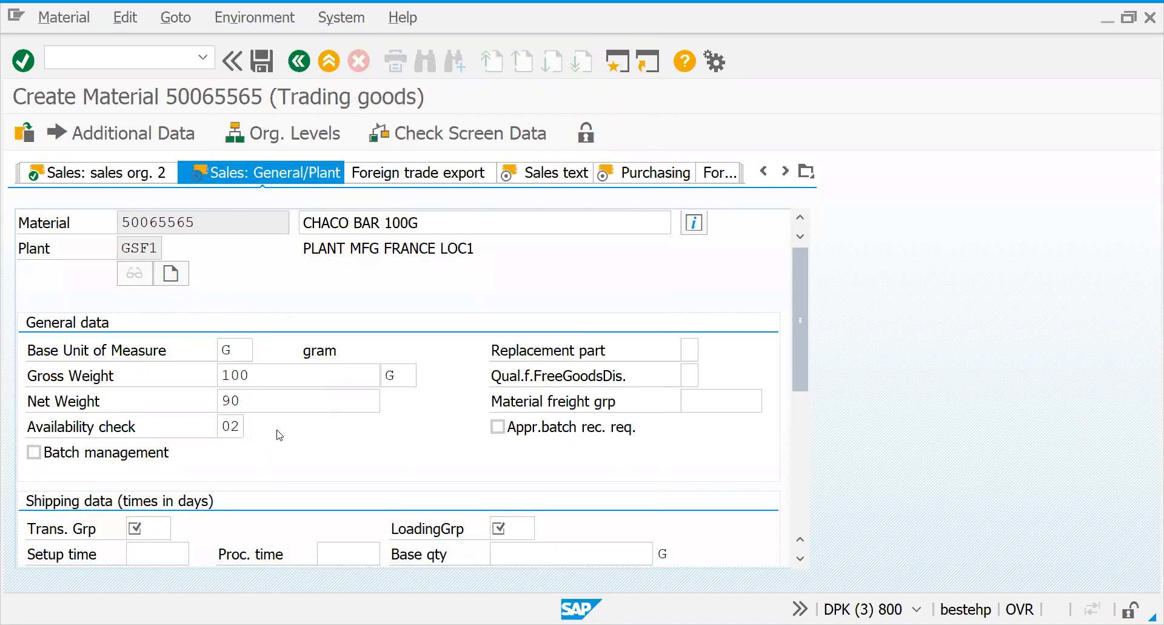
{"action": "left_click", "coordinate": [256, 187]}
{"action": "left_click", "coordinate": [38, 455]}
{"action": "left_click", "coordinate": [35, 452]}
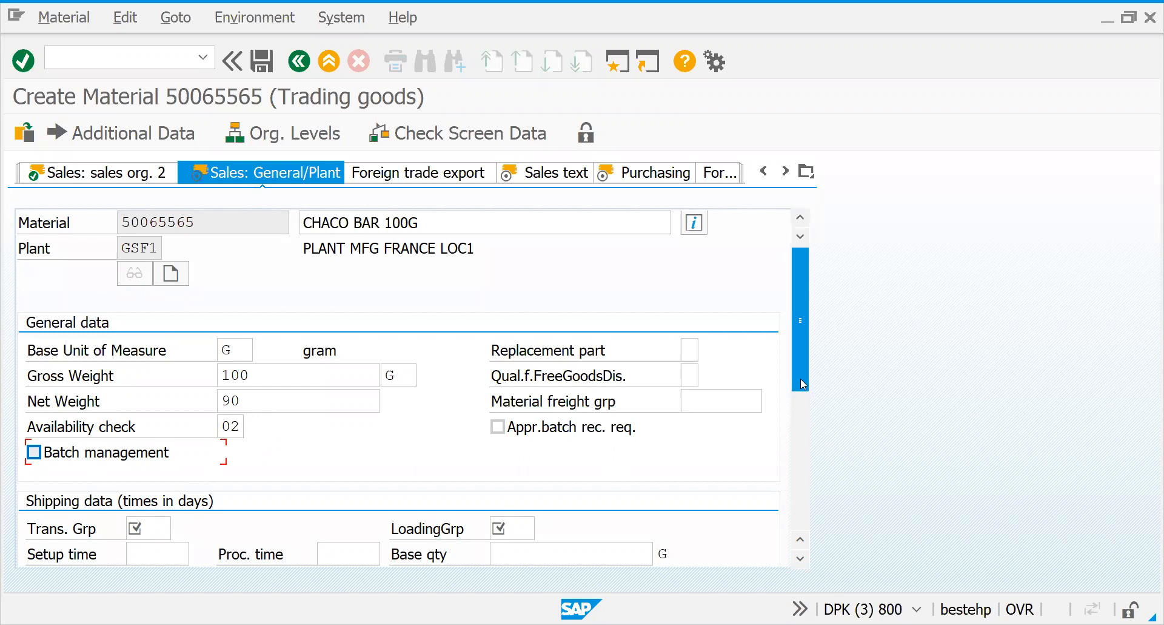
In the shipping data, set the transportation group to 0001 (On palettes) and the loading group to 0001 (Crane).
{"action": "left_click_drag", "start_coordinate": [799, 377], "coordinate": [800, 409]}
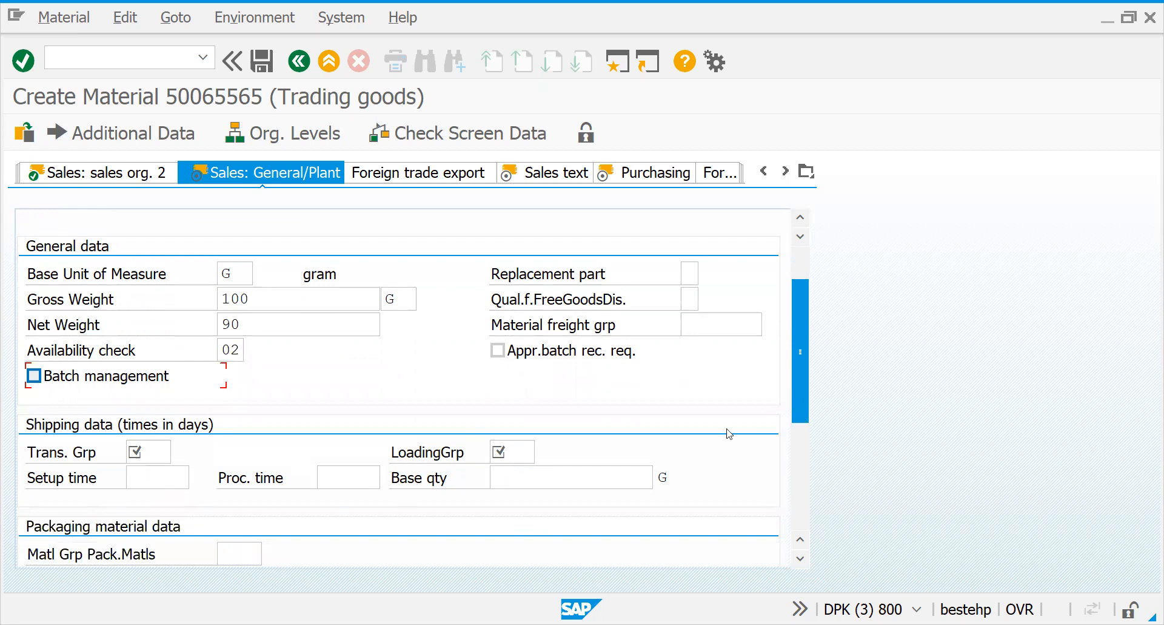
{"action": "left_click", "coordinate": [141, 447]}
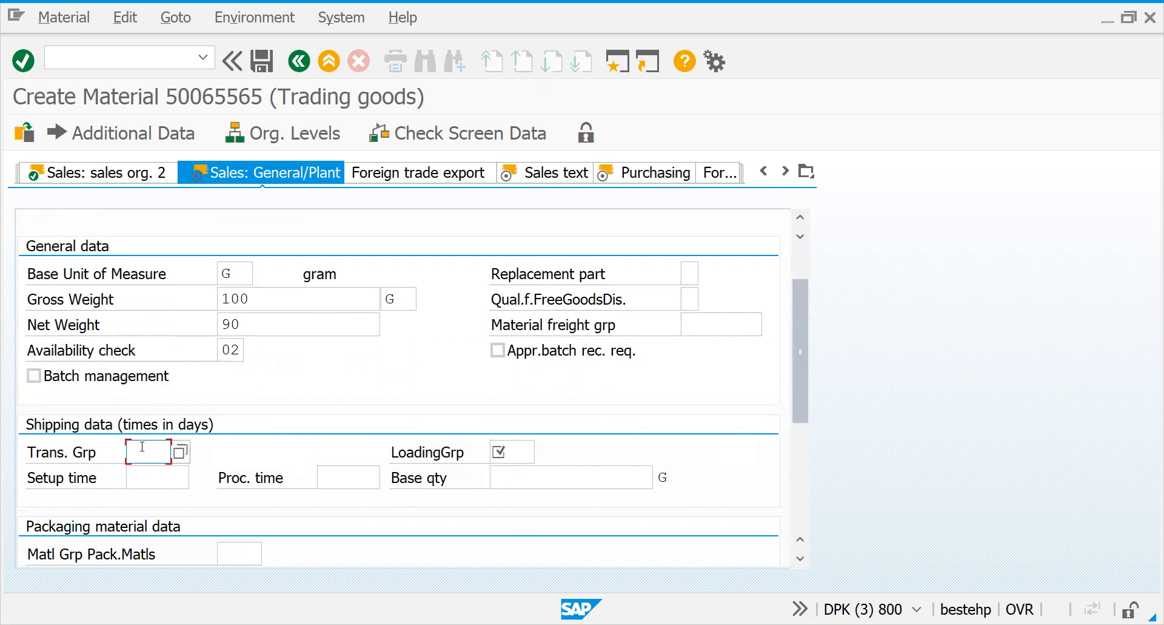
{"action": "left_click", "coordinate": [190, 451]}
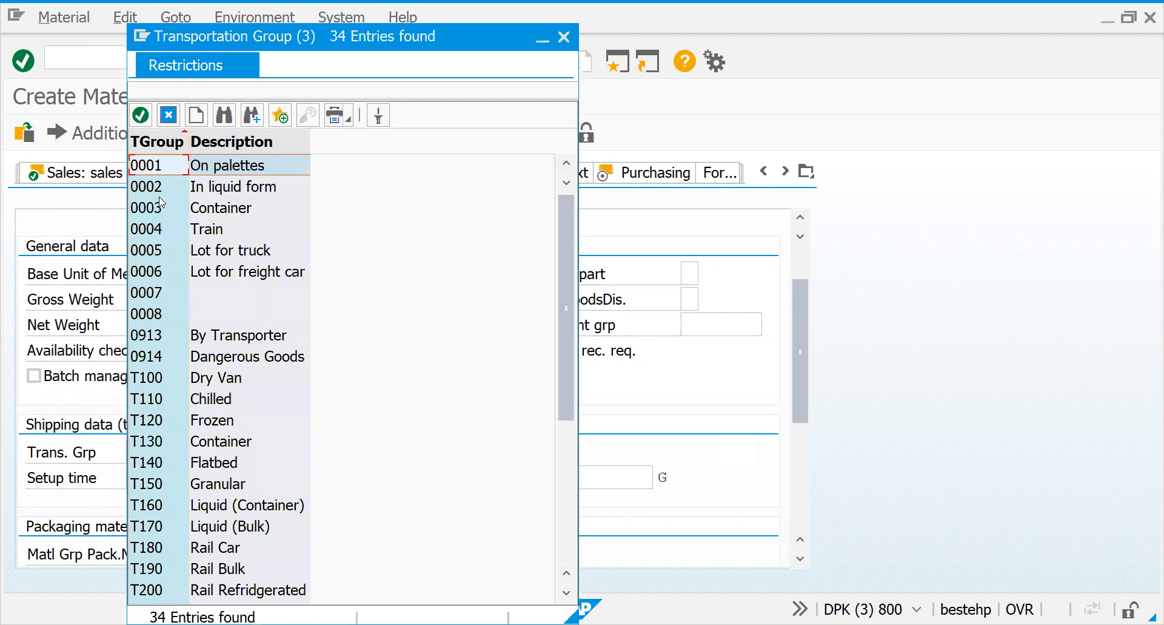
{"action": "double_click", "coordinate": [150, 166]}
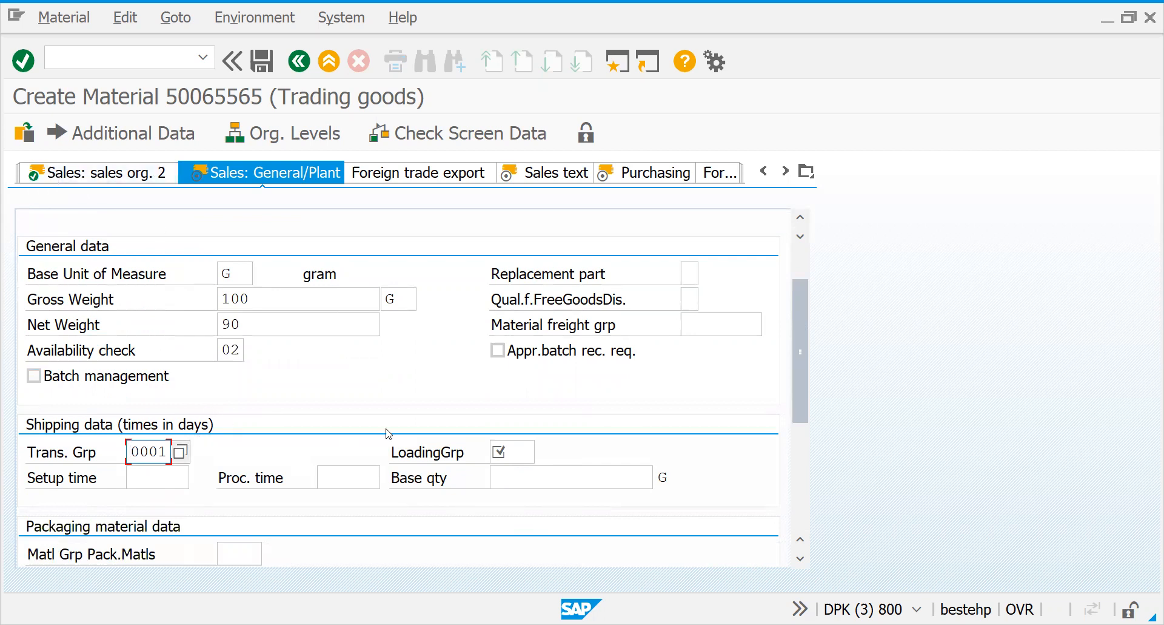
{"action": "left_click", "coordinate": [500, 450]}
{"action": "left_click", "coordinate": [542, 453]}
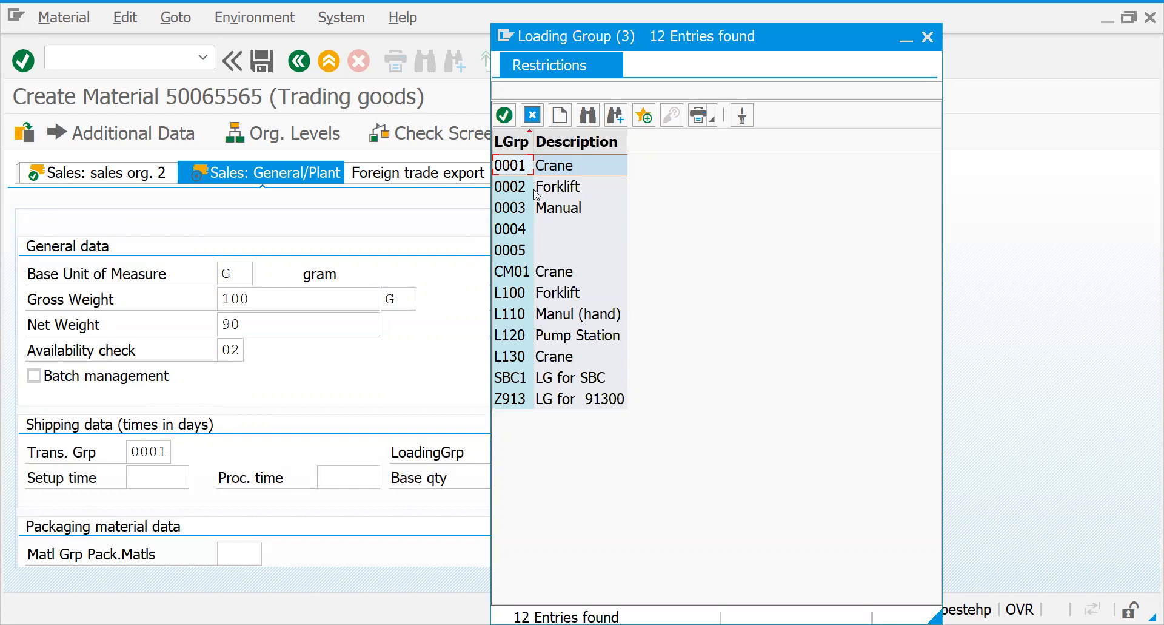
{"action": "left_click", "coordinate": [514, 165]}
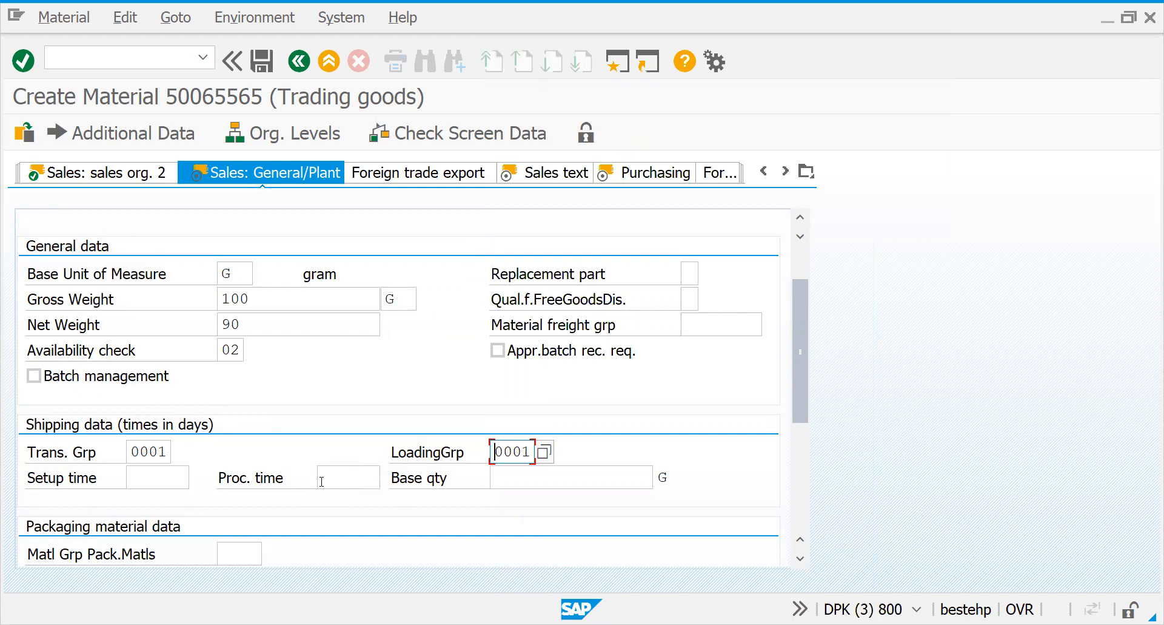
Enter the English sales text ITS PREMIUM PRODUCT for the material and open its Purchasing view.
{"action": "left_click", "coordinate": [322, 482]}
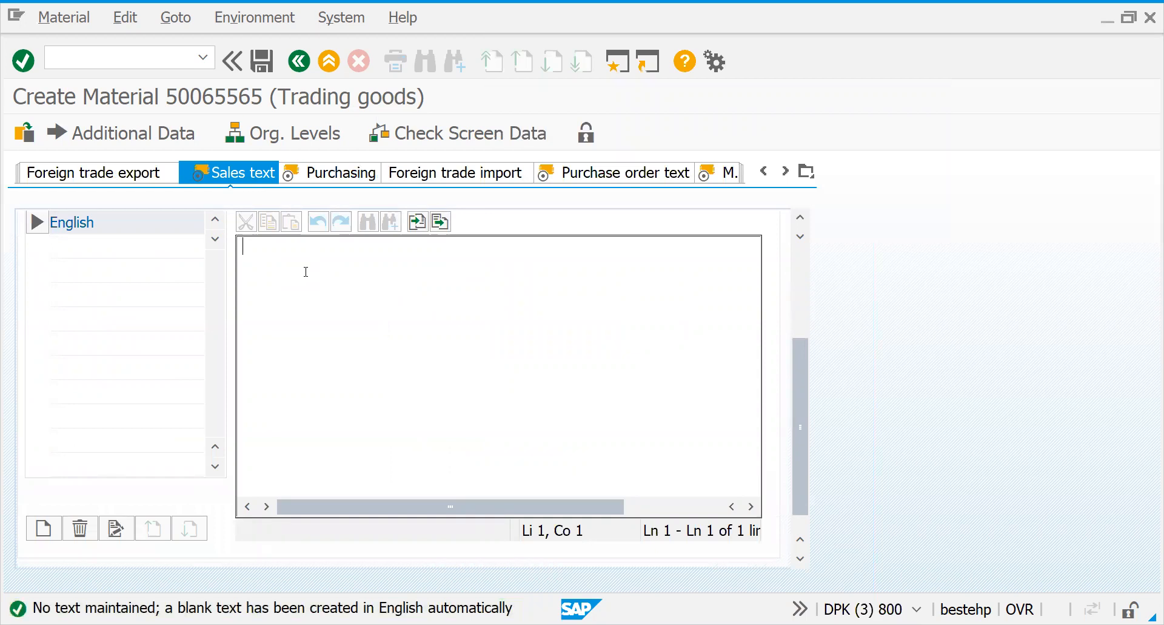
{"action": "type", "text": "ITS P"}
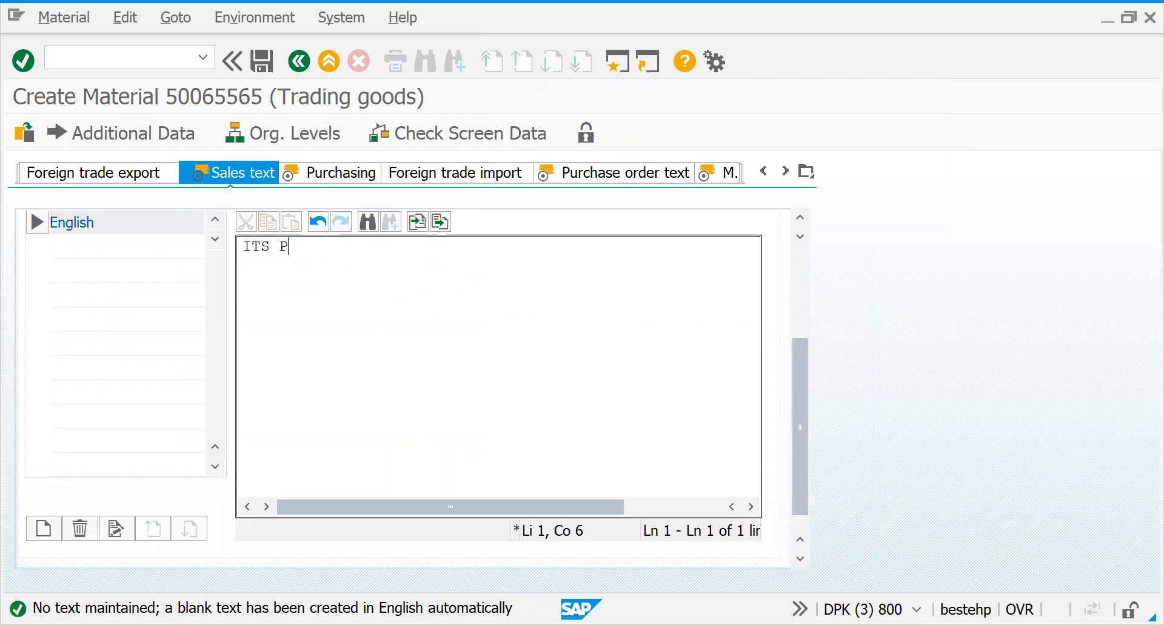
{"action": "type", "text": "REMIU"}
{"action": "key", "text": "BackSpace"}
{"action": "type", "text": "M PRODUCT"}
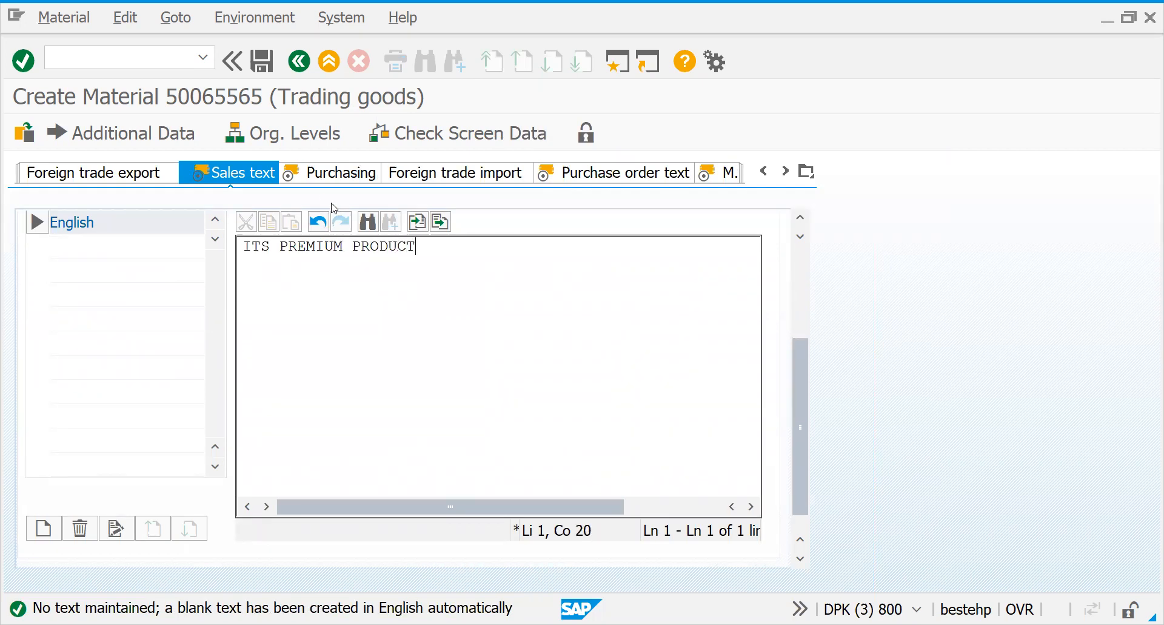
{"action": "left_click", "coordinate": [327, 177]}
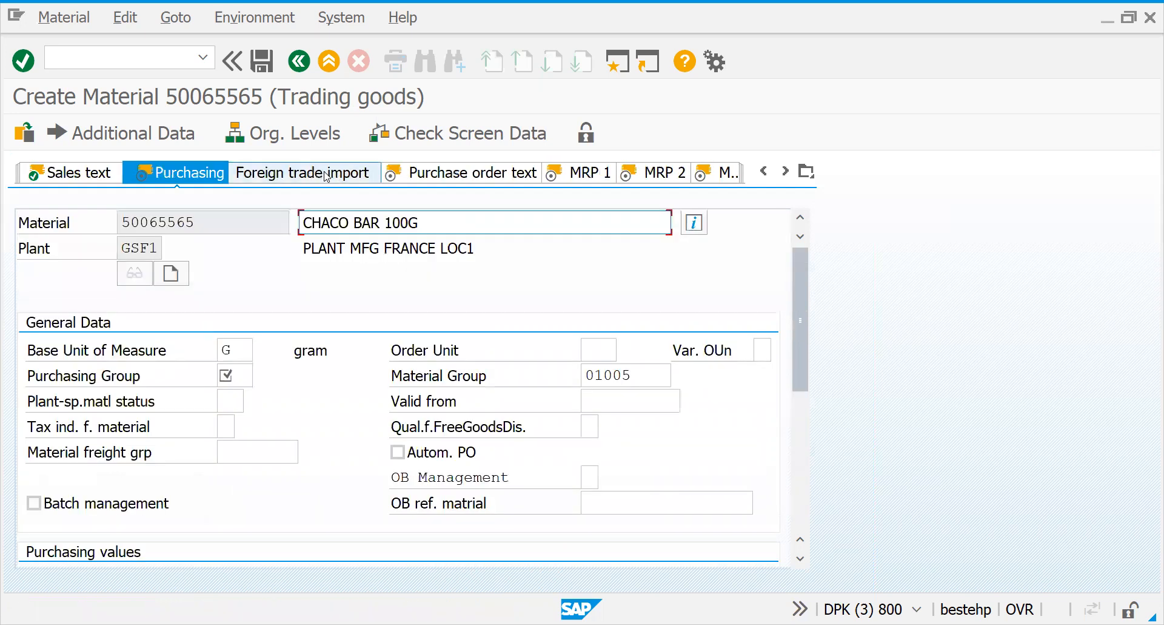
Set the purchasing group to 001 in the general data of the Purchasing view.
{"action": "left_click", "coordinate": [238, 373]}
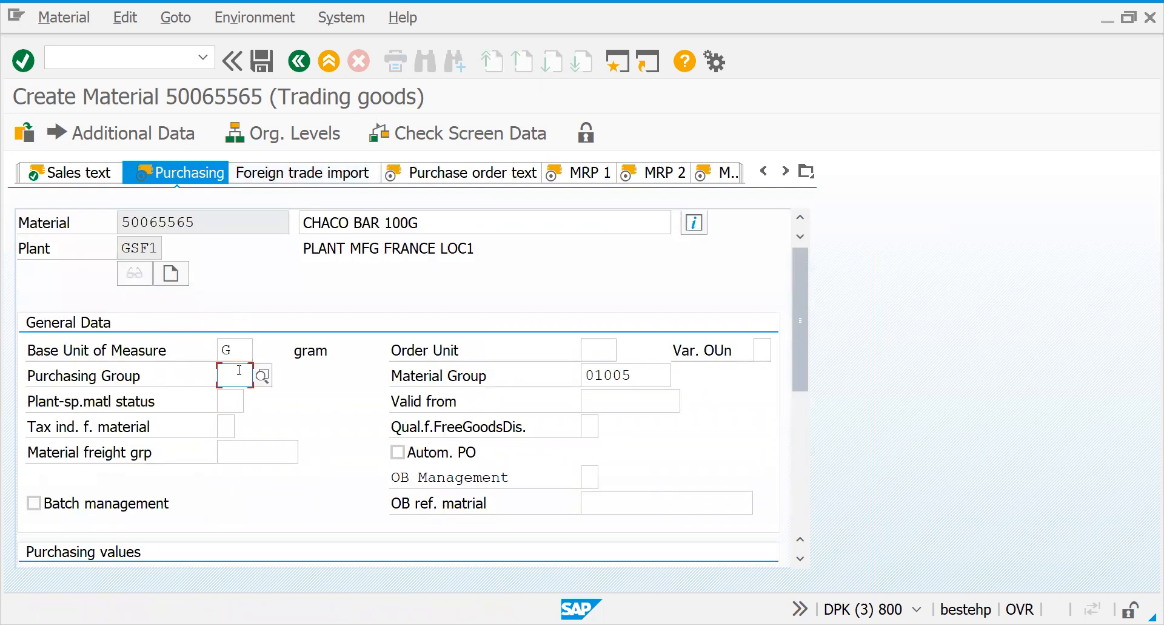
{"action": "left_click", "coordinate": [257, 377]}
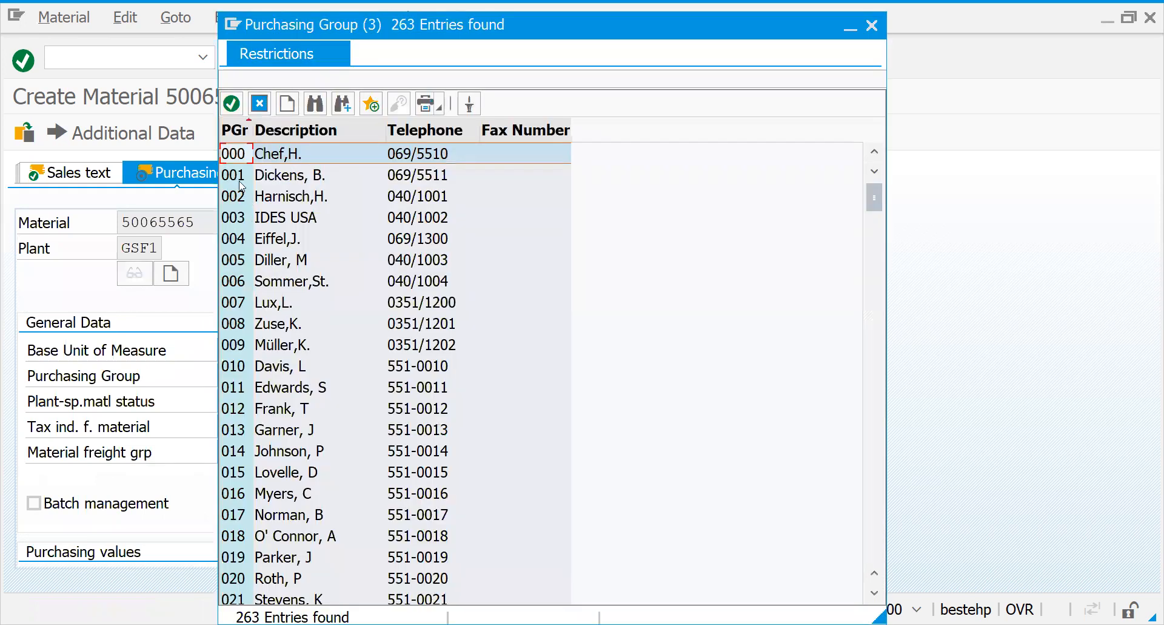
{"action": "double_click", "coordinate": [238, 178]}
{"action": "left_click", "coordinate": [180, 381]}
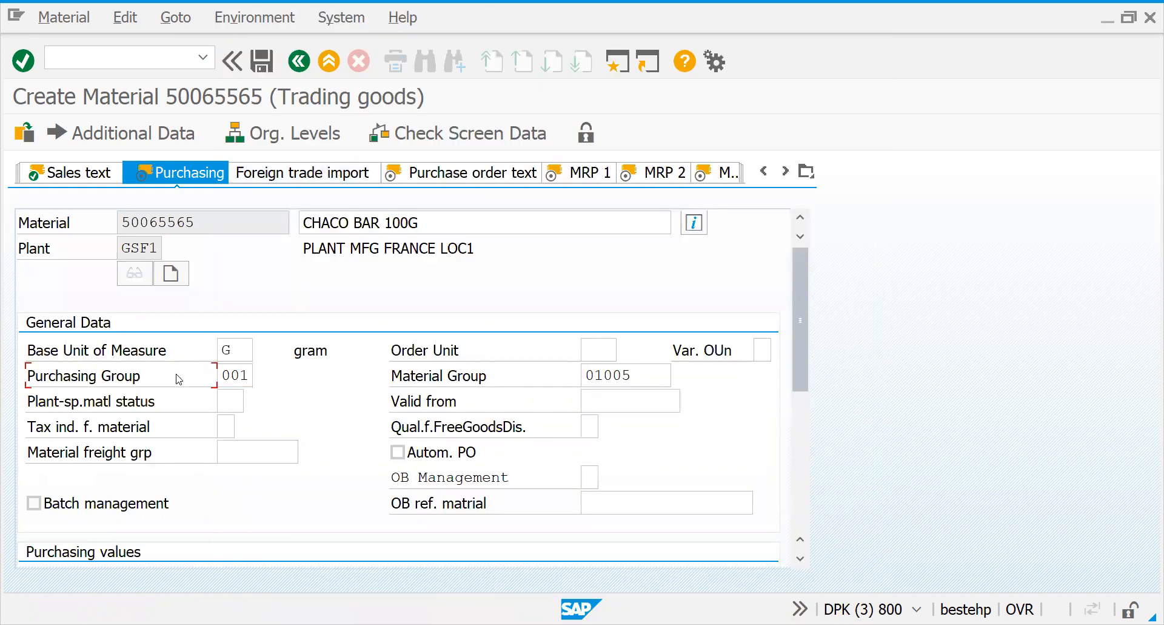
{"action": "left_click", "coordinate": [247, 379]}
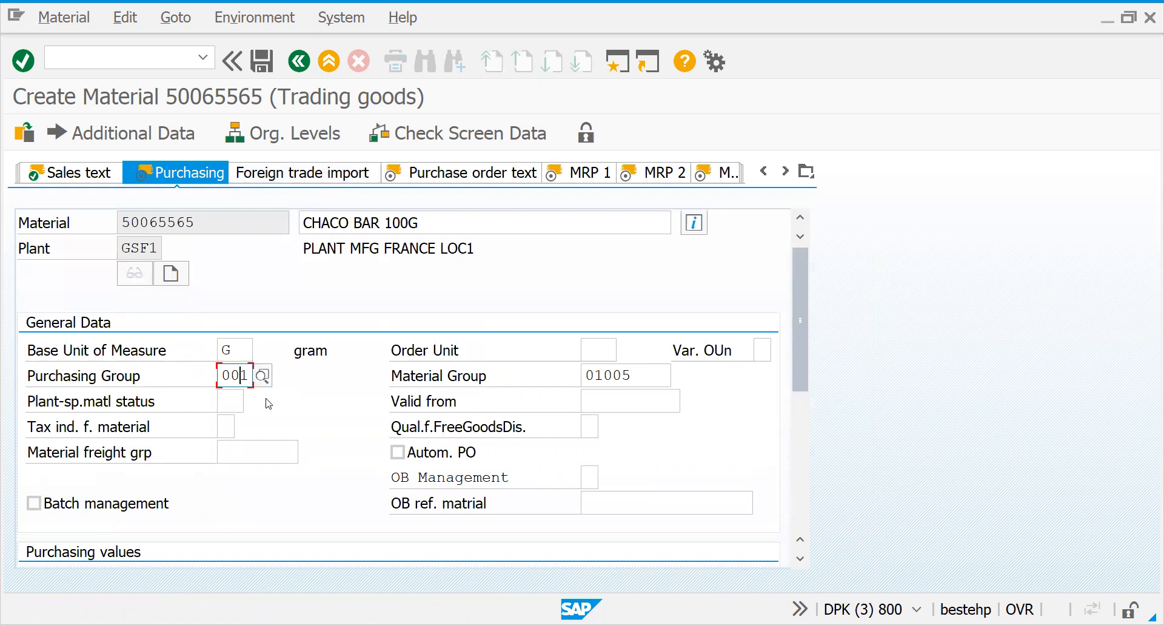
{"action": "left_click", "coordinate": [188, 379]}
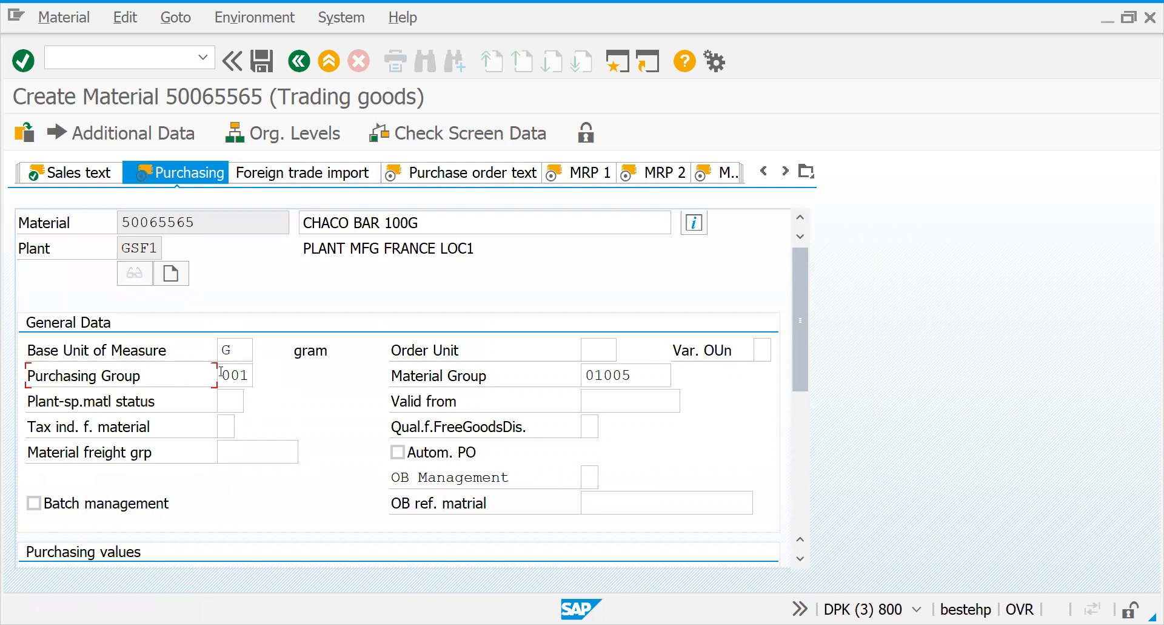
{"action": "left_click", "coordinate": [245, 374]}
{"action": "left_click", "coordinate": [170, 386]}
{"action": "left_click", "coordinate": [231, 375]}
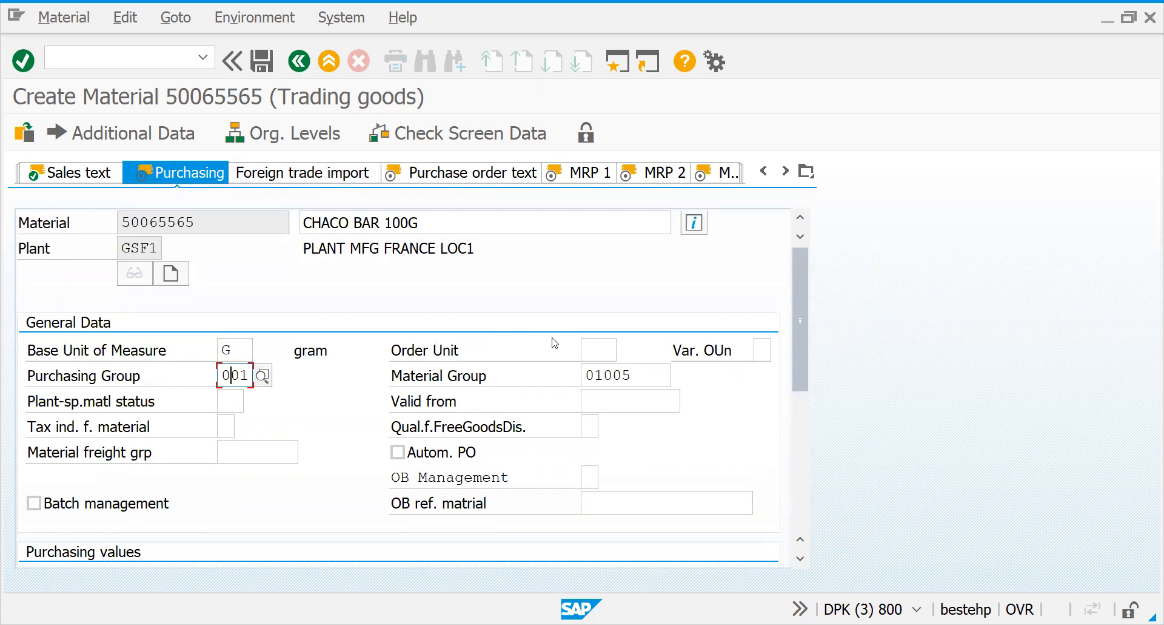
Look through the available order units and material tax indicators, leaving these fields and the plant-specific material status empty.
{"action": "left_click", "coordinate": [591, 345]}
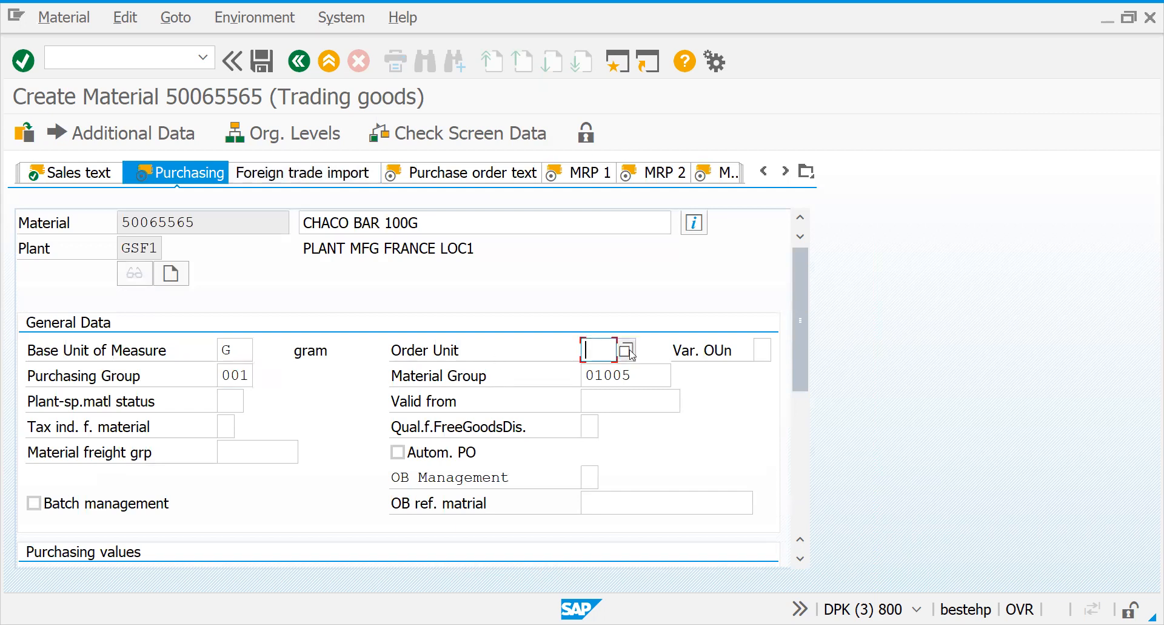
{"action": "key", "text": "Return"}
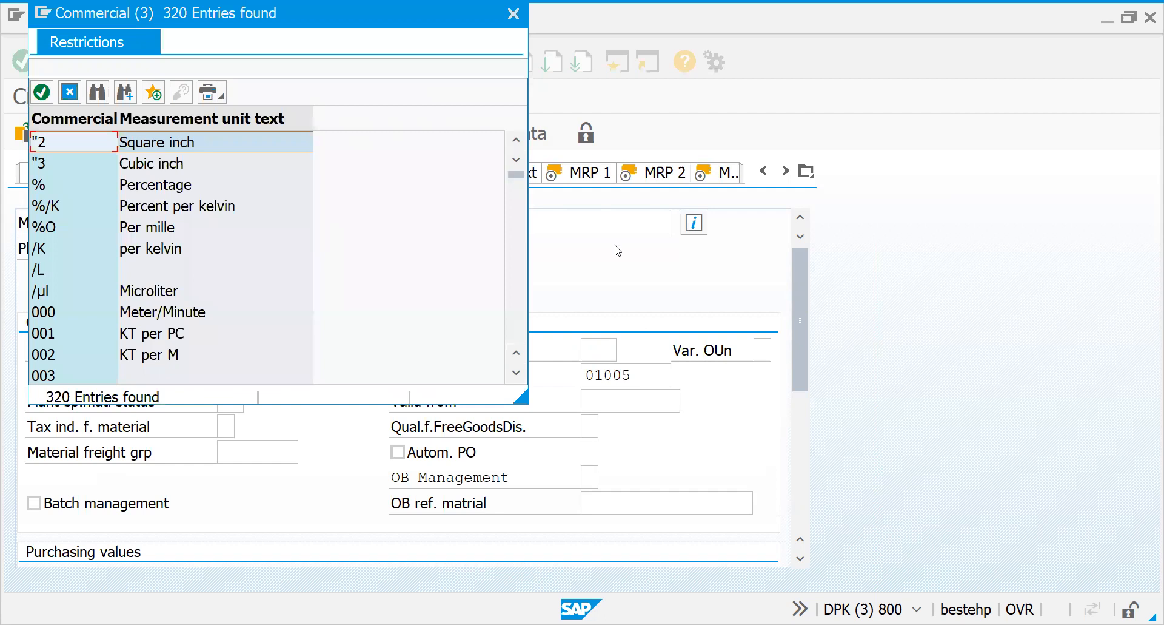
{"action": "key", "text": "Escape"}
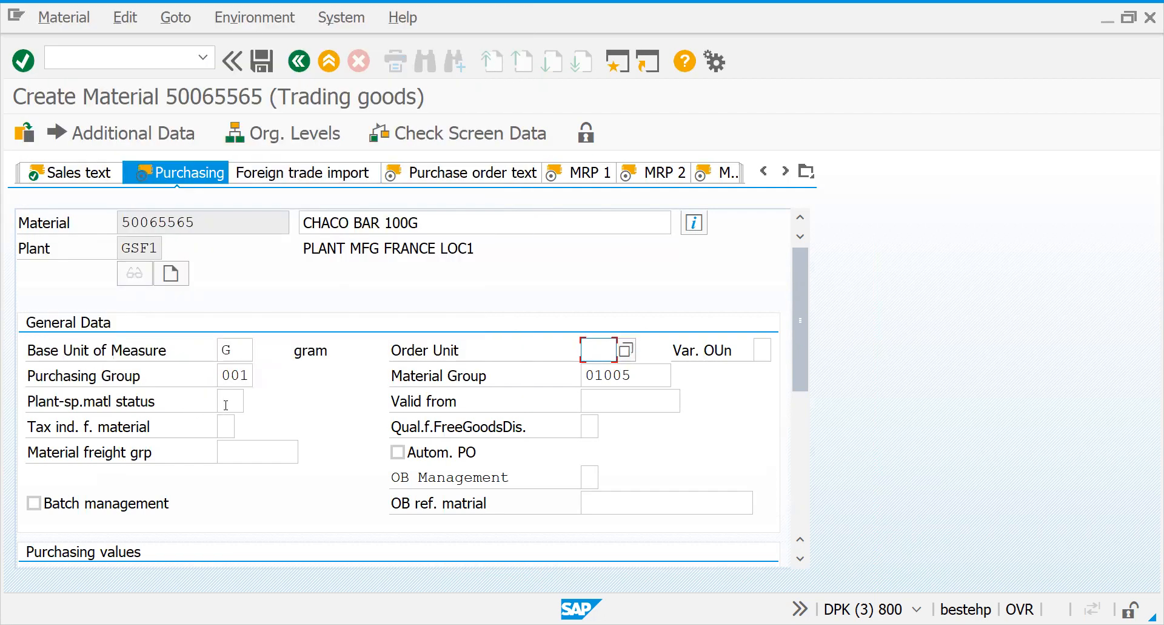
{"action": "left_click", "coordinate": [225, 404]}
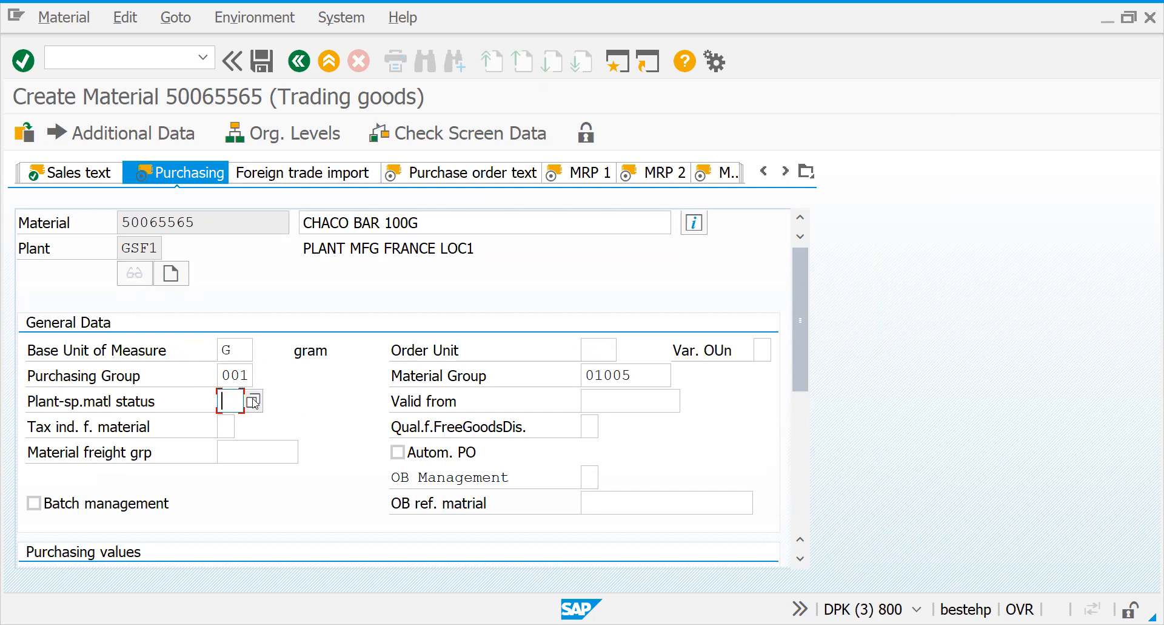
{"action": "left_click", "coordinate": [227, 426]}
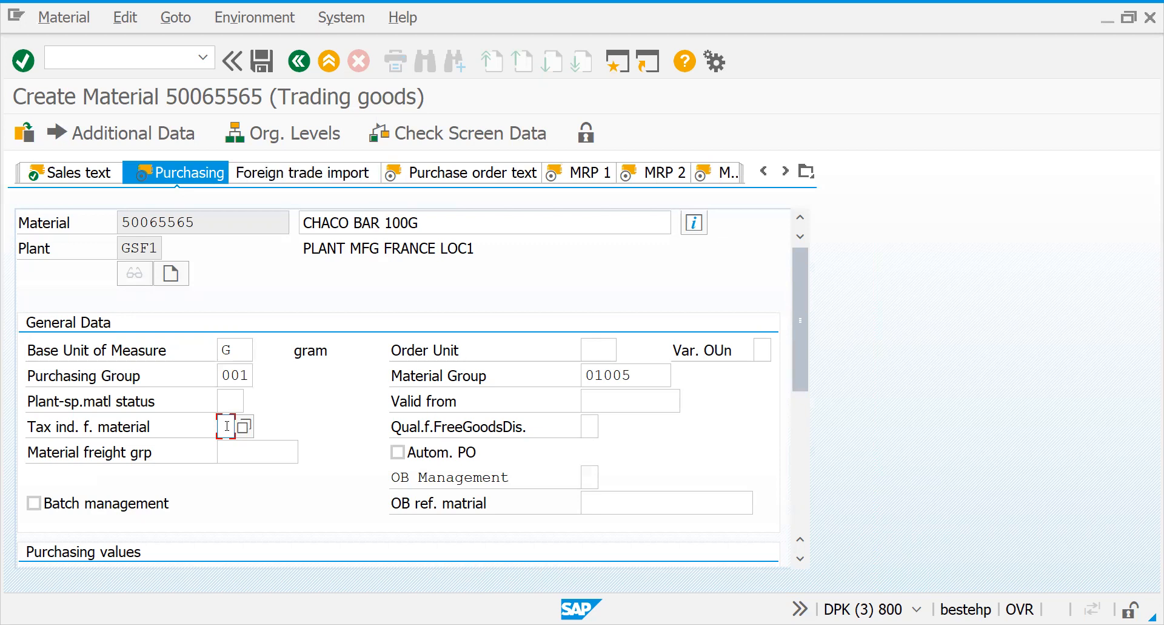
{"action": "left_click", "coordinate": [245, 426]}
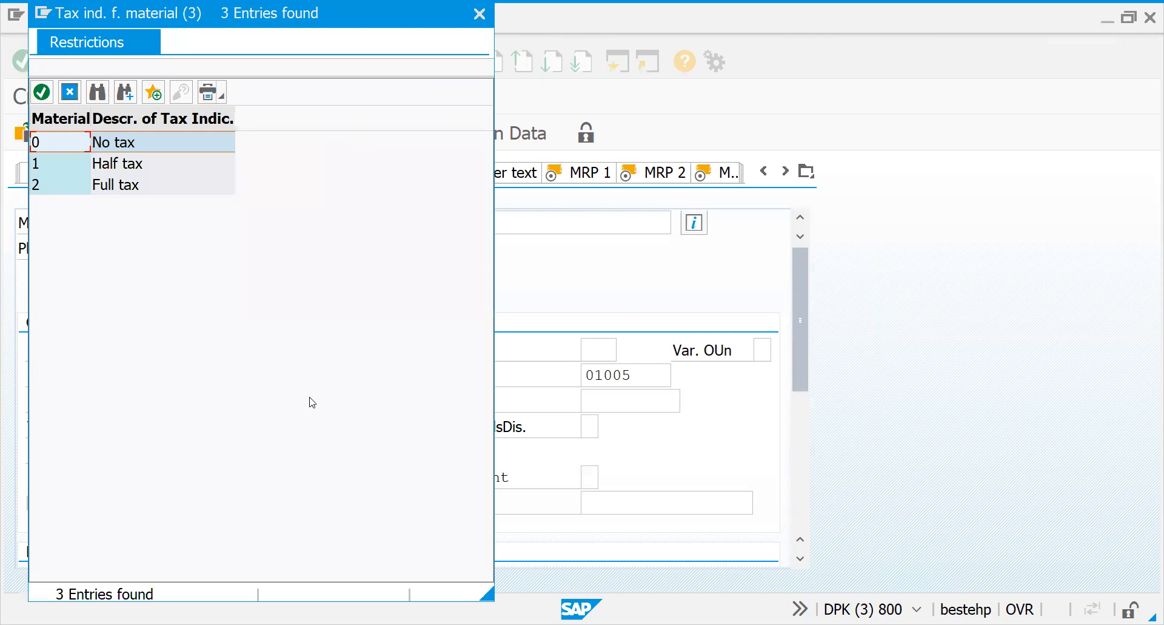
{"action": "key", "text": "Escape"}
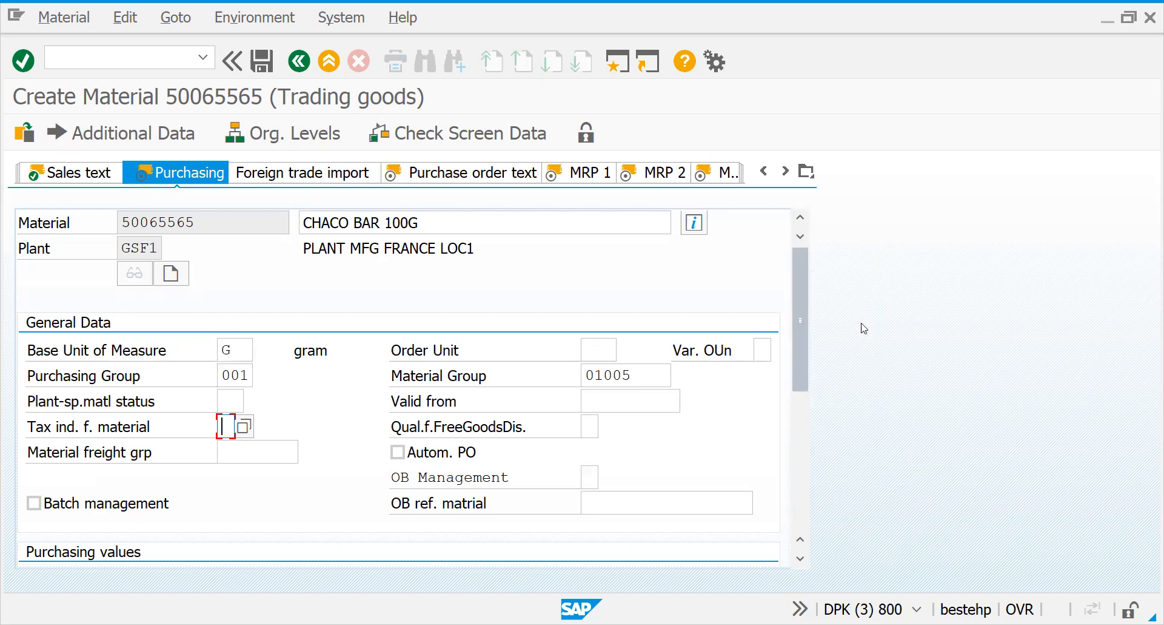
Toggle the Autom. PO option on and off, leaving it unticked.
{"action": "left_click_drag", "start_coordinate": [805, 346], "coordinate": [791, 394]}
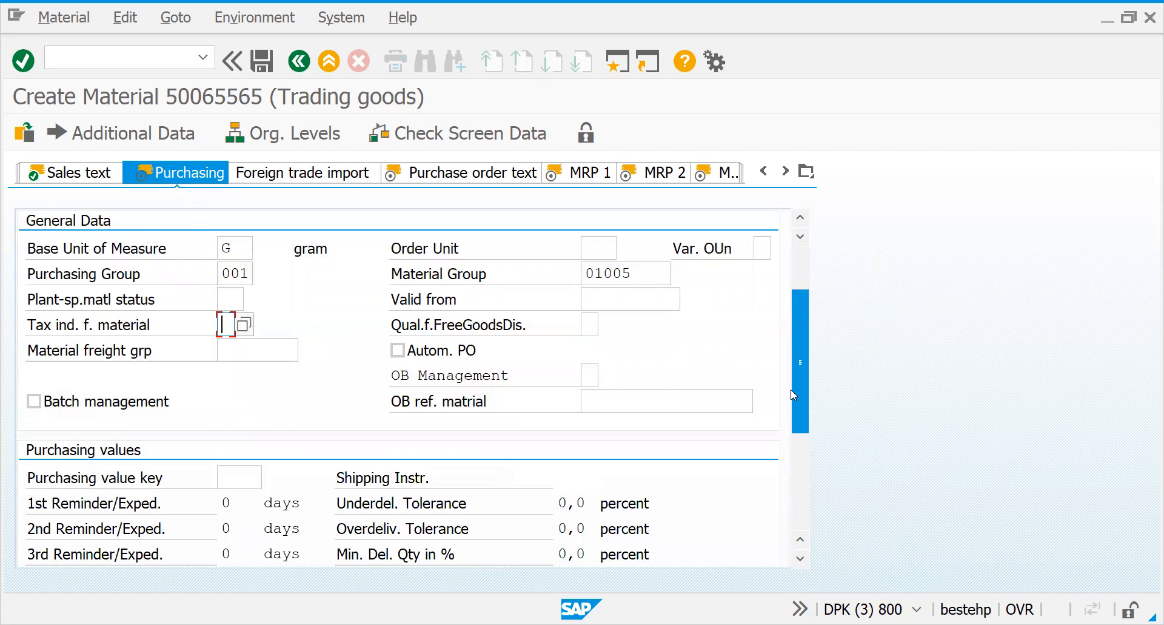
{"action": "left_click", "coordinate": [398, 351]}
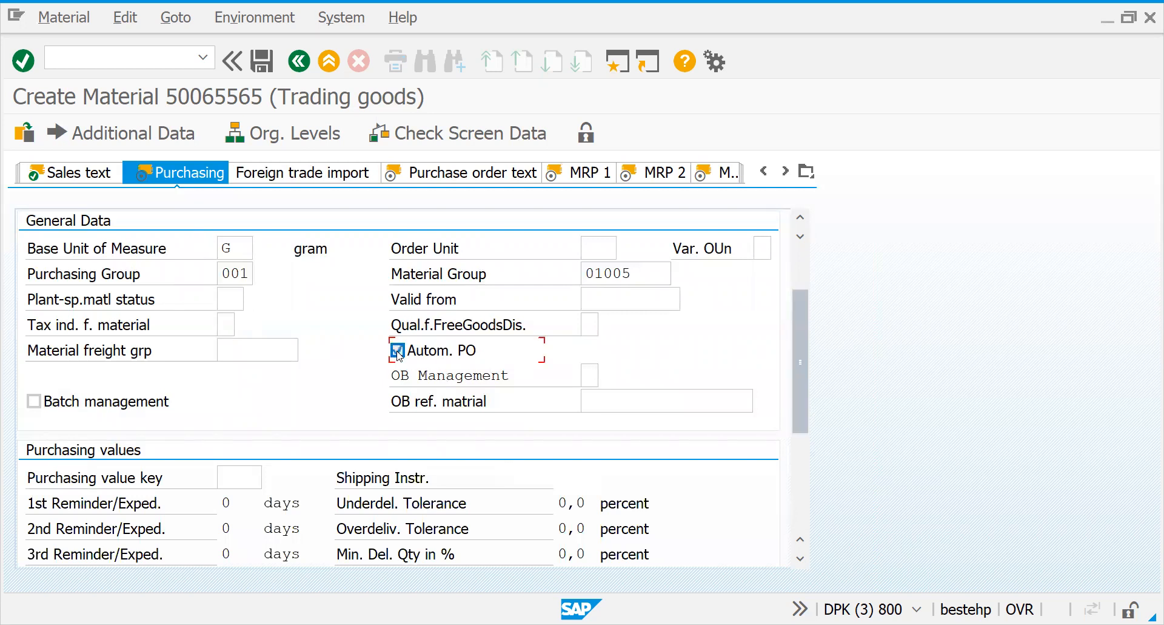
{"action": "left_click", "coordinate": [398, 352]}
{"action": "left_click", "coordinate": [398, 351]}
{"action": "left_click", "coordinate": [398, 351]}
{"action": "left_click", "coordinate": [398, 351]}
{"action": "left_click", "coordinate": [397, 351]}
Enter the English purchase order text THIS MATERIAL IS FOR PURCHASE IN EU and open the MRP 1 view.
{"action": "left_click", "coordinate": [245, 481]}
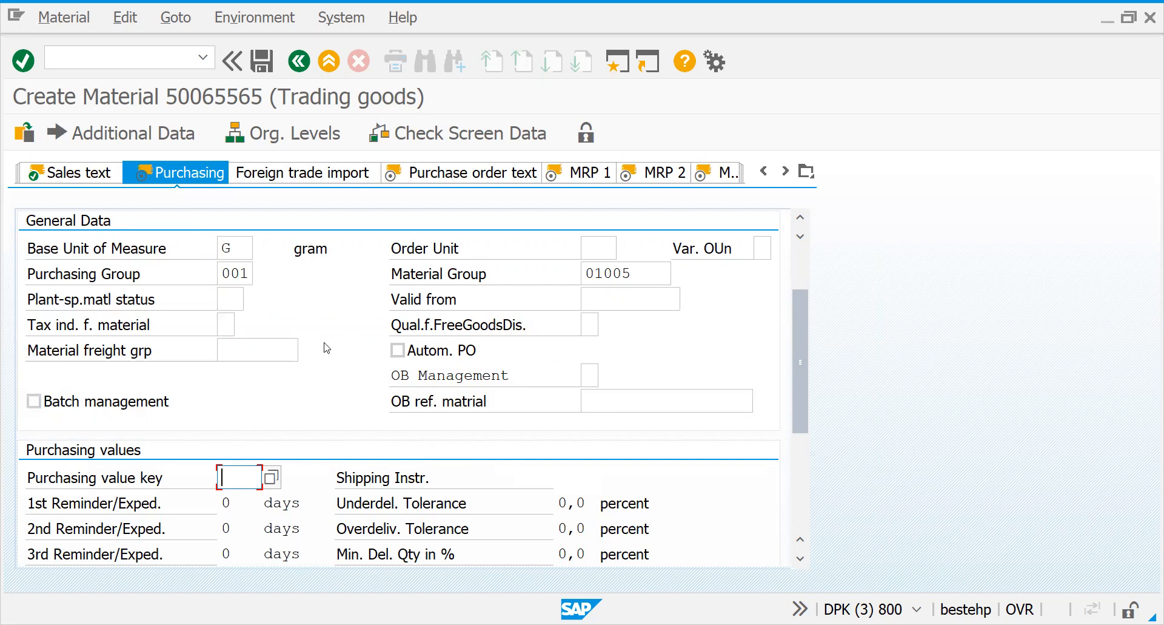
{"action": "key", "text": "Return"}
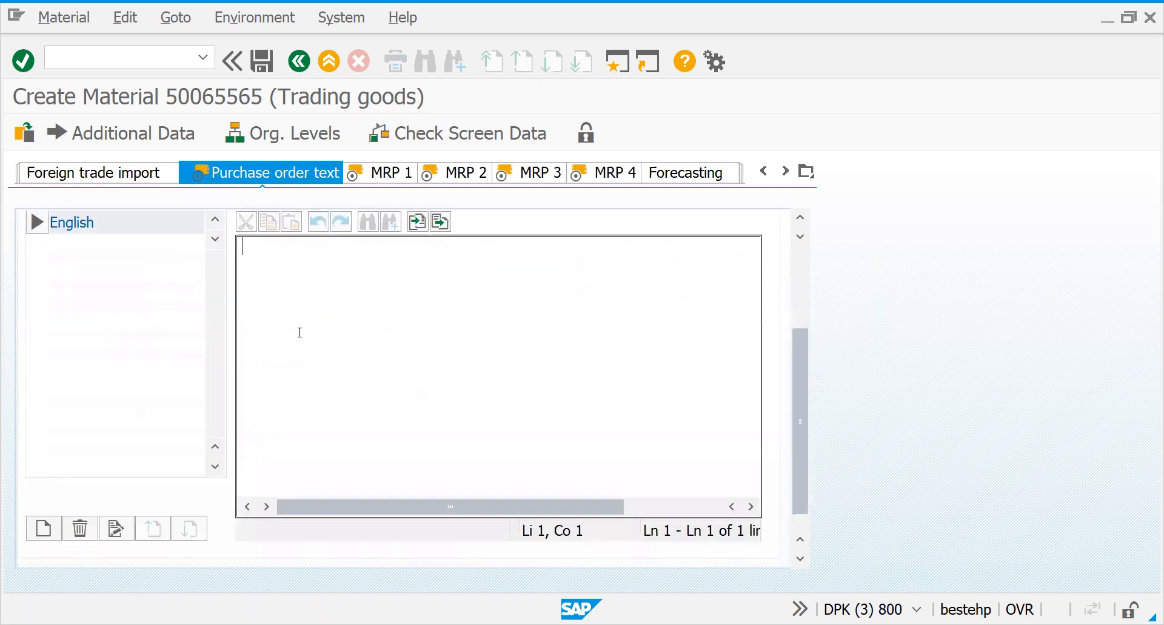
{"action": "type", "text": "THIS MATE"}
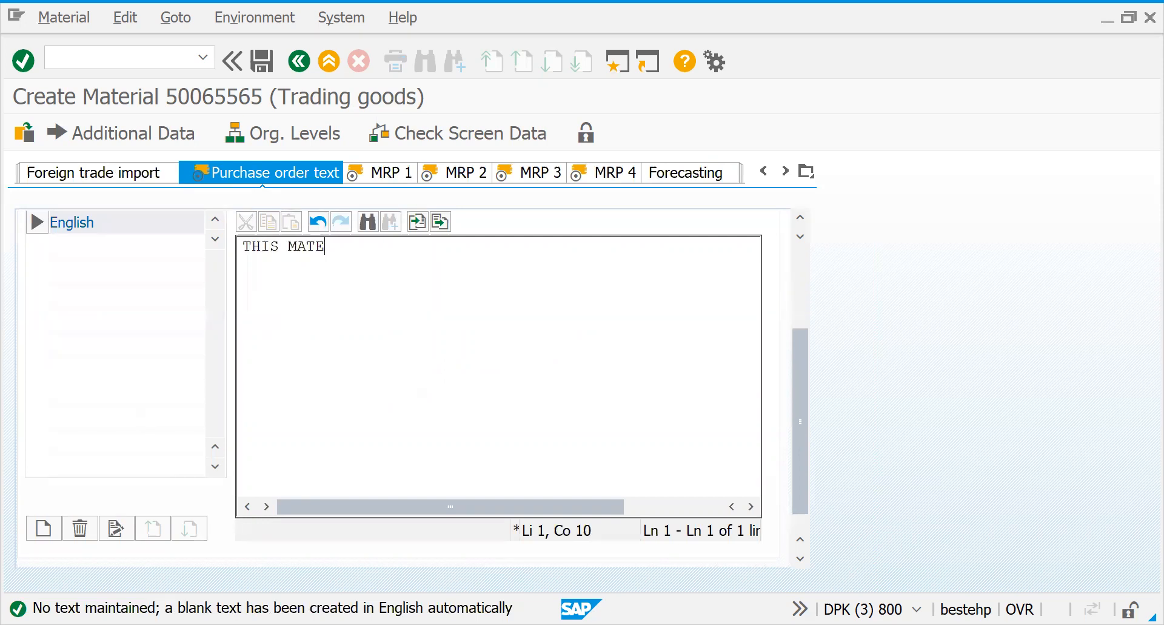
{"action": "type", "text": "RIAL IS FOR P"}
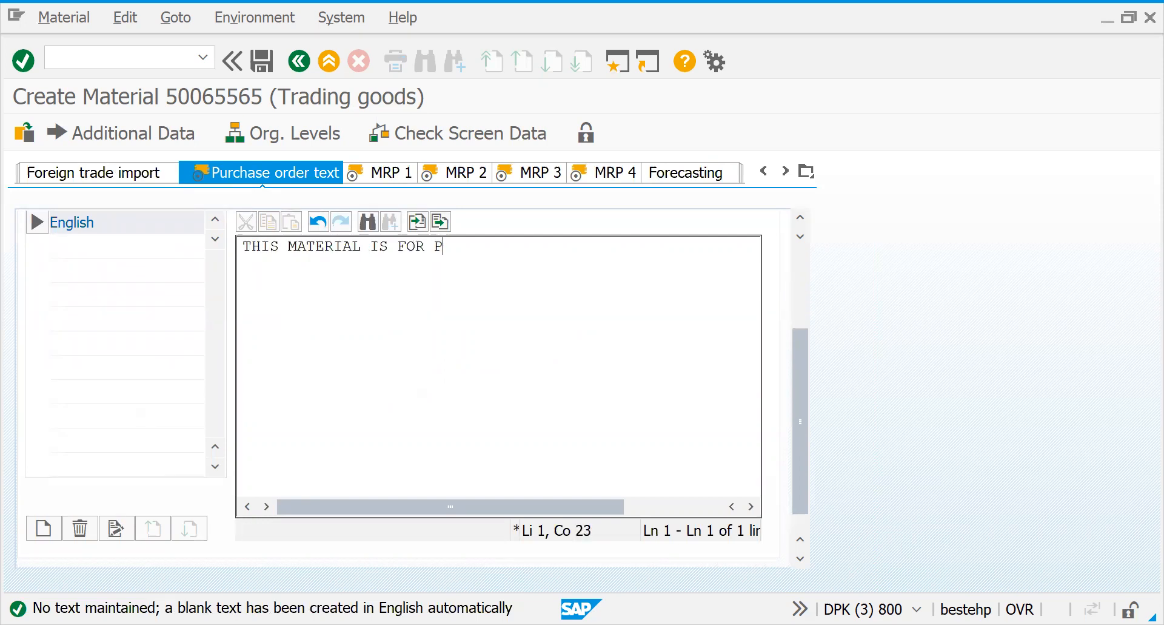
{"action": "type", "text": "URCHASE IN EU"}
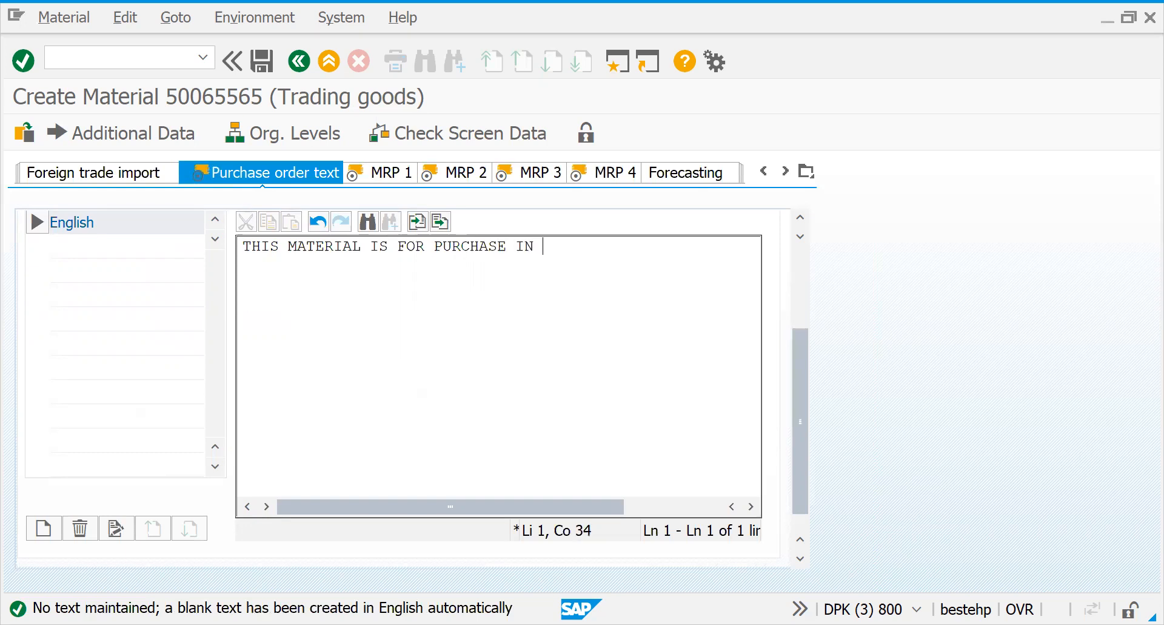
{"action": "left_click", "coordinate": [403, 174]}
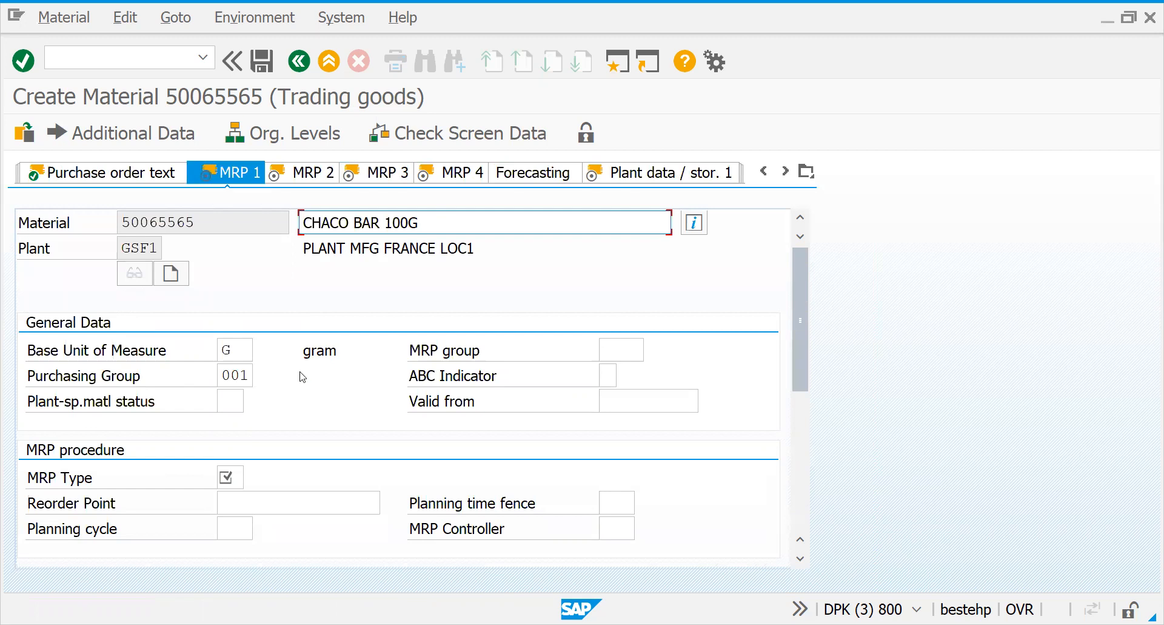
Set the MRP type to PD (MRP) in the MRP procedure data, leaving the MRP group and plant-specific material status empty.
{"action": "left_click", "coordinate": [615, 349]}
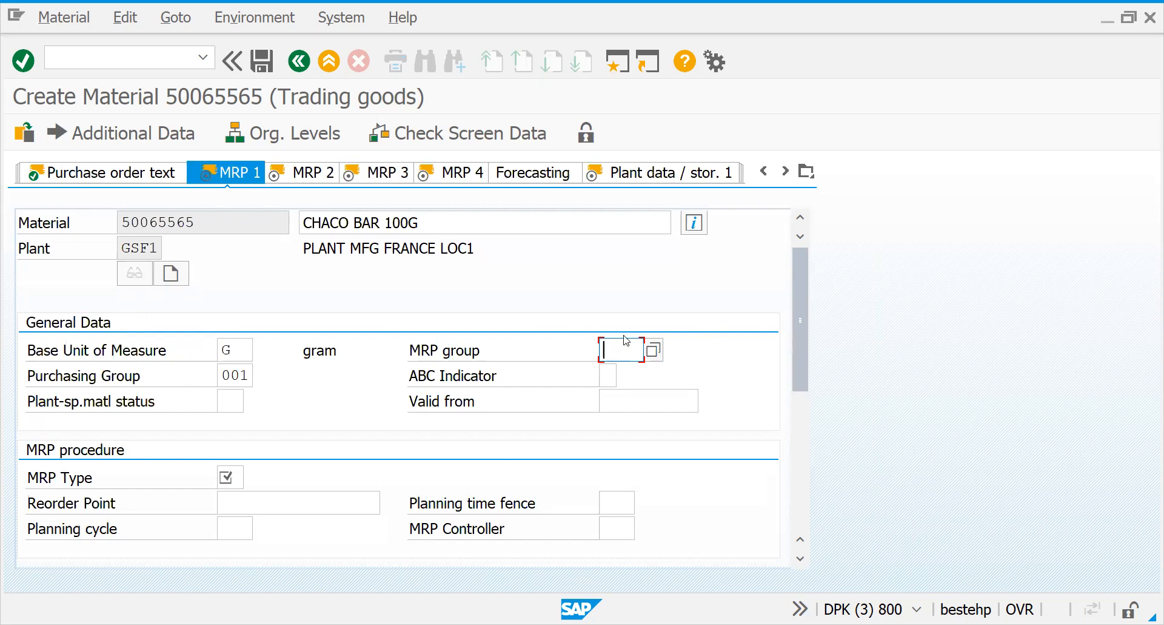
{"action": "left_click", "coordinate": [242, 374]}
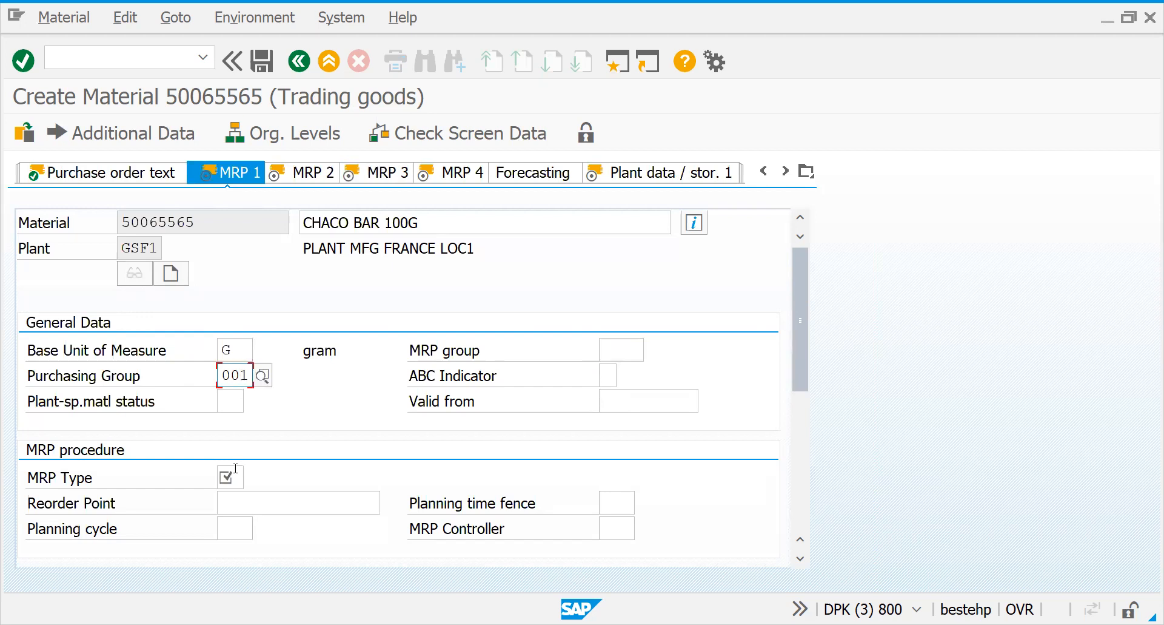
{"action": "left_click", "coordinate": [230, 407]}
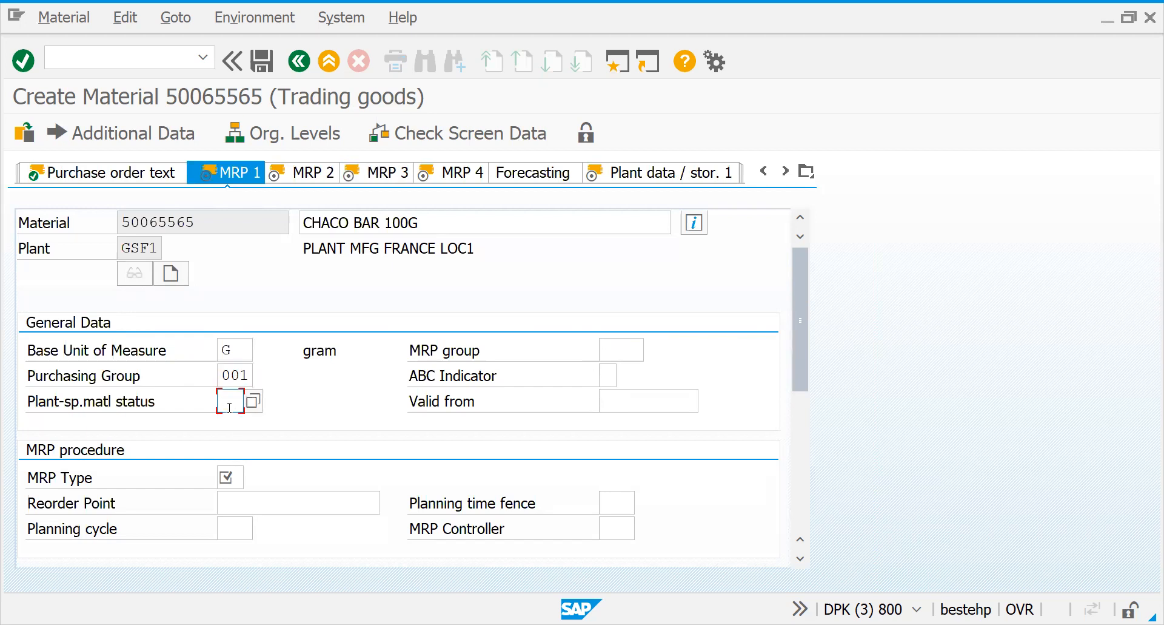
{"action": "left_click", "coordinate": [227, 482]}
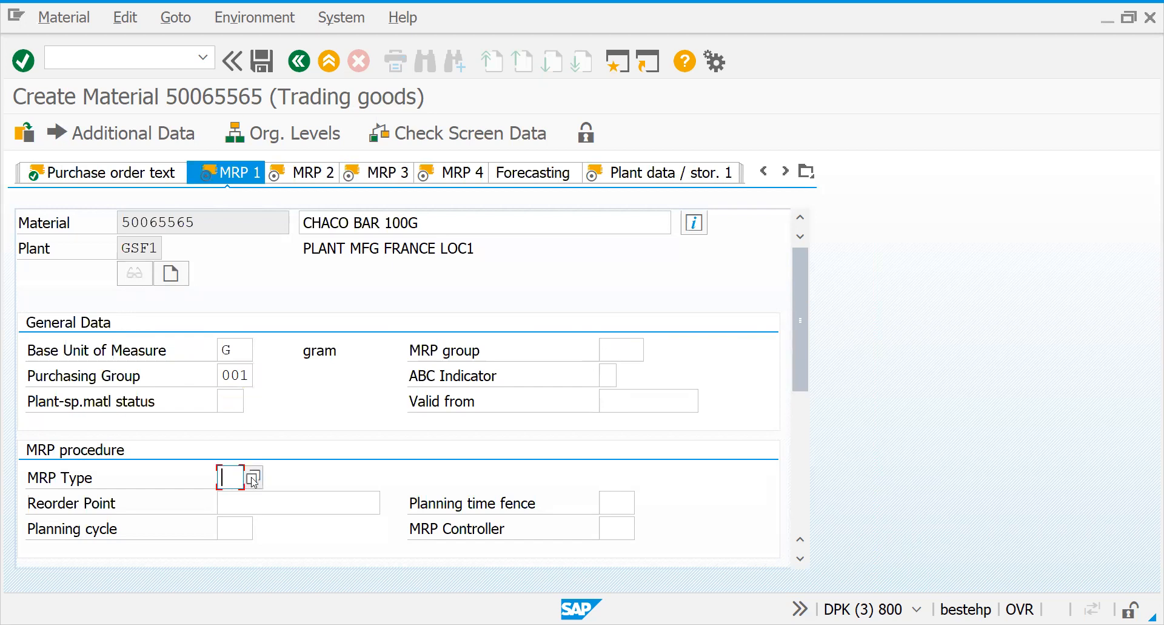
{"action": "left_click", "coordinate": [253, 479]}
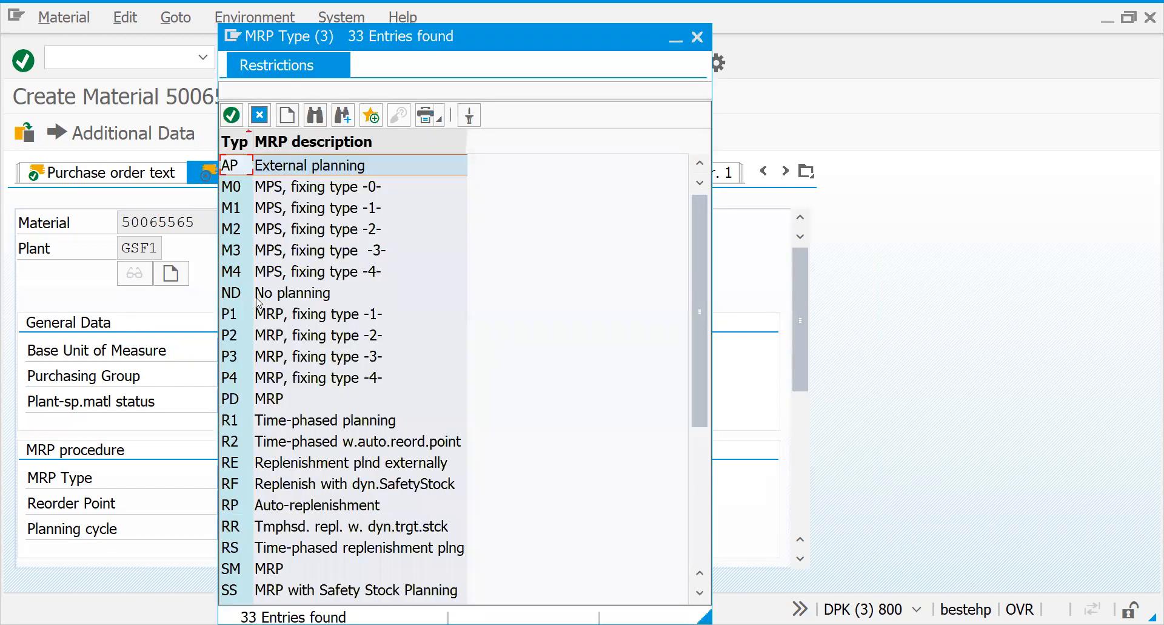
{"action": "left_click", "coordinate": [256, 297]}
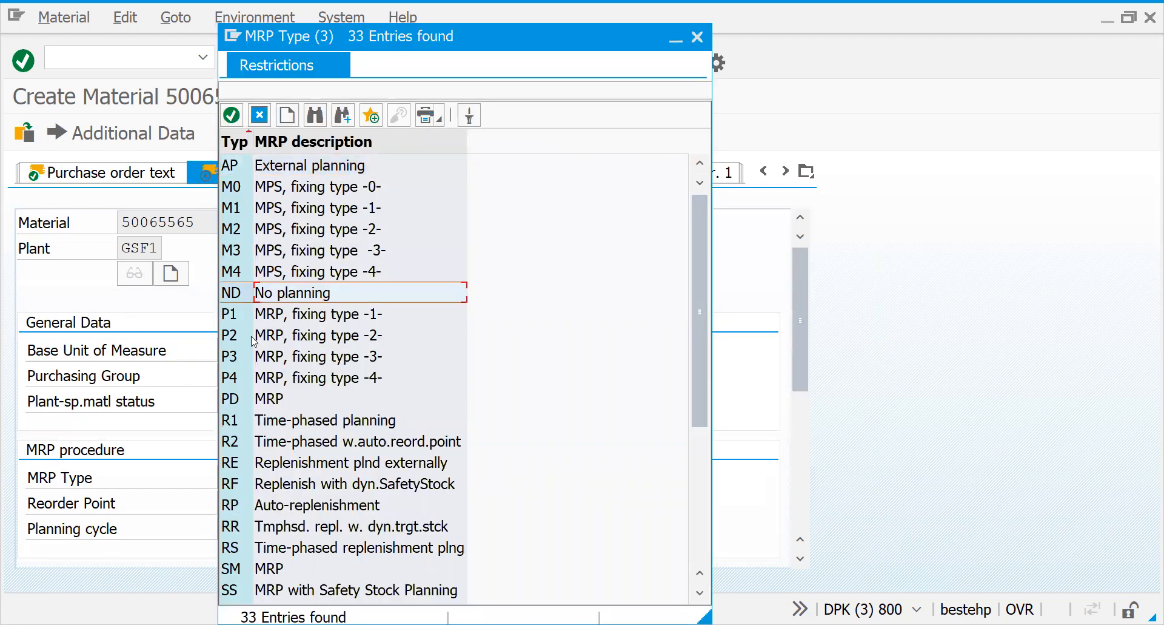
{"action": "left_click", "coordinate": [249, 405]}
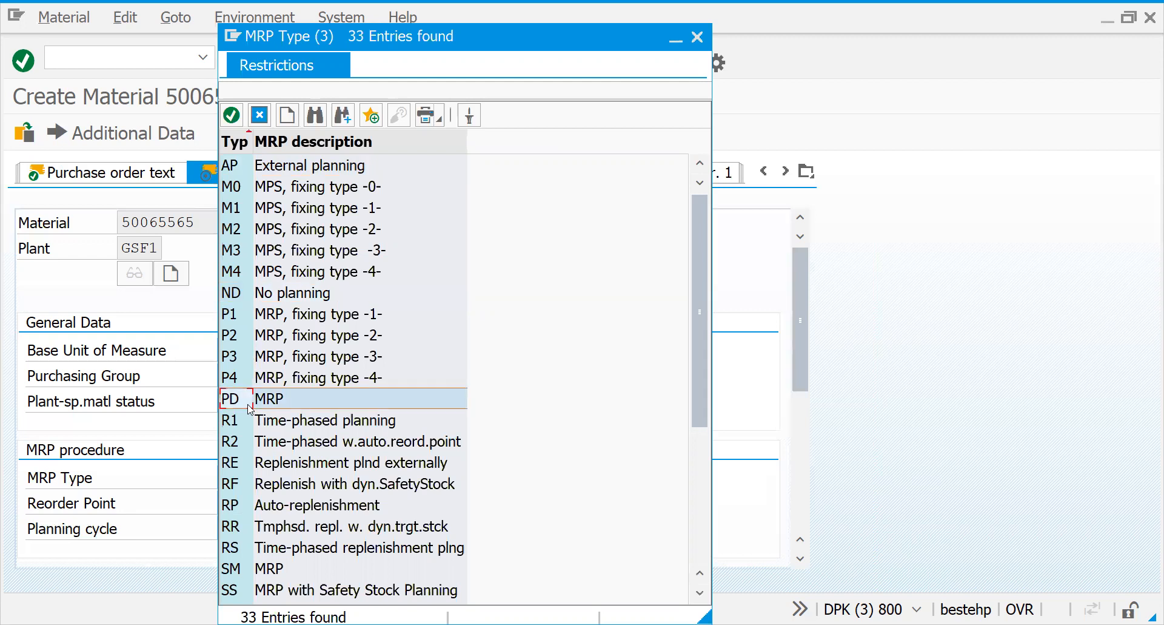
{"action": "left_click", "coordinate": [275, 424]}
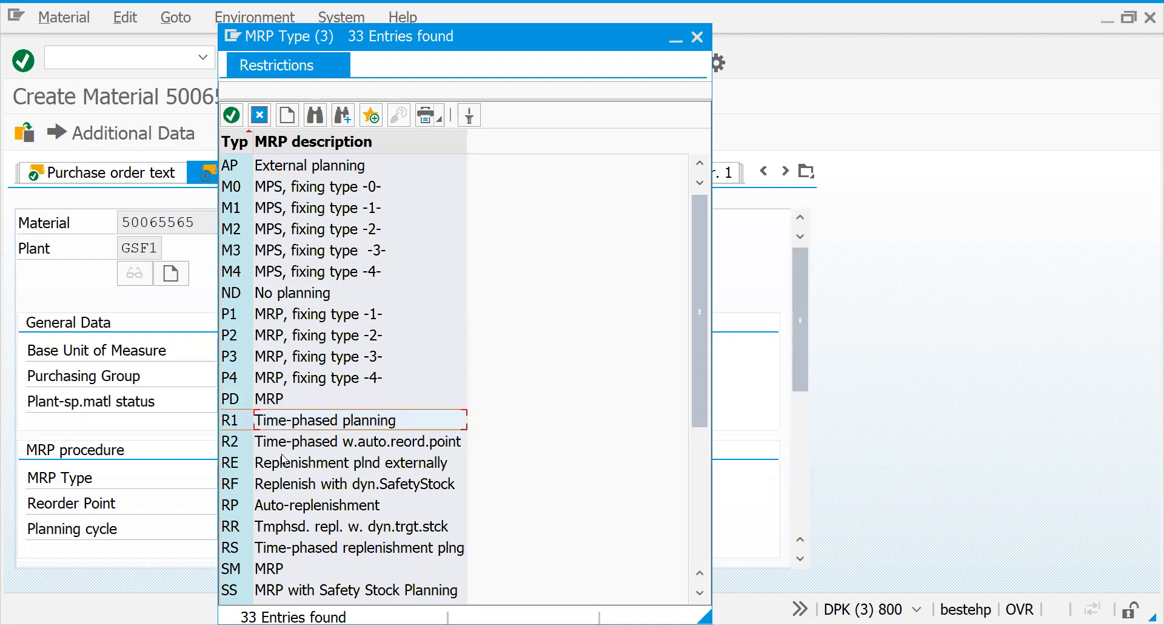
{"action": "left_click", "coordinate": [284, 463]}
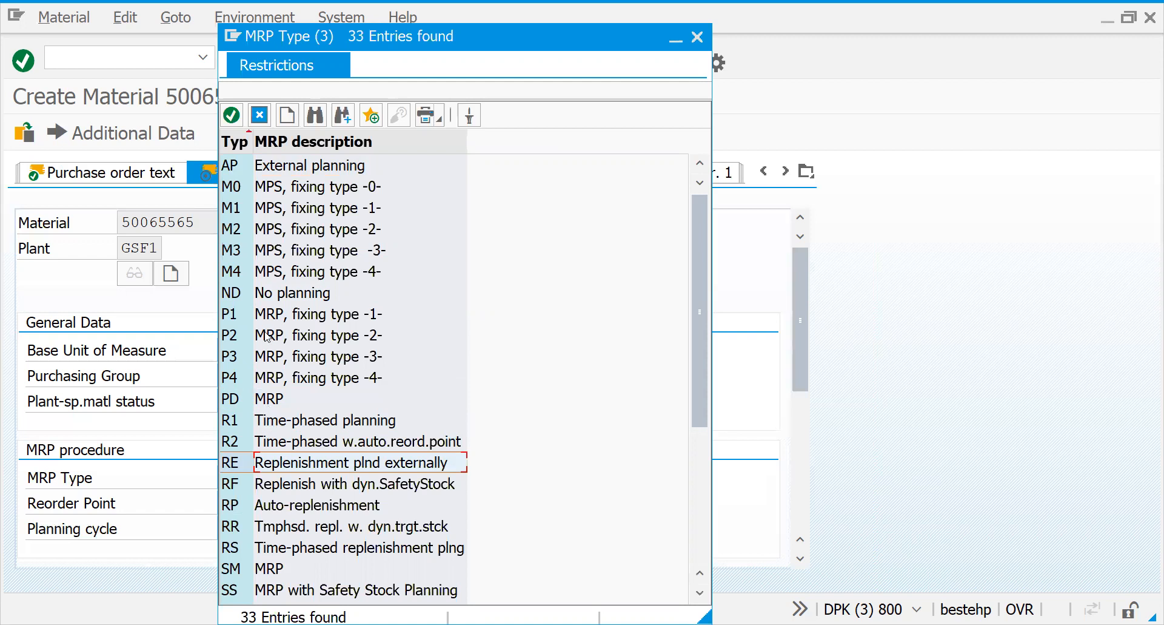
{"action": "left_click", "coordinate": [256, 404]}
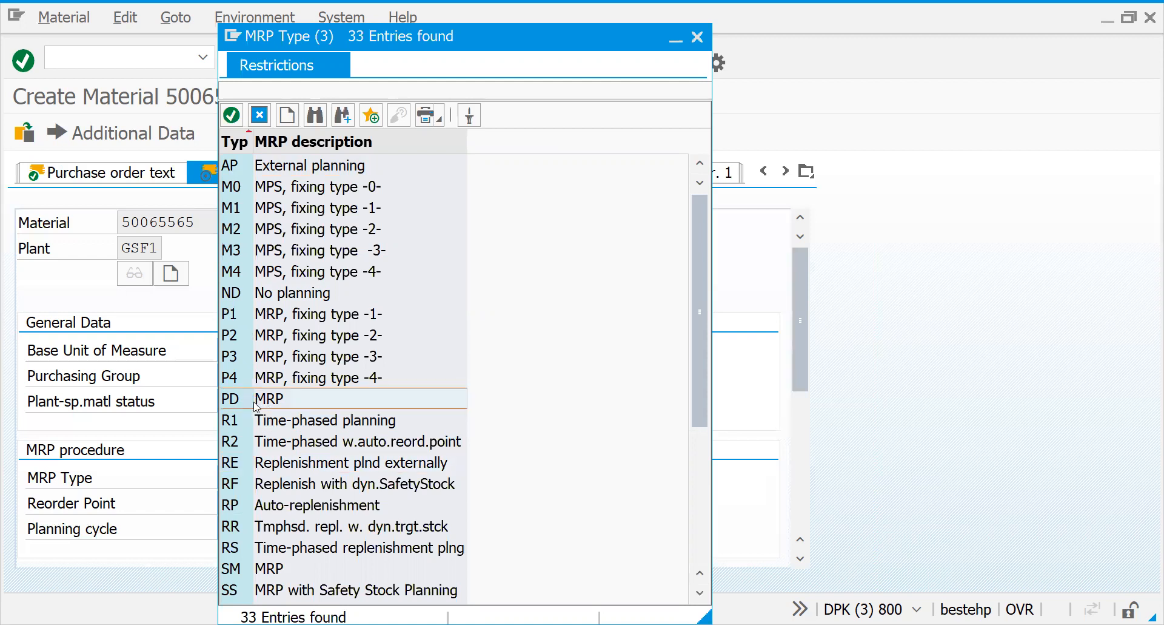
{"action": "key", "text": "Return"}
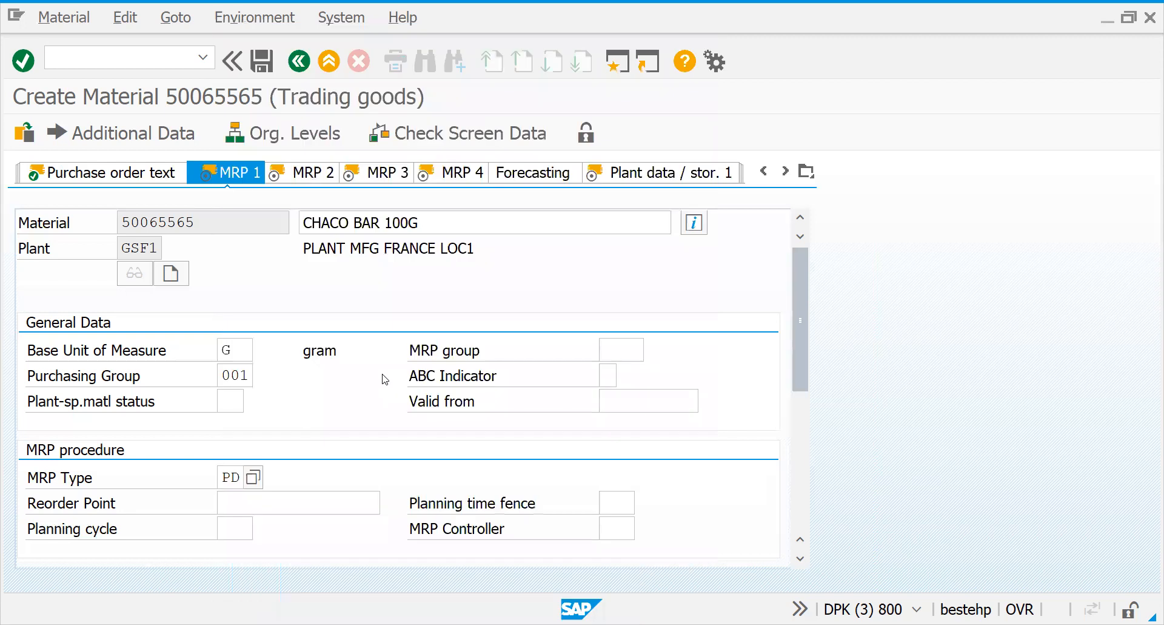
{"action": "key", "text": "Return"}
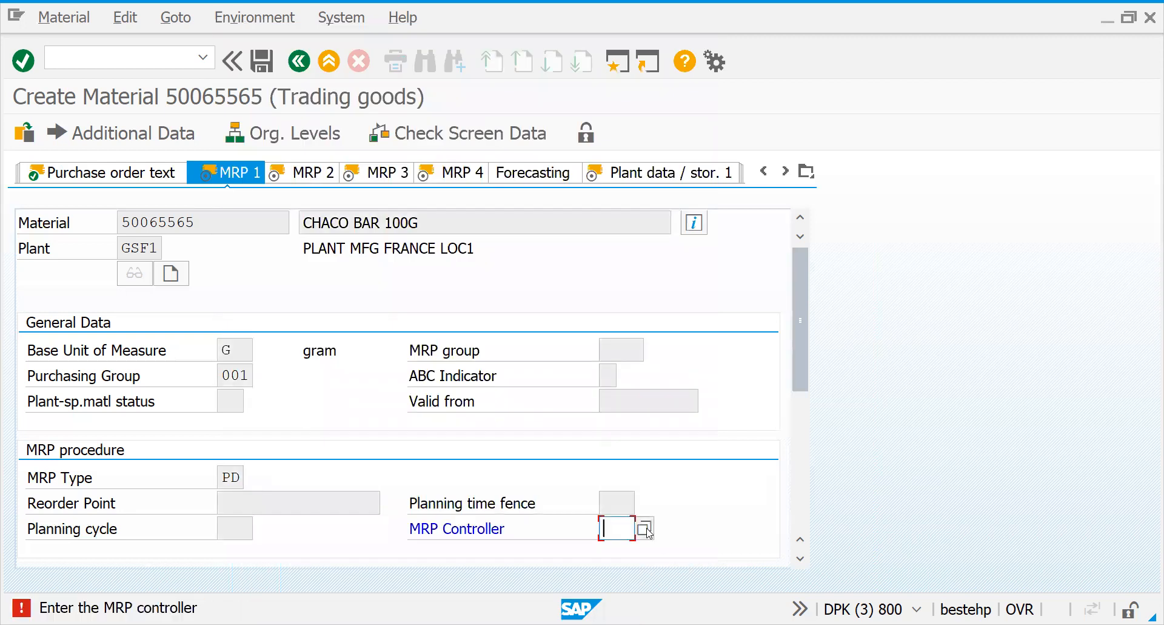
Open the customizing activity Carry Out Overall Maintenance of Plant Parameters from the MRP Controller field without specifying a project.
{"action": "left_click", "coordinate": [649, 533]}
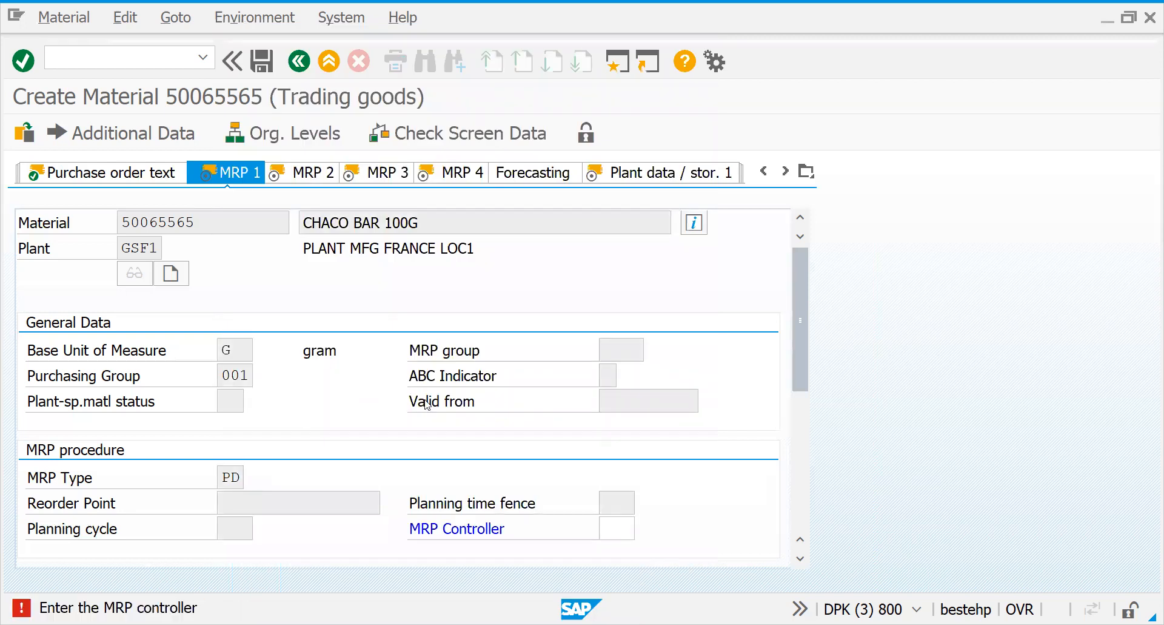
{"action": "left_click", "coordinate": [364, 417]}
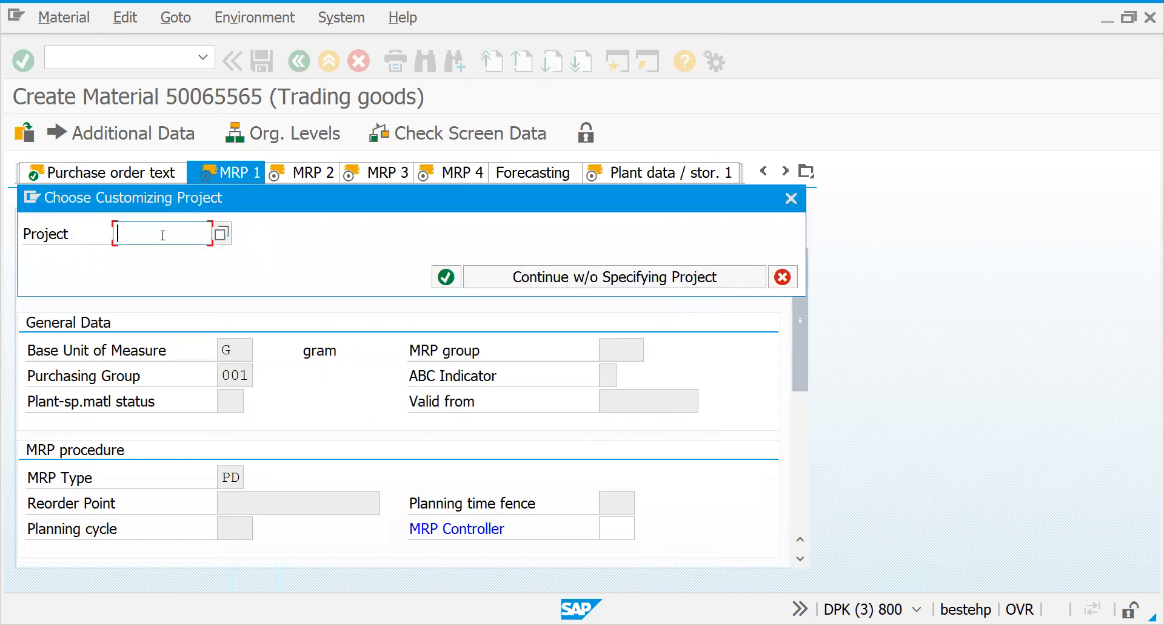
{"action": "left_click", "coordinate": [561, 280]}
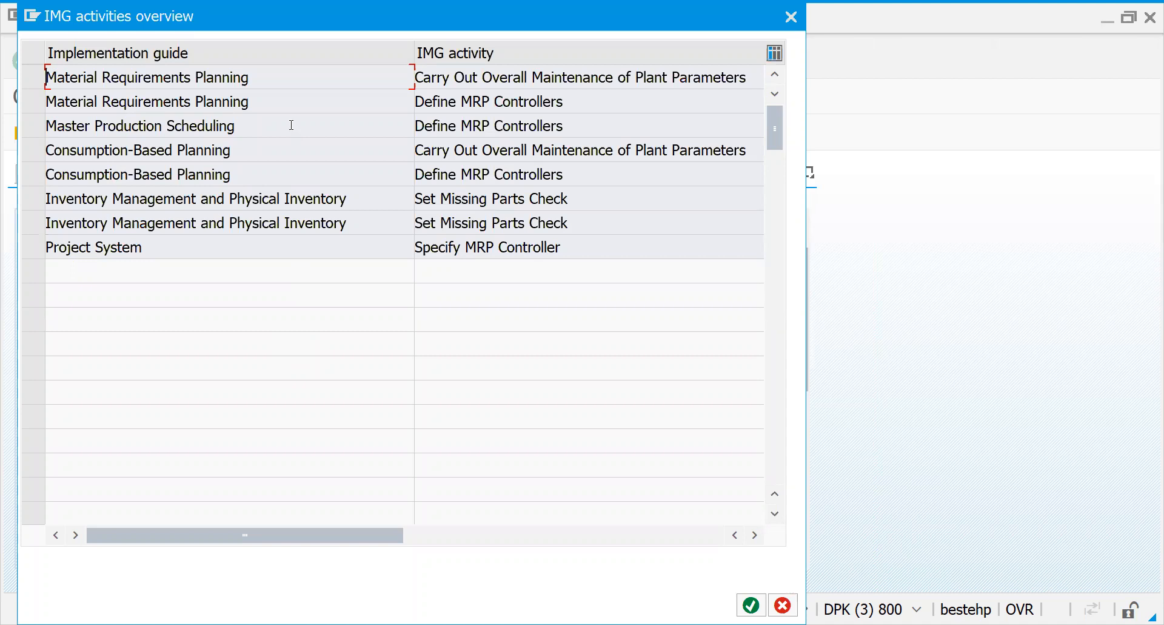
{"action": "double_click", "coordinate": [250, 84]}
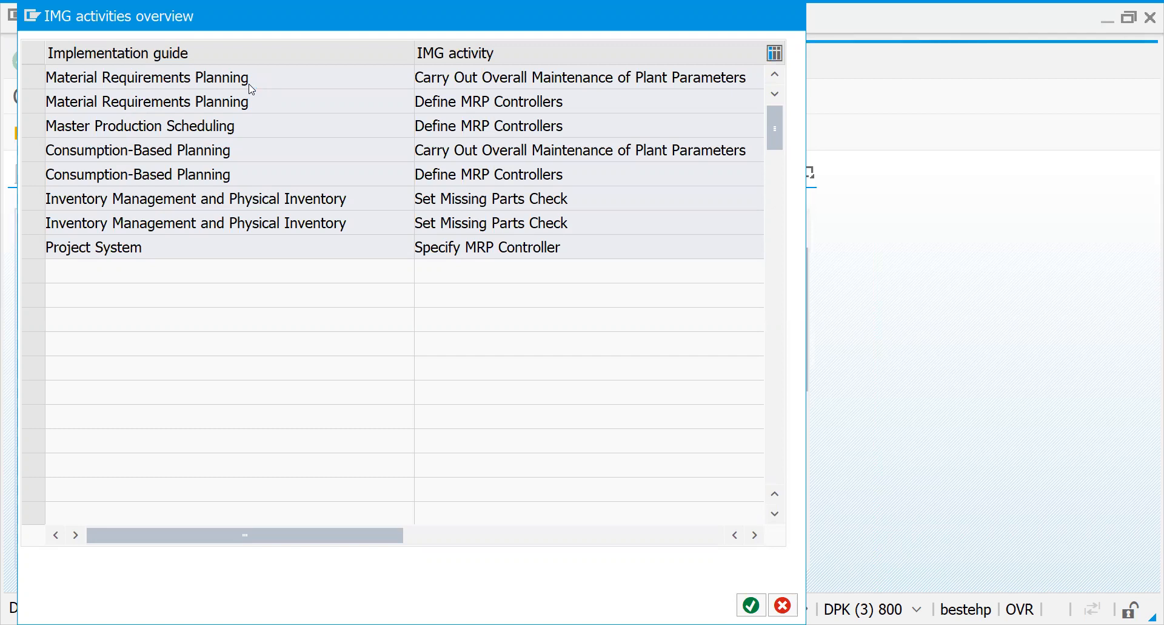
{"action": "double_click", "coordinate": [251, 89]}
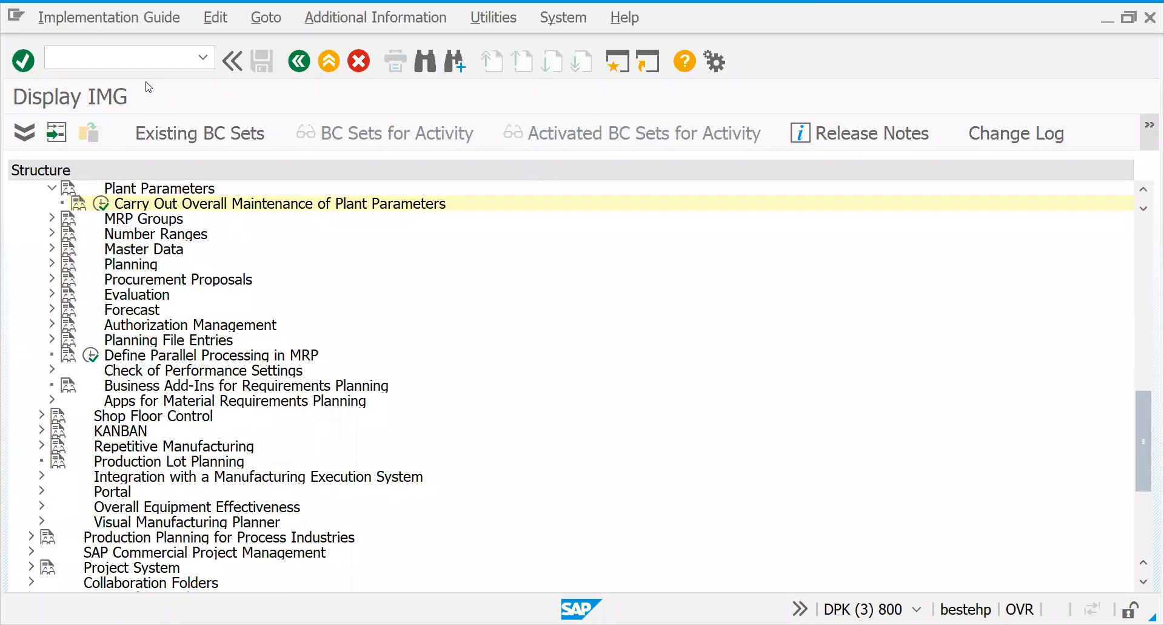
{"action": "left_click", "coordinate": [99, 204]}
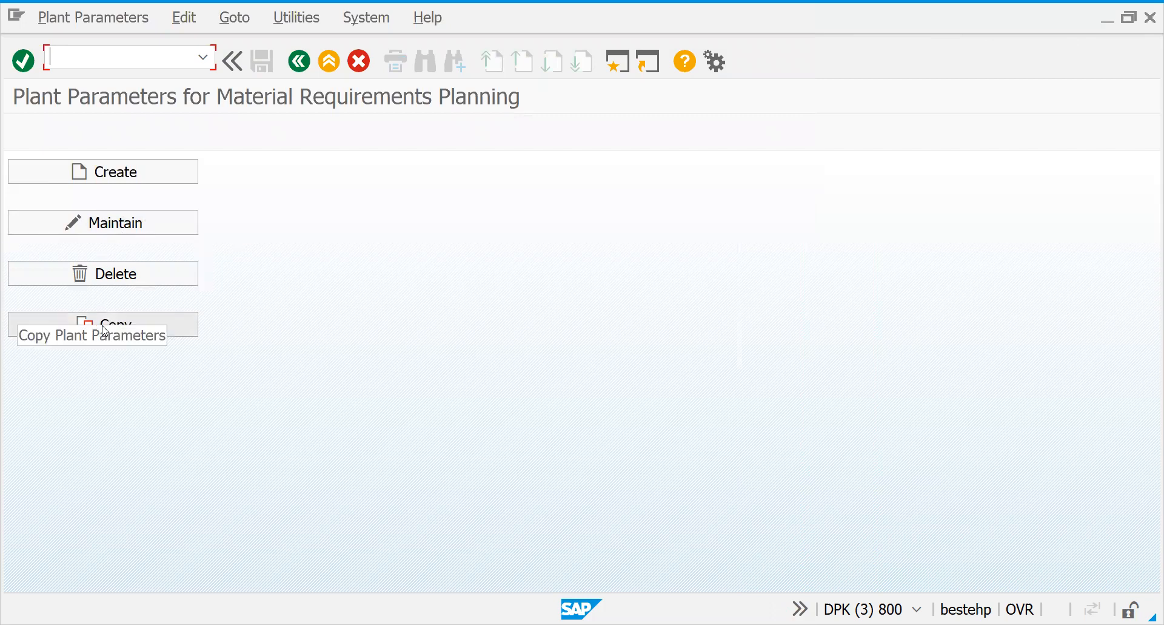
Start copying the MRP plant parameters, with plant 1000 as the source plant.
{"action": "left_click", "coordinate": [133, 327]}
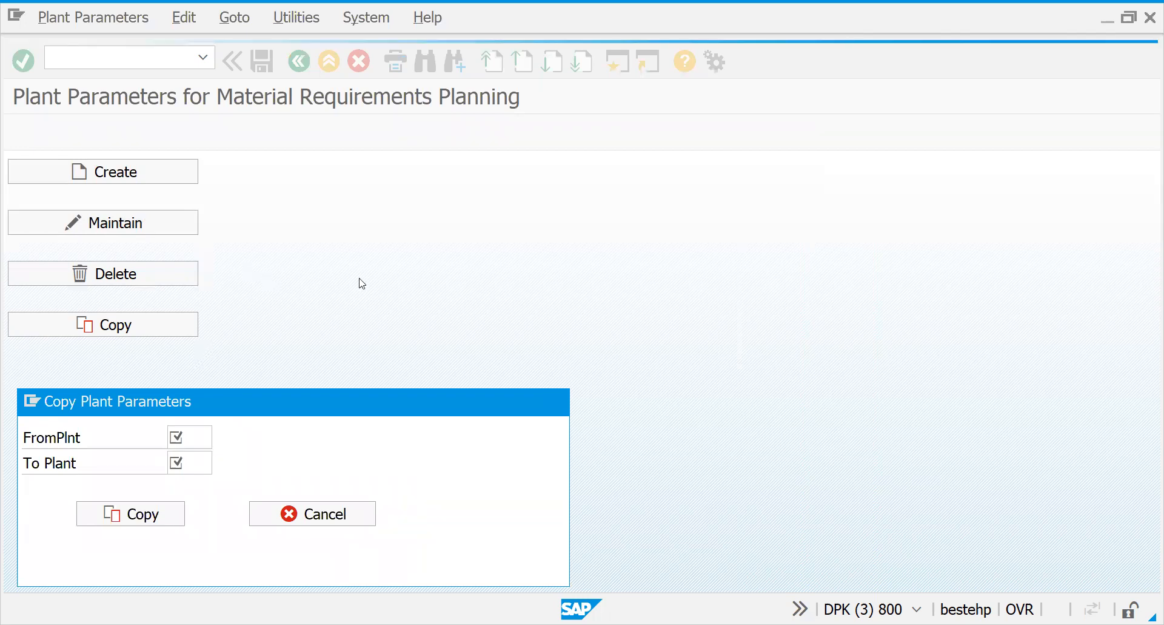
{"action": "key", "text": "F4"}
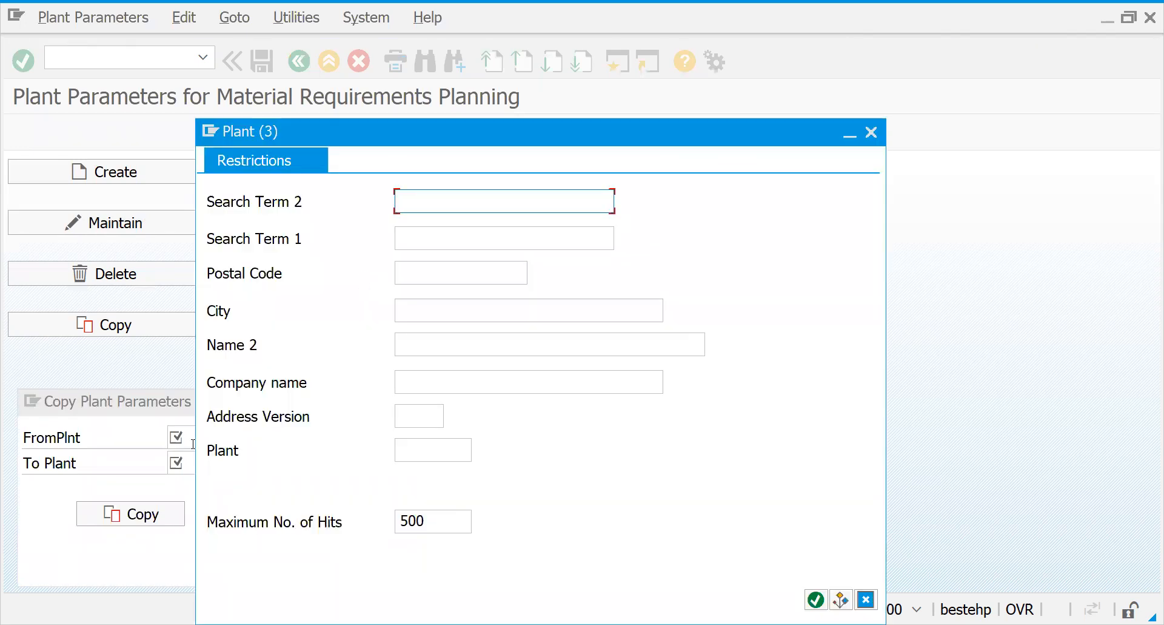
{"action": "key", "text": "Escape"}
{"action": "type", "text": "1000"}
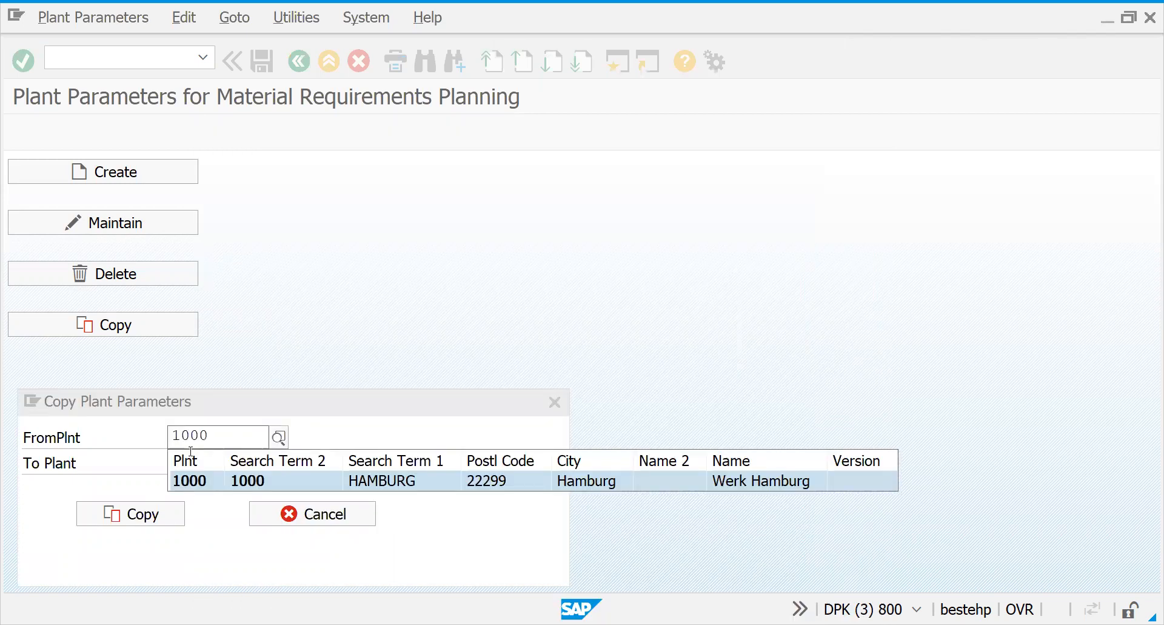
Try to copy the plant parameters to target plant GS01.
{"action": "left_click", "coordinate": [189, 462]}
{"action": "type", "text": "GS01"}
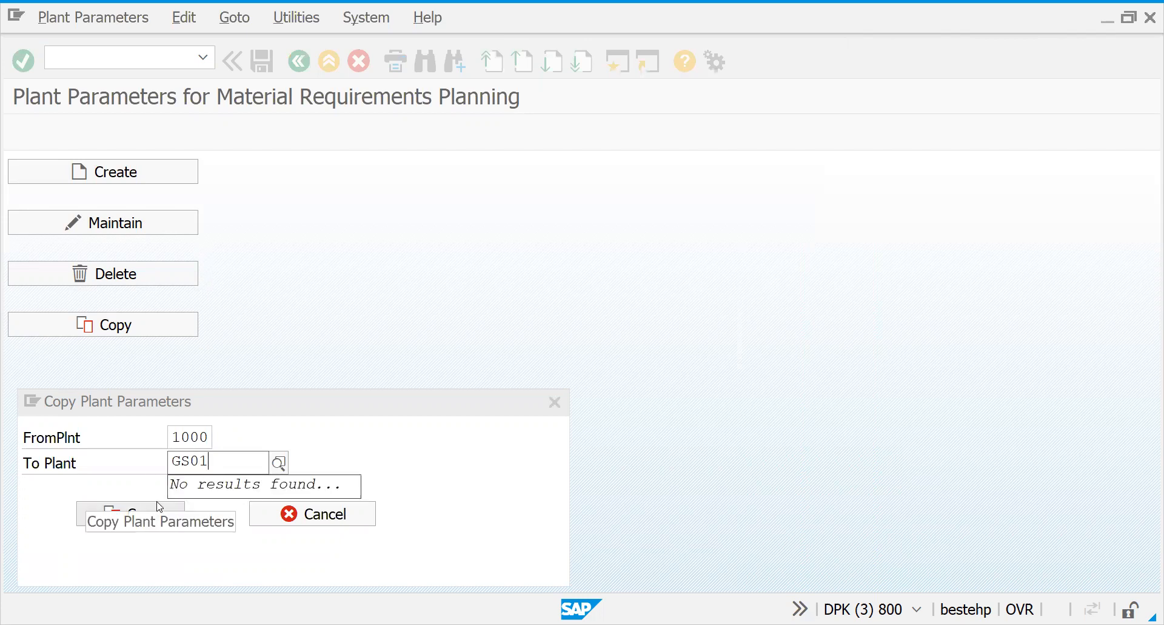
{"action": "left_click", "coordinate": [161, 516]}
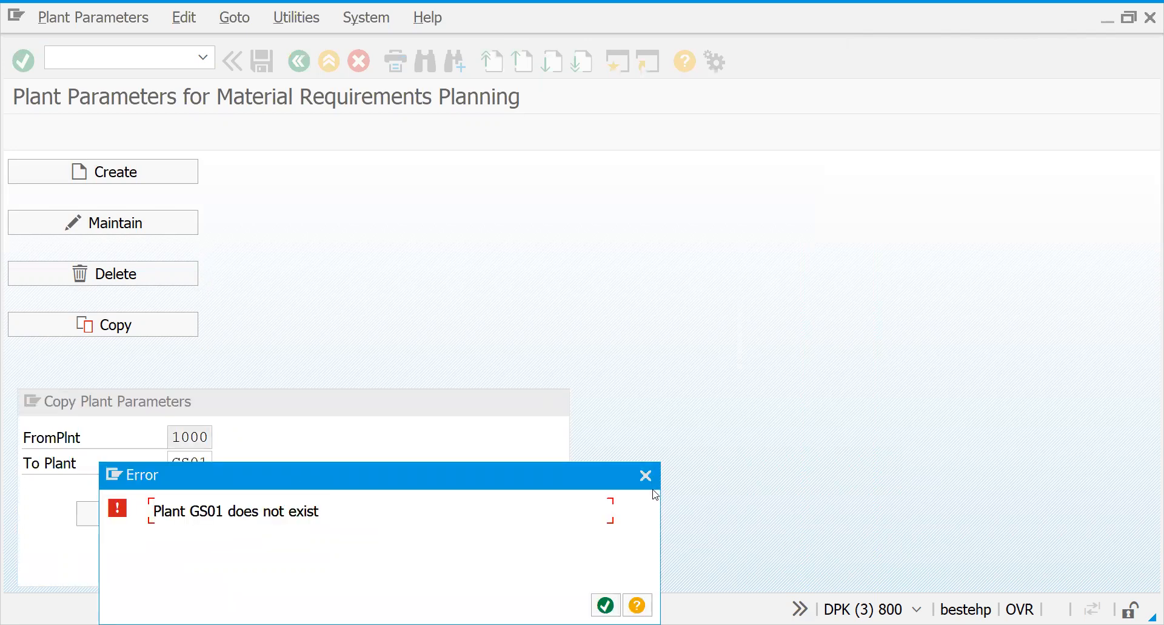
{"action": "left_click", "coordinate": [645, 477]}
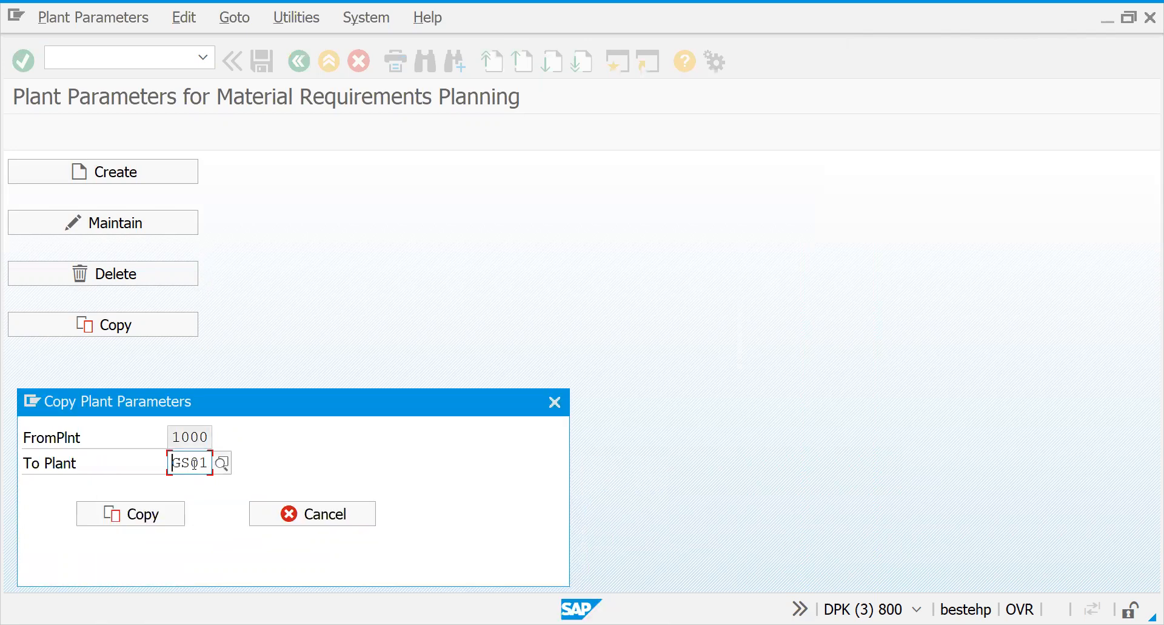
Set the target plant to GSF1 and copy the plant parameters under the CUSTOMER CONTROLS customizing request.
{"action": "key", "text": "BackSpace"}
{"action": "key", "text": "BackSpace"}
{"action": "type", "text": "F"}
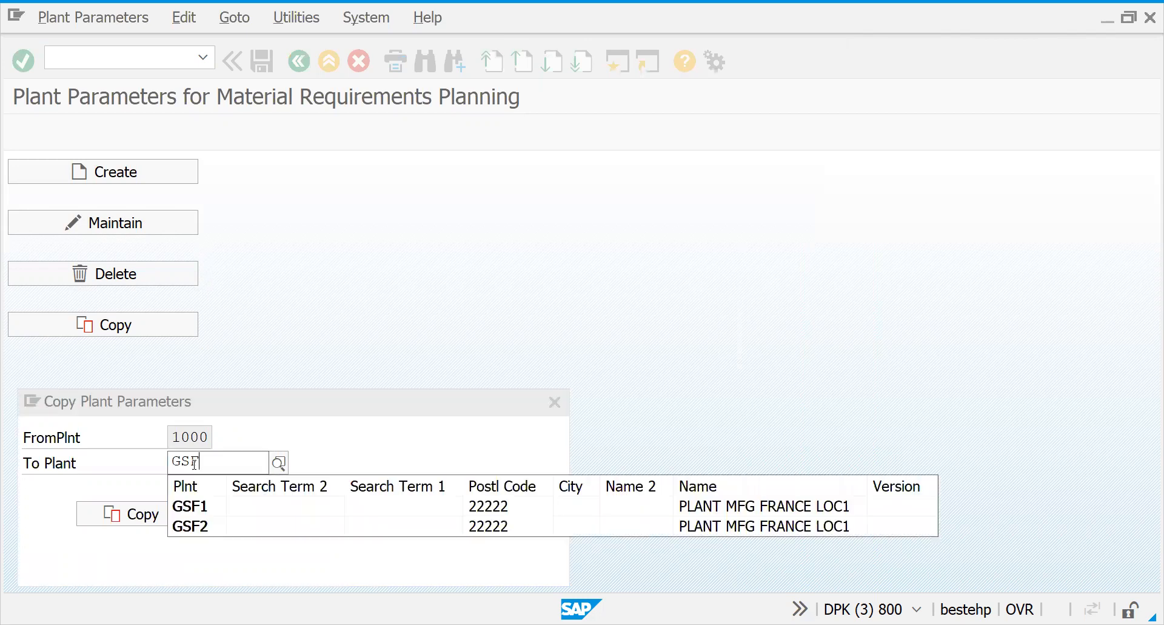
{"action": "left_click", "coordinate": [187, 511]}
{"action": "left_click", "coordinate": [152, 513]}
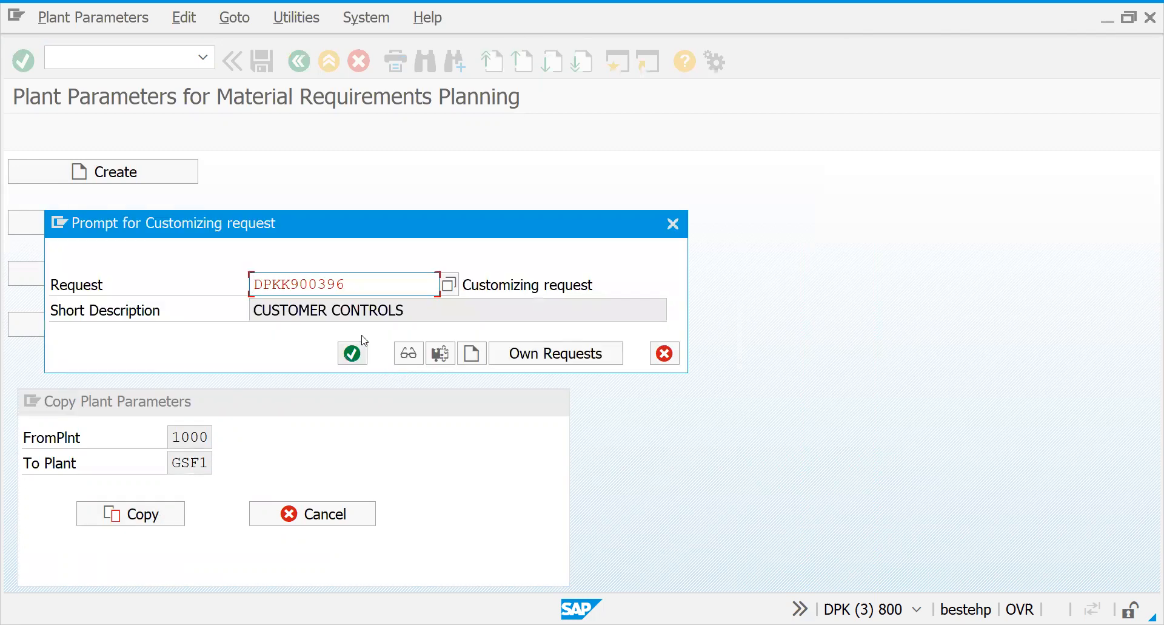
{"action": "left_click", "coordinate": [358, 355]}
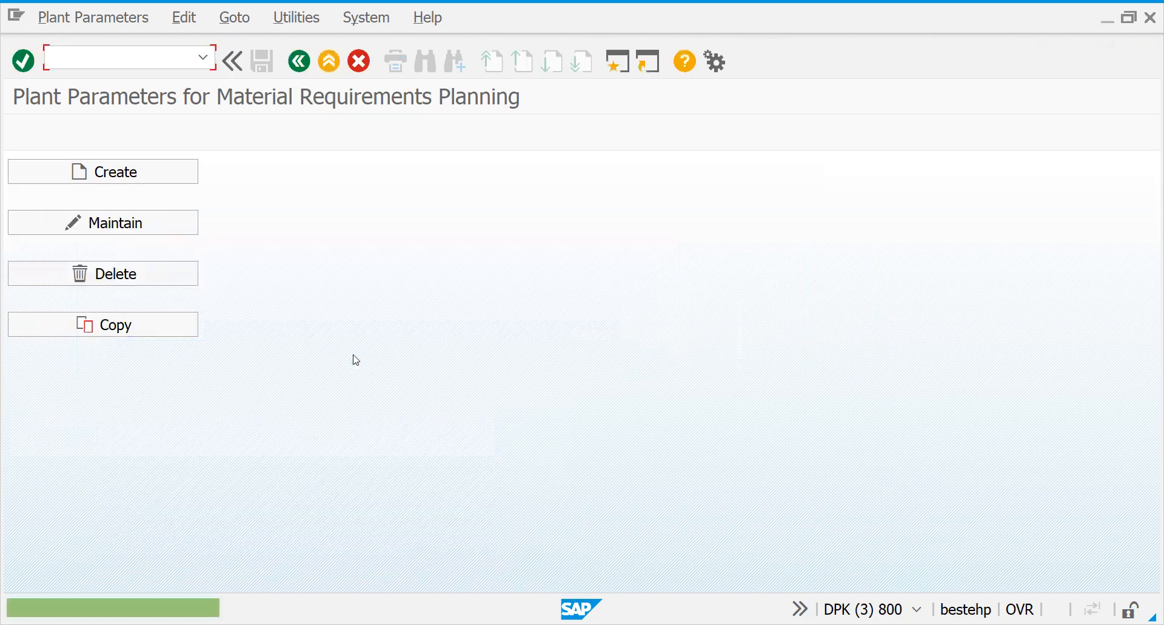
Open the plant parameters of GSF1 for maintenance and go to its MRP controllers under master data.
{"action": "left_click", "coordinate": [121, 228]}
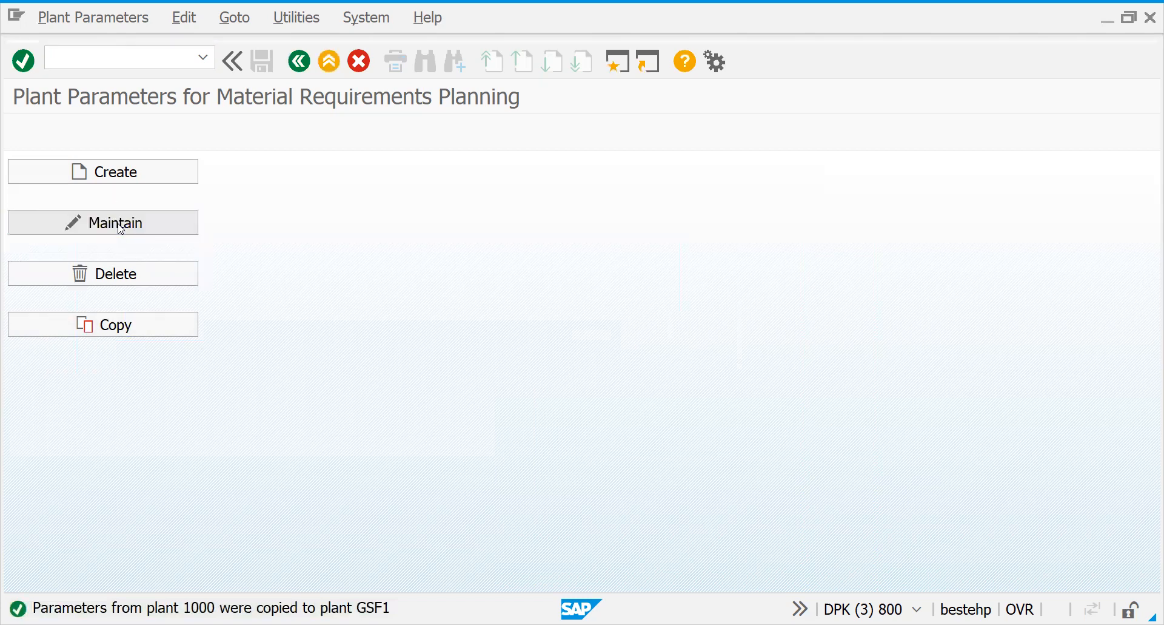
{"action": "left_click", "coordinate": [176, 464]}
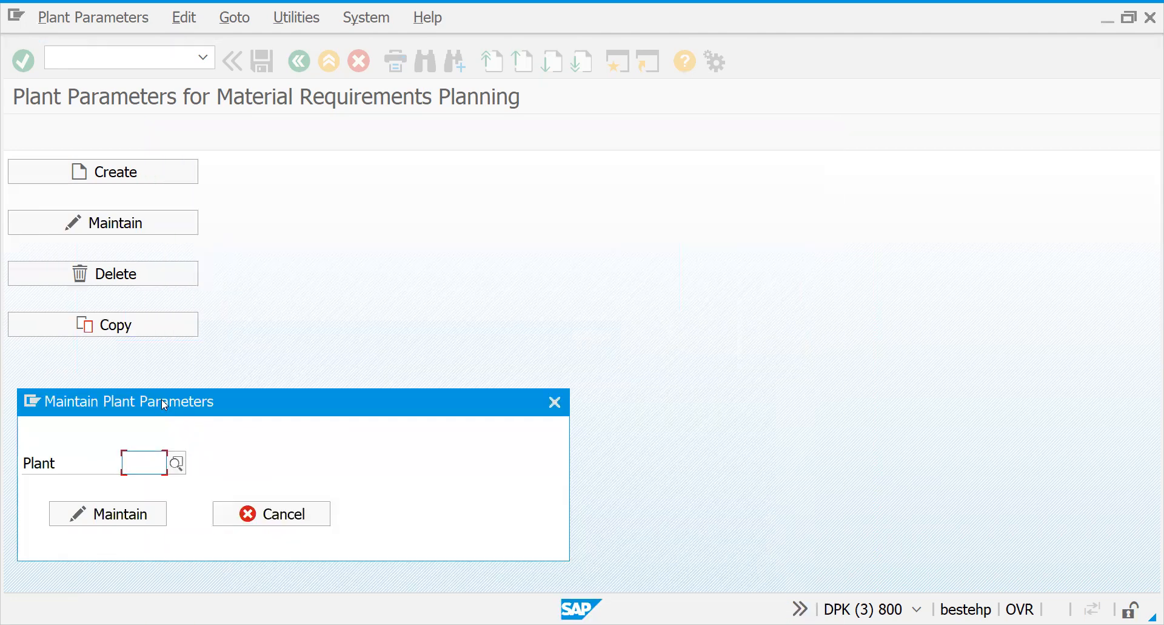
{"action": "type", "text": "GSF1"}
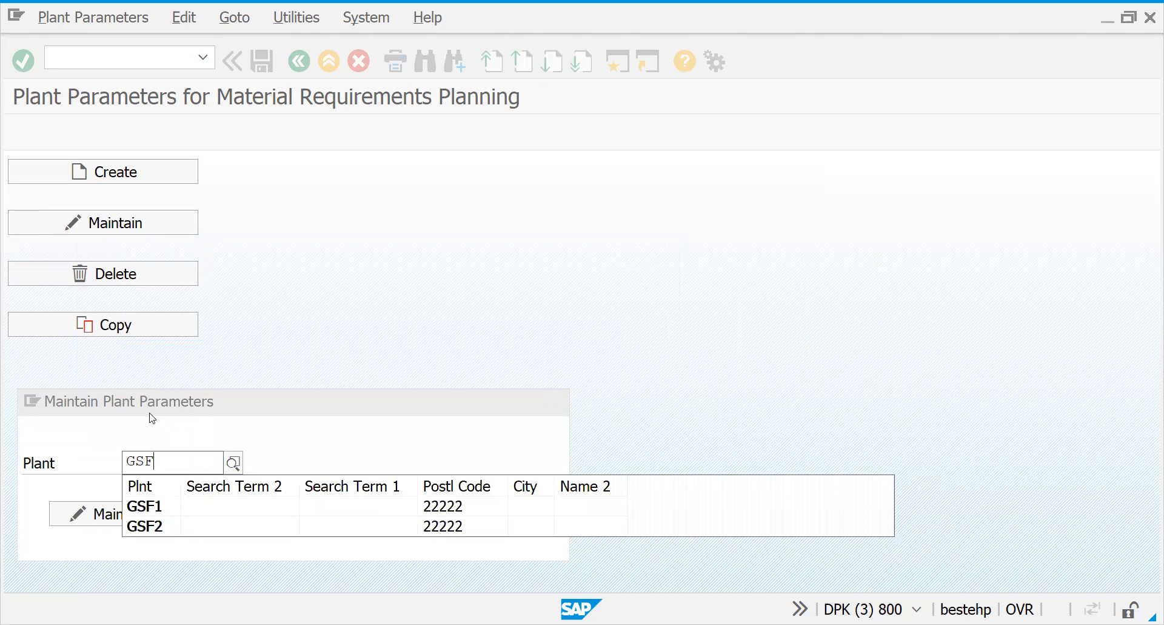
{"action": "left_click", "coordinate": [124, 511]}
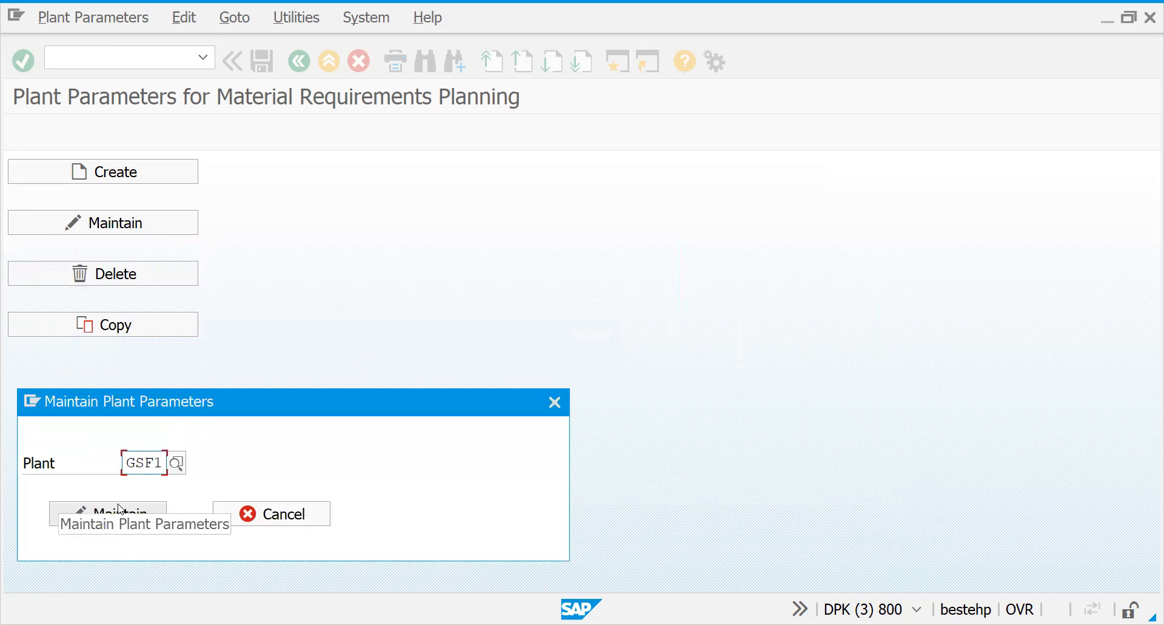
{"action": "left_click", "coordinate": [123, 515]}
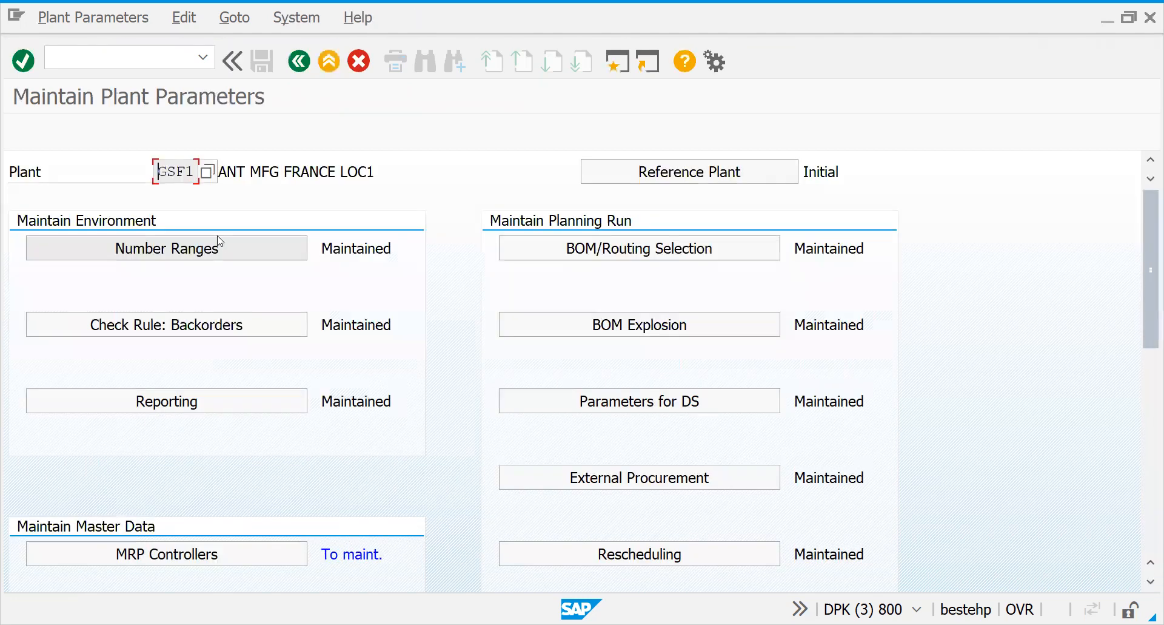
{"action": "left_click", "coordinate": [189, 554]}
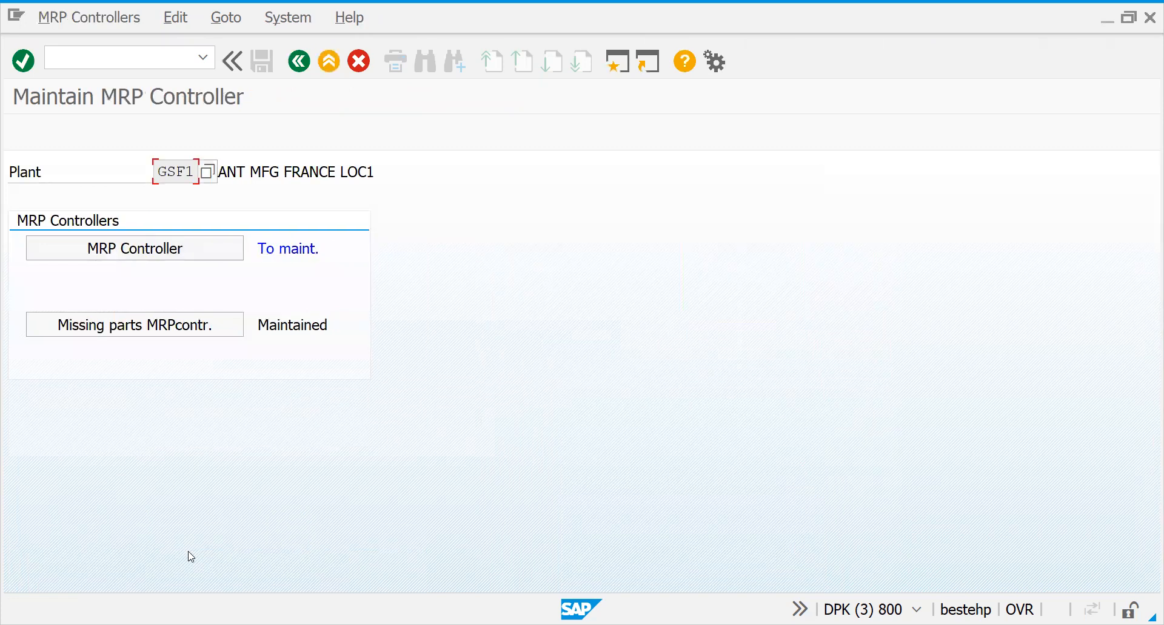
Create MRP controller FI1 for plant GSF1 with the controller's name, and save it under the CUSTOMER CONTROLS customizing request.
{"action": "left_click", "coordinate": [128, 251]}
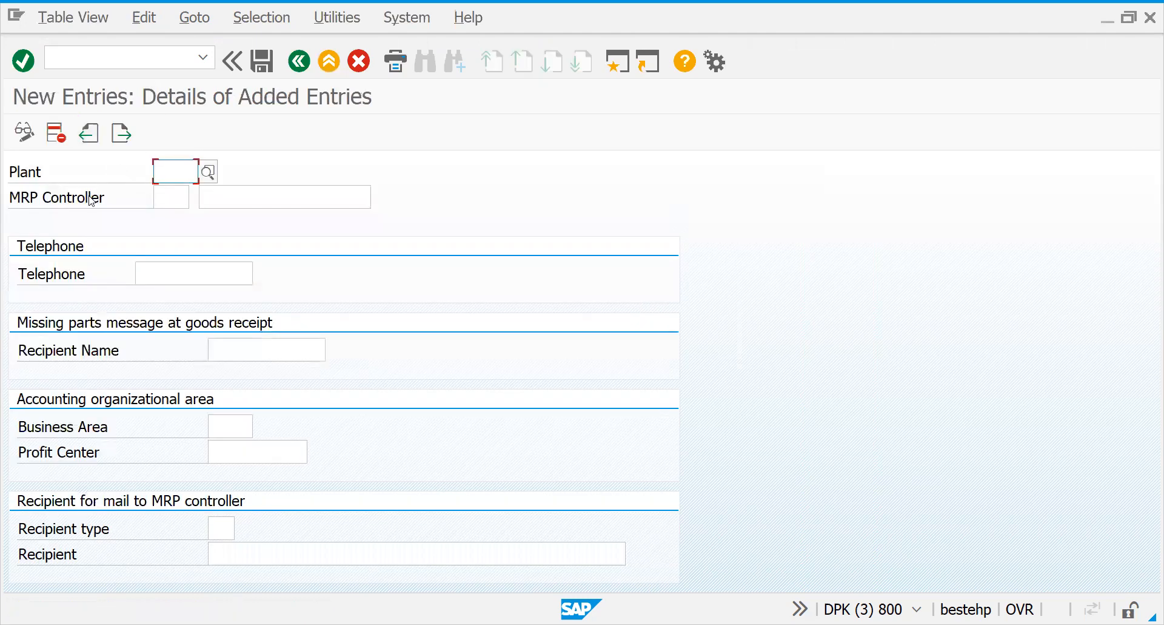
{"action": "type", "text": "GS"}
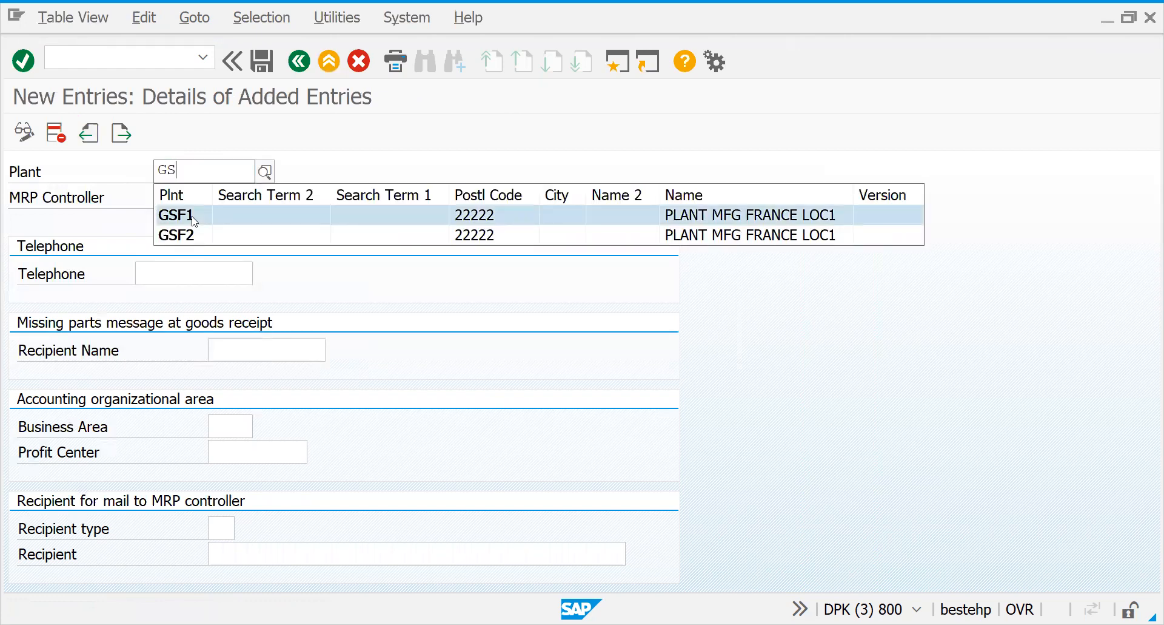
{"action": "left_click", "coordinate": [194, 220]}
{"action": "left_click", "coordinate": [158, 191]}
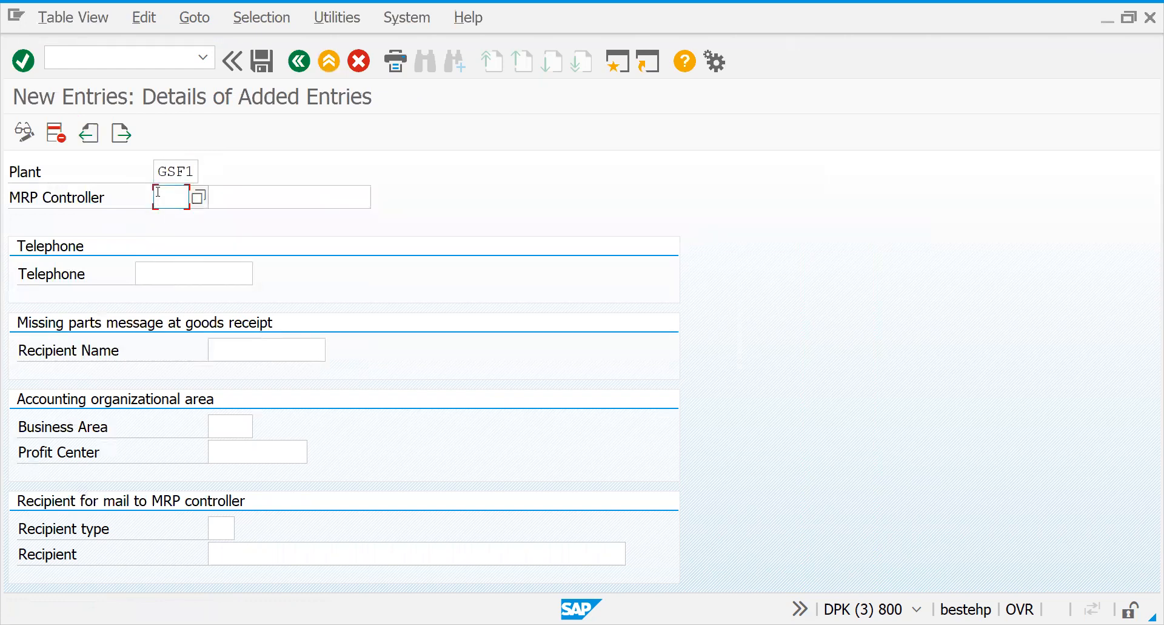
{"action": "left_click", "coordinate": [199, 197]}
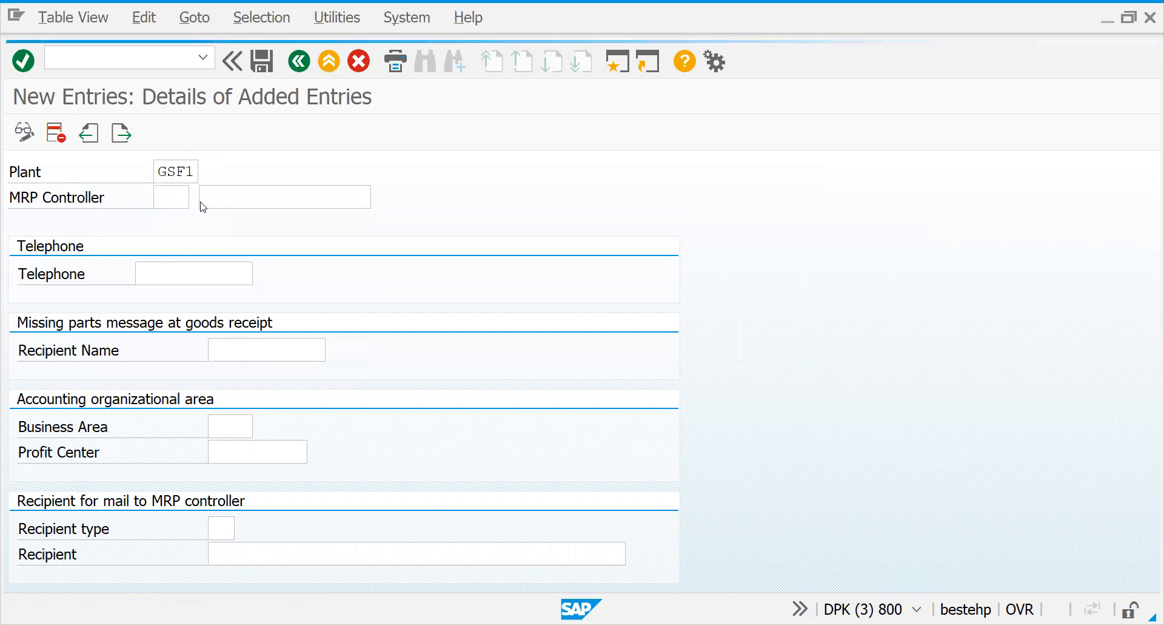
{"action": "double_click", "coordinate": [189, 157]}
{"action": "left_click", "coordinate": [229, 196]}
{"action": "type", "text": "RAMESH"}
{"action": "key", "text": "Return"}
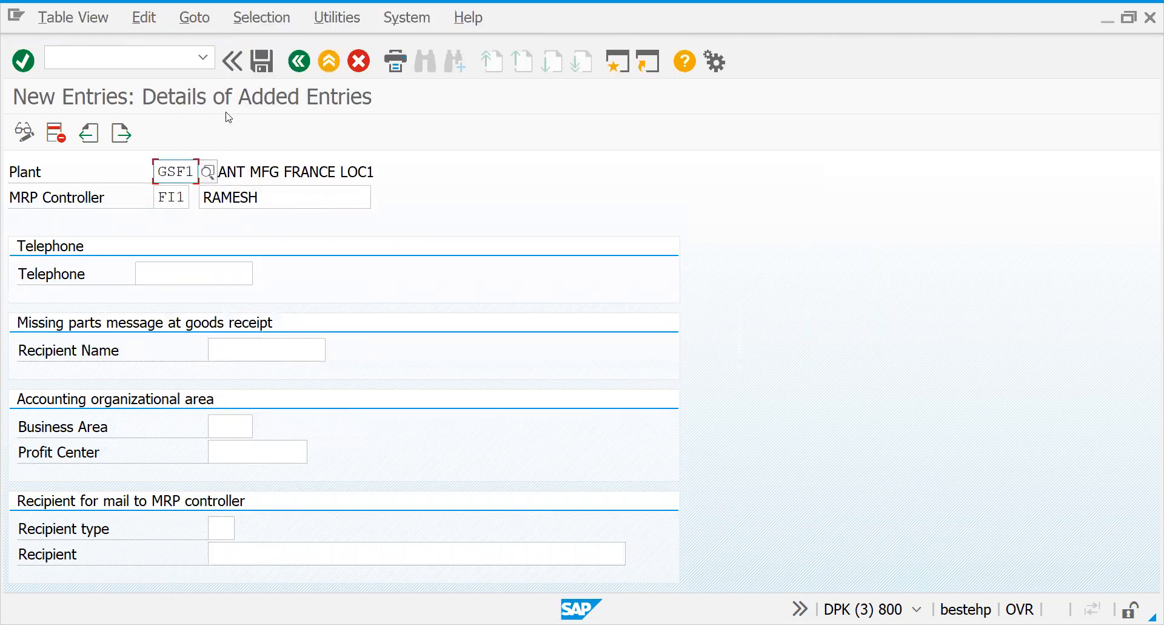
{"action": "left_click", "coordinate": [270, 58]}
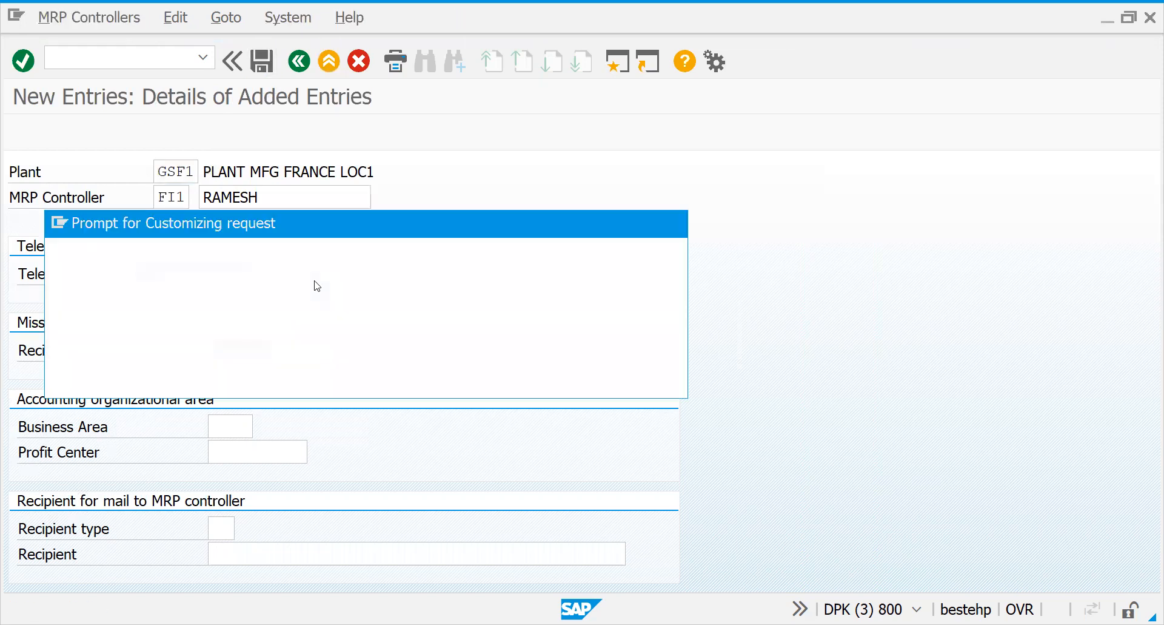
{"action": "left_click", "coordinate": [327, 379]}
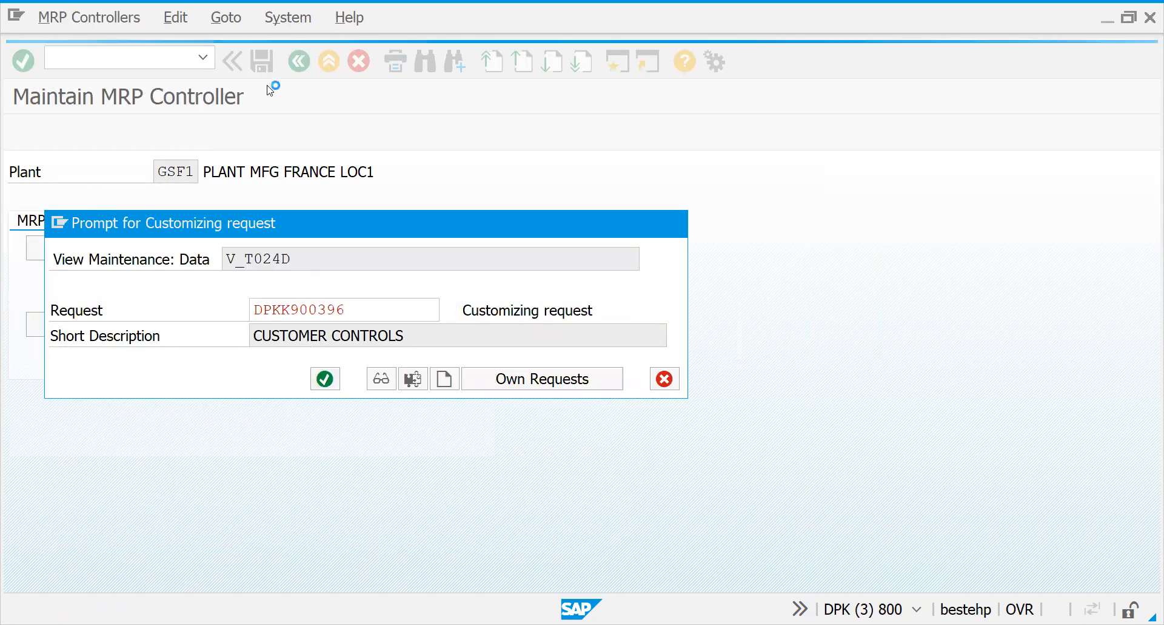
Leave the customizing screens and assign MRP controller FI1 to the material in the MRP 1 view.
{"action": "left_click", "coordinate": [298, 63]}
{"action": "left_click", "coordinate": [299, 63]}
{"action": "left_click", "coordinate": [298, 63]}
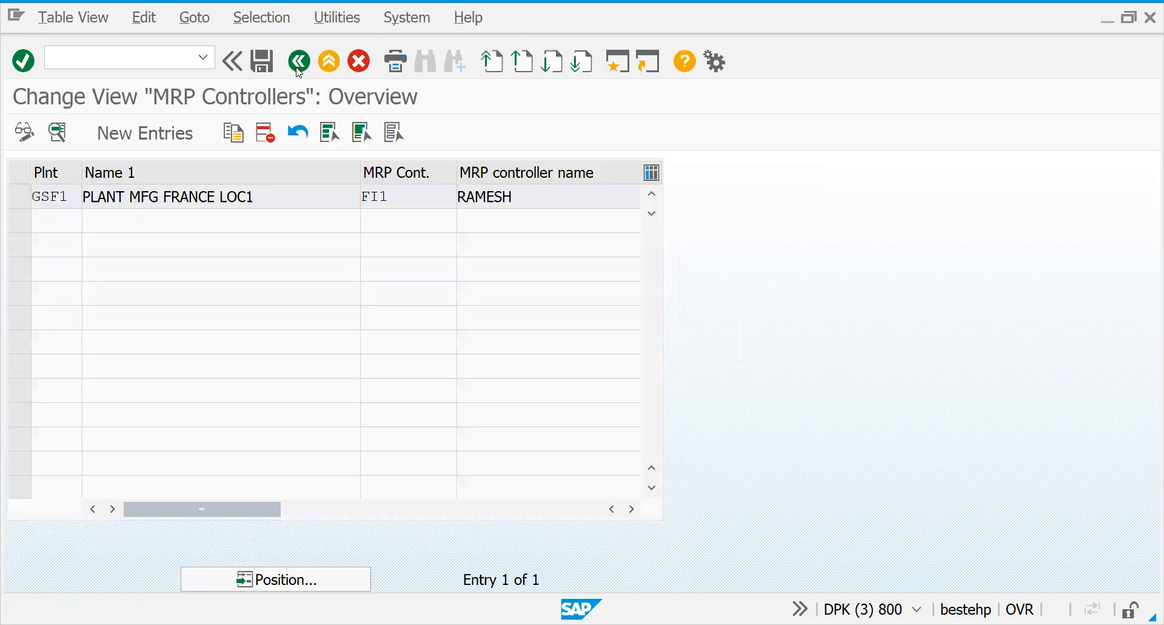
{"action": "left_click", "coordinate": [298, 63]}
{"action": "left_click", "coordinate": [298, 63]}
{"action": "left_click", "coordinate": [298, 69]}
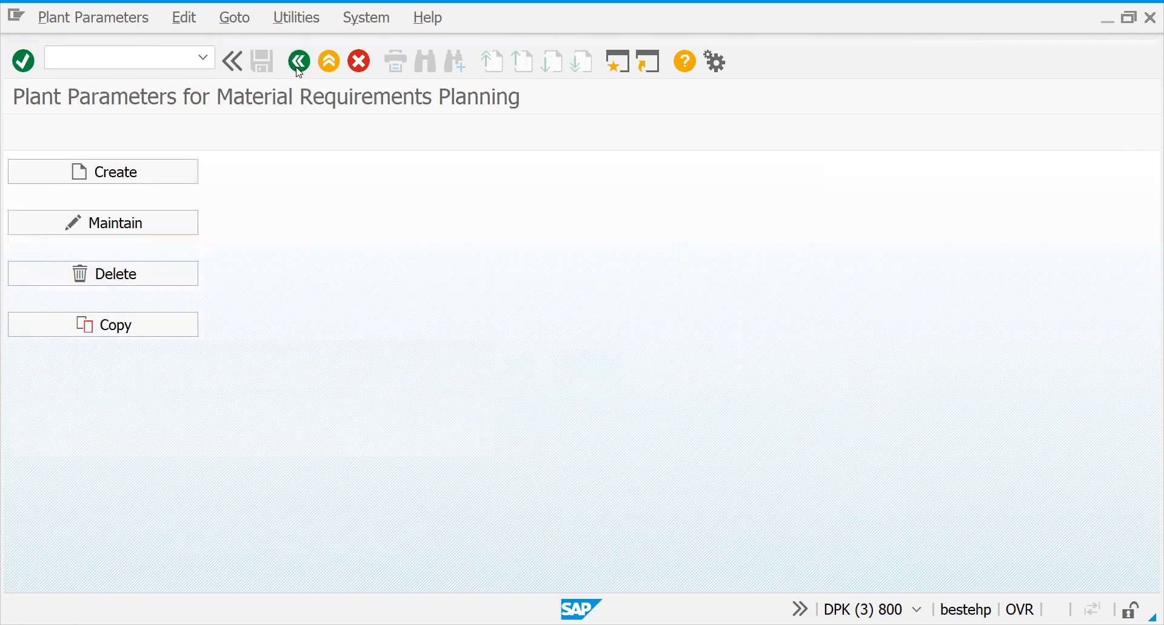
{"action": "left_click", "coordinate": [297, 69]}
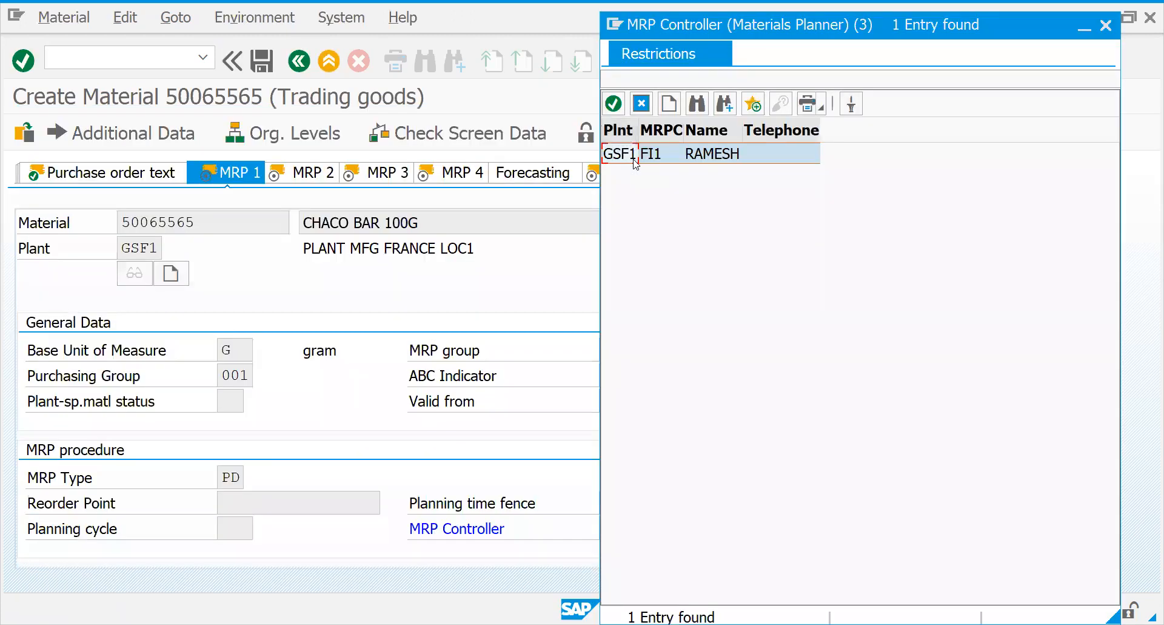
{"action": "double_click", "coordinate": [635, 159]}
{"action": "key", "text": "Tab"}
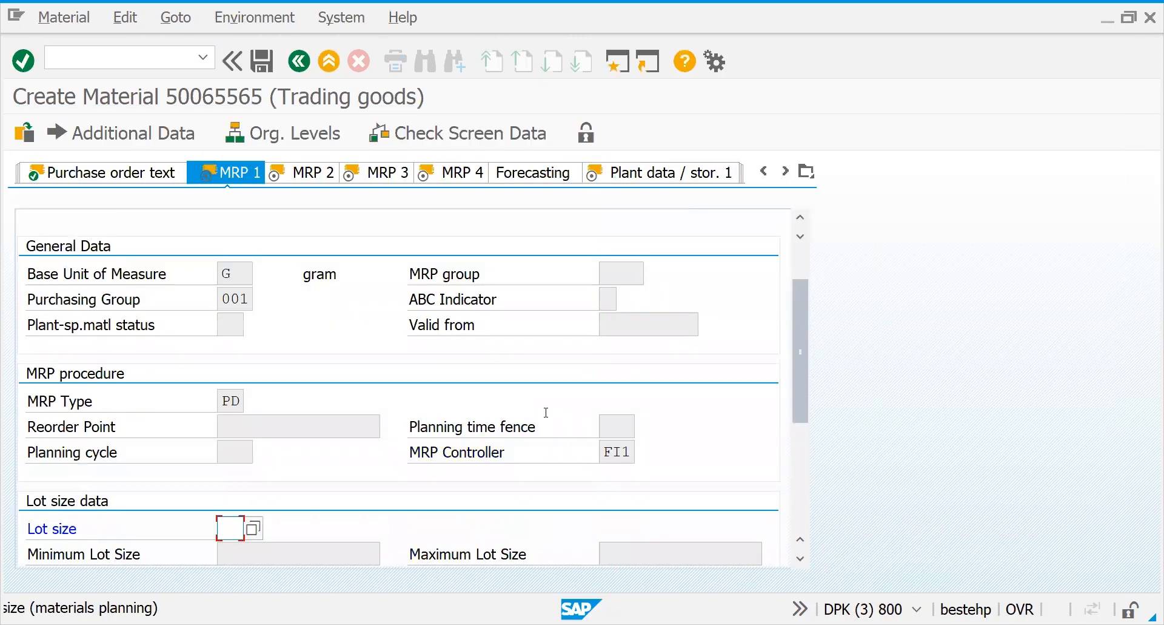
Set the lot size to EX (Lot-for-lot order quantity) and continue to the MRP 2 view.
{"action": "left_click", "coordinate": [253, 529]}
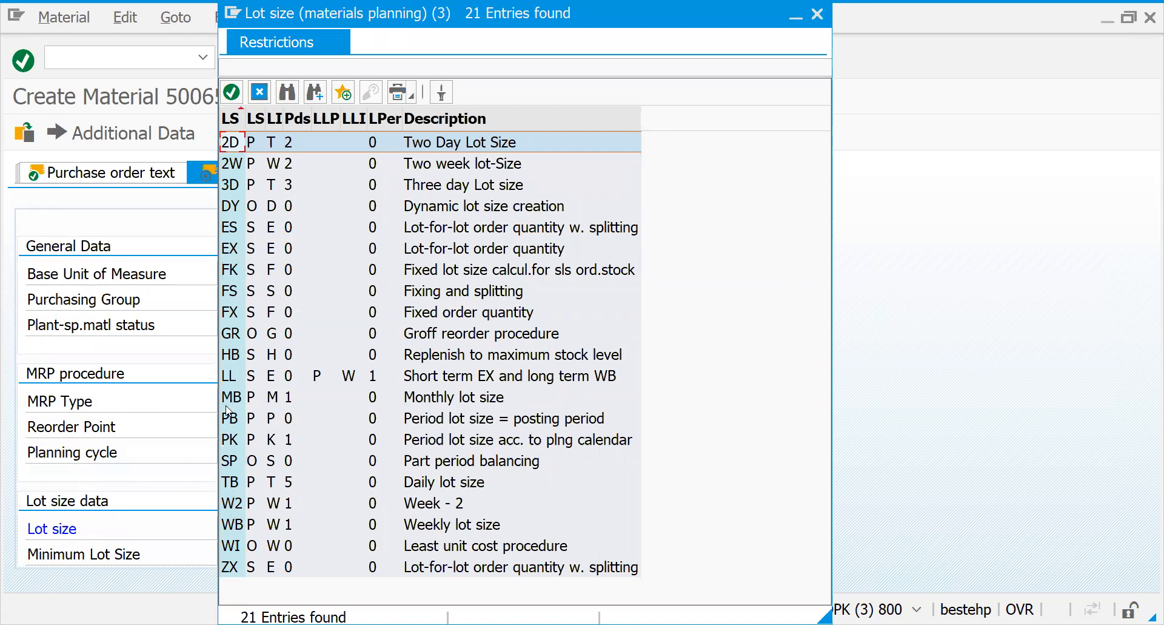
{"action": "left_click", "coordinate": [240, 312]}
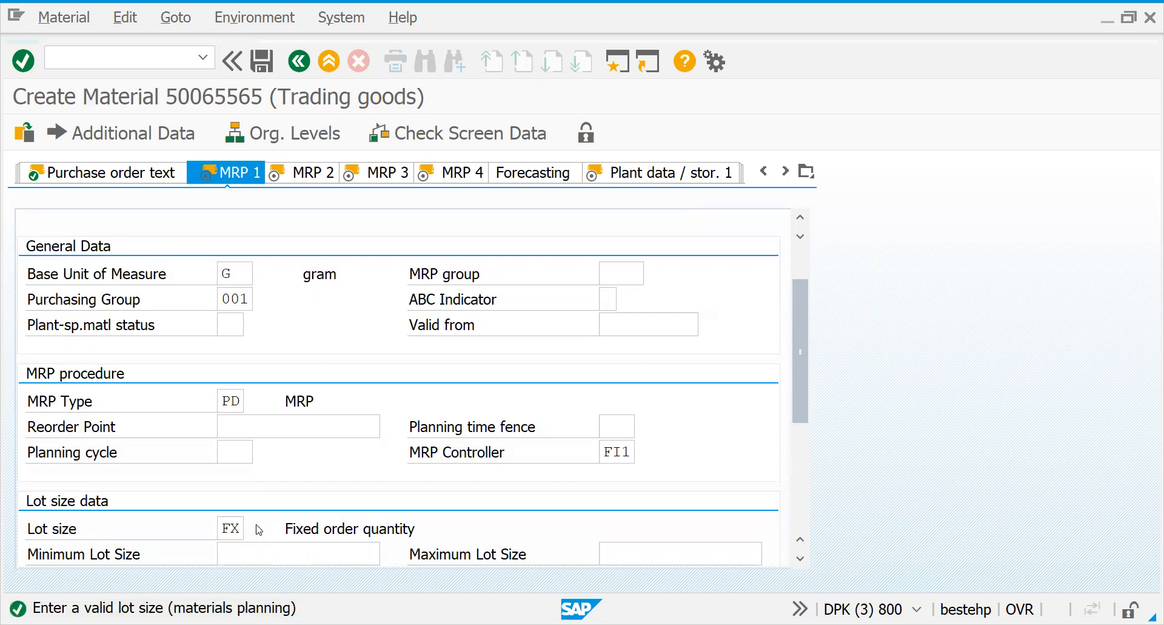
{"action": "left_click", "coordinate": [232, 528]}
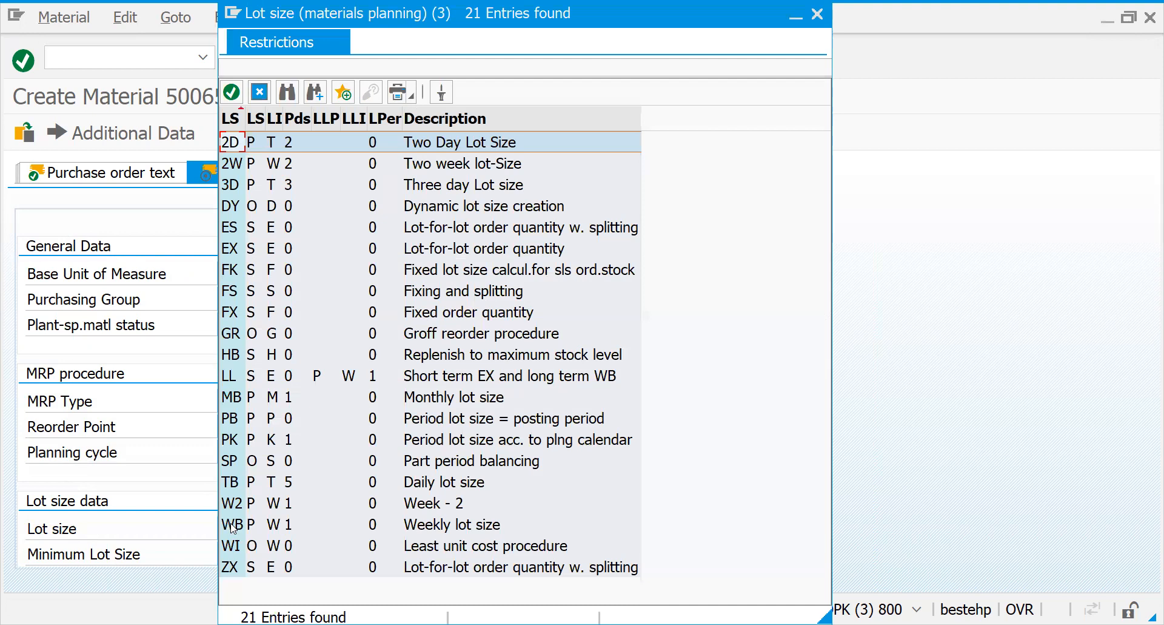
{"action": "double_click", "coordinate": [233, 527]}
{"action": "double_click", "coordinate": [239, 252]}
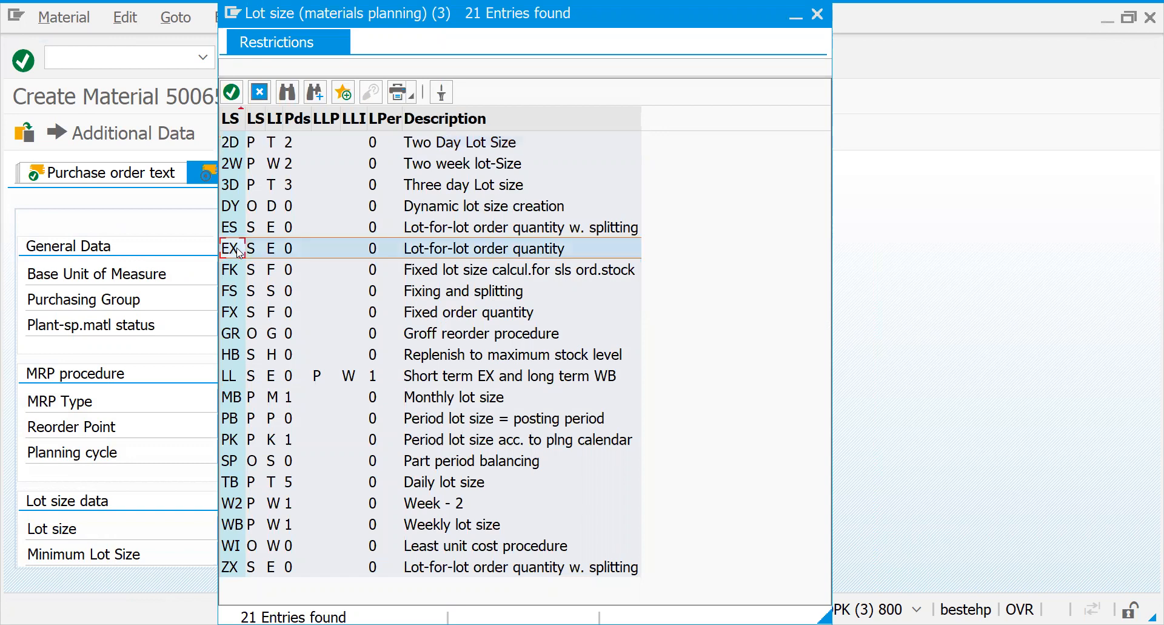
{"action": "key", "text": "Return"}
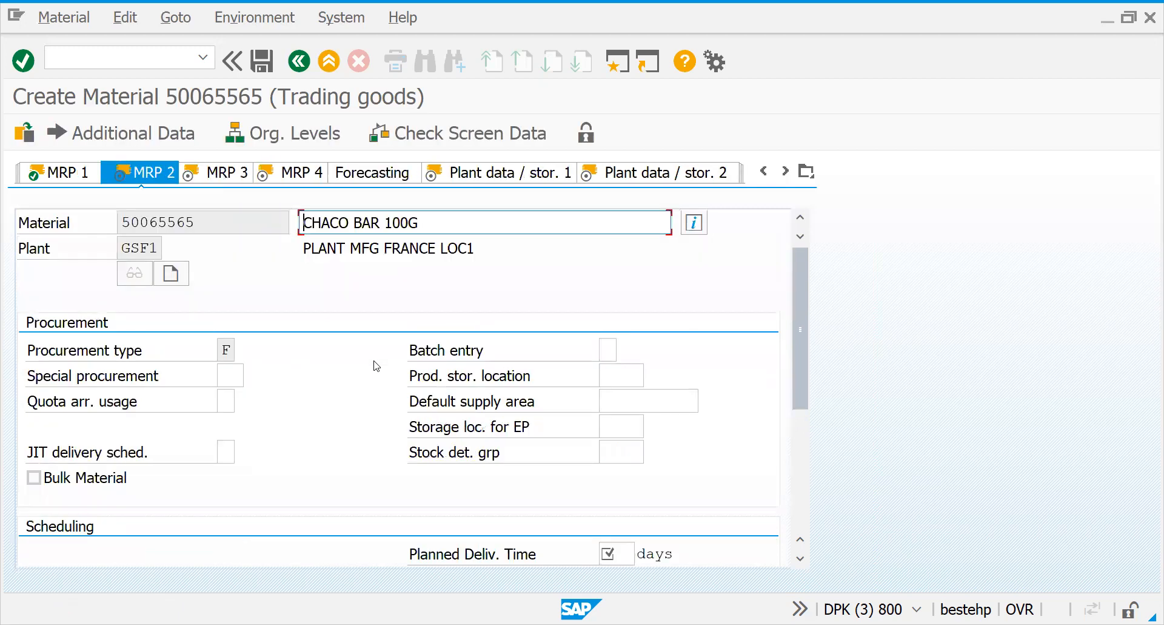
Set the planned delivery time to 1 day in the MRP 2 scheduling data.
{"action": "left_click", "coordinate": [229, 371]}
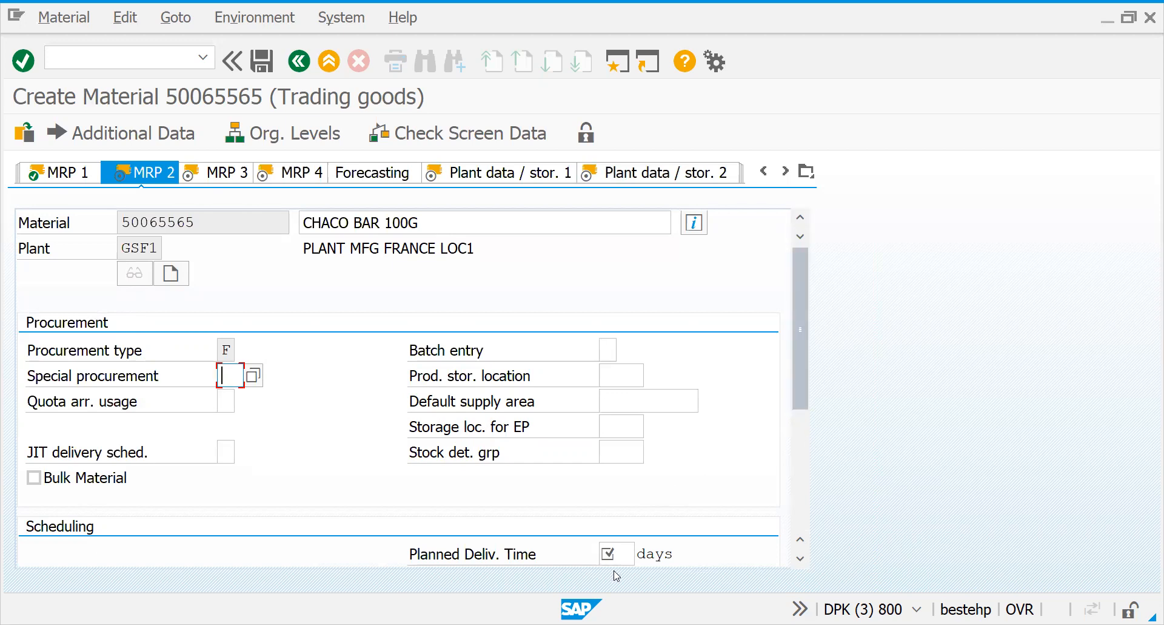
{"action": "left_click", "coordinate": [626, 552]}
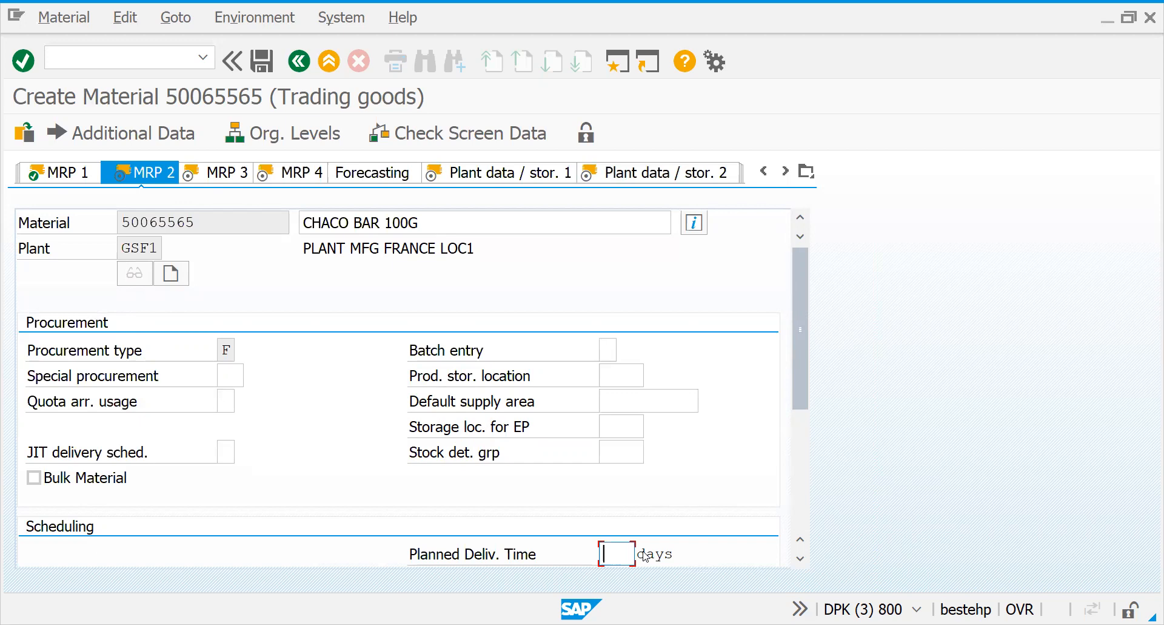
{"action": "type", "text": "1"}
{"action": "scroll", "coordinate": [801, 371], "scroll_direction": "down", "scroll_amount": 1}
{"action": "scroll", "coordinate": [801, 483], "scroll_direction": "down", "scroll_amount": 3}
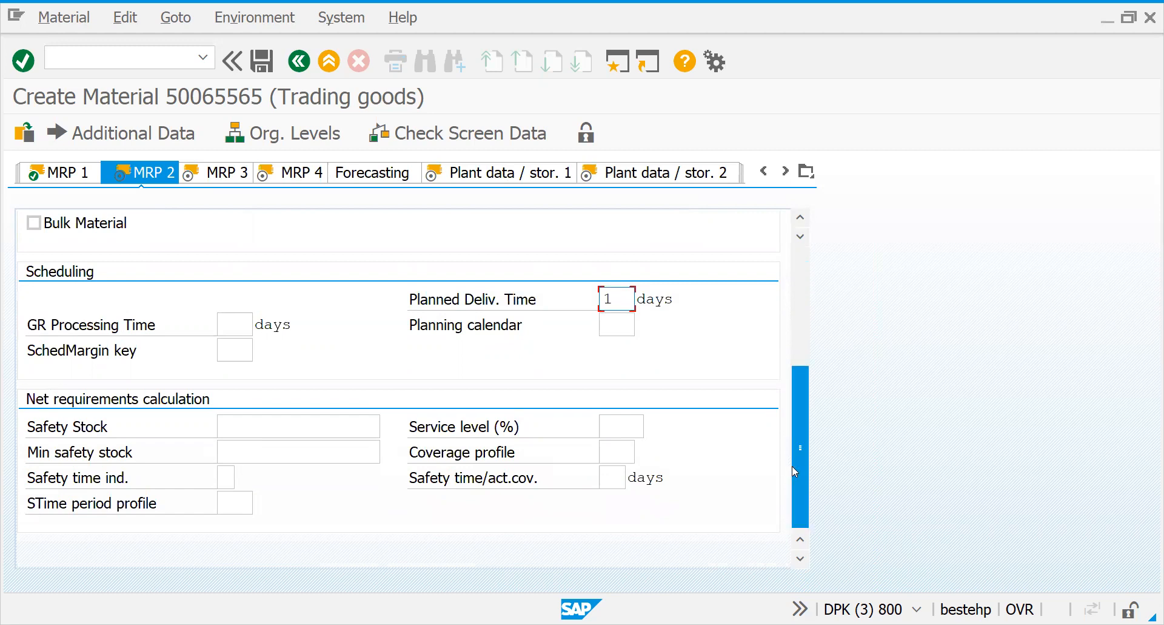
{"action": "mouse_move", "coordinate": [796, 467]}
{"action": "left_mouse_down"}
{"action": "mouse_move", "coordinate": [797, 351]}
{"action": "mouse_move", "coordinate": [793, 457]}
{"action": "left_mouse_up"}
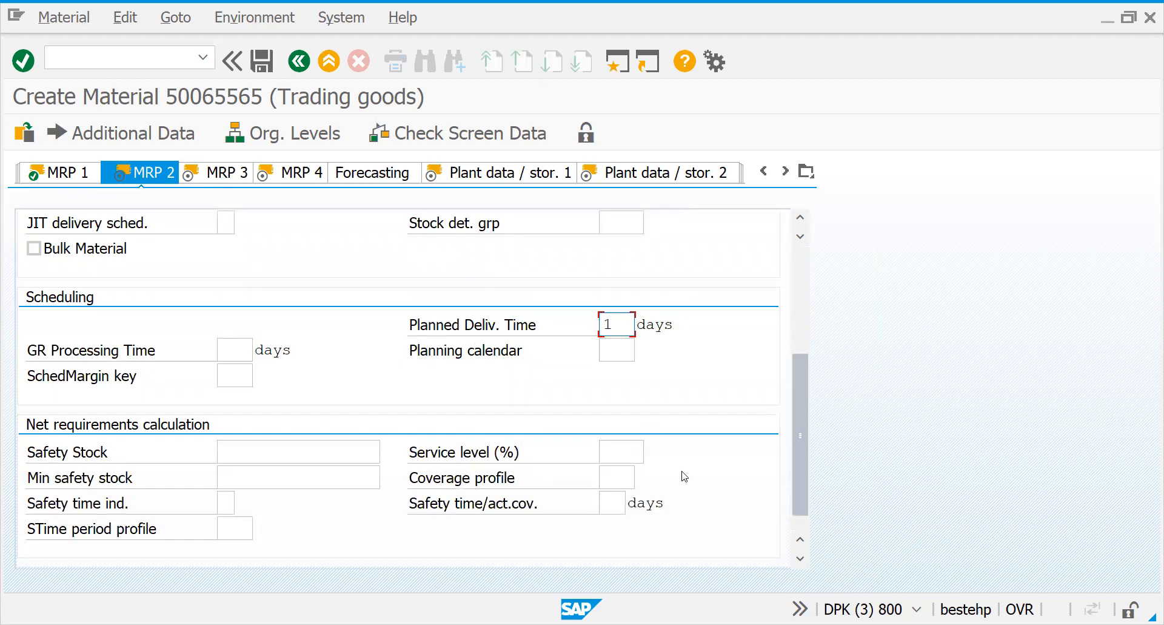
Leave the safety stock empty, assign scheduling margin key 003 and continue to the MRP 3 view.
{"action": "left_click", "coordinate": [350, 458]}
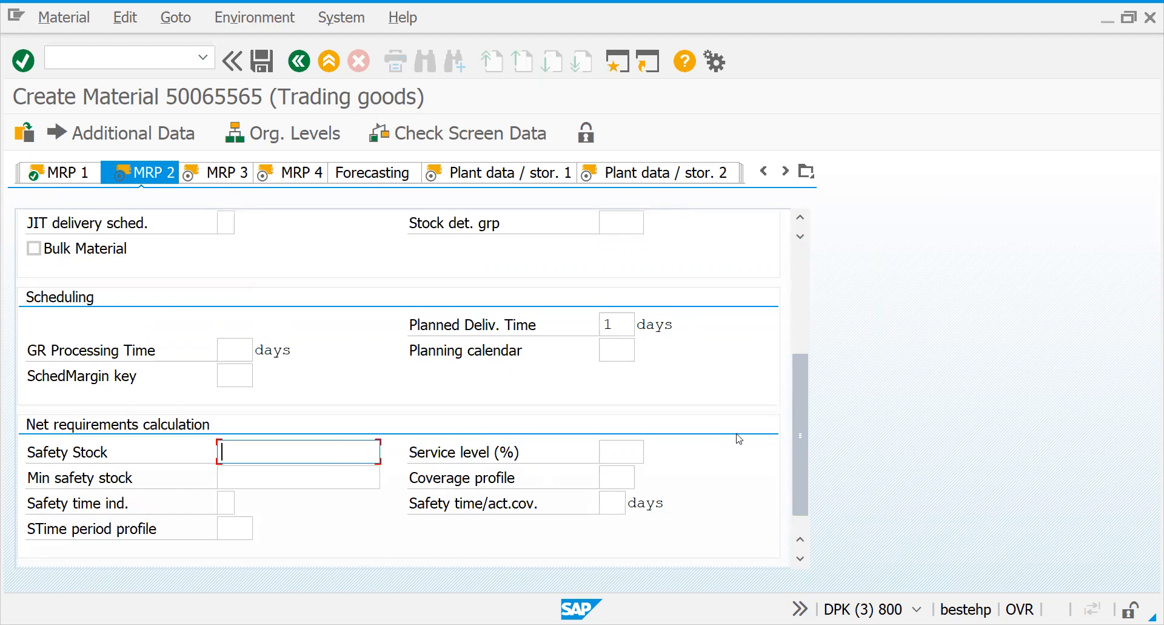
{"action": "left_click_drag", "start_coordinate": [799, 435], "coordinate": [807, 331]}
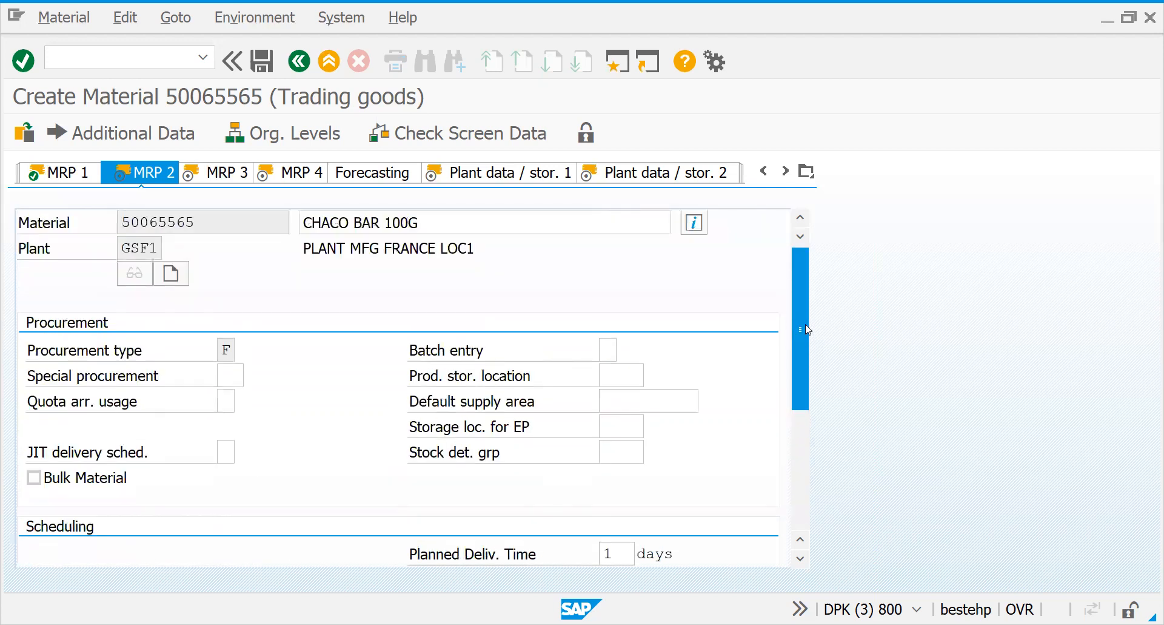
{"action": "left_click_drag", "start_coordinate": [806, 324], "coordinate": [801, 498]}
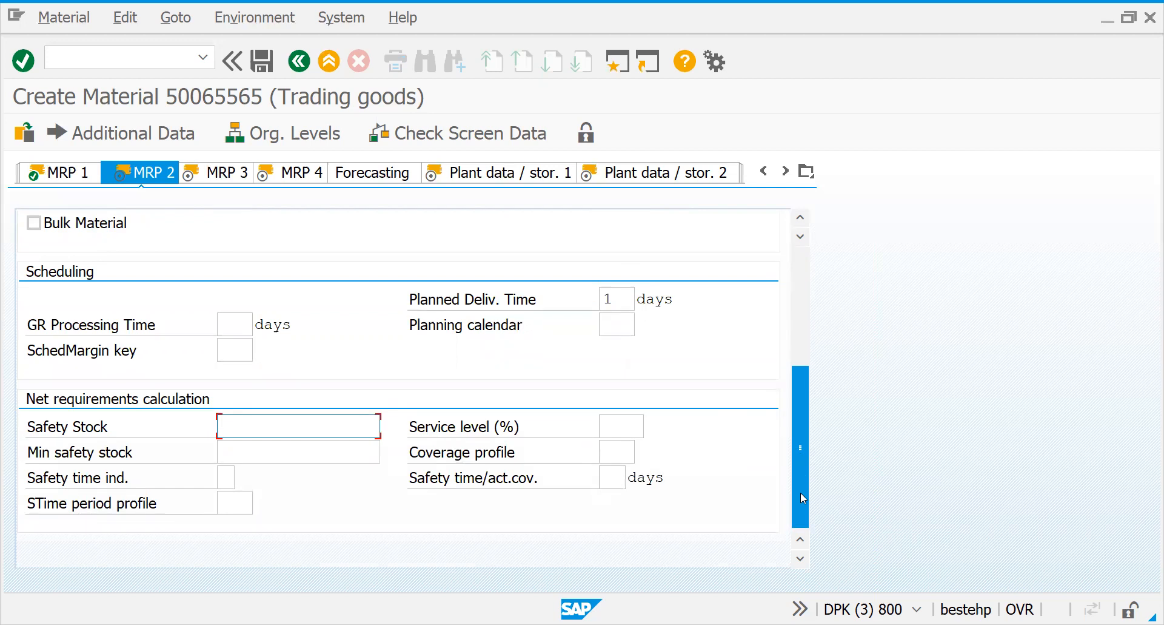
{"action": "key", "text": "Return"}
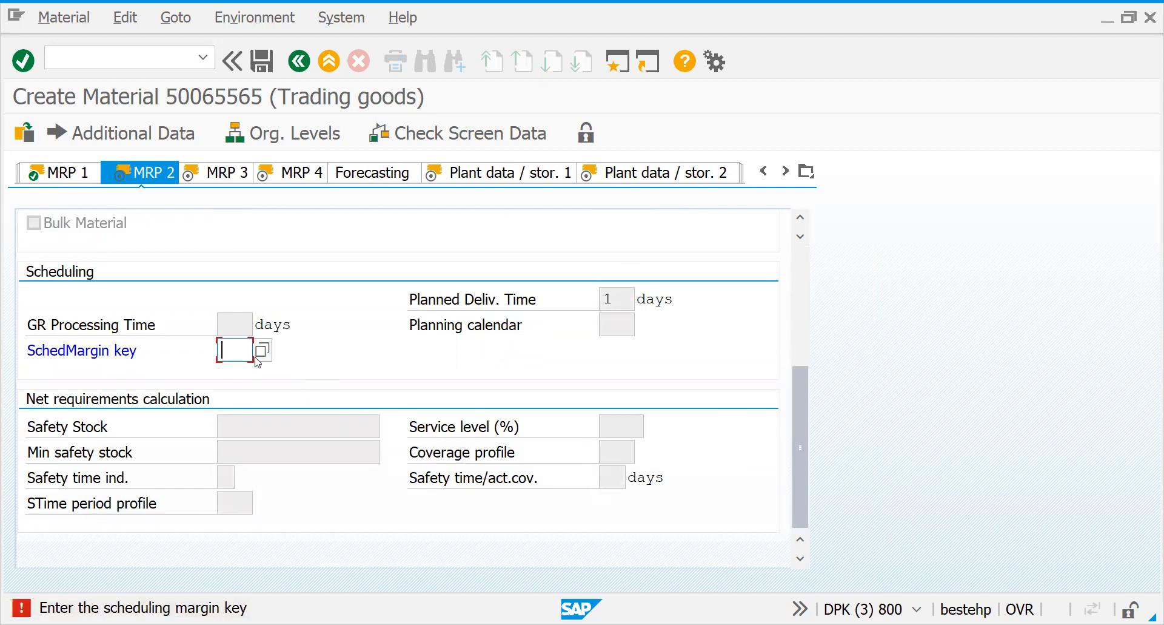
{"action": "left_click", "coordinate": [261, 357]}
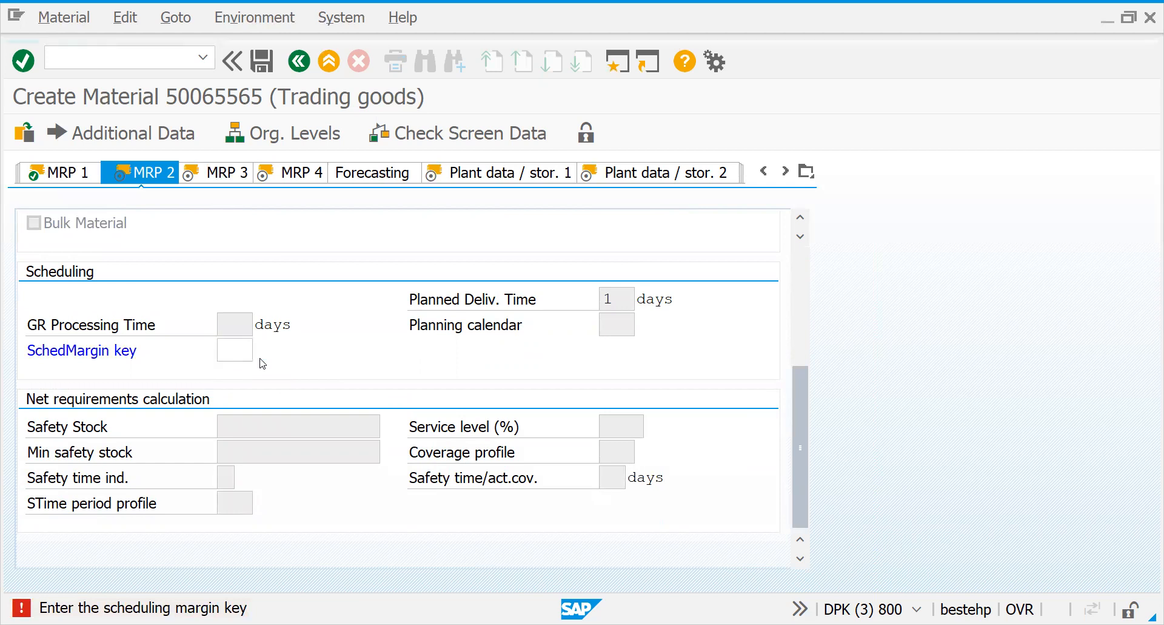
{"action": "left_click", "coordinate": [236, 228]}
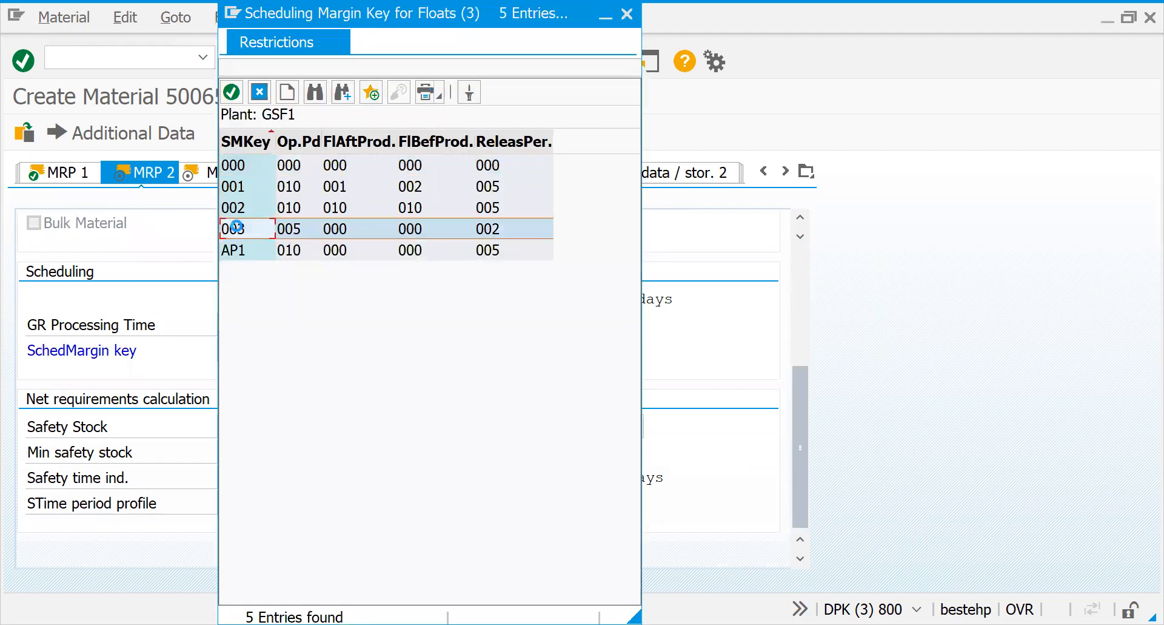
{"action": "key", "text": "Return"}
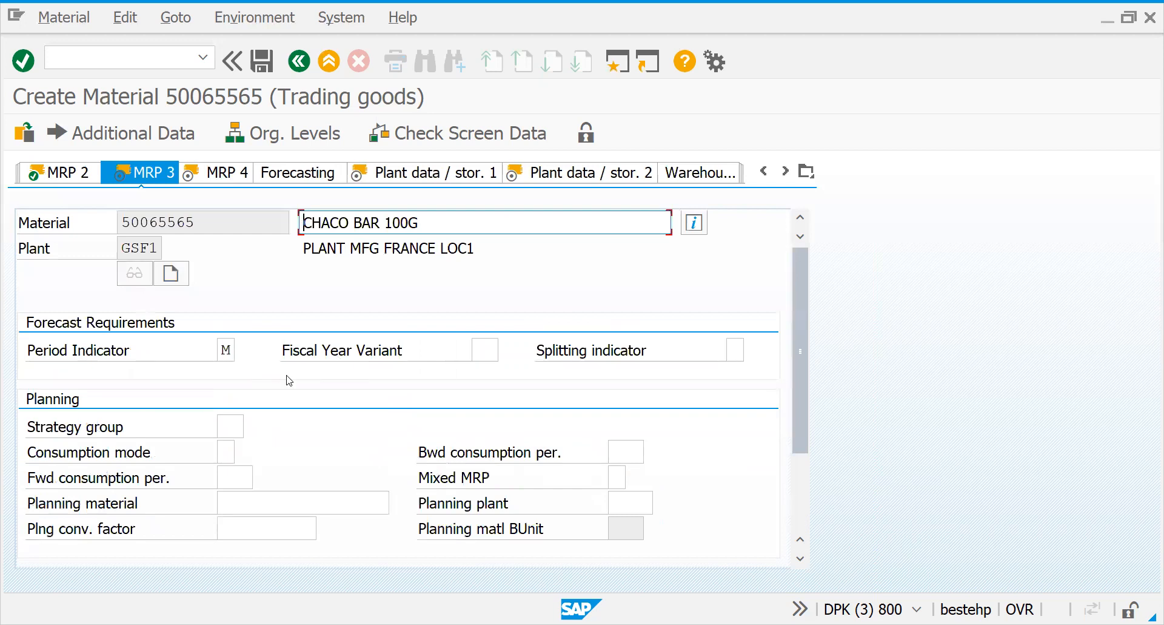
Look through the planning strategy groups, including 10 Make-to-stock production and 20 Make-to-order production, and close the selection.
{"action": "left_click", "coordinate": [232, 425]}
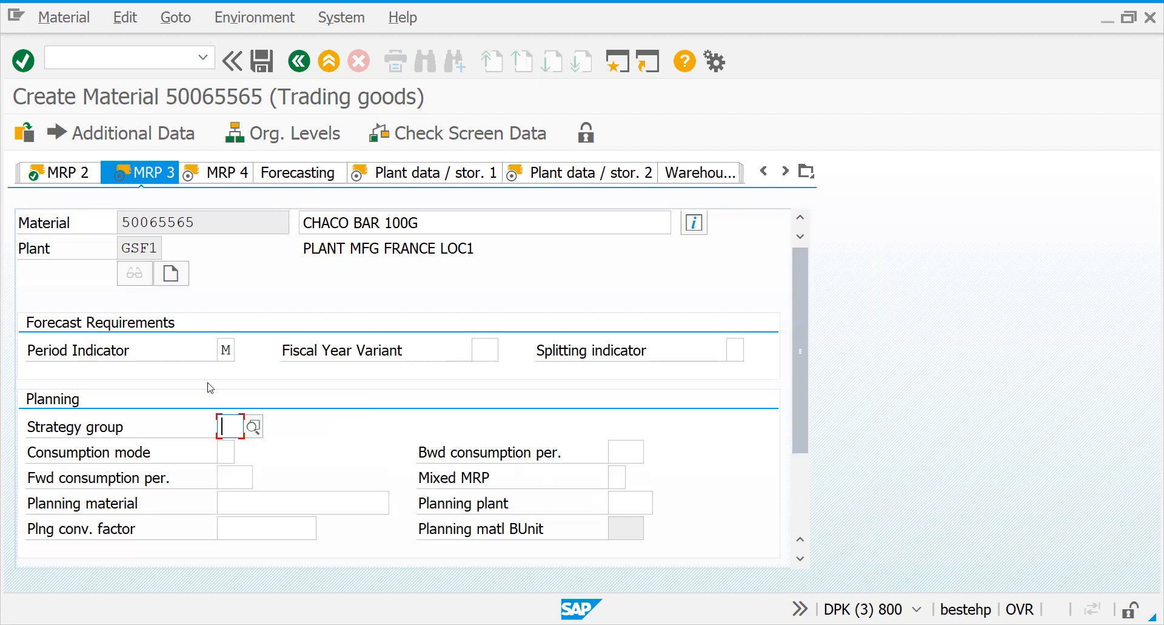
{"action": "left_click", "coordinate": [250, 427]}
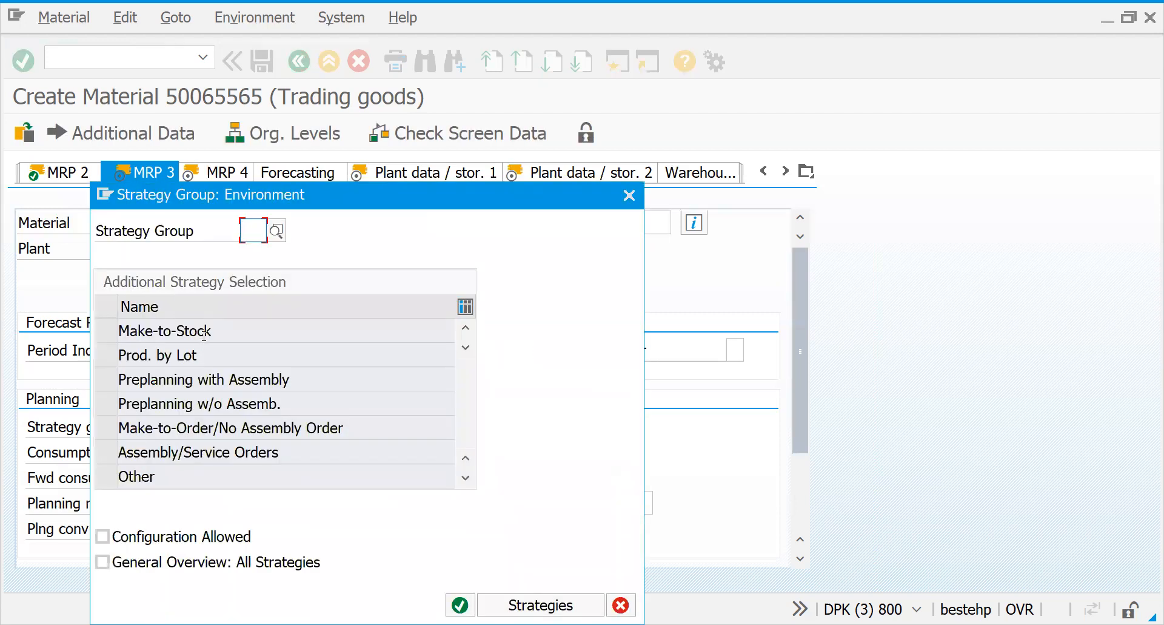
{"action": "left_click", "coordinate": [276, 231]}
{"action": "left_click", "coordinate": [392, 188]}
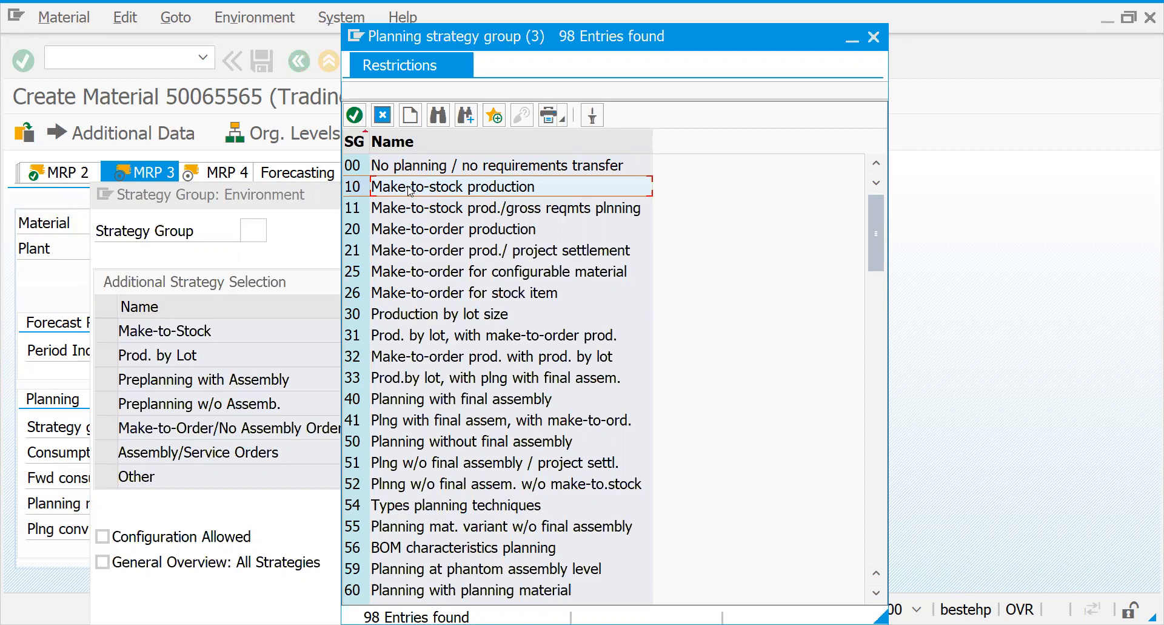
{"action": "left_click", "coordinate": [396, 236]}
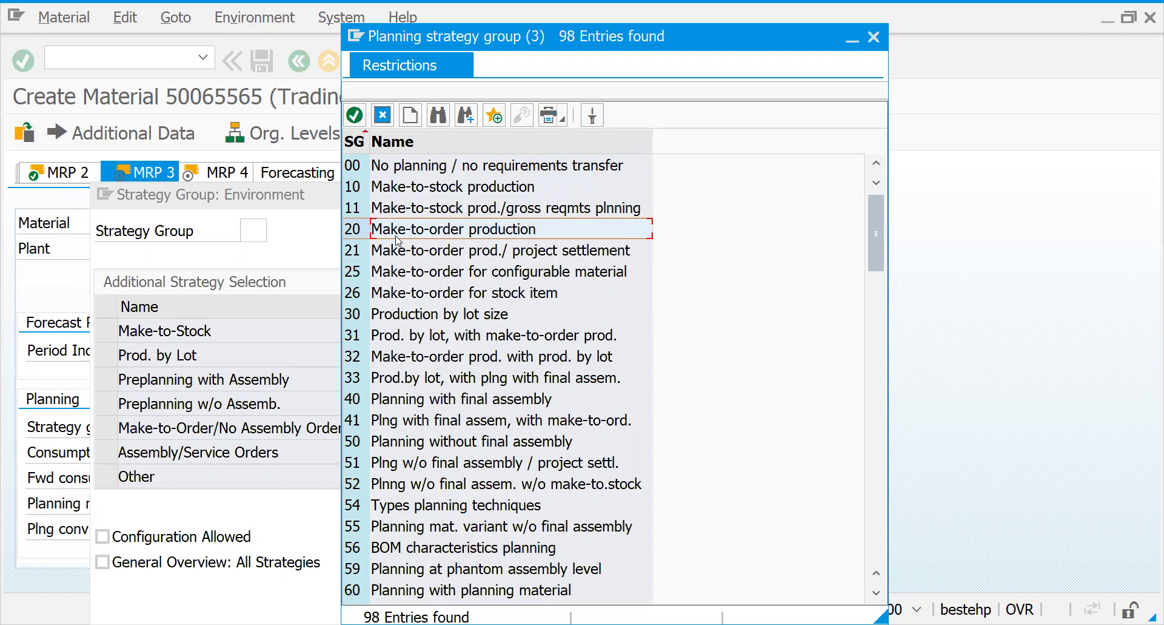
{"action": "double_click", "coordinate": [395, 238]}
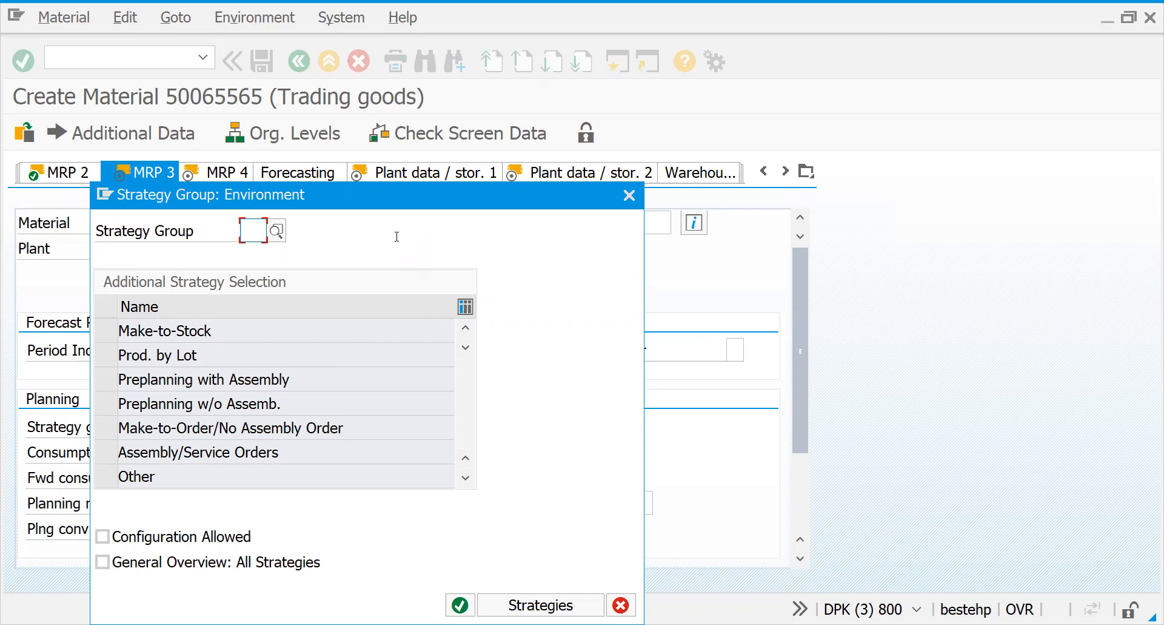
{"action": "left_click", "coordinate": [629, 195]}
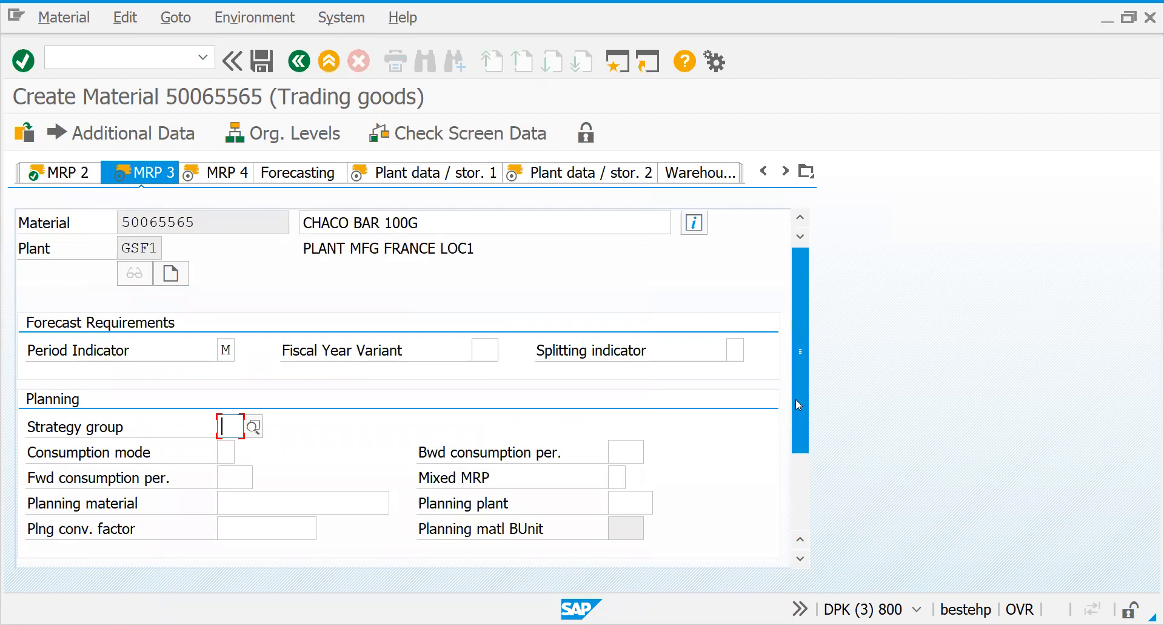
Recheck the MRP 2 view, set the total replenishment lead time in MRP 3 to 1 day and continue to MRP 4.
{"action": "left_click_drag", "start_coordinate": [795, 399], "coordinate": [796, 487]}
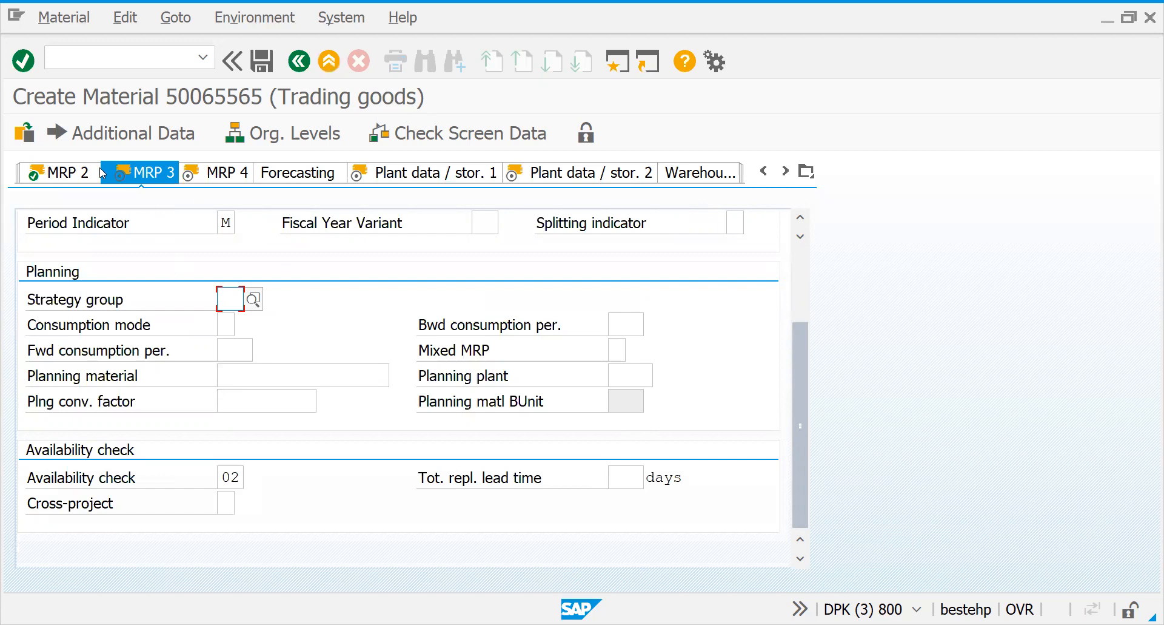
{"action": "left_click", "coordinate": [80, 176]}
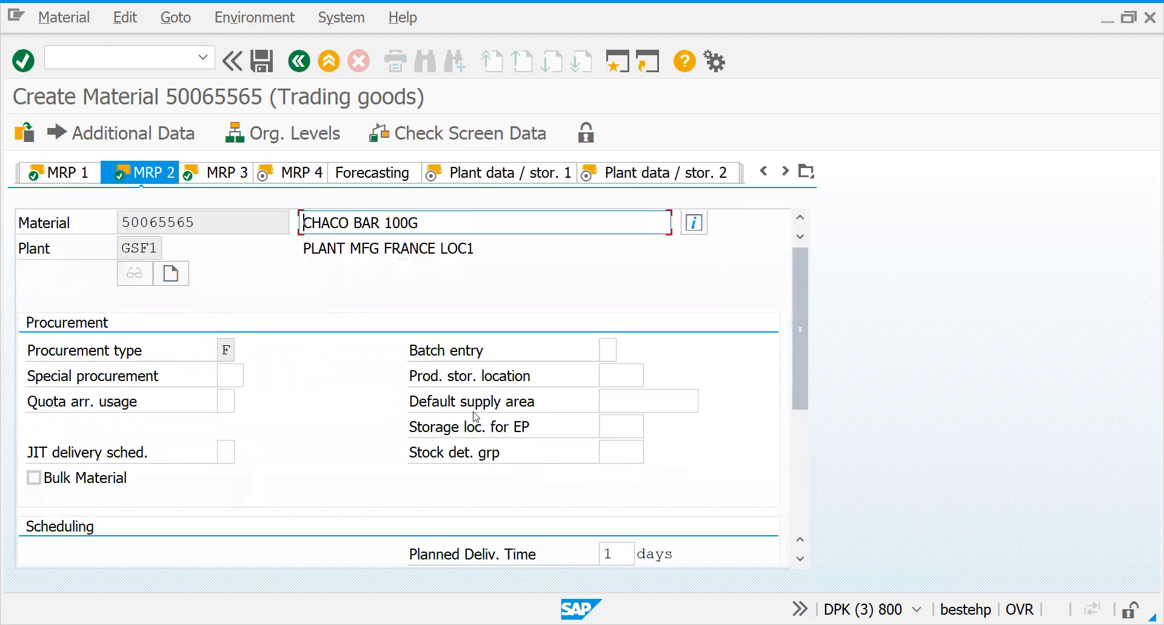
{"action": "left_click", "coordinate": [226, 179]}
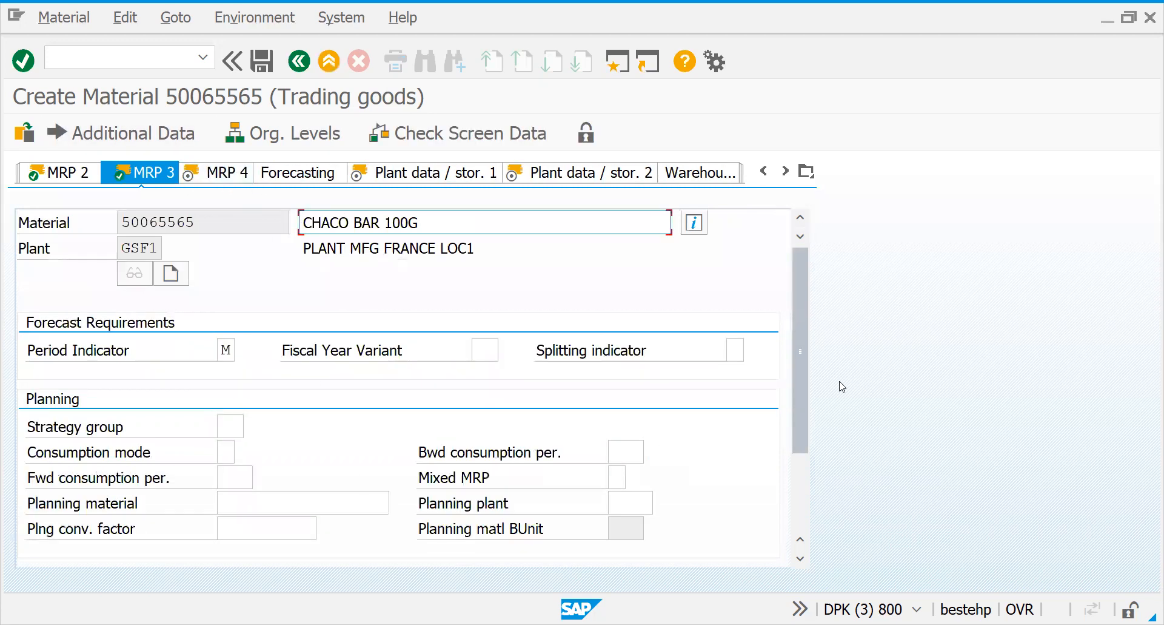
{"action": "left_click_drag", "start_coordinate": [804, 414], "coordinate": [801, 506]}
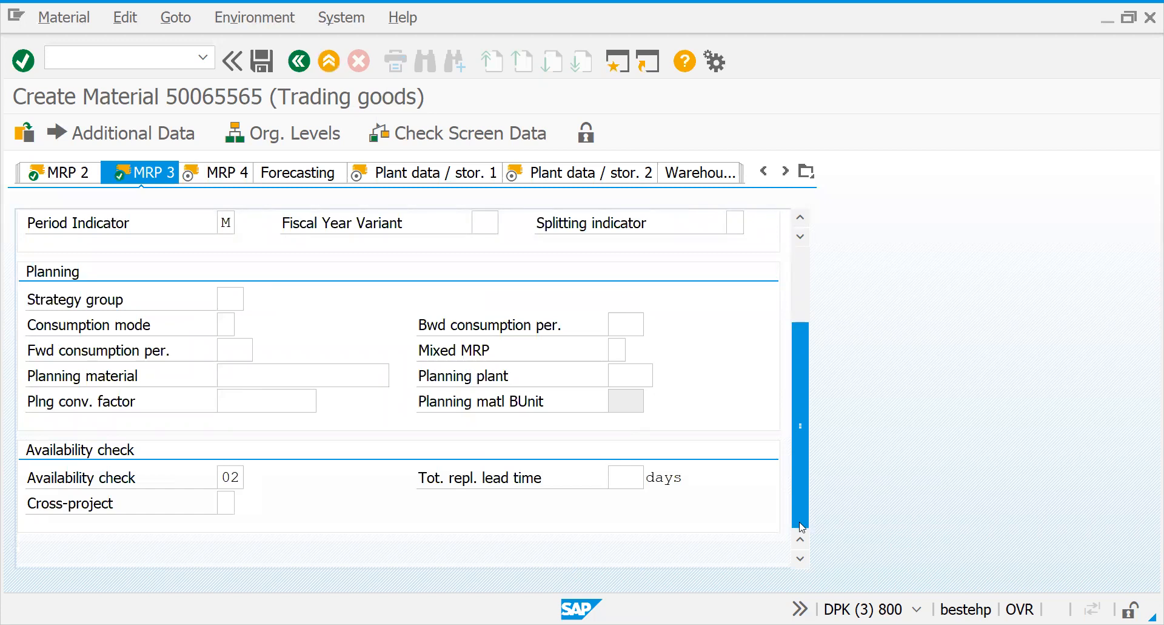
{"action": "left_click", "coordinate": [614, 475]}
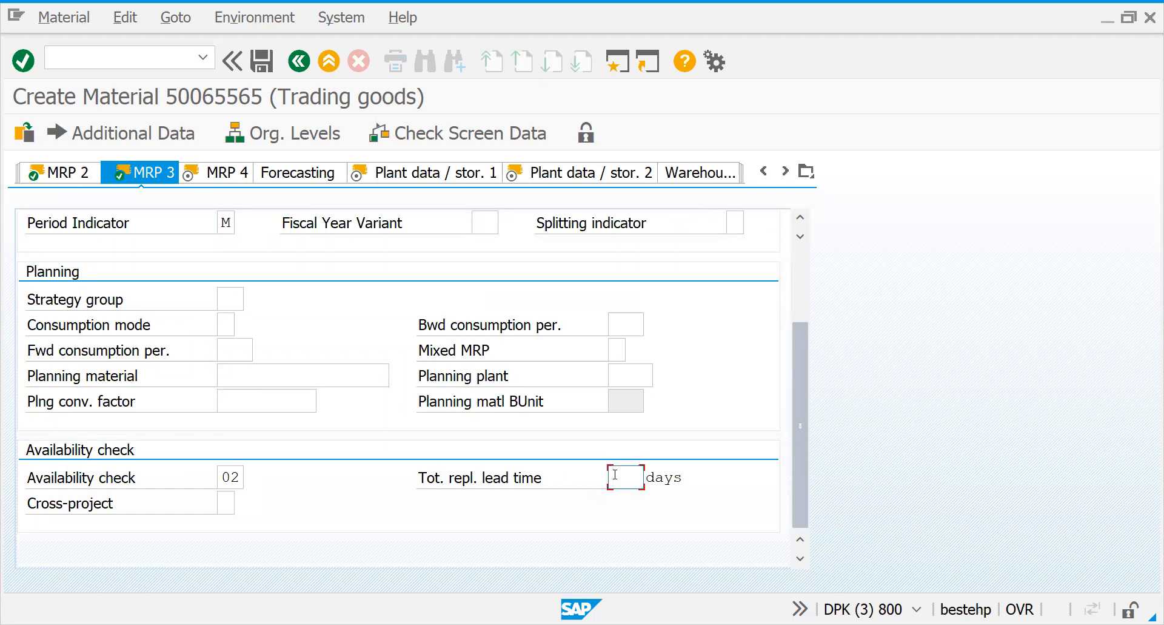
{"action": "type", "text": "1"}
{"action": "key", "text": "Return"}
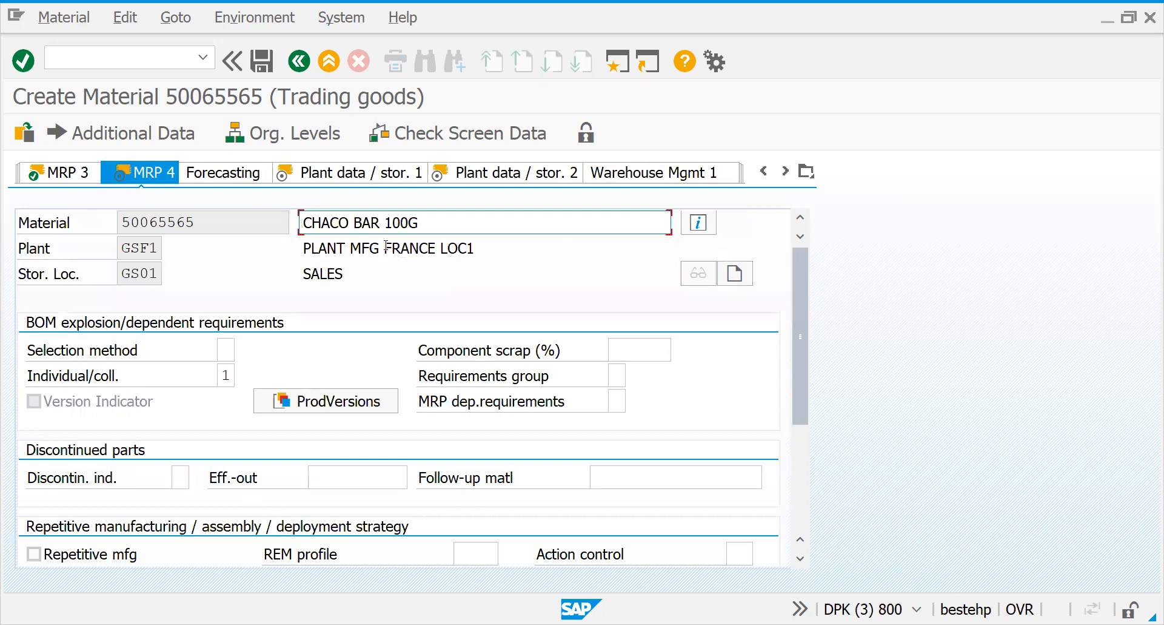
Accept the MRP 4 view and look up the available storage conditions in plant data / storage 1.
{"action": "key", "text": "Return"}
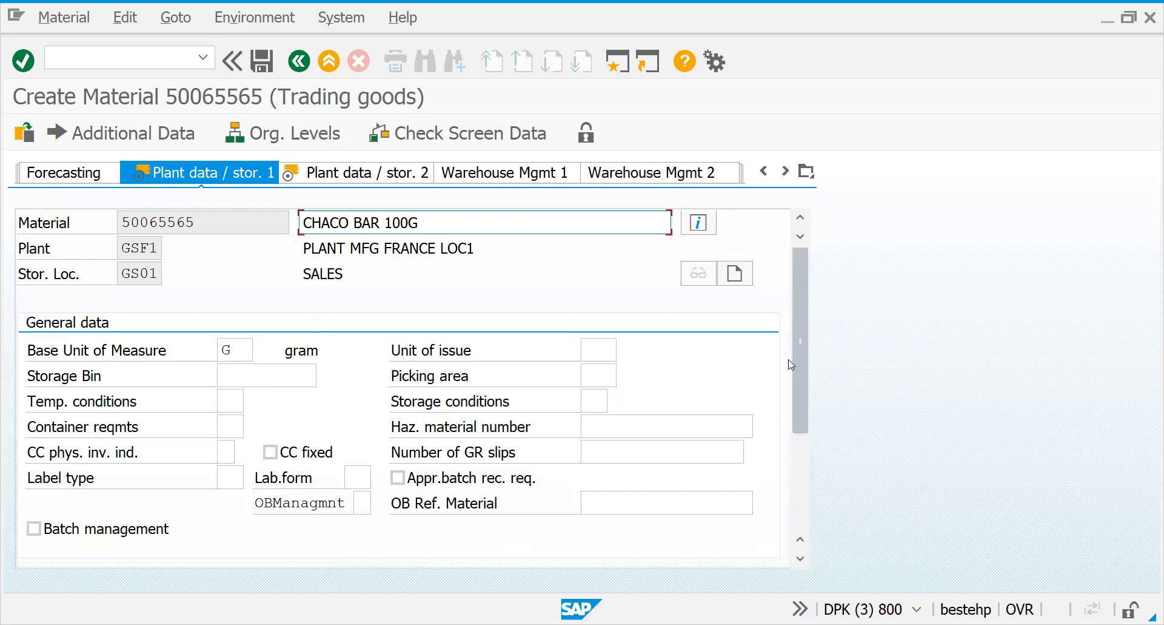
{"action": "left_click", "coordinate": [586, 401]}
{"action": "left_click", "coordinate": [616, 402]}
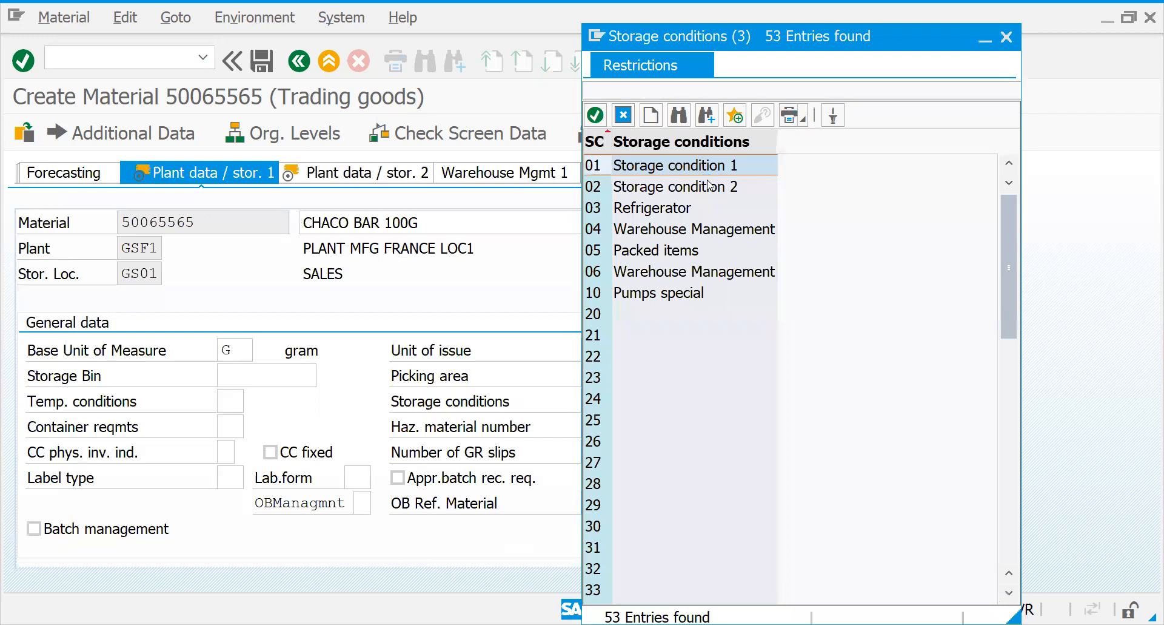
{"action": "key", "text": "Escape"}
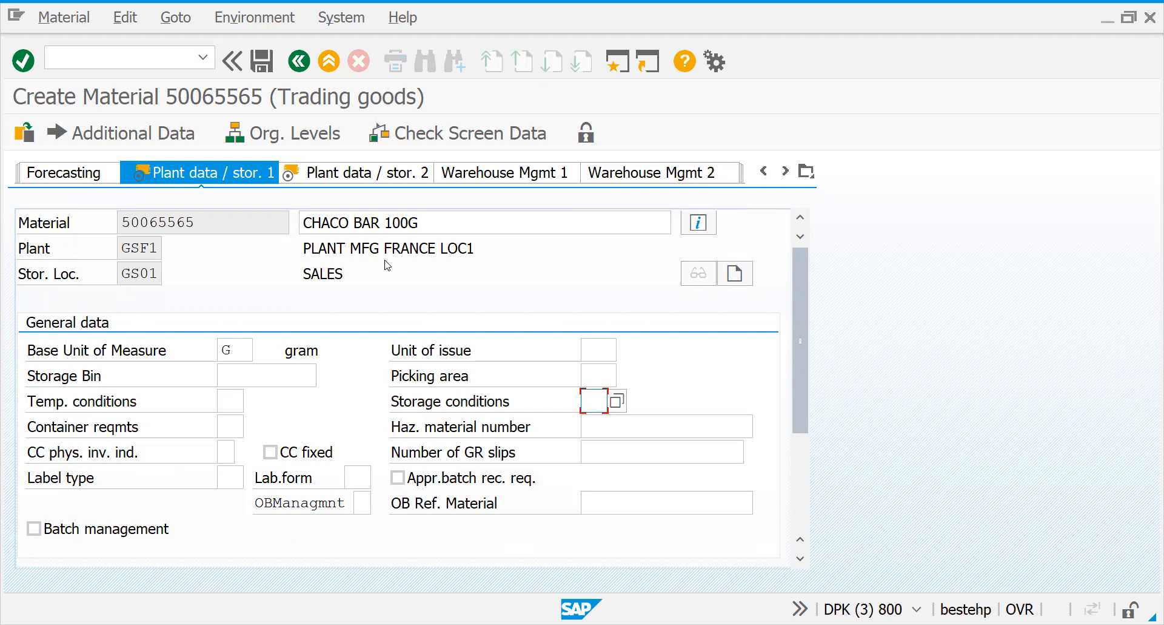
Accept the plant data and storage views and set the price control to S (Standard price) in Accounting 1.
{"action": "key", "text": "Return"}
{"action": "key", "text": "Return"}
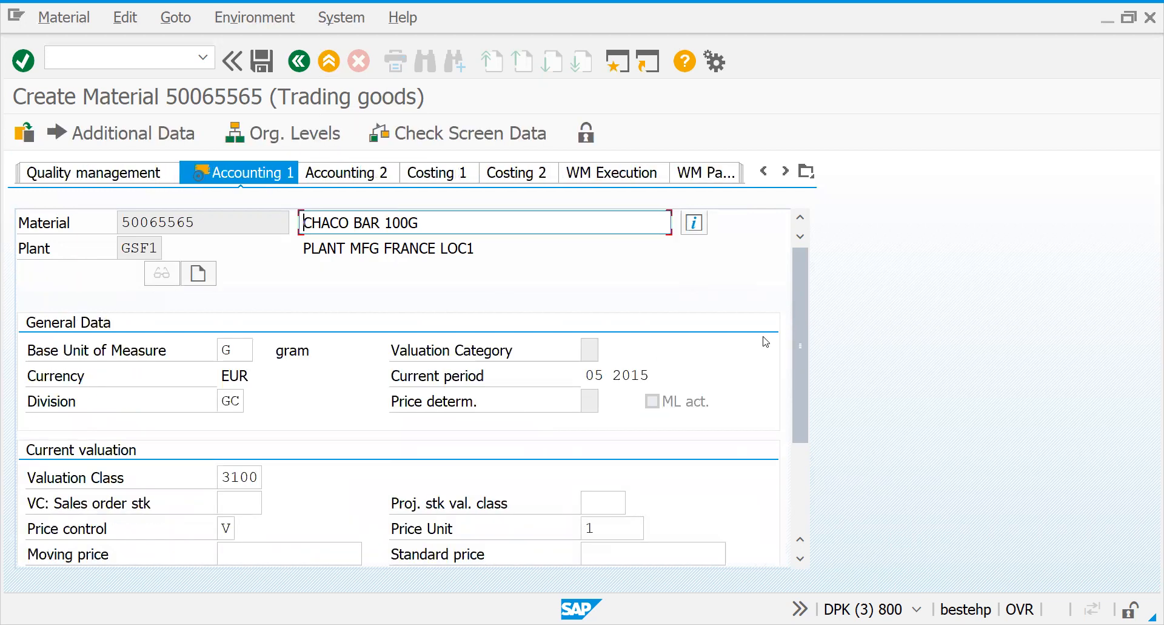
{"action": "left_click_drag", "start_coordinate": [803, 351], "coordinate": [804, 428]}
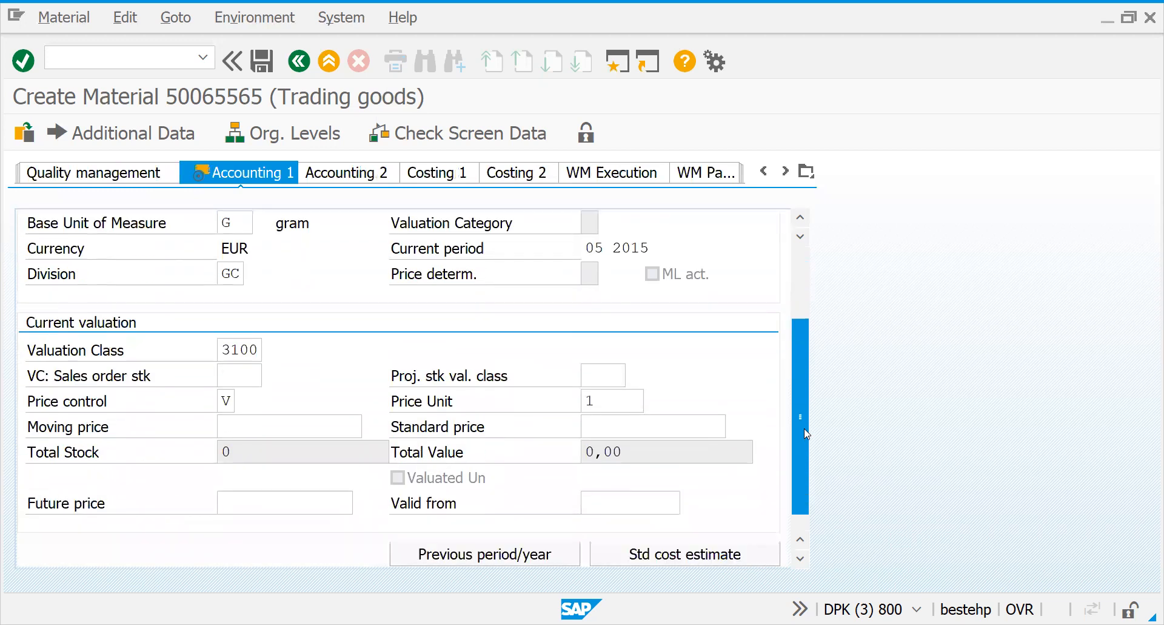
{"action": "left_click", "coordinate": [225, 398]}
{"action": "left_click", "coordinate": [245, 403]}
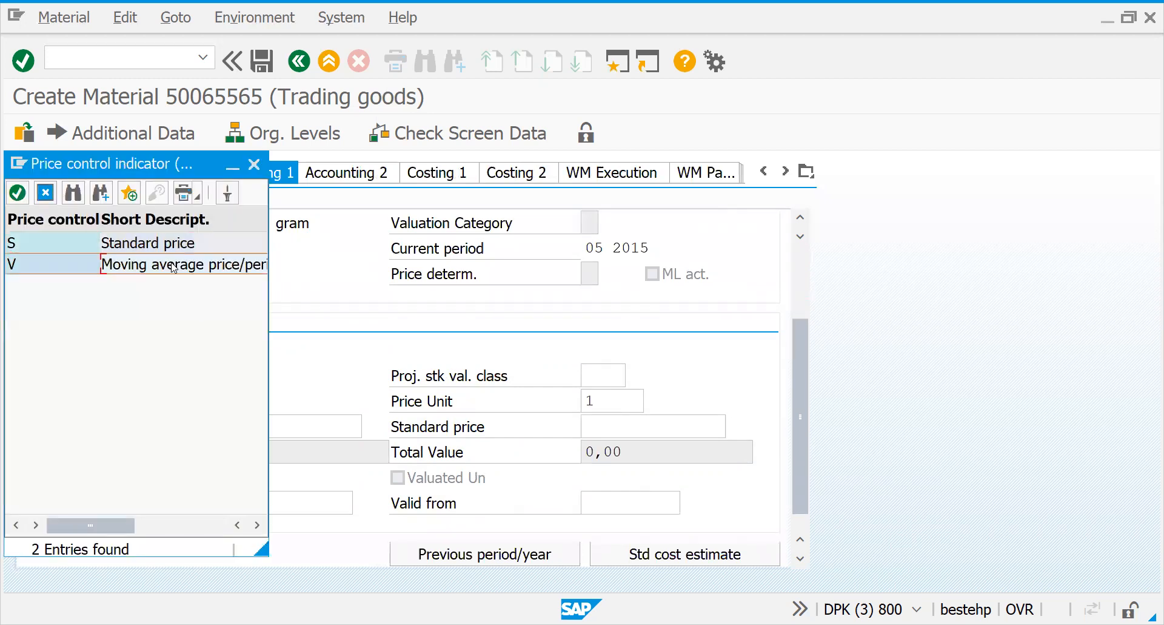
{"action": "left_click", "coordinate": [156, 244]}
{"action": "double_click", "coordinate": [156, 245]}
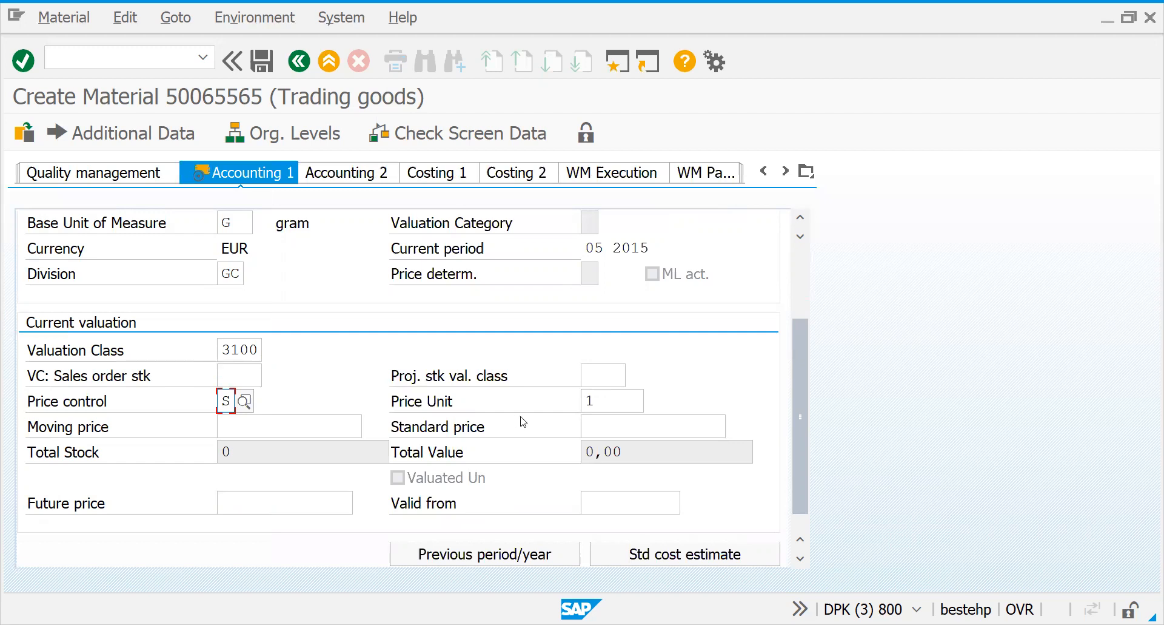
Set the standard price of the material to 100 in the current valuation.
{"action": "left_click", "coordinate": [591, 418]}
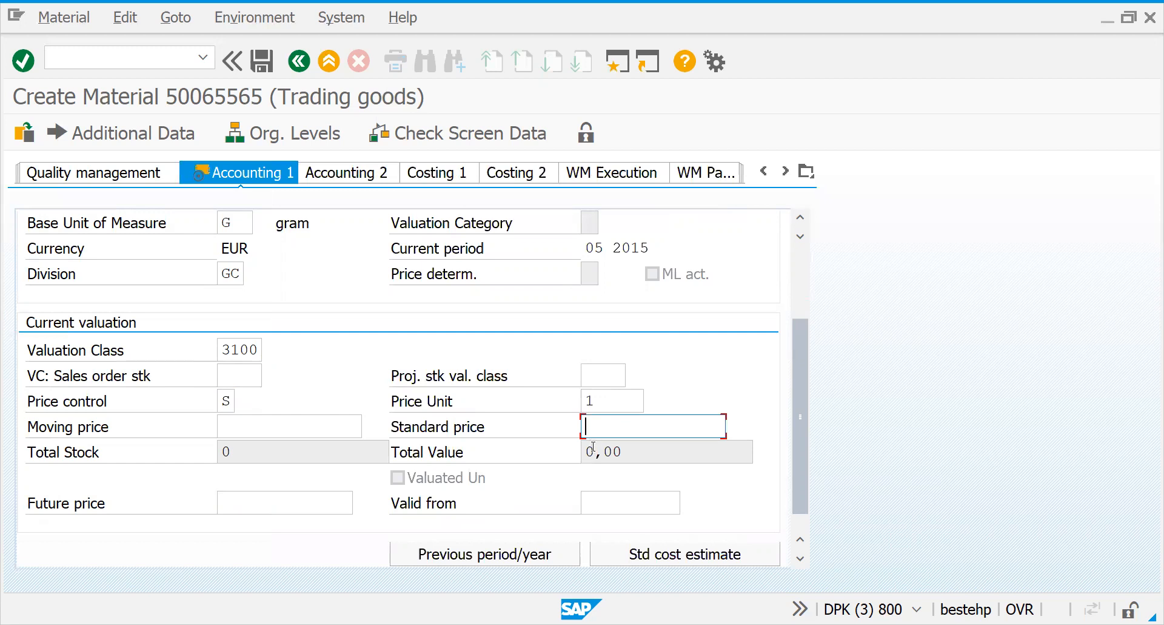
{"action": "type", "text": "3000"}
{"action": "key", "text": "BackSpace"}
{"action": "key", "text": "BackSpace"}
{"action": "key", "text": "BackSpace"}
{"action": "type", "text": "0"}
{"action": "key", "text": "BackSpace"}
{"action": "key", "text": "BackSpace"}
{"action": "type", "text": "100"}
Select valuation class 3100 (Trading goods) and save the new material at the last data screen.
{"action": "left_click", "coordinate": [234, 351]}
{"action": "left_click", "coordinate": [265, 352]}
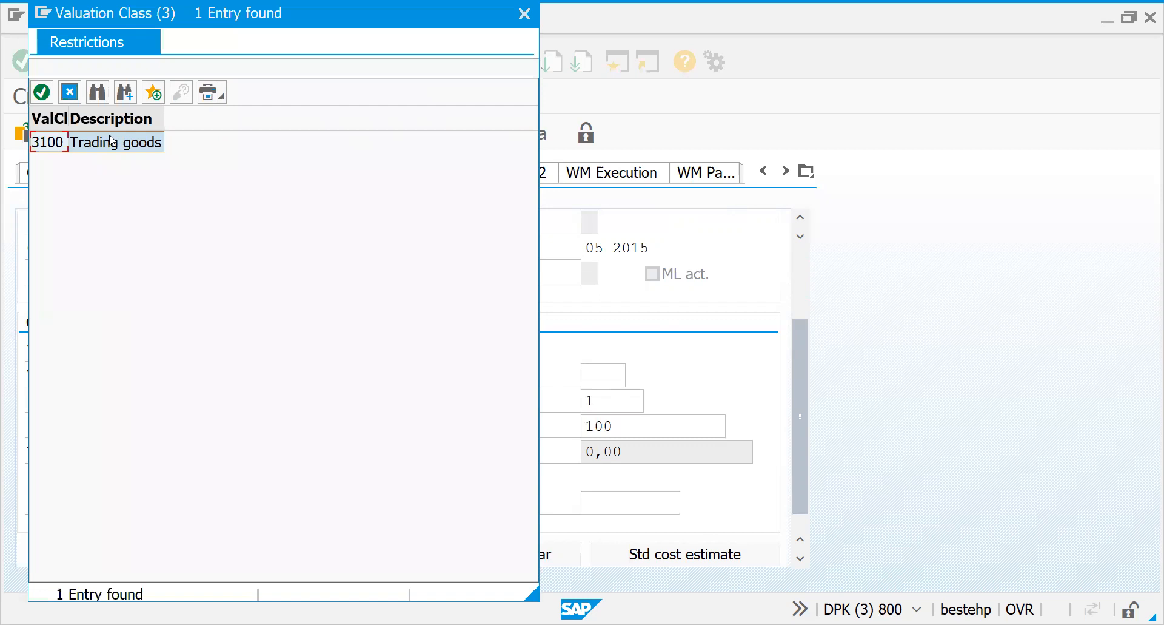
{"action": "double_click", "coordinate": [111, 140]}
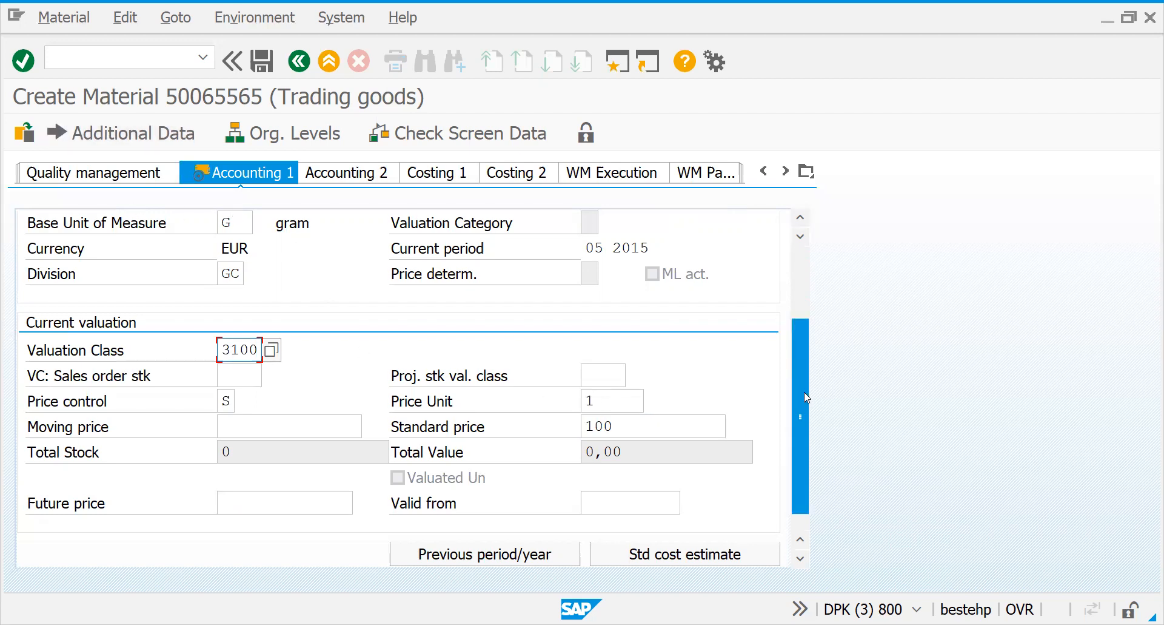
{"action": "key", "text": "Return"}
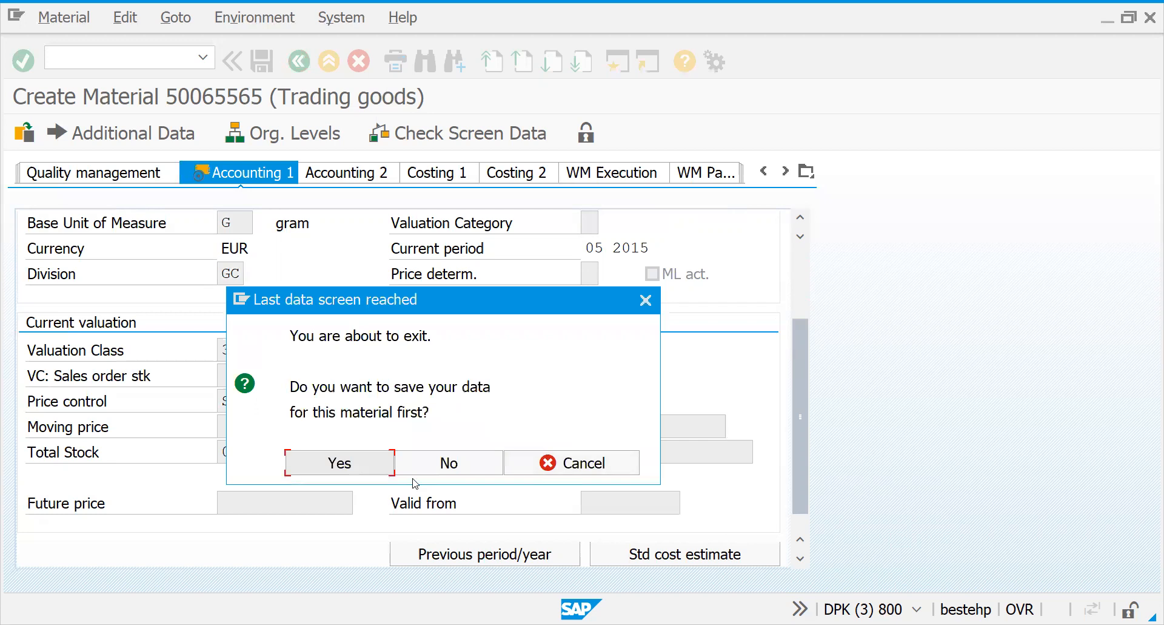
{"action": "left_click", "coordinate": [360, 468]}
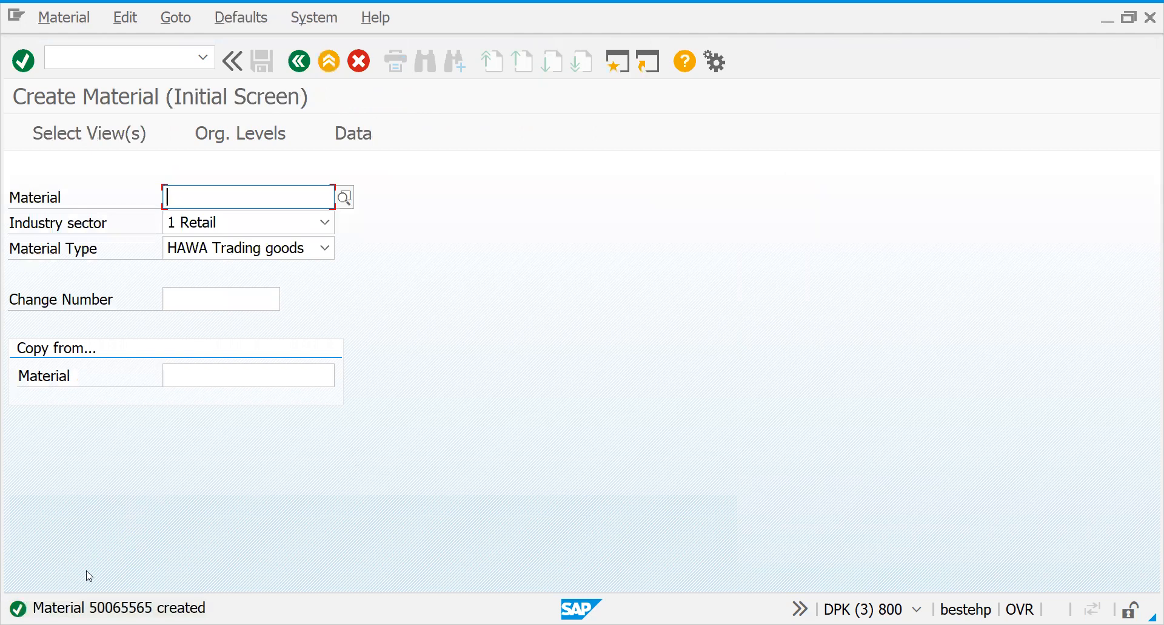
Start transaction MM02 for changing materials and copy the proposed material number 50065565.
{"action": "left_click", "coordinate": [115, 61]}
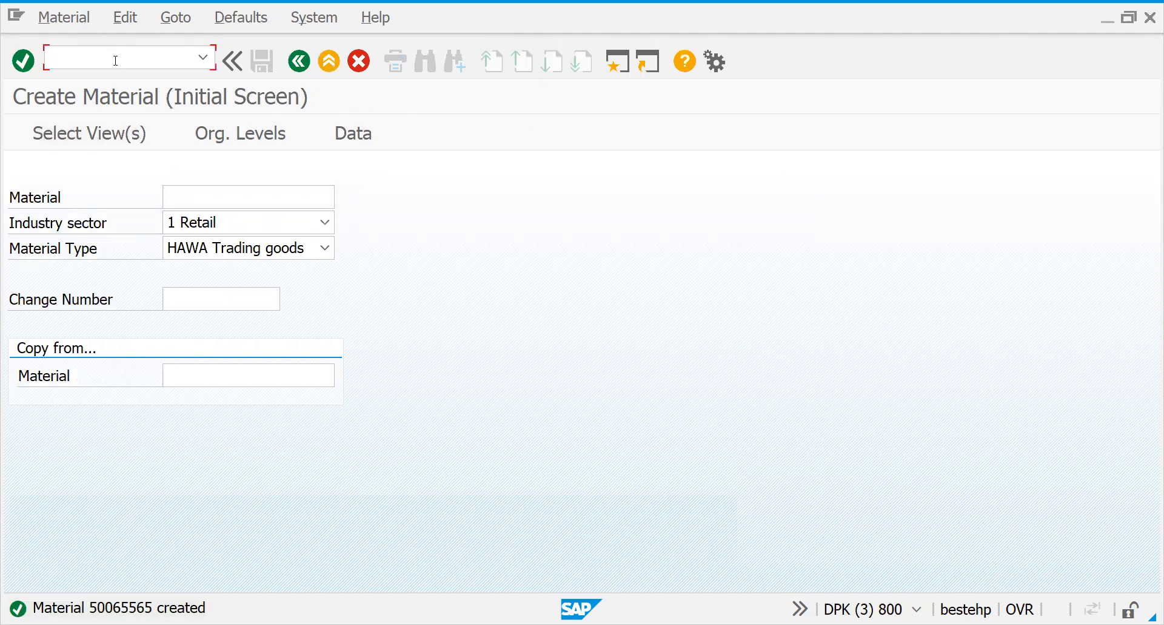
{"action": "type", "text": "/NMM02"}
{"action": "key", "text": "Return"}
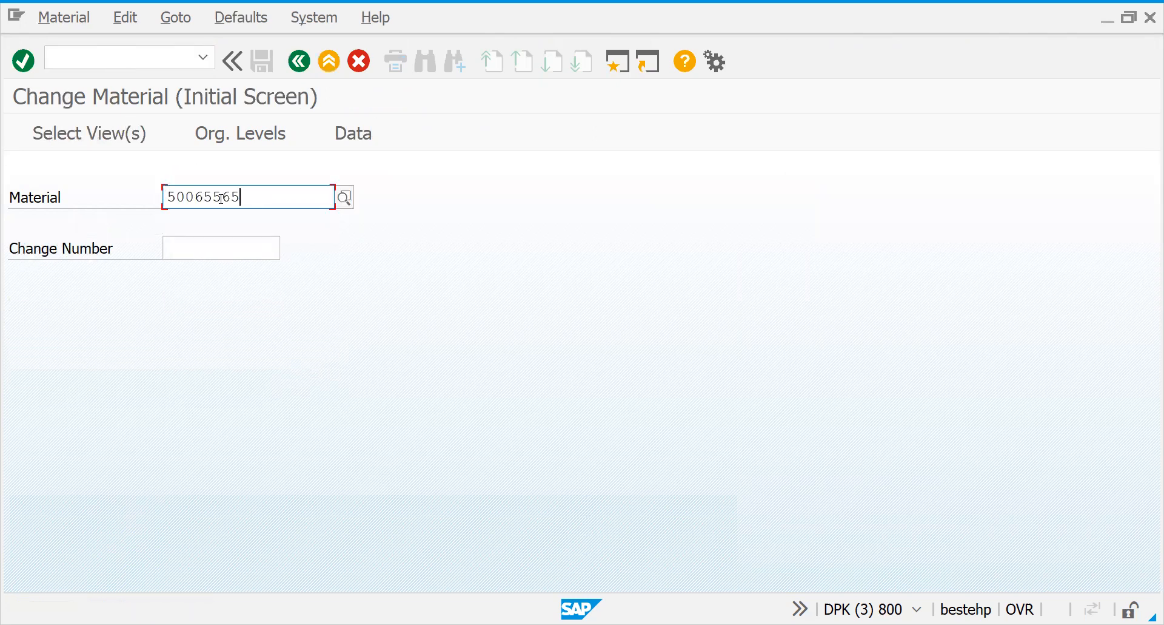
{"action": "left_click_drag", "start_coordinate": [240, 197], "coordinate": [166, 197]}
{"action": "key", "text": "ctrl+c"}
{"action": "left_click", "coordinate": [166, 197]}
{"action": "key", "text": "Return"}
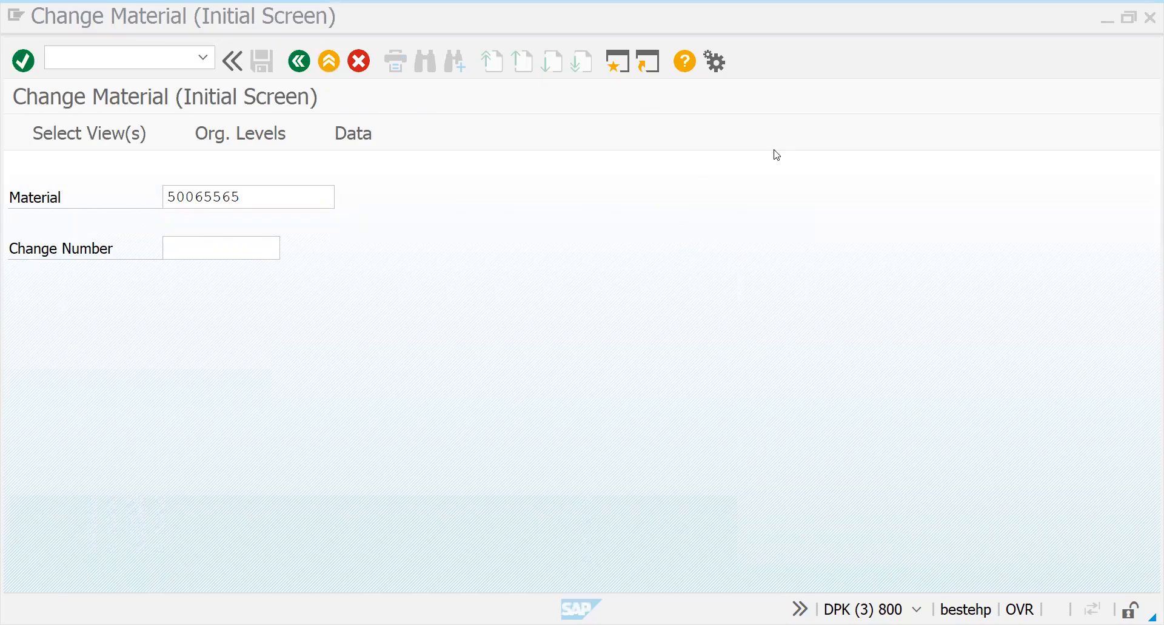
Switch to the COURSE workbook in Excel and paste the copied material number into cell D16 of the MATERIAL MASTER sheet.
{"action": "key", "text": "alt+Tab"}
{"action": "left_click", "coordinate": [424, 347]}
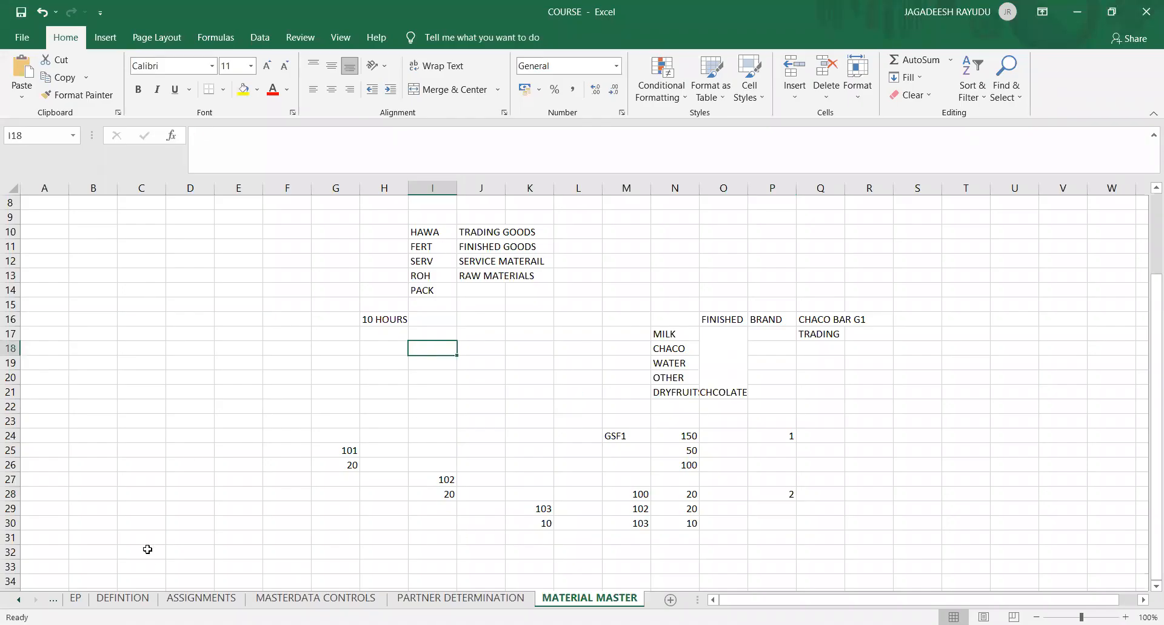
{"action": "left_click", "coordinate": [178, 324]}
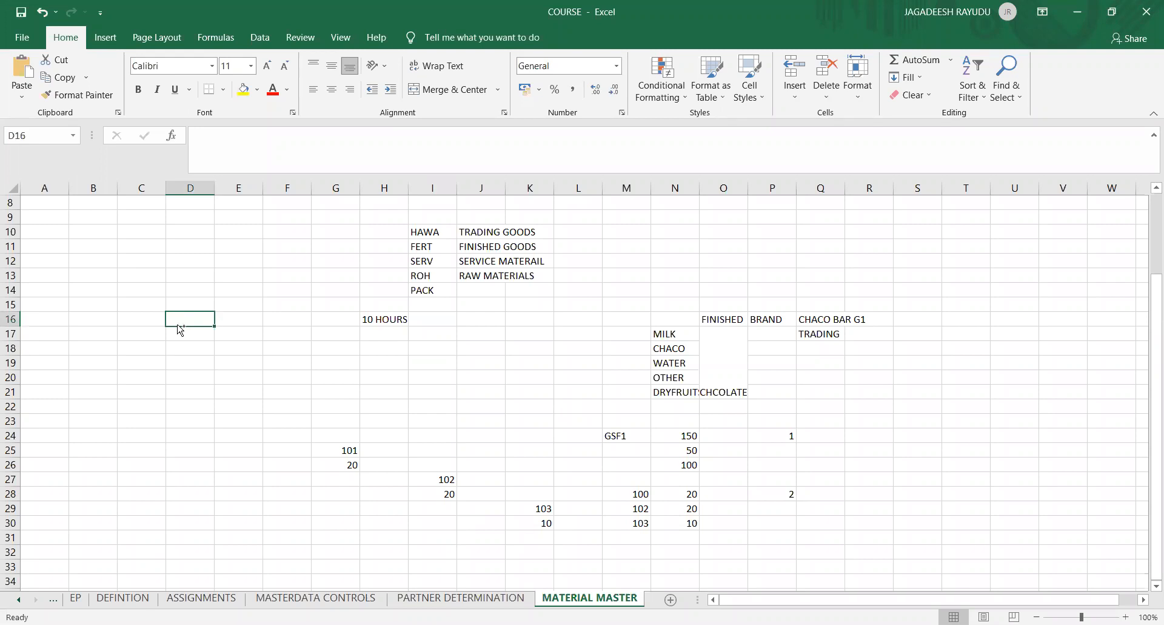
{"action": "key", "text": "ctrl+v"}
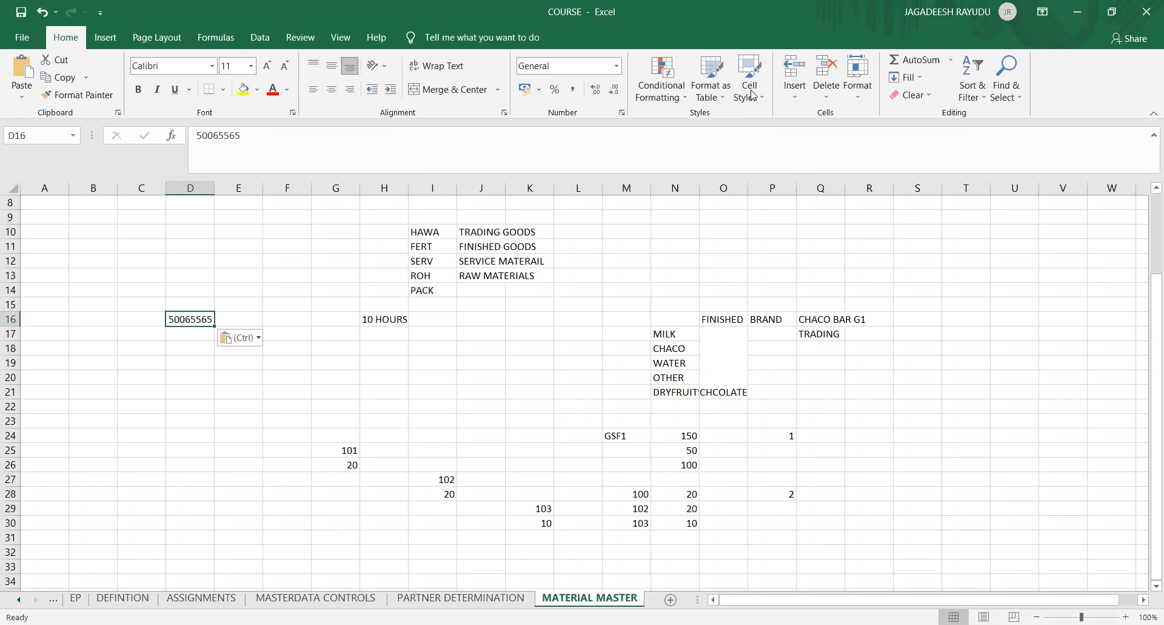
Switch back to SAP, start transaction VA01 and open a new sales order with order type OR.
{"action": "key", "text": "alt+Tab"}
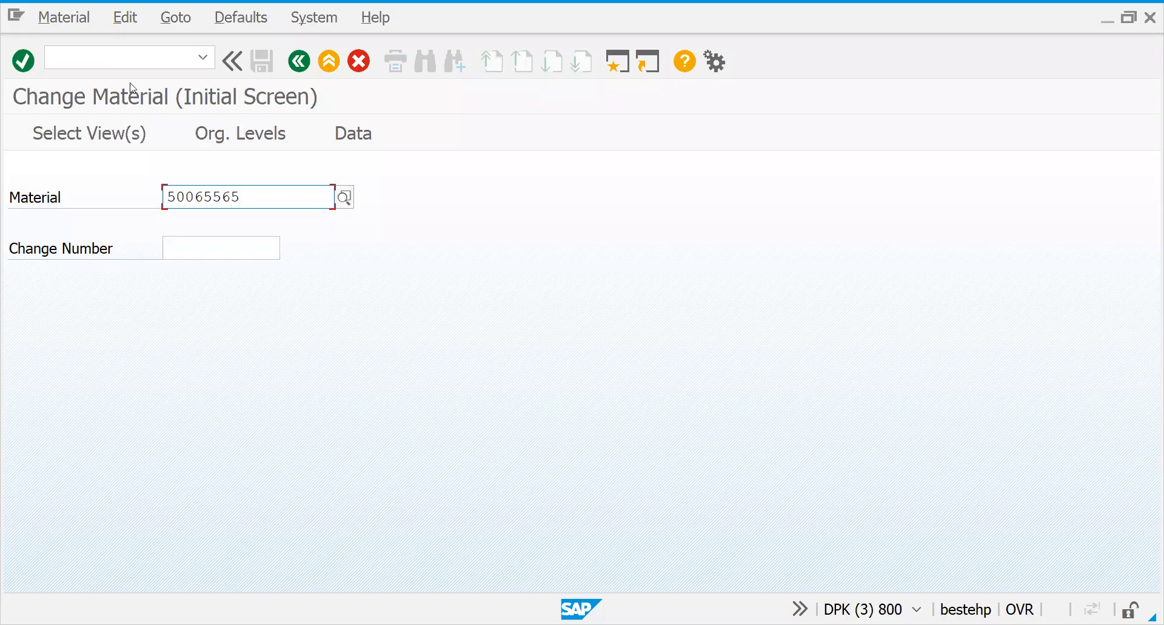
{"action": "left_click", "coordinate": [94, 63]}
{"action": "type", "text": "/"}
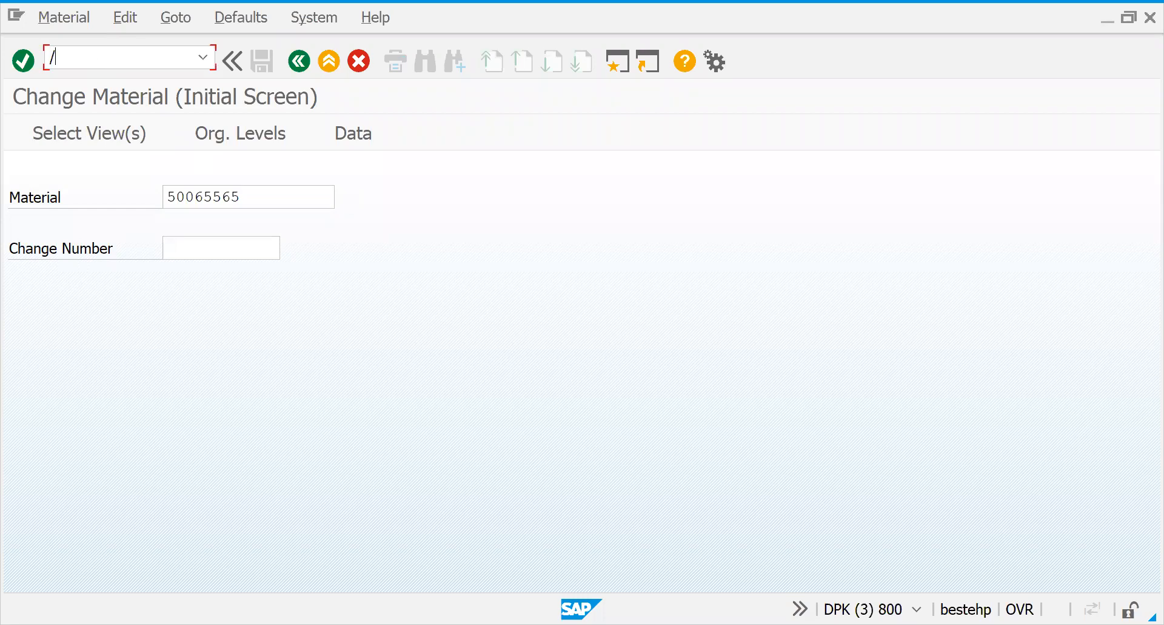
{"action": "type", "text": "NVA01"}
{"action": "key", "text": "Return"}
{"action": "type", "text": "or"}
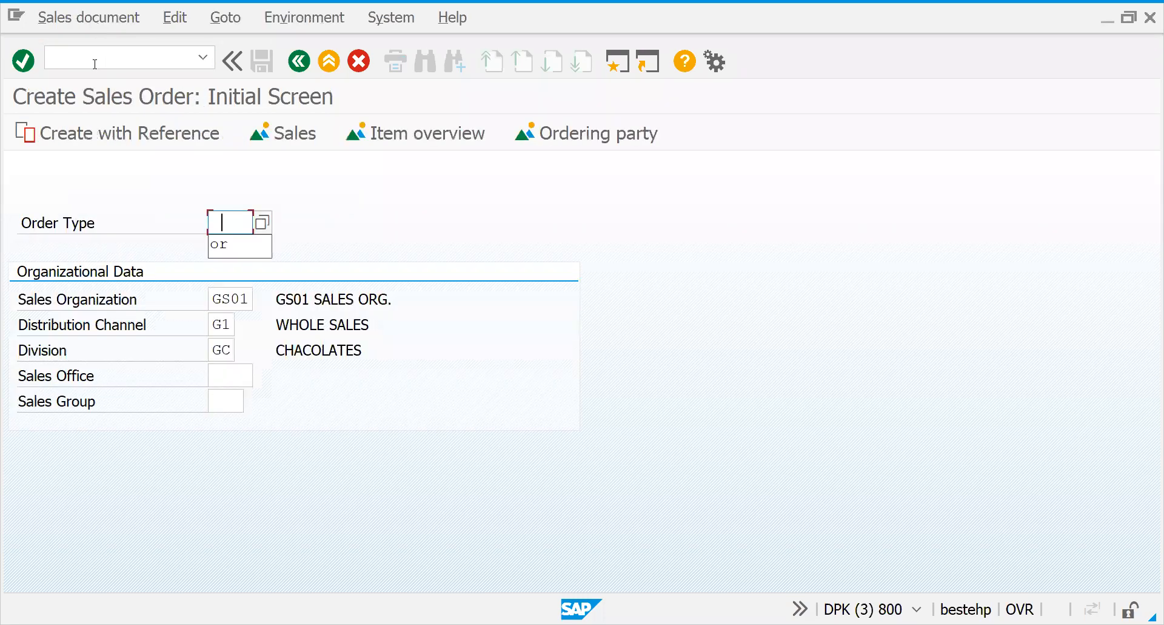
{"action": "key", "text": "Return"}
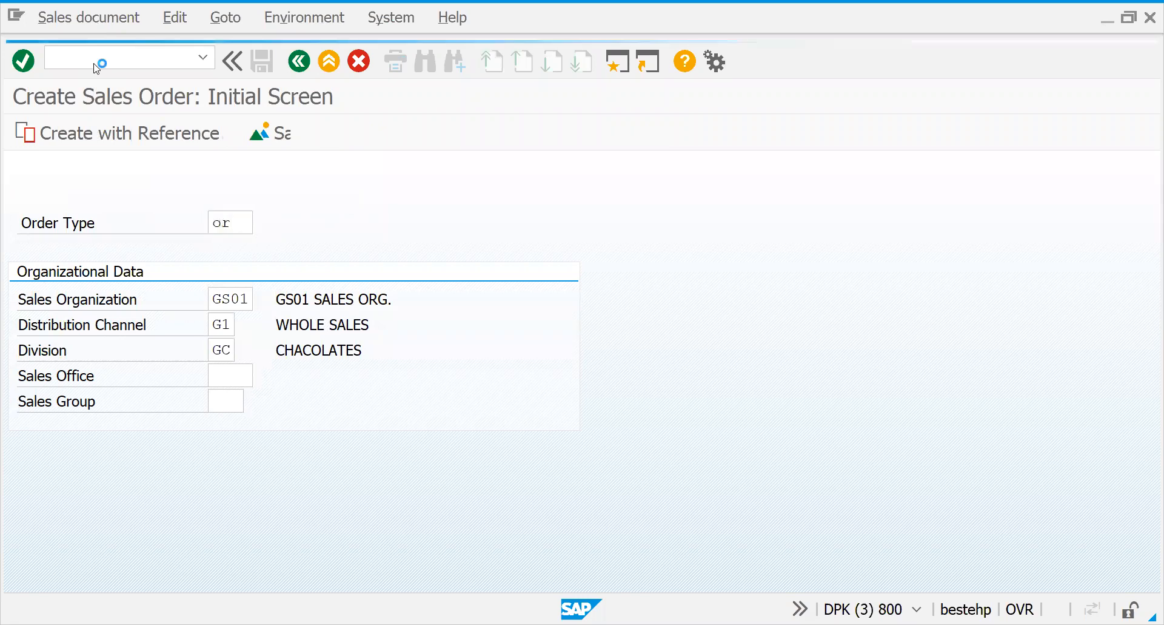
Enter KING CO LTD's customer number as sold-to party and accept the same company as ship-to party.
{"action": "key", "text": "space"}
{"action": "key", "text": "Down"}
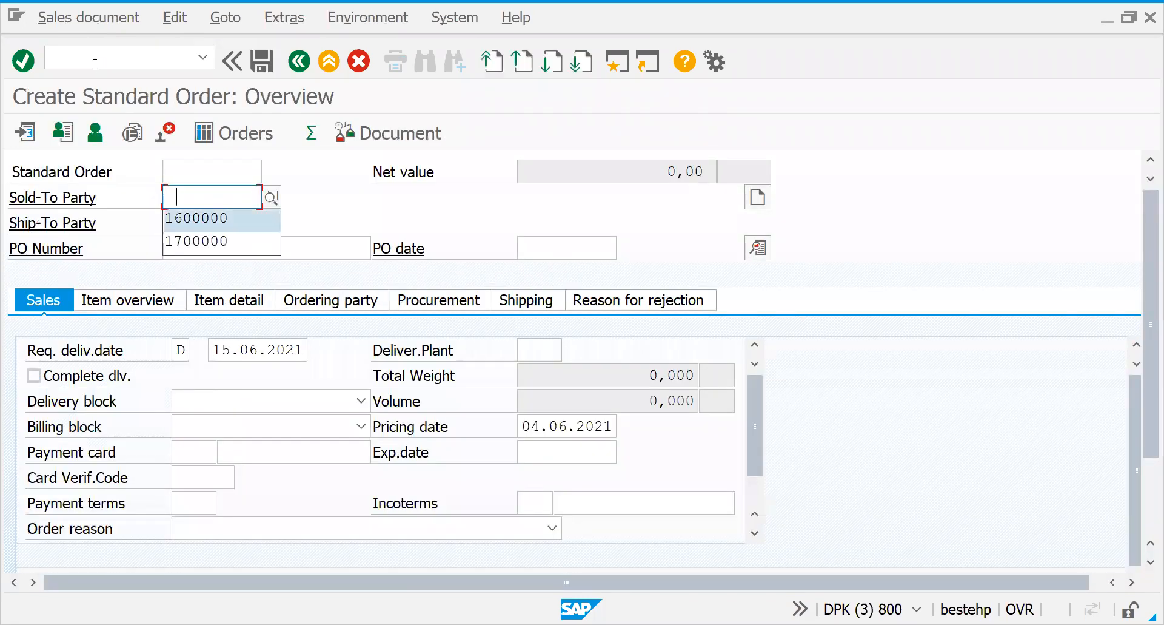
{"action": "key", "text": "Return"}
{"action": "key", "text": "Return"}
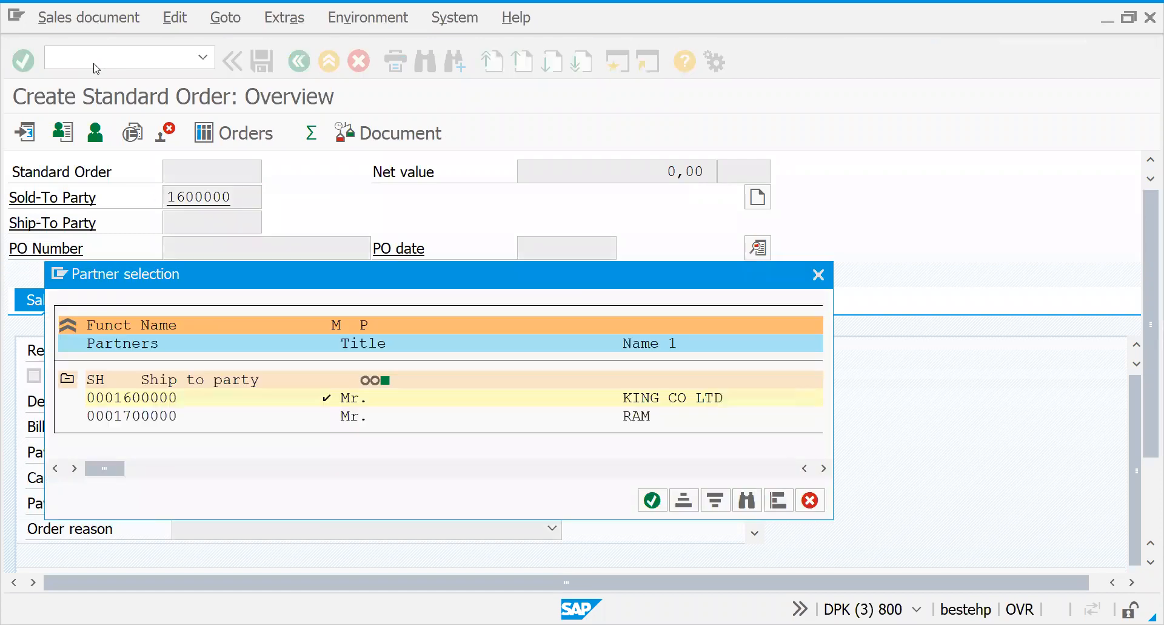
{"action": "key", "text": "Return"}
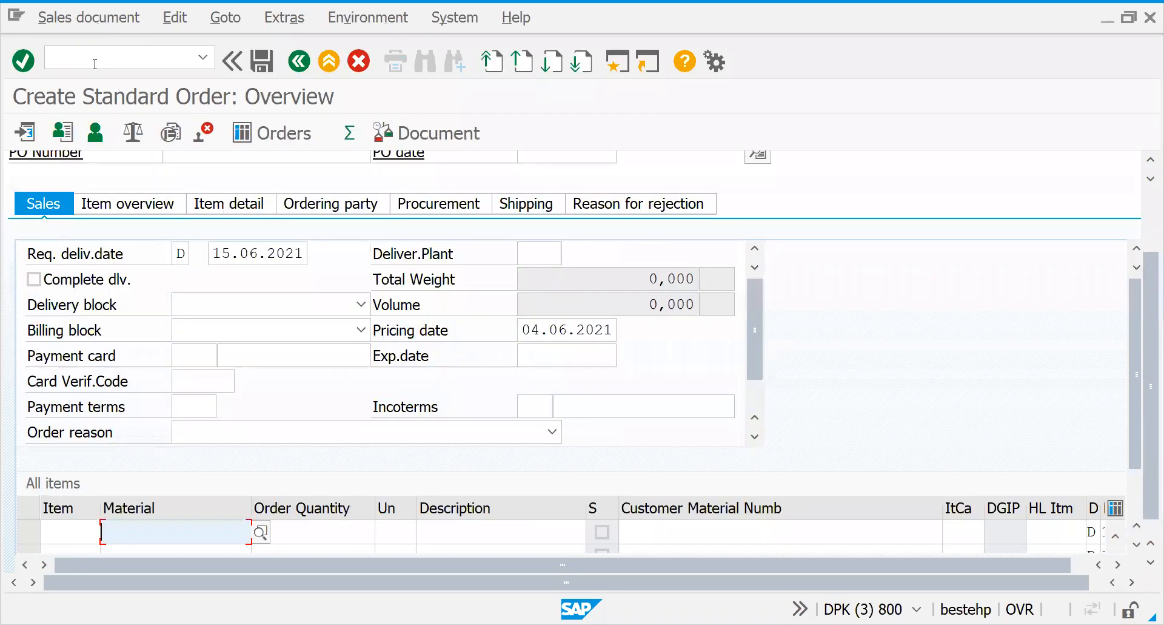
Add an order item for material 50065565 with an order quantity of 1.
{"action": "type", "text": "50065565"}
{"action": "key", "text": "Tab"}
{"action": "type", "text": "1"}
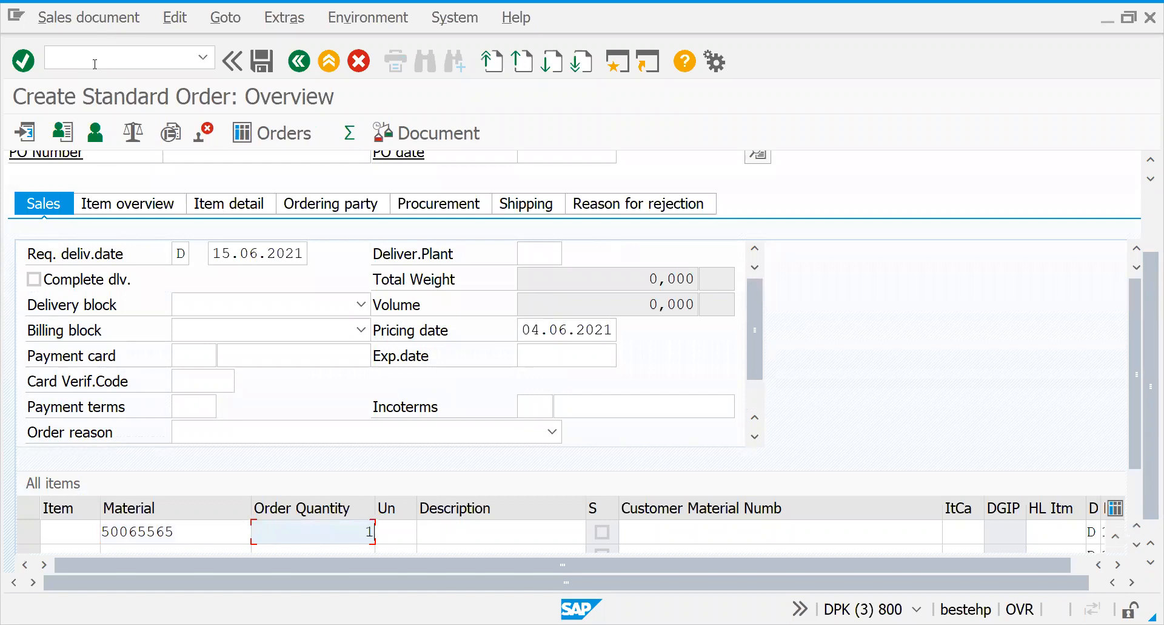
{"action": "key", "text": "Return"}
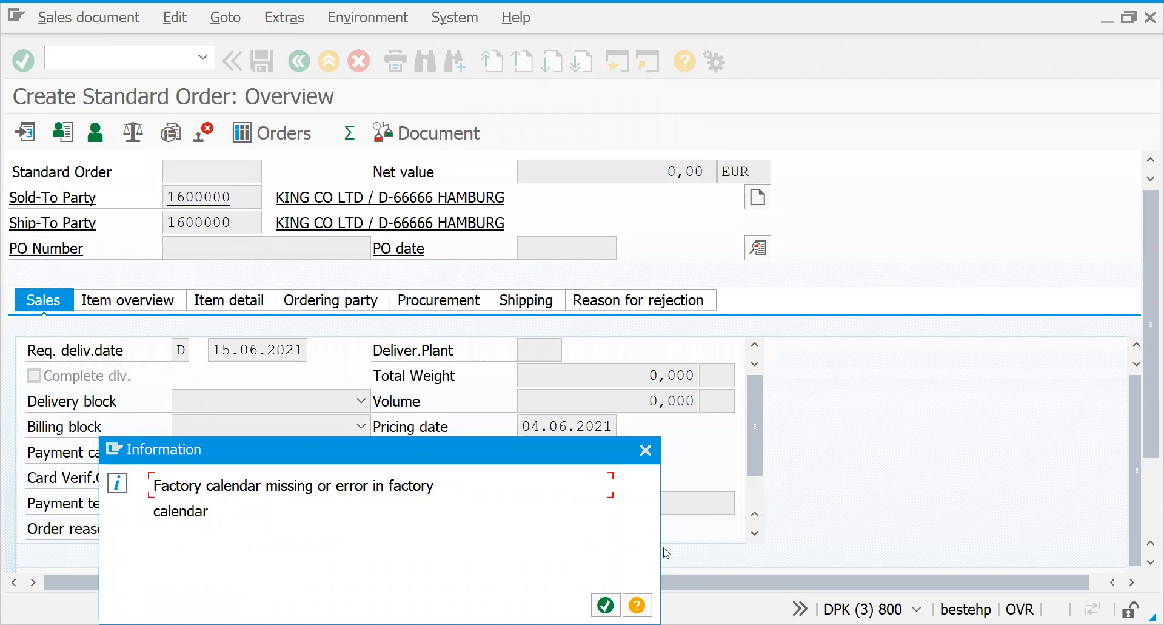
Read the detailed help on the factory calendar message, close it and continue with the order.
{"action": "left_click", "coordinate": [635, 605]}
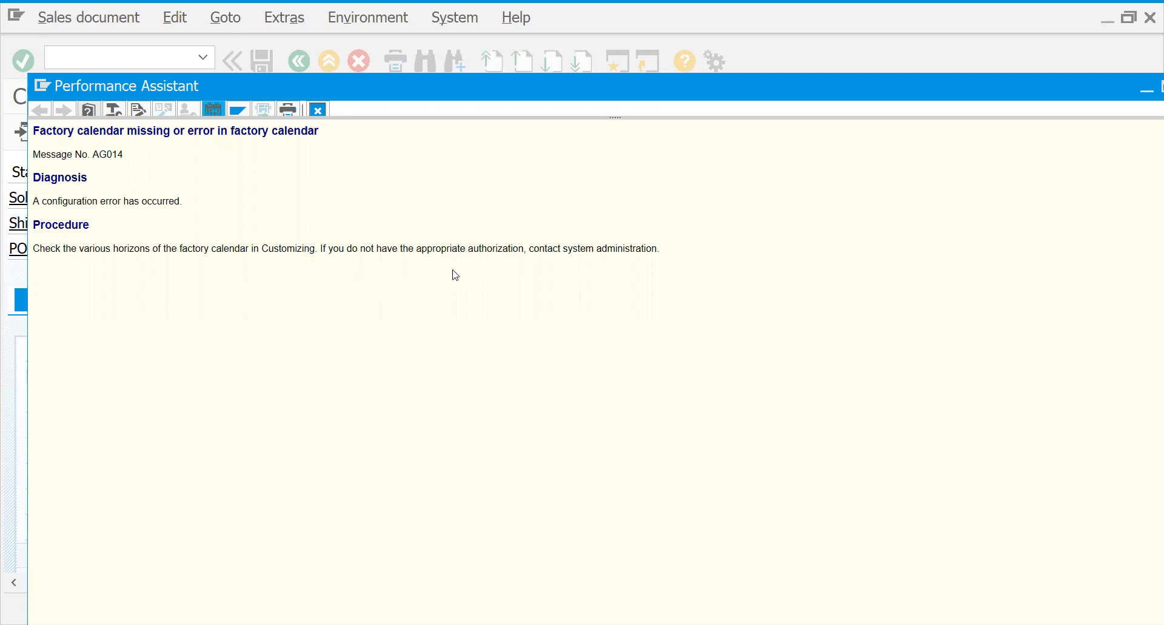
{"action": "left_click", "coordinate": [319, 111]}
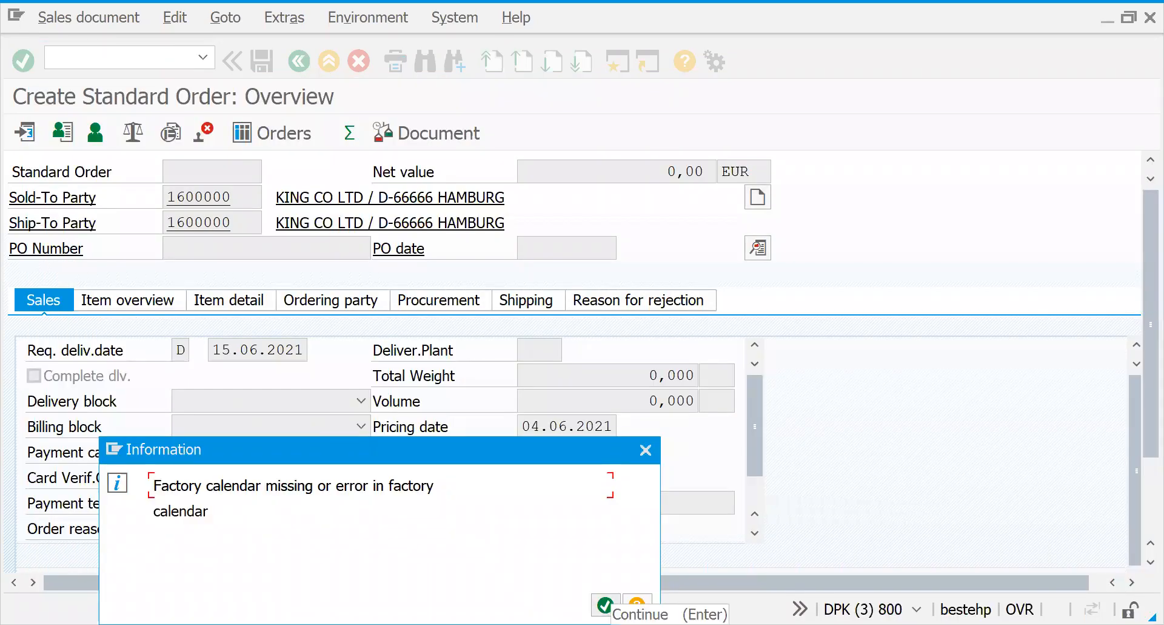
{"action": "left_click", "coordinate": [606, 605]}
{"action": "key", "text": "Return"}
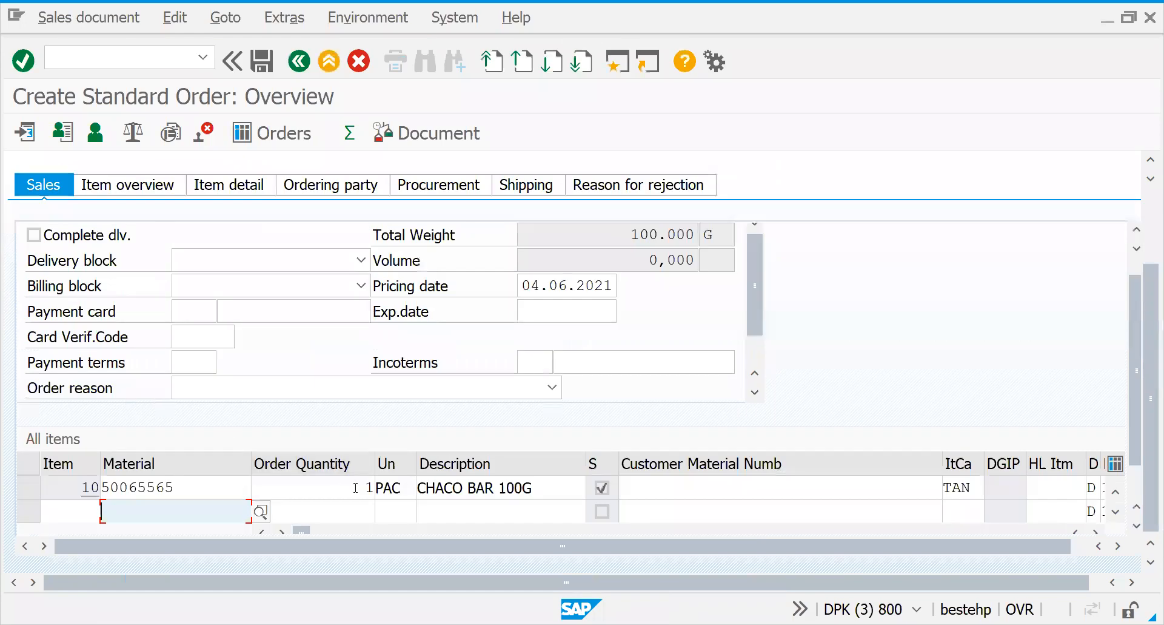
Open the details of item 10 and look through its conditions, account assignment and billing document data.
{"action": "double_click", "coordinate": [356, 487]}
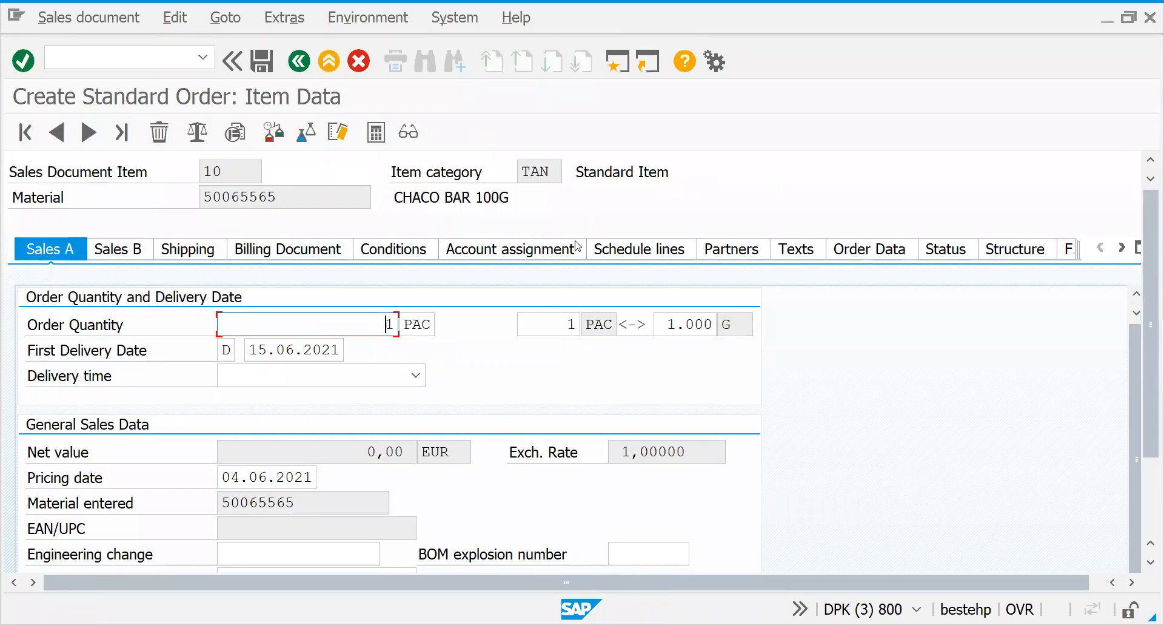
{"action": "left_click", "coordinate": [415, 253]}
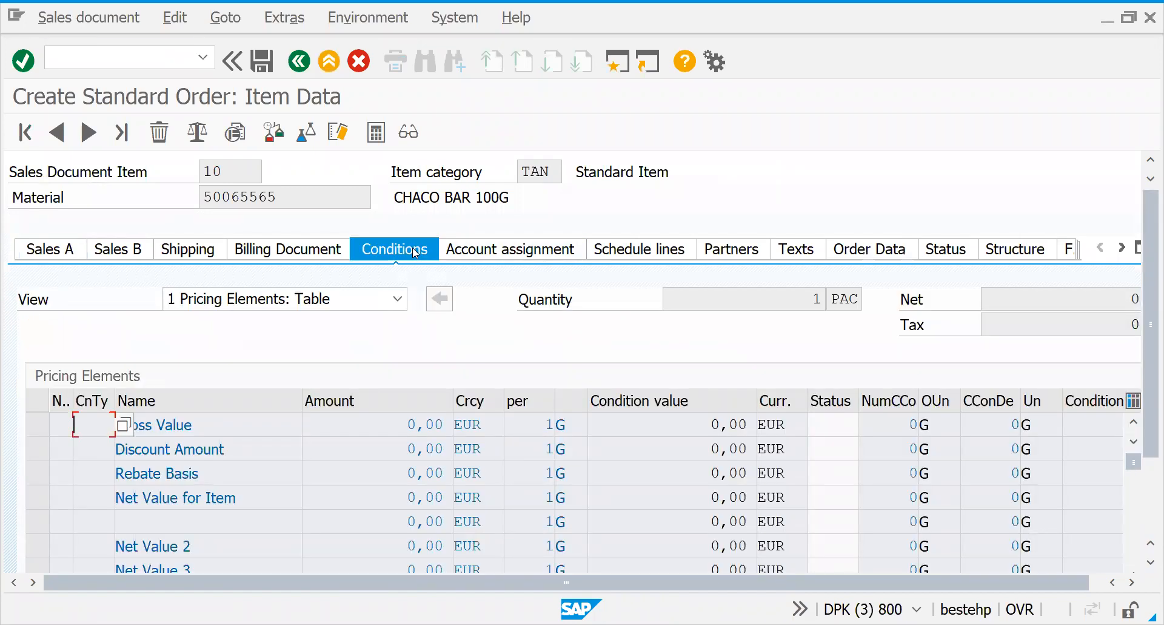
{"action": "left_click", "coordinate": [486, 258]}
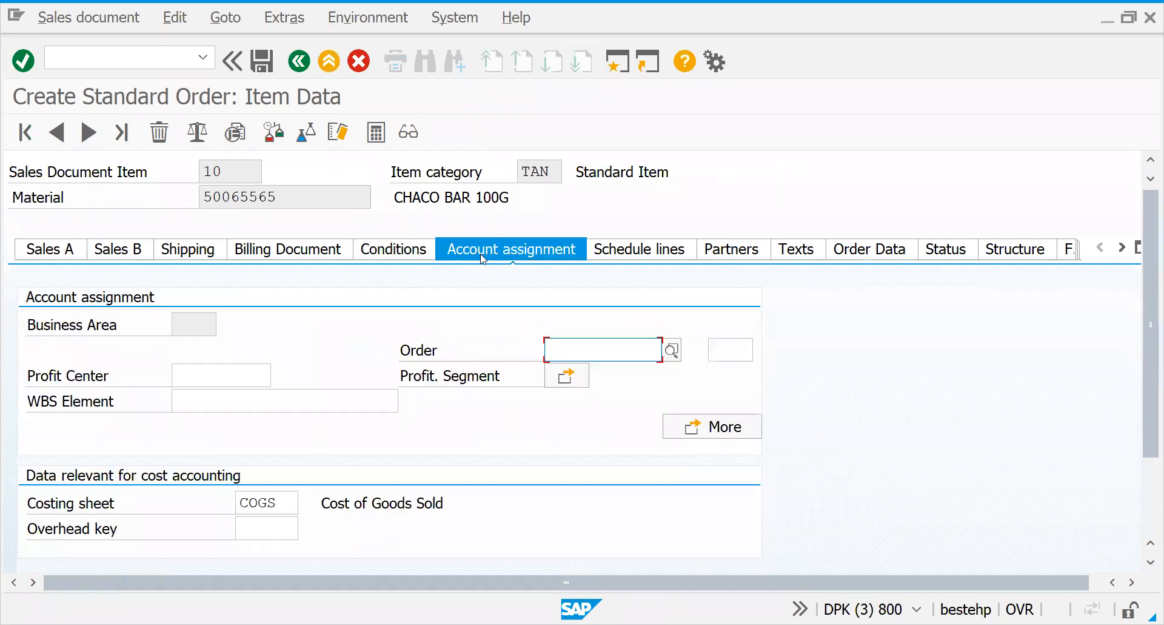
{"action": "left_click", "coordinate": [320, 257]}
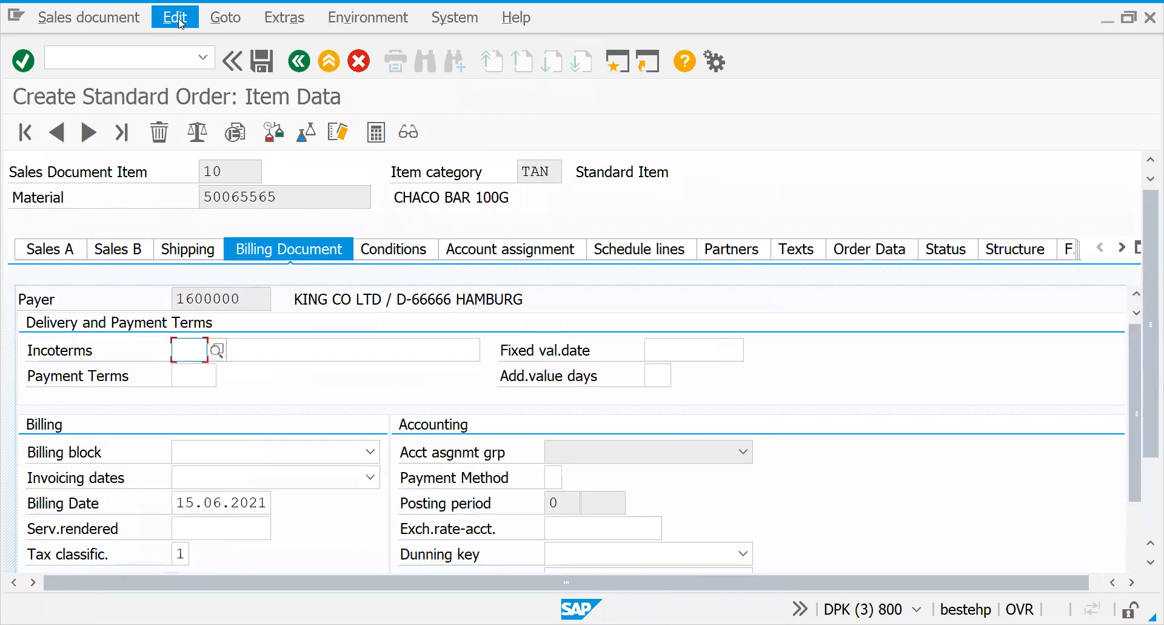
{"action": "left_click", "coordinate": [177, 19]}
{"action": "left_click", "coordinate": [516, 143]}
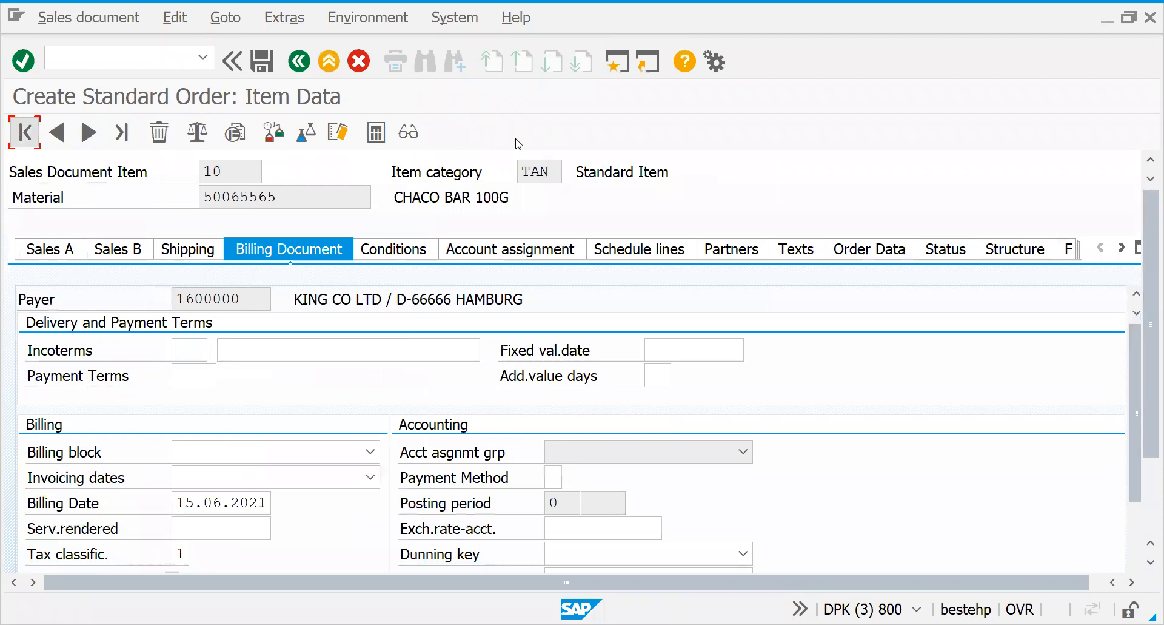
Try to save the order, choose to edit the incomplete document and review the missing data in the incompletion log.
{"action": "key", "text": "ctrl+s"}
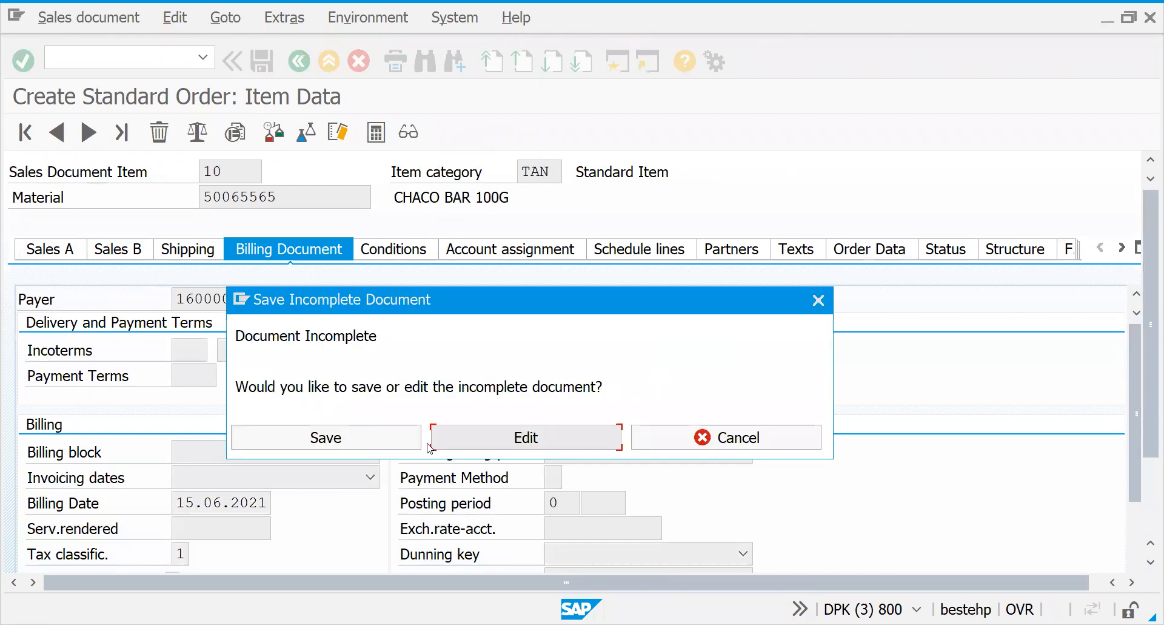
{"action": "left_click", "coordinate": [332, 456]}
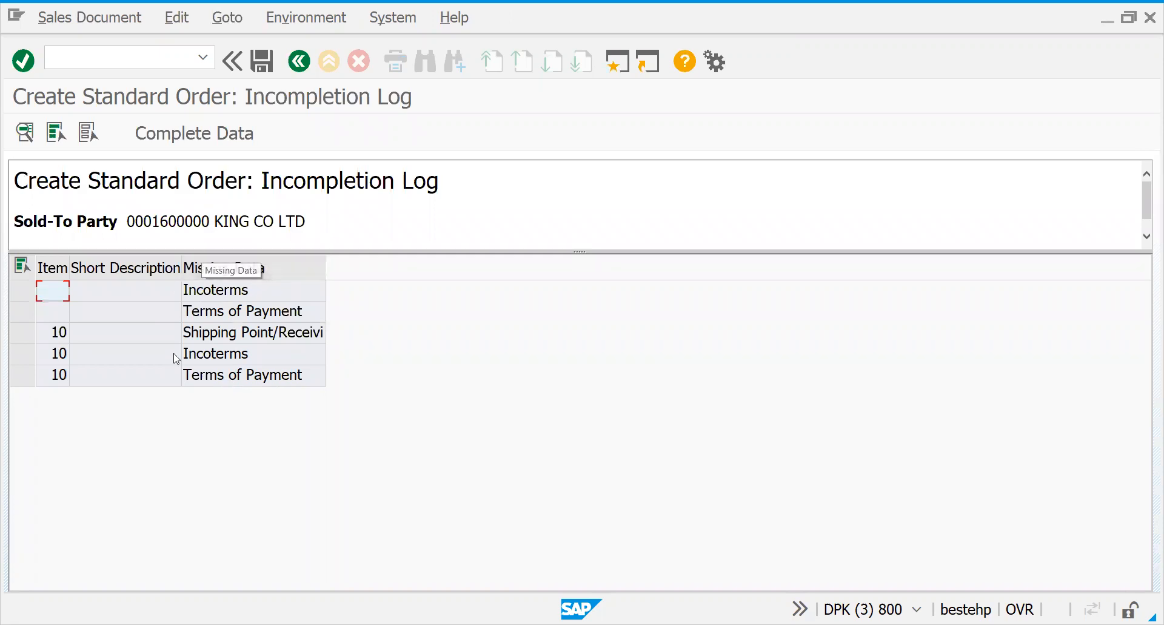
{"action": "left_click", "coordinate": [194, 352]}
{"action": "left_click", "coordinate": [204, 335]}
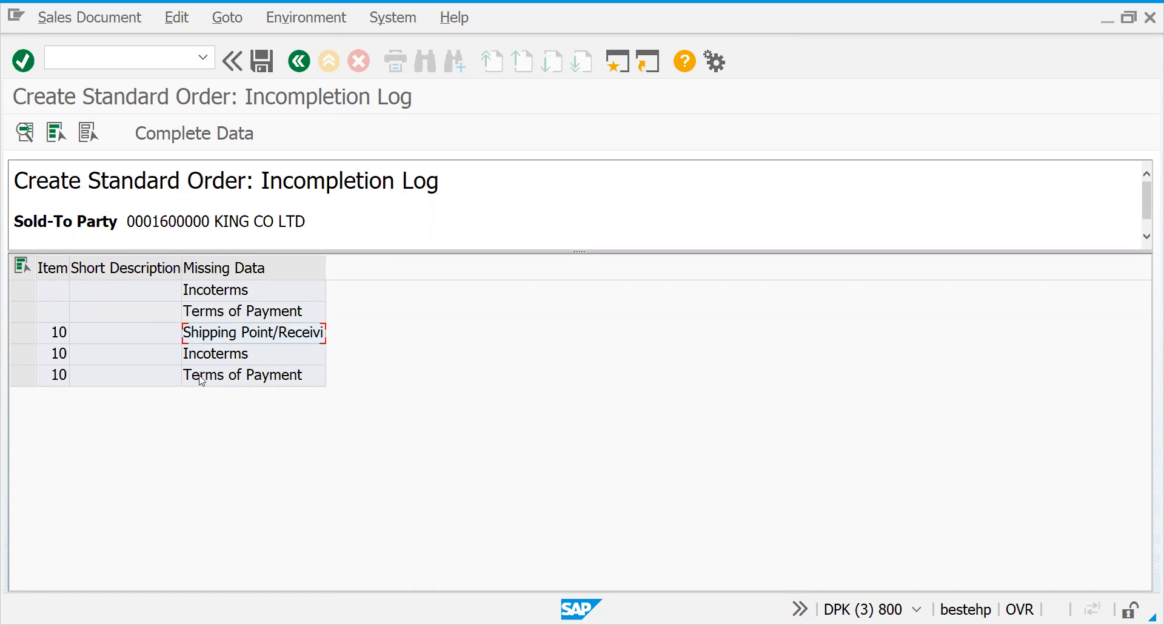
{"action": "left_click", "coordinate": [204, 357]}
{"action": "left_click", "coordinate": [205, 373]}
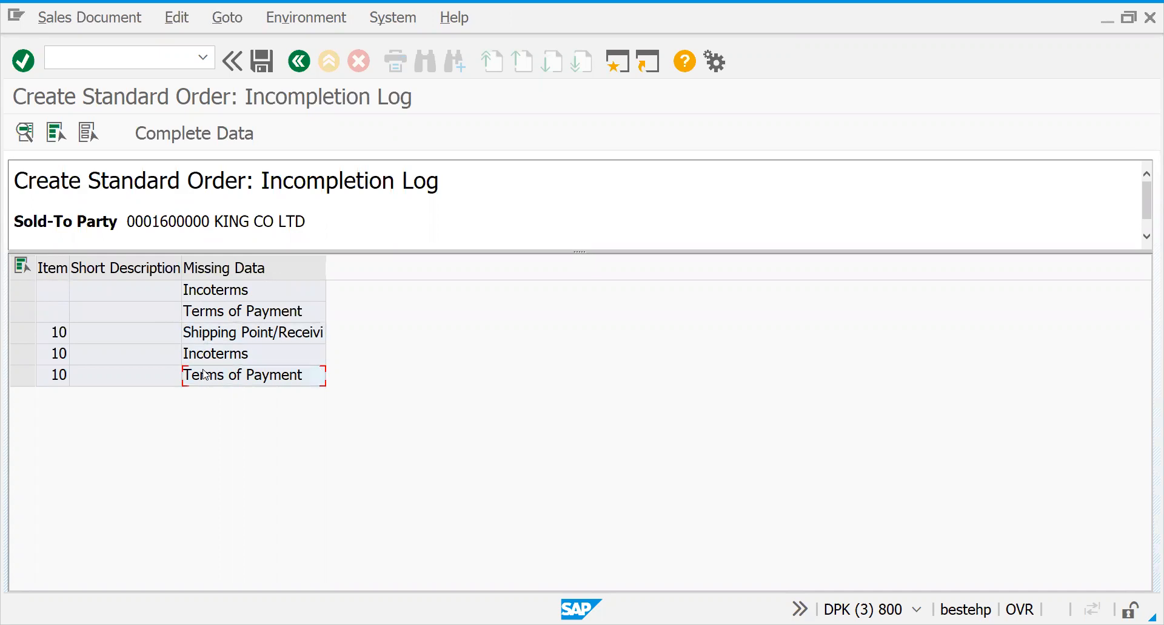
Complete item 10's missing Incoterms with CIF and the location GERMANY, and return to the order overview.
{"action": "left_click", "coordinate": [299, 60]}
{"action": "left_click", "coordinate": [193, 133]}
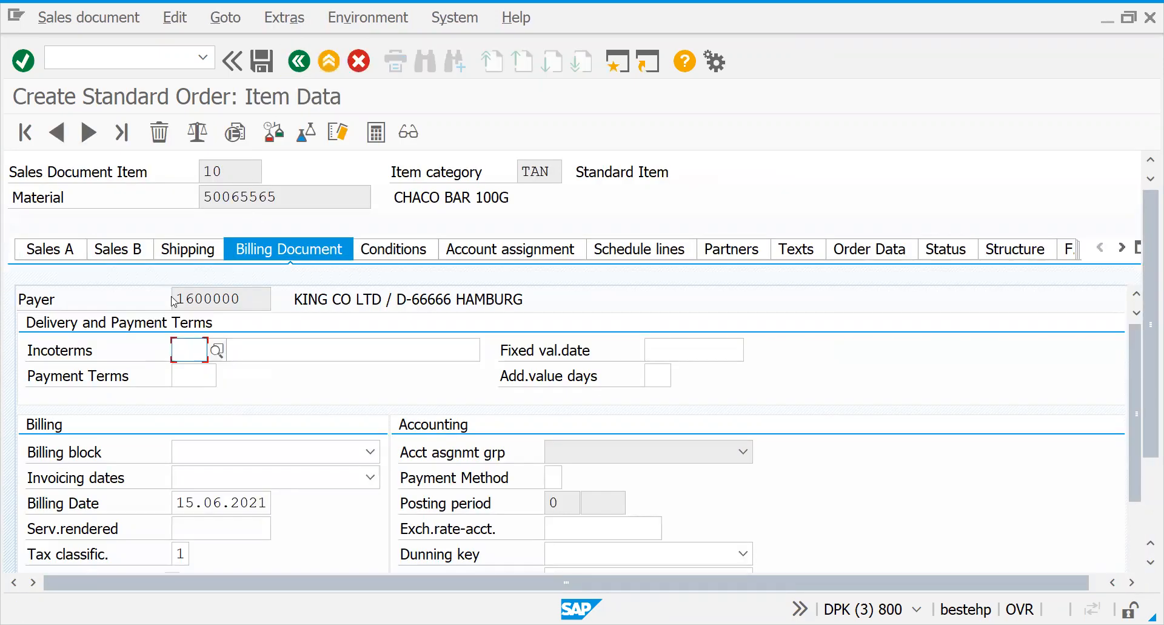
{"action": "left_click", "coordinate": [214, 352]}
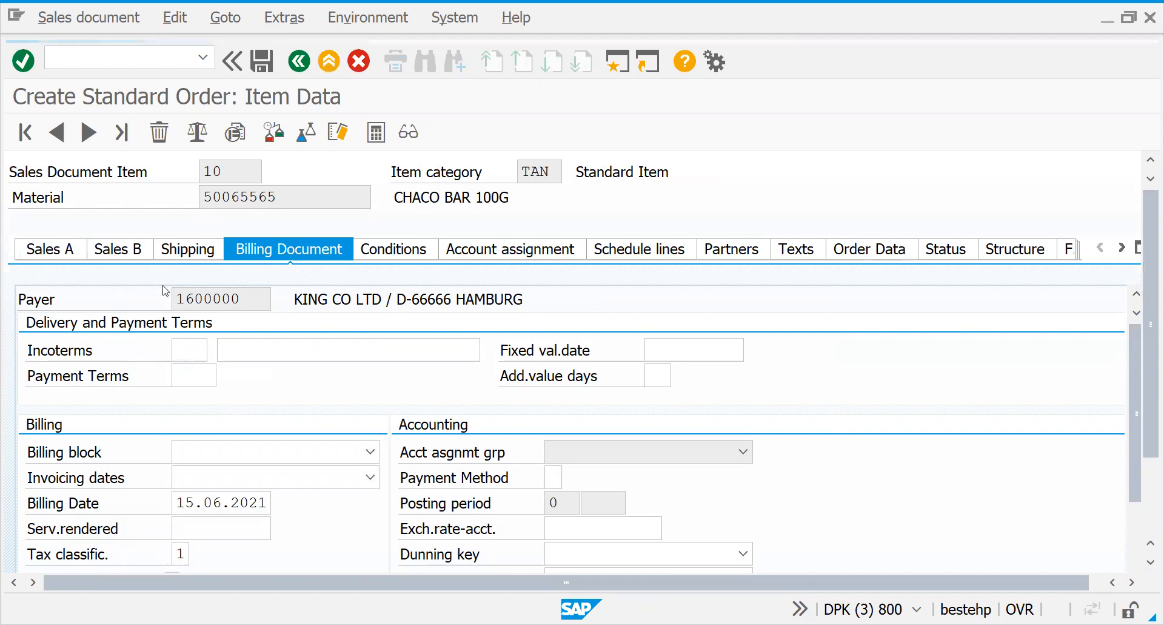
{"action": "left_click", "coordinate": [210, 188]}
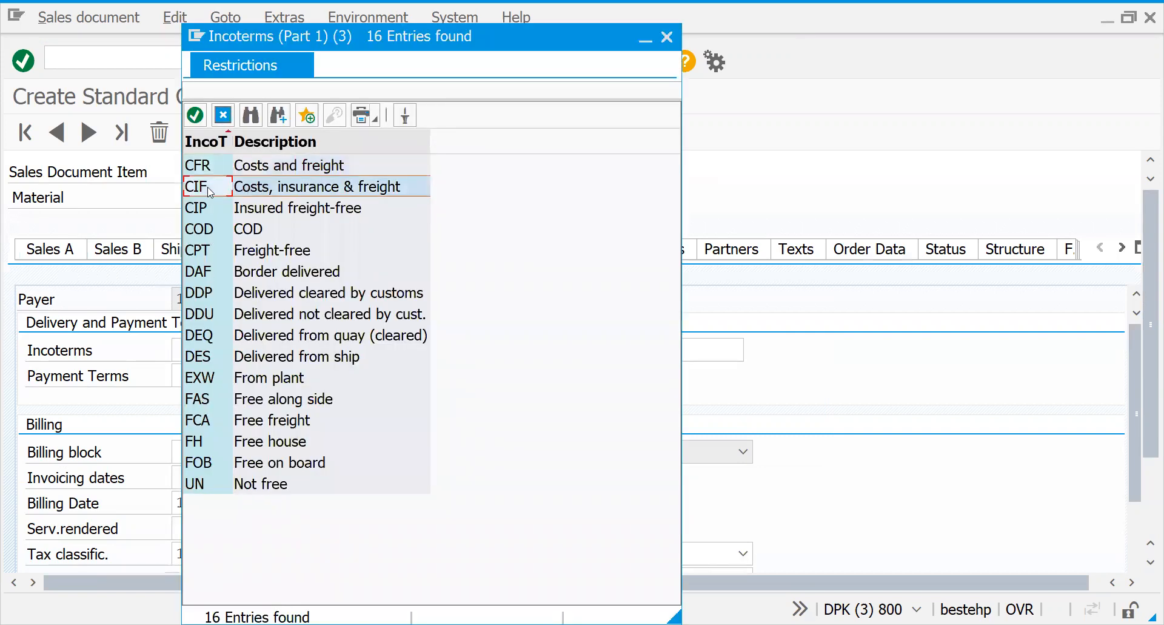
{"action": "double_click", "coordinate": [210, 188]}
{"action": "left_click", "coordinate": [272, 348]}
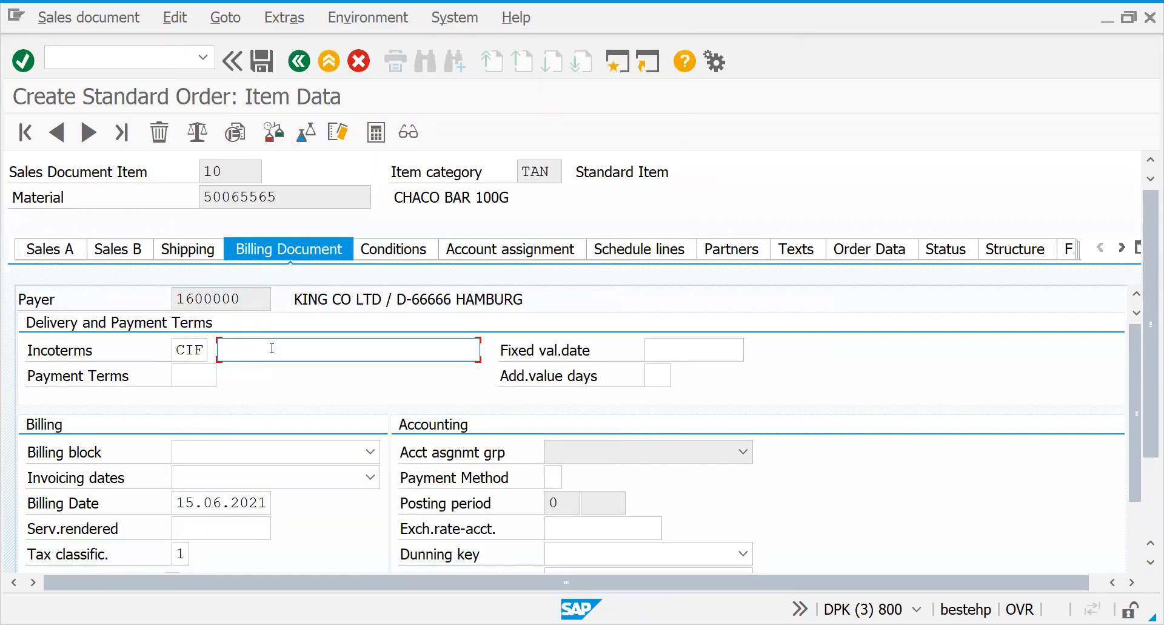
{"action": "type", "text": "GERMANY"}
{"action": "key", "text": "Return"}
{"action": "key", "text": "Return"}
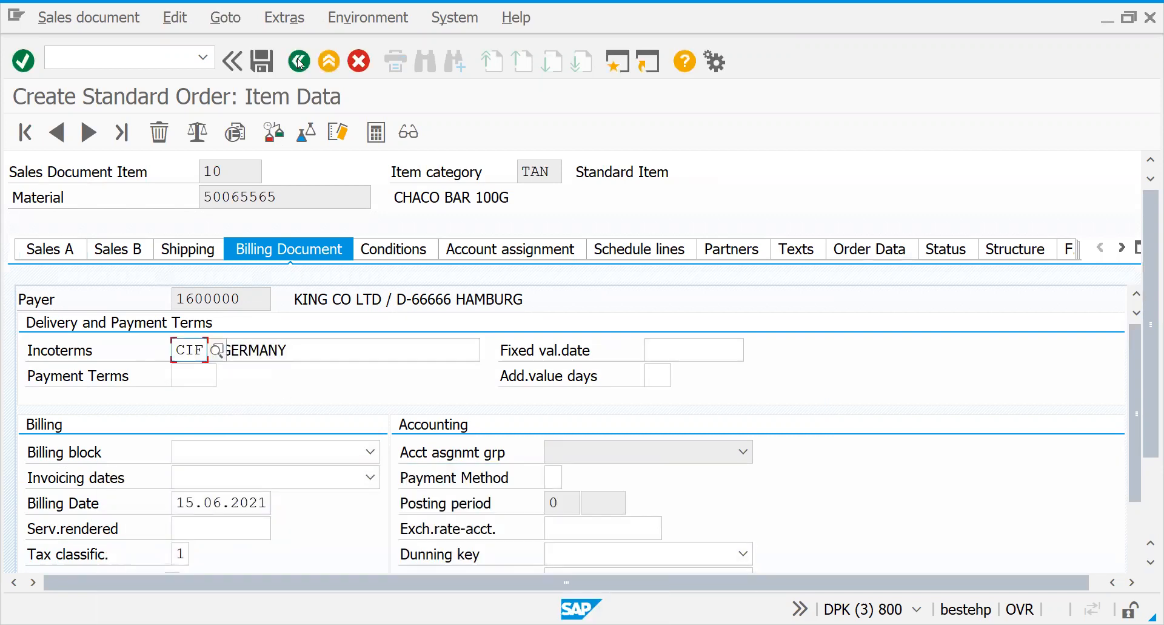
{"action": "left_click", "coordinate": [300, 71]}
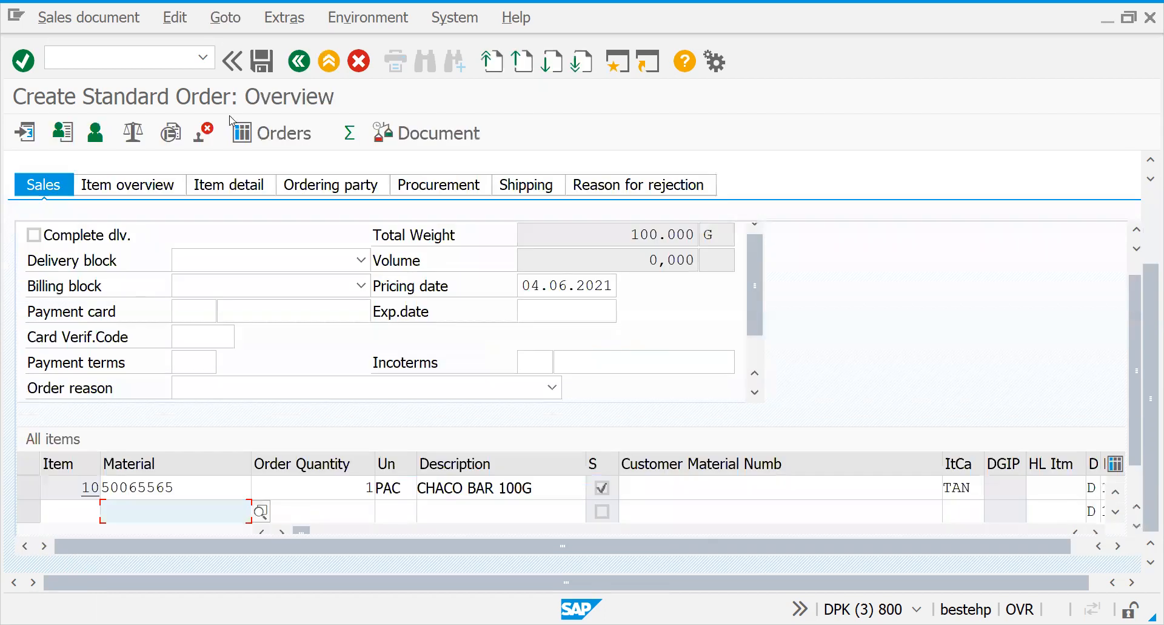
Reopen the incompletion log and complete the order header's missing Incoterms with CIF and the location germany.
{"action": "left_click", "coordinate": [175, 17]}
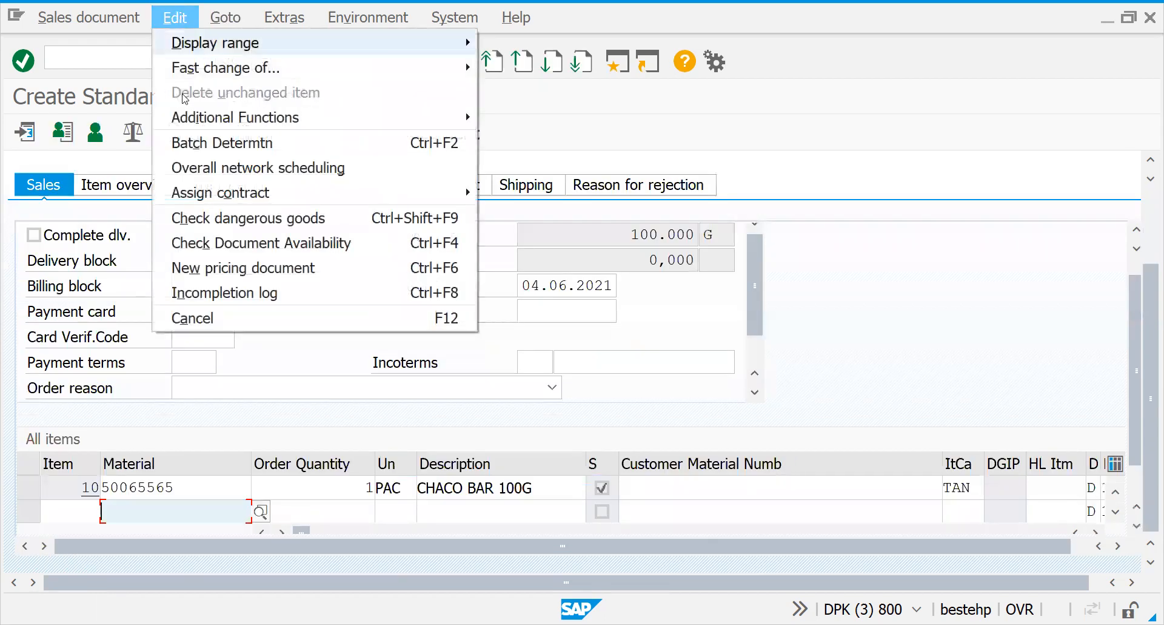
{"action": "left_click", "coordinate": [209, 293]}
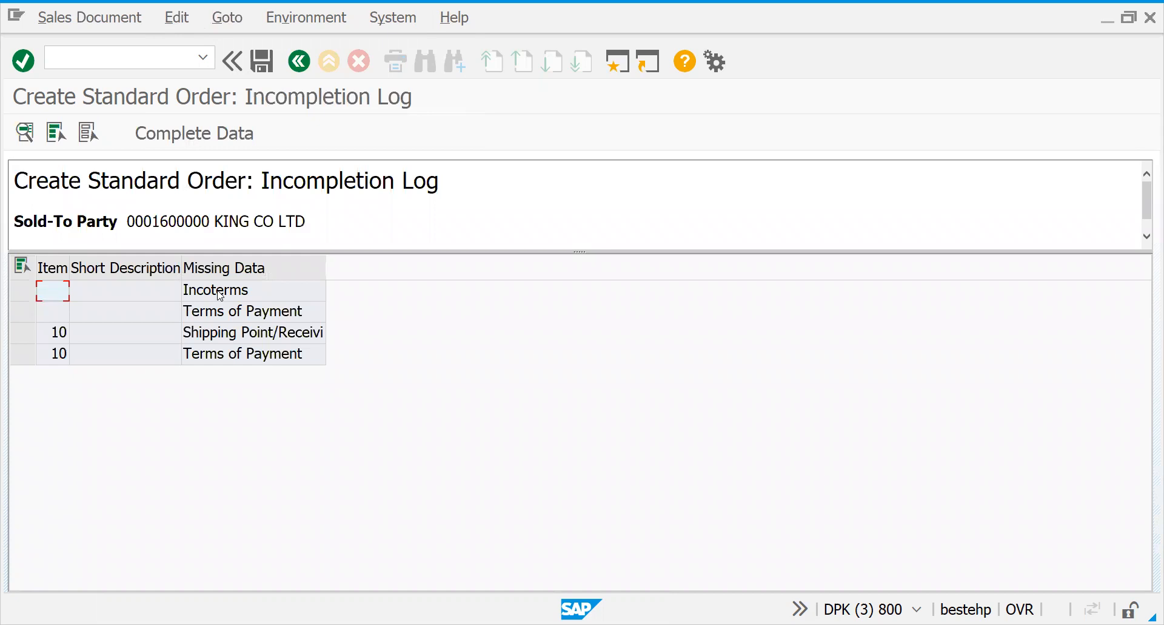
{"action": "double_click", "coordinate": [221, 295]}
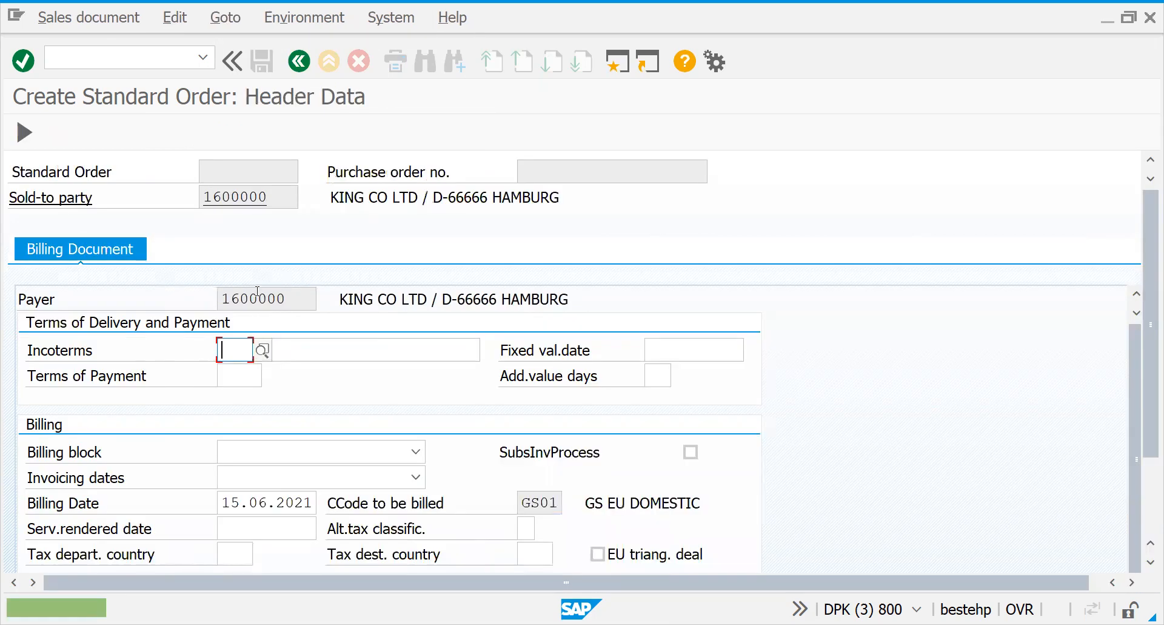
{"action": "key", "text": "Down"}
{"action": "key", "text": "Return"}
{"action": "key", "text": "Tab"}
{"action": "key", "text": "Down"}
{"action": "key", "text": "Return"}
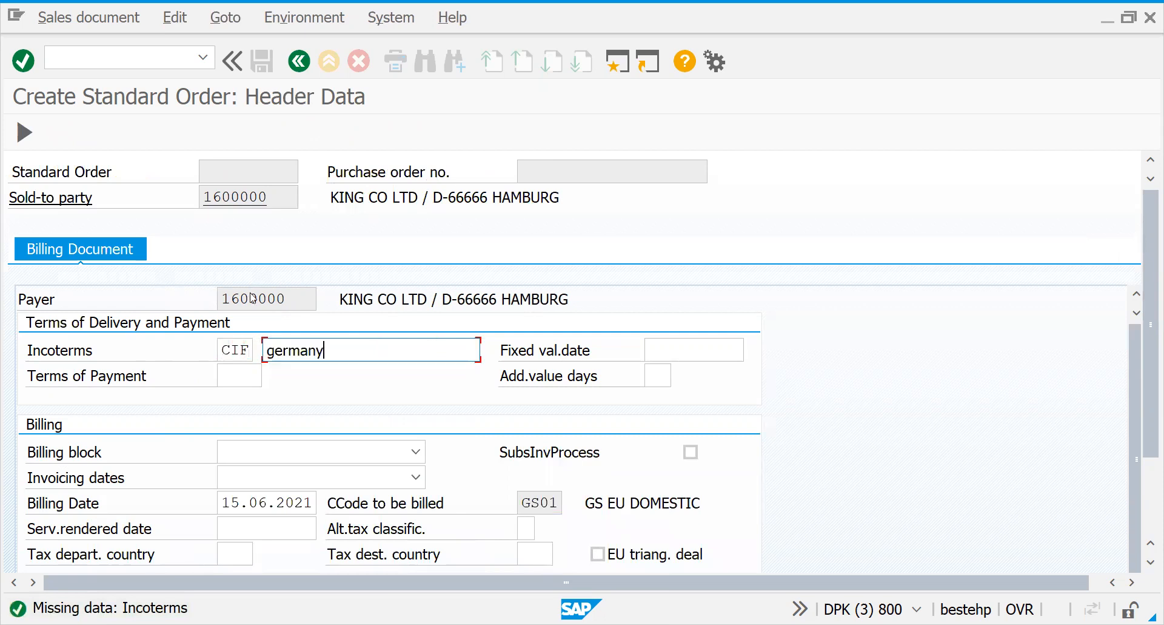
{"action": "key", "text": "Return"}
{"action": "key", "text": "Return"}
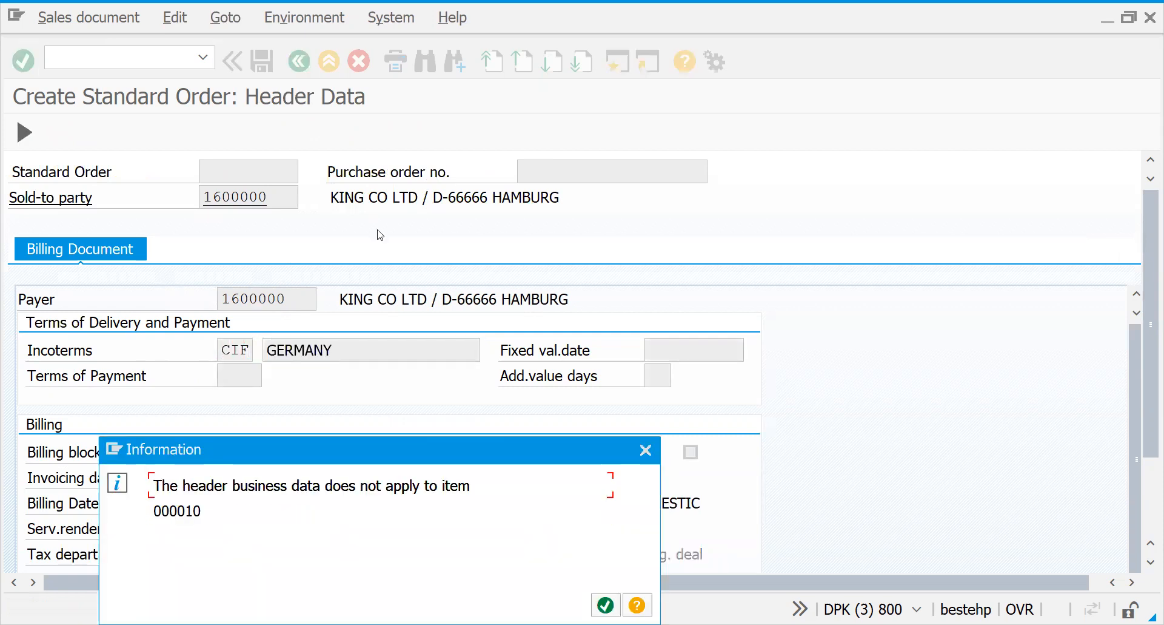
{"action": "key", "text": "Return"}
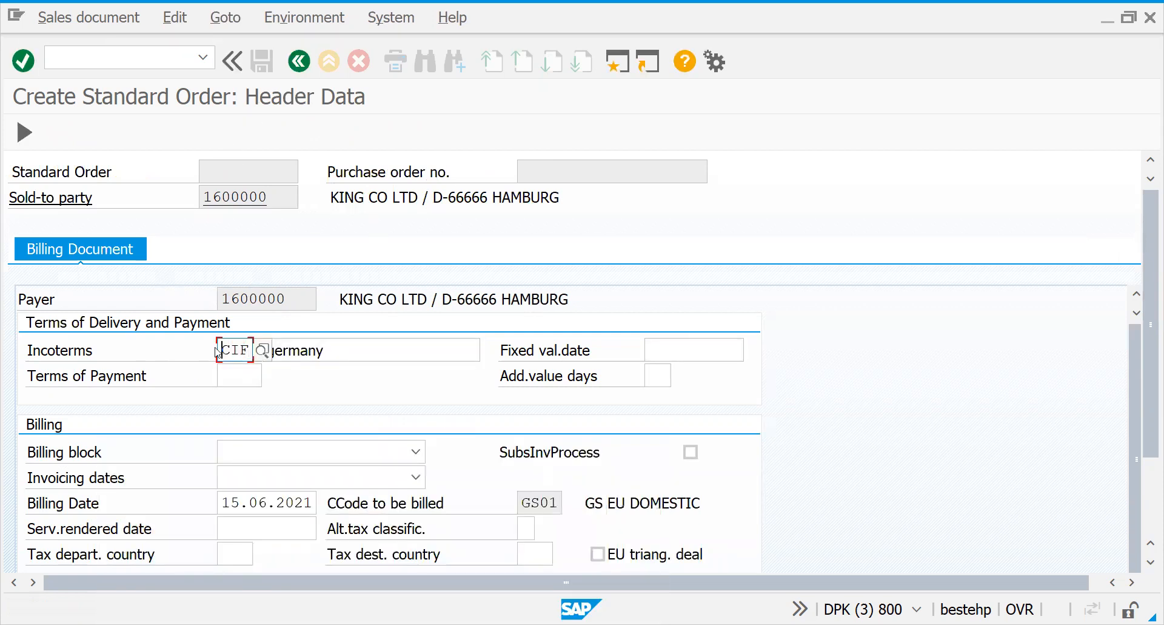
Set the order header's Terms of Payment to 0001 and return to the incompletion log.
{"action": "left_click", "coordinate": [234, 378]}
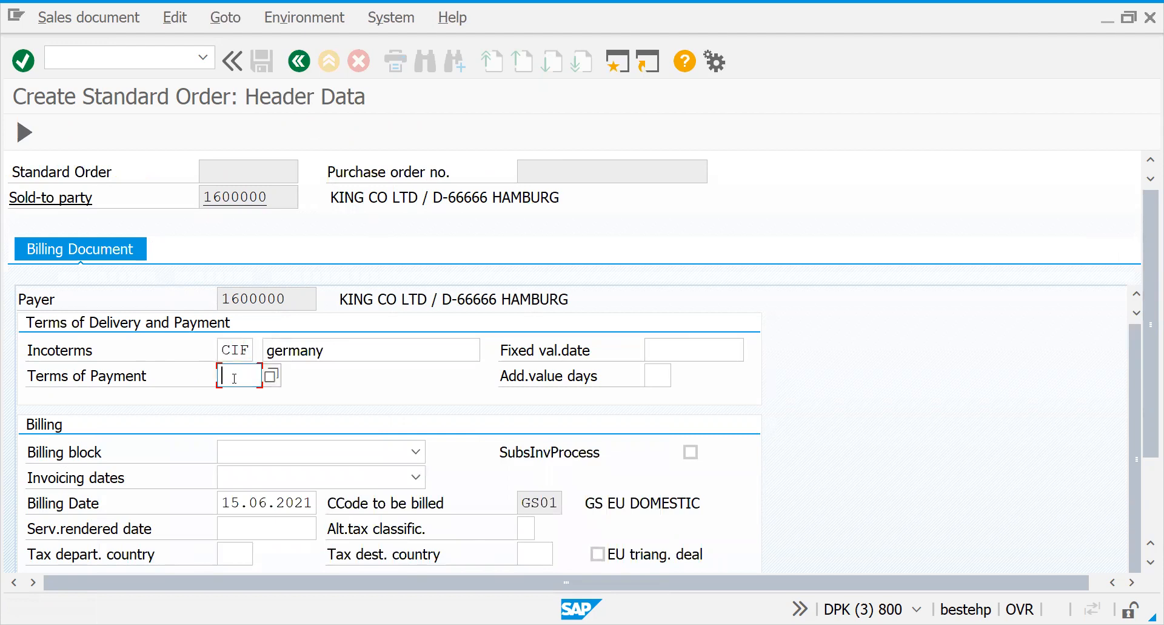
{"action": "type", "text": "0001"}
{"action": "key", "text": "Return"}
{"action": "left_click", "coordinate": [300, 62]}
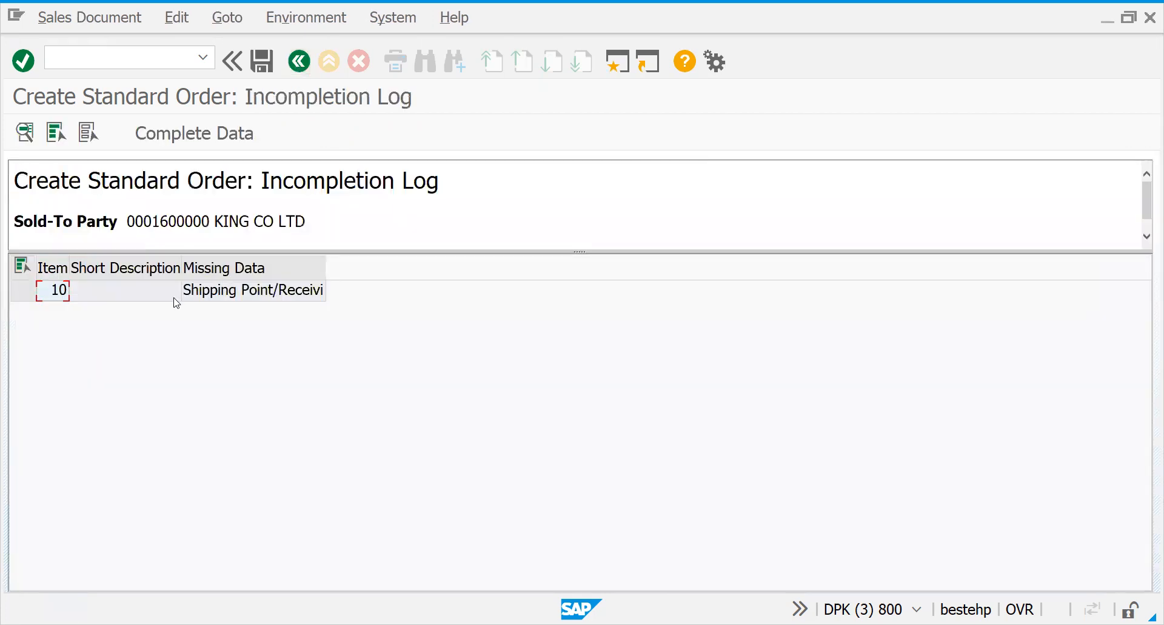
Check the missing shipping point entry for item 10 in the incompletion log and return to the order overview.
{"action": "left_click", "coordinate": [231, 294]}
{"action": "left_click", "coordinate": [298, 61]}
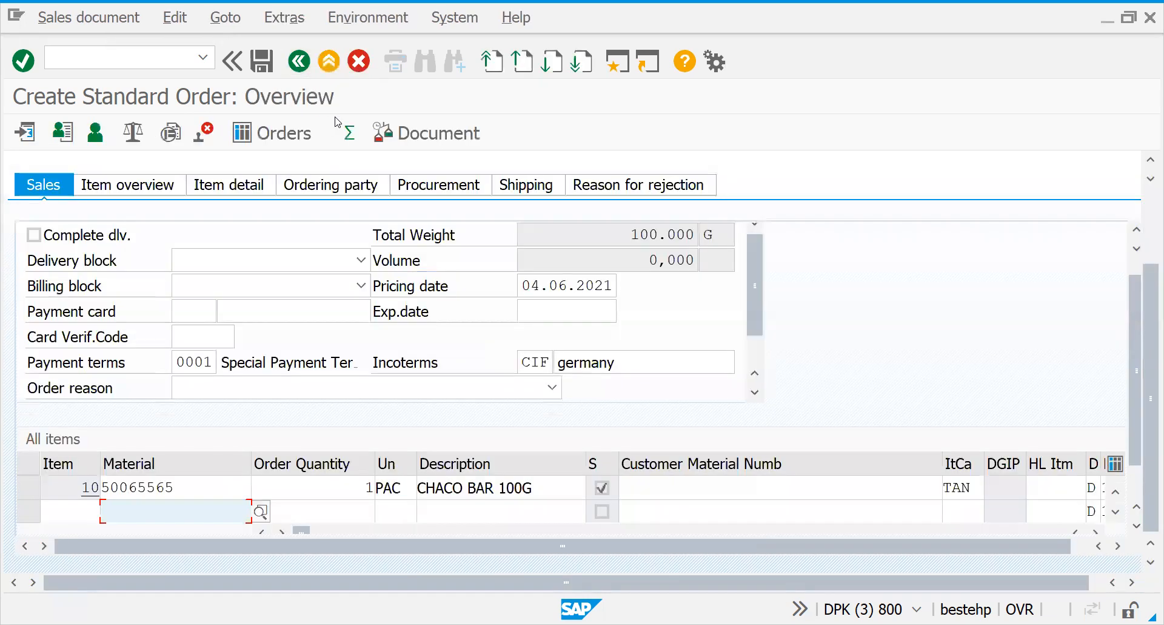
{"action": "key", "text": "alt+Tab"}
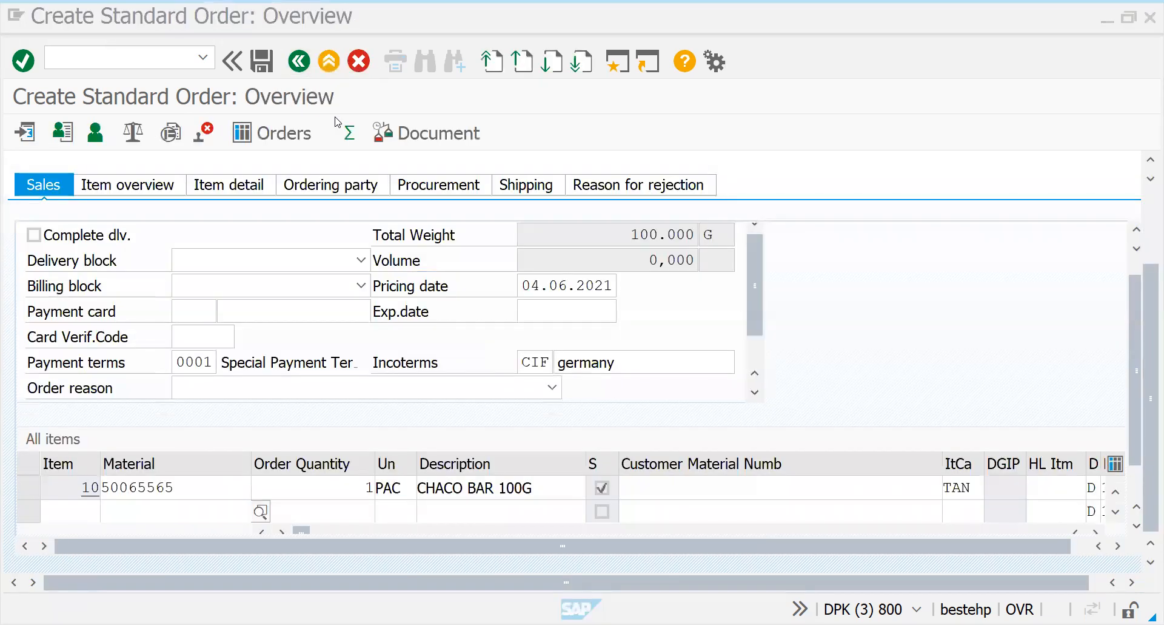